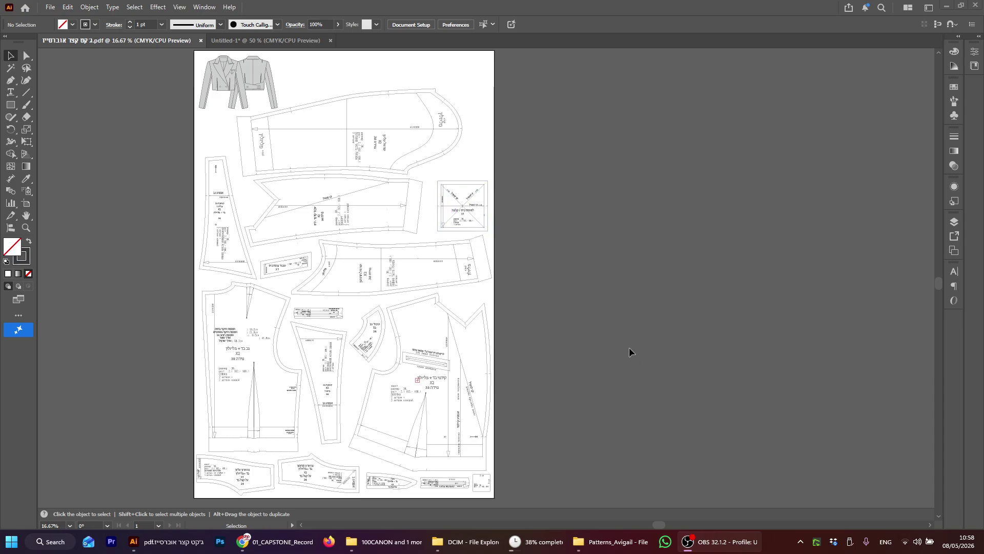
Switch to the untitled document and display the dimensions of the 5 cm test square near the artboard's lower corner.
{"action": "left_click", "coordinate": [301, 43]}
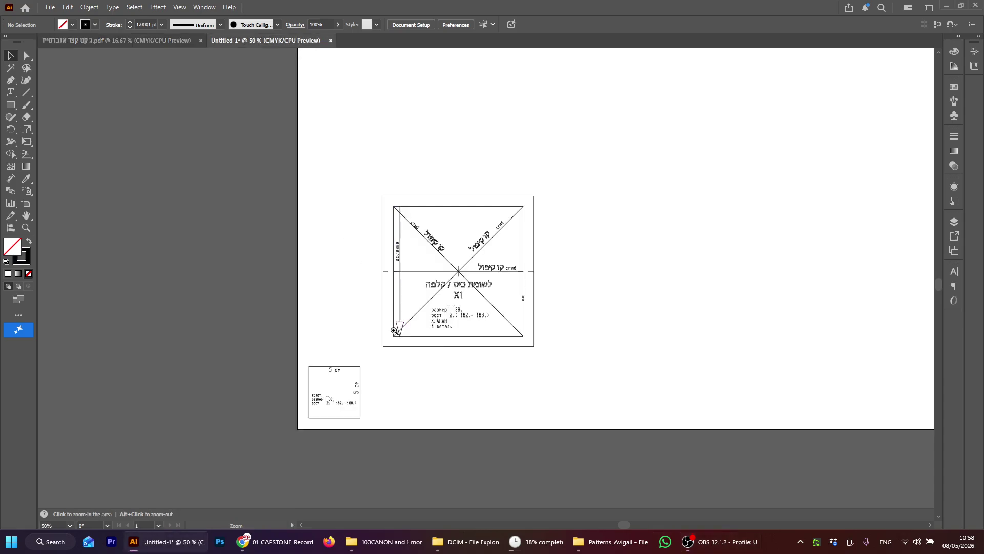
{"action": "left_click", "coordinate": [396, 330], "text": "ctrl"}
{"action": "left_click_drag", "start_coordinate": [431, 301], "coordinate": [357, 327]}
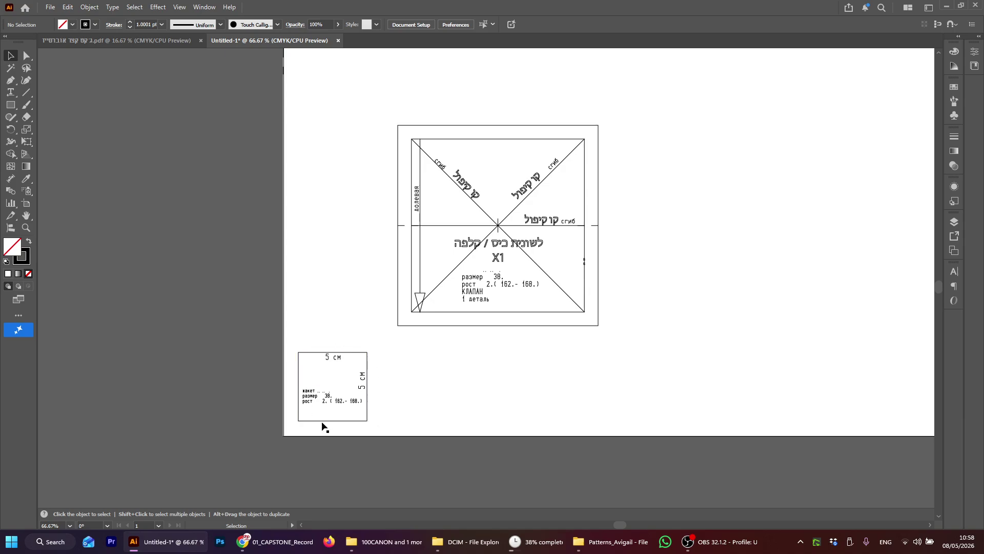
{"action": "left_click_drag", "start_coordinate": [268, 345], "coordinate": [398, 448]}
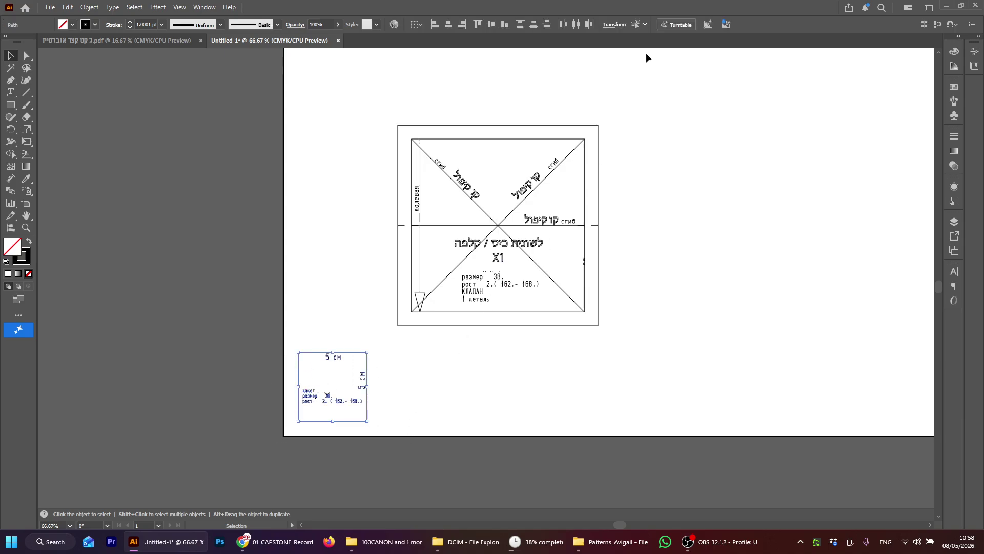
{"action": "left_click", "coordinate": [613, 24]}
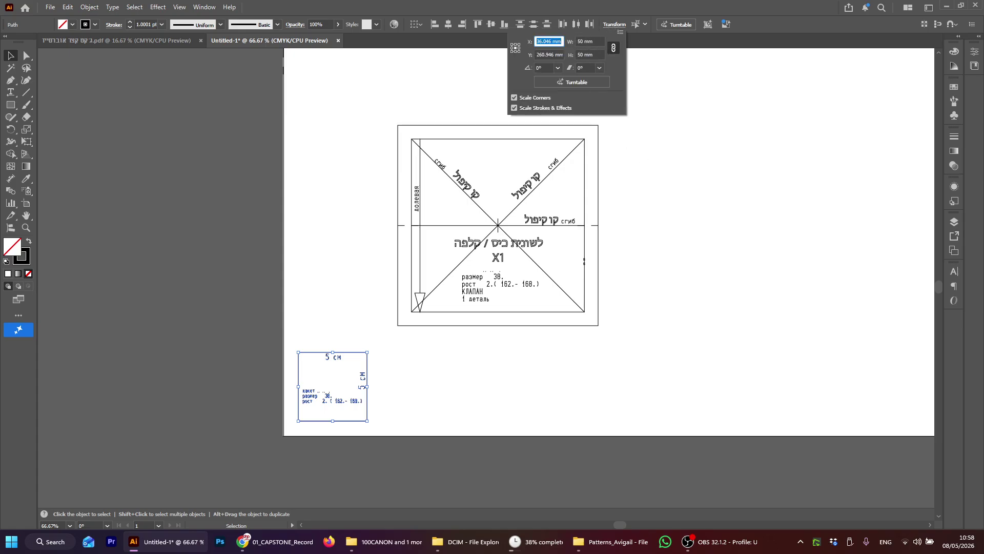
{"action": "key", "text": "super+d"}
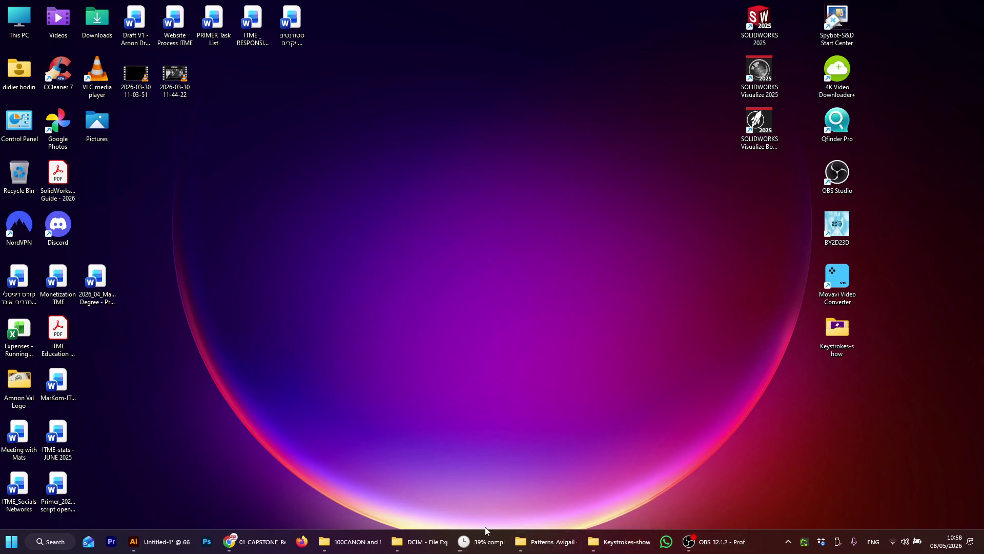
{"action": "left_click", "coordinate": [163, 541]}
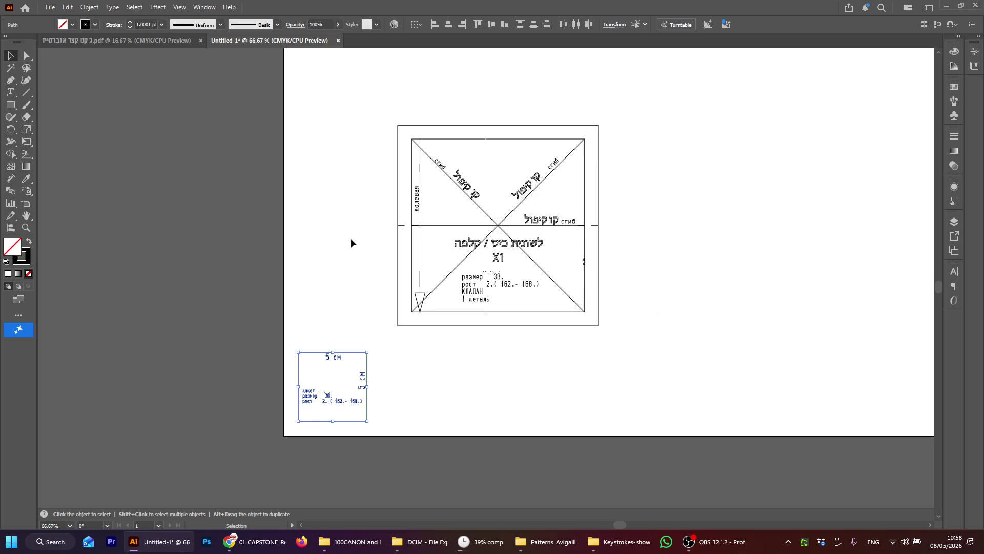
{"action": "left_click", "coordinate": [328, 215]}
{"action": "right_click", "coordinate": [231, 204]}
{"action": "left_click", "coordinate": [200, 191]}
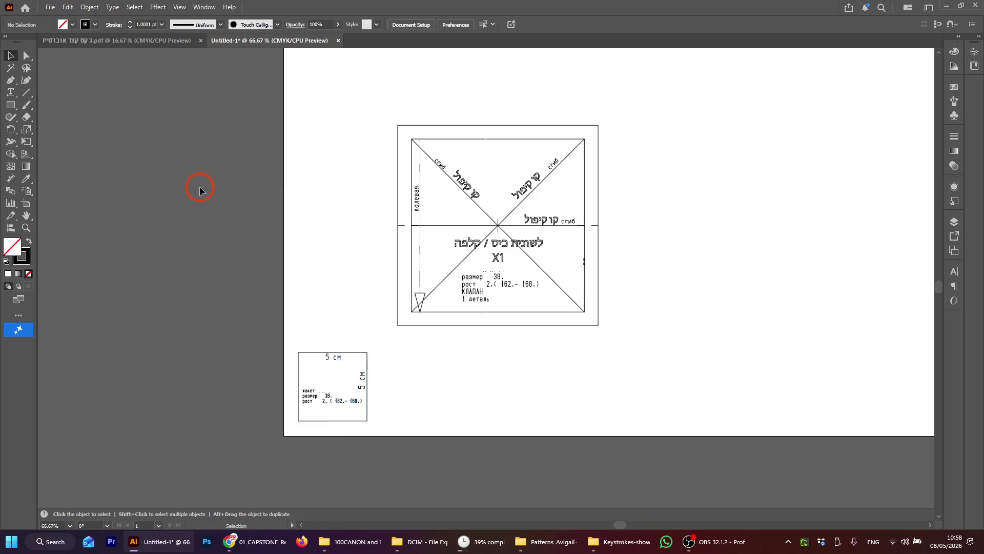
Recheck the 5 cm test square's dimensions, then select the large square pattern piece to view its size.
{"action": "left_click_drag", "start_coordinate": [266, 335], "coordinate": [390, 435]}
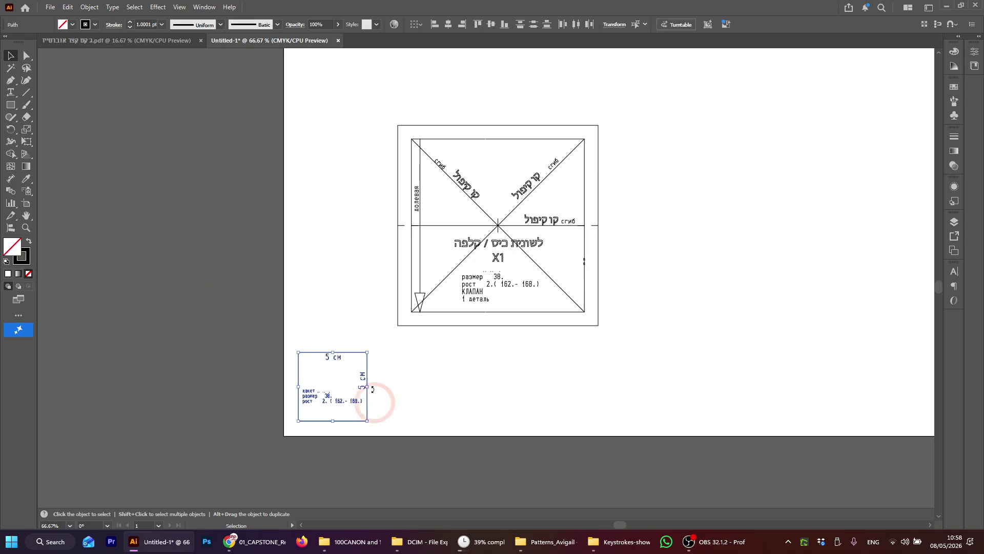
{"action": "left_click", "coordinate": [615, 25]}
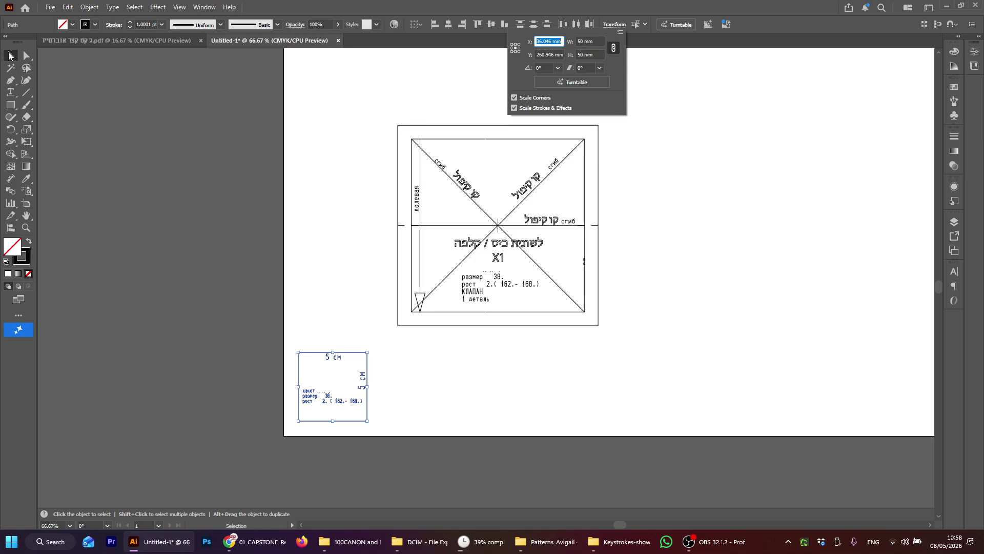
{"action": "left_click", "coordinate": [44, 102]}
{"action": "left_click_drag", "start_coordinate": [368, 100], "coordinate": [665, 351]}
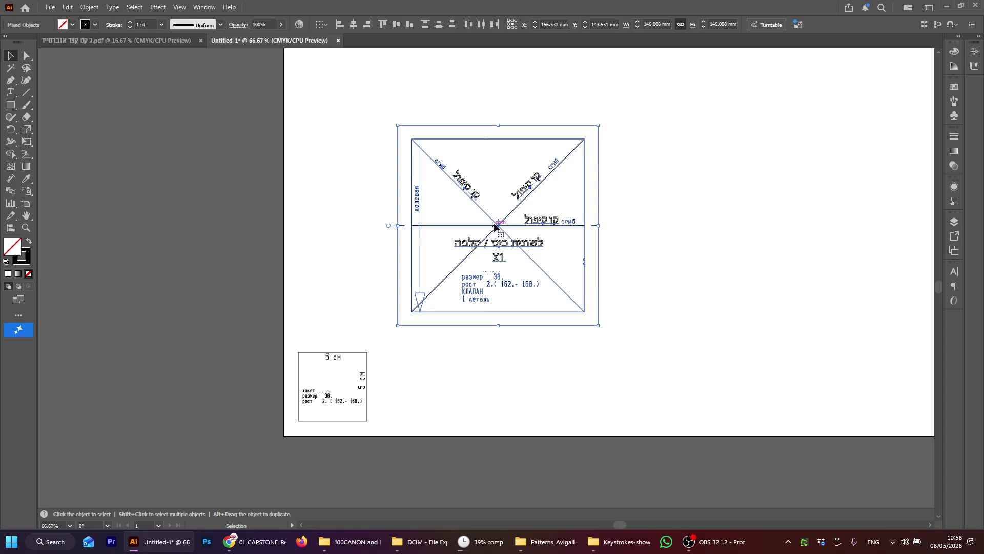
{"action": "left_click", "coordinate": [352, 280]}
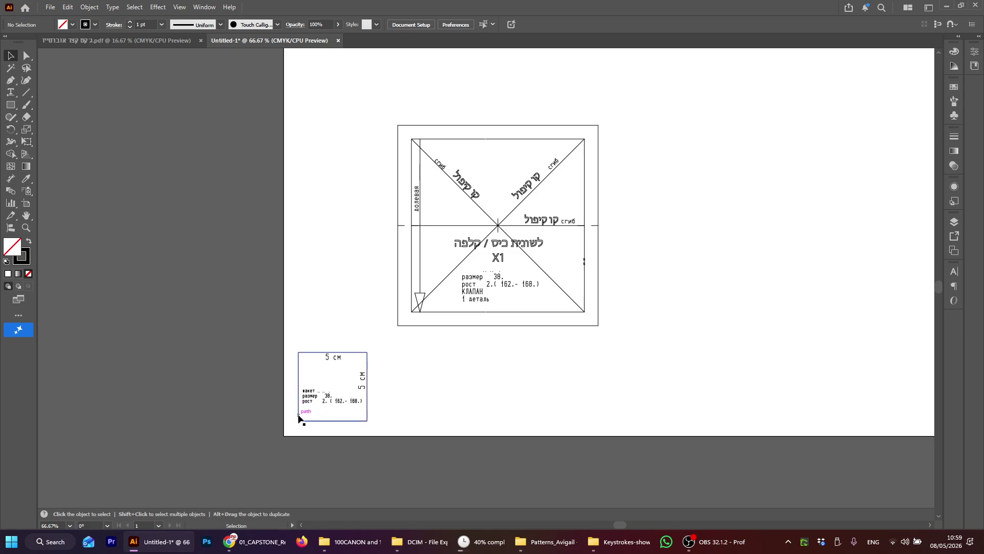
{"action": "left_click_drag", "start_coordinate": [354, 291], "coordinate": [270, 347]}
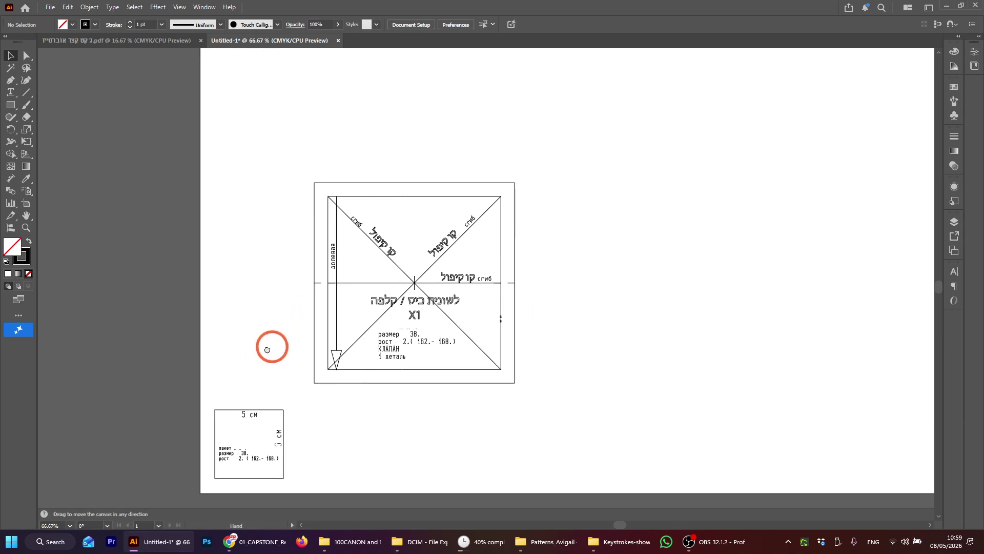
{"action": "left_click_drag", "start_coordinate": [297, 305], "coordinate": [298, 276]}
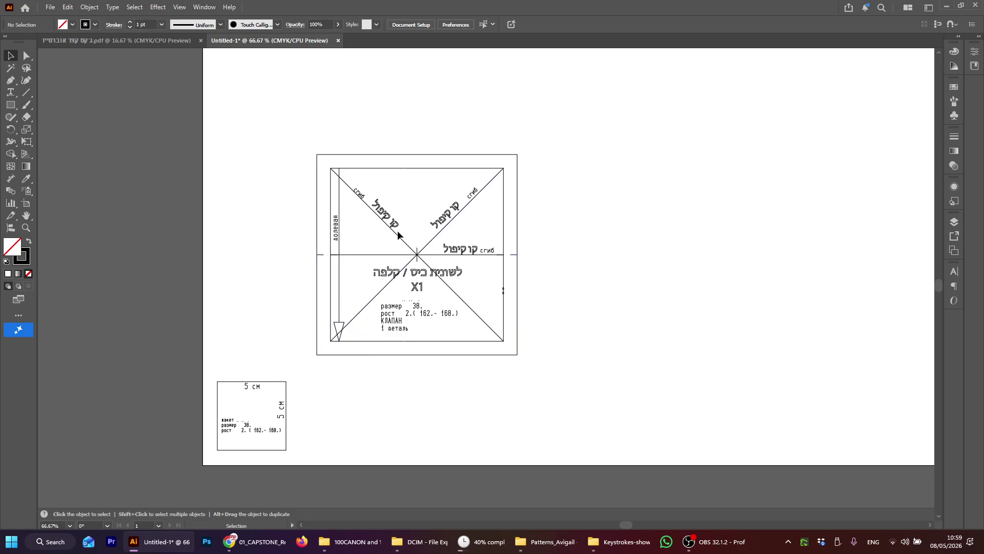
{"action": "scroll", "coordinate": [354, 253], "scroll_direction": "down", "scroll_amount": 1, "text": "alt"}
{"action": "left_click_drag", "start_coordinate": [297, 218], "coordinate": [323, 259]}
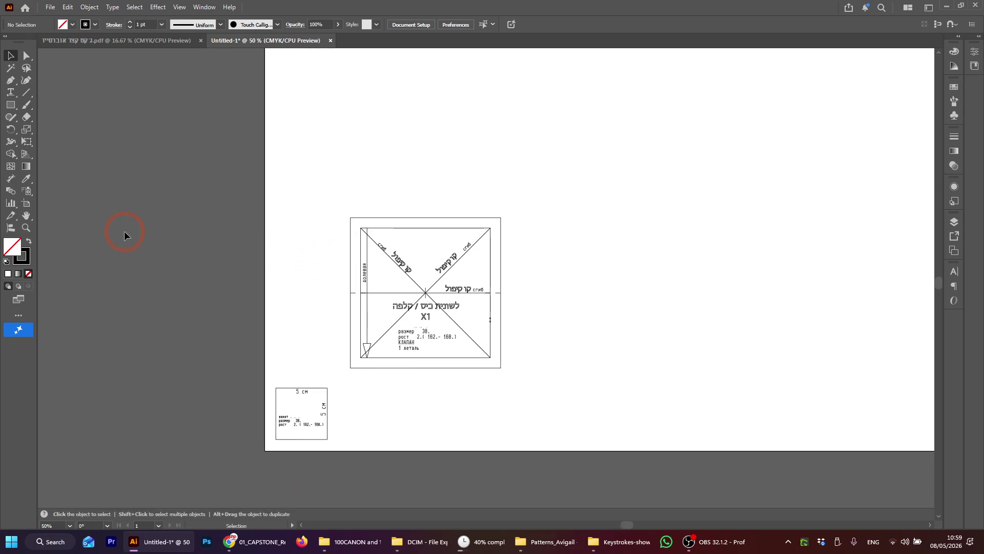
{"action": "left_click", "coordinate": [27, 203]}
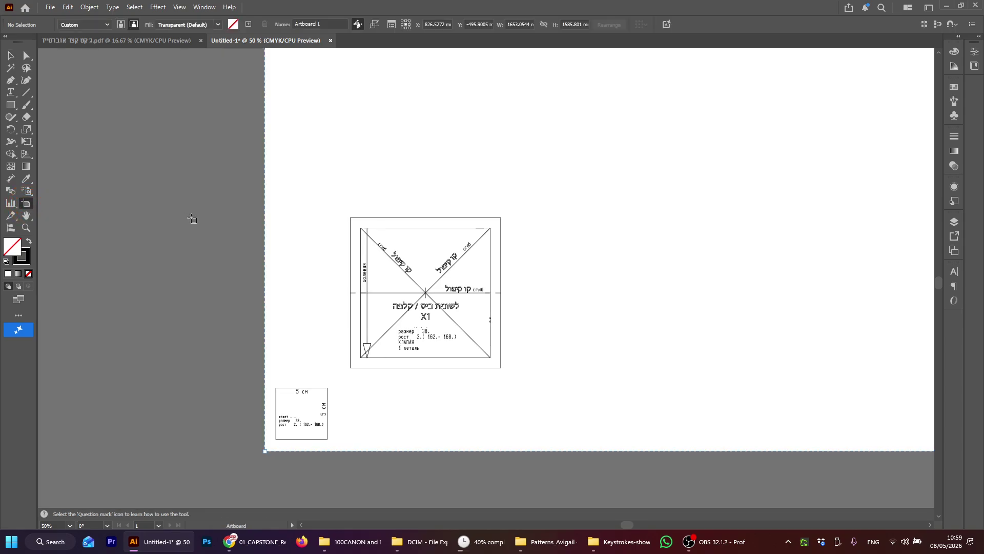
{"action": "key", "text": "v"}
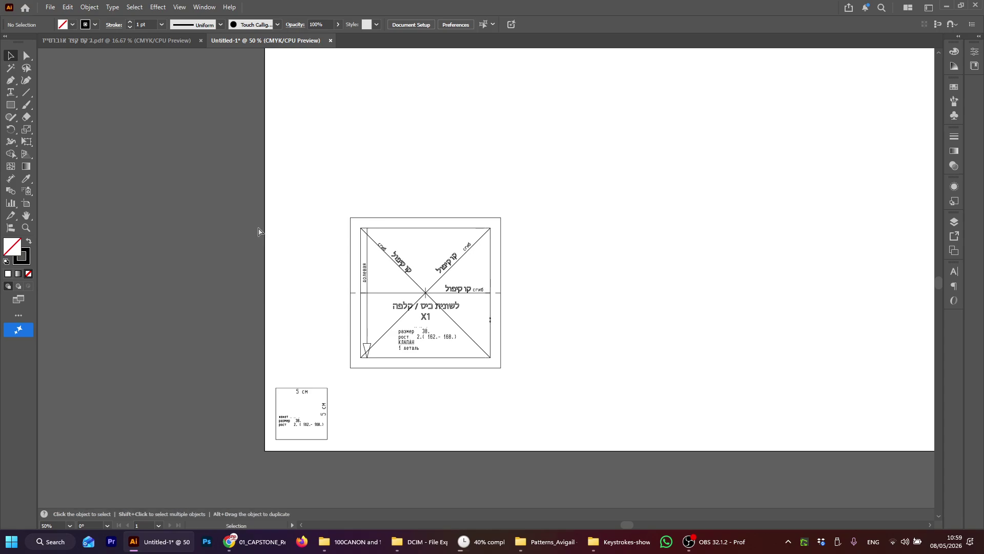
{"action": "key", "text": "ctrl+alt+shift+s"}
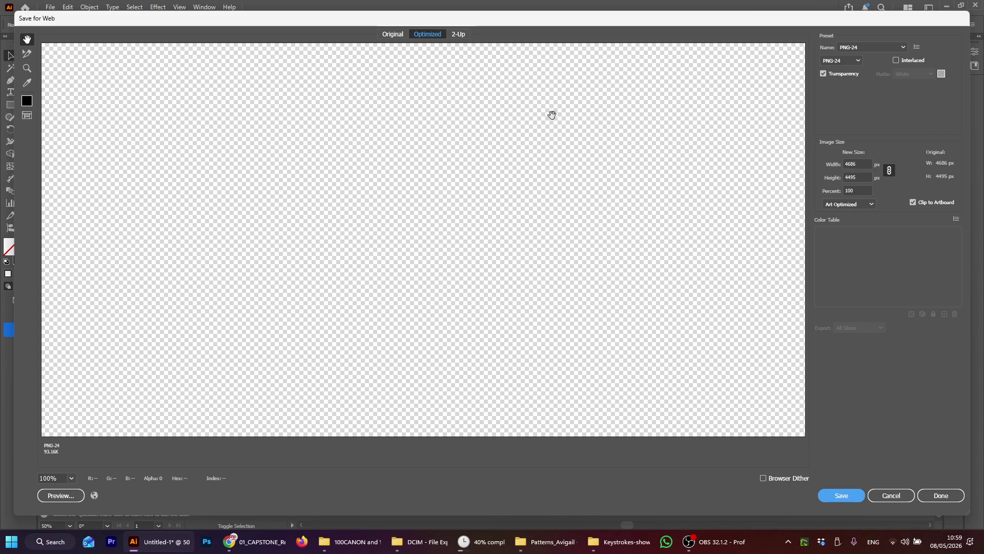
{"action": "key", "text": "Escape"}
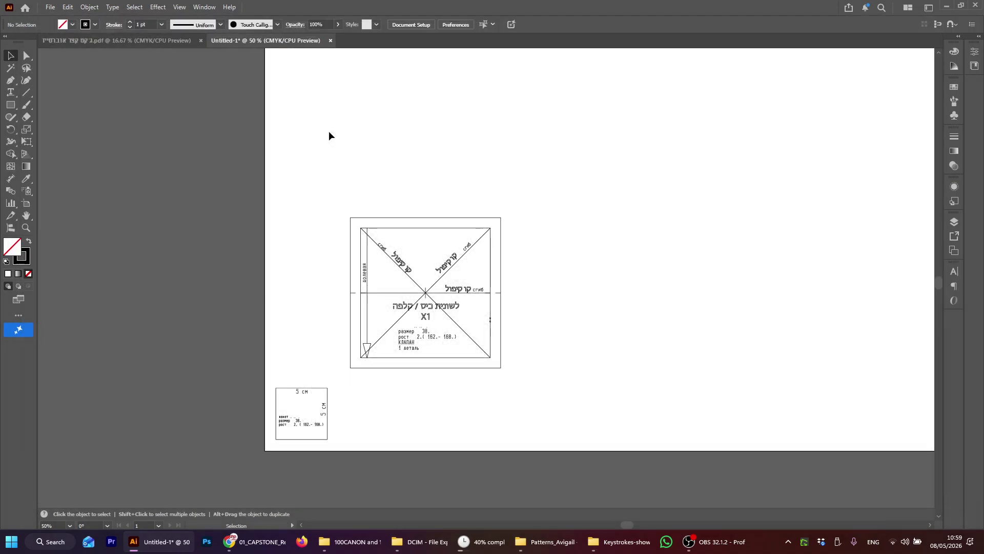
Start a Save for Web (Legacy) export of the pattern document and set the file format to JPEG.
{"action": "left_click", "coordinate": [50, 7]}
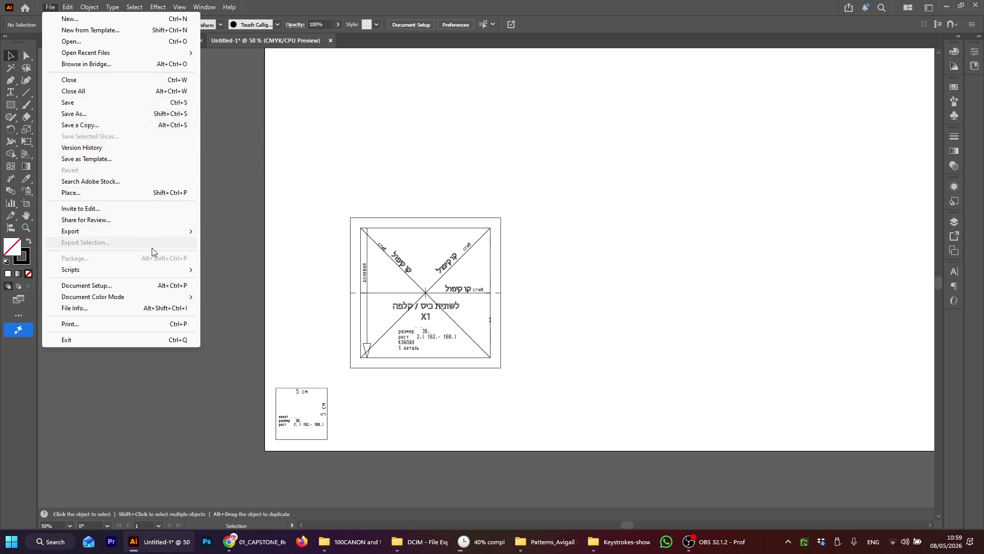
{"action": "mouse_move", "coordinate": [164, 236]}
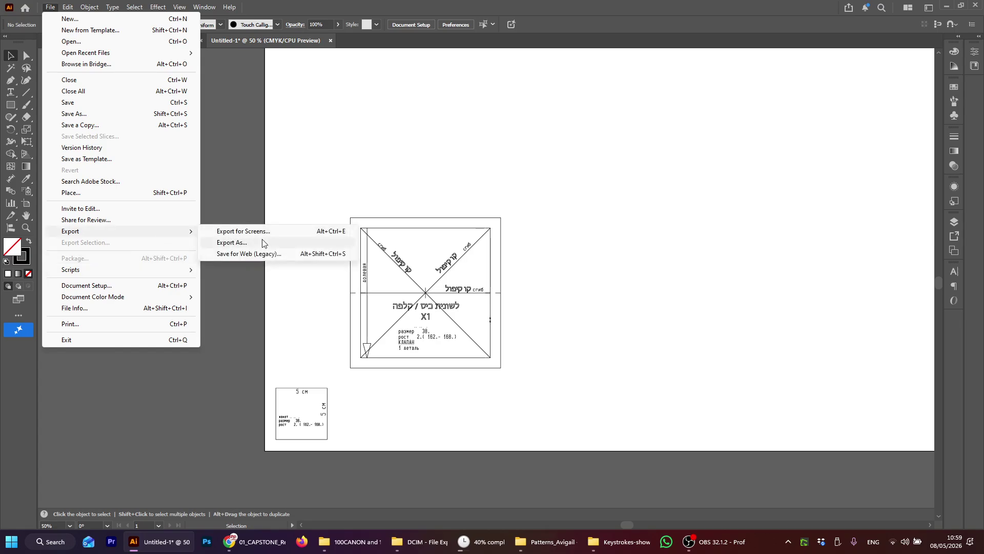
{"action": "left_click", "coordinate": [250, 255]}
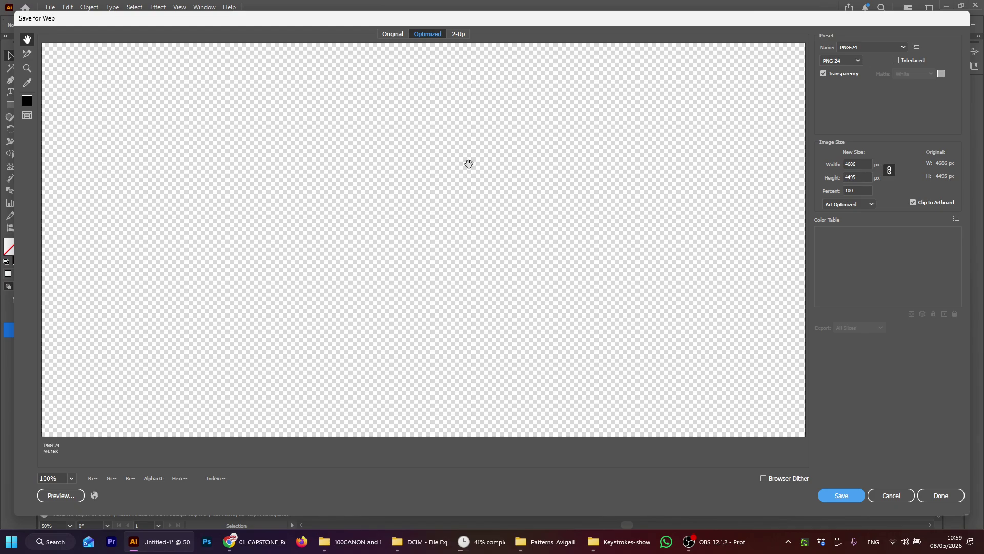
{"action": "left_click", "coordinate": [450, 225], "text": "alt"}
{"action": "left_click", "coordinate": [449, 226], "text": "alt"}
{"action": "left_click", "coordinate": [450, 225], "text": "alt"}
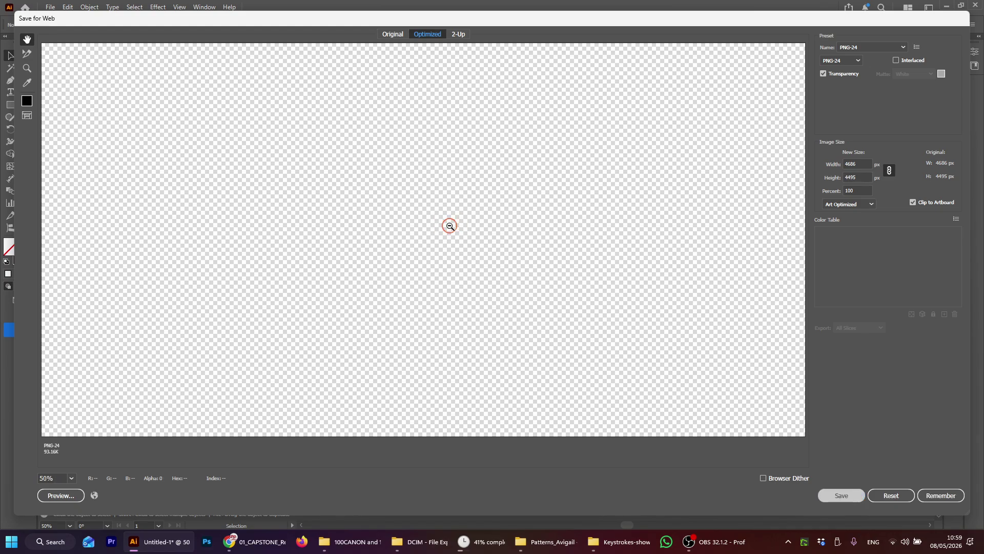
{"action": "left_click", "coordinate": [450, 225], "text": "alt"}
{"action": "left_click", "coordinate": [450, 225], "text": "alt"}
{"action": "left_click", "coordinate": [450, 226], "text": "alt"}
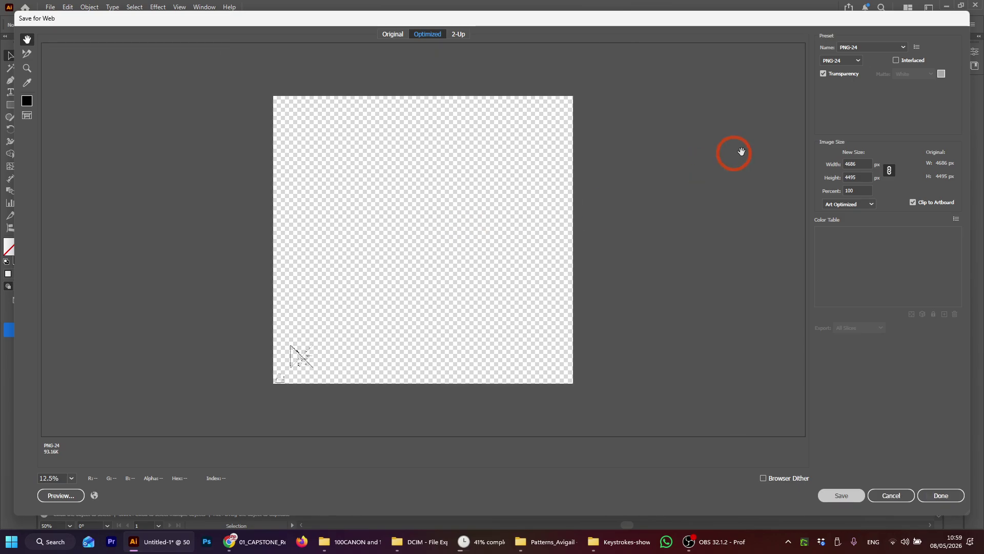
{"action": "left_click", "coordinate": [844, 61]}
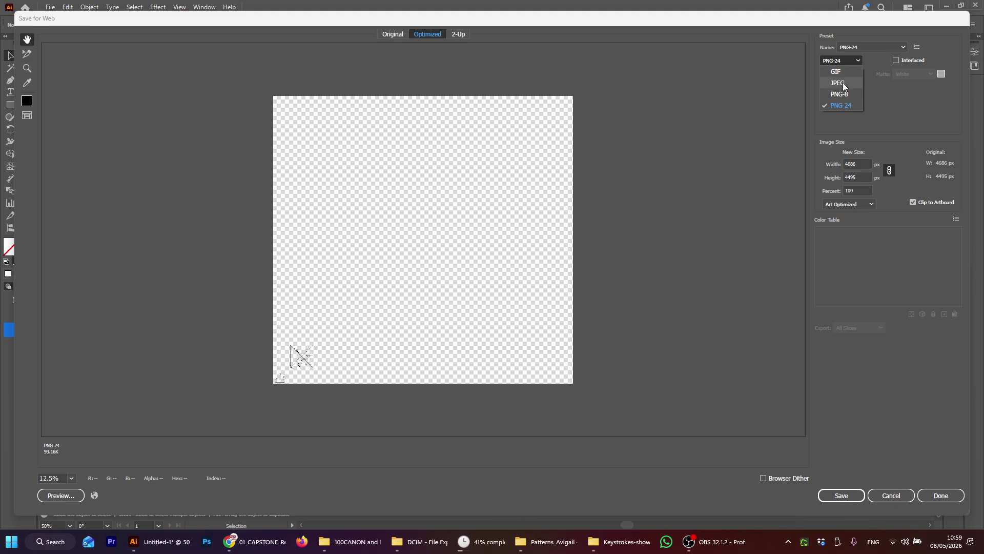
{"action": "left_click", "coordinate": [843, 82]}
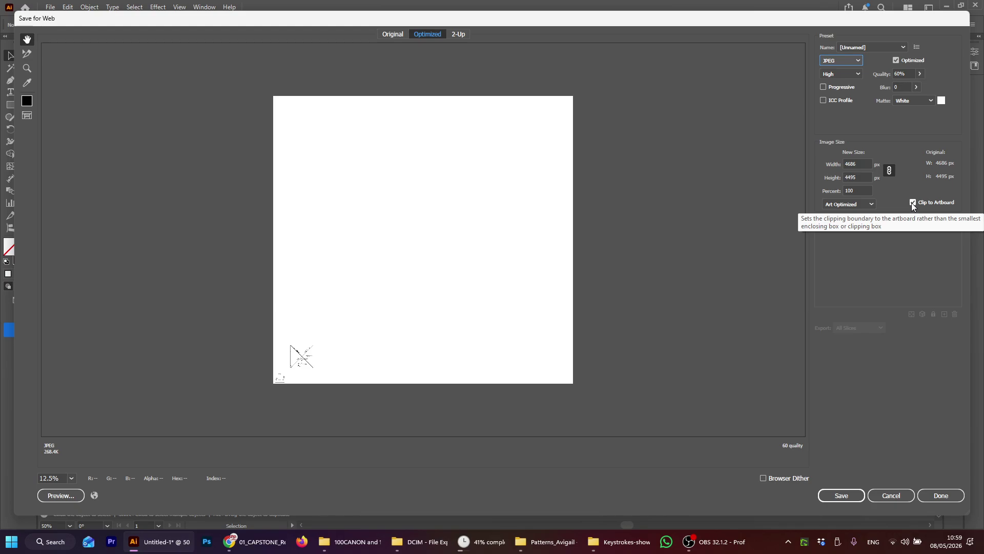
Disable Clip to Artboard for the JPEG export and inspect the artwork's preview.
{"action": "left_click", "coordinate": [913, 202]}
{"action": "left_click", "coordinate": [433, 253], "text": "ctrl"}
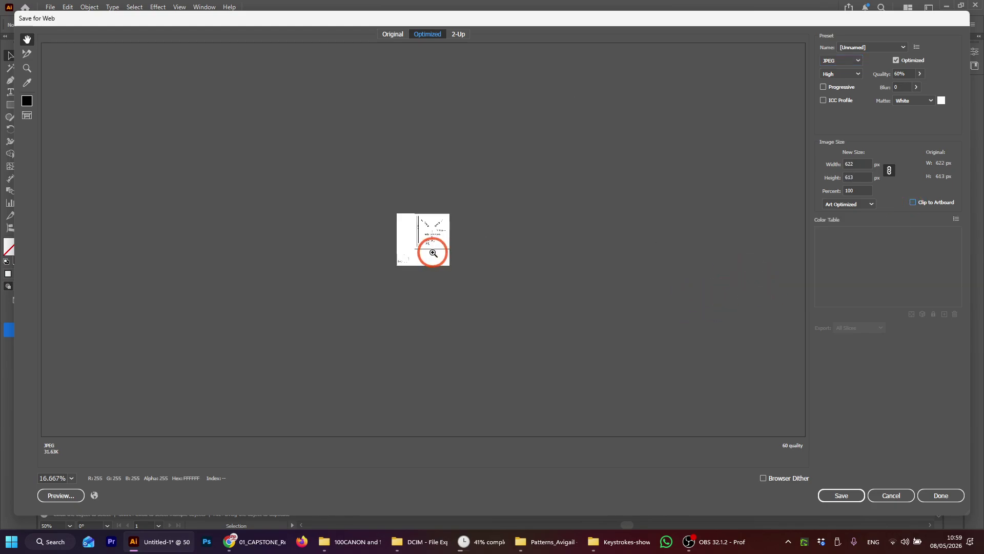
{"action": "left_click", "coordinate": [434, 253], "text": "ctrl"}
{"action": "left_click", "coordinate": [433, 253], "text": "ctrl"}
{"action": "left_click", "coordinate": [431, 249], "text": "ctrl"}
{"action": "left_click", "coordinate": [430, 248], "text": "ctrl"}
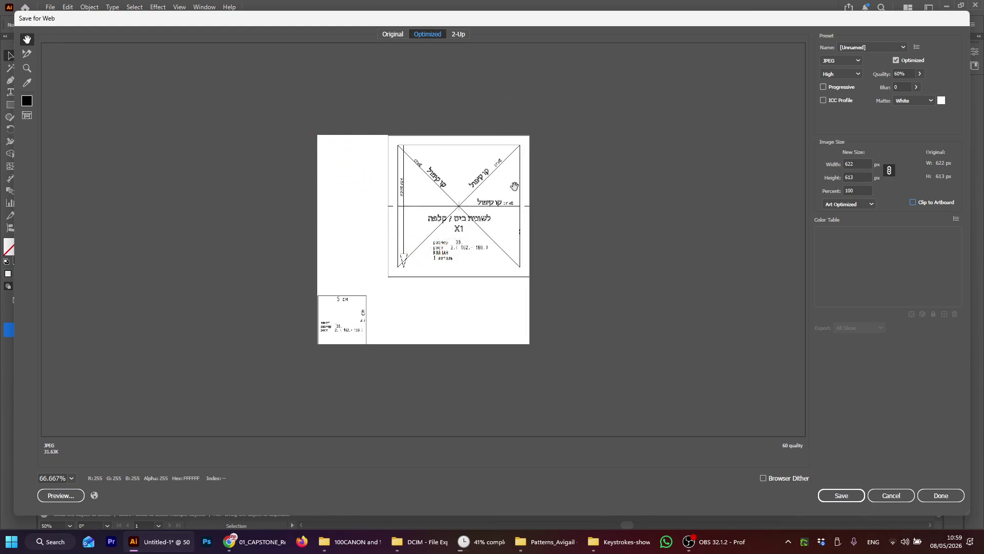
{"action": "key", "text": "ctrl+plus"}
Turn Clip to Artboard on and off again to compare the full-artboard preview with the artwork-only preview.
{"action": "left_click_drag", "start_coordinate": [388, 293], "coordinate": [308, 357]}
{"action": "key", "text": "space"}
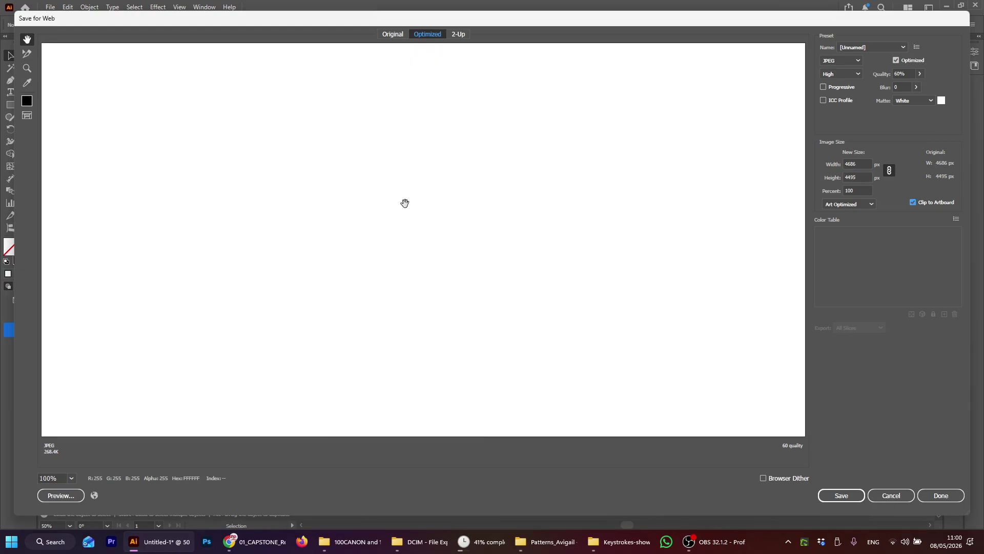
{"action": "left_click", "coordinate": [426, 229], "text": "alt"}
{"action": "left_click", "coordinate": [427, 229], "text": "alt"}
{"action": "left_click", "coordinate": [427, 230], "text": "alt"}
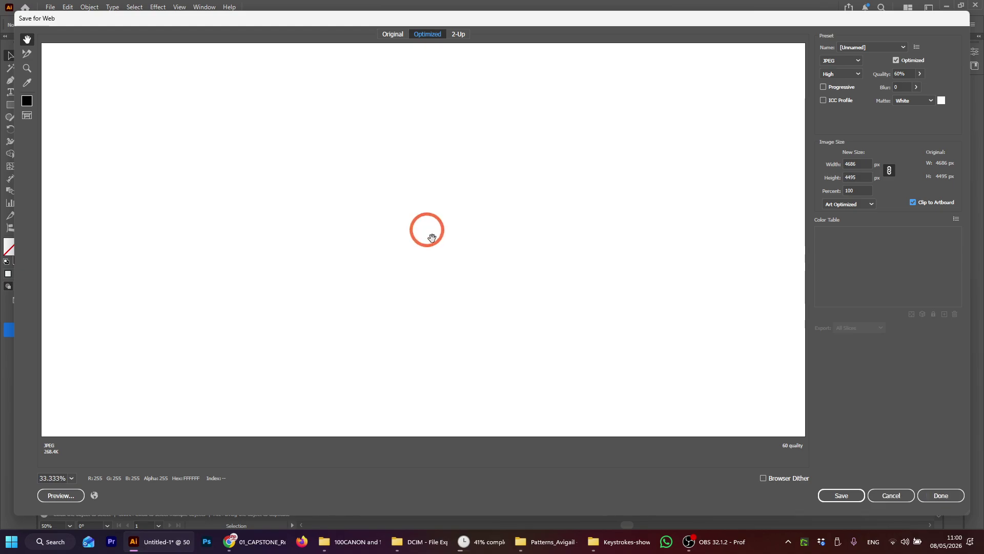
{"action": "left_click", "coordinate": [442, 263], "text": "alt"}
{"action": "left_click", "coordinate": [442, 263], "text": "alt"}
{"action": "left_click", "coordinate": [442, 263], "text": "alt"}
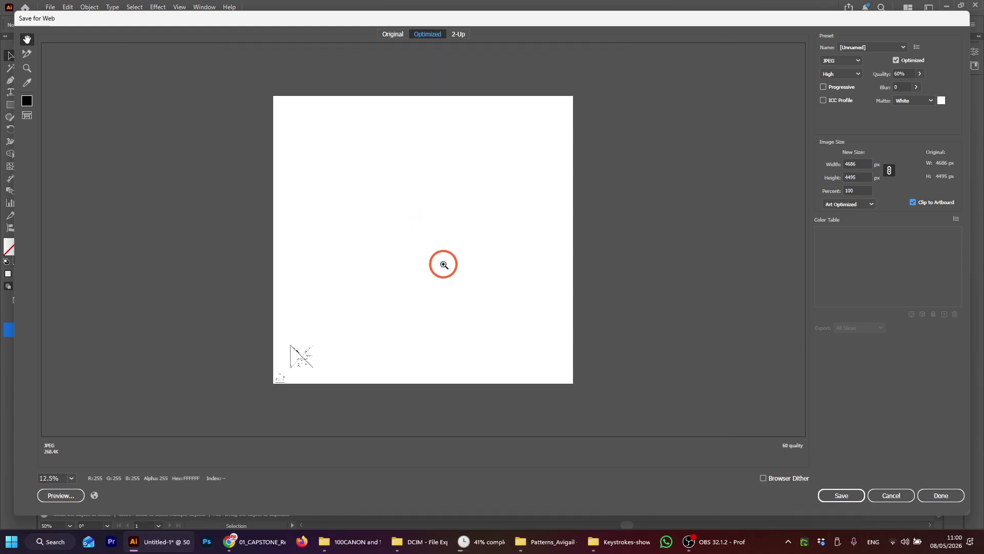
{"action": "left_click", "coordinate": [422, 220], "text": "ctrl"}
{"action": "left_click", "coordinate": [429, 226], "text": "ctrl"}
{"action": "left_click", "coordinate": [428, 230], "text": "ctrl"}
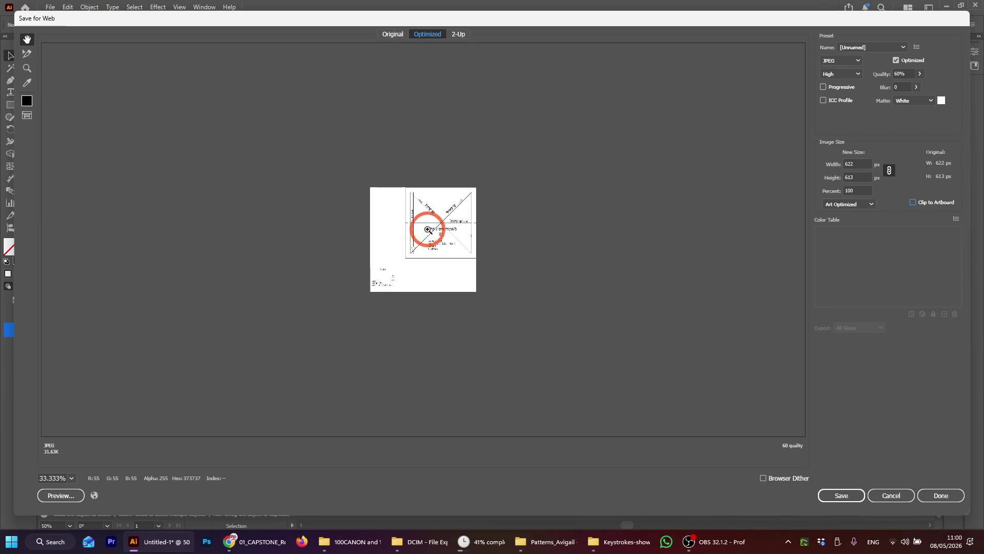
{"action": "left_click", "coordinate": [428, 228], "text": "ctrl"}
{"action": "left_click", "coordinate": [426, 226], "text": "ctrl"}
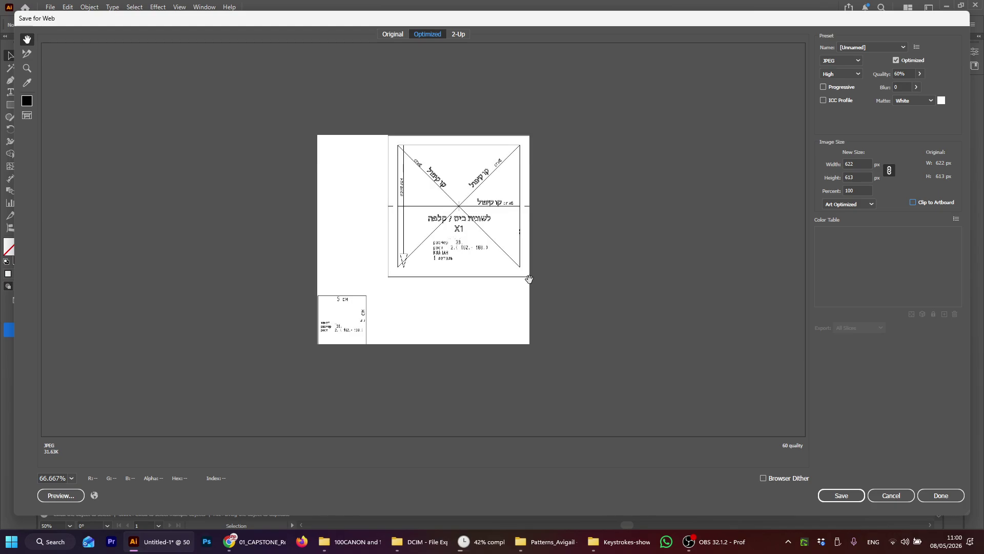
Set the export image width to 2000 px and inspect the pattern piece's line and text sharpness in the preview.
{"action": "double_click", "coordinate": [857, 163]}
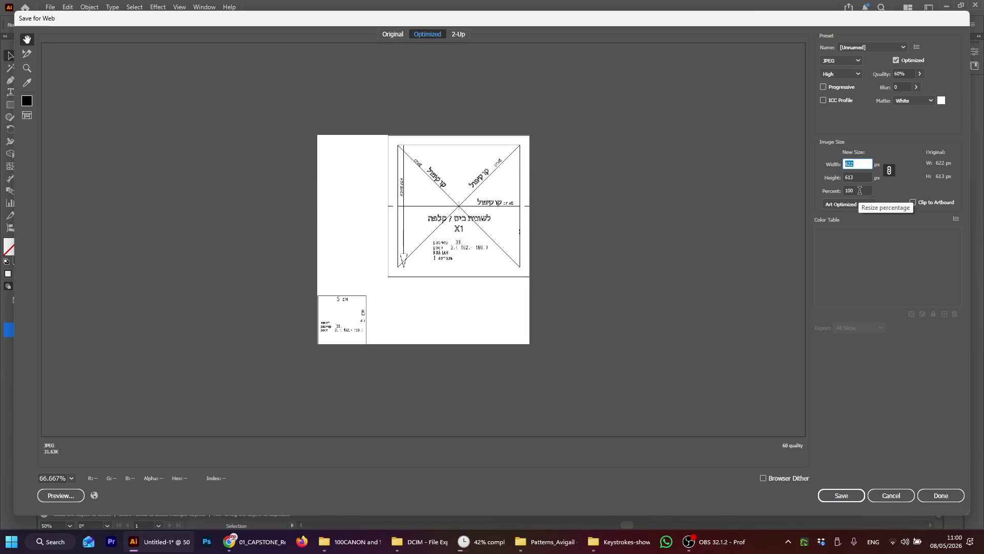
{"action": "type", "text": "2000"}
{"action": "key", "text": "Tab"}
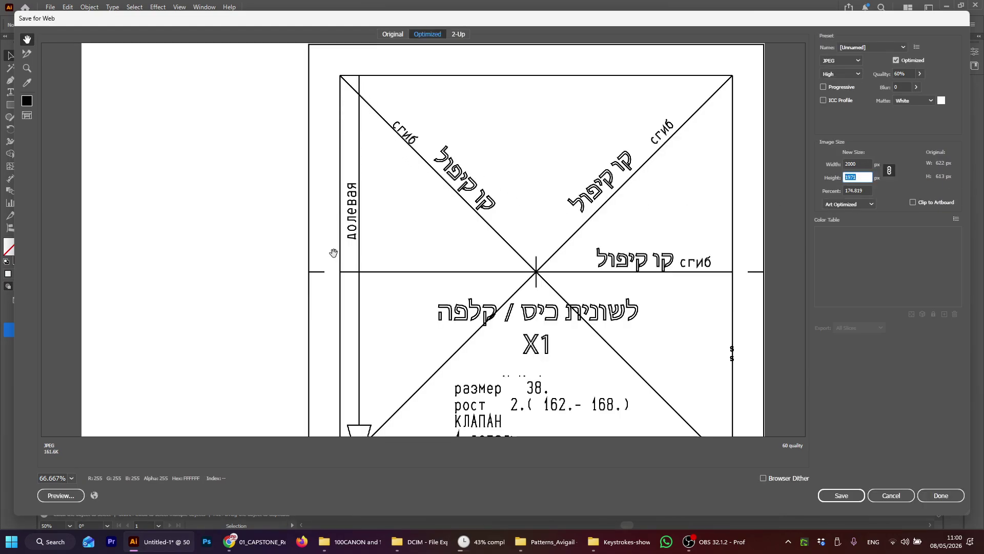
{"action": "left_click_drag", "start_coordinate": [453, 382], "coordinate": [482, 124]}
{"action": "left_click_drag", "start_coordinate": [404, 272], "coordinate": [412, 233]}
{"action": "left_click_drag", "start_coordinate": [493, 186], "coordinate": [490, 287]}
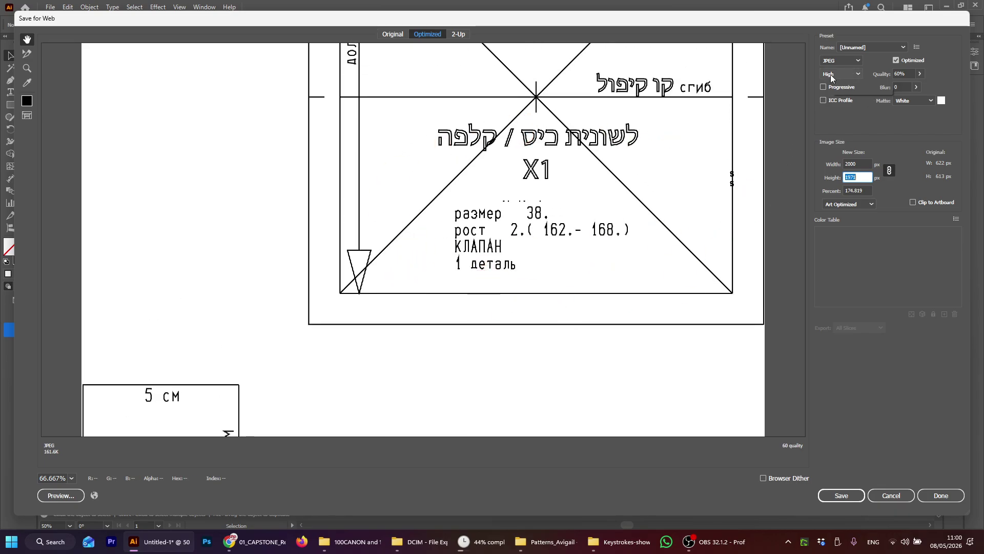
Set the JPEG export quality to Very High and check the resulting file size.
{"action": "left_click", "coordinate": [858, 75]}
{"action": "left_click", "coordinate": [841, 119]}
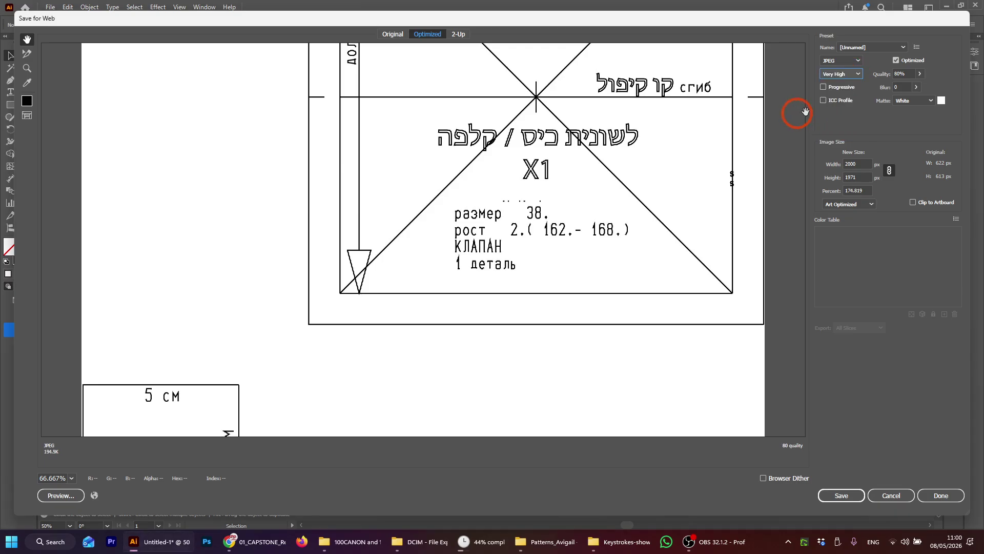
{"action": "left_click_drag", "start_coordinate": [63, 443], "coordinate": [43, 445]}
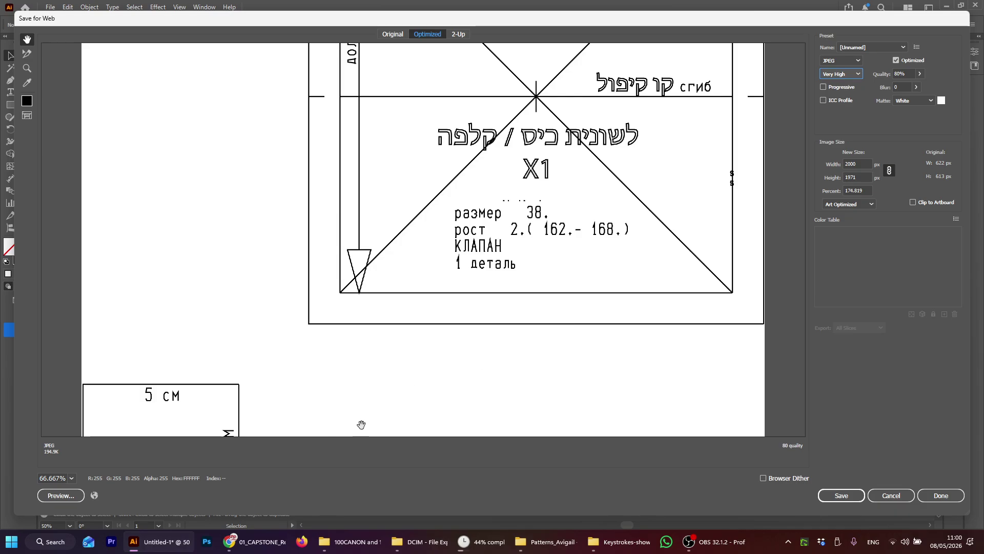
Choose Downloads as the destination for the optimized JPEG and decline replacing the existing Untitled-1.jpg.
{"action": "left_click", "coordinate": [840, 495]}
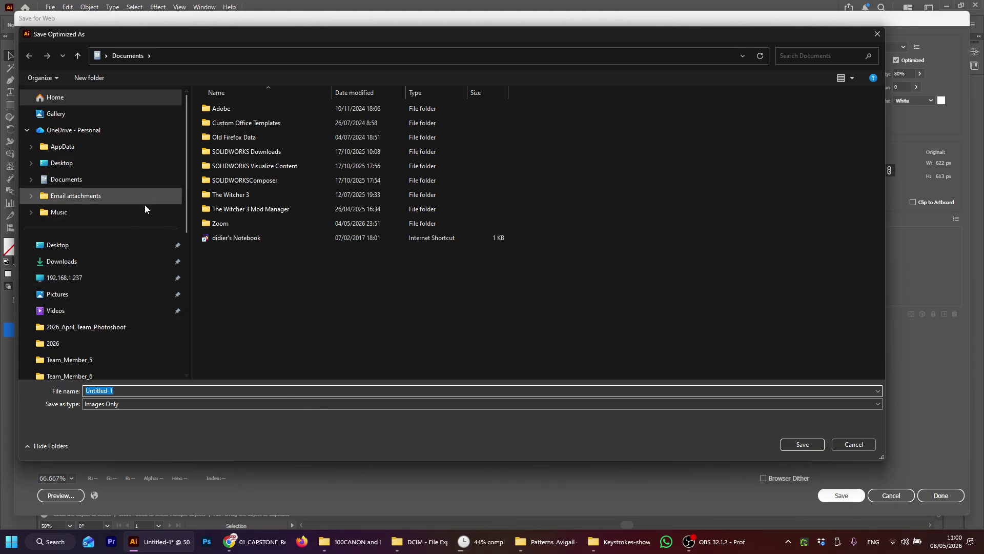
{"action": "left_click", "coordinate": [70, 262]}
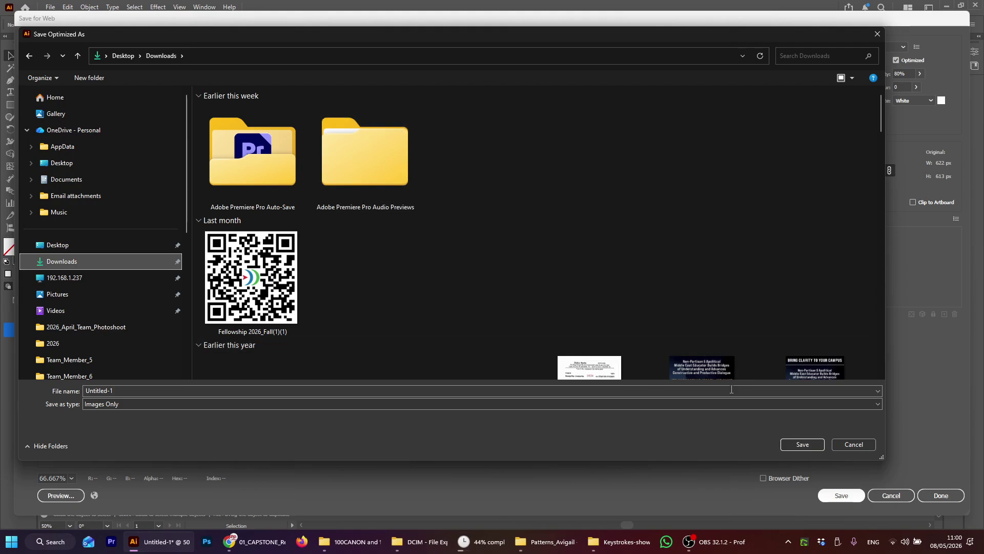
{"action": "left_click", "coordinate": [803, 444]}
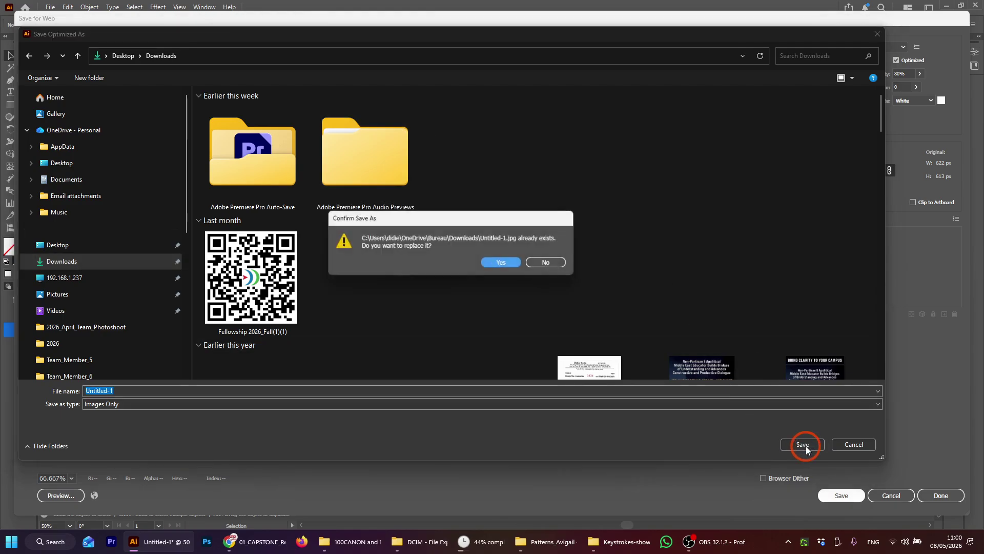
{"action": "left_click", "coordinate": [549, 263]}
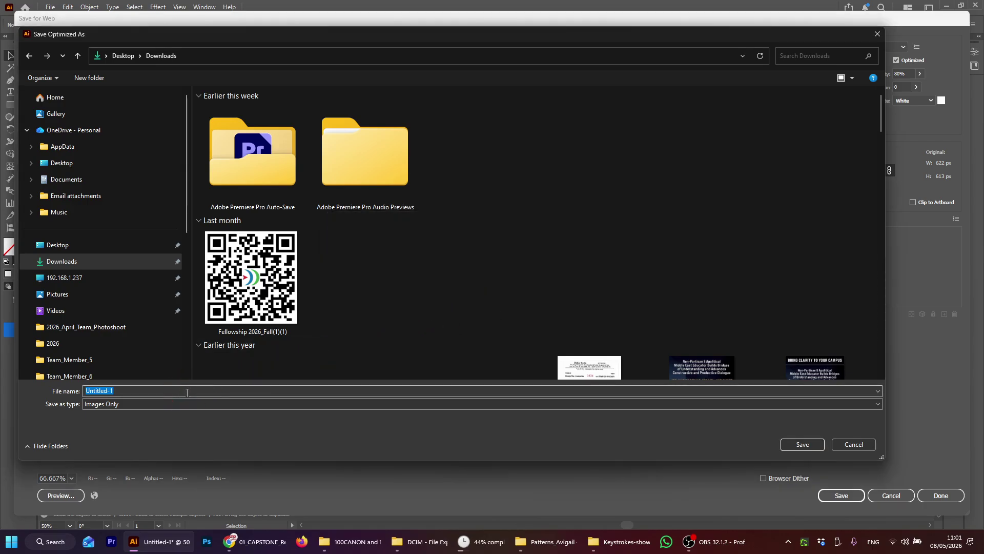
{"action": "key", "text": "Return"}
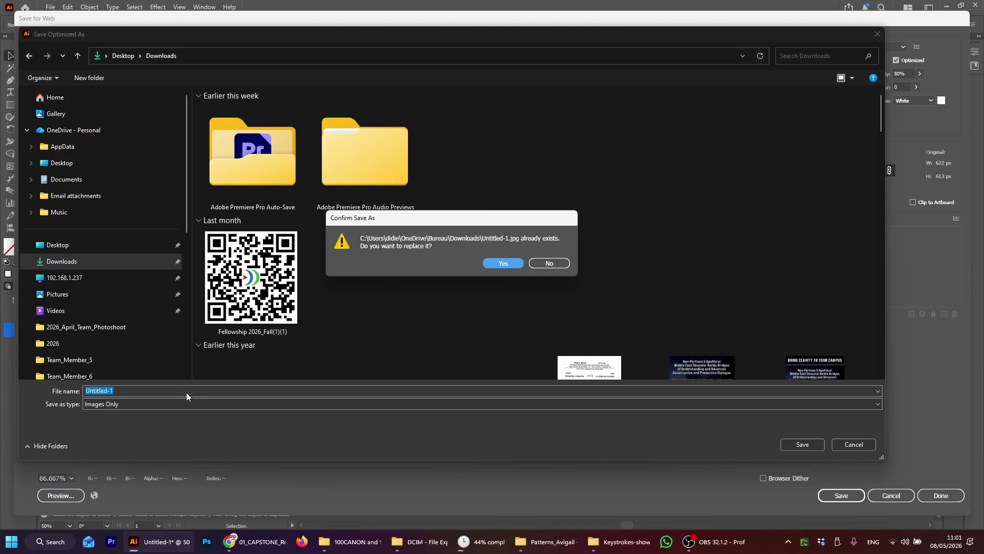
{"action": "left_click", "coordinate": [546, 263]}
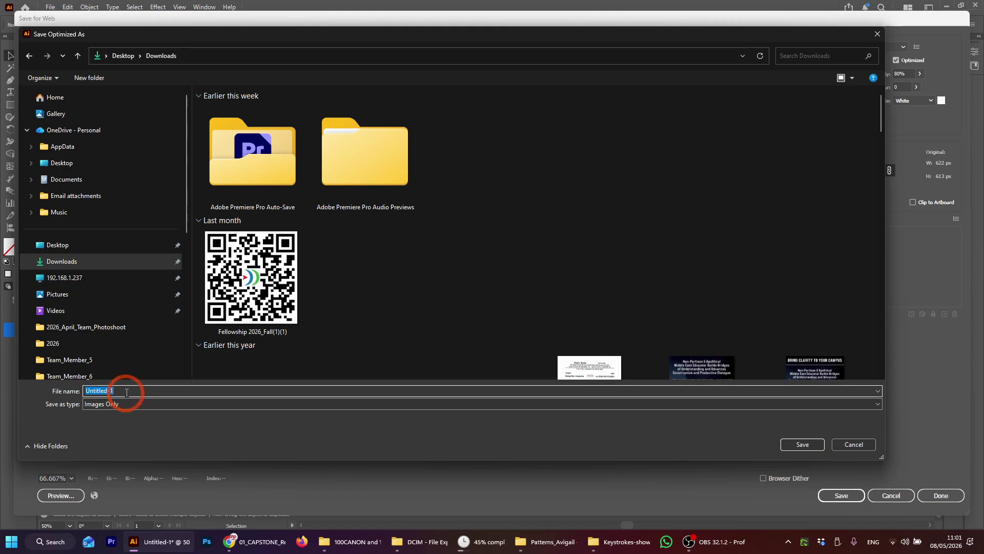
Name the exported JPEG Gizra_Jacket_1 and save it in the Downloads folder.
{"action": "type", "text": "Gi"}
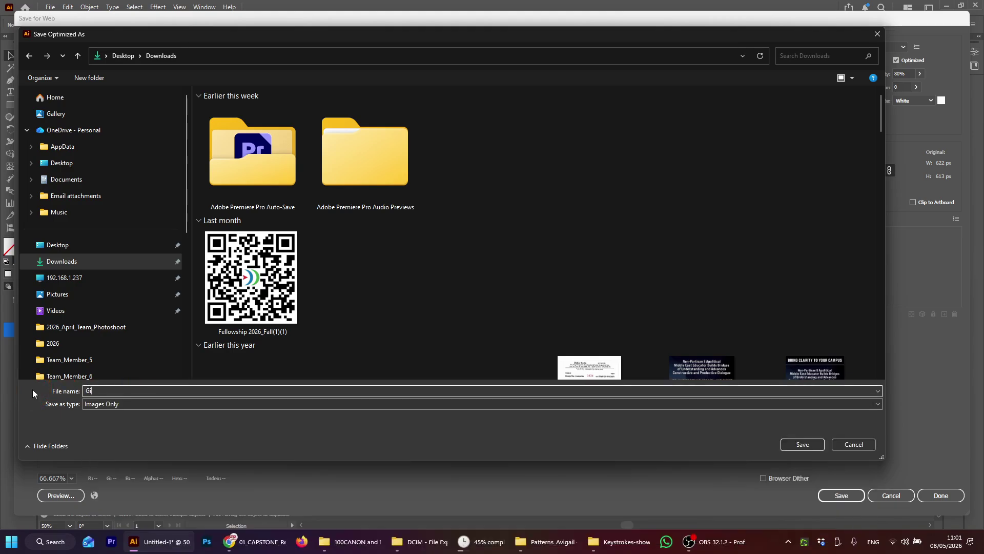
{"action": "type", "text": "zra"}
{"action": "type", "text": "//"}
{"action": "type", "text": "Jacket_"}
{"action": "type", "text": "1"}
{"action": "key", "text": "BackSpace"}
{"action": "key", "text": "BackSpace"}
{"action": "type", "text": "_1"}
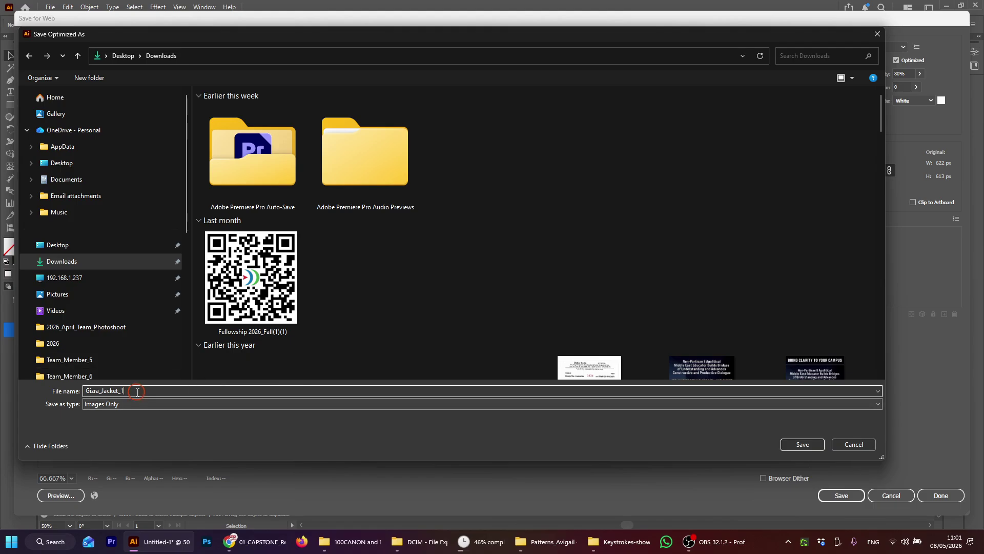
{"action": "left_click", "coordinate": [451, 391]}
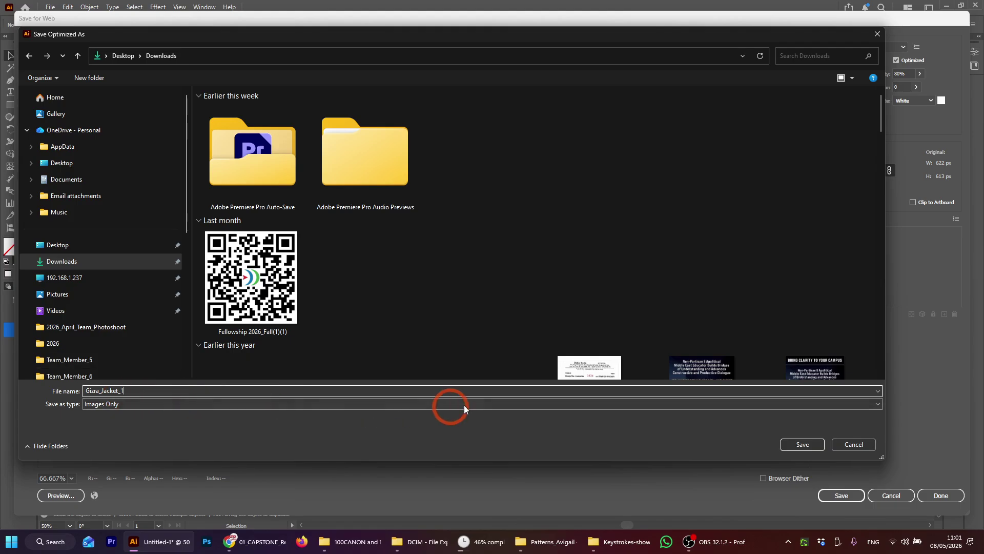
{"action": "left_click", "coordinate": [804, 446]}
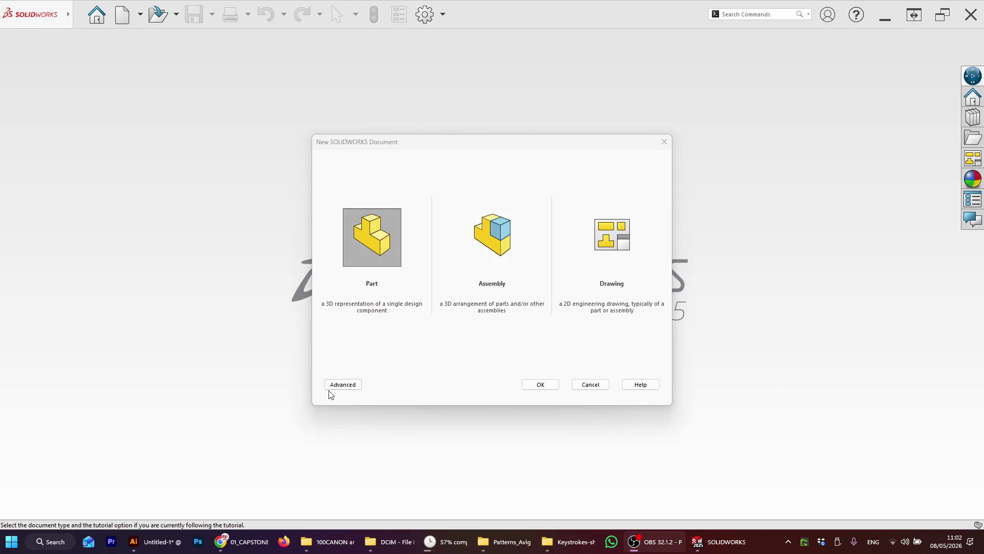
Switch to SOLIDWORKS and create a new Part document.
{"action": "left_click", "coordinate": [343, 385]}
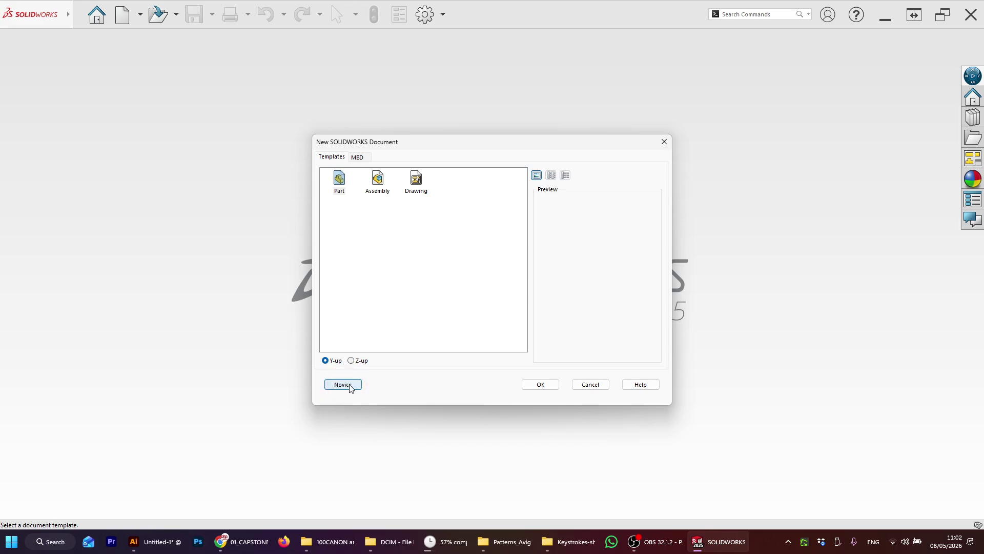
{"action": "left_click", "coordinate": [343, 384]}
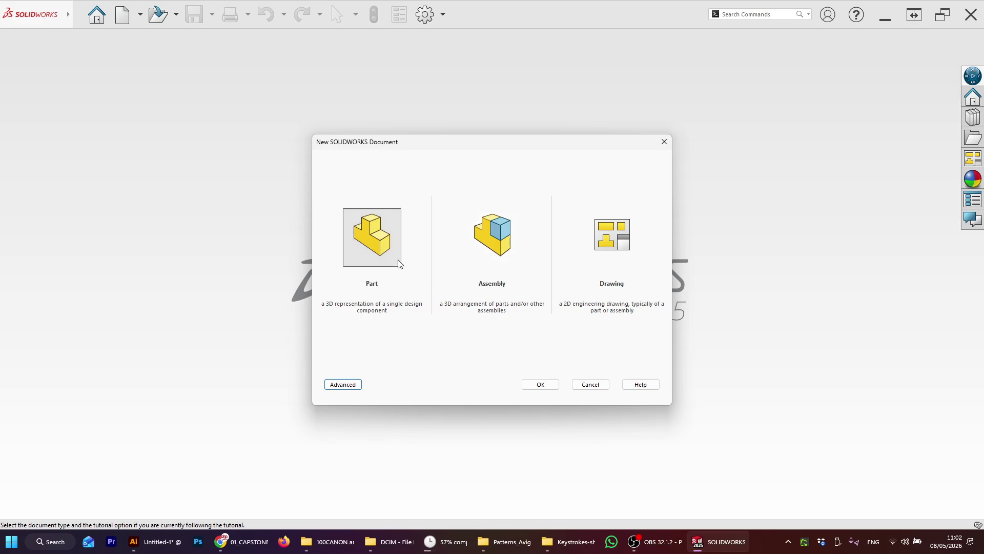
{"action": "left_click", "coordinate": [374, 244]}
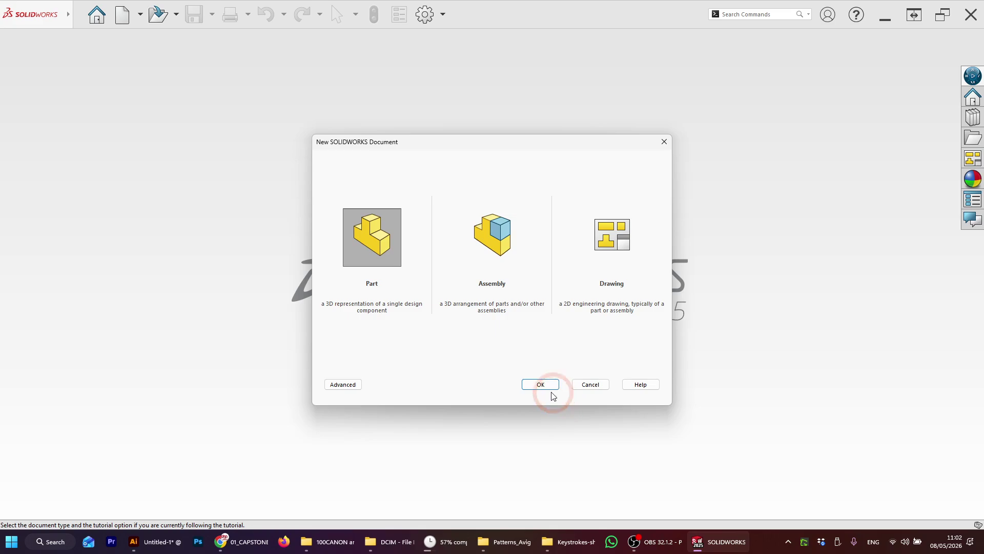
{"action": "left_click", "coordinate": [542, 384]}
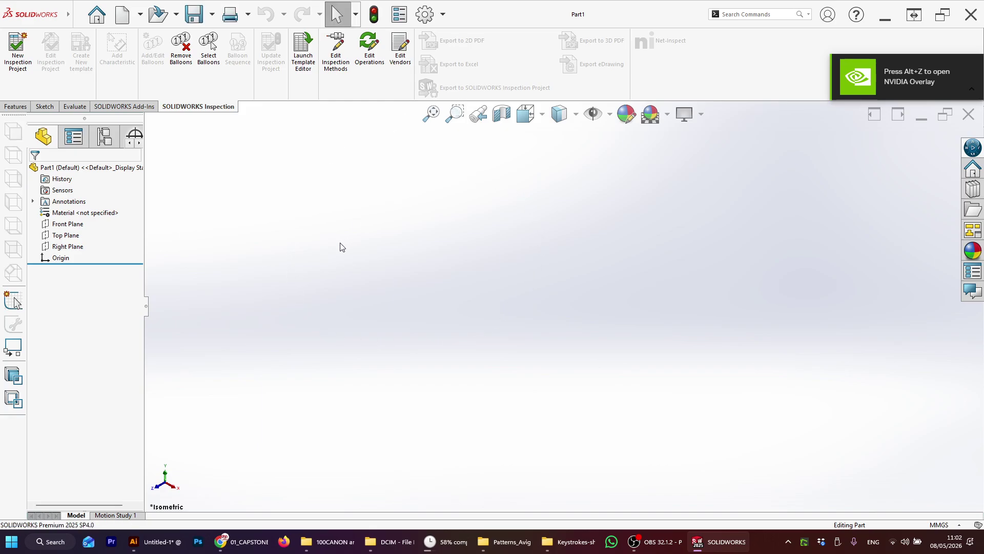
Highlight the Front, Top and Right planes together, and the Front Plane alone, to examine their orientation.
{"action": "left_click", "coordinate": [43, 108]}
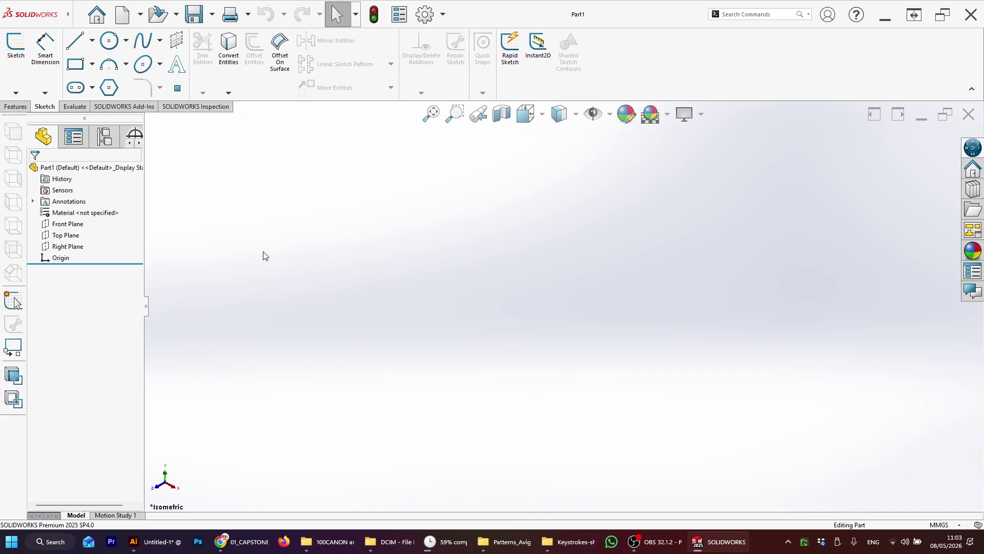
{"action": "left_click", "coordinate": [66, 224]}
{"action": "left_click", "coordinate": [68, 246], "text": "shift"}
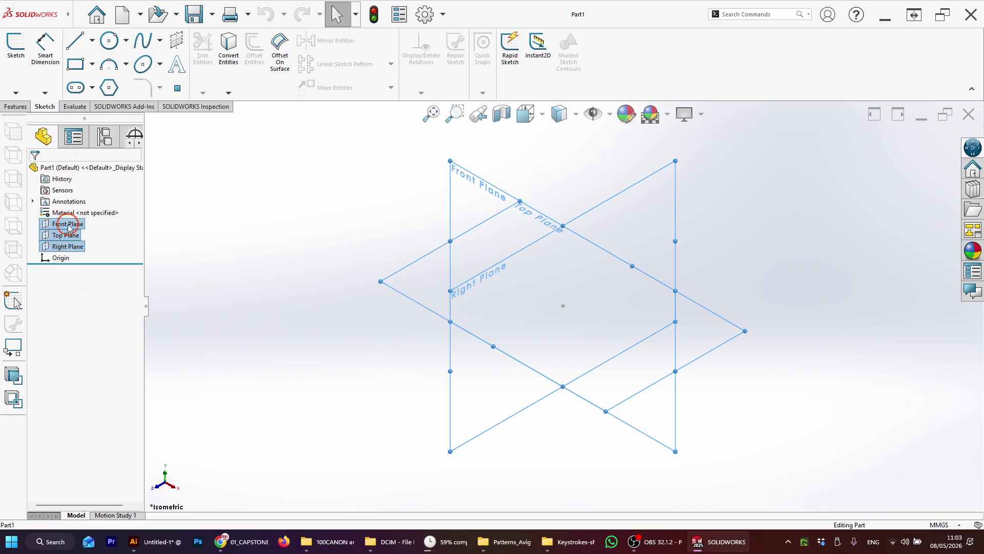
{"action": "left_click", "coordinate": [88, 275]}
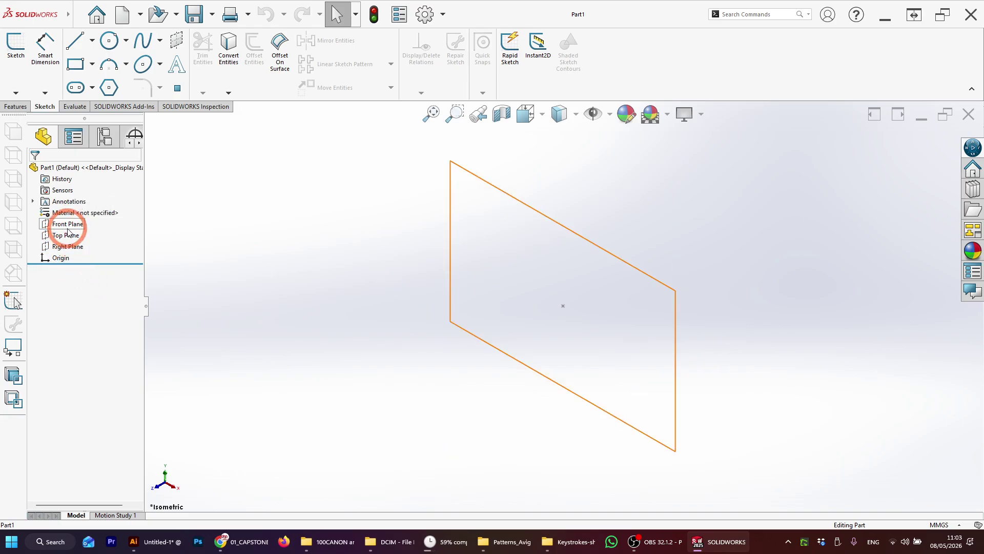
{"action": "left_click", "coordinate": [68, 226]}
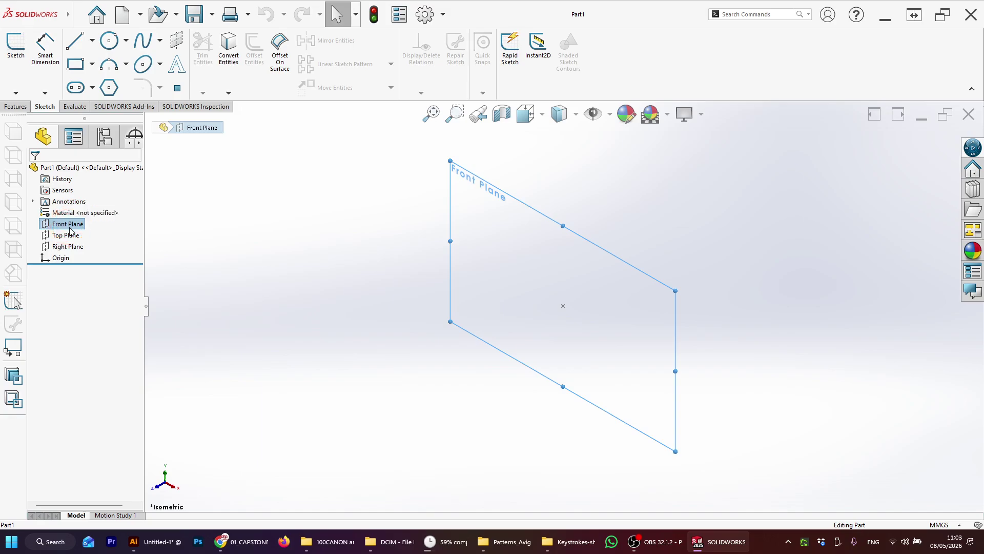
{"action": "left_click", "coordinate": [210, 267]}
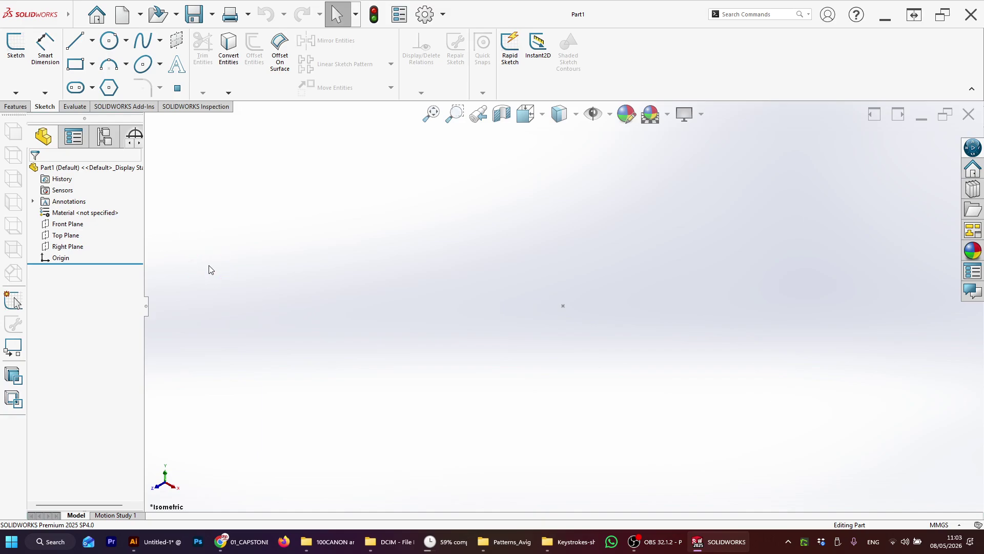
Start a new sketch on the Front Plane.
{"action": "left_click", "coordinate": [54, 225]}
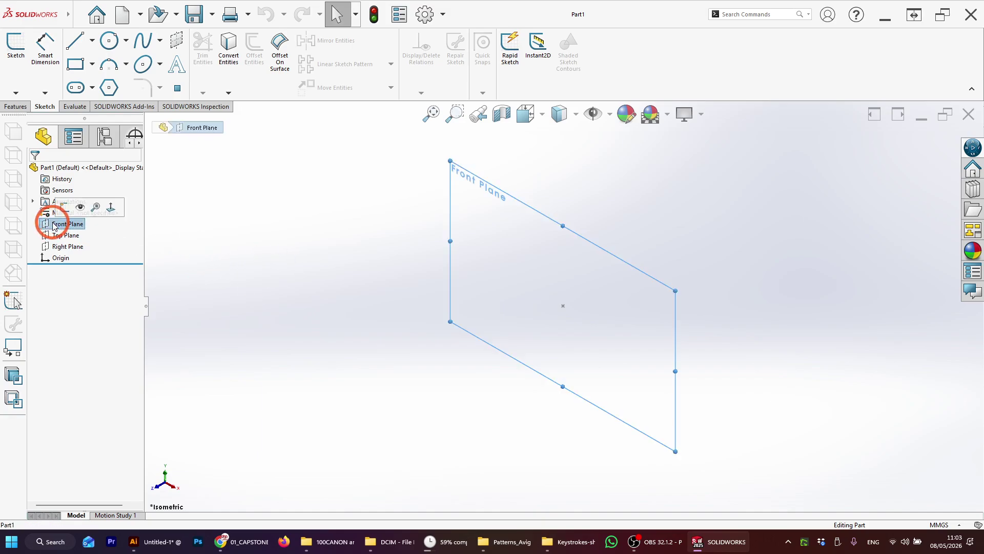
{"action": "left_click", "coordinate": [16, 106]}
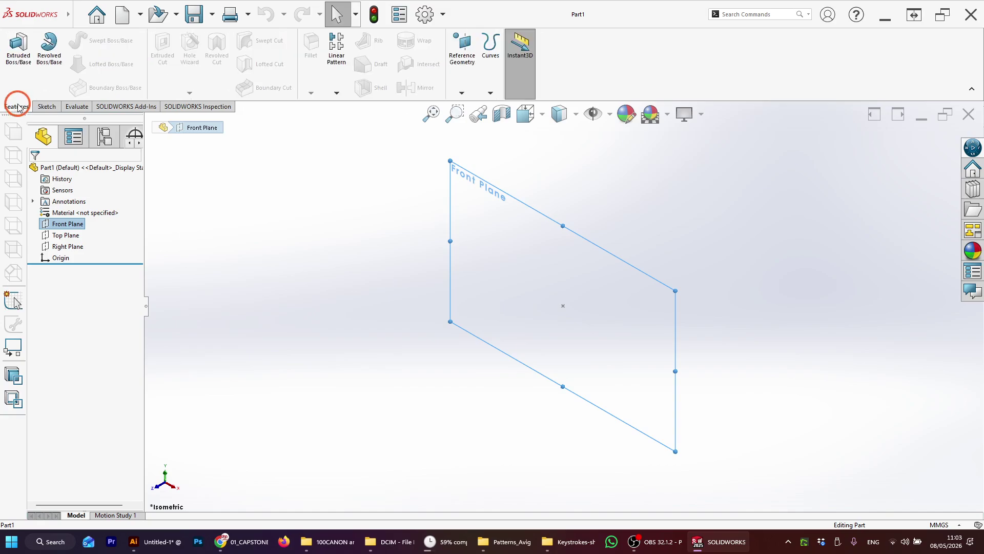
{"action": "left_click", "coordinate": [47, 108]}
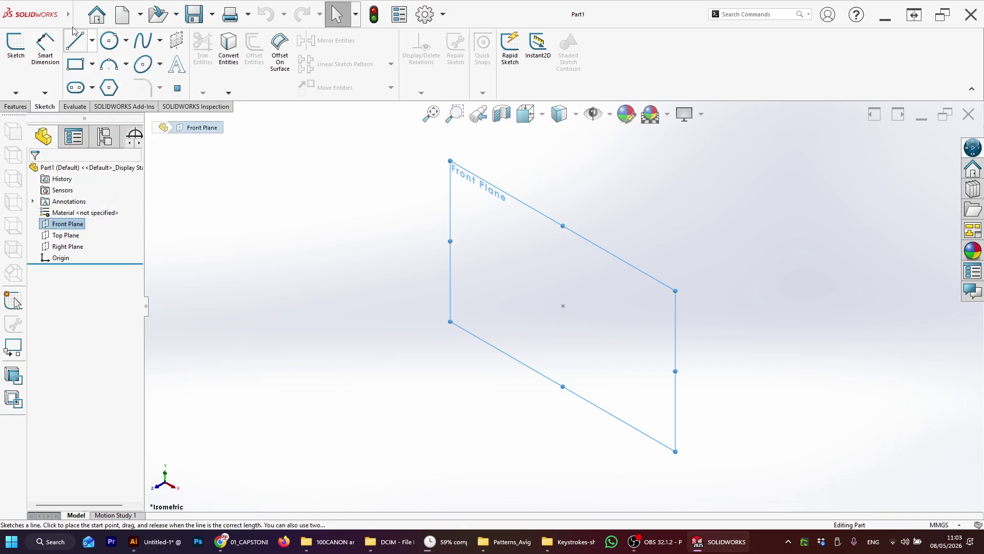
{"action": "left_click", "coordinate": [15, 57]}
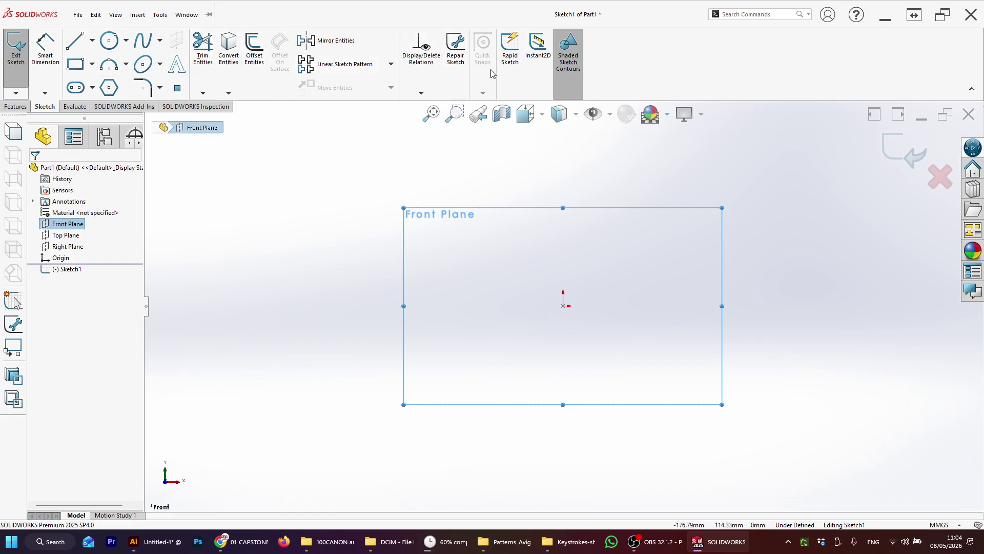
Switch the search scope to Files and Models and return it to Commands.
{"action": "left_click", "coordinate": [137, 15]}
{"action": "left_click", "coordinate": [138, 15]}
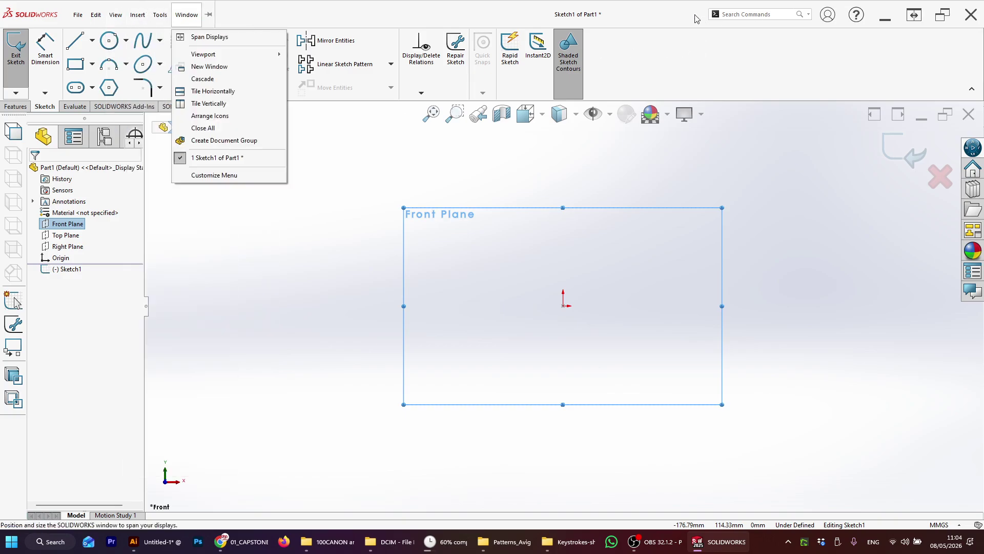
{"action": "left_click", "coordinate": [780, 18]}
{"action": "left_click", "coordinate": [809, 15]}
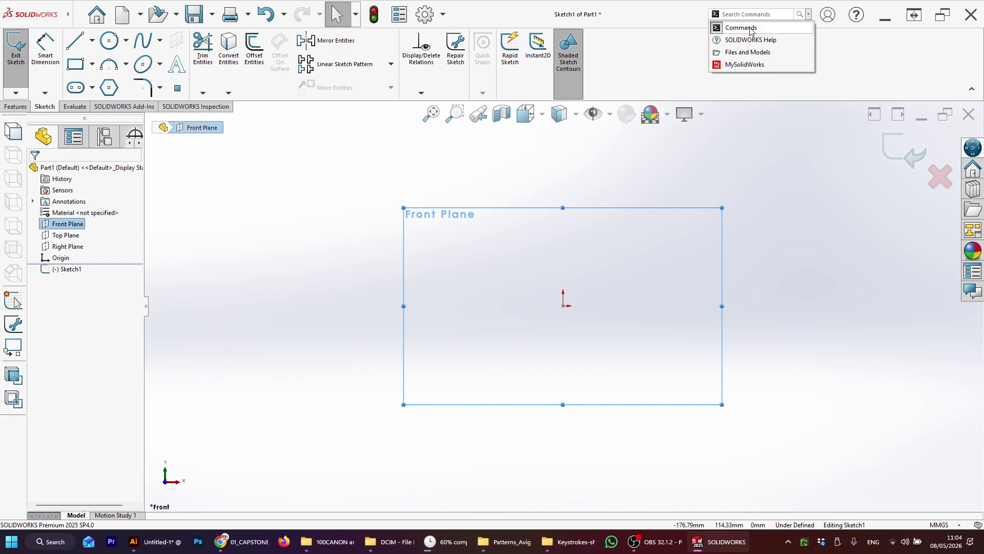
{"action": "left_click", "coordinate": [748, 52]}
{"action": "left_click", "coordinate": [808, 15]}
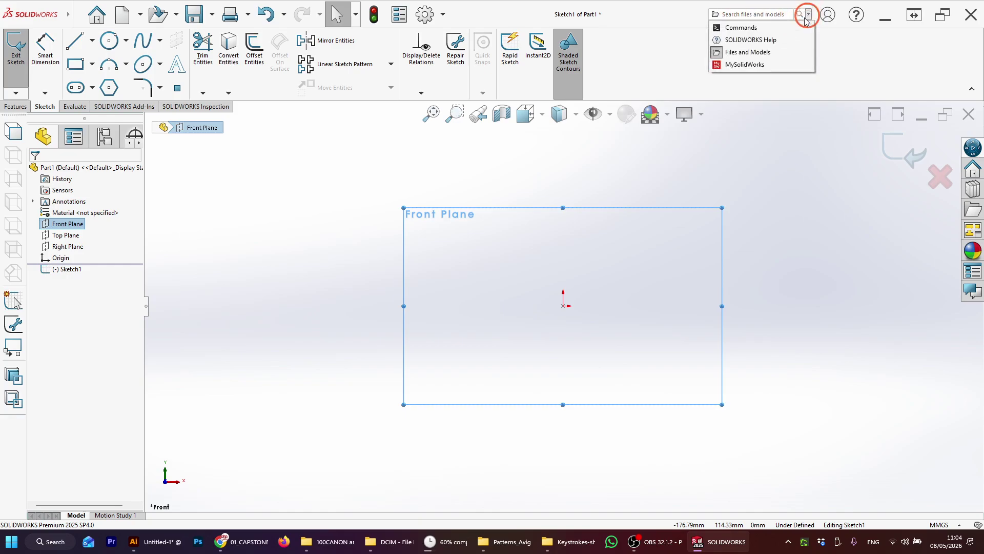
{"action": "left_click", "coordinate": [743, 27]}
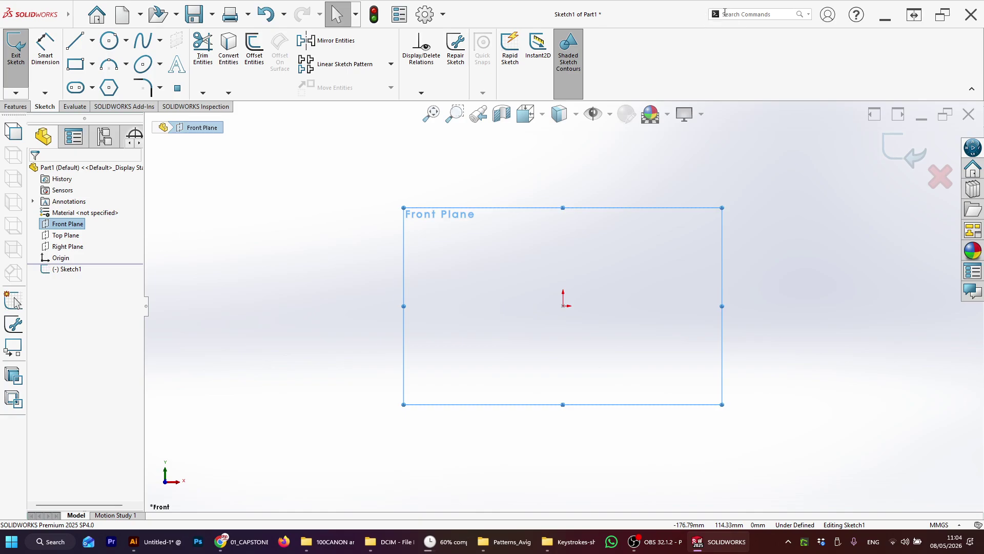
Search the commands for "picture" and insert Gizra_Jacket_1 from Downloads as a Sketch Picture in the Front Plane sketch.
{"action": "left_click", "coordinate": [764, 16]}
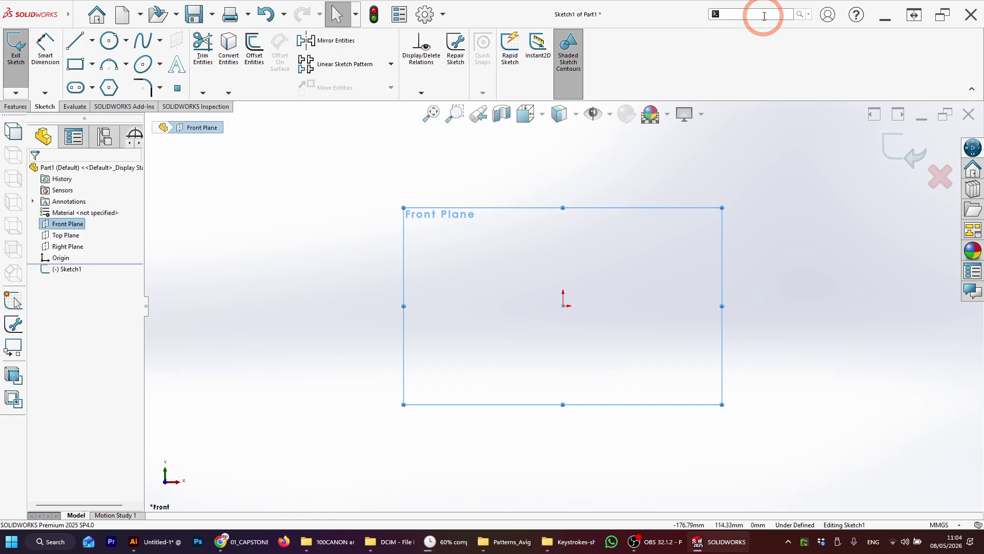
{"action": "type", "text": "picture"}
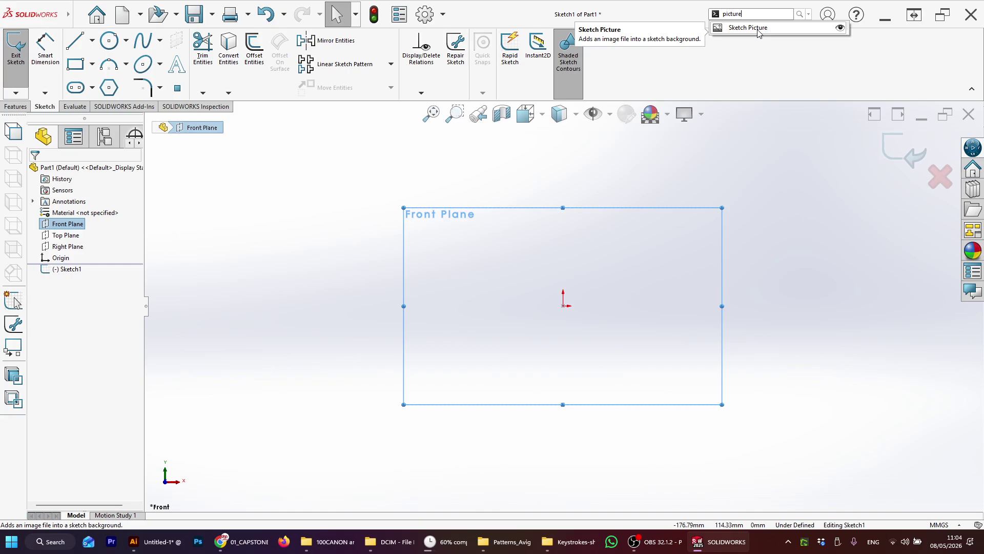
{"action": "left_click", "coordinate": [758, 30]}
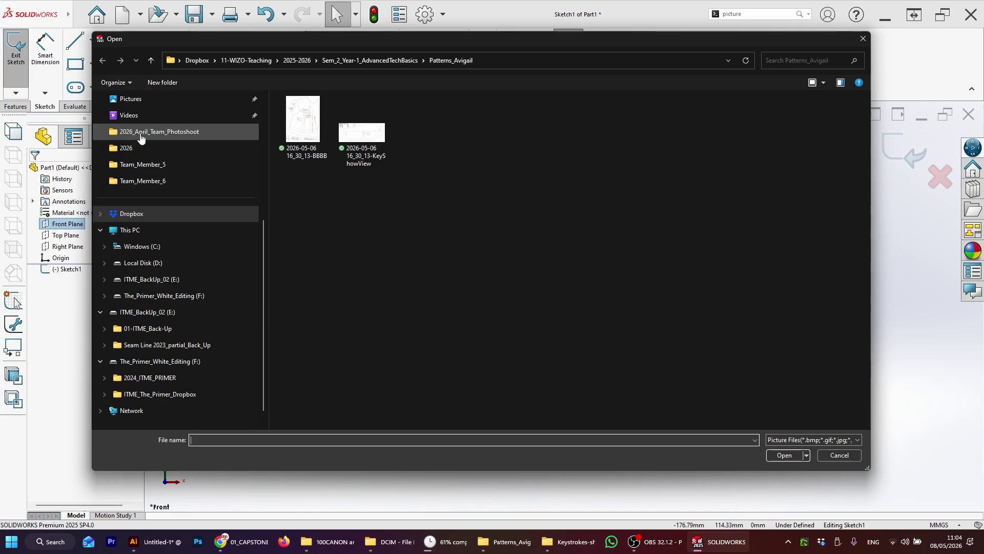
{"action": "scroll", "coordinate": [139, 119], "scroll_direction": "up", "scroll_amount": 4}
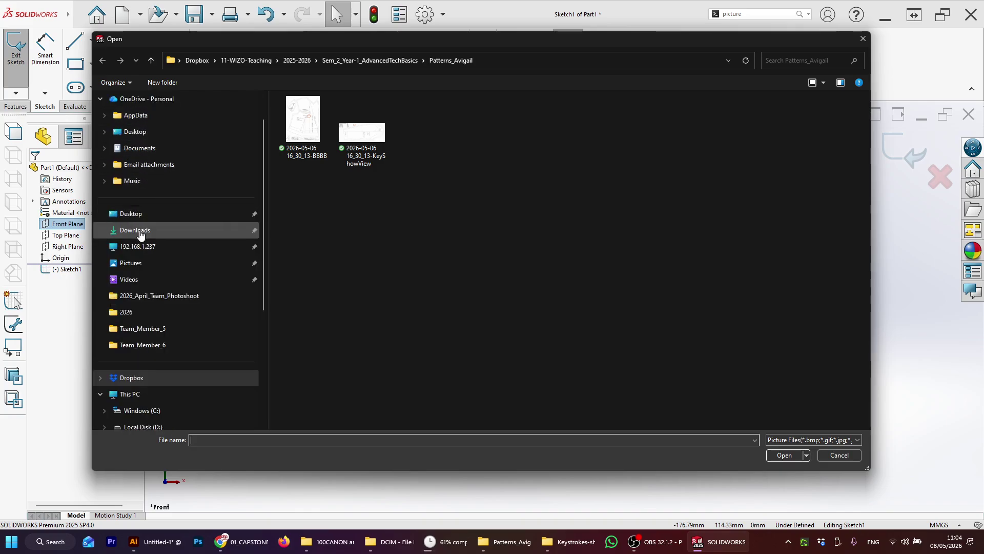
{"action": "left_click", "coordinate": [135, 230]}
{"action": "left_click", "coordinate": [339, 154]}
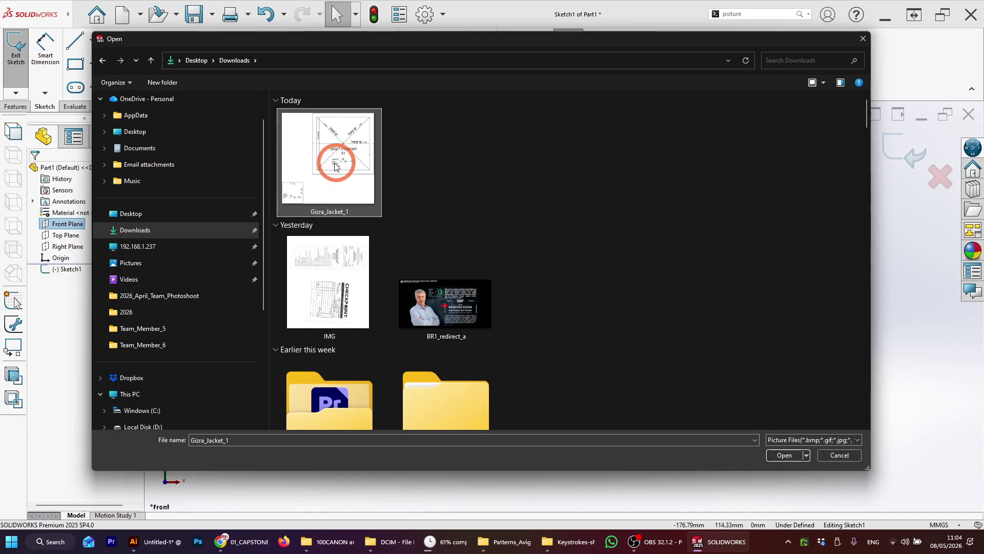
{"action": "left_click", "coordinate": [784, 456]}
{"action": "left_click", "coordinate": [604, 285]}
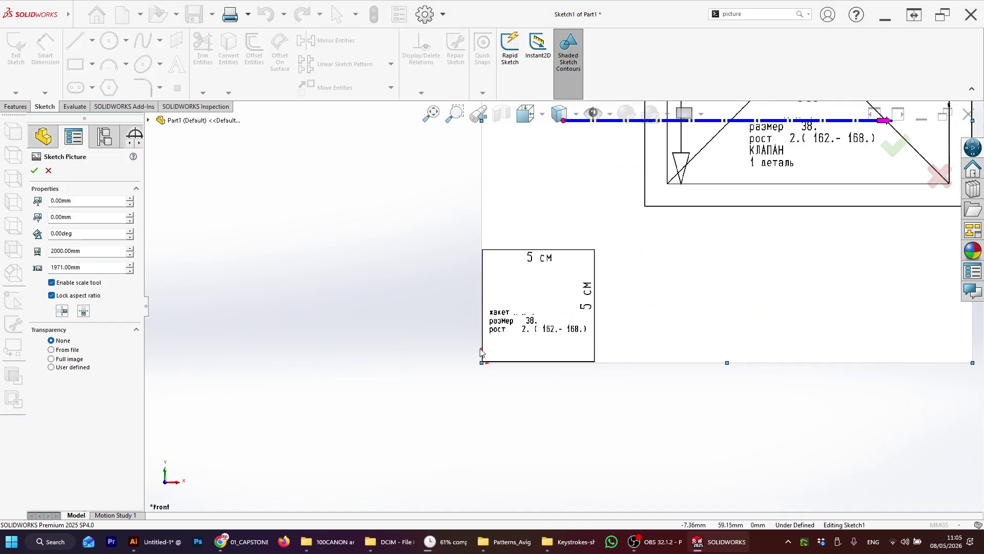
Accept the sketch picture at its inserted size and exit the sketch.
{"action": "scroll", "coordinate": [562, 308], "scroll_direction": "up", "scroll_amount": 6}
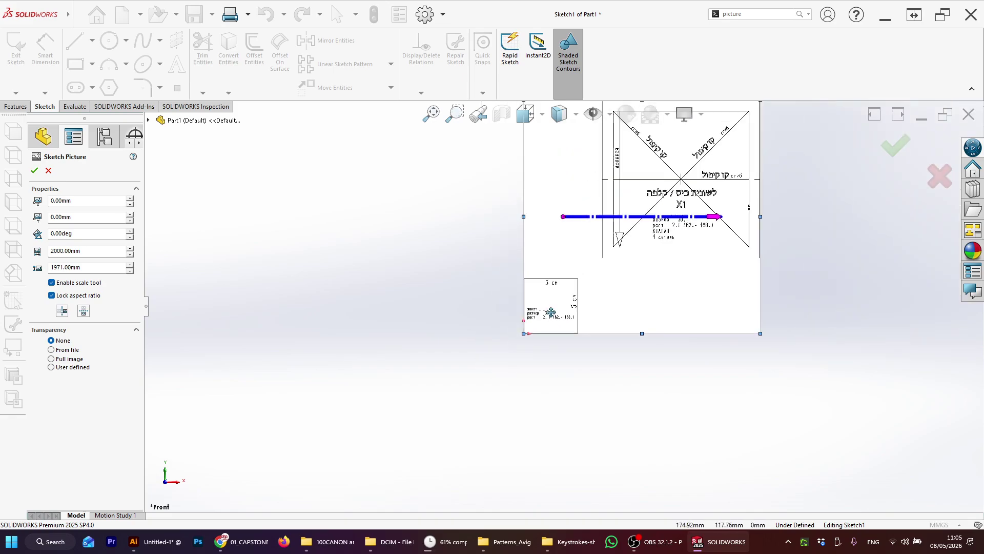
{"action": "scroll", "coordinate": [584, 314], "scroll_direction": "down", "scroll_amount": 5}
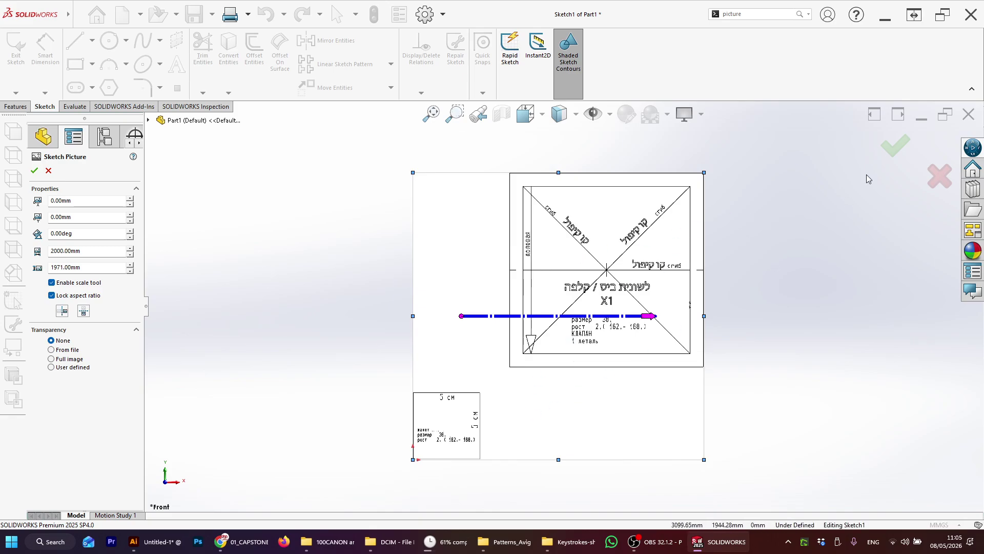
{"action": "left_click", "coordinate": [895, 146]}
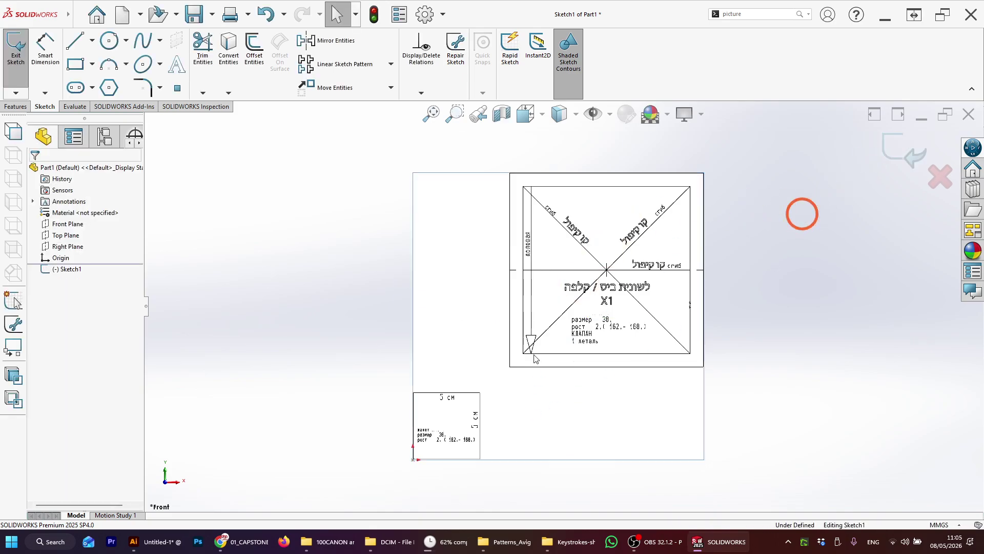
{"action": "left_click", "coordinate": [821, 268]}
{"action": "scroll", "coordinate": [464, 422], "scroll_direction": "down", "scroll_amount": 3}
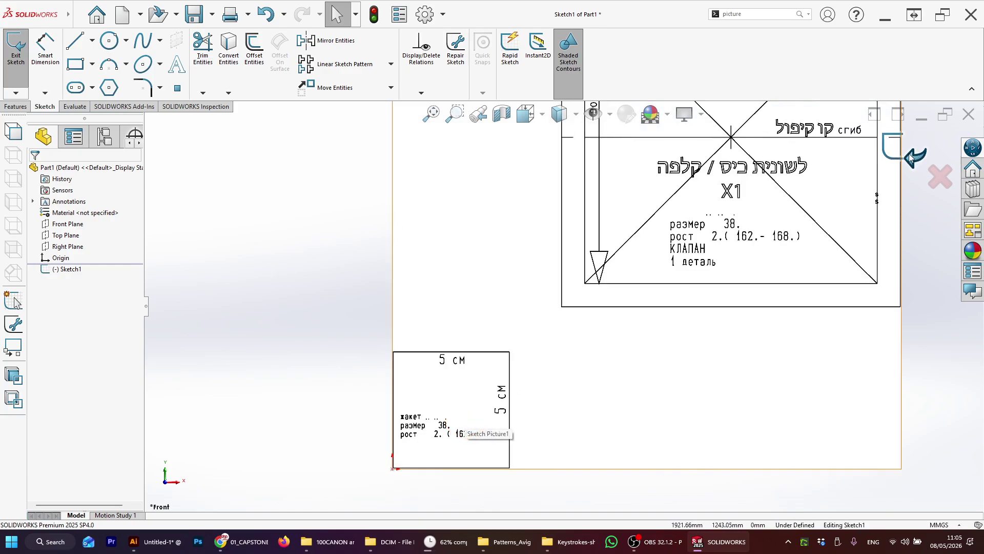
{"action": "scroll", "coordinate": [862, 248], "scroll_direction": "up", "scroll_amount": 5}
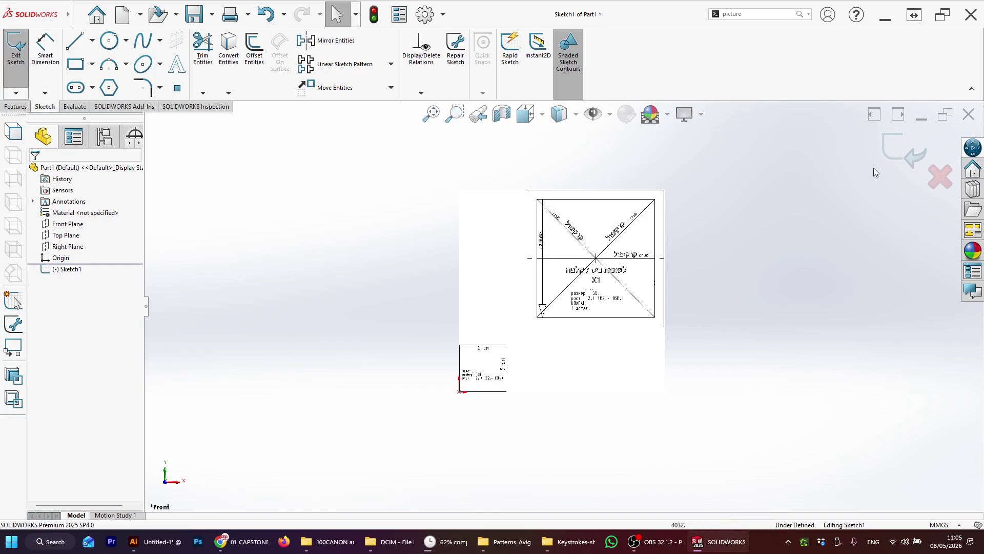
{"action": "left_click", "coordinate": [905, 154]}
{"action": "left_click", "coordinate": [795, 275]}
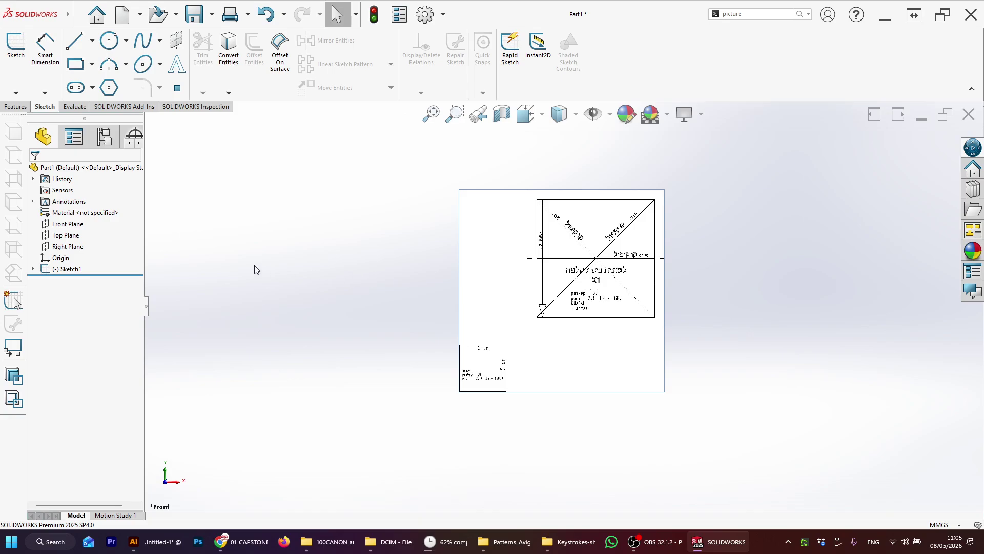
Reopen the picture's sketch and draw a corner rectangle from the origin over the printed 5 cm square, about 458 by 459 mm.
{"action": "right_click", "coordinate": [67, 270]}
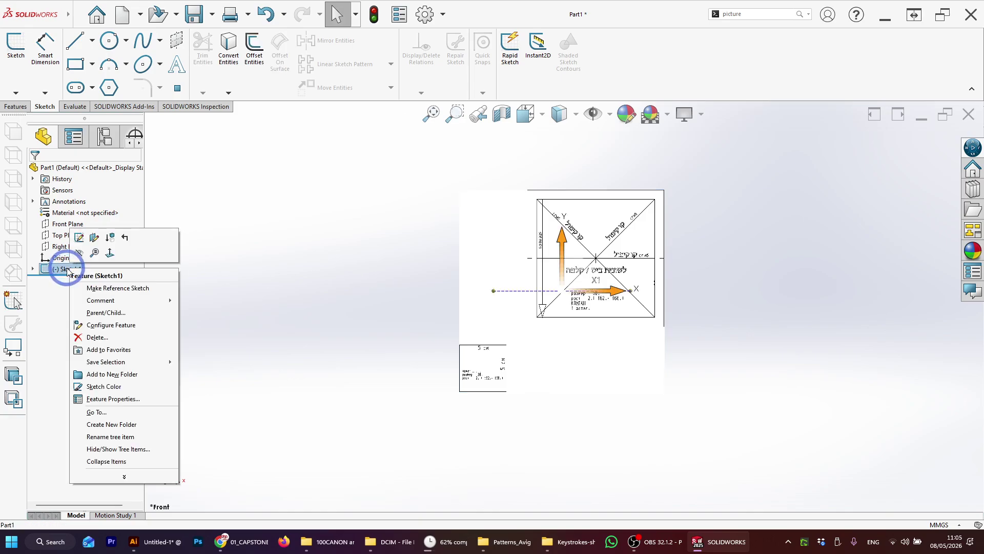
{"action": "left_click", "coordinate": [79, 238]}
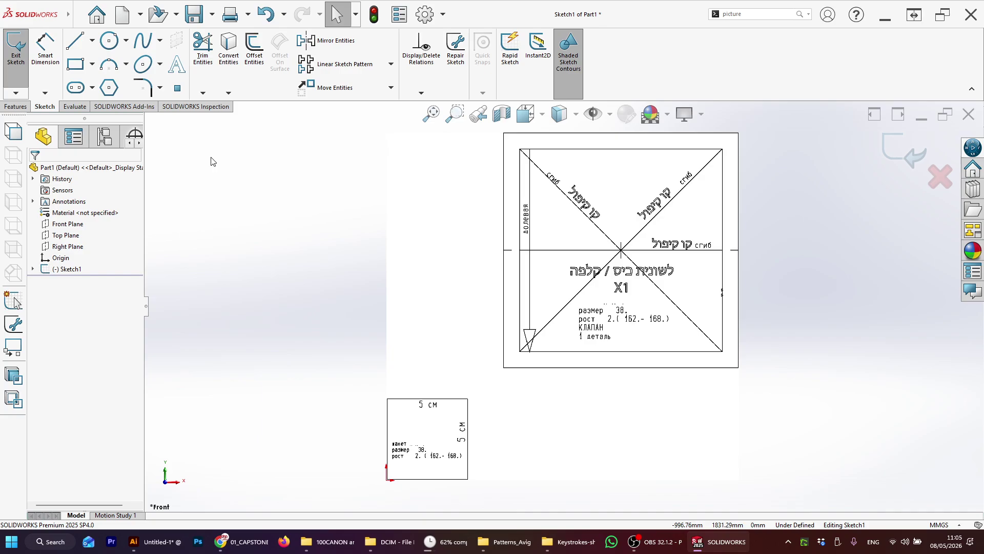
{"action": "scroll", "coordinate": [446, 462], "scroll_direction": "down", "scroll_amount": 3}
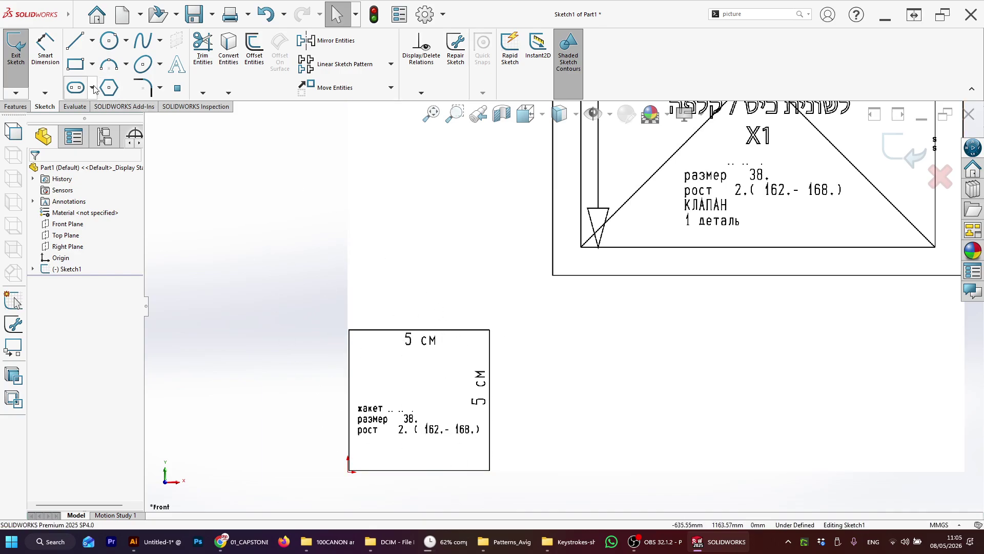
{"action": "left_click", "coordinate": [93, 65]}
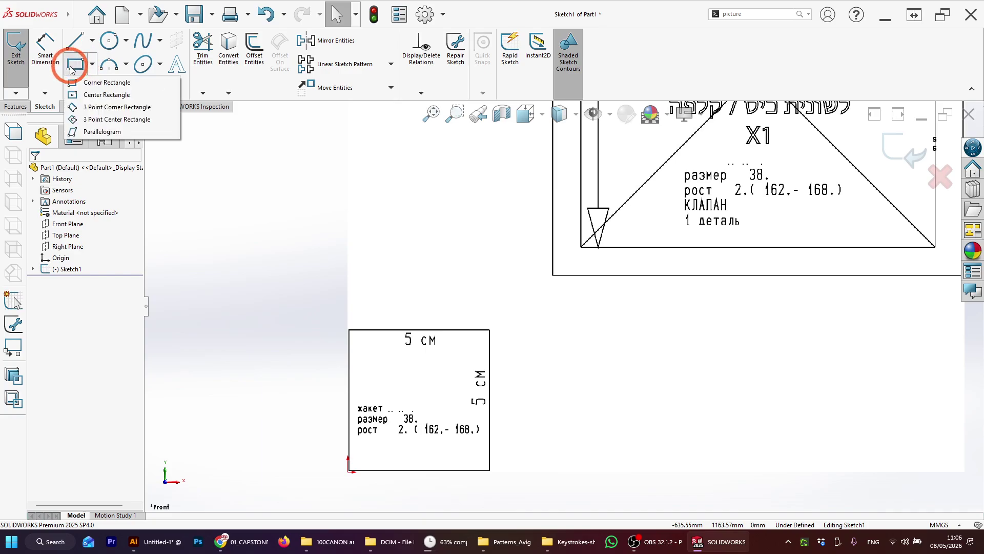
{"action": "left_click", "coordinate": [103, 82]}
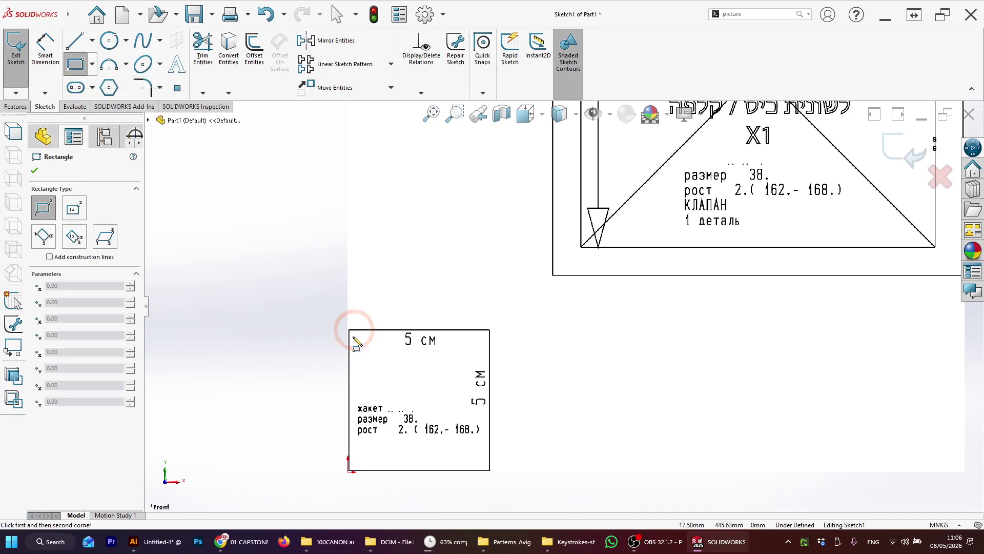
{"action": "left_click_drag", "start_coordinate": [349, 471], "coordinate": [491, 332]}
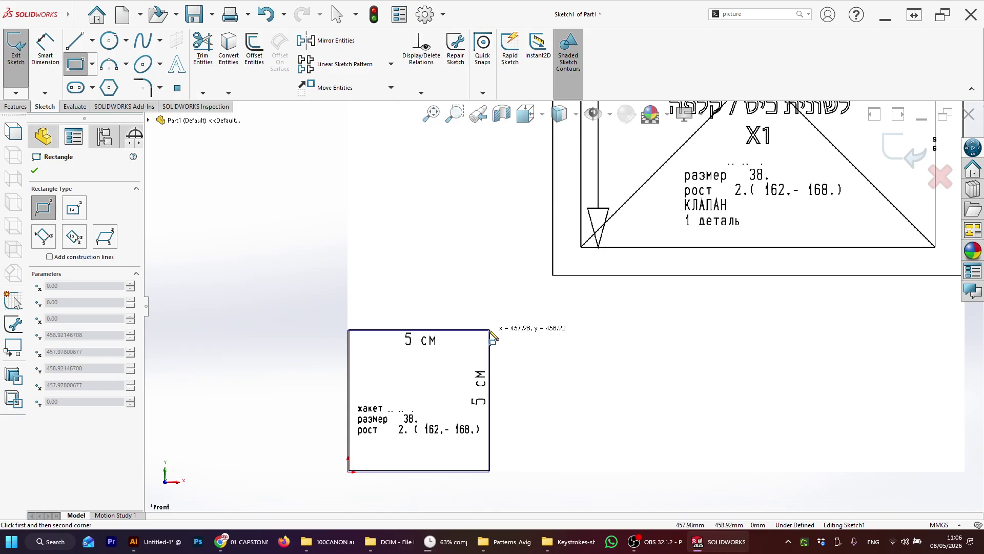
{"action": "left_click", "coordinate": [490, 332]}
{"action": "key", "text": "Escape"}
{"action": "scroll", "coordinate": [484, 344], "scroll_direction": "up", "scroll_amount": 4}
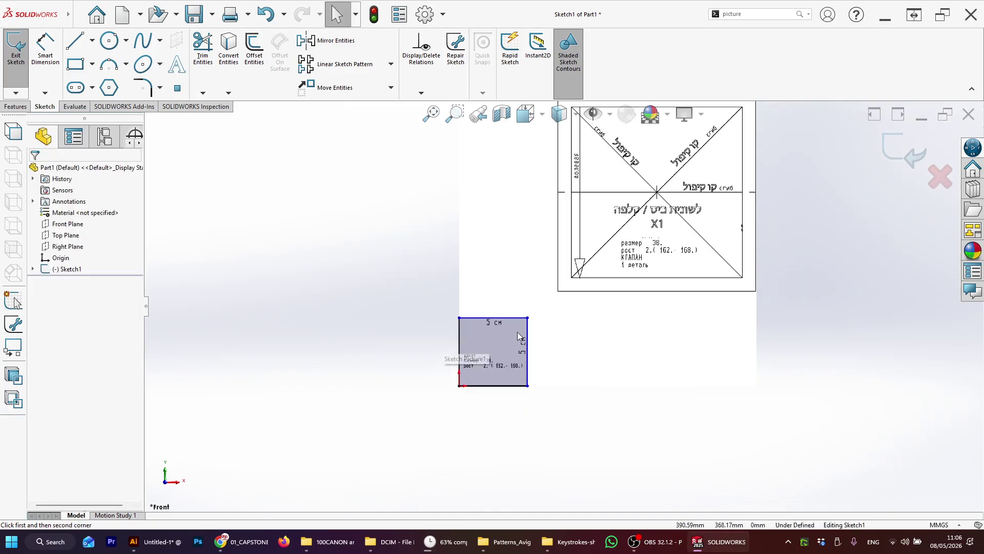
Make the rectangle's four sides equal and adjust its free corner to fit the printed test square, about 460.5 mm per side.
{"action": "scroll", "coordinate": [519, 337], "scroll_direction": "down", "scroll_amount": 2}
{"action": "scroll", "coordinate": [518, 319], "scroll_direction": "up", "scroll_amount": 2}
{"action": "scroll", "coordinate": [576, 304], "scroll_direction": "down", "scroll_amount": 3}
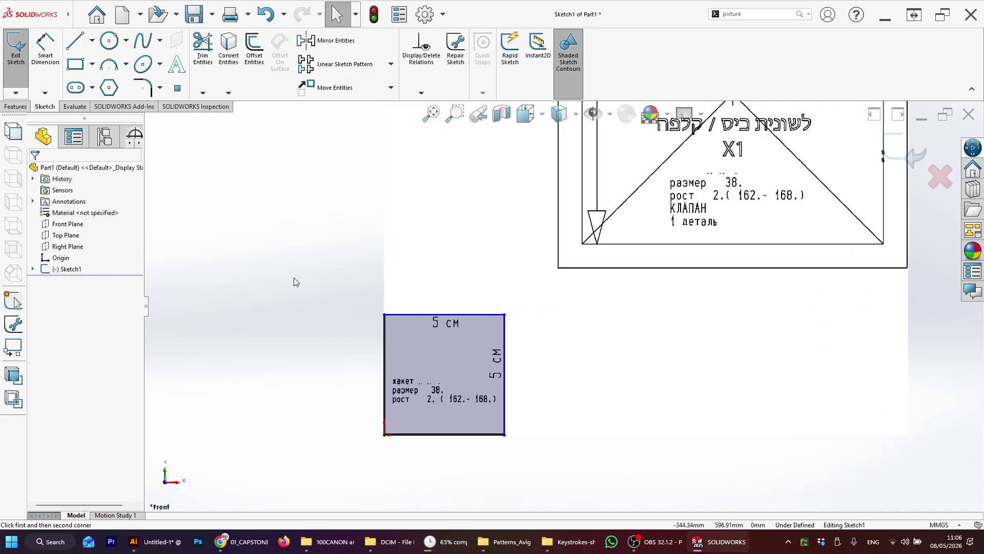
{"action": "left_click_drag", "start_coordinate": [295, 278], "coordinate": [567, 478]}
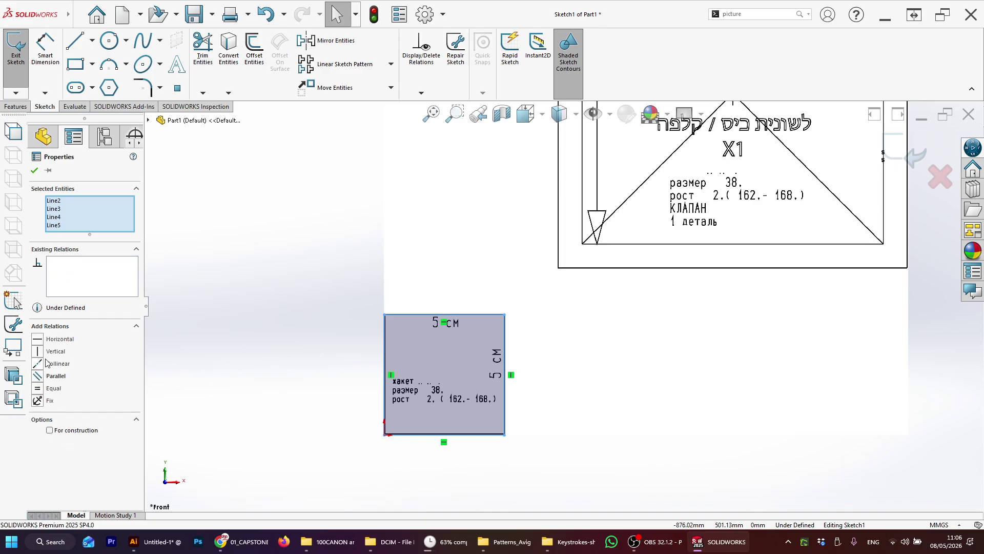
{"action": "left_click", "coordinate": [37, 391]}
{"action": "left_click", "coordinate": [380, 347]}
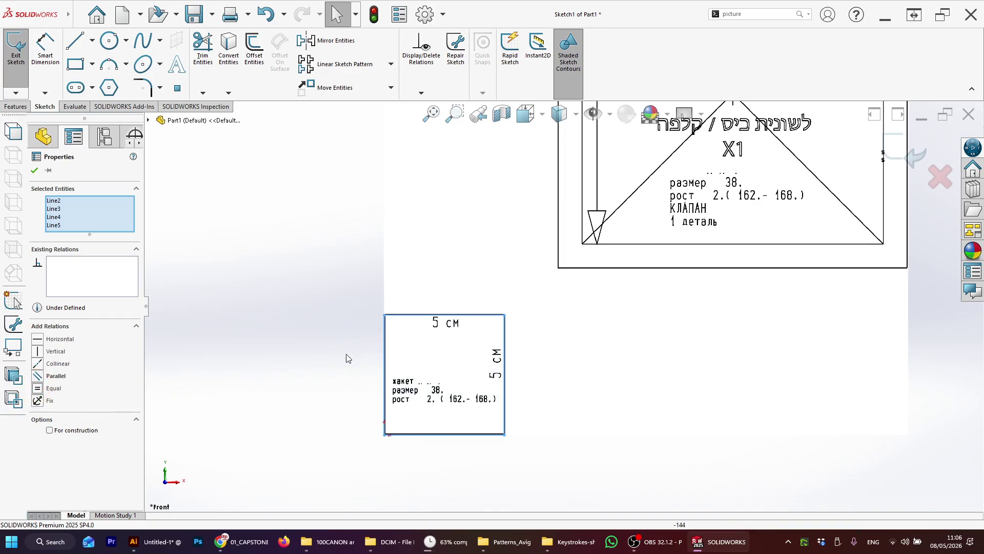
{"action": "left_click", "coordinate": [382, 383]}
{"action": "left_click", "coordinate": [382, 445]}
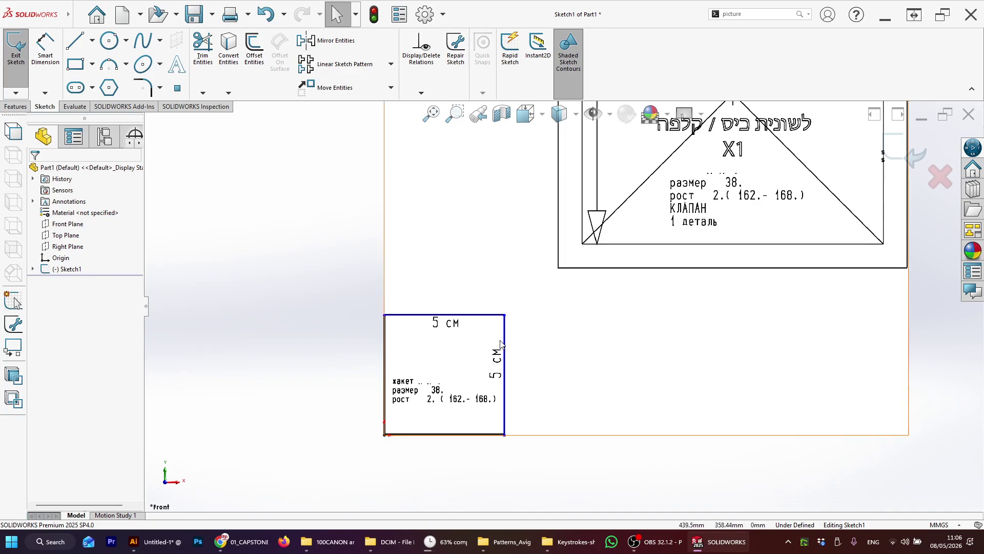
{"action": "mouse_move", "coordinate": [505, 315]}
{"action": "left_mouse_down"}
{"action": "mouse_move", "coordinate": [475, 352]}
{"action": "mouse_move", "coordinate": [518, 308]}
{"action": "mouse_move", "coordinate": [497, 307]}
{"action": "left_mouse_up"}
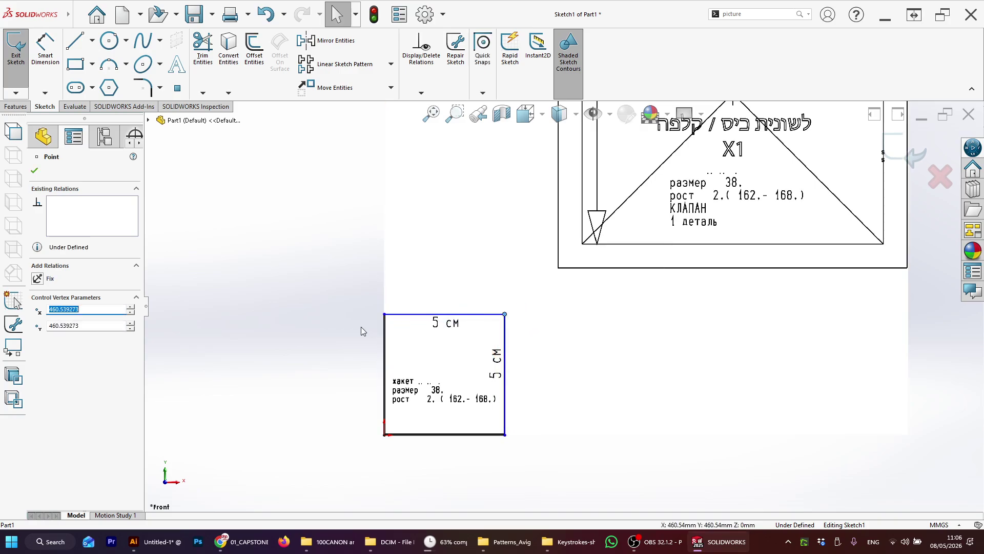
{"action": "left_click", "coordinate": [361, 327]}
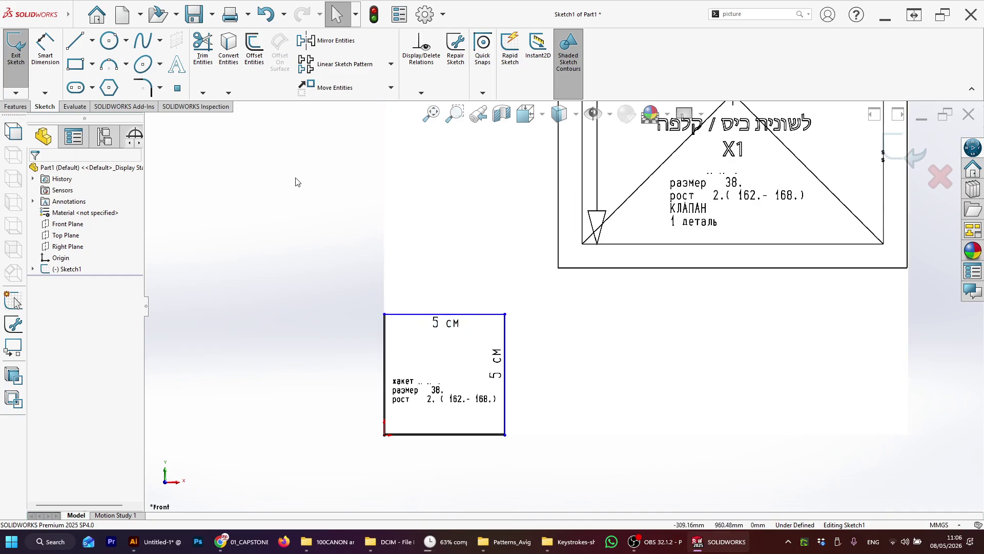
Dimension the sketched square's vertical side at the picture's edge with Smart Dimension and set it to 5 cm.
{"action": "mouse_move", "coordinate": [25, 27]}
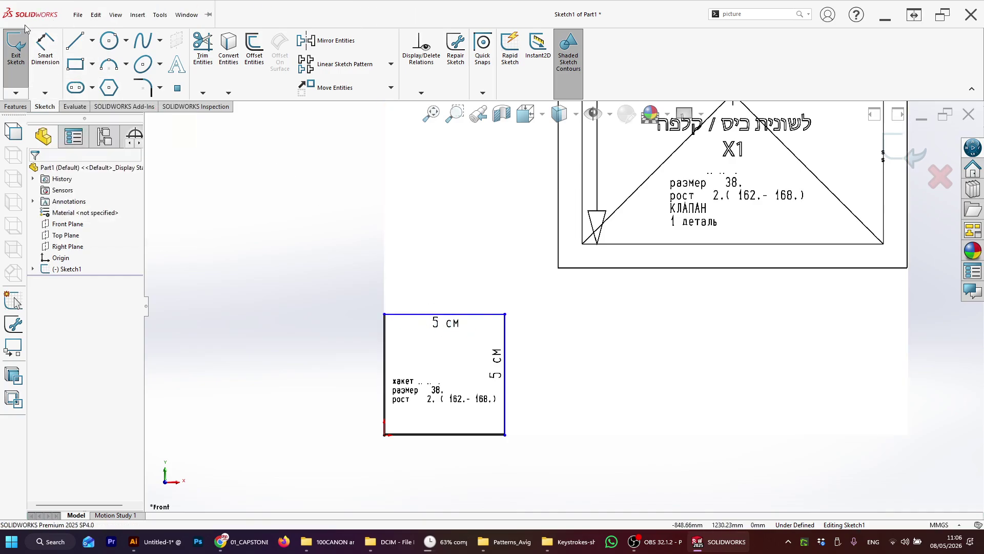
{"action": "left_click", "coordinate": [46, 60]}
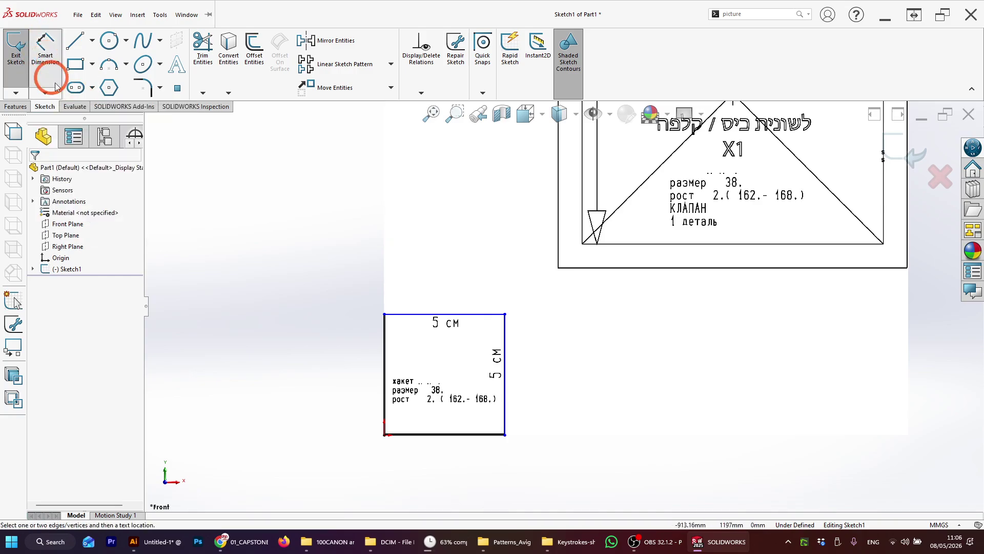
{"action": "left_click", "coordinate": [385, 338]}
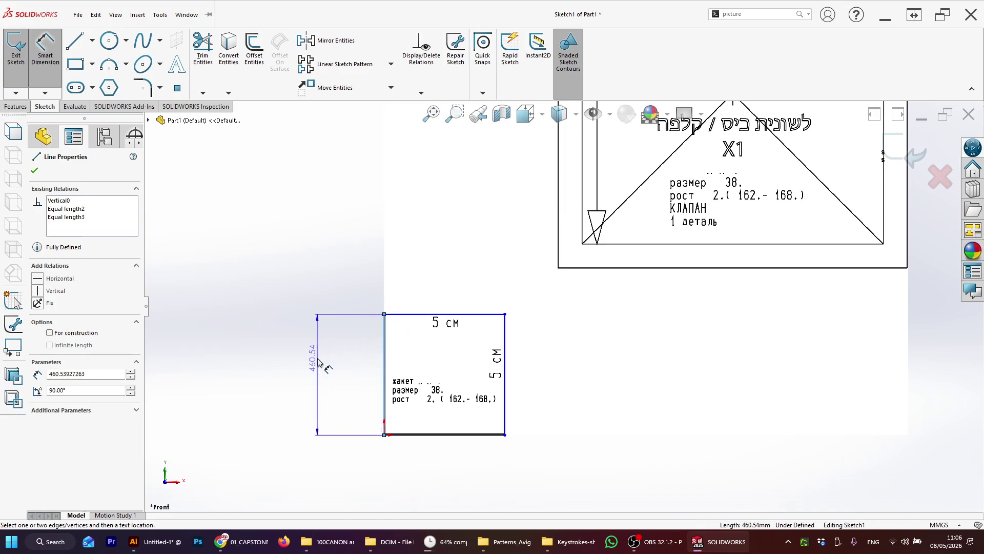
{"action": "left_click", "coordinate": [318, 359]}
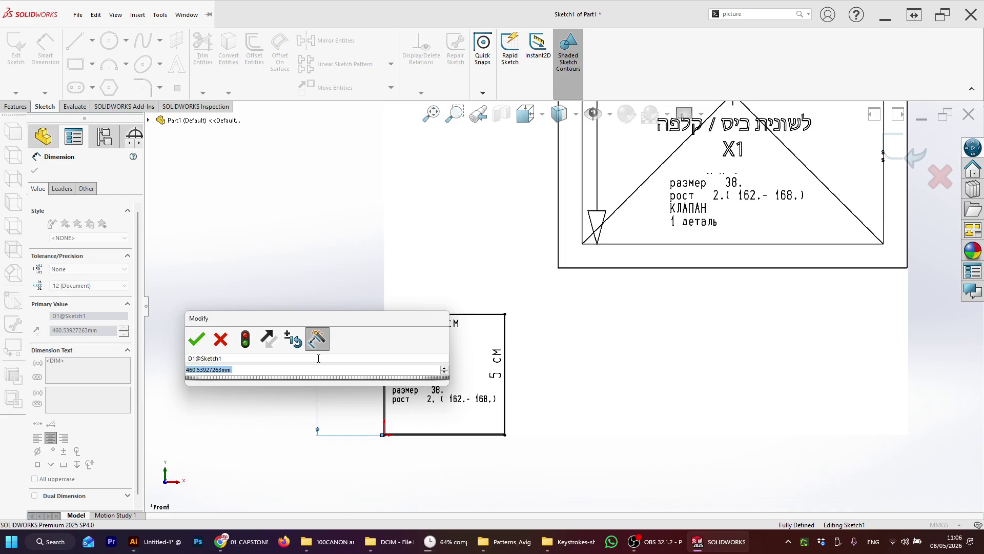
{"action": "type", "text": "50"}
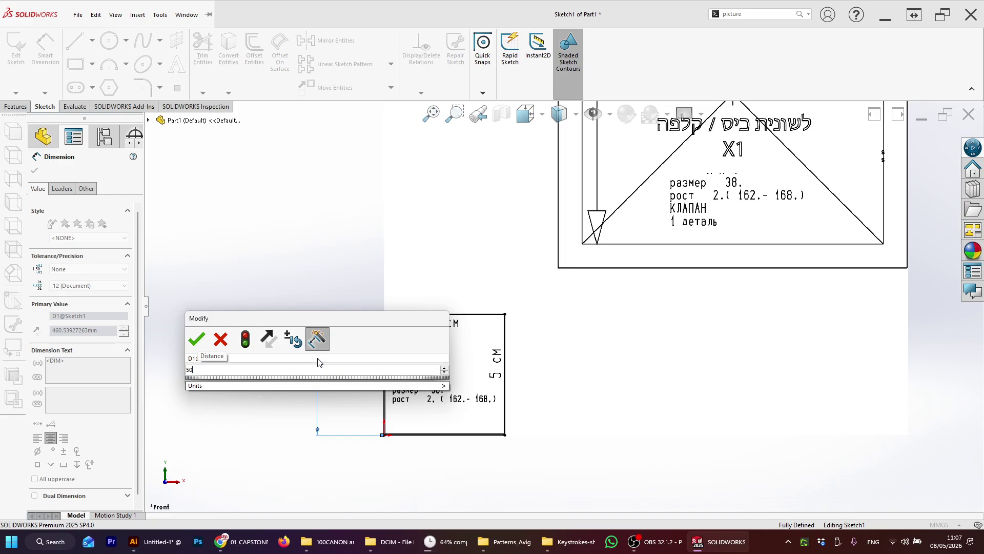
{"action": "mouse_move", "coordinate": [310, 387]}
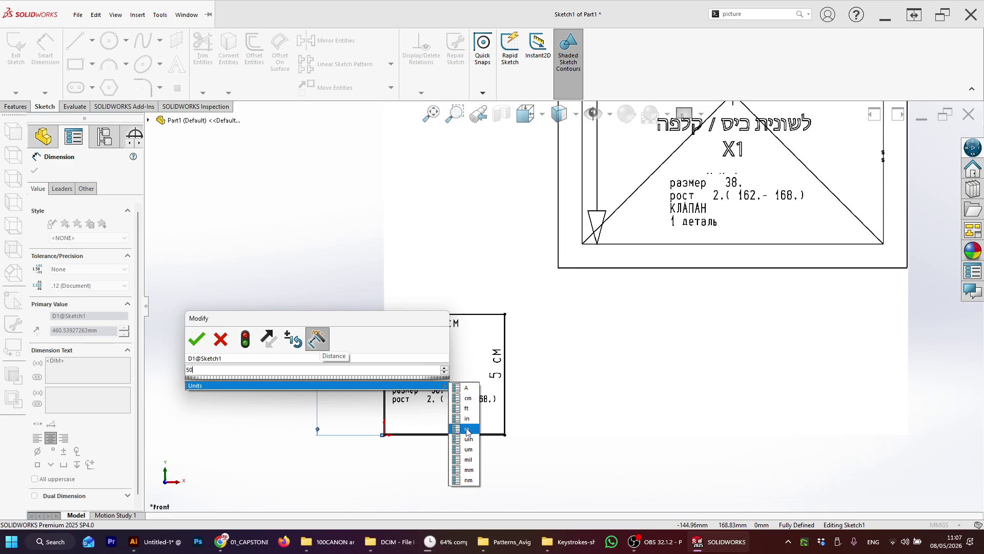
{"action": "left_click", "coordinate": [468, 398]}
{"action": "left_click_drag", "start_coordinate": [213, 375], "coordinate": [176, 368]}
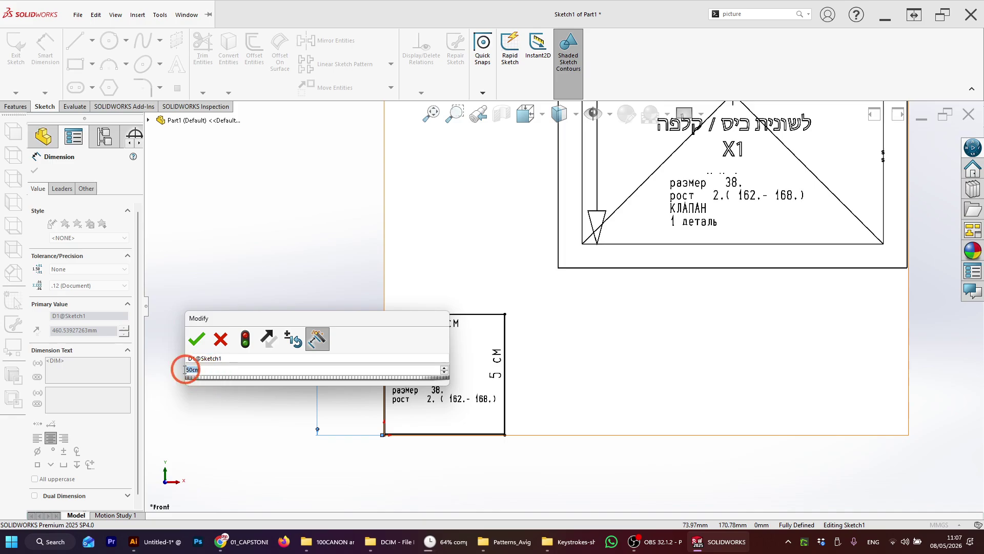
{"action": "type", "text": "5"}
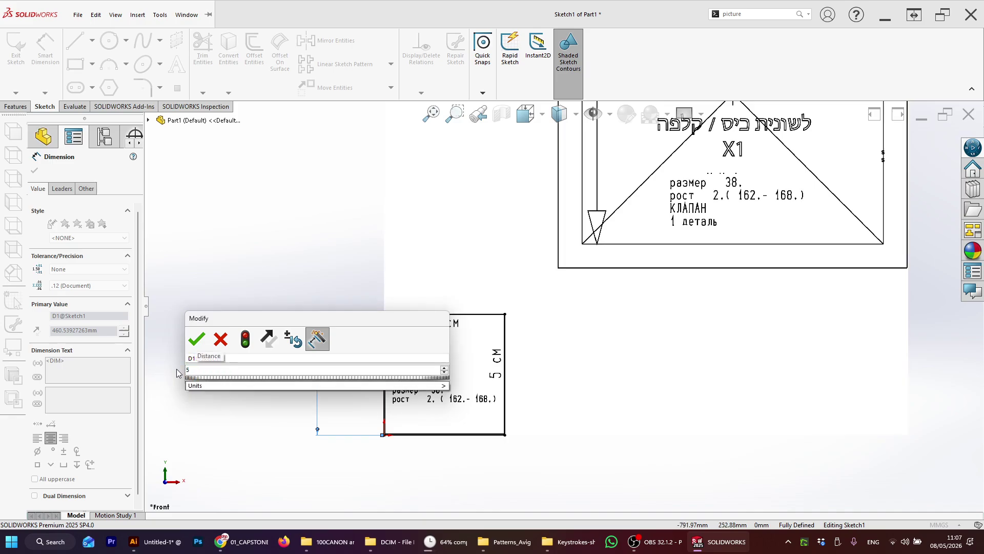
{"action": "left_click", "coordinate": [195, 385]}
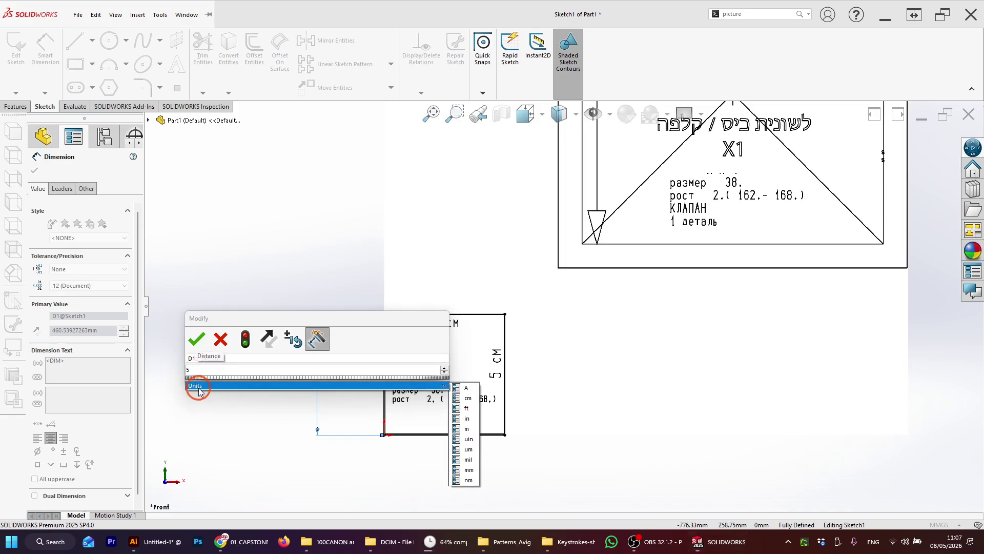
{"action": "left_click", "coordinate": [468, 399]}
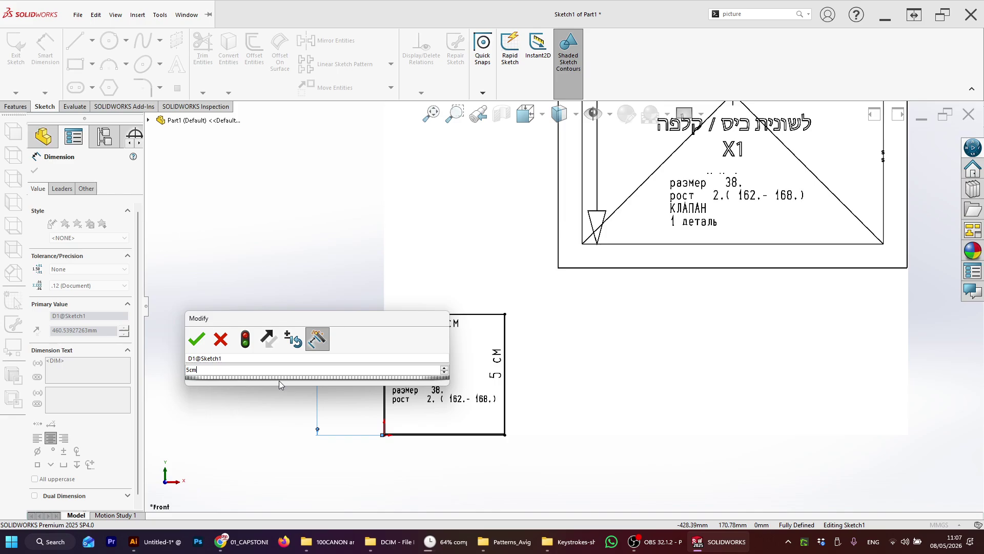
{"action": "left_click", "coordinate": [198, 347]}
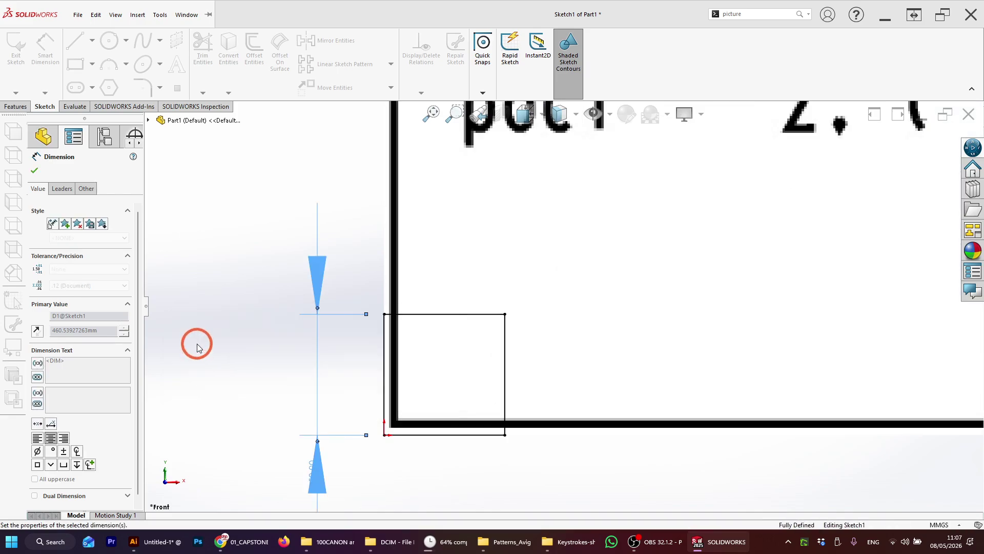
{"action": "left_click", "coordinate": [373, 337]}
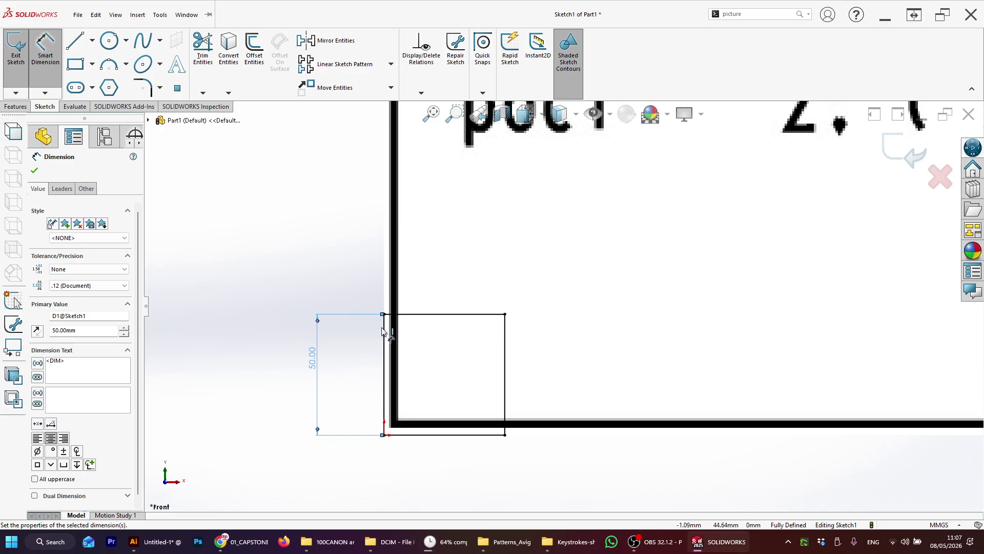
Compare the dimensioned square with the picture's printed 5 cm square and leave Smart Dimension.
{"action": "scroll", "coordinate": [549, 301], "scroll_direction": "up", "scroll_amount": 3}
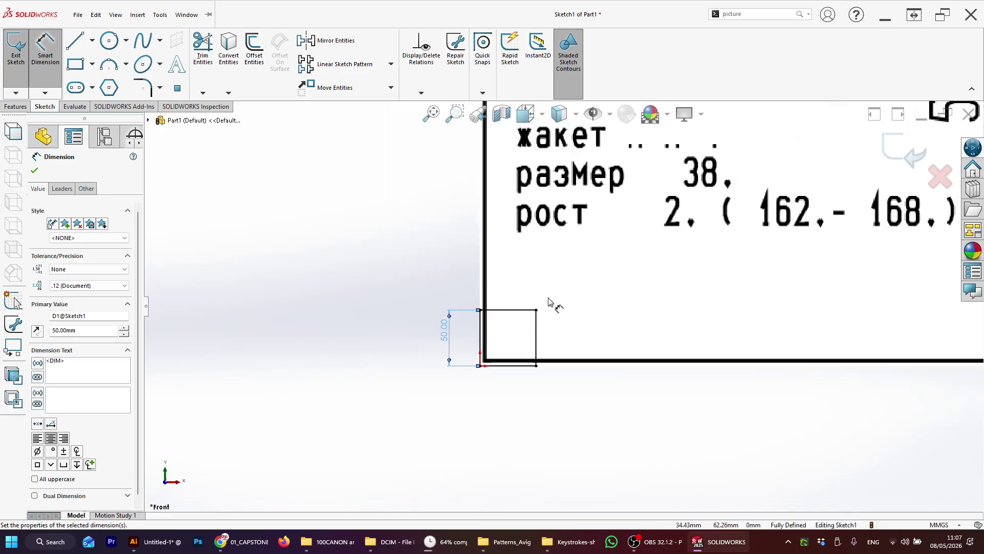
{"action": "scroll", "coordinate": [549, 301], "scroll_direction": "up", "scroll_amount": 5}
{"action": "scroll", "coordinate": [553, 321], "scroll_direction": "down", "scroll_amount": 3}
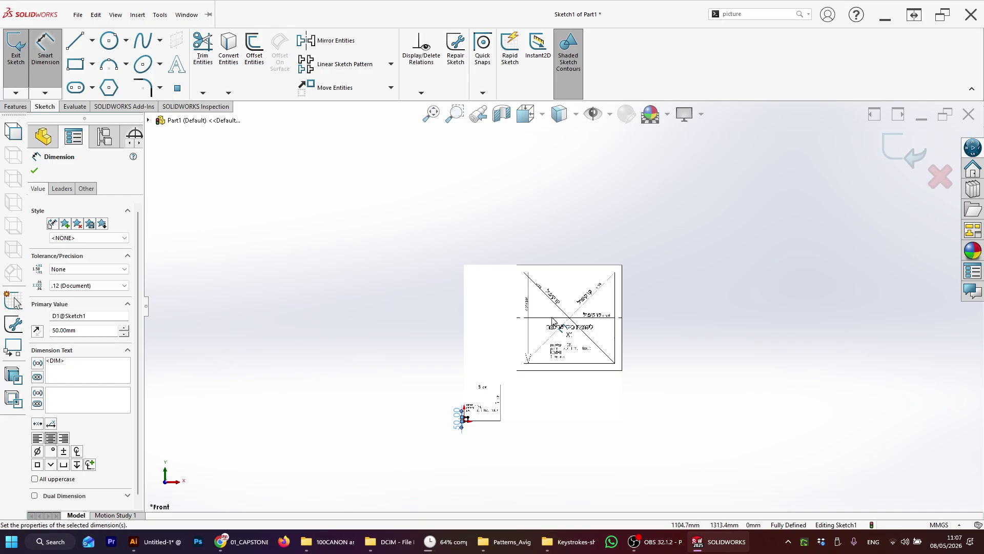
{"action": "left_click", "coordinate": [688, 312]}
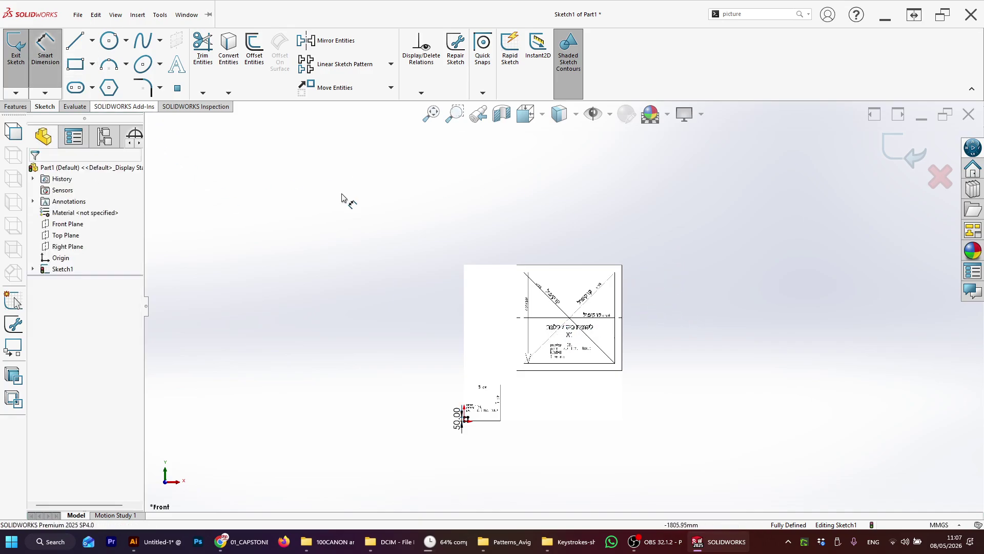
{"action": "scroll", "coordinate": [544, 340], "scroll_direction": "down", "scroll_amount": 2}
{"action": "key", "text": "Escape"}
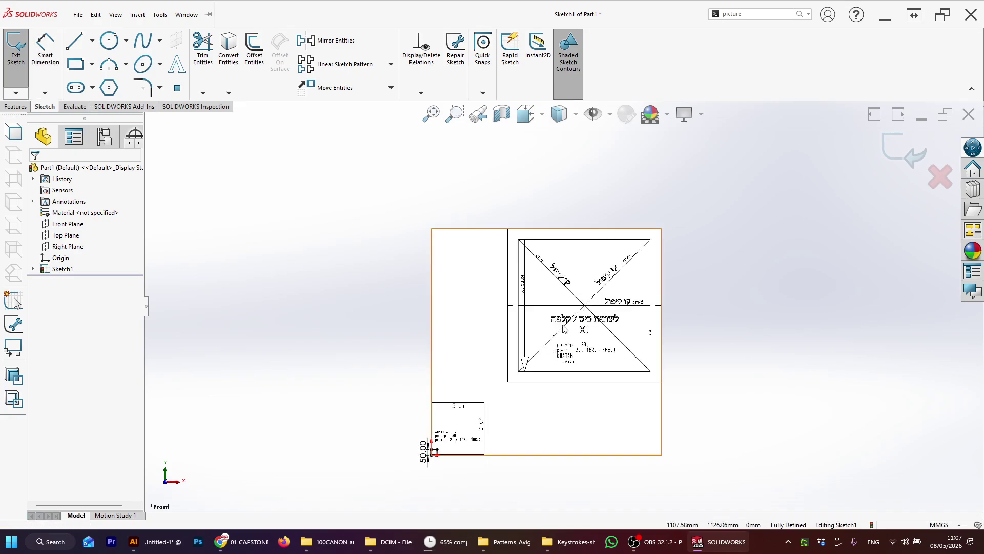
Open the sketch picture for editing and shrink it by its corner to about 217 by 214 mm, matching its printed square to the sketched one.
{"action": "left_click", "coordinate": [634, 265]}
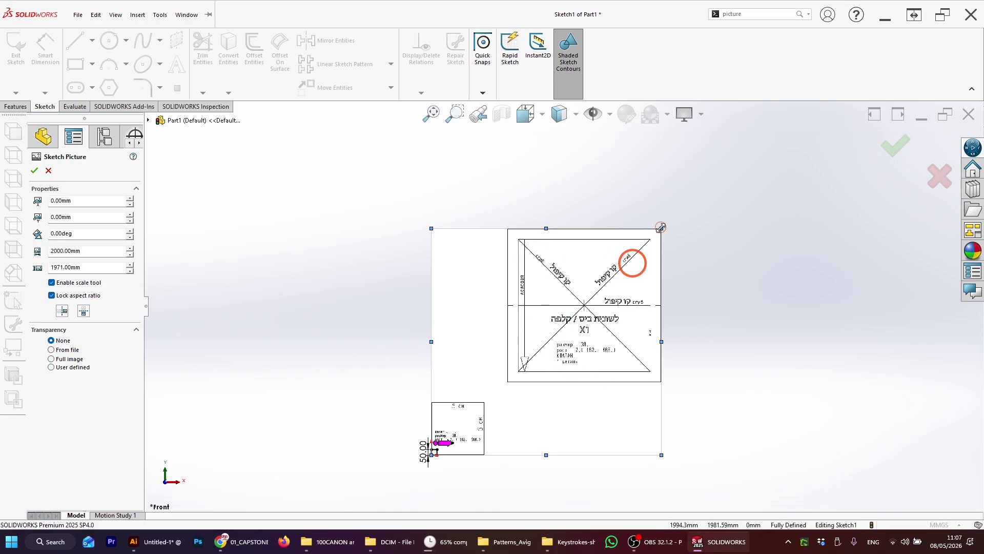
{"action": "mouse_move", "coordinate": [661, 227]}
{"action": "left_mouse_down"}
{"action": "mouse_move", "coordinate": [589, 282]}
{"action": "mouse_move", "coordinate": [528, 362]}
{"action": "mouse_move", "coordinate": [461, 404]}
{"action": "mouse_move", "coordinate": [459, 427]}
{"action": "left_mouse_up"}
{"action": "scroll", "coordinate": [446, 436], "scroll_direction": "down", "scroll_amount": 8}
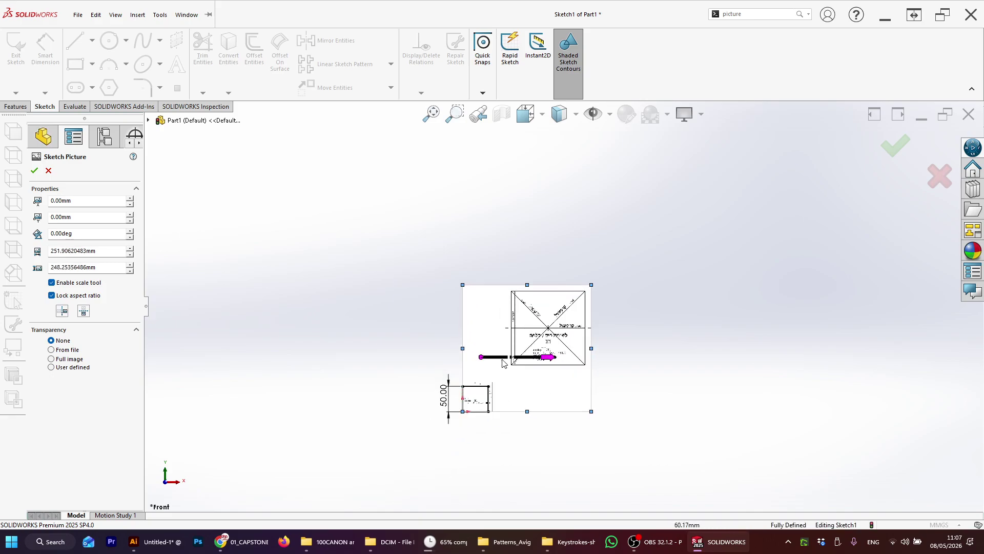
{"action": "scroll", "coordinate": [502, 363], "scroll_direction": "down", "scroll_amount": 5}
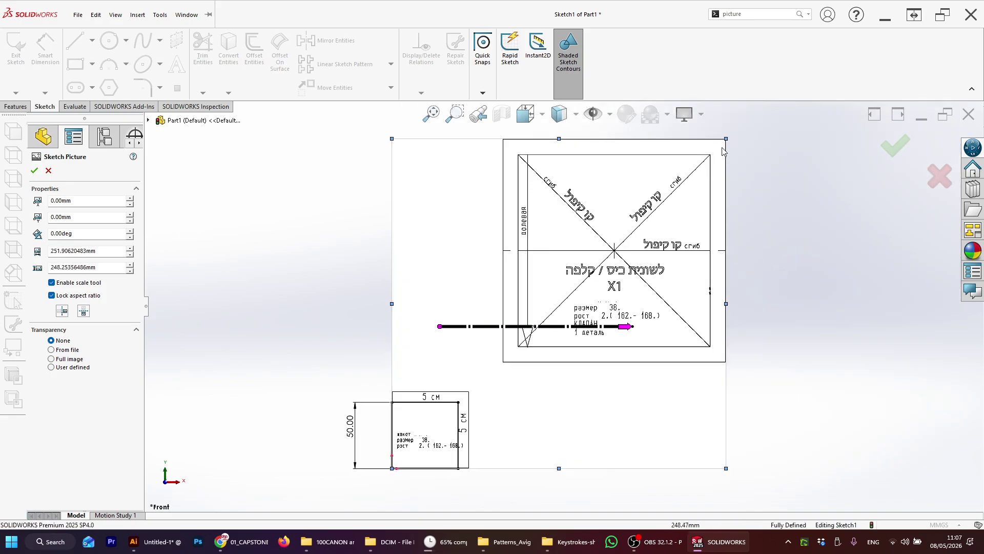
{"action": "mouse_move", "coordinate": [727, 139]}
{"action": "left_mouse_down"}
{"action": "mouse_move", "coordinate": [671, 189]}
{"action": "mouse_move", "coordinate": [679, 185]}
{"action": "left_mouse_up"}
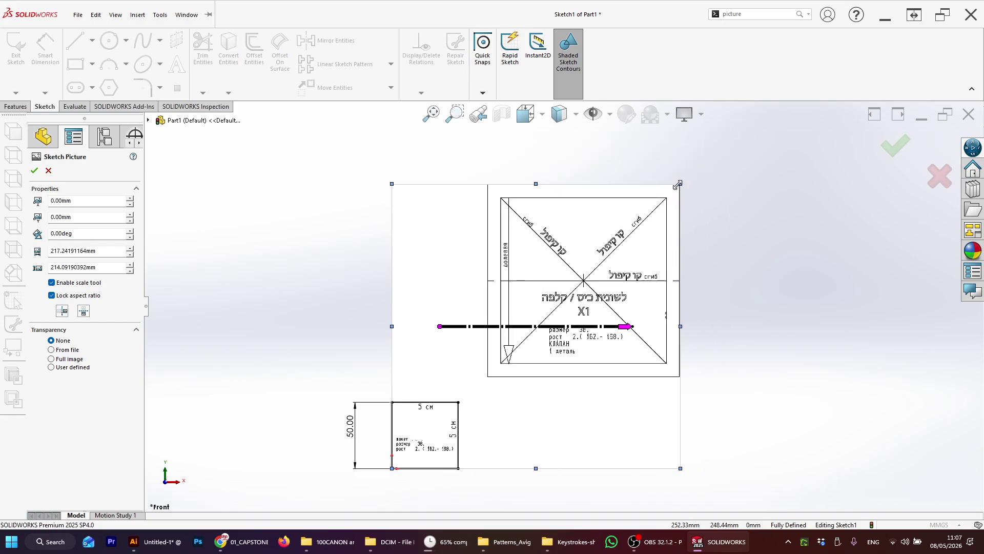
Compare the printed test square with the sketched square and enlarge the picture by its corner to about 217.8 by 214.7 mm.
{"action": "scroll", "coordinate": [513, 410], "scroll_direction": "down", "scroll_amount": 4}
{"action": "scroll", "coordinate": [441, 441], "scroll_direction": "up", "scroll_amount": 4}
{"action": "scroll", "coordinate": [444, 446], "scroll_direction": "down", "scroll_amount": 3}
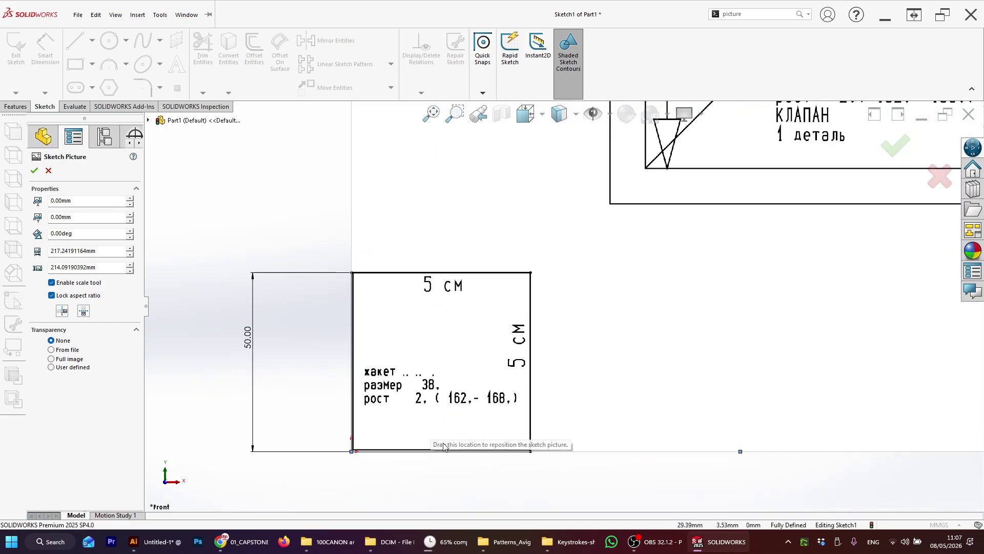
{"action": "scroll", "coordinate": [457, 384], "scroll_direction": "down", "scroll_amount": 2}
{"action": "scroll", "coordinate": [564, 256], "scroll_direction": "up", "scroll_amount": 5}
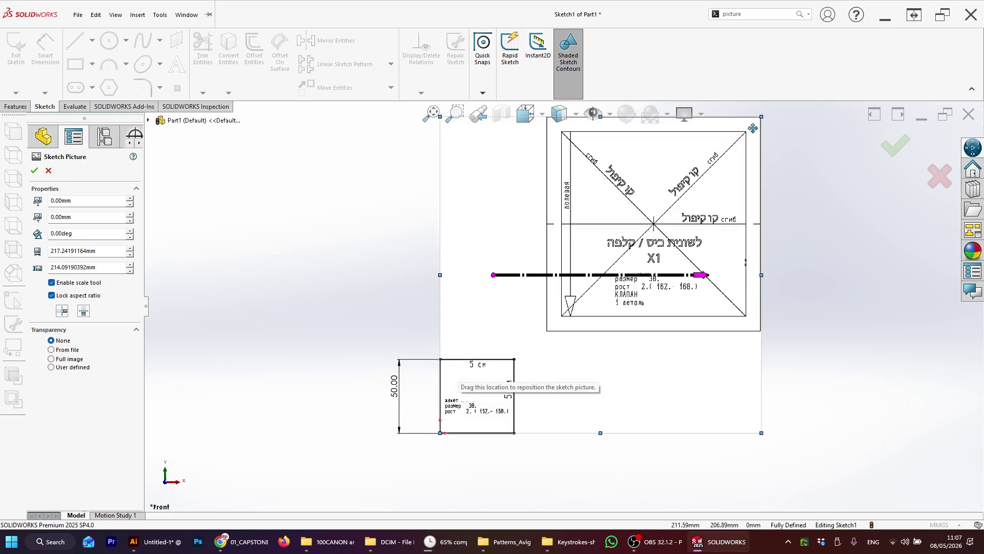
{"action": "mouse_move", "coordinate": [762, 117]}
{"action": "left_mouse_down"}
{"action": "mouse_move", "coordinate": [772, 114]}
{"action": "mouse_move", "coordinate": [763, 131]}
{"action": "left_mouse_up"}
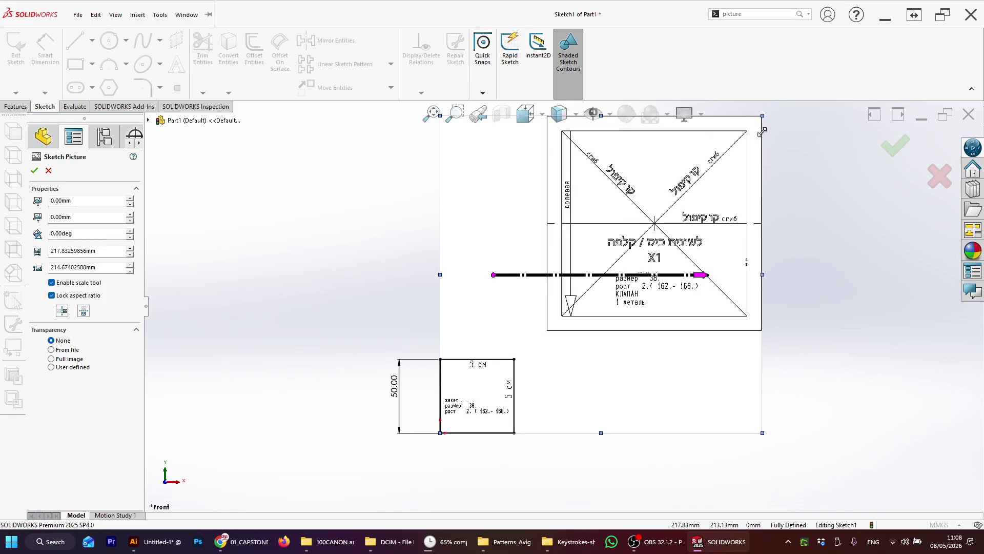
Check the fit of the printed square and set the sketch picture's width to 218 mm.
{"action": "scroll", "coordinate": [500, 392], "scroll_direction": "up", "scroll_amount": 5}
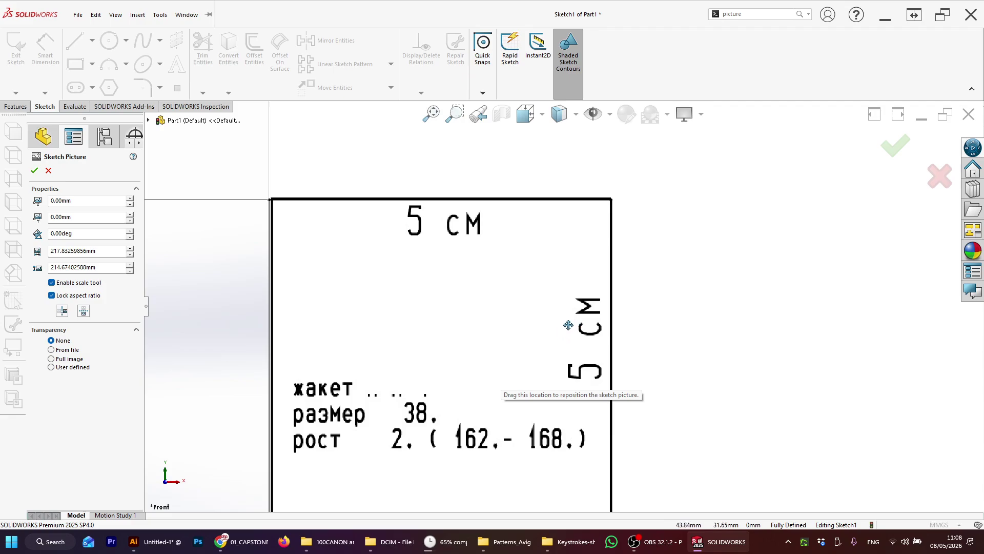
{"action": "scroll", "coordinate": [564, 349], "scroll_direction": "up", "scroll_amount": 4}
{"action": "scroll", "coordinate": [564, 359], "scroll_direction": "down", "scroll_amount": 6}
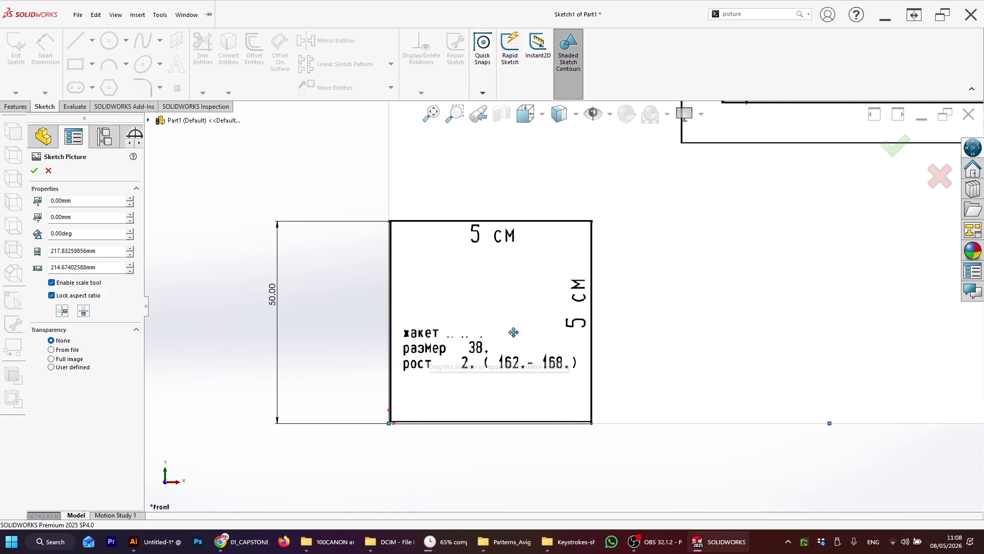
{"action": "key", "text": "f"}
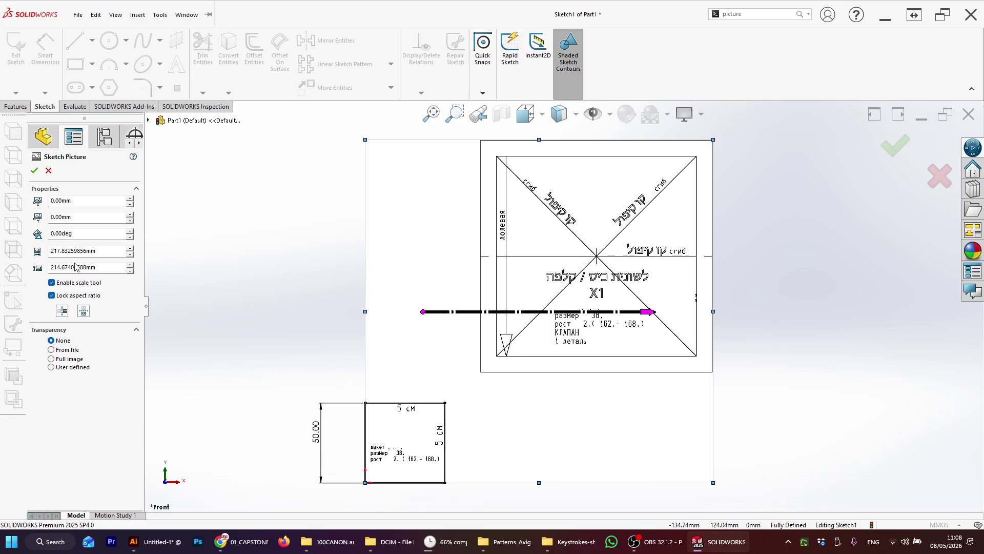
{"action": "scroll", "coordinate": [415, 356], "scroll_direction": "down", "scroll_amount": 4}
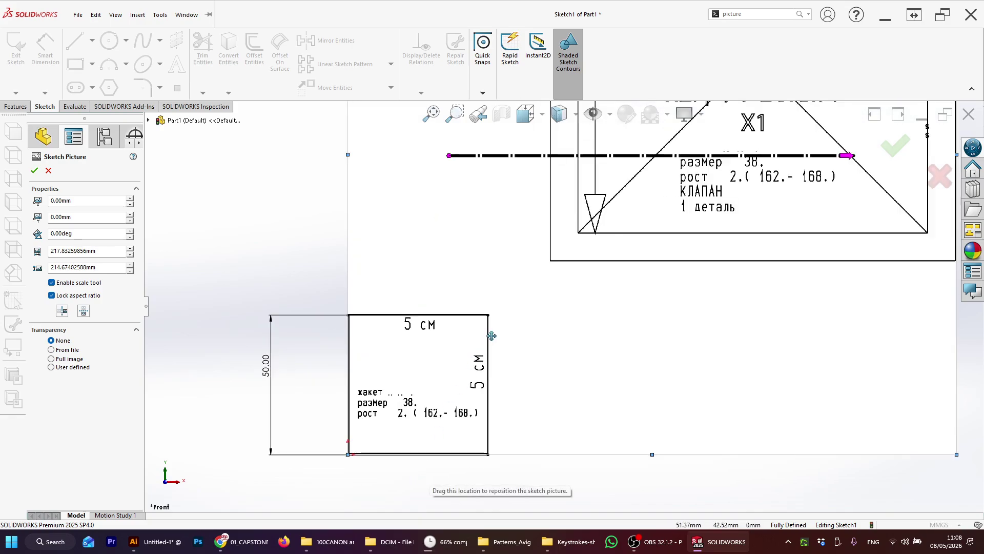
{"action": "scroll", "coordinate": [564, 305], "scroll_direction": "up", "scroll_amount": 10}
{"action": "scroll", "coordinate": [604, 258], "scroll_direction": "down", "scroll_amount": 5}
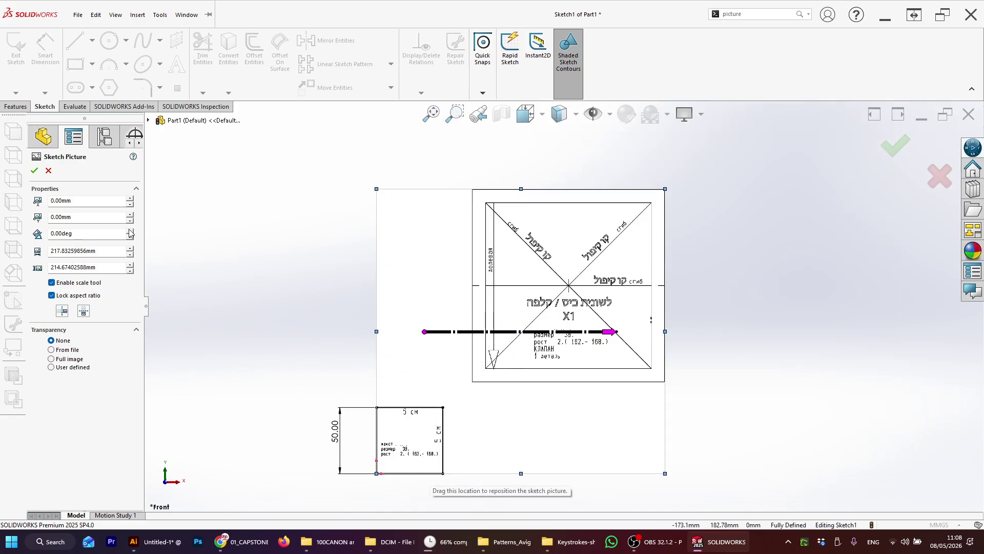
{"action": "left_click", "coordinate": [101, 251]}
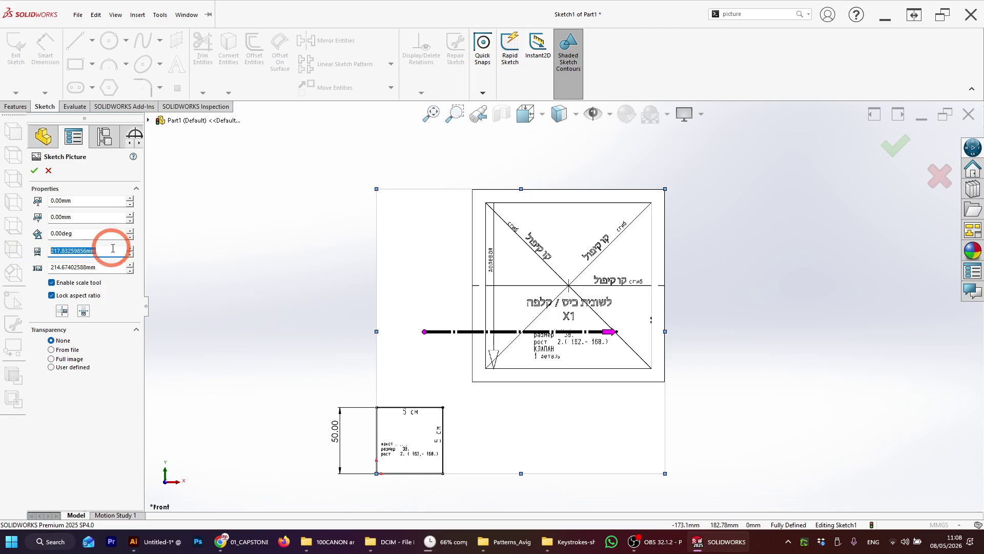
{"action": "scroll", "coordinate": [82, 253], "scroll_direction": "up", "scroll_amount": 1}
{"action": "left_click_drag", "start_coordinate": [102, 252], "coordinate": [42, 255]}
{"action": "type", "text": "21"}
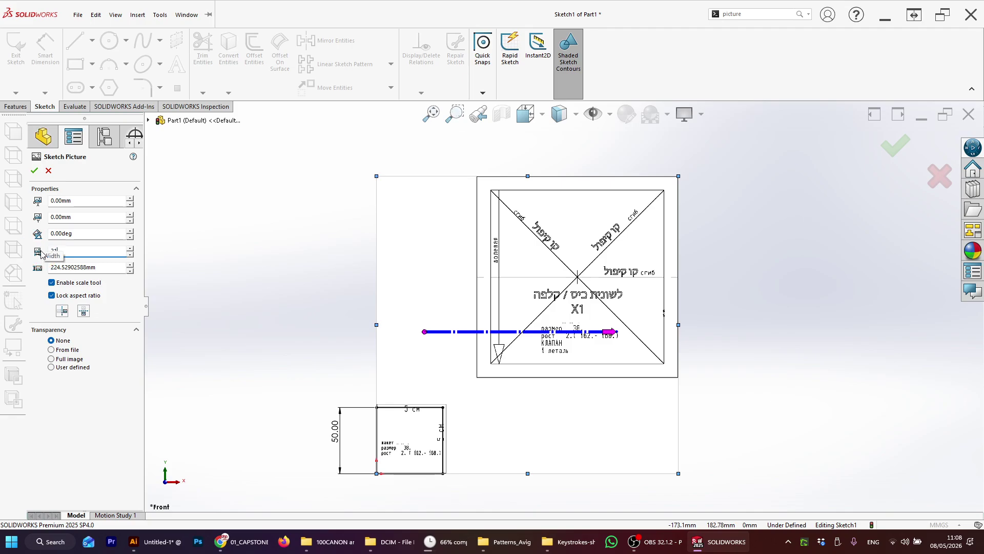
{"action": "type", "text": "8.00mm"}
Shift the picture to about -0.34 mm in X and -0.46 mm in Y, aligning the printed square's lower corner with the sketched square.
{"action": "scroll", "coordinate": [396, 458], "scroll_direction": "up", "scroll_amount": 5}
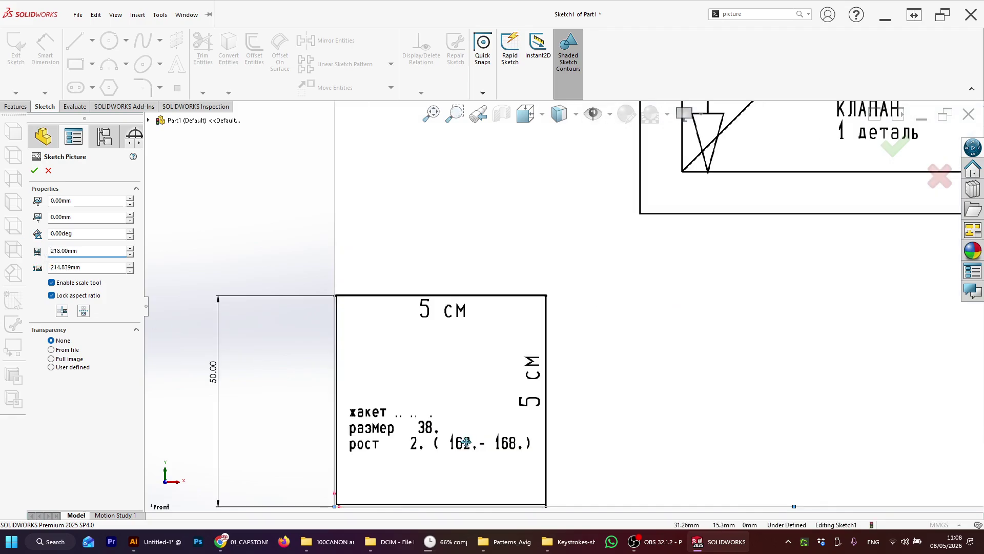
{"action": "scroll", "coordinate": [382, 465], "scroll_direction": "up", "scroll_amount": 3}
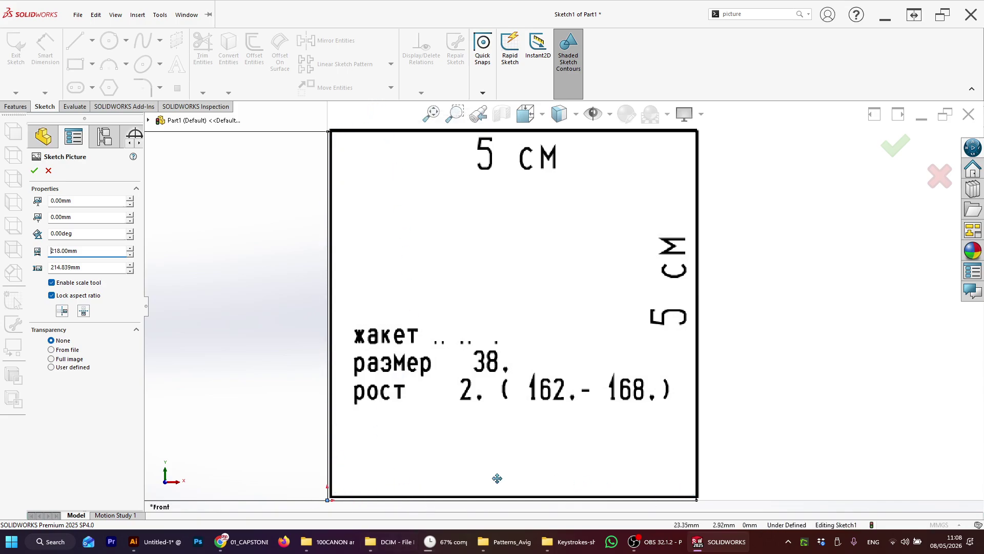
{"action": "scroll", "coordinate": [507, 369], "scroll_direction": "up", "scroll_amount": 2}
{"action": "scroll", "coordinate": [445, 429], "scroll_direction": "down", "scroll_amount": 3}
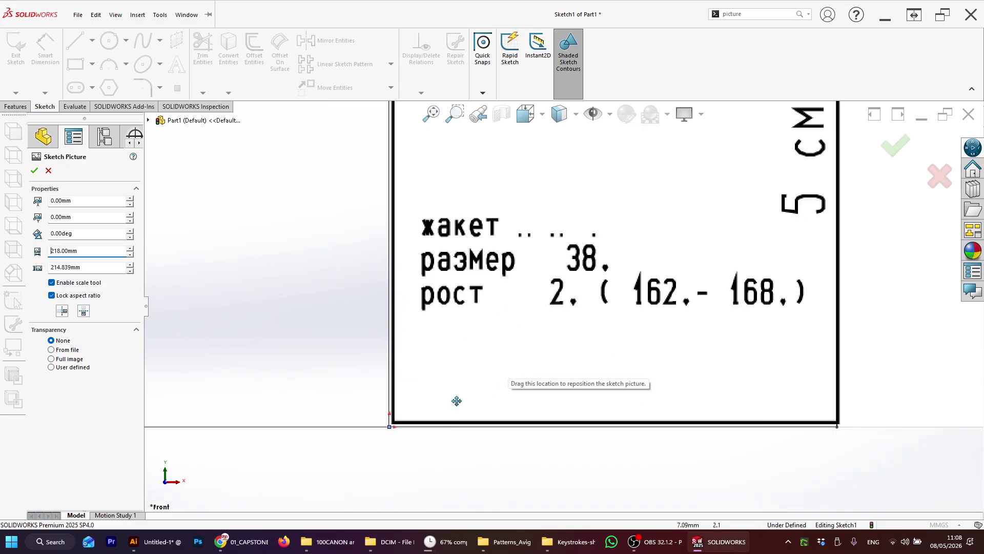
{"action": "left_click", "coordinate": [494, 351]}
{"action": "mouse_move", "coordinate": [494, 351]}
{"action": "left_mouse_down"}
{"action": "mouse_move", "coordinate": [472, 402]}
{"action": "mouse_move", "coordinate": [491, 355]}
{"action": "left_mouse_up"}
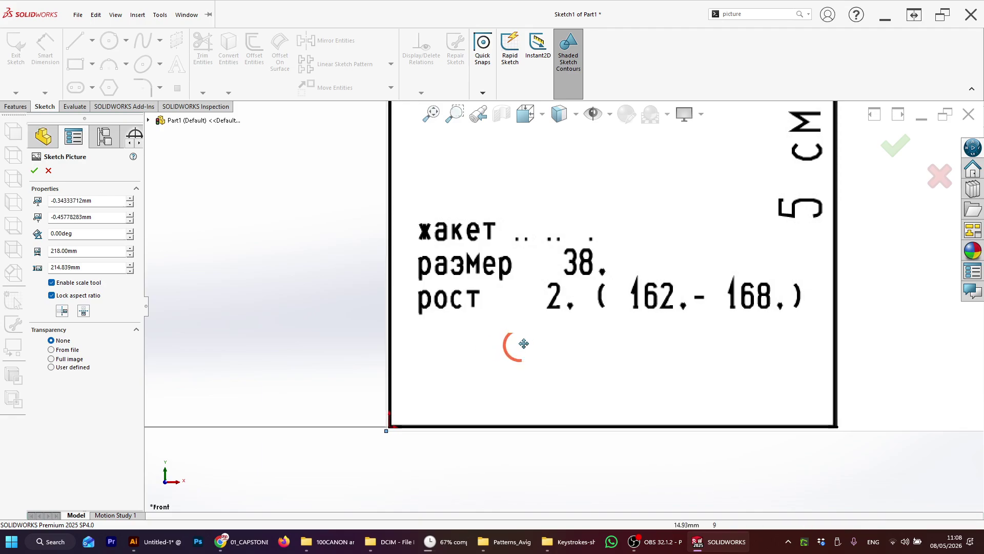
Set the sketch picture's width to 219 mm with the aspect ratio locked.
{"action": "scroll", "coordinate": [596, 279], "scroll_direction": "up", "scroll_amount": 5}
{"action": "scroll", "coordinate": [596, 279], "scroll_direction": "up", "scroll_amount": 3}
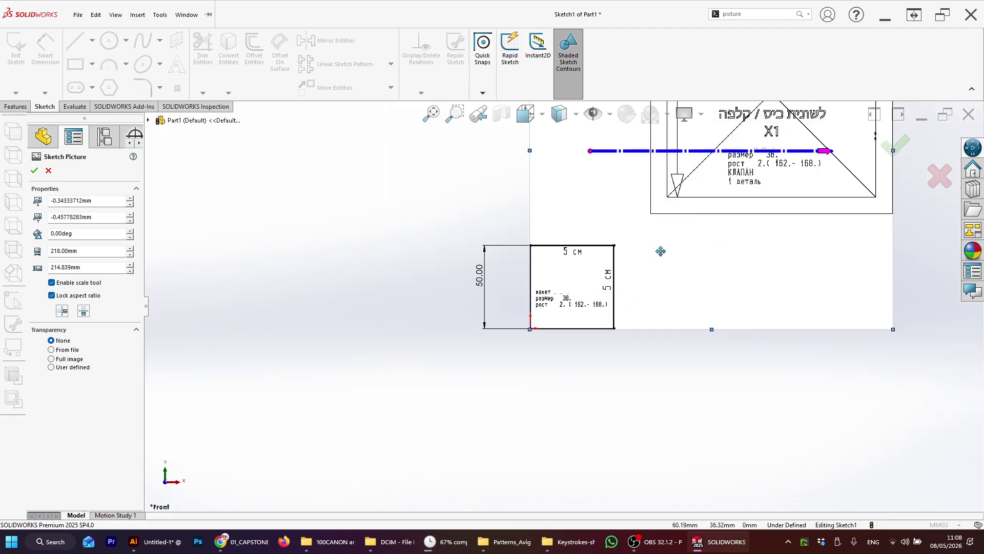
{"action": "double_click", "coordinate": [68, 252]}
{"action": "type", "text": "2"}
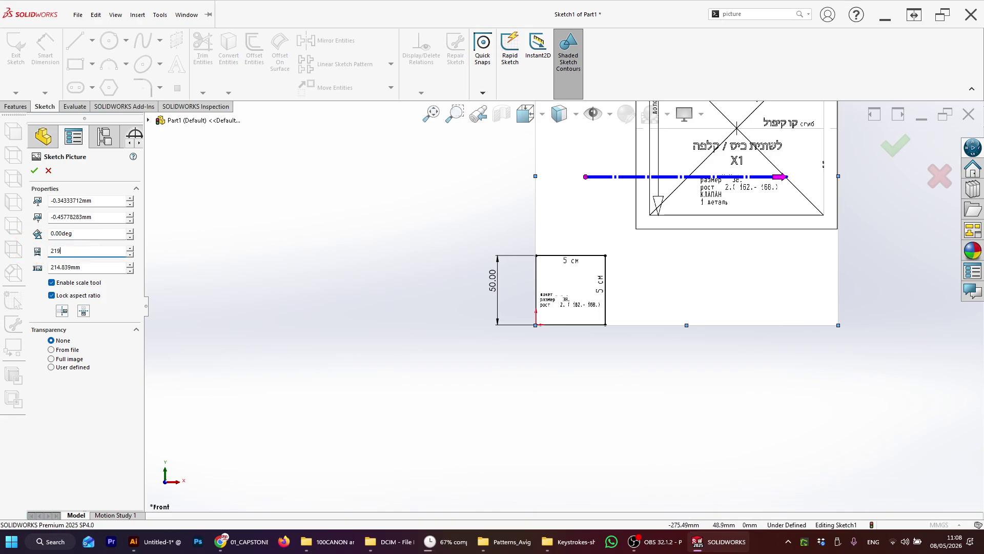
{"action": "type", "text": "19"}
{"action": "key", "text": "Return"}
Nudge the picture to about -0.41 mm in X and -0.53 mm in Y so the printed square overlays the sketched one.
{"action": "scroll", "coordinate": [544, 293], "scroll_direction": "down", "scroll_amount": 6}
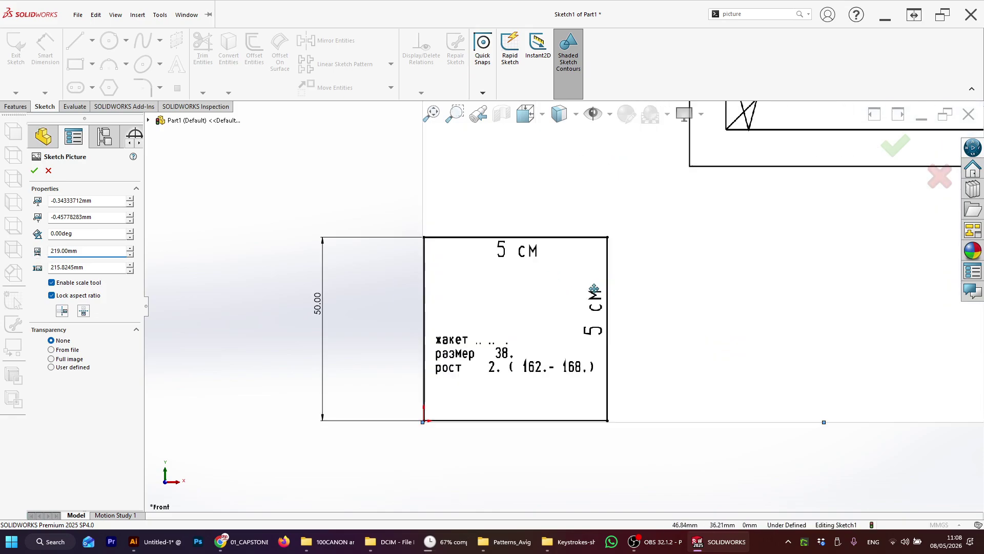
{"action": "scroll", "coordinate": [553, 324], "scroll_direction": "up", "scroll_amount": 6}
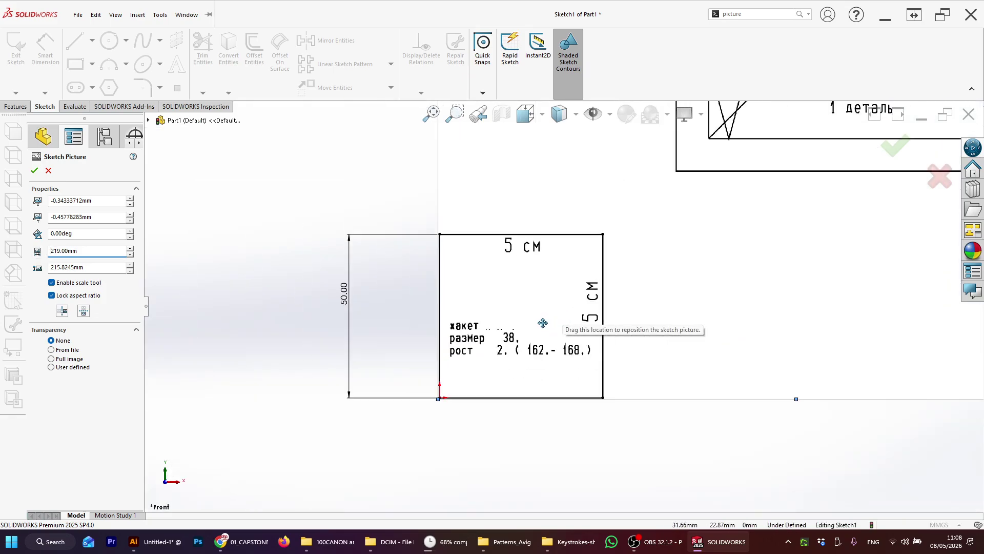
{"action": "scroll", "coordinate": [542, 322], "scroll_direction": "down", "scroll_amount": 3}
{"action": "scroll", "coordinate": [520, 317], "scroll_direction": "up", "scroll_amount": 1}
{"action": "left_click_drag", "start_coordinate": [522, 352], "coordinate": [522, 356]}
{"action": "scroll", "coordinate": [564, 328], "scroll_direction": "up", "scroll_amount": 8}
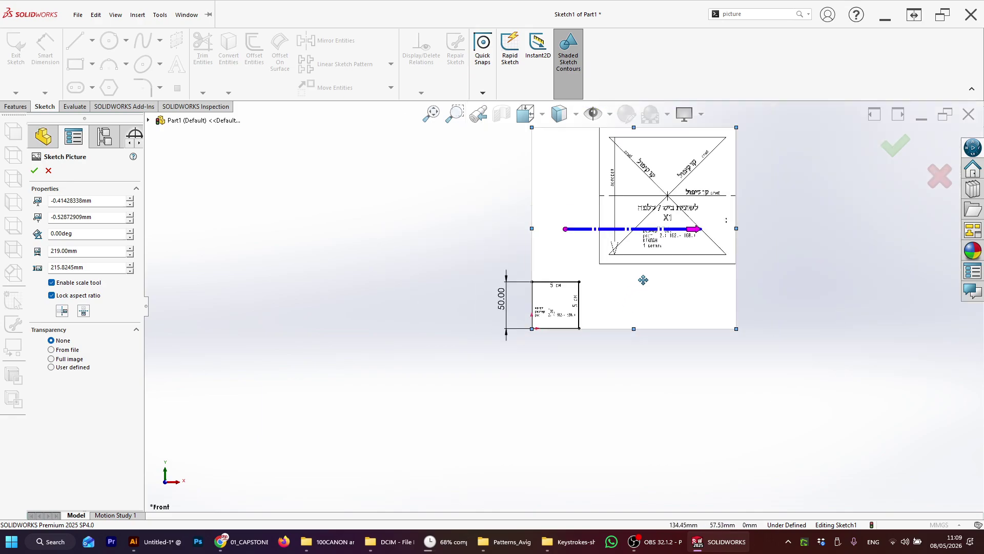
Accept the scaled sketch picture's settings and exit the sketch.
{"action": "scroll", "coordinate": [630, 246], "scroll_direction": "down", "scroll_amount": 3}
{"action": "scroll", "coordinate": [625, 227], "scroll_direction": "up", "scroll_amount": 3}
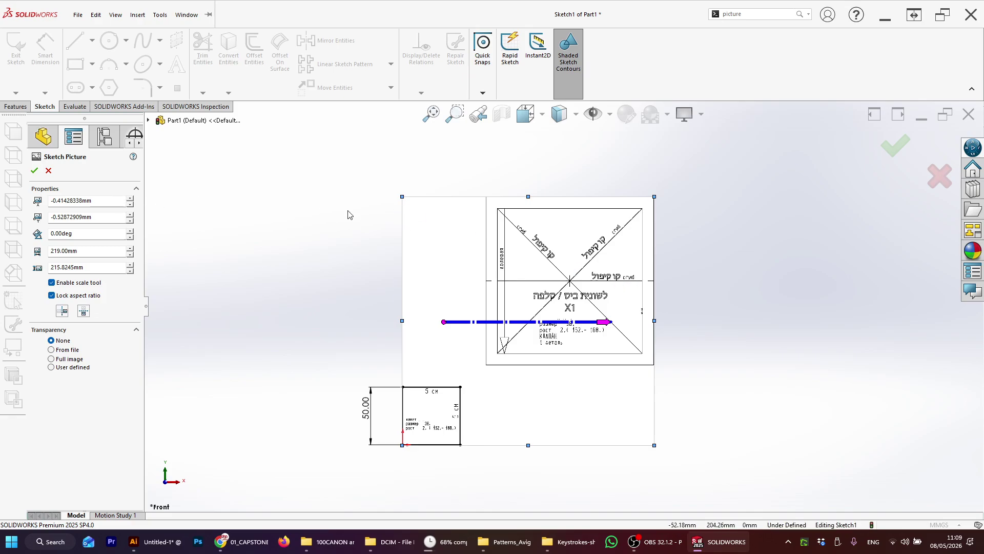
{"action": "left_click", "coordinate": [896, 149]}
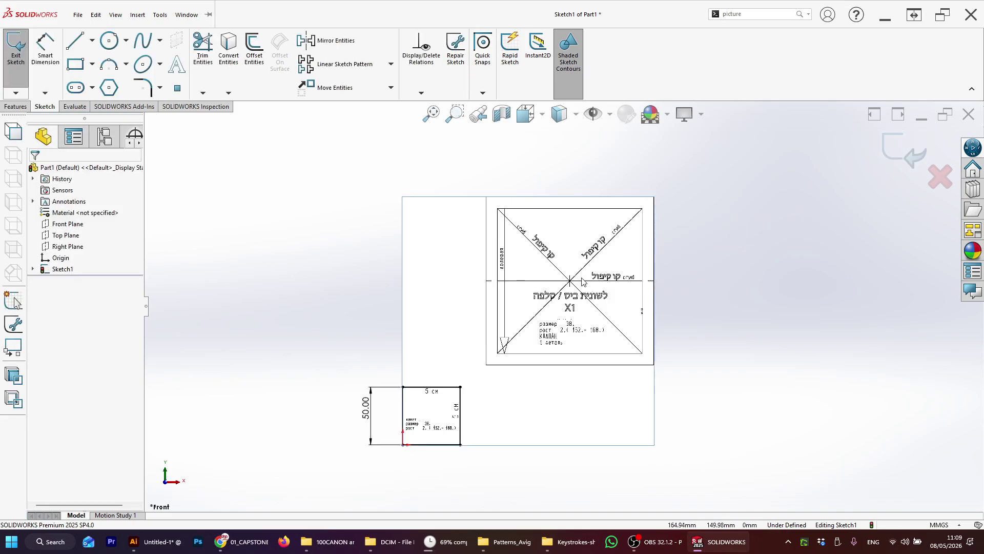
{"action": "left_click", "coordinate": [900, 147]}
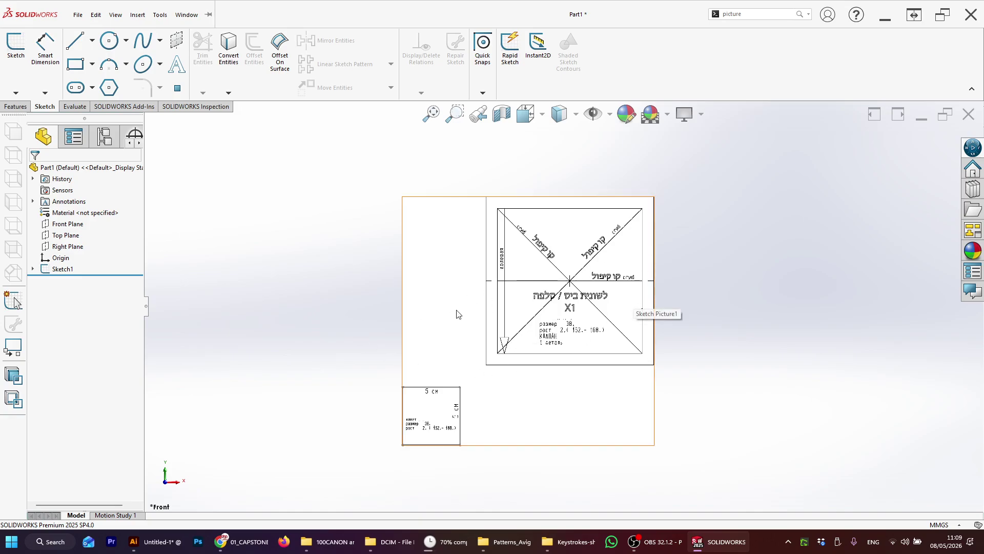
Reopen the picture's sketch and draw a corner rectangle about 126 mm wide over the pattern's inner square, aligning its upper edge with the printed line.
{"action": "right_click", "coordinate": [63, 270]}
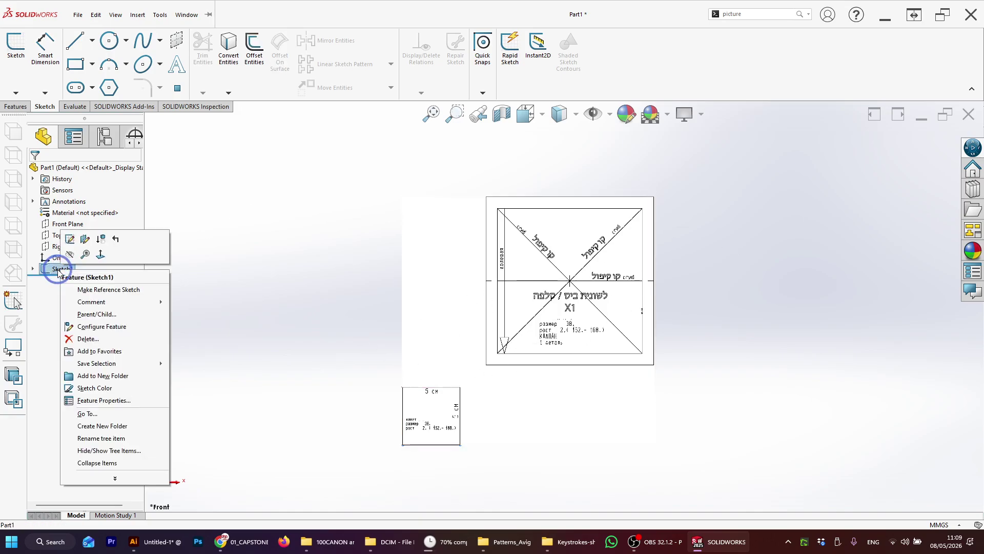
{"action": "left_click", "coordinate": [69, 240]}
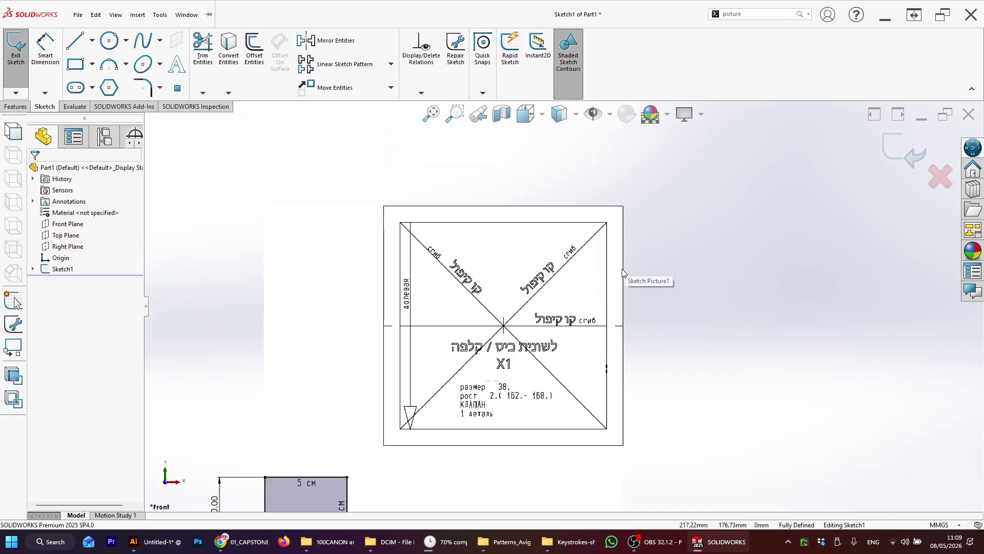
{"action": "scroll", "coordinate": [562, 307], "scroll_direction": "up", "scroll_amount": 3}
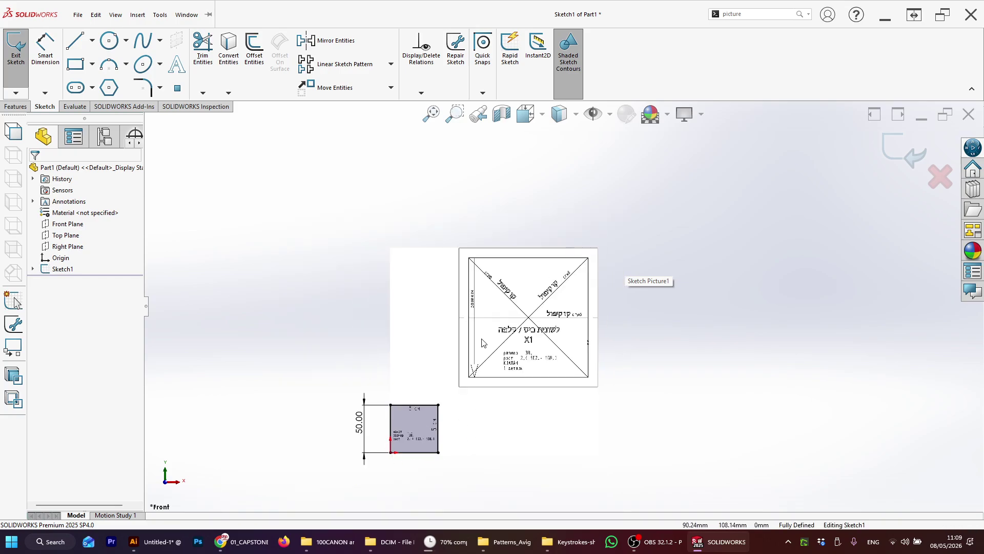
{"action": "scroll", "coordinate": [480, 354], "scroll_direction": "down", "scroll_amount": 3}
{"action": "scroll", "coordinate": [536, 337], "scroll_direction": "down", "scroll_amount": 2}
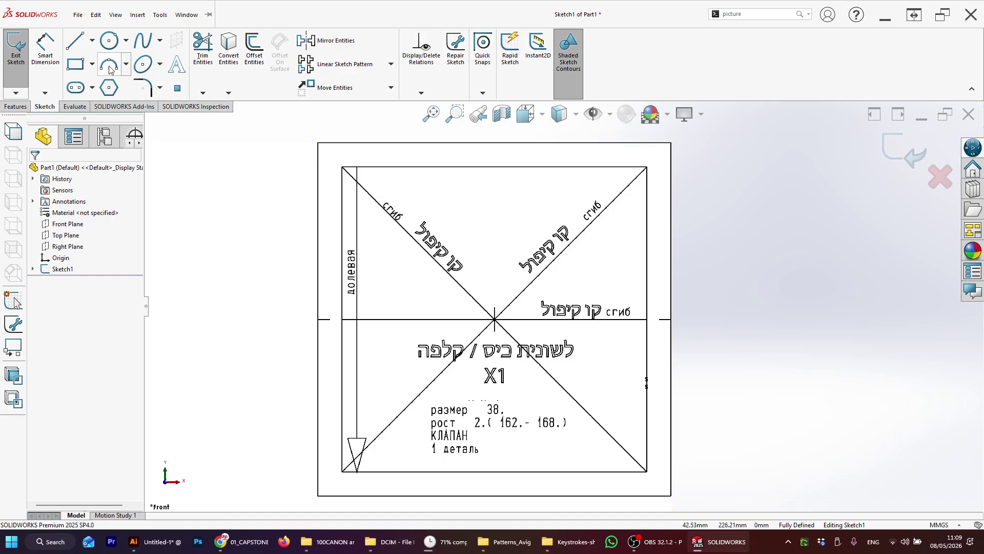
{"action": "left_click", "coordinate": [76, 65]}
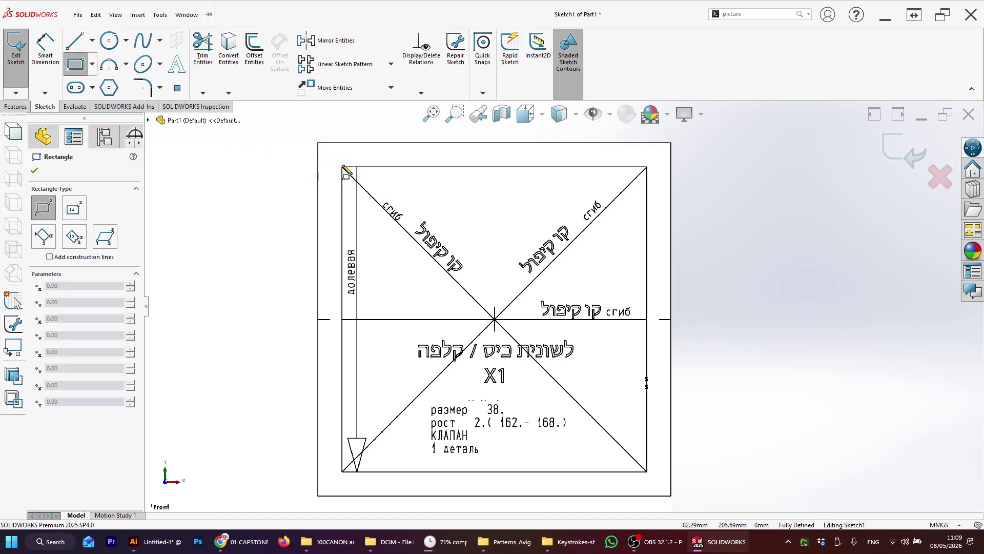
{"action": "mouse_move", "coordinate": [343, 166]}
{"action": "left_mouse_down"}
{"action": "mouse_move", "coordinate": [472, 286]}
{"action": "mouse_move", "coordinate": [598, 446]}
{"action": "mouse_move", "coordinate": [647, 472]}
{"action": "left_mouse_up"}
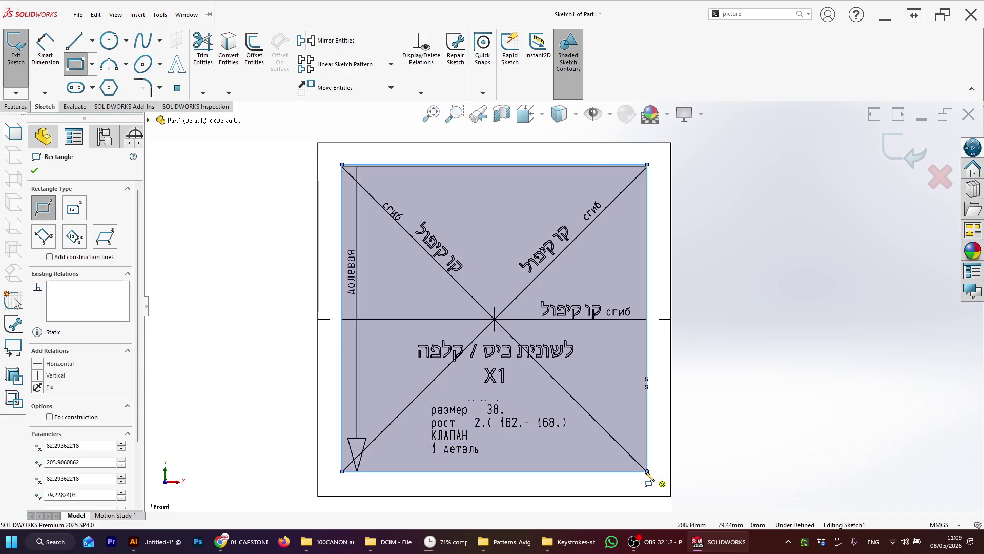
{"action": "key", "text": "Escape"}
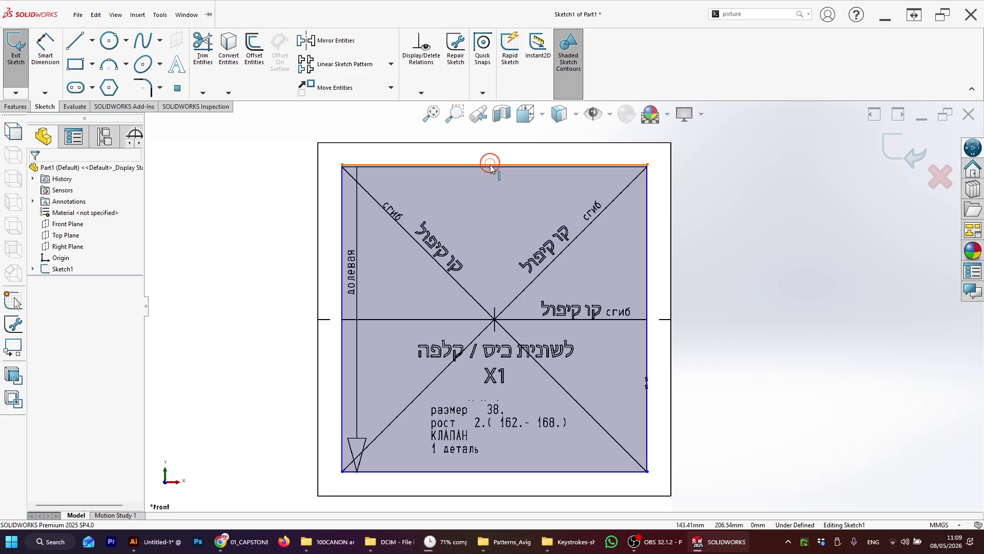
{"action": "left_click", "coordinate": [490, 165]}
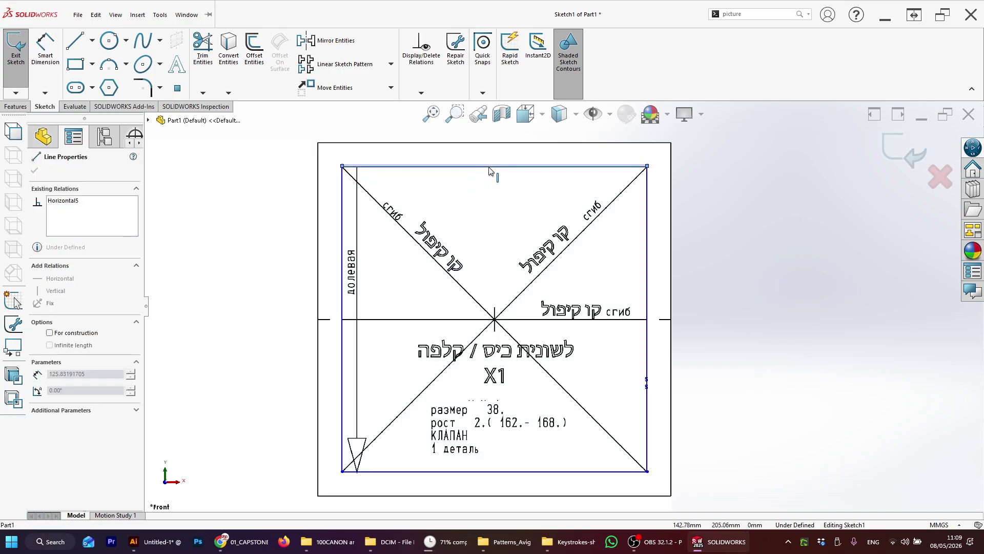
{"action": "key", "text": "Escape"}
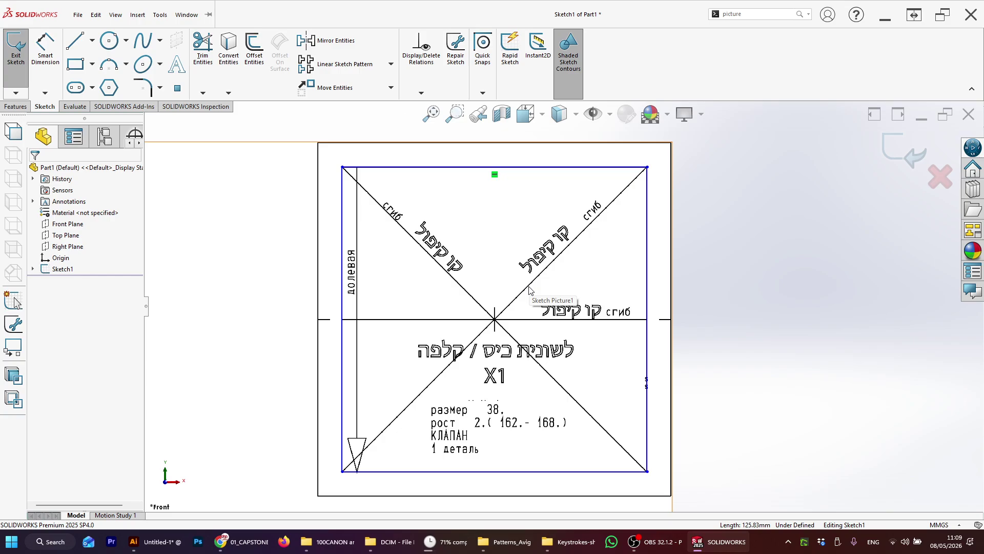
Try window-selecting the traced rectangle on the pattern's inner square, then clear the selection.
{"action": "key", "text": "z"}
{"action": "mouse_move", "coordinate": [334, 146]}
{"action": "left_mouse_down"}
{"action": "mouse_move", "coordinate": [463, 281]}
{"action": "mouse_move", "coordinate": [688, 480]}
{"action": "left_mouse_up"}
{"action": "key", "text": "Escape"}
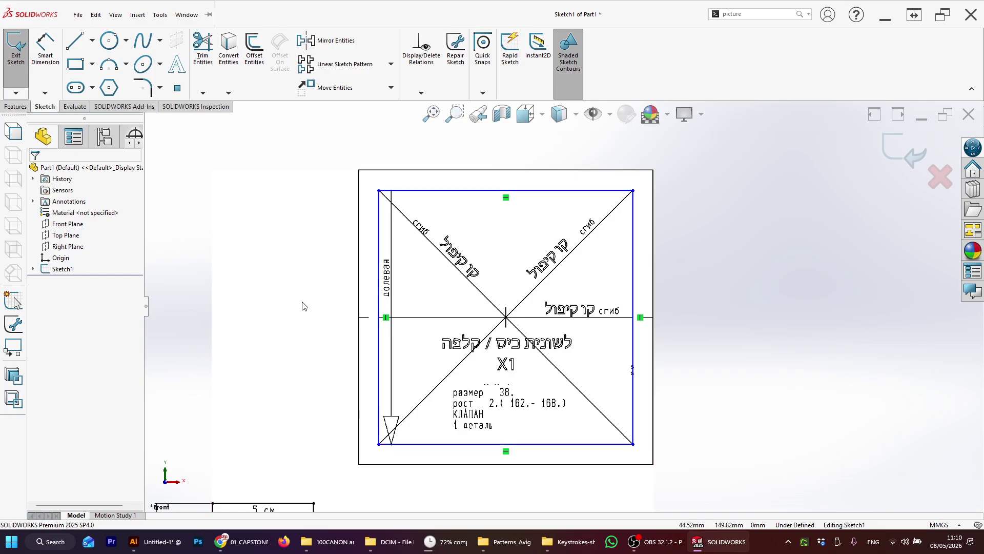
{"action": "mouse_move", "coordinate": [318, 145]}
{"action": "left_mouse_down"}
{"action": "mouse_move", "coordinate": [475, 291]}
{"action": "mouse_move", "coordinate": [720, 468]}
{"action": "left_mouse_up"}
{"action": "left_click", "coordinate": [188, 210]}
{"action": "mouse_move", "coordinate": [264, 204]}
{"action": "left_mouse_down"}
{"action": "mouse_move", "coordinate": [331, 229]}
{"action": "mouse_move", "coordinate": [355, 254]}
{"action": "left_mouse_up"}
{"action": "left_click_drag", "start_coordinate": [303, 229], "coordinate": [392, 269]}
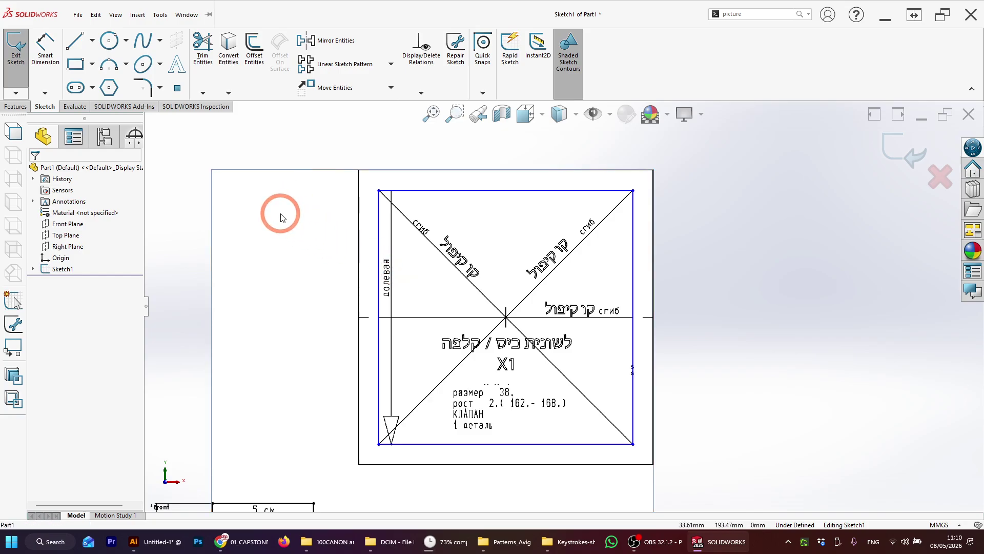
{"action": "left_click_drag", "start_coordinate": [281, 215], "coordinate": [373, 260]}
{"action": "mouse_move", "coordinate": [309, 226]}
{"action": "left_mouse_down"}
{"action": "mouse_move", "coordinate": [370, 255]}
{"action": "mouse_move", "coordinate": [290, 206]}
{"action": "mouse_move", "coordinate": [297, 148]}
{"action": "mouse_move", "coordinate": [485, 272]}
{"action": "mouse_move", "coordinate": [687, 431]}
{"action": "mouse_move", "coordinate": [706, 460]}
{"action": "left_mouse_up"}
{"action": "key", "text": "Escape"}
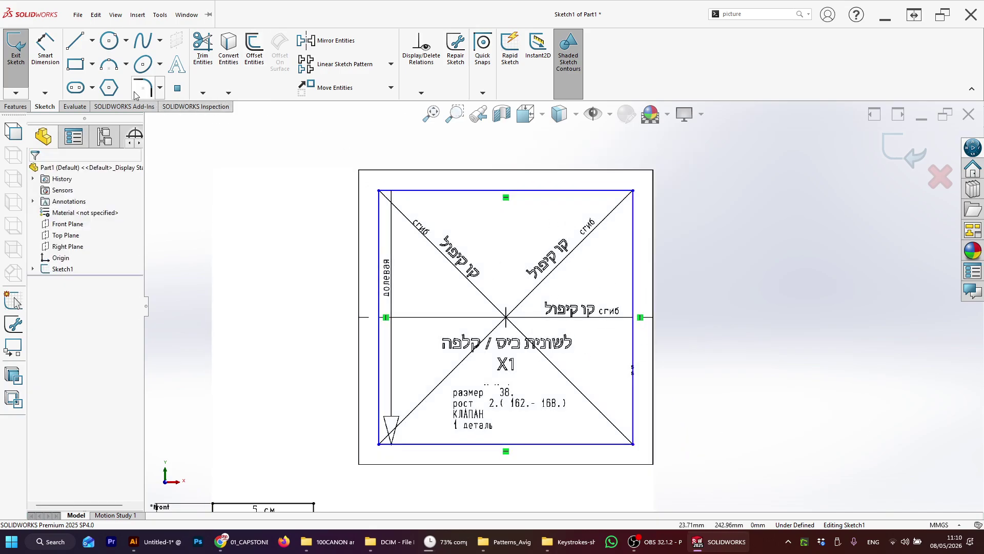
Draw a corner rectangle about 54 by 59 mm inside the traced square and try a crossing selection over it.
{"action": "left_click", "coordinate": [76, 63]}
{"action": "left_click_drag", "start_coordinate": [466, 252], "coordinate": [577, 370]}
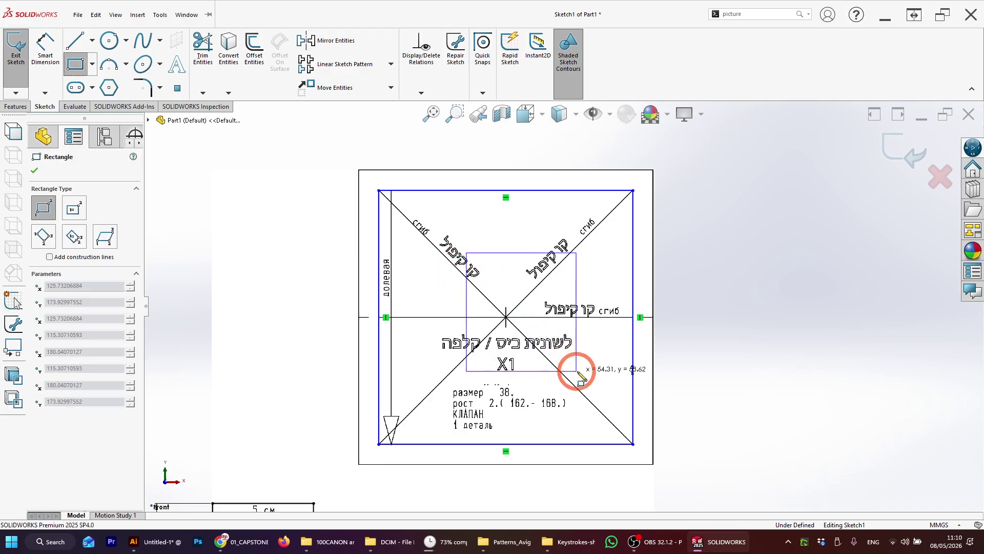
{"action": "key", "text": "Escape"}
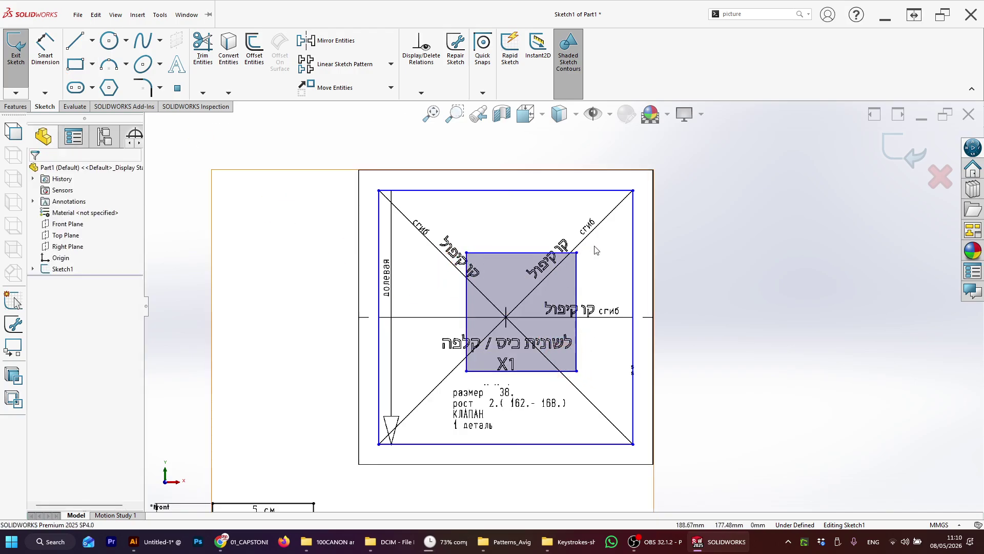
{"action": "left_click", "coordinate": [425, 369]}
{"action": "mouse_move", "coordinate": [754, 386]}
{"action": "left_mouse_down"}
{"action": "mouse_move", "coordinate": [487, 272]}
{"action": "mouse_move", "coordinate": [439, 224]}
{"action": "mouse_move", "coordinate": [455, 285]}
{"action": "left_mouse_up"}
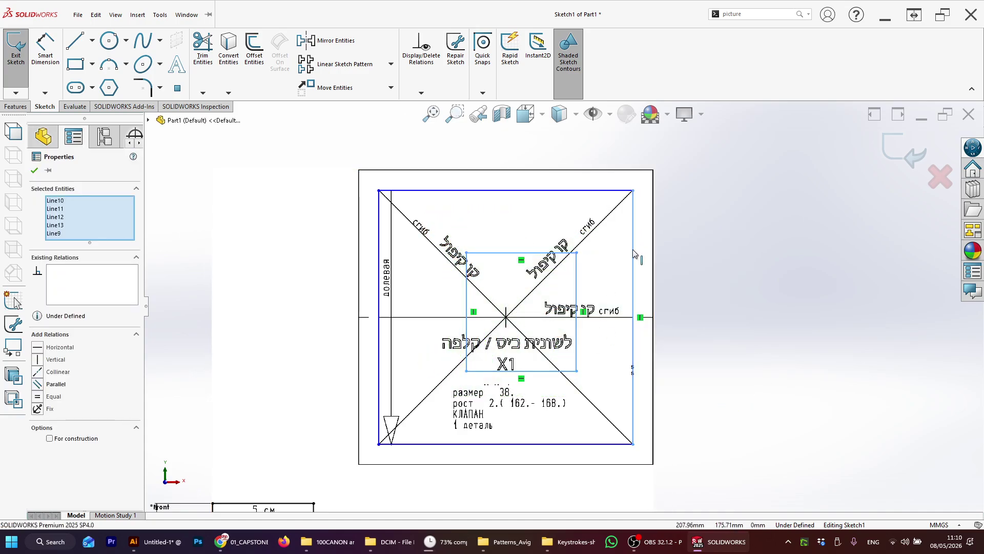
{"action": "left_click", "coordinate": [684, 258]}
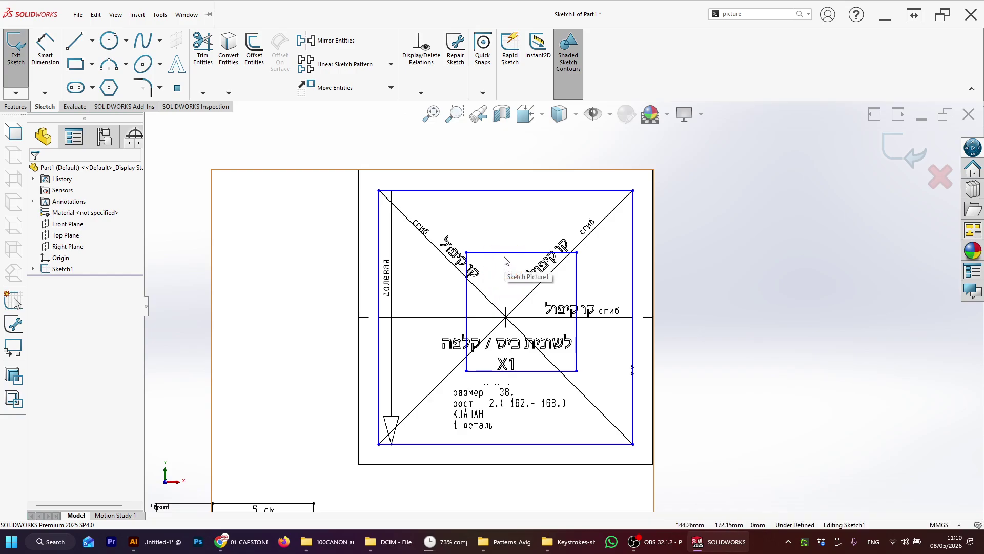
Select the small inner rectangle as a chain from its upper edge, then clear the selection.
{"action": "left_click", "coordinate": [505, 254]}
{"action": "right_click", "coordinate": [501, 254]}
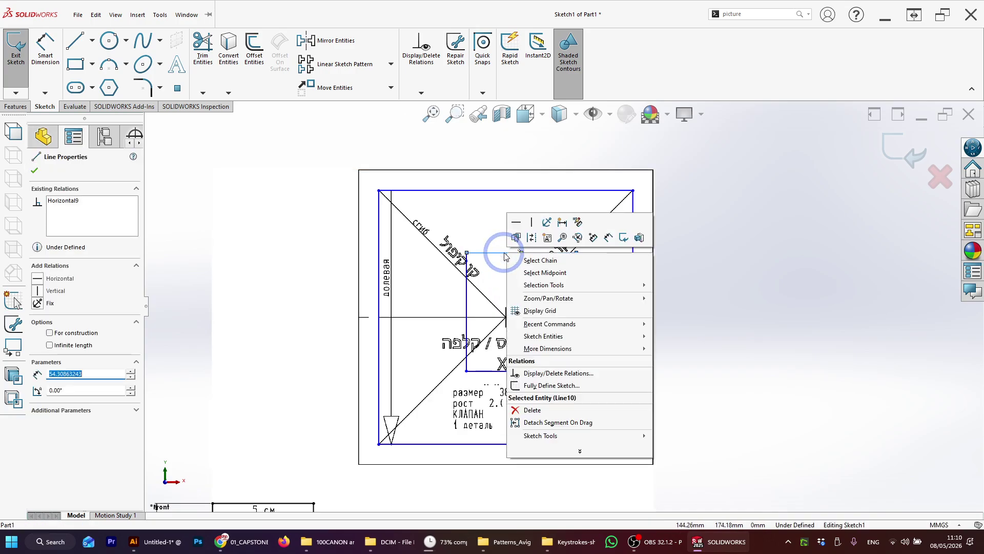
{"action": "left_click", "coordinate": [544, 264]}
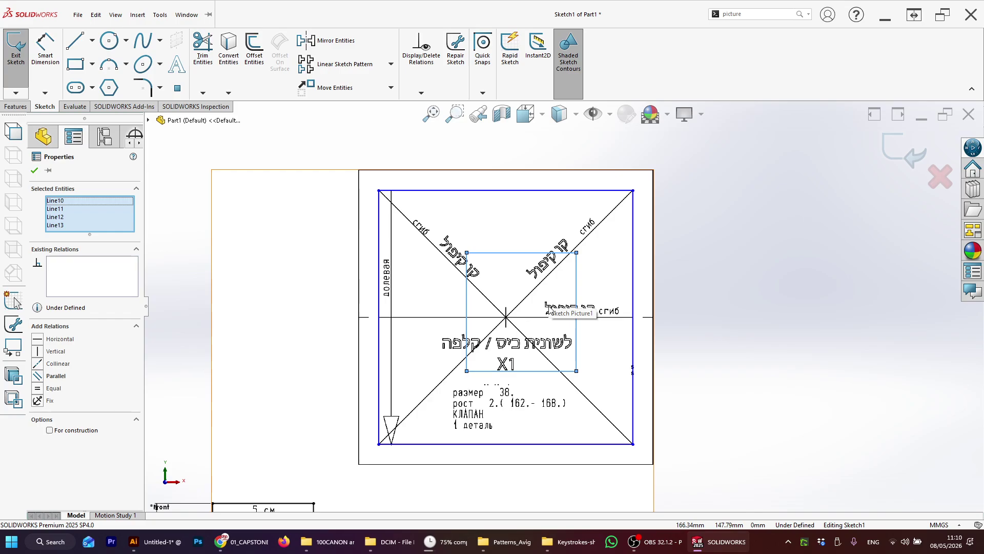
{"action": "key", "text": "Escape"}
Delete both sketched rectangles from the pattern piece.
{"action": "left_click_drag", "start_coordinate": [343, 141], "coordinate": [686, 485]}
{"action": "key", "text": "Delete"}
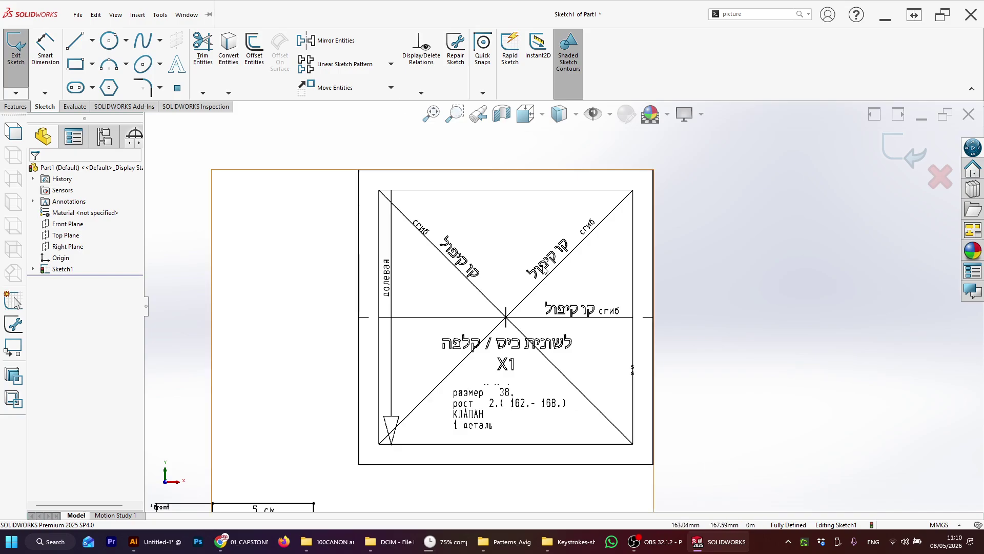
Draw a horizontal centerline about 9 mm long from the pattern's centre crossing along the printed middle line.
{"action": "scroll", "coordinate": [538, 346], "scroll_direction": "down", "scroll_amount": 2}
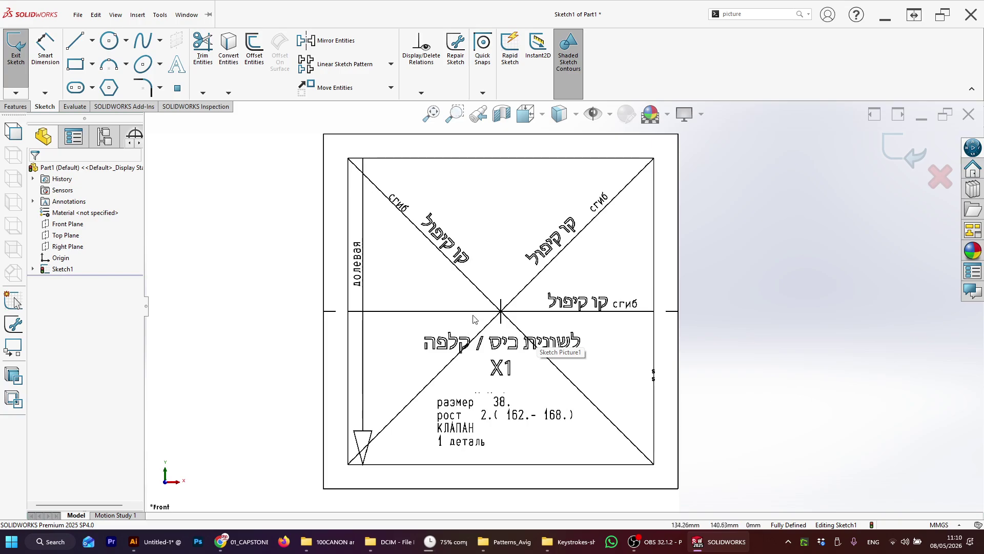
{"action": "left_click", "coordinate": [92, 41]}
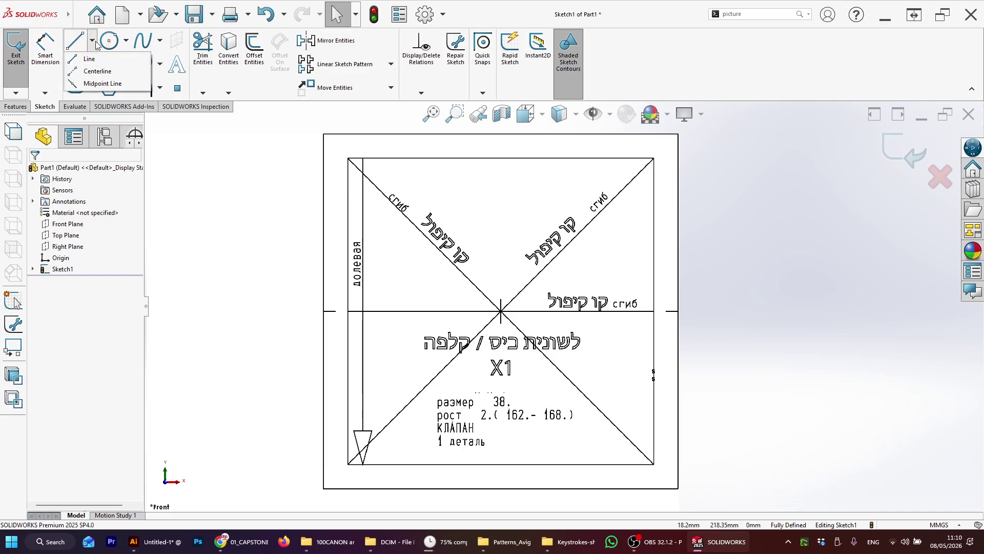
{"action": "left_click", "coordinate": [100, 75]}
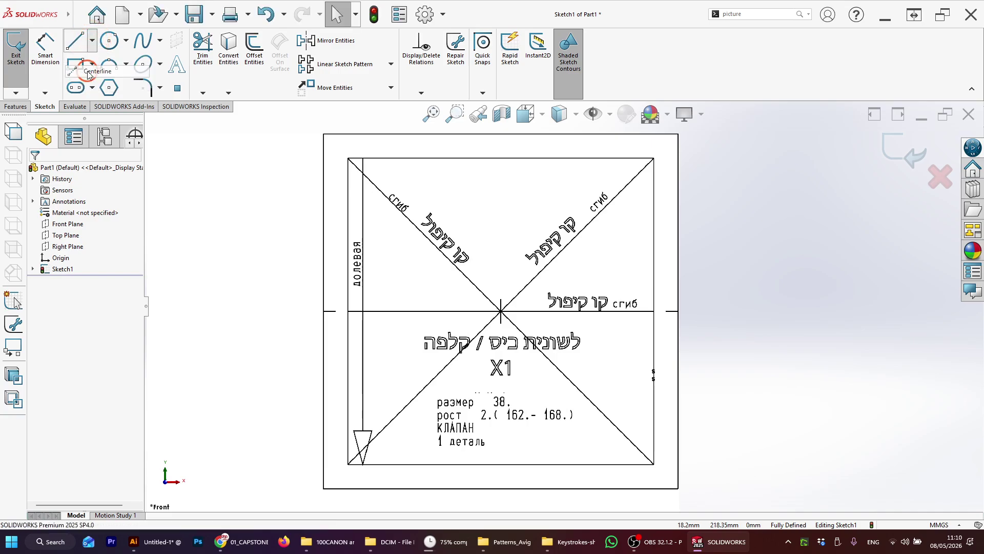
{"action": "scroll", "coordinate": [496, 315], "scroll_direction": "down", "scroll_amount": 5}
{"action": "scroll", "coordinate": [495, 290], "scroll_direction": "down", "scroll_amount": 2}
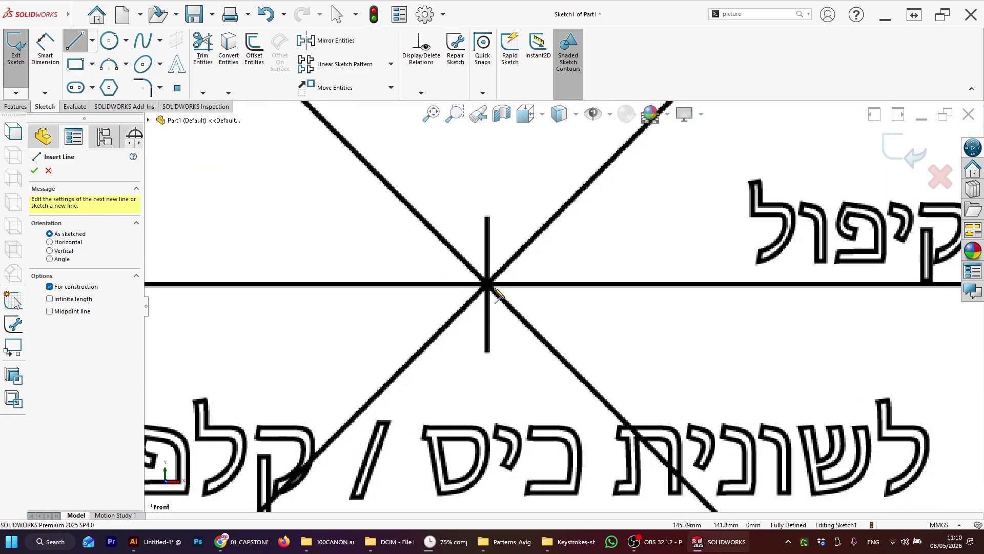
{"action": "left_click", "coordinate": [488, 285]}
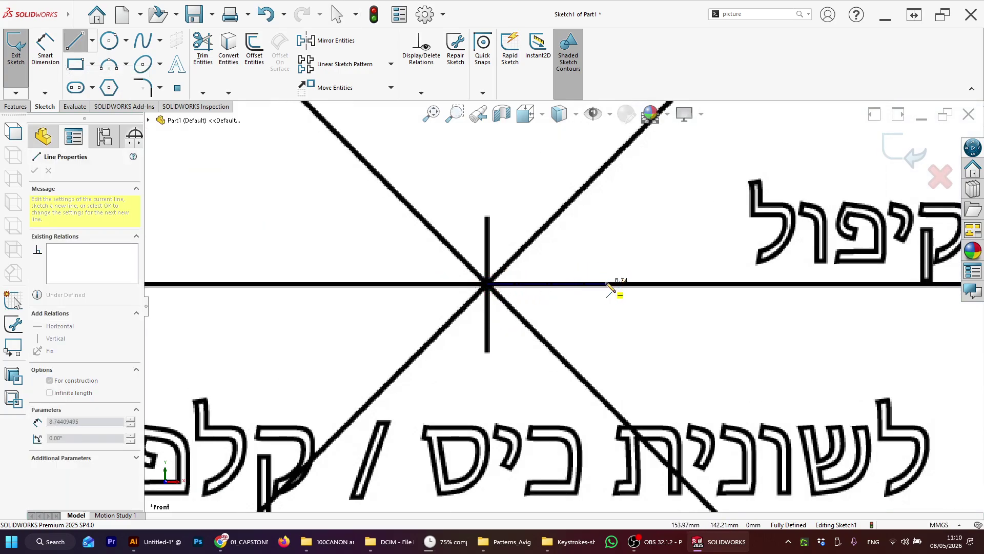
{"action": "left_click", "coordinate": [607, 285]}
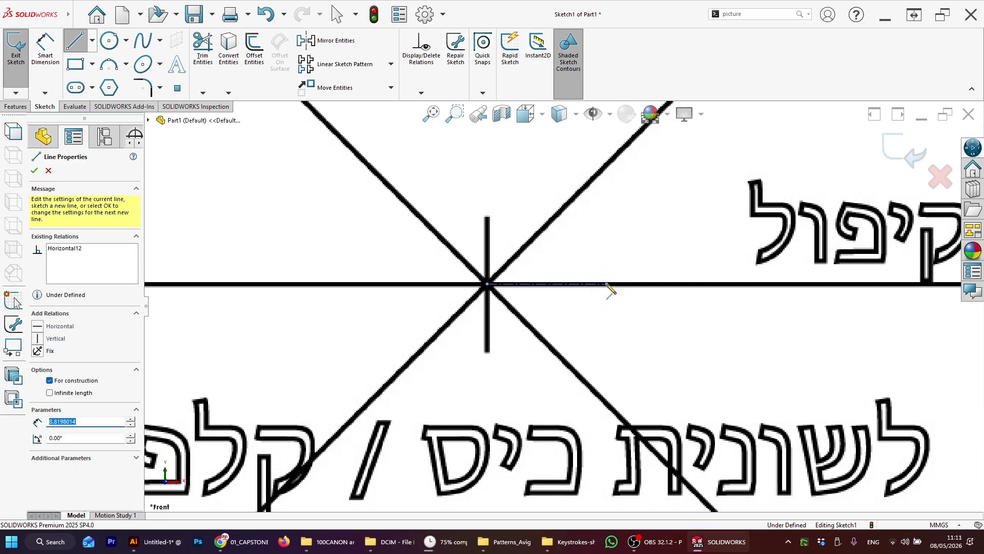
{"action": "key", "text": "Escape"}
Draw a short vertical centerline upward from the same centre point along the printed centre mark.
{"action": "left_click", "coordinate": [92, 40]}
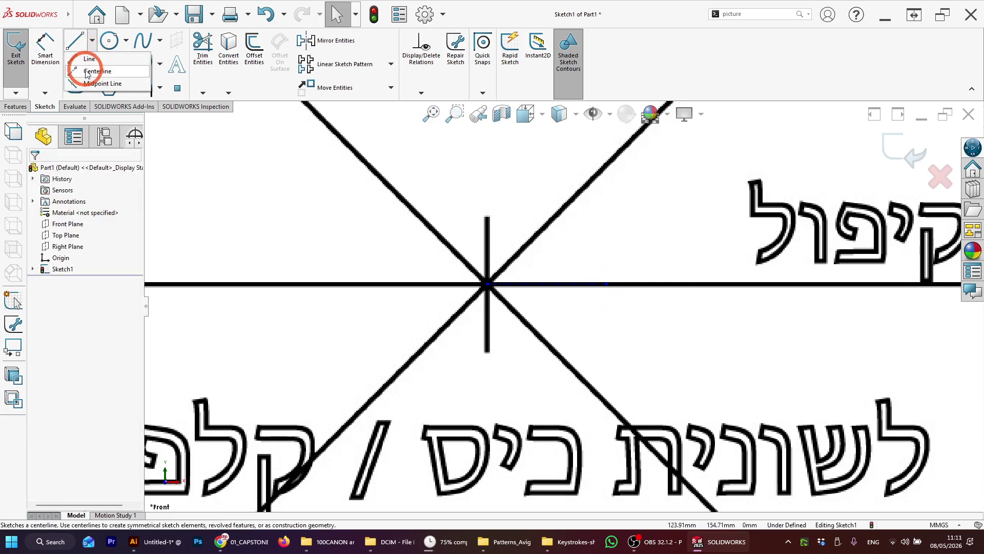
{"action": "left_click", "coordinate": [82, 72]}
{"action": "left_click", "coordinate": [488, 285]}
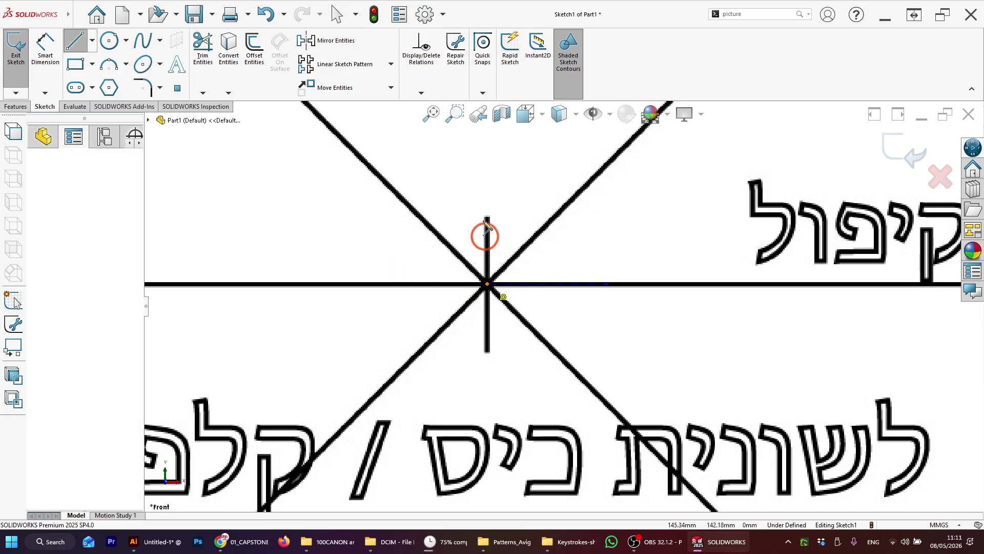
{"action": "left_click", "coordinate": [487, 160]}
{"action": "key", "text": "Escape"}
Apply a Fix relation to the shared endpoint of the two centerlines at the pattern's centre.
{"action": "scroll", "coordinate": [545, 282], "scroll_direction": "up", "scroll_amount": 5}
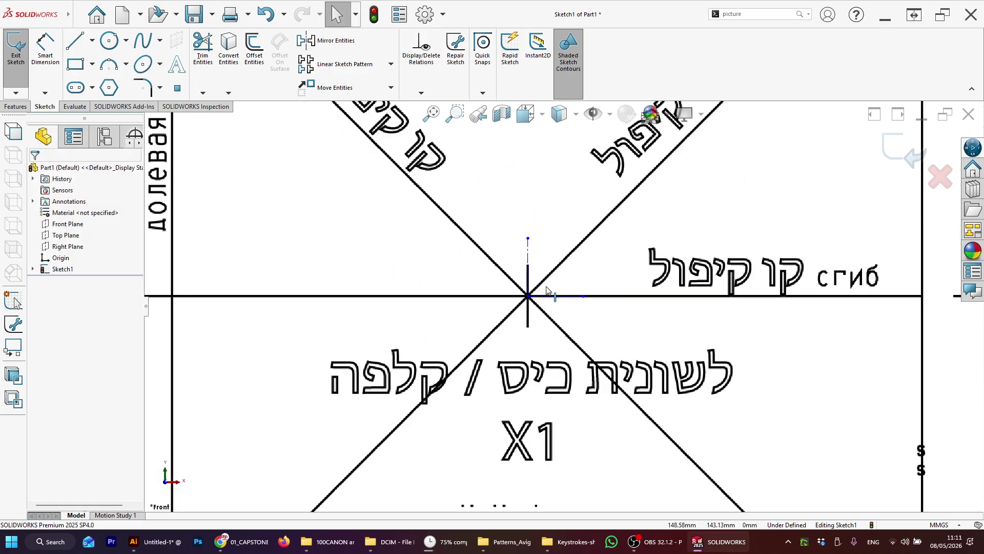
{"action": "scroll", "coordinate": [548, 302], "scroll_direction": "down", "scroll_amount": 2}
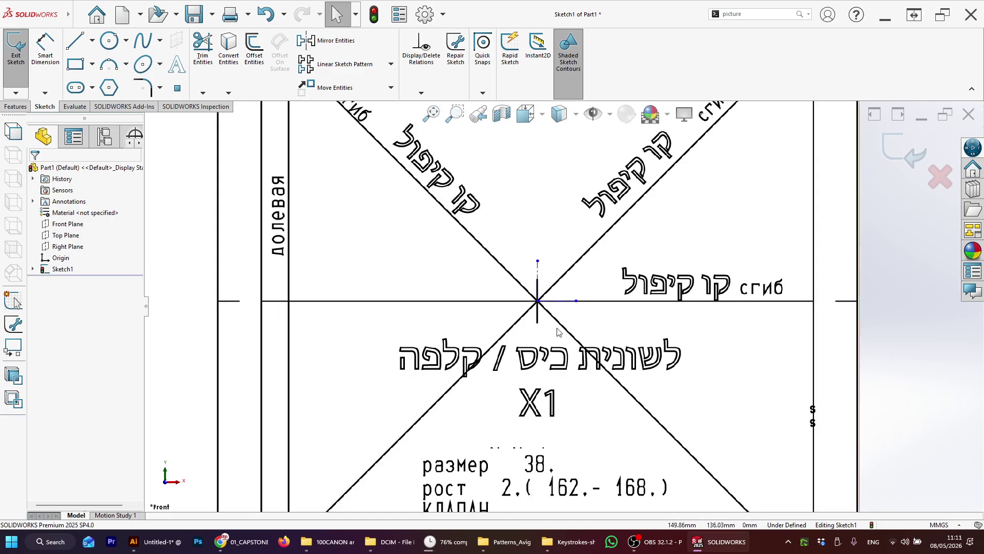
{"action": "left_click", "coordinate": [538, 306]}
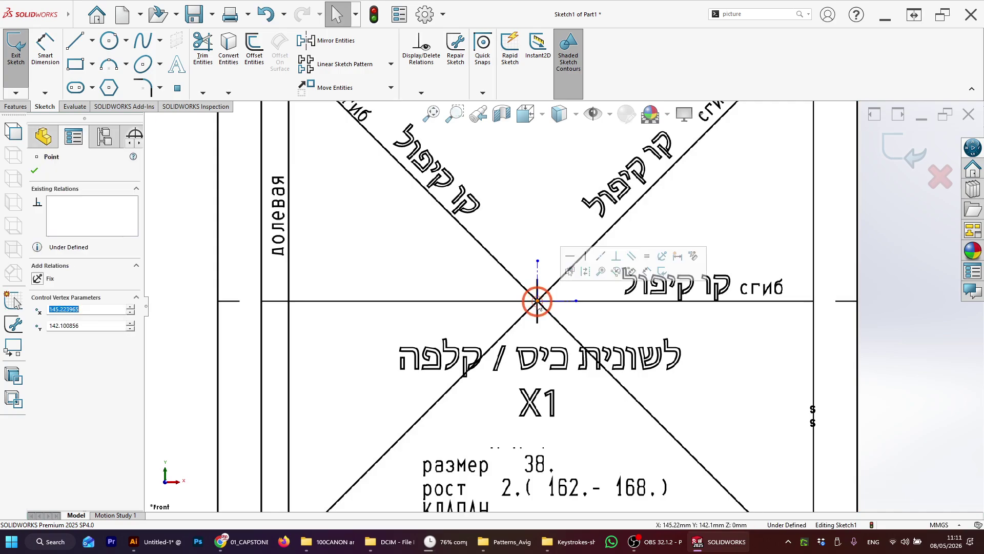
{"action": "left_click", "coordinate": [36, 279]}
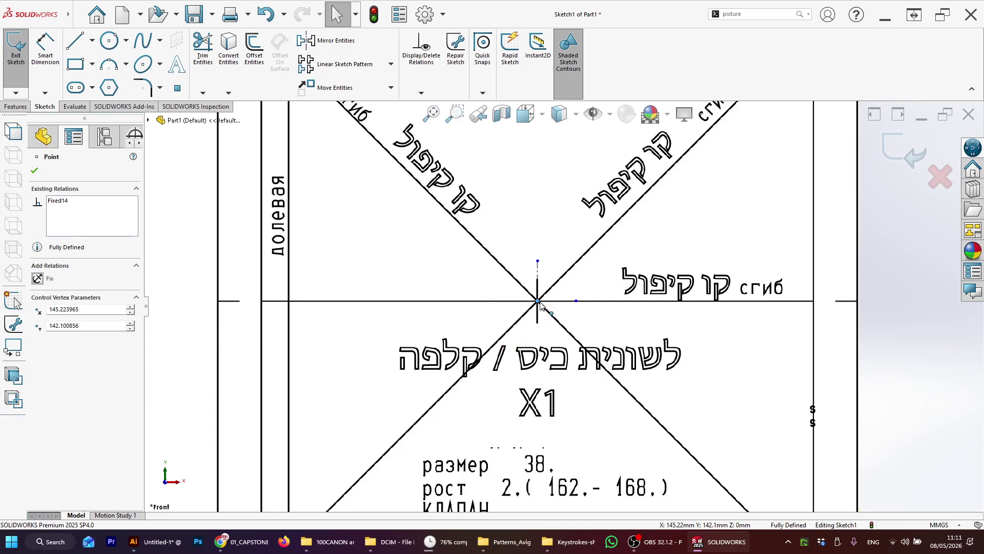
{"action": "left_click", "coordinate": [890, 315]}
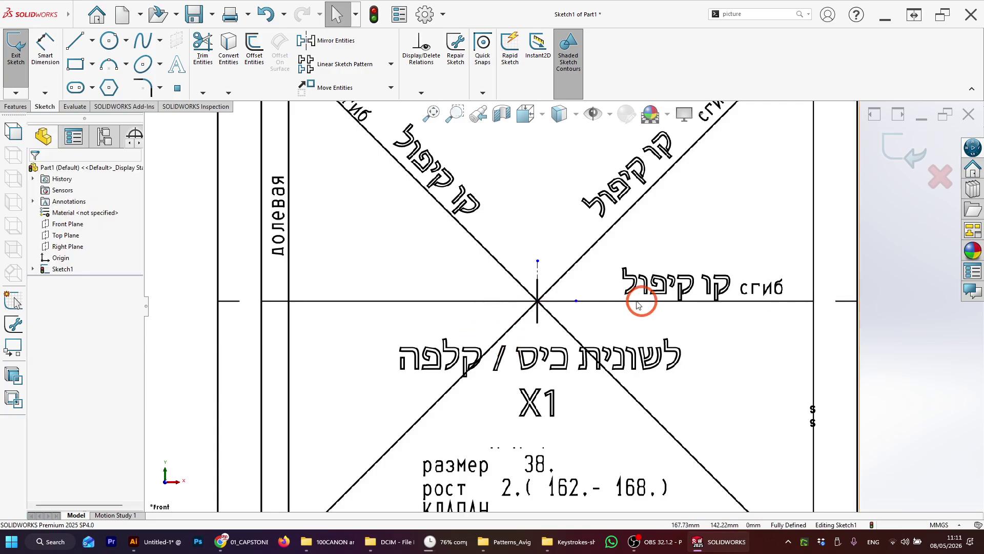
Draw a center rectangle about 126 by 126 mm from the fixed centre point to the printed inner square's upper-left corner.
{"action": "scroll", "coordinate": [567, 311], "scroll_direction": "up", "scroll_amount": 8}
{"action": "scroll", "coordinate": [557, 314], "scroll_direction": "down", "scroll_amount": 4}
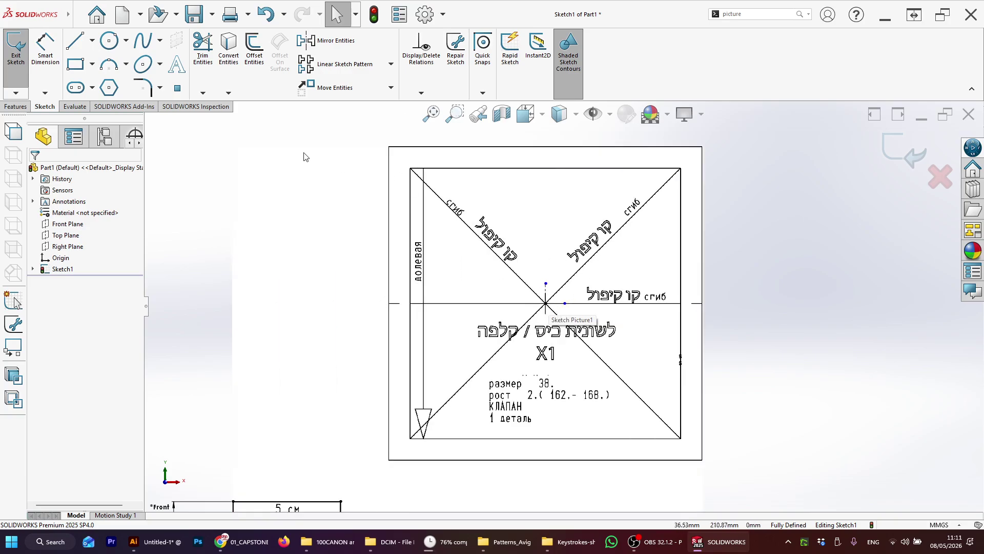
{"action": "left_click", "coordinate": [90, 67]}
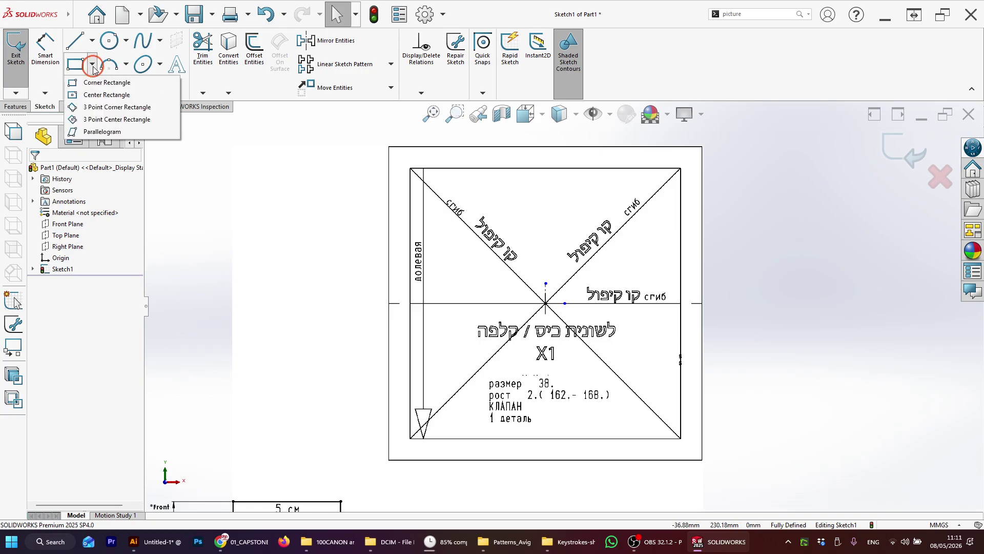
{"action": "left_click", "coordinate": [72, 96]}
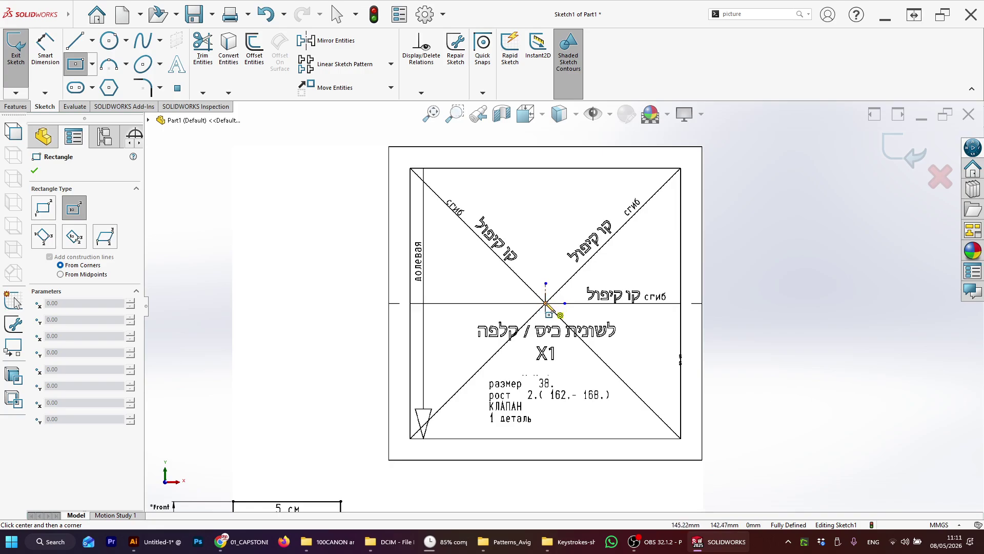
{"action": "left_click_drag", "start_coordinate": [546, 303], "coordinate": [414, 173]}
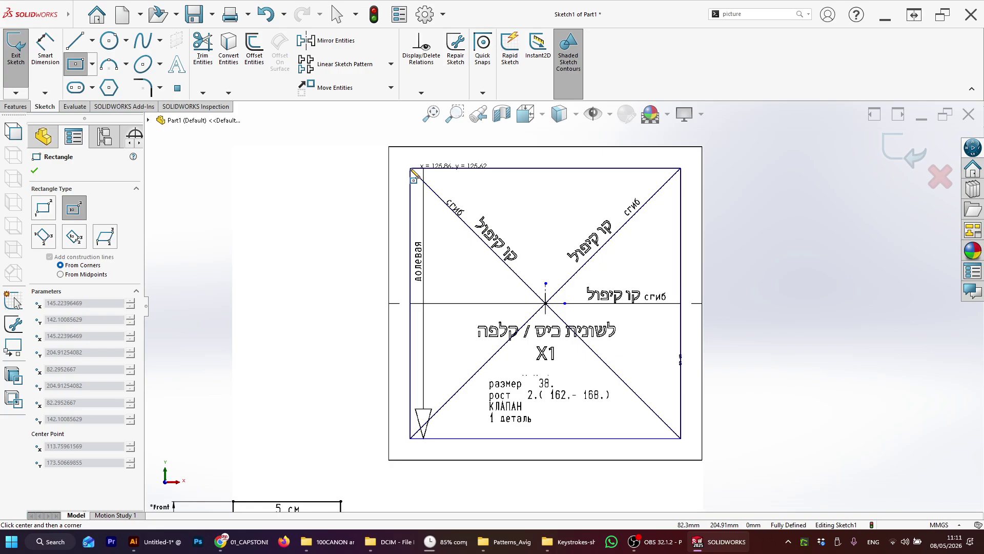
{"action": "left_click_drag", "start_coordinate": [414, 173], "coordinate": [414, 172]}
{"action": "key", "text": "Escape"}
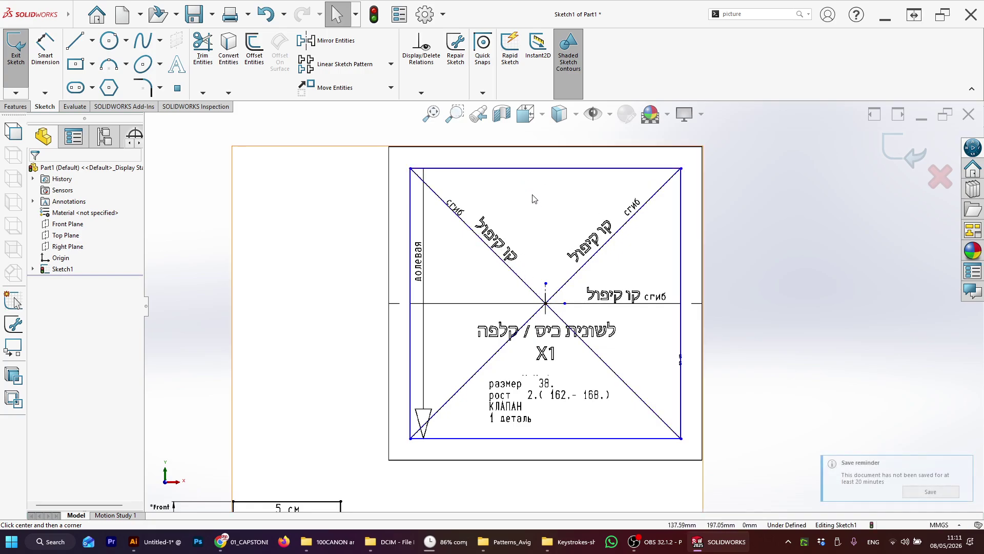
Select the center rectangle's four sides as a chain from its upper edge, then clear the selection.
{"action": "scroll", "coordinate": [626, 281], "scroll_direction": "up", "scroll_amount": 1}
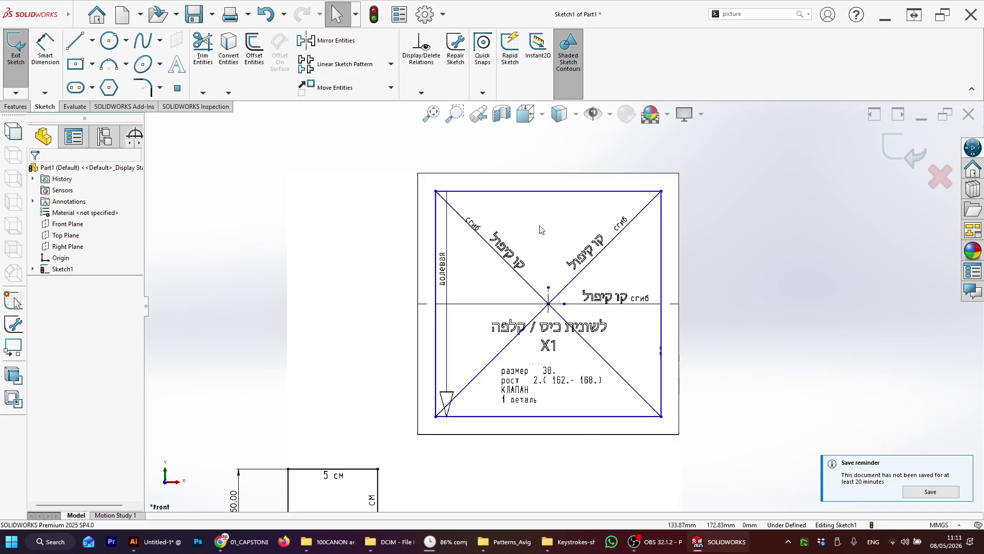
{"action": "right_click", "coordinate": [567, 194]}
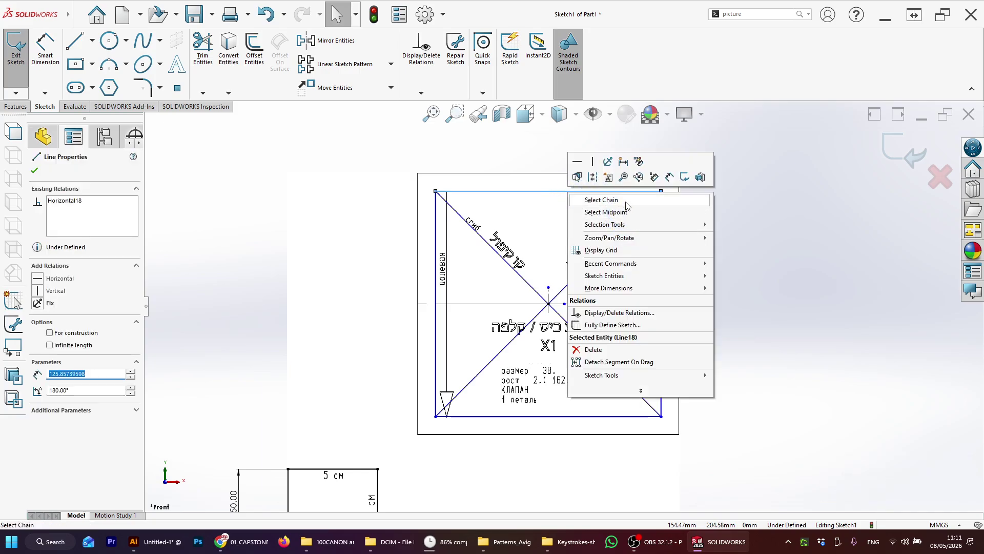
{"action": "left_click", "coordinate": [605, 200]}
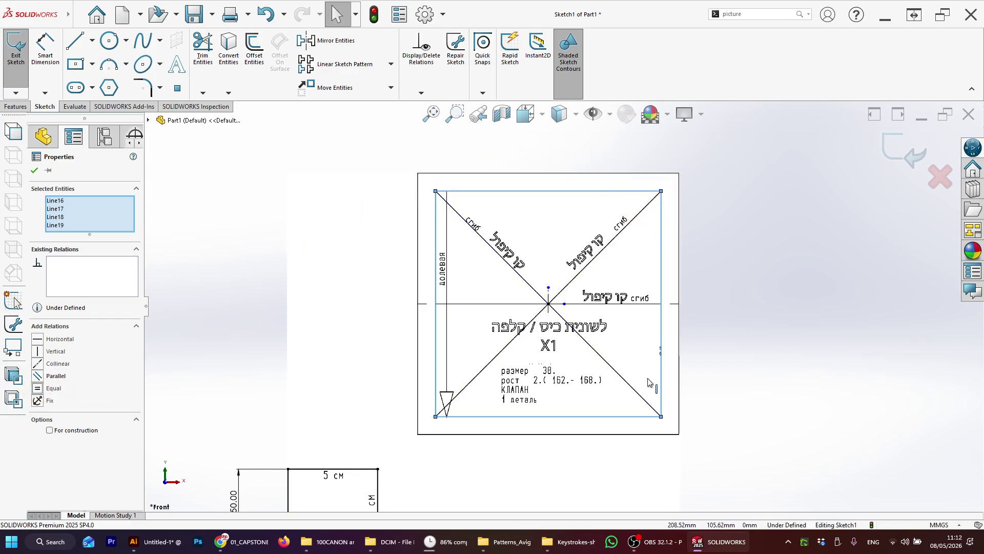
{"action": "key", "text": "Escape"}
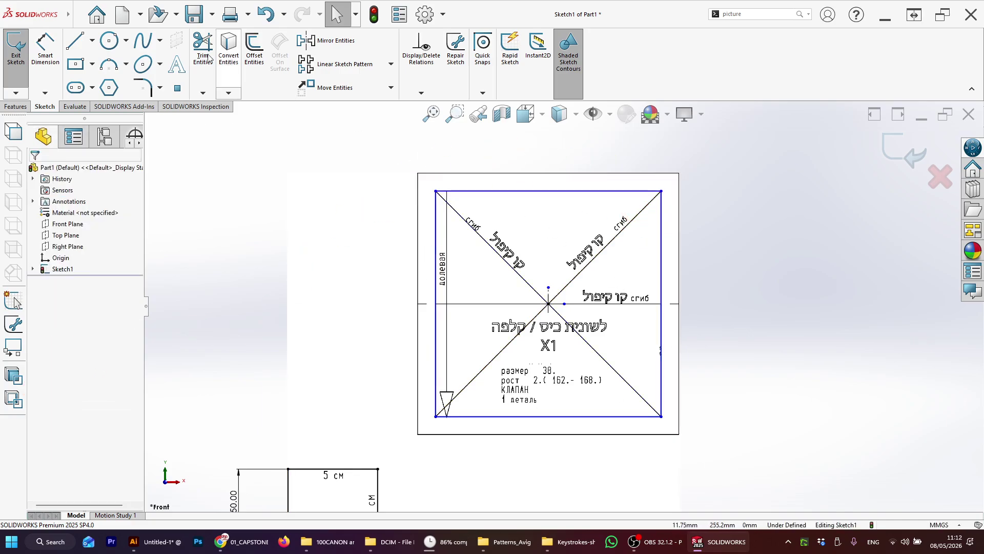
Dimension the upper edge of the inner center rectangle and set its length to 126 mm.
{"action": "left_click", "coordinate": [46, 55]}
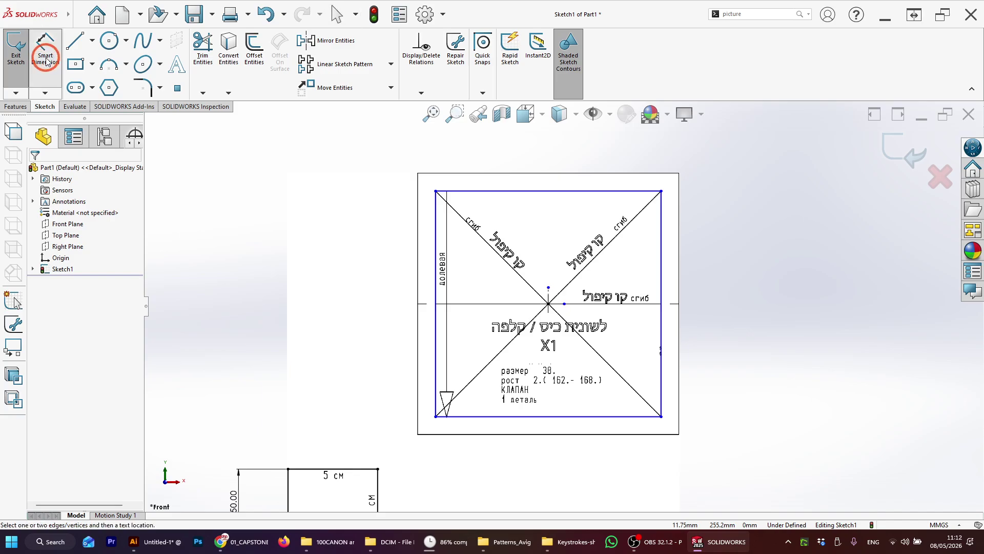
{"action": "left_click", "coordinate": [525, 193]}
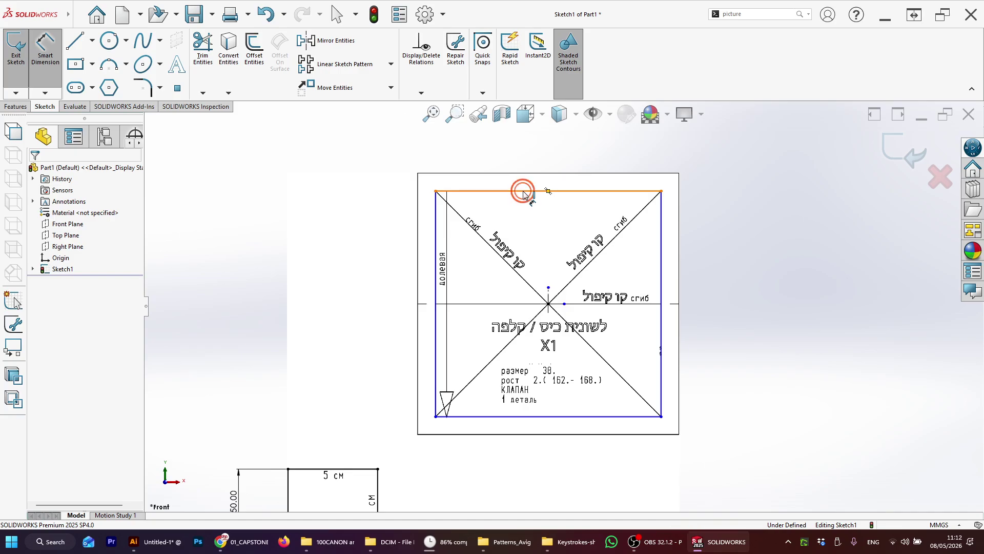
{"action": "left_click", "coordinate": [549, 147]}
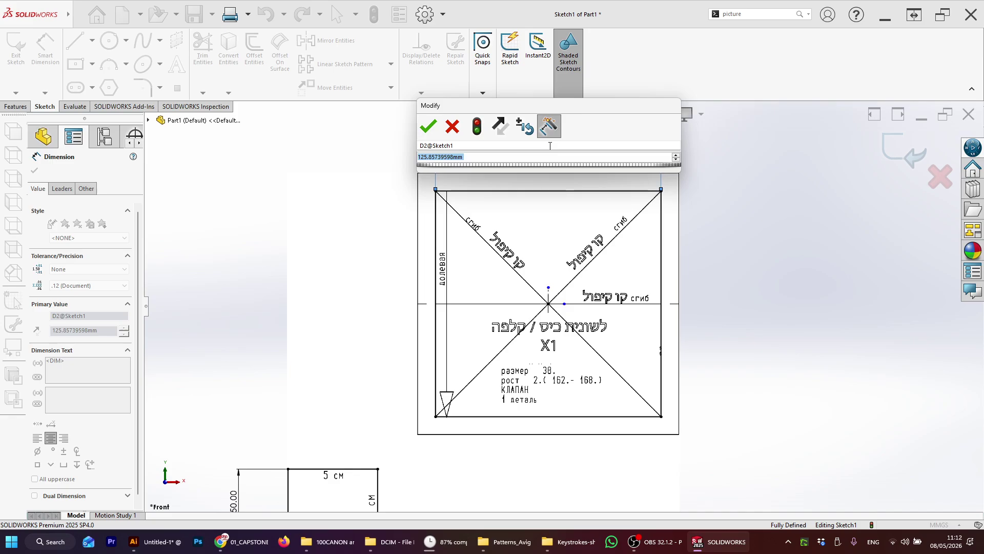
{"action": "type", "text": "126"}
{"action": "key", "text": "Return"}
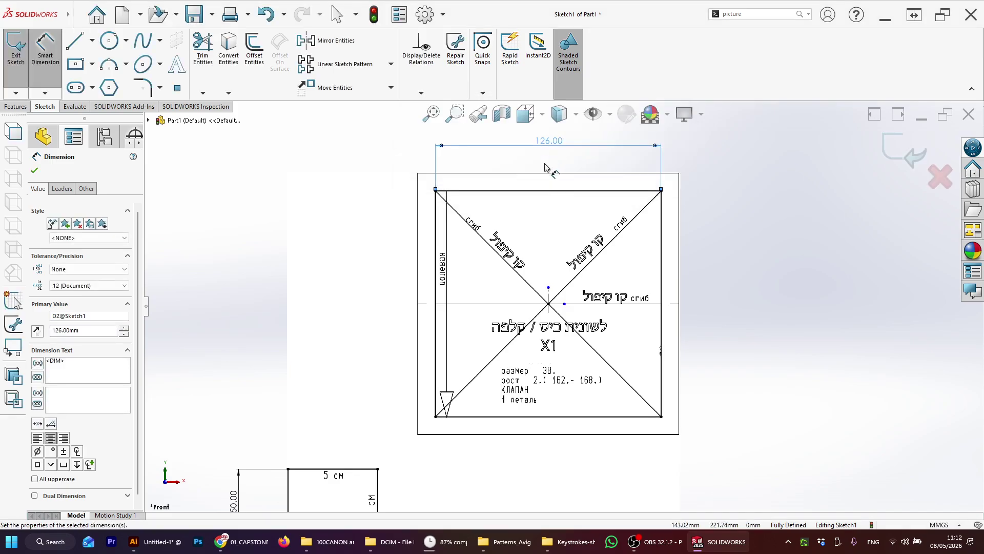
{"action": "scroll", "coordinate": [545, 166], "scroll_direction": "down", "scroll_amount": 3}
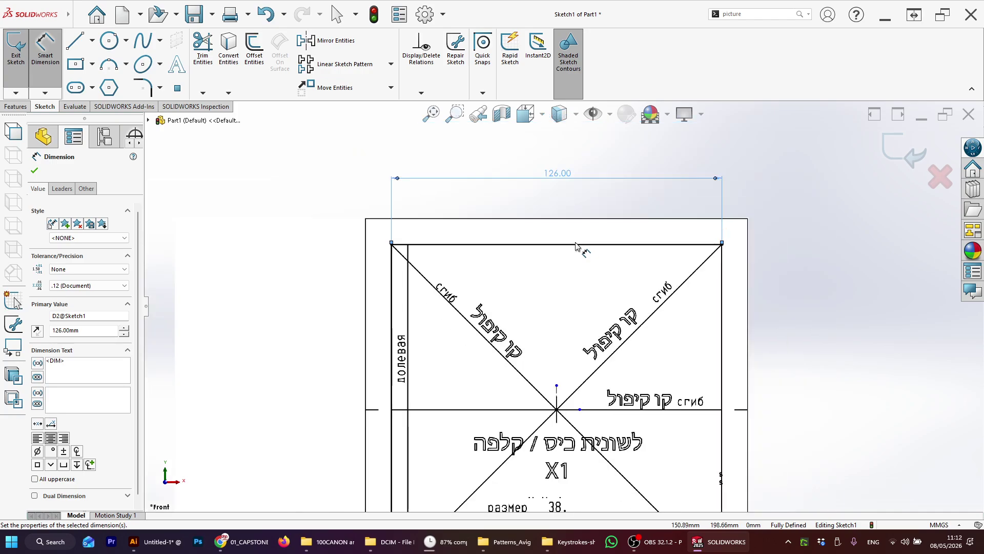
{"action": "scroll", "coordinate": [626, 287], "scroll_direction": "down", "scroll_amount": 2}
{"action": "scroll", "coordinate": [589, 308], "scroll_direction": "up", "scroll_amount": 6}
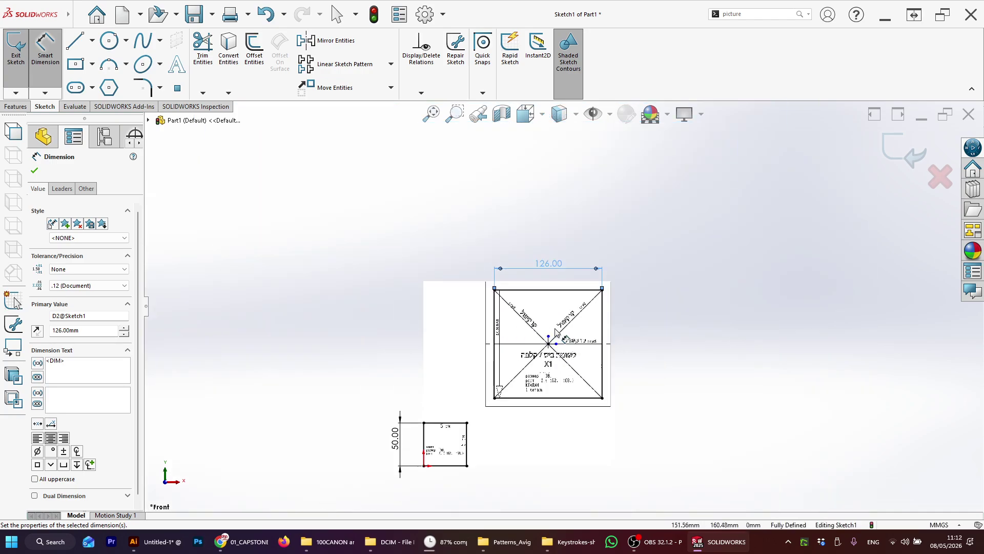
{"action": "scroll", "coordinate": [558, 333], "scroll_direction": "down", "scroll_amount": 3}
{"action": "key", "text": "Escape"}
{"action": "scroll", "coordinate": [561, 341], "scroll_direction": "up", "scroll_amount": 2}
{"action": "scroll", "coordinate": [565, 349], "scroll_direction": "down", "scroll_amount": 2}
{"action": "scroll", "coordinate": [566, 351], "scroll_direction": "up", "scroll_amount": 1}
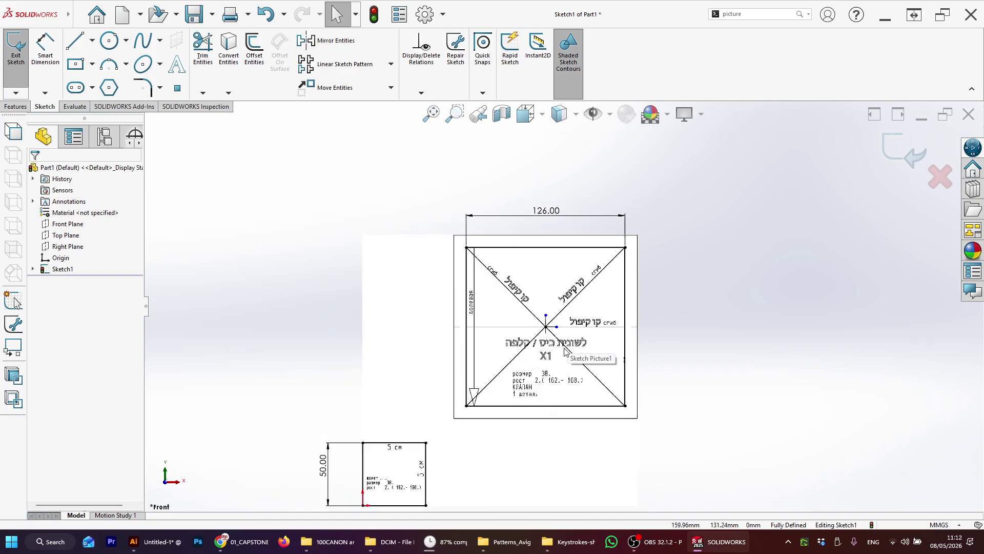
{"action": "scroll", "coordinate": [564, 349], "scroll_direction": "up", "scroll_amount": 3}
{"action": "scroll", "coordinate": [558, 401], "scroll_direction": "down", "scroll_amount": 3}
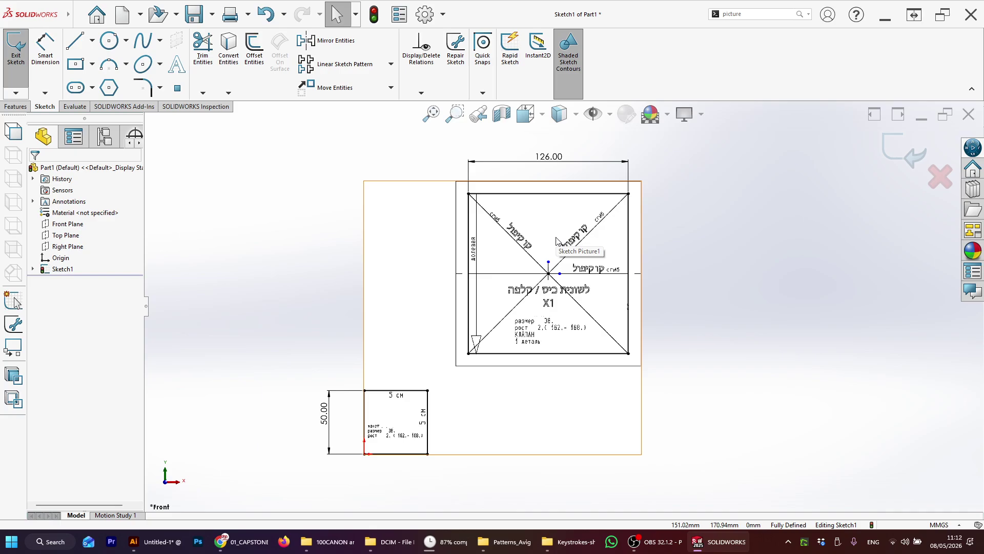
{"action": "scroll", "coordinate": [563, 266], "scroll_direction": "down", "scroll_amount": 2}
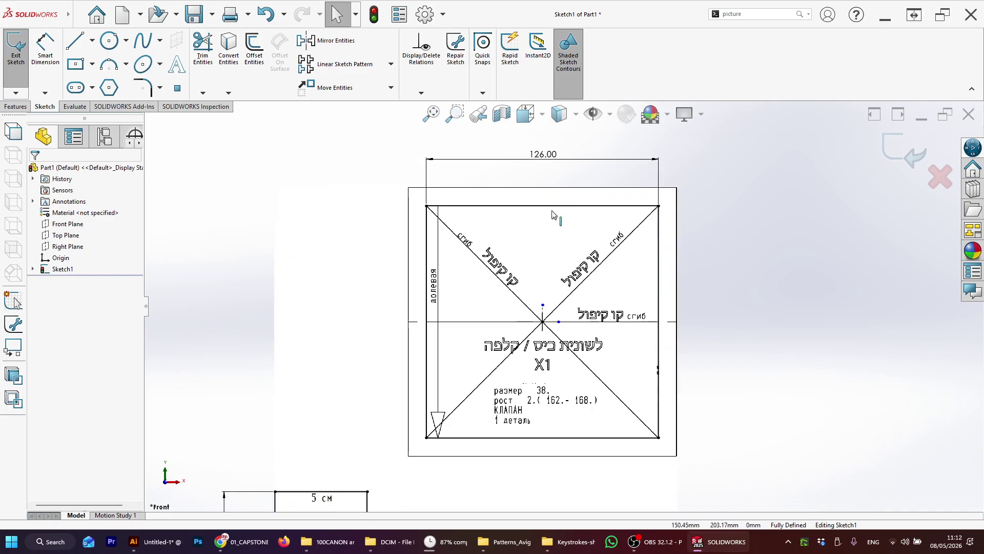
{"action": "scroll", "coordinate": [564, 283], "scroll_direction": "up", "scroll_amount": 2}
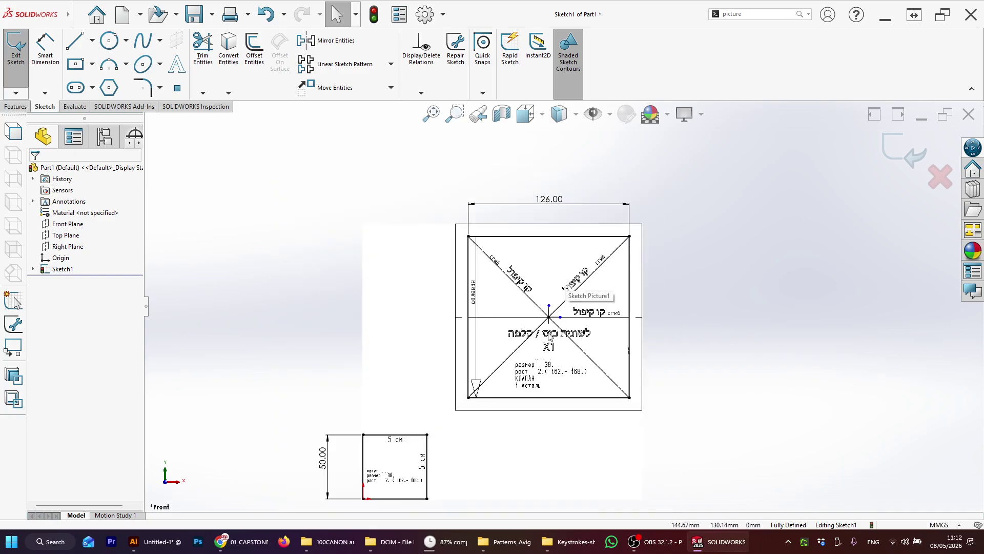
{"action": "scroll", "coordinate": [592, 314], "scroll_direction": "down", "scroll_amount": 1}
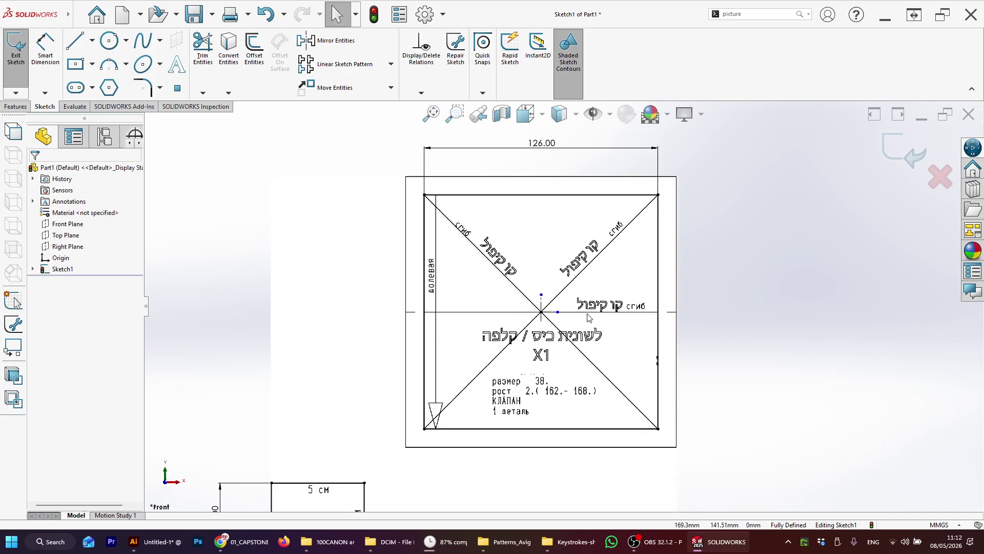
{"action": "right_click", "coordinate": [492, 195]}
{"action": "left_click", "coordinate": [514, 203]}
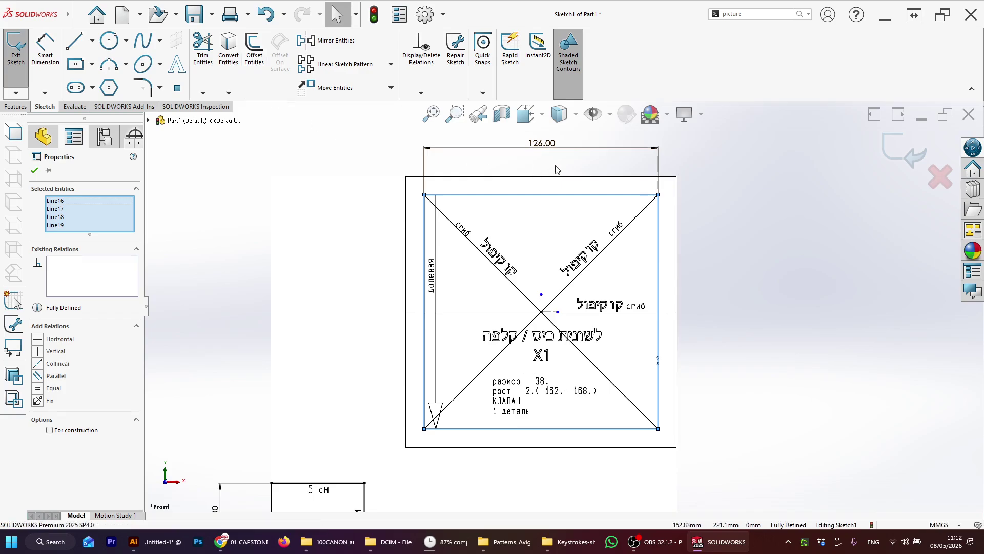
{"action": "left_click", "coordinate": [739, 211]}
{"action": "left_click", "coordinate": [586, 186]}
Offset the center rectangle outward by 10 mm from its upper edge, with Select chain and Add dimensions enabled and Reverse off.
{"action": "left_click", "coordinate": [561, 194]}
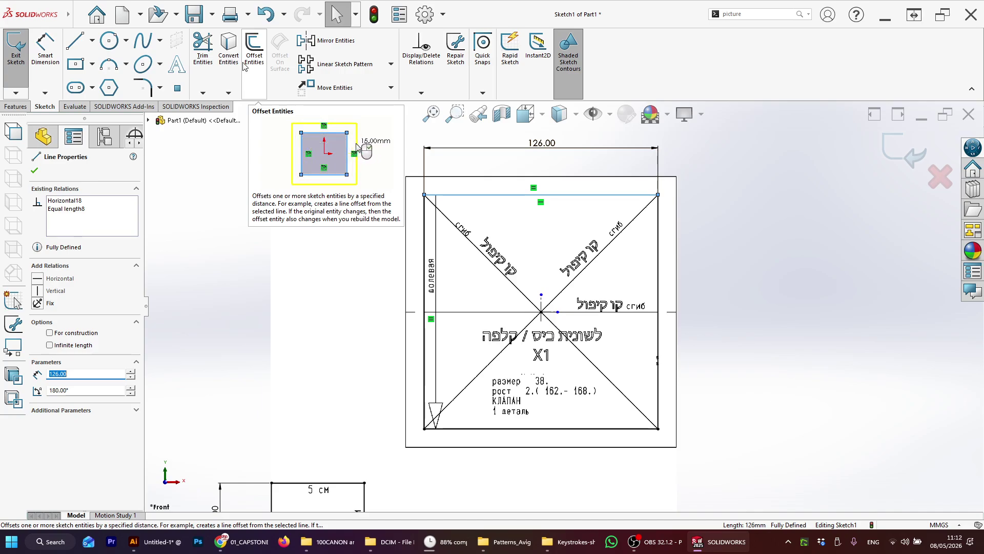
{"action": "left_click", "coordinate": [253, 63]}
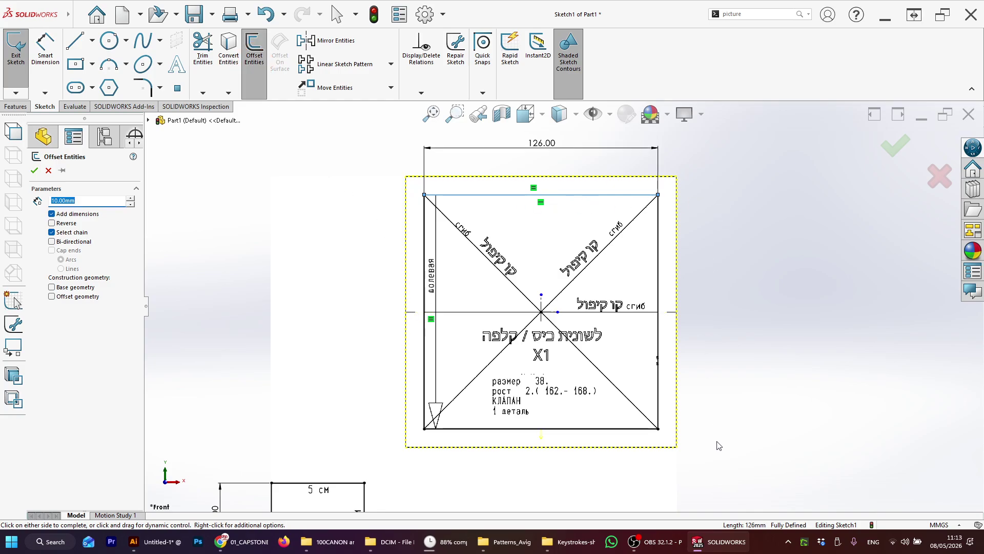
{"action": "scroll", "coordinate": [514, 182], "scroll_direction": "down", "scroll_amount": 5}
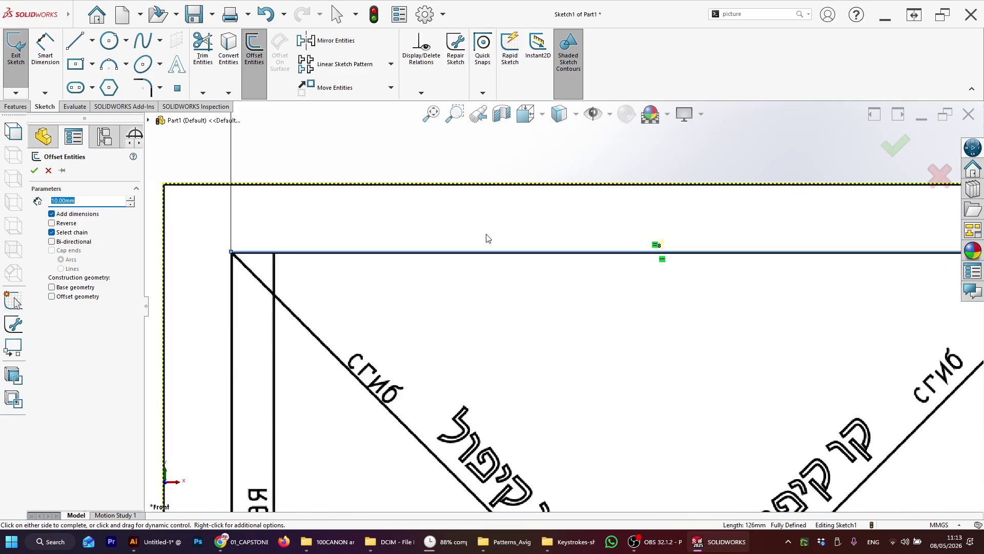
{"action": "scroll", "coordinate": [487, 238], "scroll_direction": "up", "scroll_amount": 2}
{"action": "scroll", "coordinate": [545, 314], "scroll_direction": "up", "scroll_amount": 3}
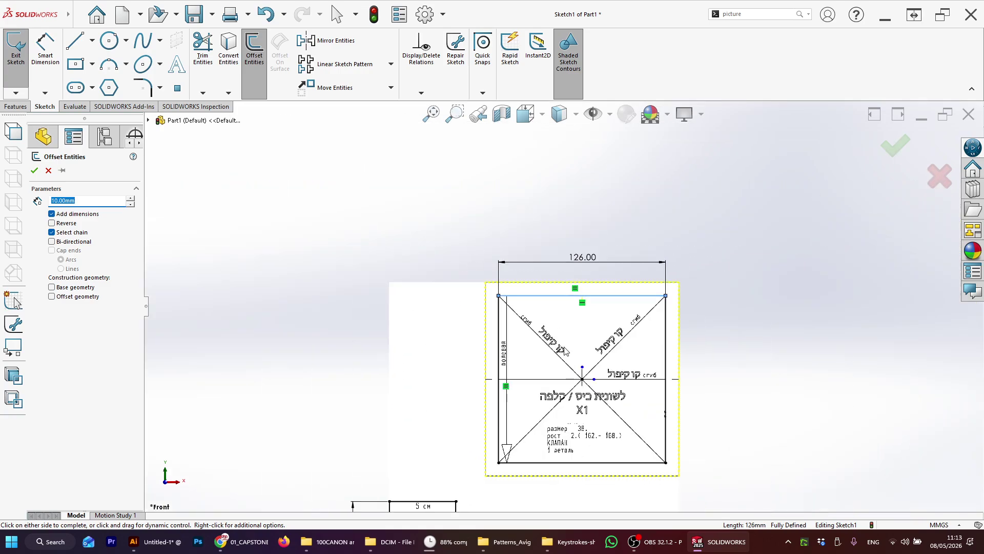
{"action": "scroll", "coordinate": [615, 362], "scroll_direction": "up", "scroll_amount": 2}
{"action": "scroll", "coordinate": [623, 410], "scroll_direction": "down", "scroll_amount": 3}
{"action": "scroll", "coordinate": [579, 287], "scroll_direction": "down", "scroll_amount": 1}
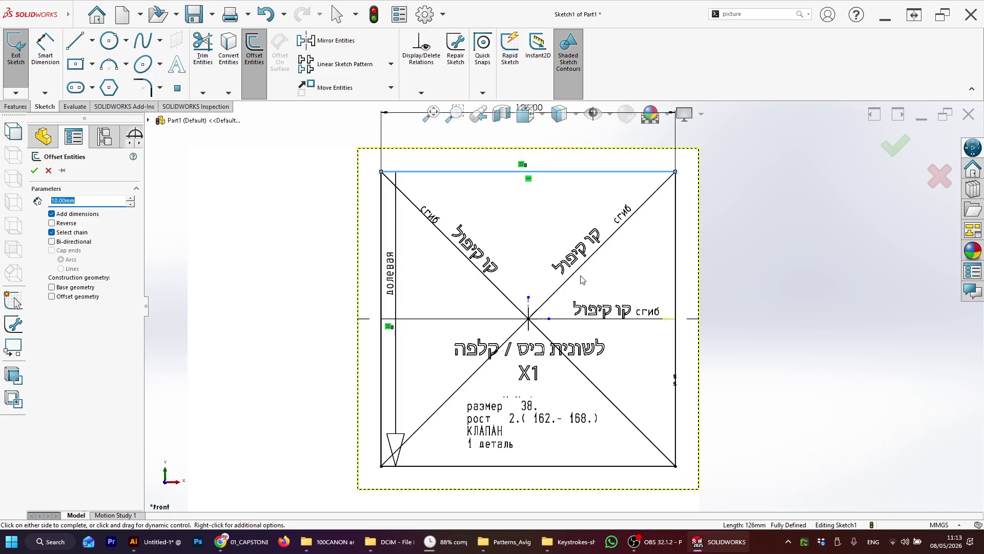
{"action": "scroll", "coordinate": [590, 277], "scroll_direction": "up", "scroll_amount": 1}
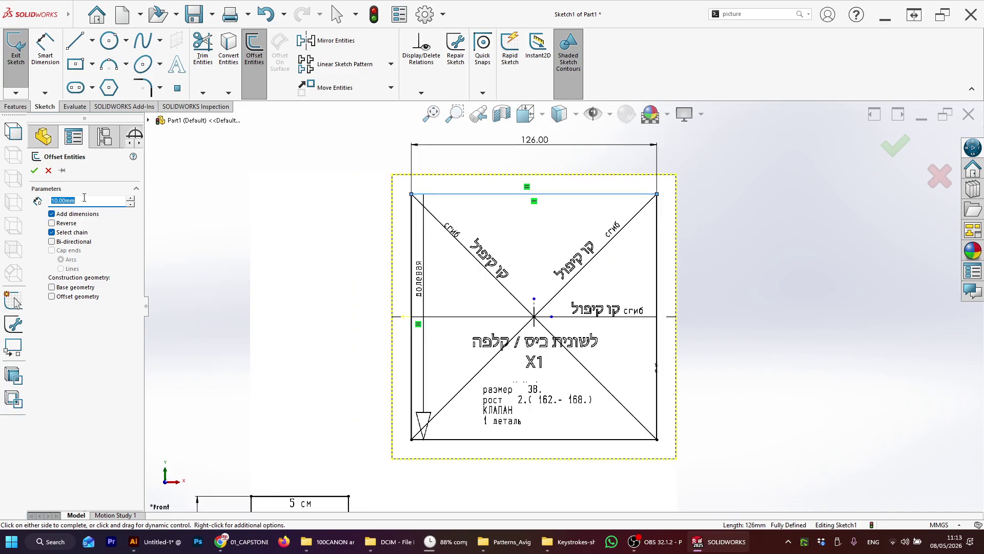
{"action": "left_click", "coordinate": [51, 234]}
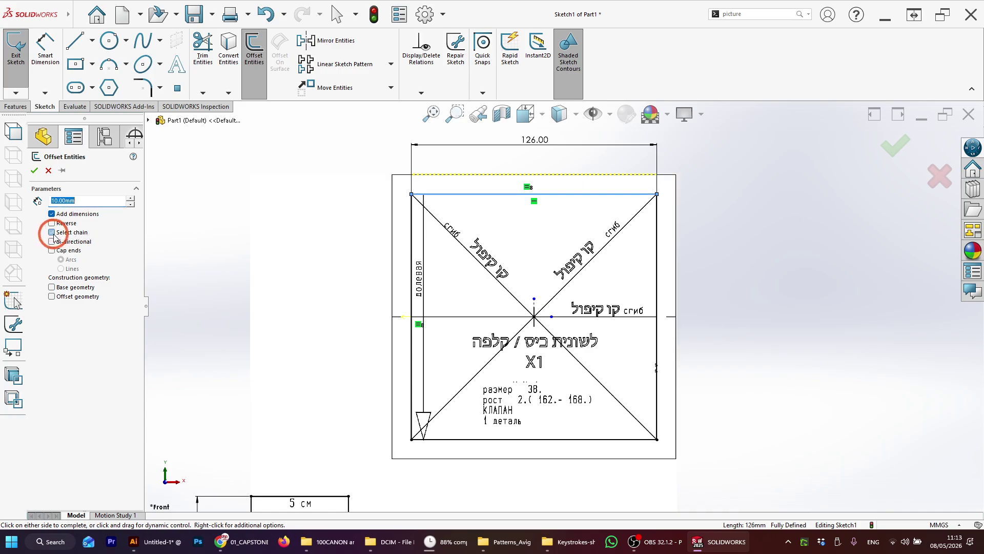
{"action": "left_click", "coordinate": [51, 234]}
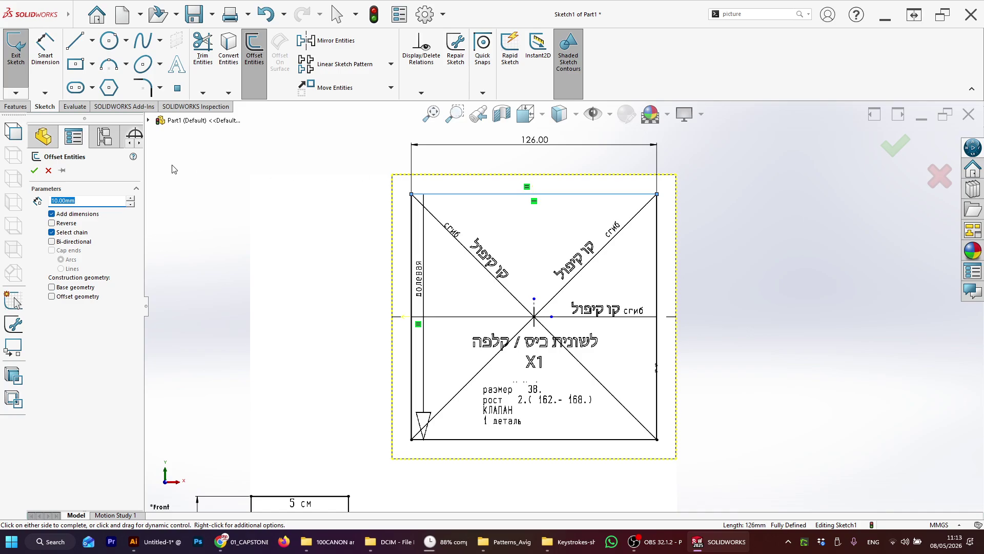
{"action": "left_click", "coordinate": [52, 224]}
{"action": "left_click", "coordinate": [51, 224]}
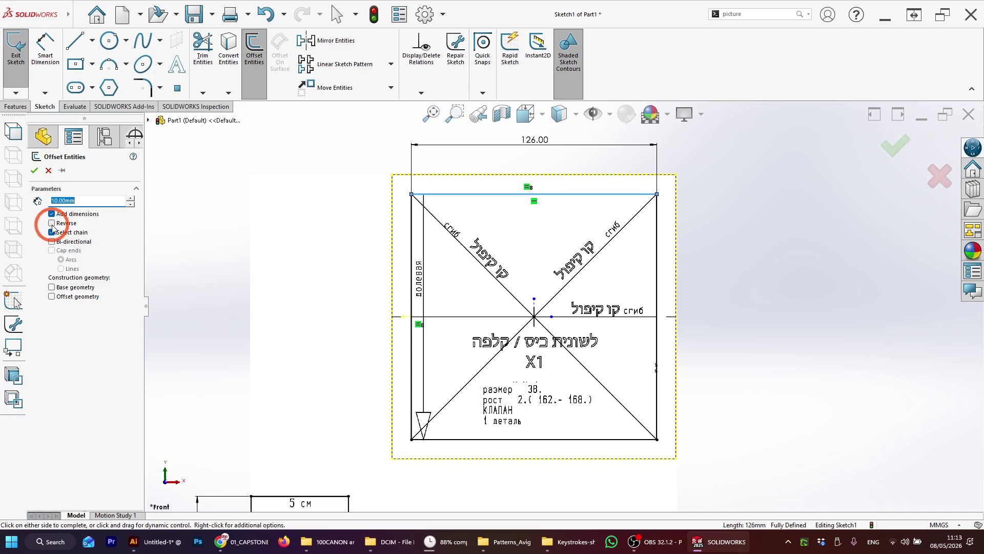
{"action": "left_click", "coordinate": [35, 170]}
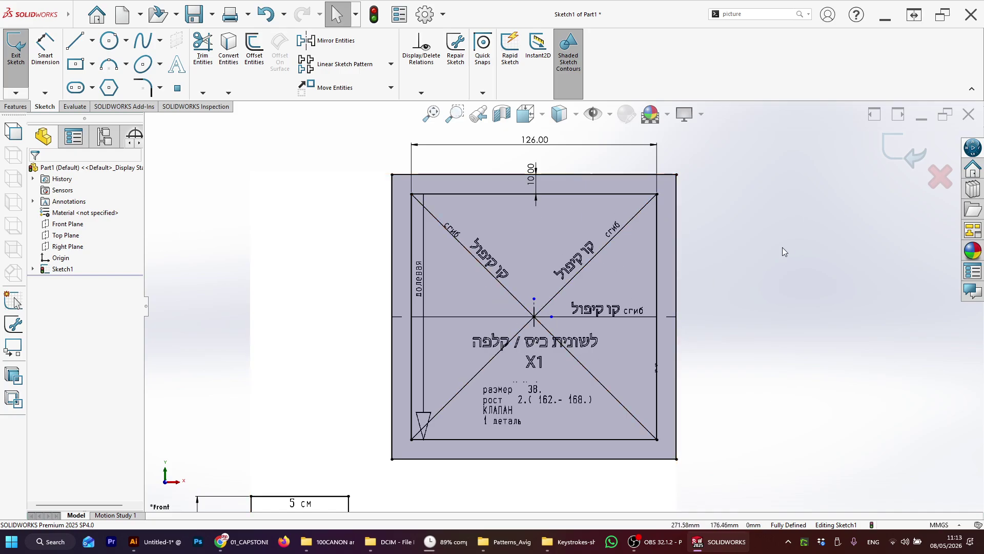
Exit the sketch containing the traced pattern outline and the 5 cm reference square.
{"action": "scroll", "coordinate": [746, 325], "scroll_direction": "up", "scroll_amount": 6}
{"action": "scroll", "coordinate": [581, 337], "scroll_direction": "down", "scroll_amount": 2}
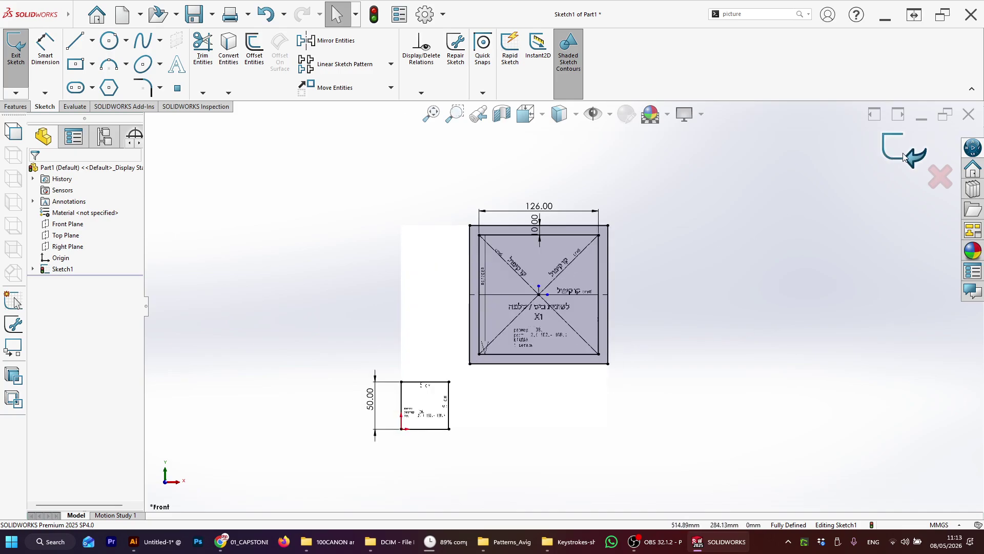
{"action": "left_click", "coordinate": [904, 157]}
{"action": "scroll", "coordinate": [531, 307], "scroll_direction": "down", "scroll_amount": 2}
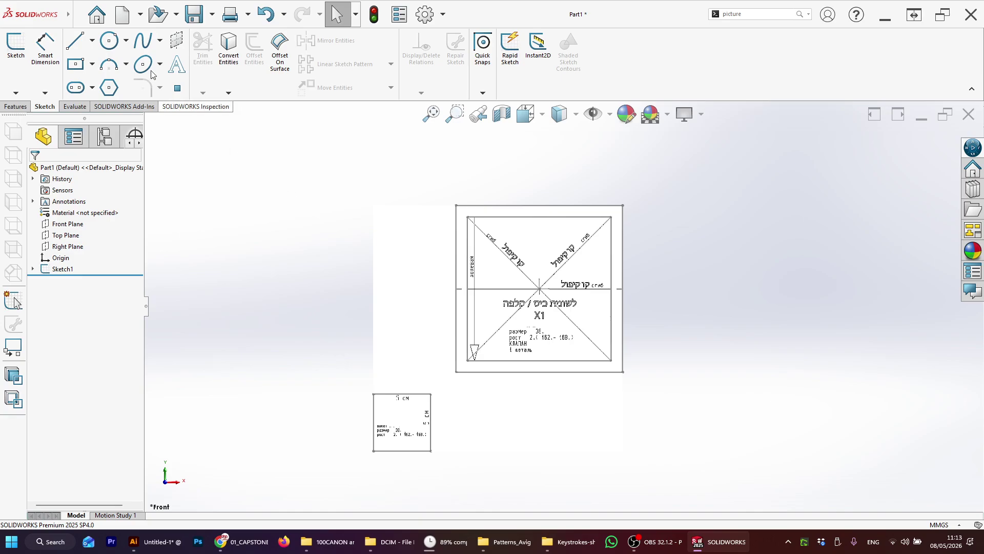
Save the part in the Downloads folder as a SOLIDWORKS Part named Jacket_Pattern_1.
{"action": "left_click", "coordinate": [78, 14]}
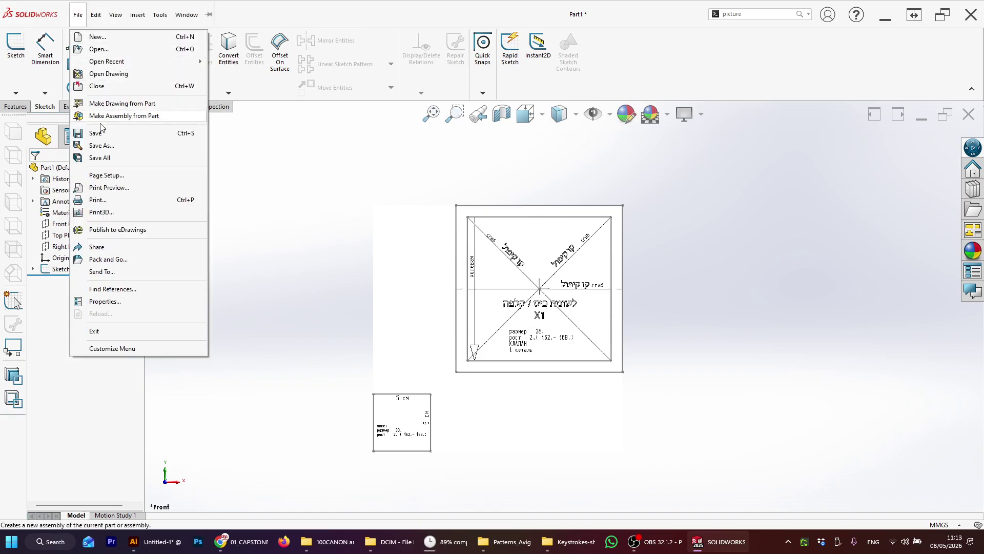
{"action": "left_click", "coordinate": [218, 128]}
{"action": "left_click", "coordinate": [193, 9]}
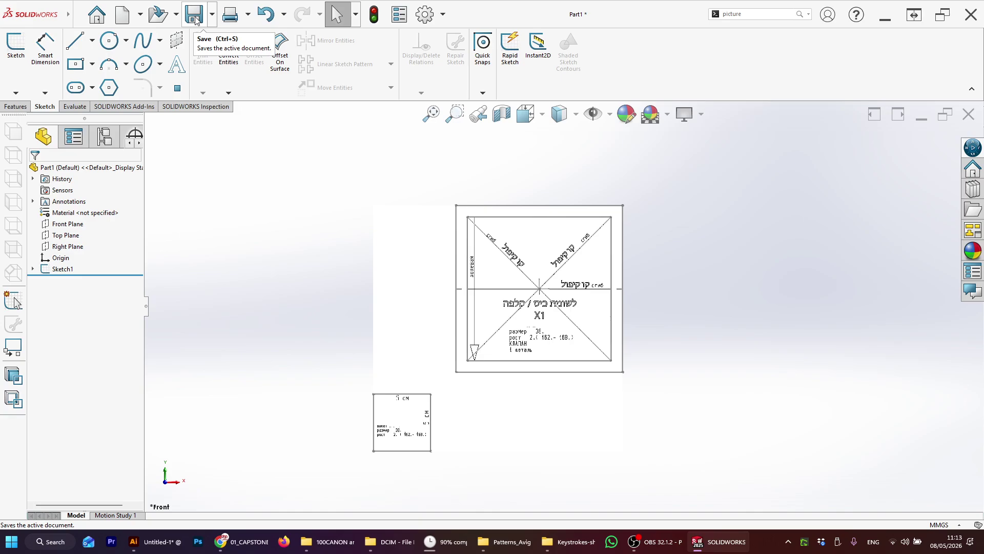
{"action": "left_click", "coordinate": [195, 20]}
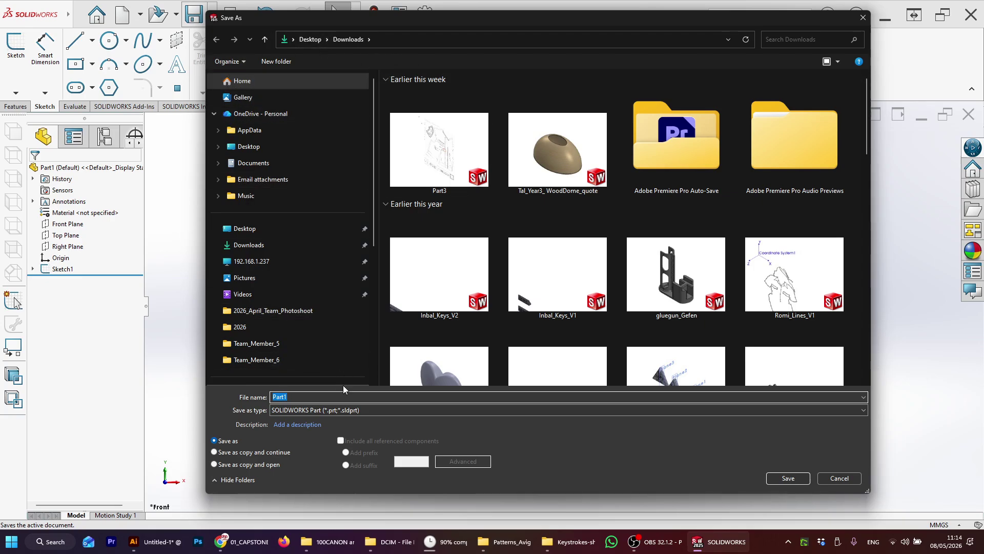
{"action": "type", "text": "Kacket_PAtt"}
{"action": "key", "text": "BackSpace"}
{"action": "key", "text": "BackSpace"}
{"action": "key", "text": "BackSpace"}
{"action": "type", "text": "attern_1"}
{"action": "key", "text": "BackSpace"}
{"action": "type", "text": "J"}
{"action": "left_click", "coordinate": [788, 477]}
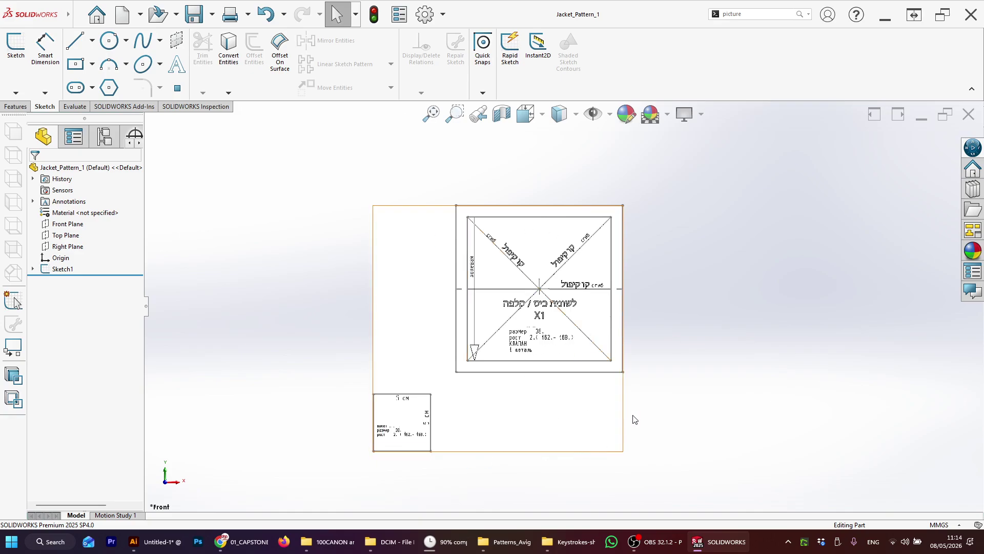
Review the file formats available when saving Jacket_Pattern_1 under another type, and cancel the save.
{"action": "scroll", "coordinate": [593, 381], "scroll_direction": "up", "scroll_amount": 3}
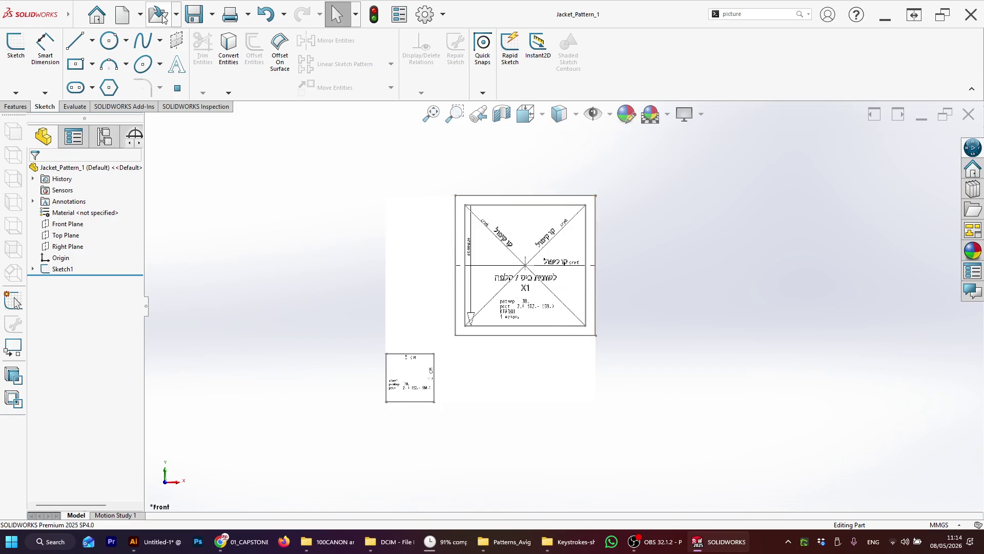
{"action": "left_click", "coordinate": [244, 153]}
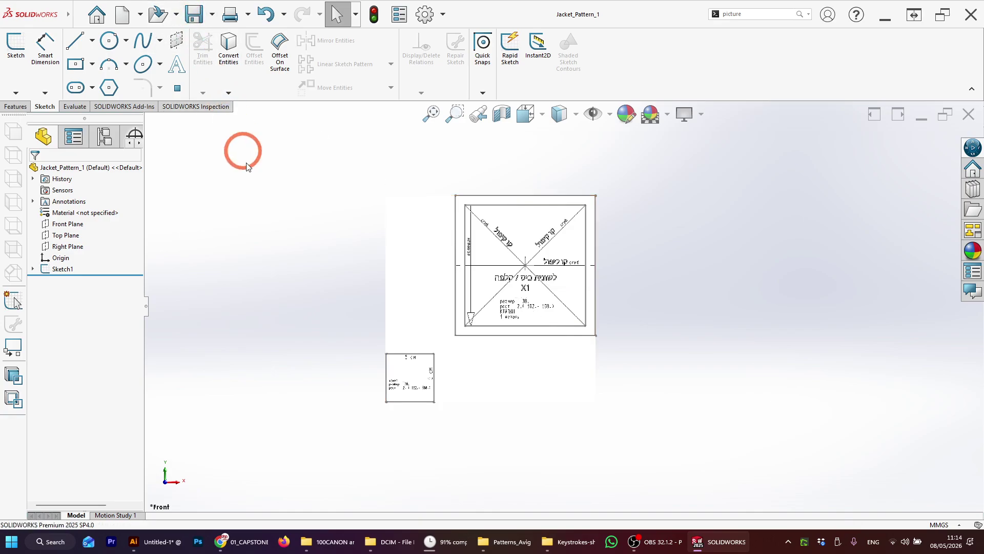
{"action": "left_click", "coordinate": [212, 14]}
{"action": "left_click", "coordinate": [213, 46]}
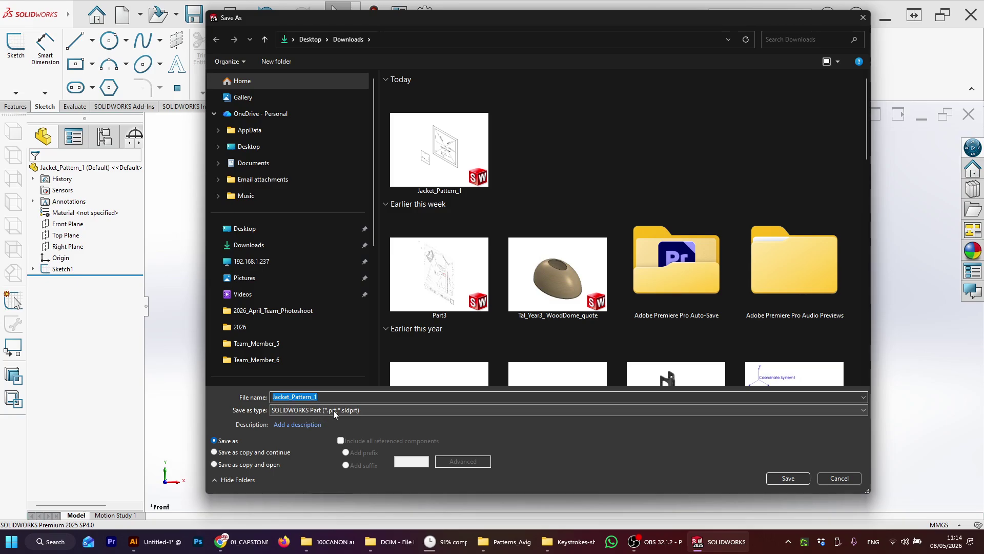
{"action": "left_click", "coordinate": [322, 412]}
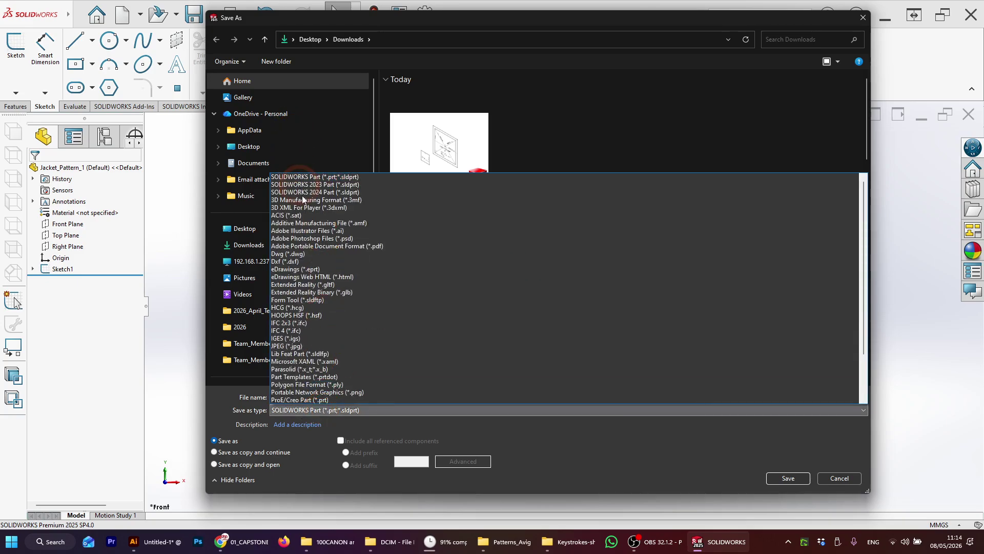
{"action": "left_click", "coordinate": [326, 416]}
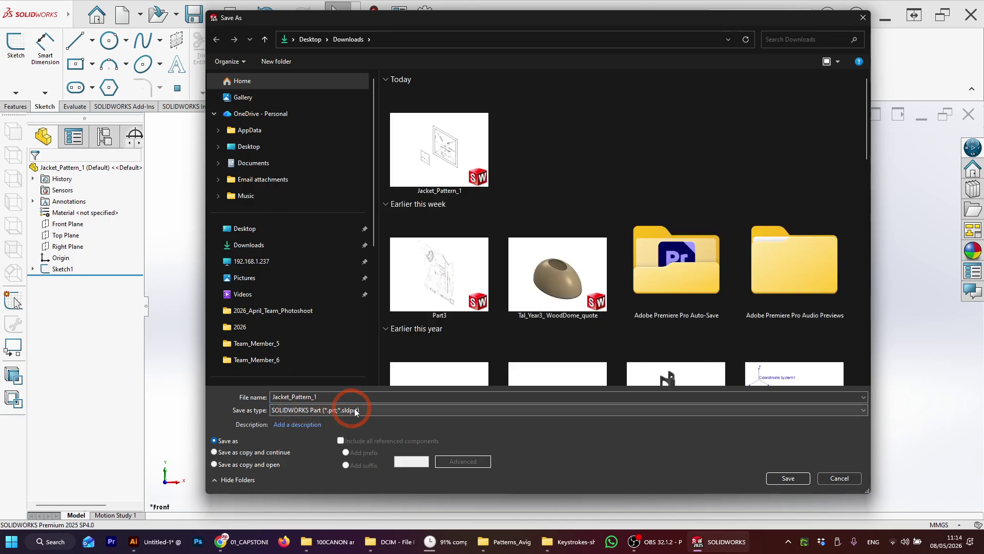
{"action": "left_click", "coordinate": [826, 478]}
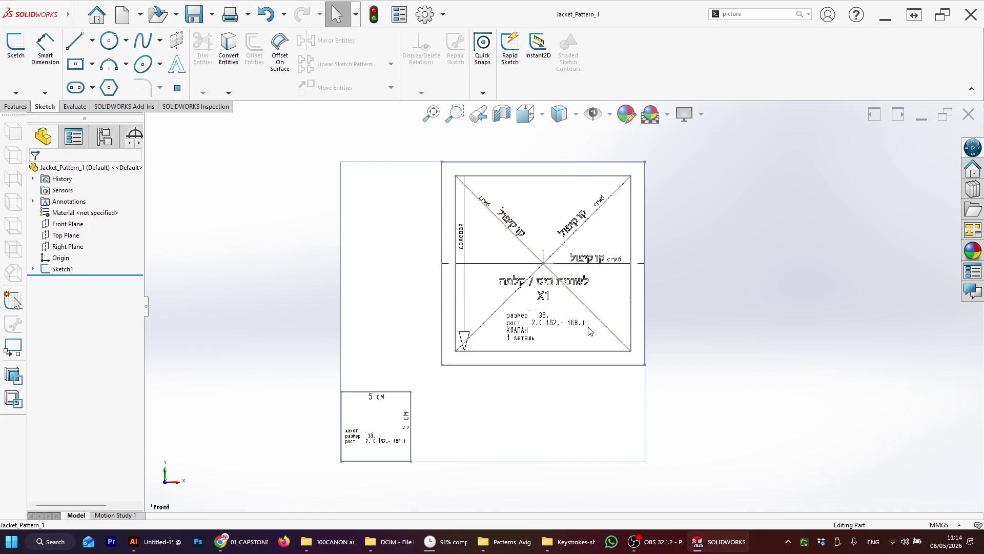
{"action": "left_click", "coordinate": [701, 334]}
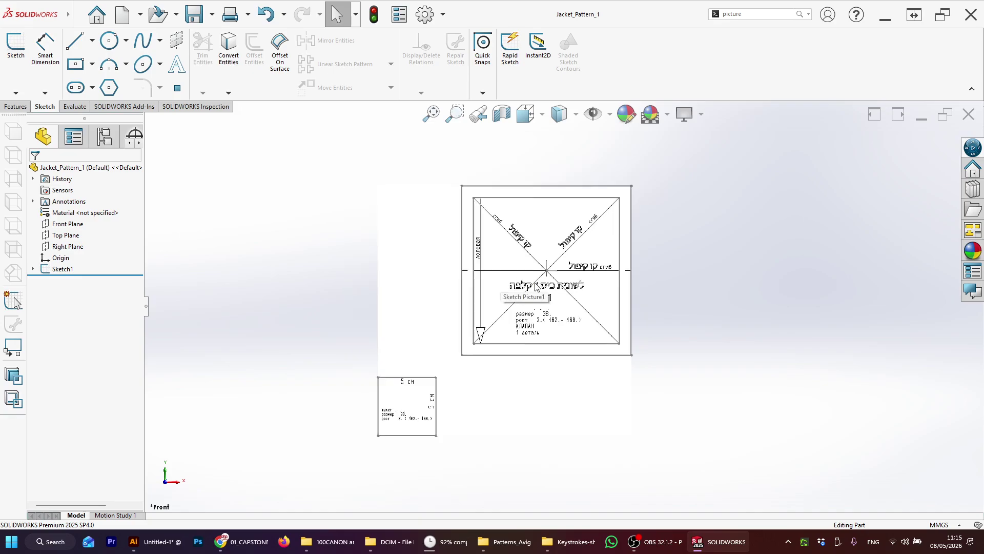
{"action": "left_click_drag", "start_coordinate": [501, 286], "coordinate": [508, 291]}
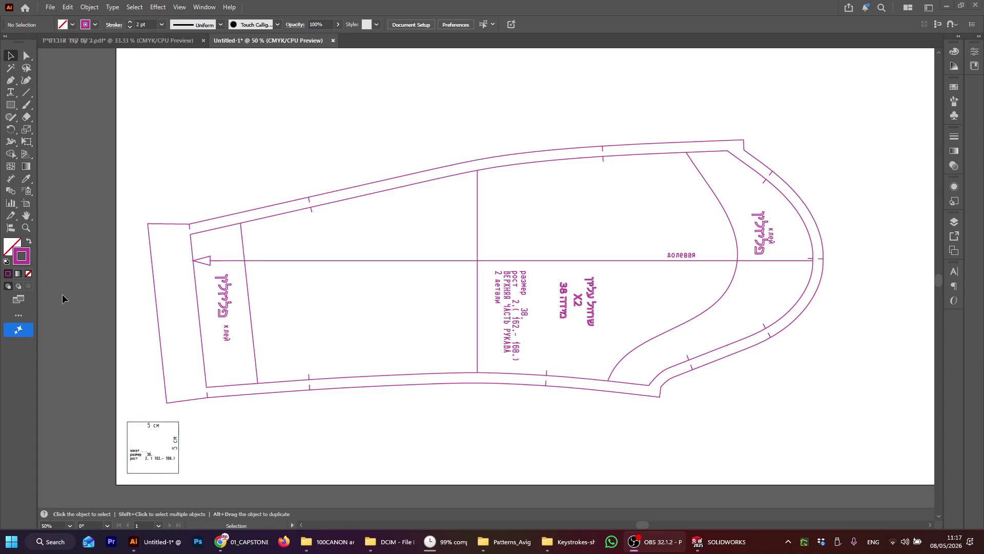
In Illustrator, resize Artboard 1 so its lower-left corner meets the 5 cm reference square and its upper-right corner closely frames the sleeve pattern.
{"action": "left_click", "coordinate": [26, 206]}
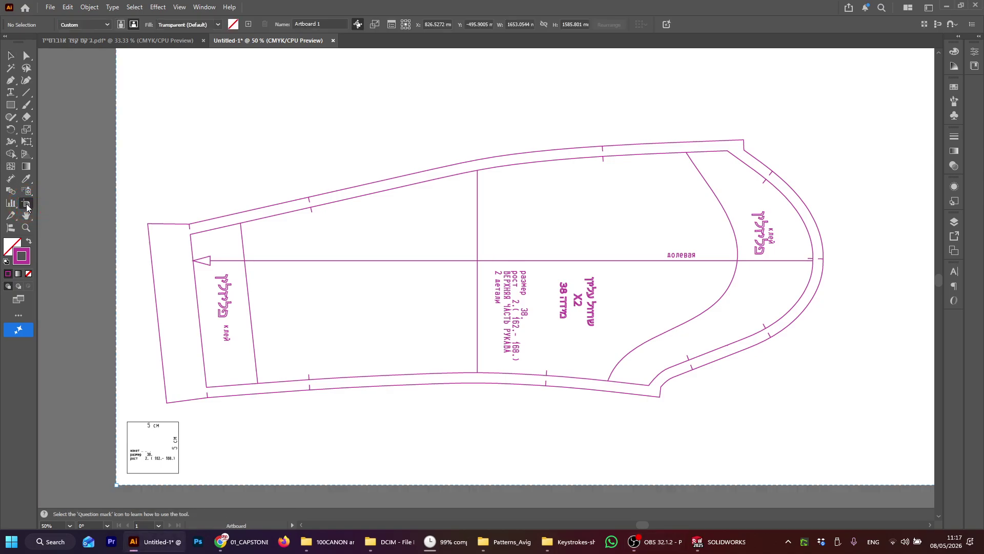
{"action": "left_click_drag", "start_coordinate": [117, 484], "coordinate": [127, 473]}
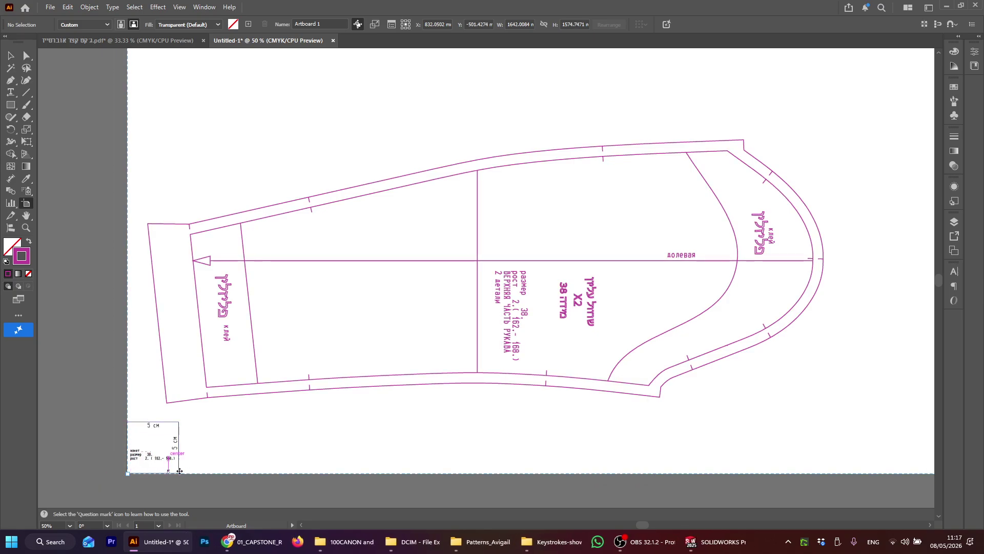
{"action": "left_click_drag", "start_coordinate": [466, 275], "coordinate": [424, 341]}
{"action": "left_click", "coordinate": [472, 294], "text": "ctrl+alt"}
{"action": "left_click", "coordinate": [472, 295], "text": "ctrl+alt"}
{"action": "left_click_drag", "start_coordinate": [471, 296], "coordinate": [322, 403]}
{"action": "left_click", "coordinate": [456, 307], "text": "ctrl+alt"}
{"action": "left_click", "coordinate": [456, 307], "text": "ctrl+alt"}
{"action": "left_click", "coordinate": [456, 307], "text": "ctrl+alt"}
{"action": "left_click_drag", "start_coordinate": [506, 245], "coordinate": [461, 333]}
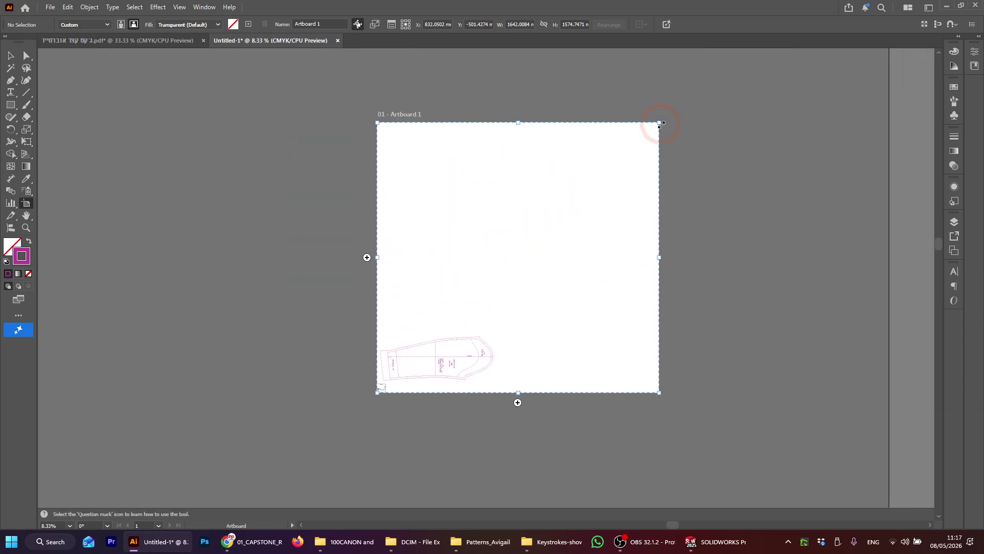
{"action": "left_click_drag", "start_coordinate": [661, 123], "coordinate": [499, 334]}
{"action": "left_click", "coordinate": [462, 364], "text": "ctrl"}
{"action": "left_click", "coordinate": [460, 265], "text": "ctrl"}
{"action": "left_click", "coordinate": [460, 264], "text": "ctrl"}
{"action": "left_click", "coordinate": [460, 265], "text": "ctrl"}
{"action": "left_click_drag", "start_coordinate": [531, 297], "coordinate": [475, 265]}
{"action": "left_click", "coordinate": [496, 287], "text": "ctrl"}
{"action": "key", "text": "v"}
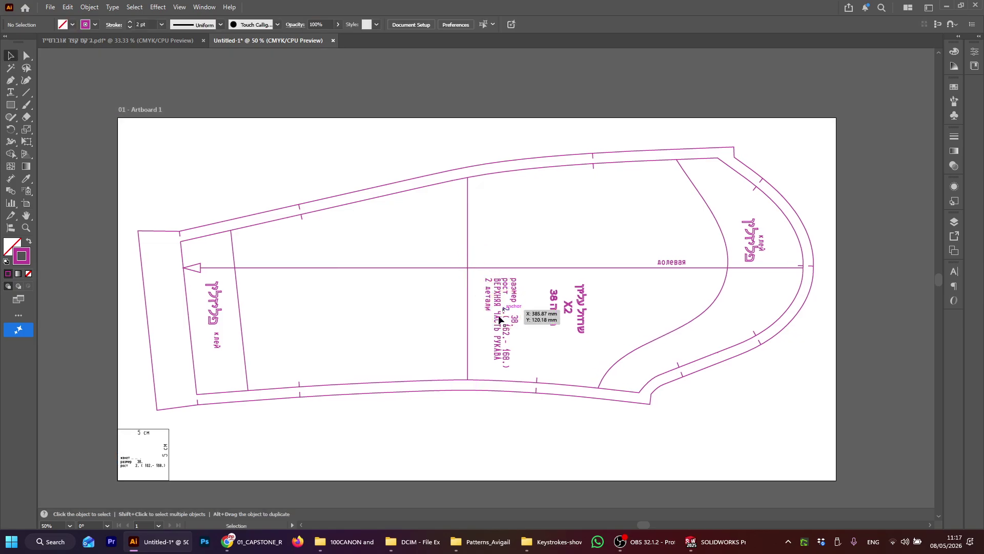
{"action": "left_click_drag", "start_coordinate": [499, 321], "coordinate": [513, 308]}
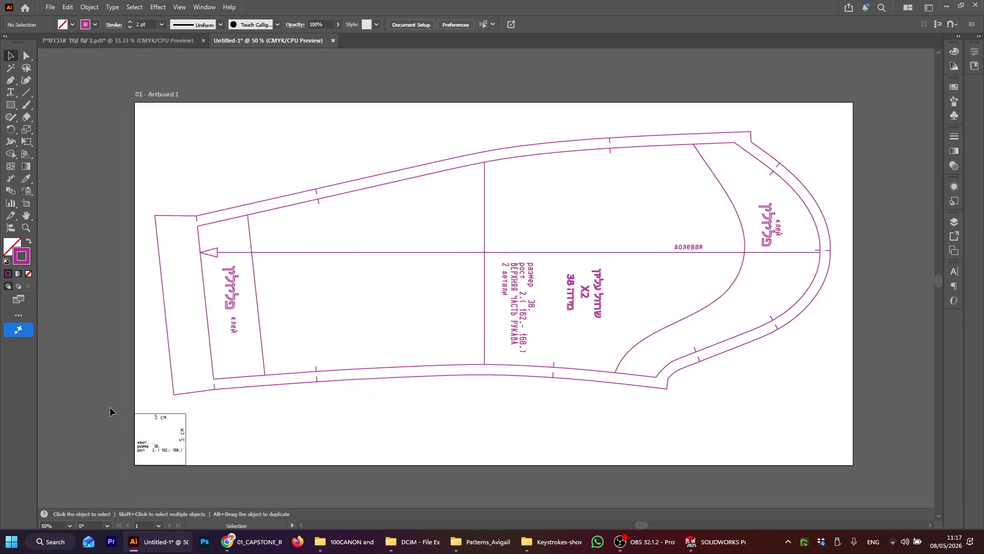
Check the width and height of the 5 cm reference square in its transform values.
{"action": "left_click_drag", "start_coordinate": [136, 427], "coordinate": [218, 466]}
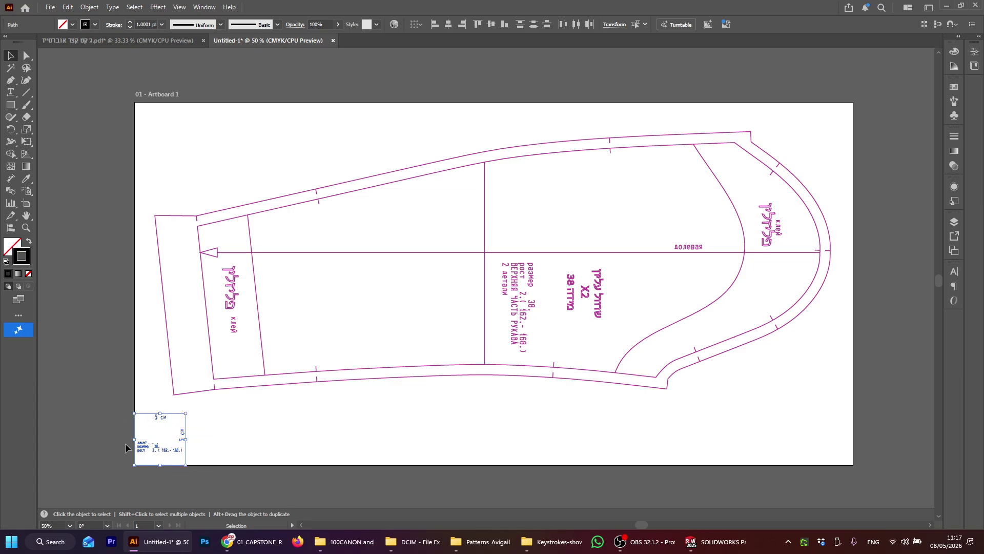
{"action": "left_click", "coordinate": [614, 24]}
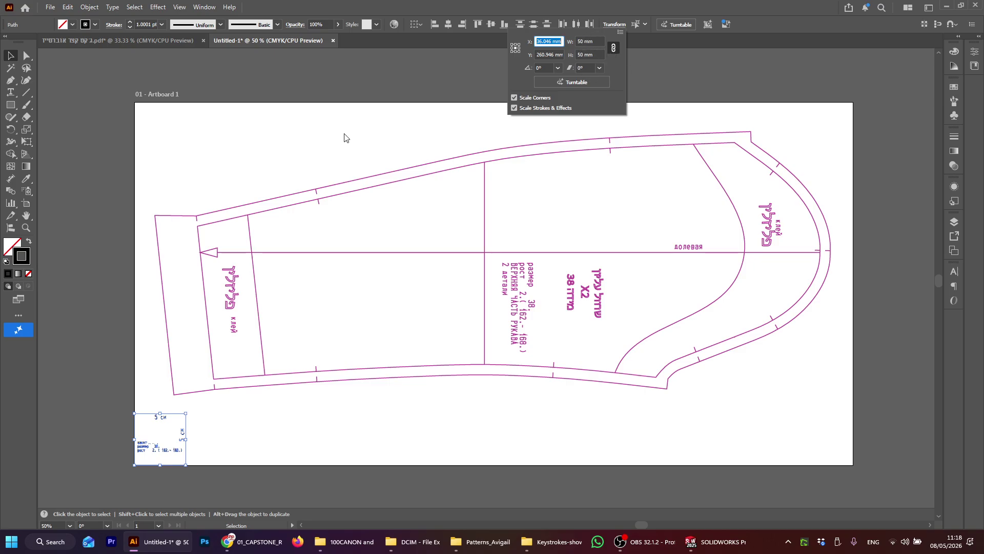
{"action": "left_click", "coordinate": [134, 94]}
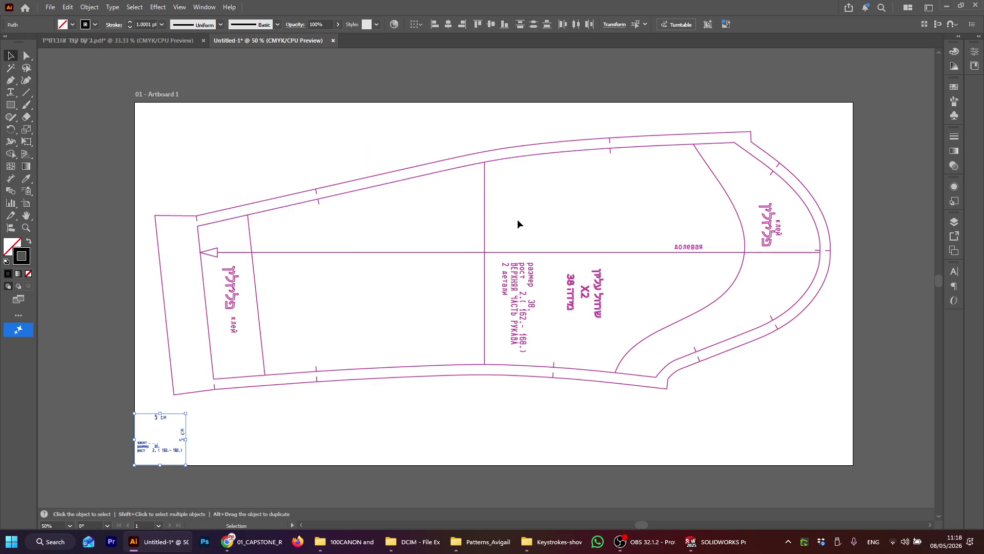
Start a Save for Web export of the sleeve pattern and enable Clip to Artboard.
{"action": "key", "text": "ctrl+alt+shift+s"}
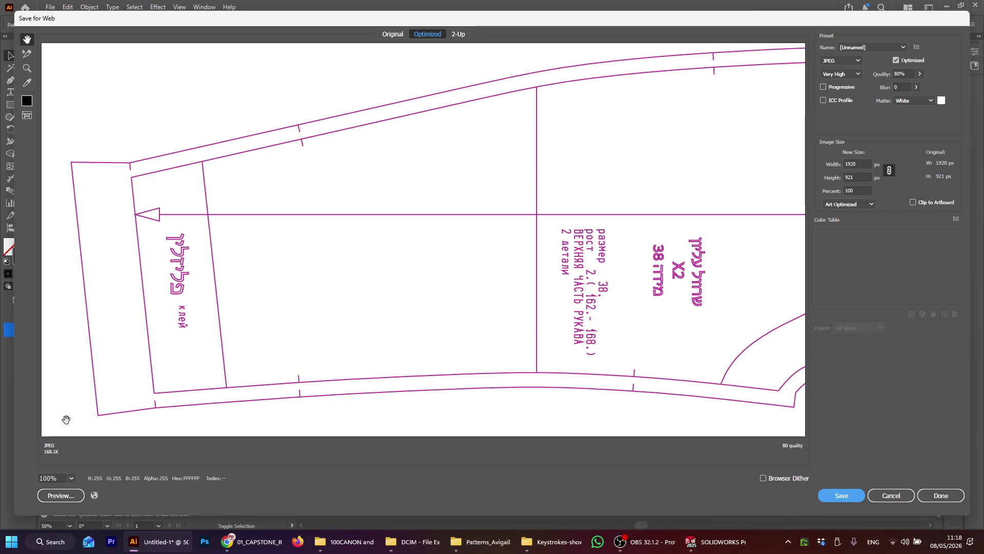
{"action": "key", "text": "ctrl+minus"}
{"action": "key", "text": "Return"}
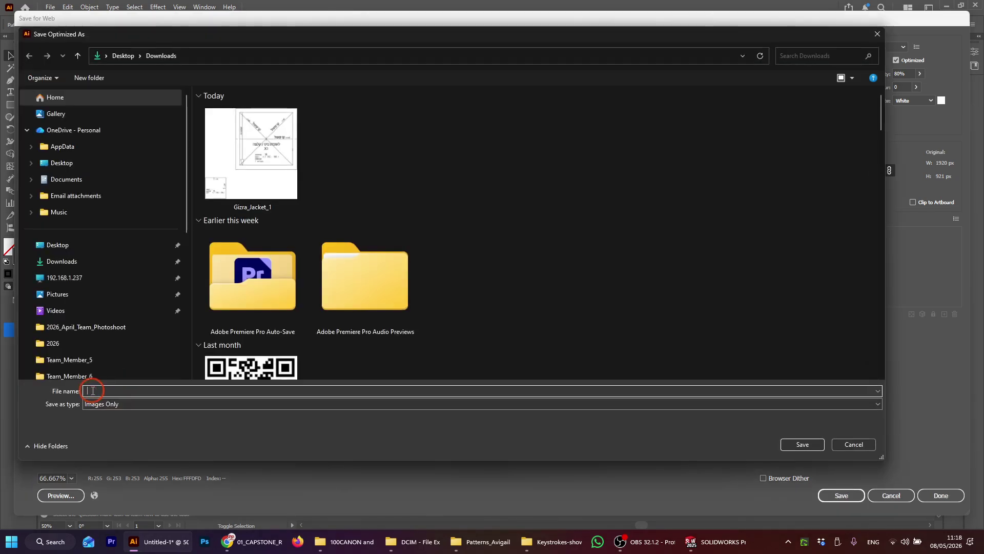
{"action": "key", "text": "Escape"}
{"action": "key", "text": "ctrl+space"}
{"action": "left_click", "coordinate": [111, 391], "text": "ctrl"}
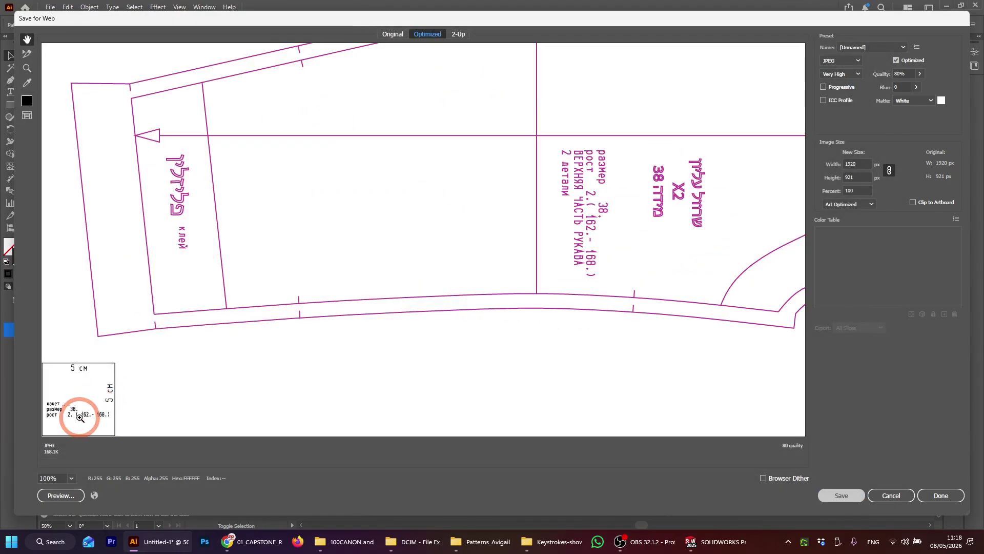
{"action": "left_click", "coordinate": [78, 419], "text": "ctrl"}
{"action": "key", "text": "Escape"}
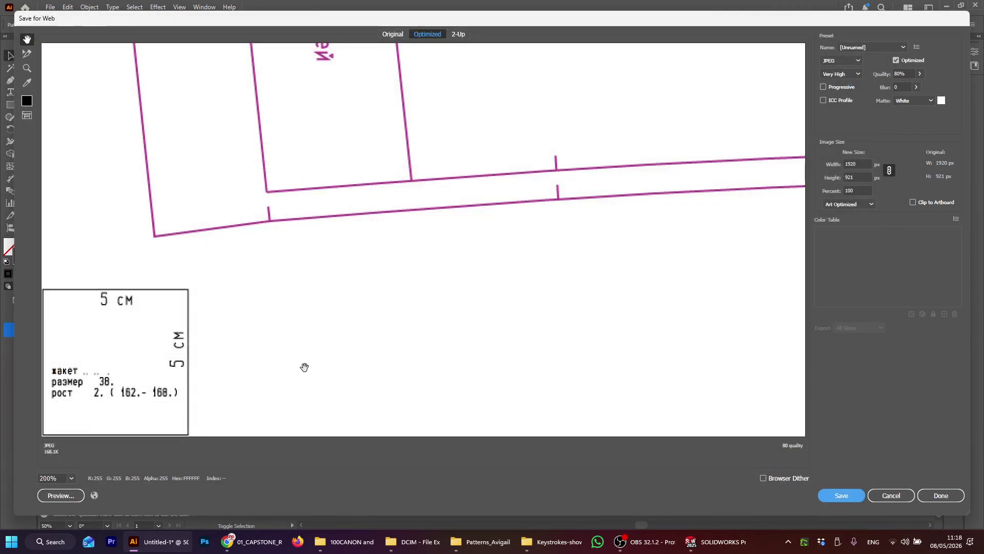
{"action": "left_click", "coordinate": [913, 203]}
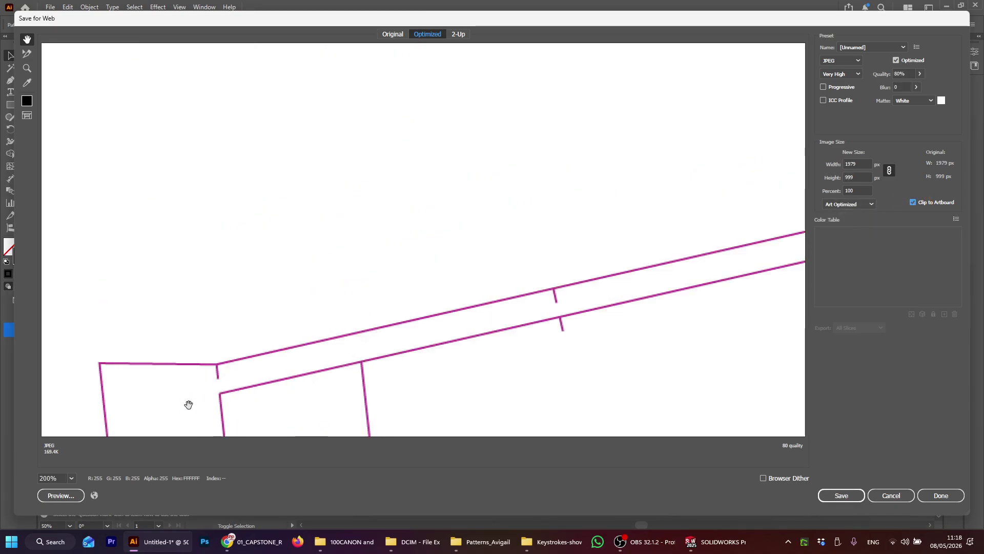
Examine the export preview around the 5 cm reference square and the sleeve outline to judge how the artboard clipping frames them.
{"action": "left_click_drag", "start_coordinate": [188, 405], "coordinate": [377, 153]}
{"action": "left_click_drag", "start_coordinate": [161, 435], "coordinate": [323, 133]}
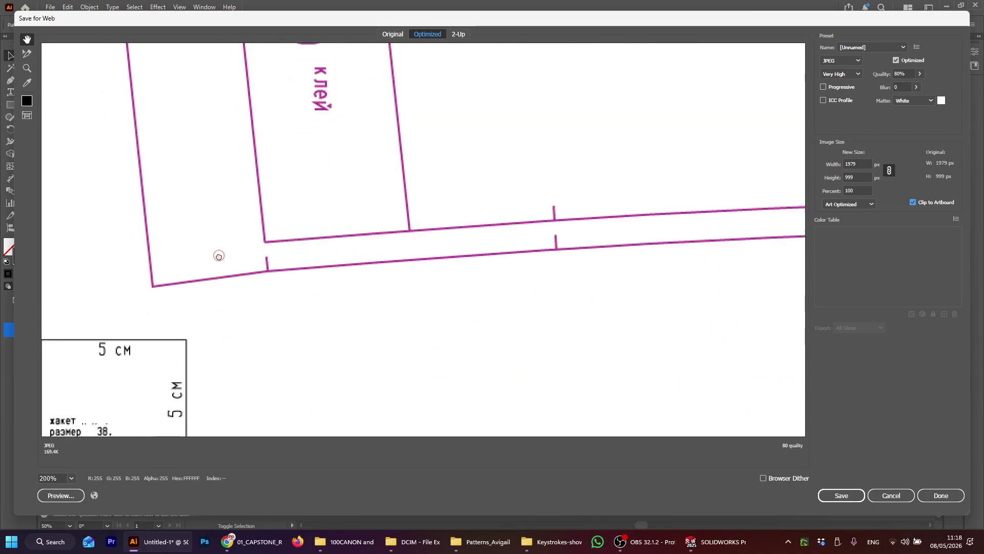
{"action": "left_click_drag", "start_coordinate": [217, 255], "coordinate": [310, 14]}
{"action": "key", "text": "space"}
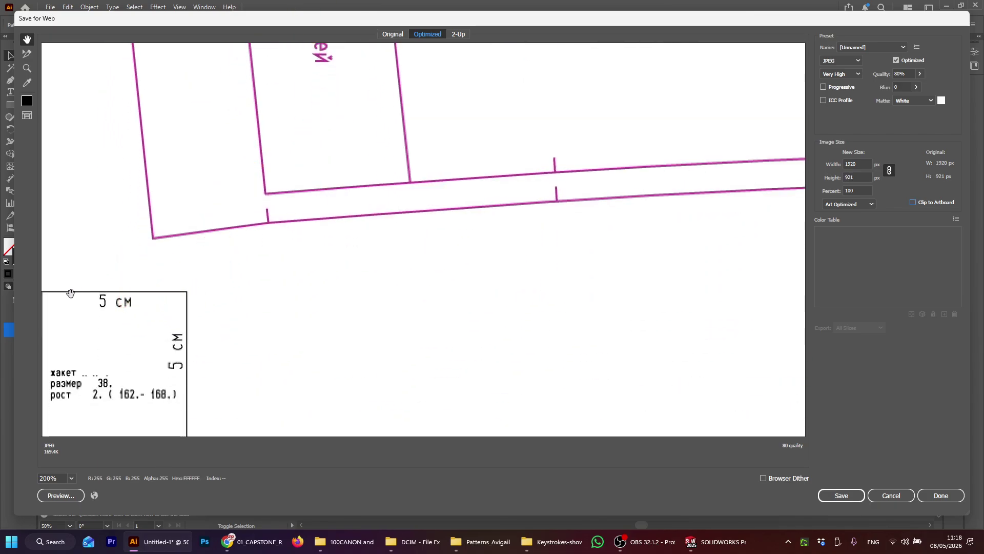
{"action": "left_click", "coordinate": [140, 370], "text": "alt"}
{"action": "left_click", "coordinate": [140, 370], "text": "alt"}
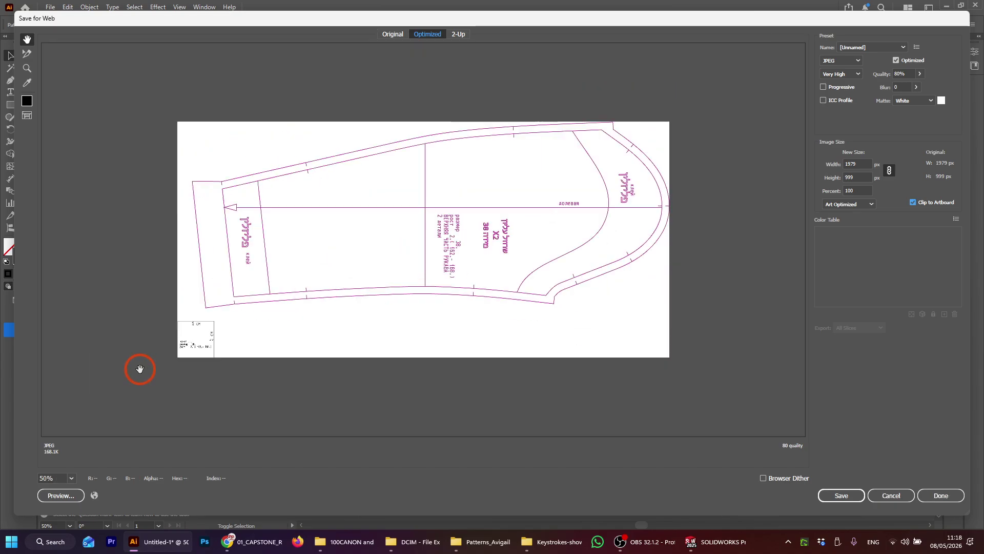
{"action": "left_click", "coordinate": [154, 349]}
{"action": "left_click", "coordinate": [161, 364]}
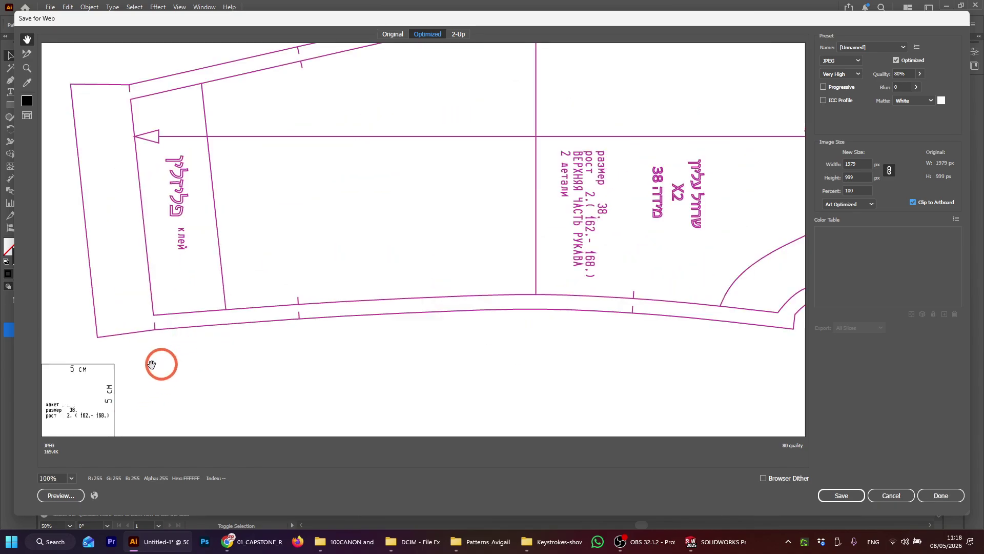
{"action": "left_click", "coordinate": [57, 363]}
{"action": "left_click", "coordinate": [55, 410]}
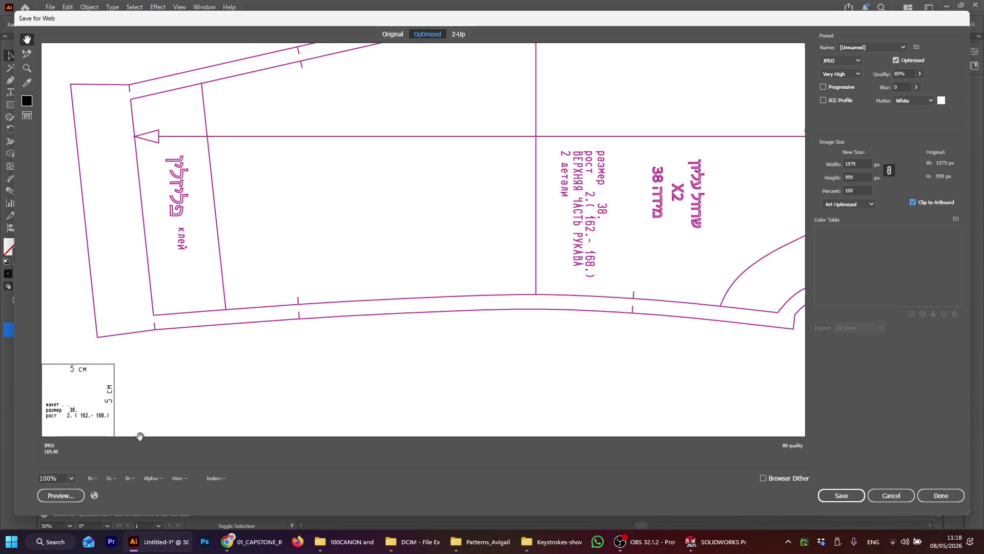
{"action": "key", "text": "alt"}
{"action": "left_click", "coordinate": [316, 250], "text": "alt"}
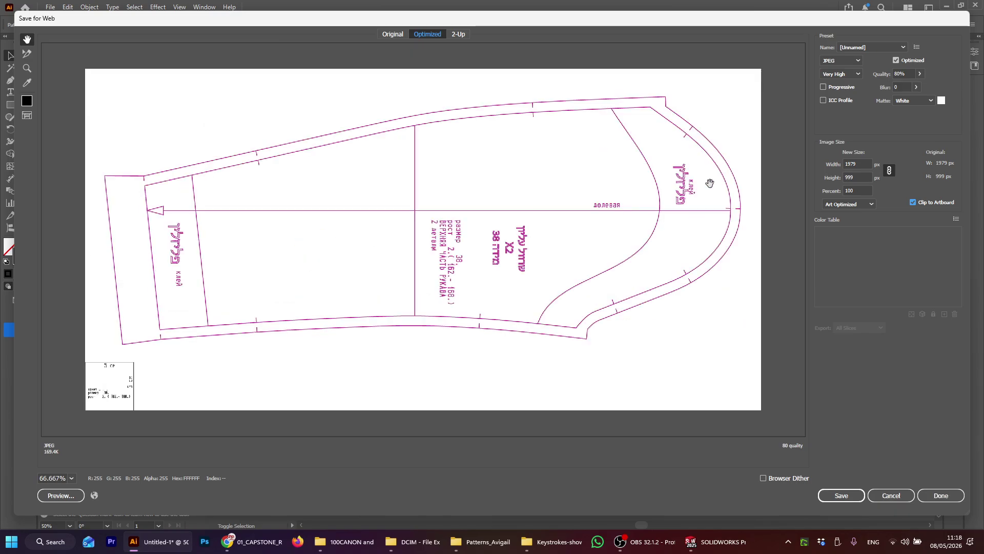
Set the exported image's width to 2500 px with the proportions linked.
{"action": "left_click", "coordinate": [840, 169]}
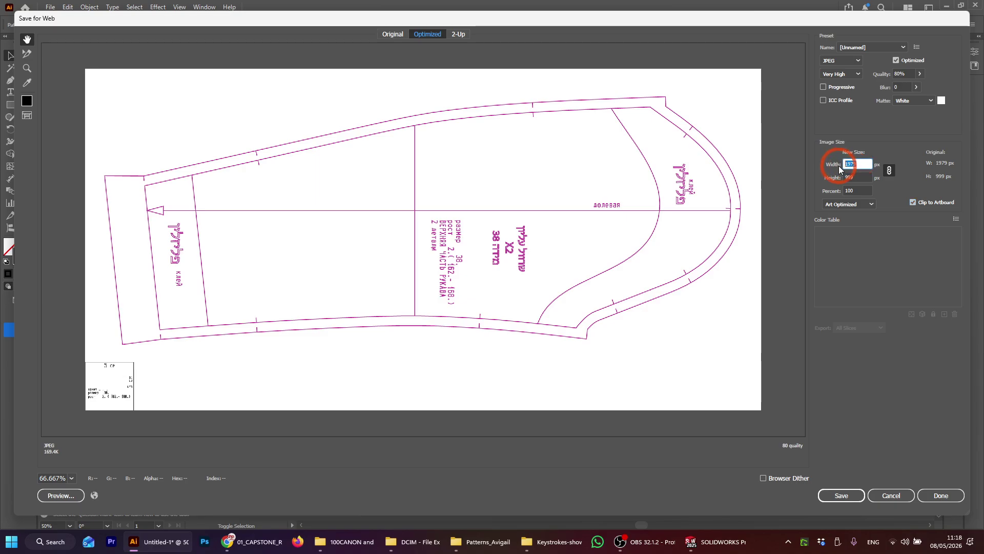
{"action": "type", "text": "2500"}
{"action": "key", "text": "Tab"}
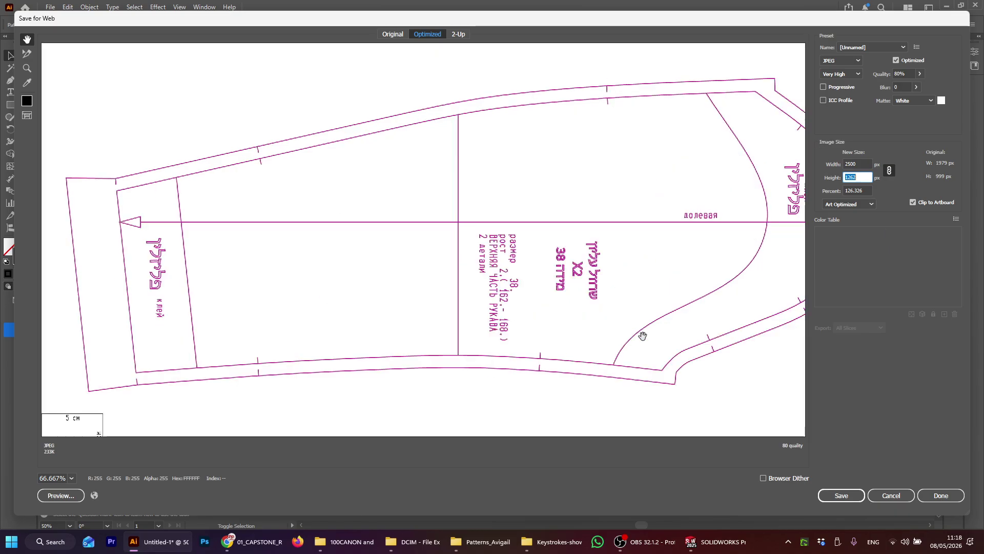
Save the optimized JPEG in the Downloads folder as Gizra_Jacket_2, and deselect the reference square.
{"action": "left_click", "coordinate": [847, 497]}
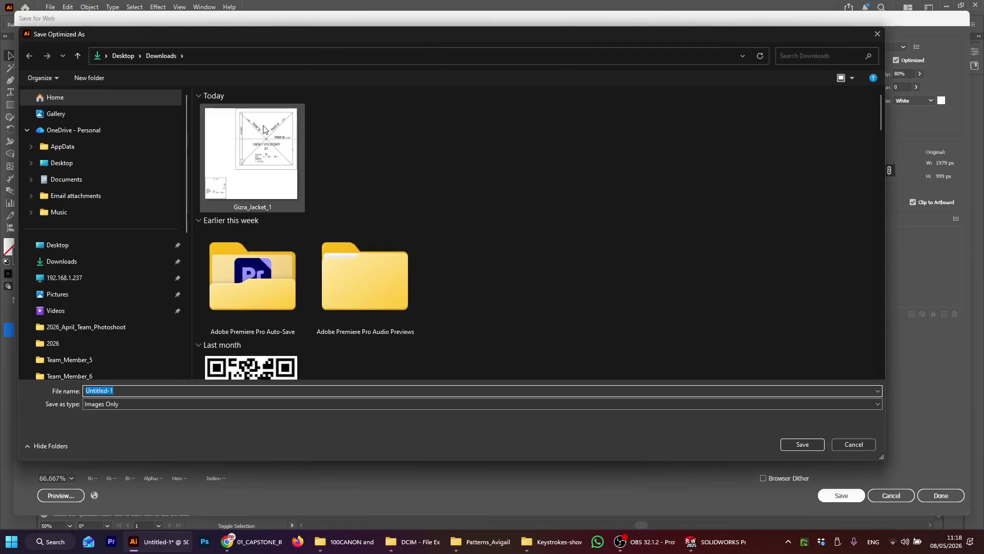
{"action": "left_click", "coordinate": [252, 180]}
{"action": "left_click", "coordinate": [131, 392]}
{"action": "left_click", "coordinate": [132, 391]}
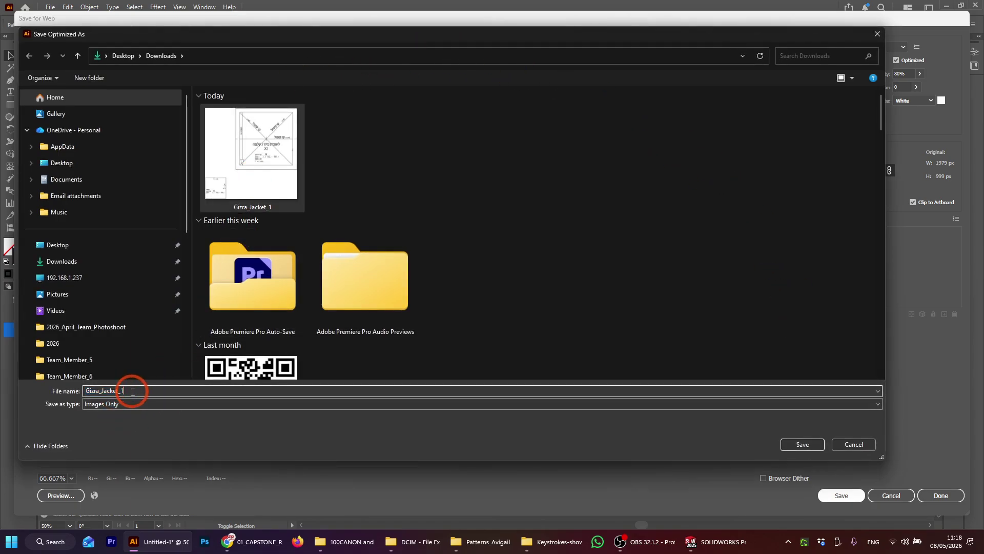
{"action": "key", "text": "BackSpace"}
{"action": "type", "text": "2"}
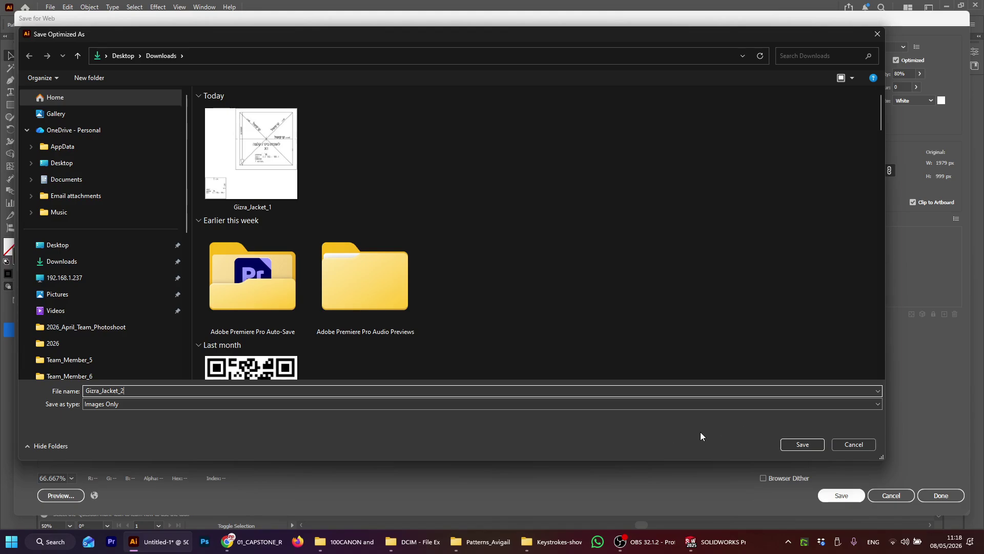
{"action": "left_click", "coordinate": [818, 445]}
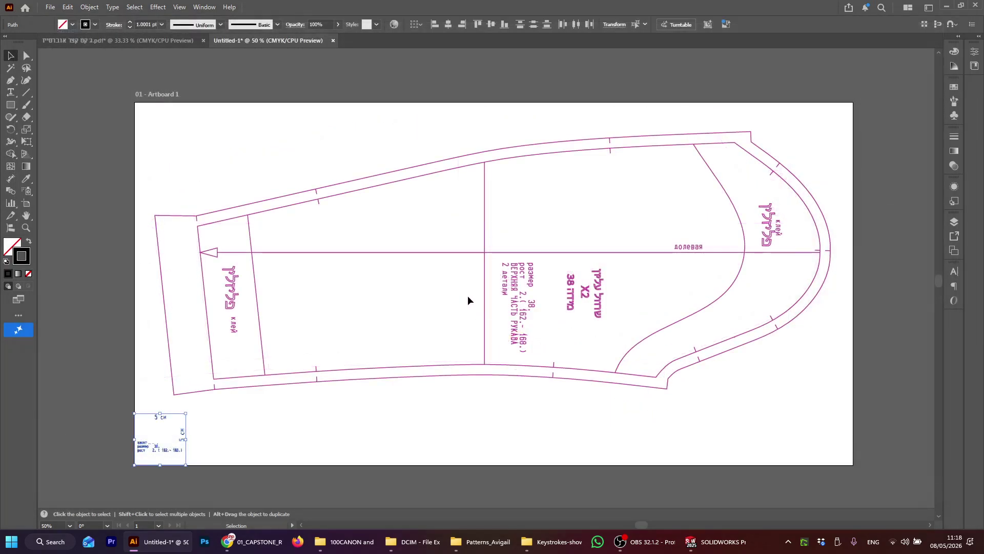
{"action": "left_click", "coordinate": [125, 271]}
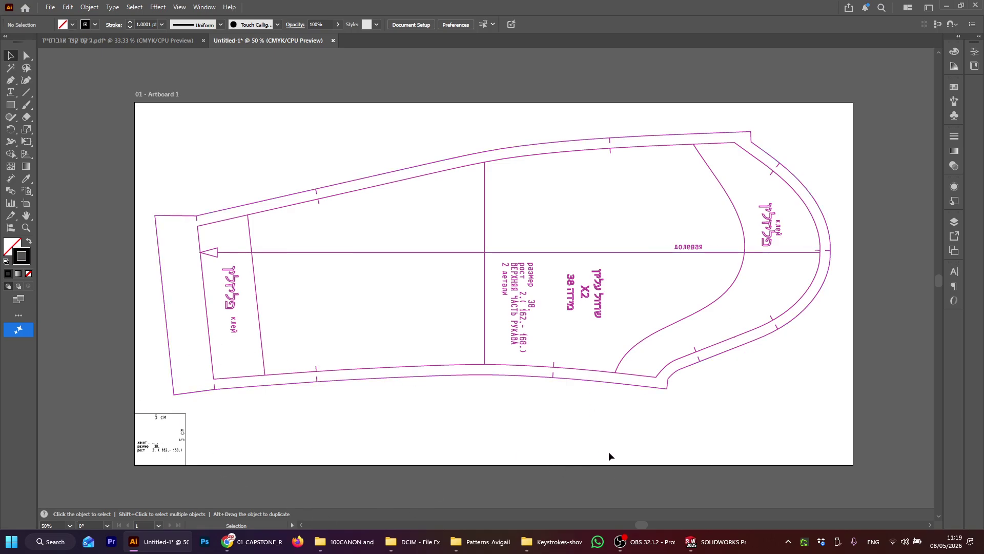
Switch to SOLIDWORKS and create a new Part document.
{"action": "left_click", "coordinate": [719, 543]}
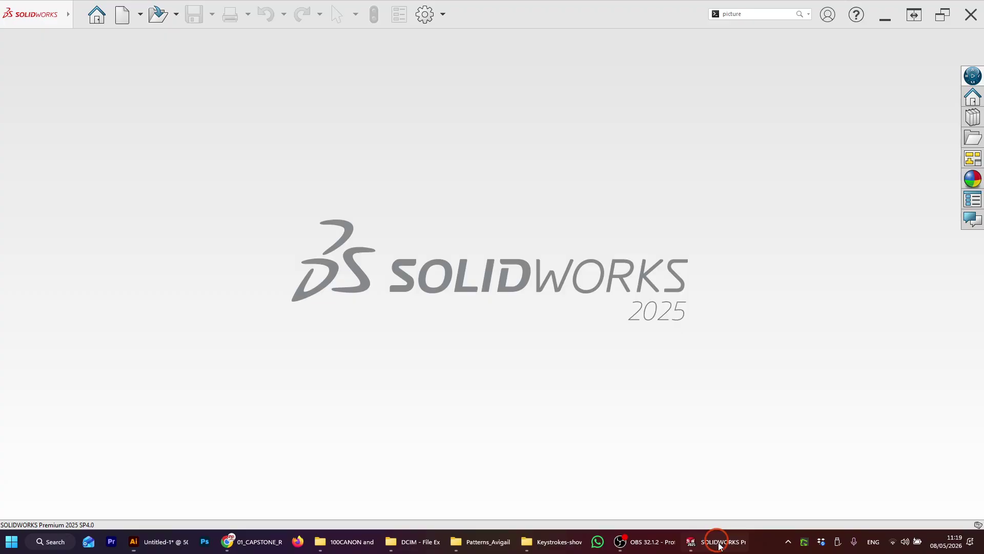
{"action": "mouse_move", "coordinate": [46, 20]}
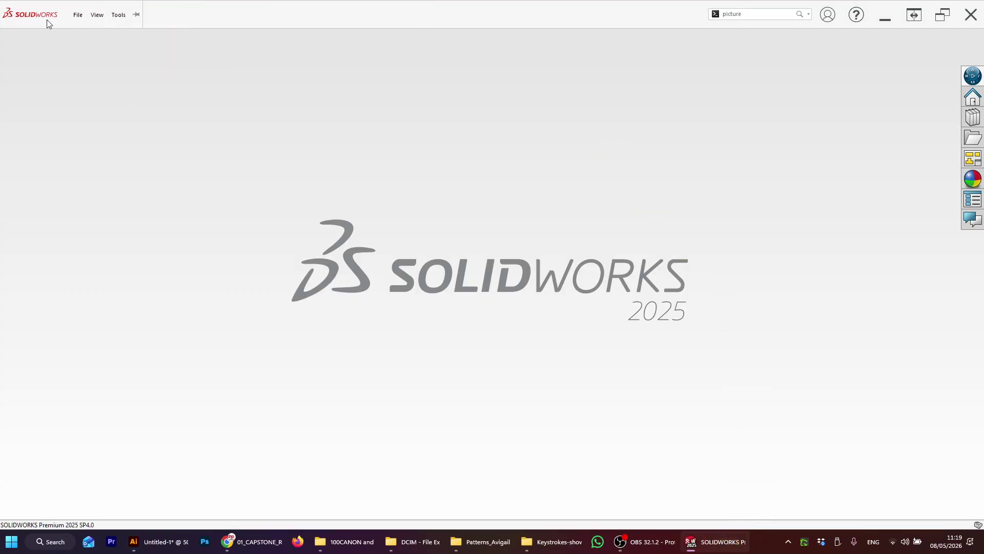
{"action": "left_click", "coordinate": [77, 15]}
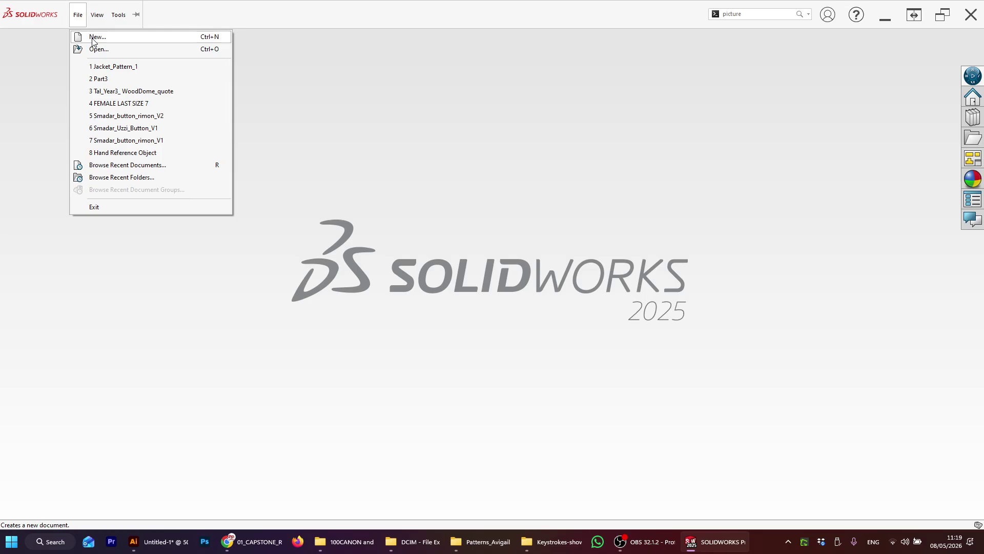
{"action": "left_click", "coordinate": [93, 38]}
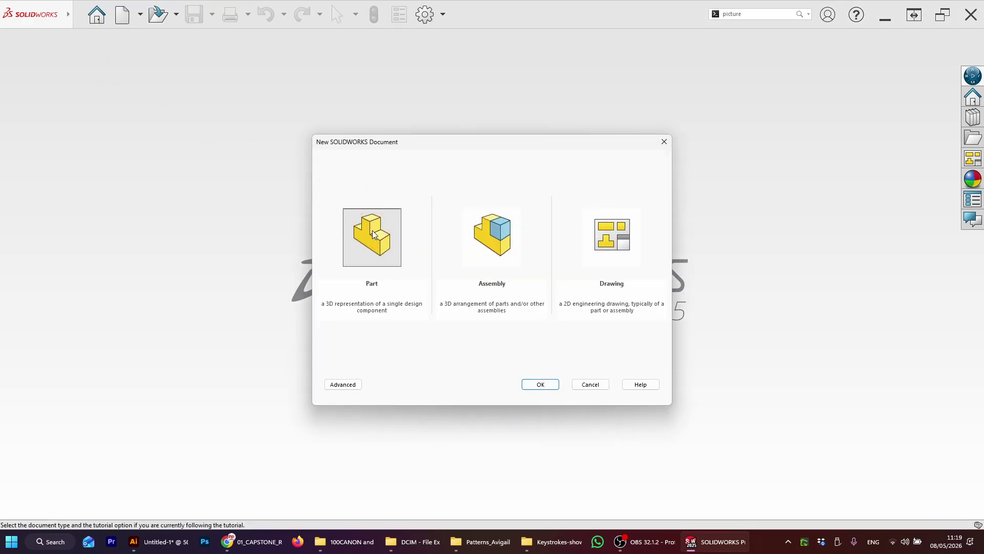
{"action": "left_click", "coordinate": [474, 327]}
{"action": "left_click", "coordinate": [539, 384]}
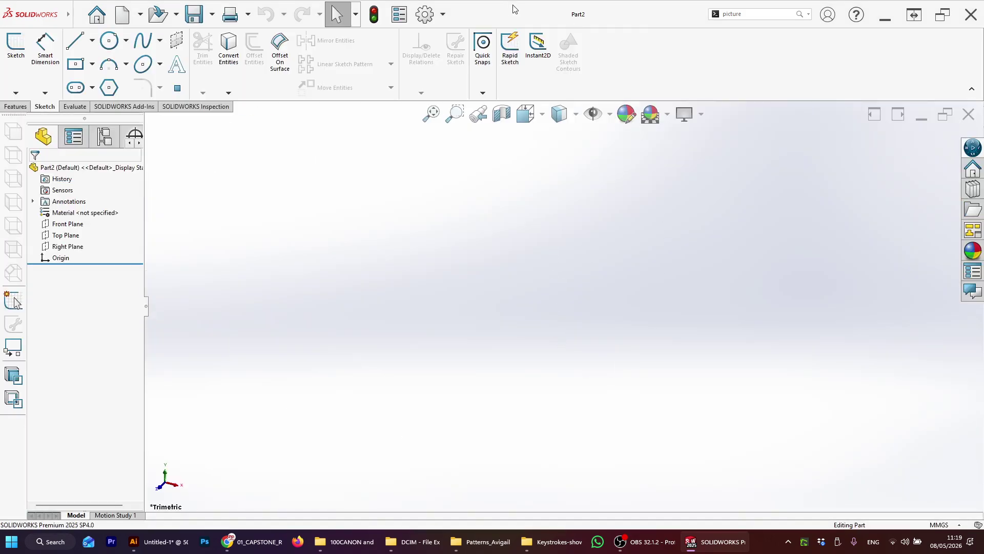
Start a new sketch on the Front Plane of the empty part.
{"action": "left_click", "coordinate": [66, 224]}
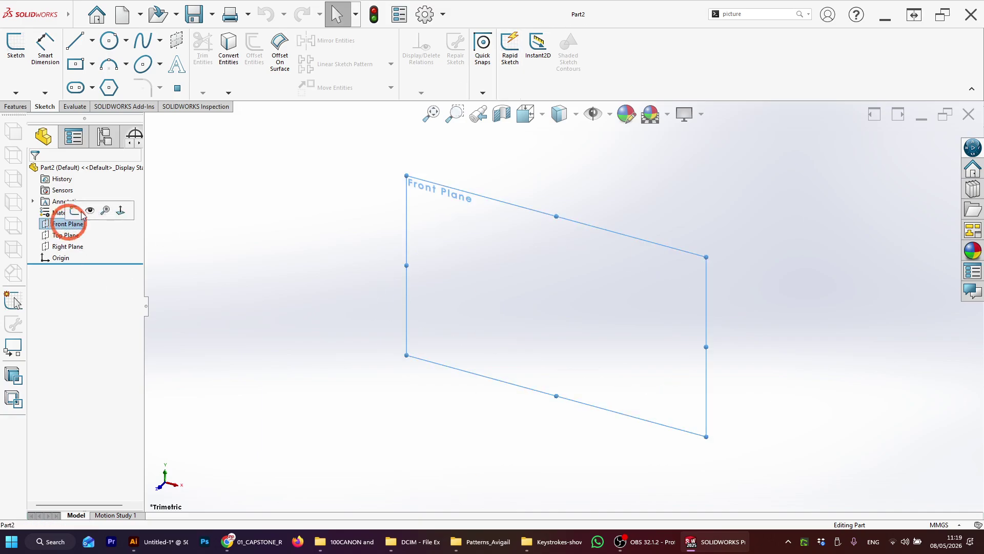
{"action": "left_click", "coordinate": [17, 106]}
{"action": "left_click", "coordinate": [49, 107]}
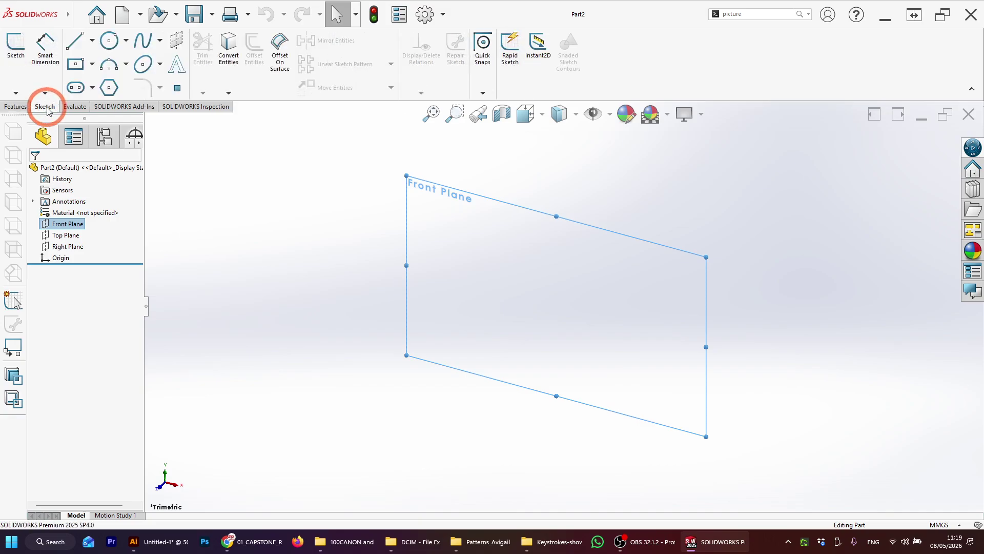
{"action": "left_click", "coordinate": [17, 46]}
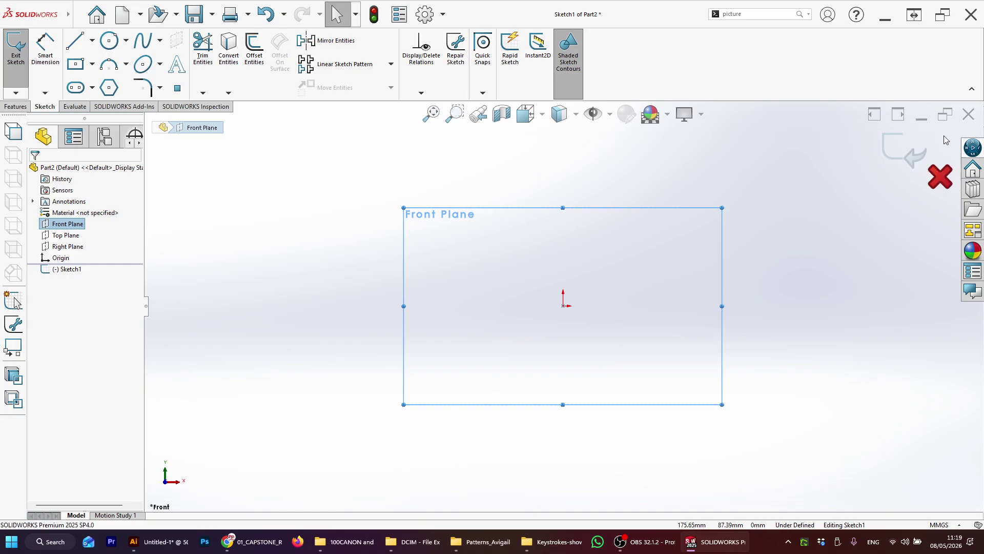
Exit the empty Front Plane sketch and discard its changes.
{"action": "left_click", "coordinate": [879, 183]}
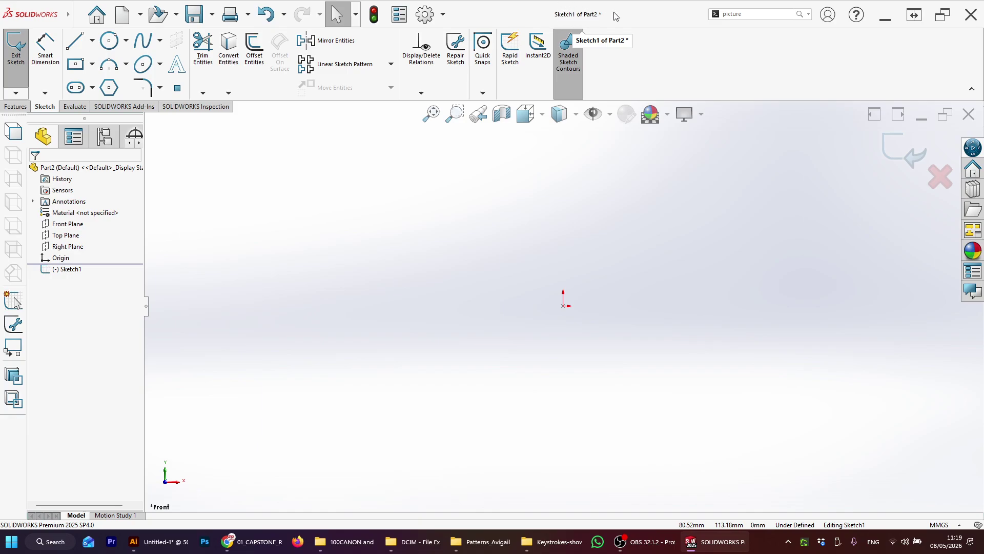
{"action": "left_click", "coordinate": [940, 177]}
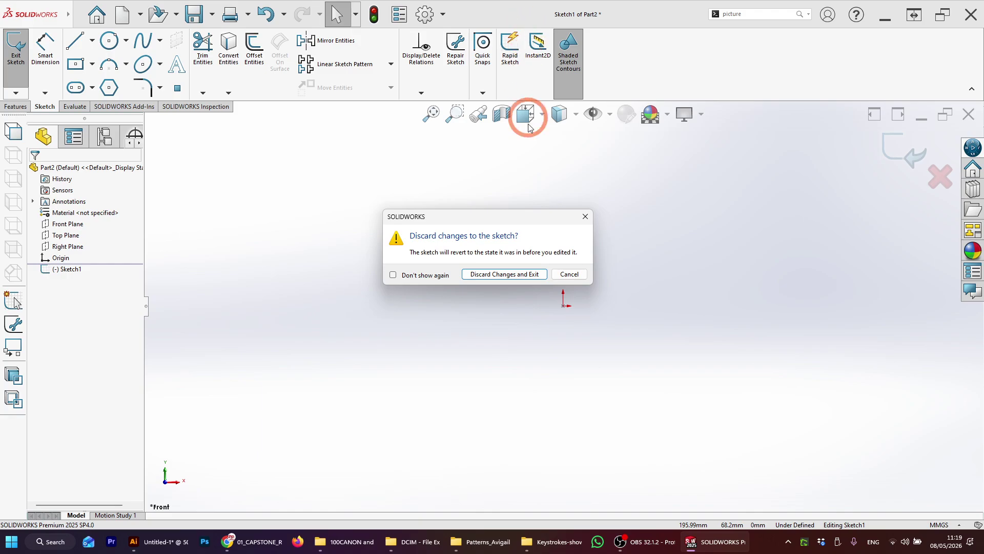
{"action": "left_click", "coordinate": [531, 275]}
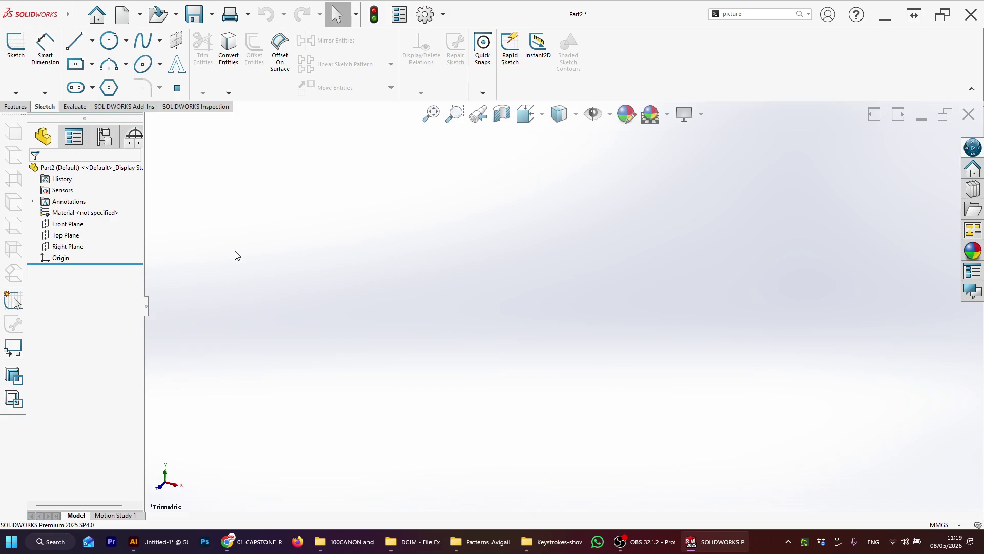
Start a new sketch on the Front Plane.
{"action": "left_click", "coordinate": [758, 12]}
{"action": "key", "text": "BackSpace"}
{"action": "left_click", "coordinate": [17, 54]}
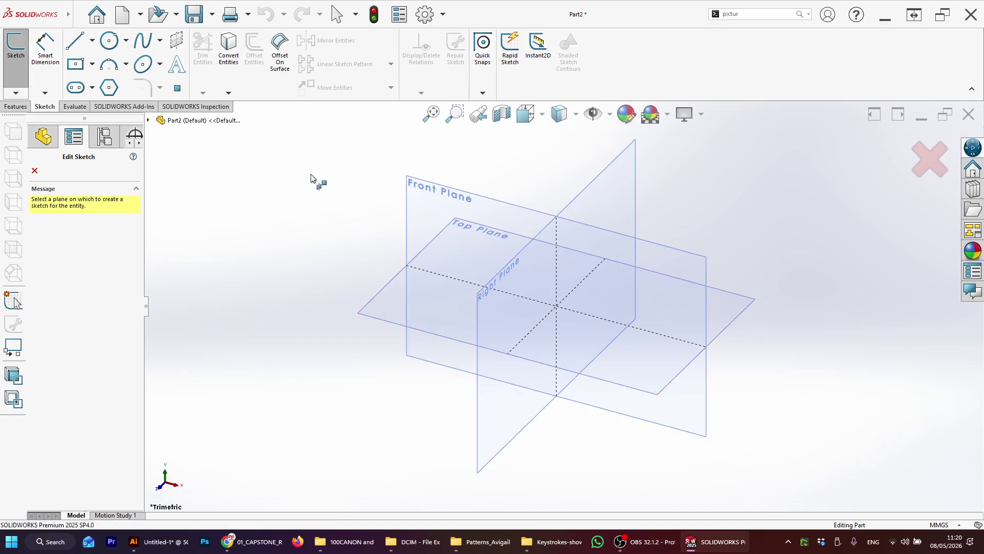
{"action": "left_click", "coordinate": [429, 189]}
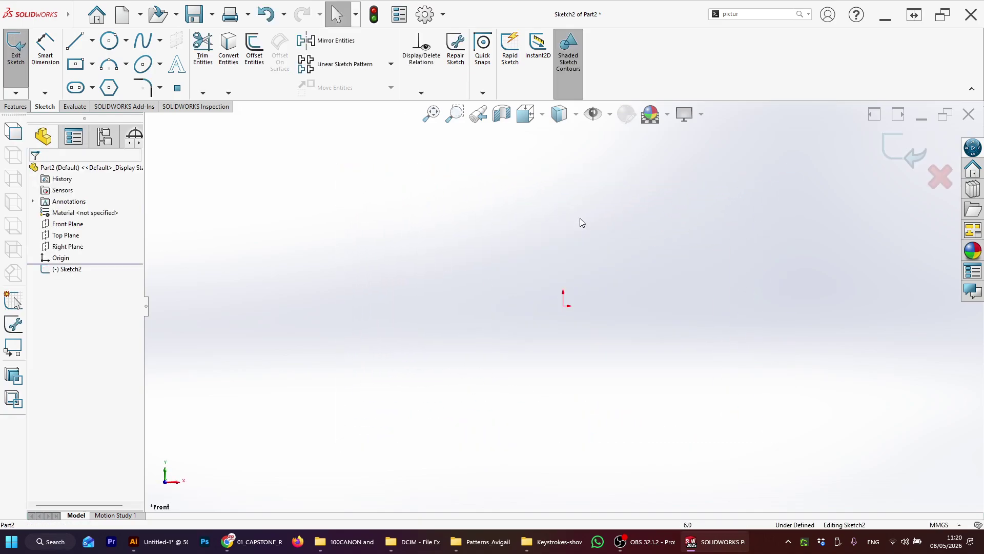
{"action": "scroll", "coordinate": [605, 243], "scroll_direction": "down", "scroll_amount": 4}
{"action": "scroll", "coordinate": [501, 400], "scroll_direction": "down", "scroll_amount": 4}
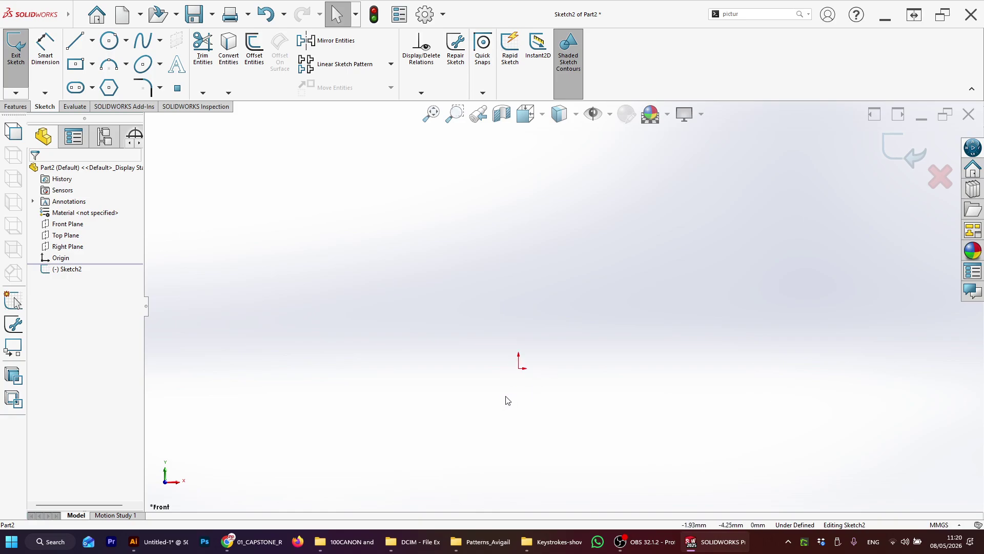
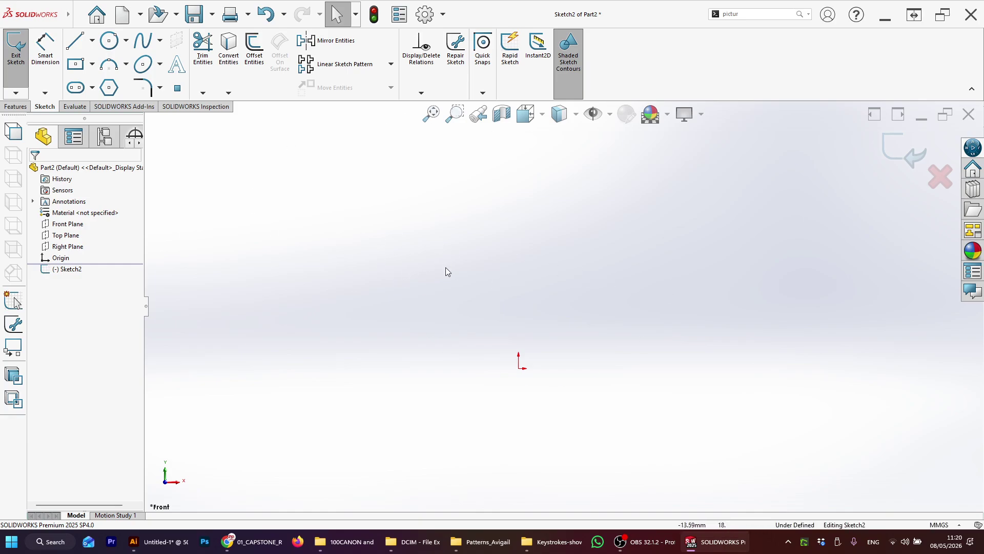
Sketch a trial center rectangle near the origin and look at it from an angle.
{"action": "left_click", "coordinate": [76, 64]}
{"action": "left_click", "coordinate": [537, 275]}
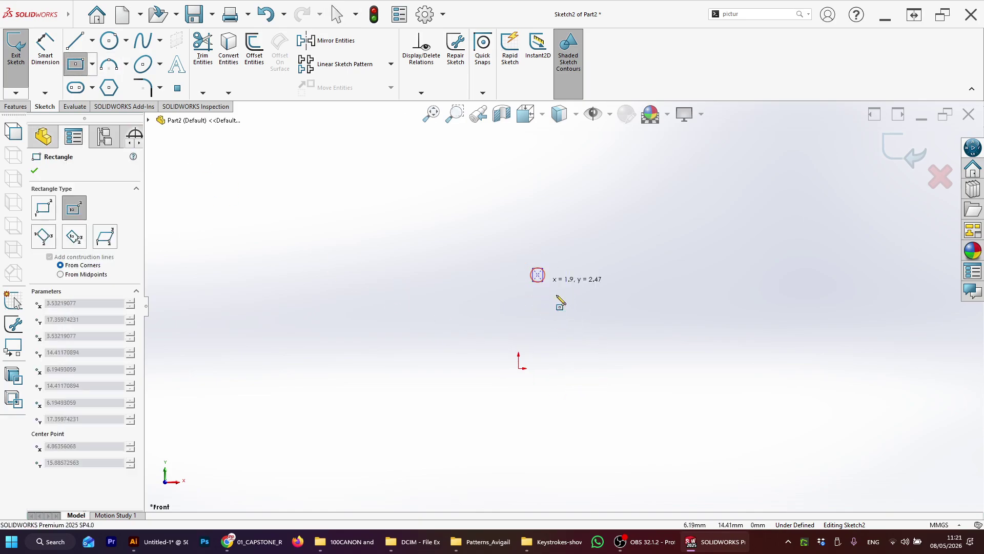
{"action": "left_click", "coordinate": [673, 403]}
{"action": "key", "text": "Escape"}
{"action": "scroll", "coordinate": [591, 329], "scroll_direction": "up", "scroll_amount": 5}
{"action": "middle_click_drag", "start_coordinate": [589, 329], "coordinate": [531, 393]}
{"action": "scroll", "coordinate": [531, 258], "scroll_direction": "down", "scroll_amount": 3}
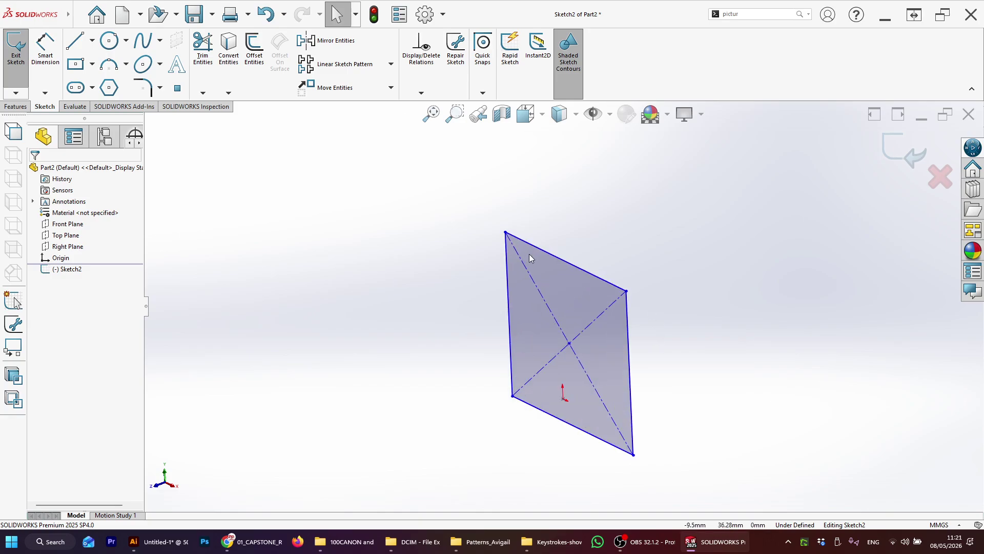
{"action": "scroll", "coordinate": [535, 257], "scroll_direction": "up", "scroll_amount": 3}
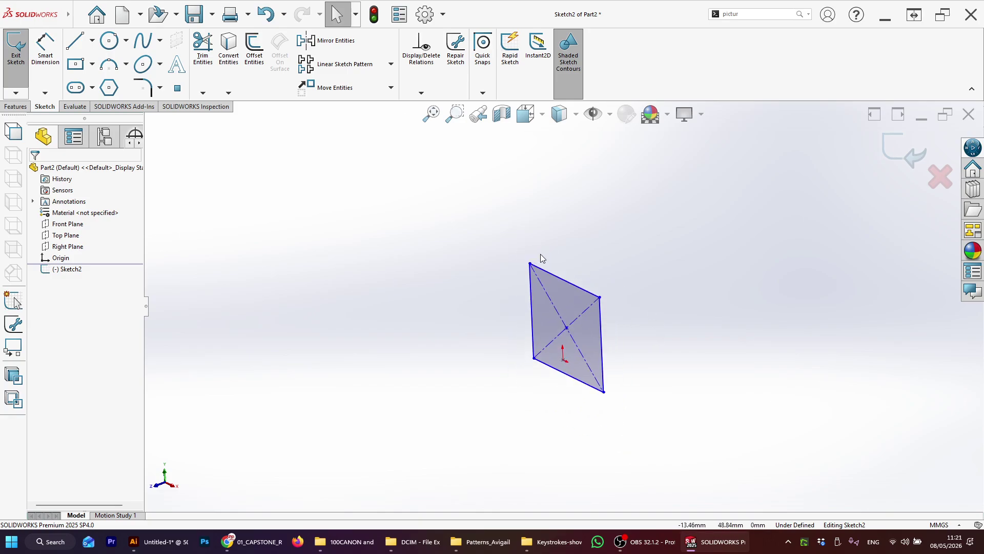
Return to the Front view and delete the entire trial rectangle.
{"action": "key", "text": "space"}
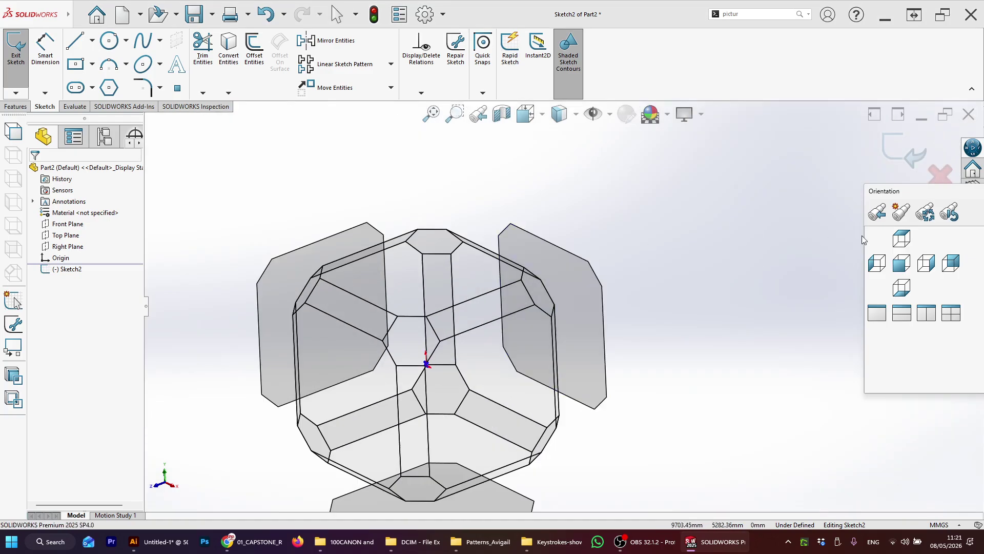
{"action": "left_click_drag", "start_coordinate": [918, 191], "coordinate": [712, 162]}
{"action": "left_click", "coordinate": [697, 237]}
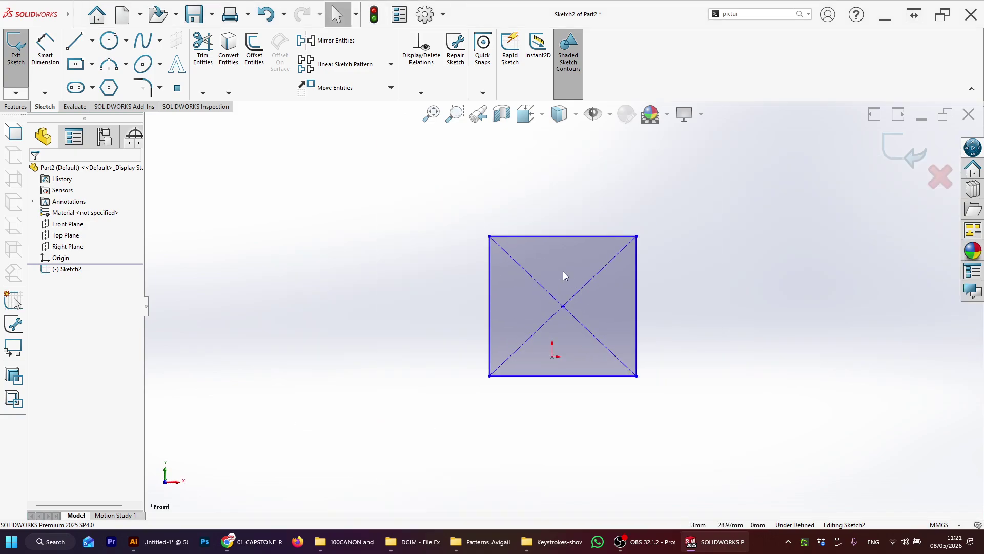
{"action": "mouse_move", "coordinate": [436, 199]}
{"action": "left_mouse_down"}
{"action": "mouse_move", "coordinate": [526, 289]}
{"action": "mouse_move", "coordinate": [715, 428]}
{"action": "left_mouse_up"}
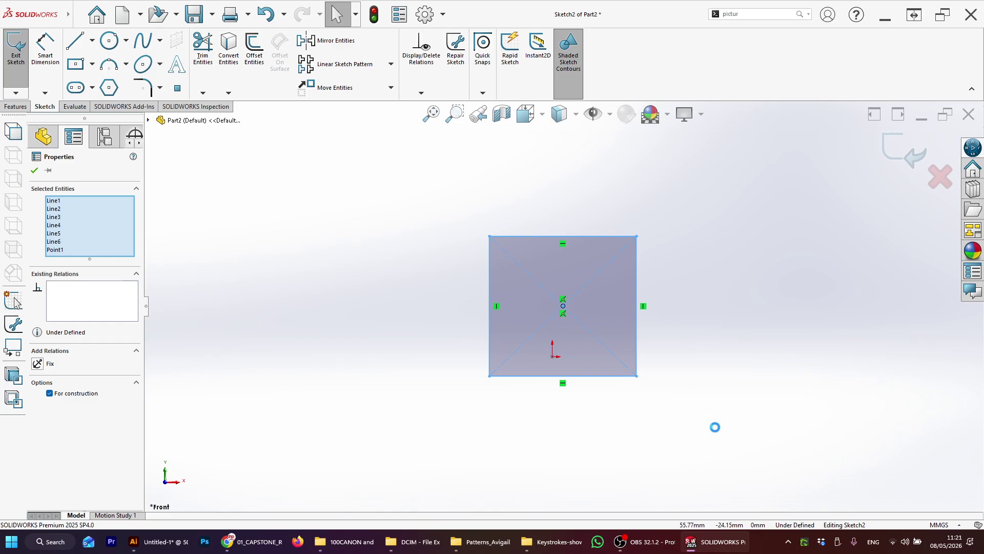
{"action": "key", "text": "Delete"}
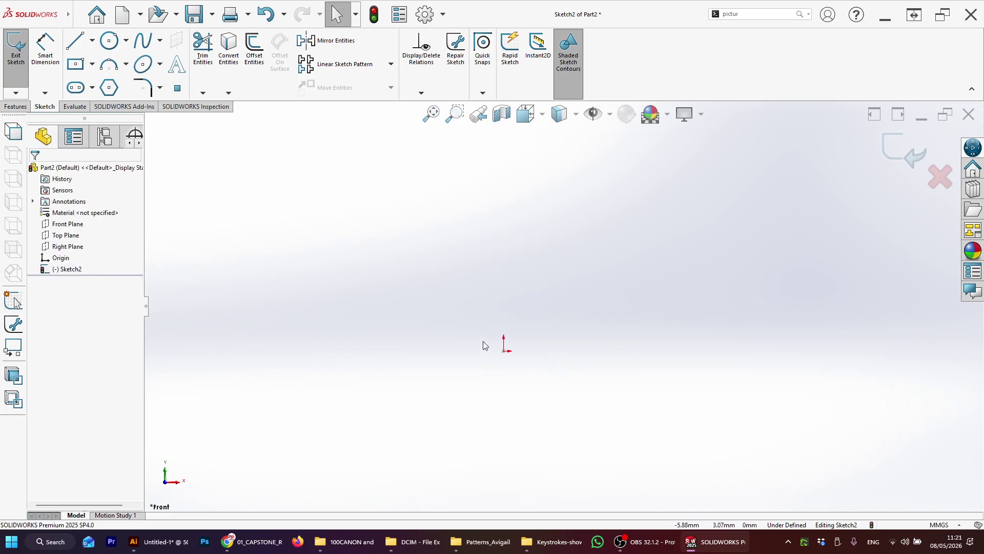
Insert Gizra_Jacket_2 from the Downloads folder as a sketch picture in low resolution.
{"action": "left_click", "coordinate": [760, 14]}
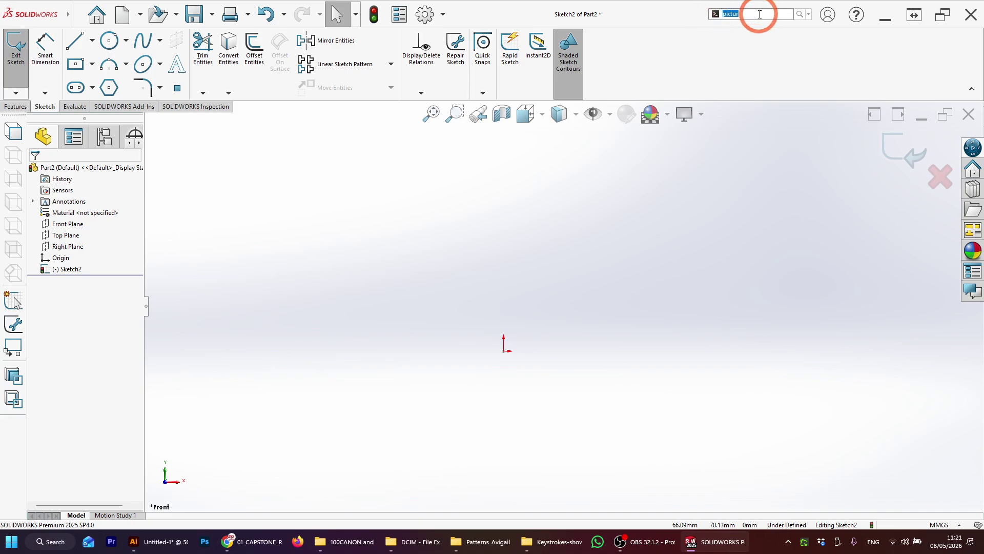
{"action": "left_click", "coordinate": [759, 14]}
{"action": "key", "text": "BackSpace"}
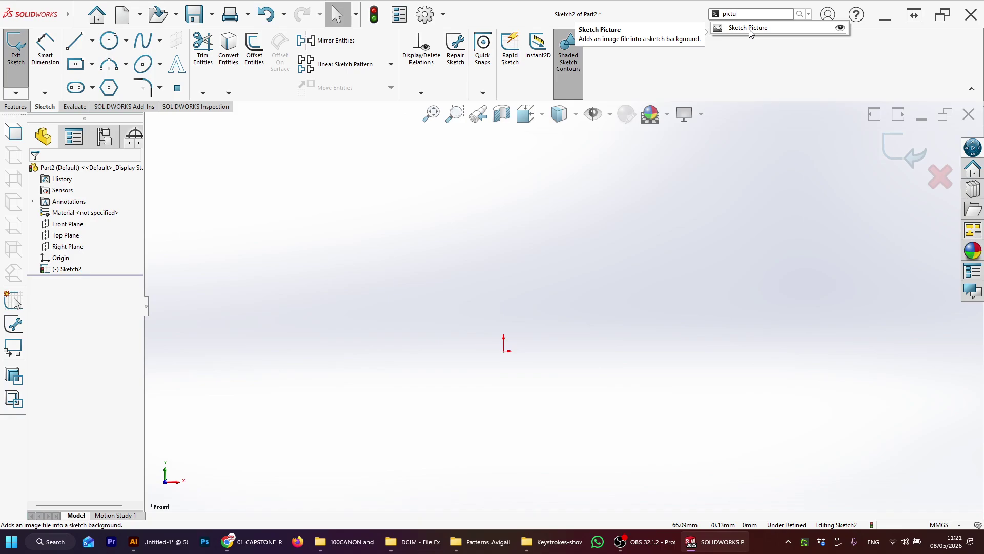
{"action": "left_click", "coordinate": [749, 28]}
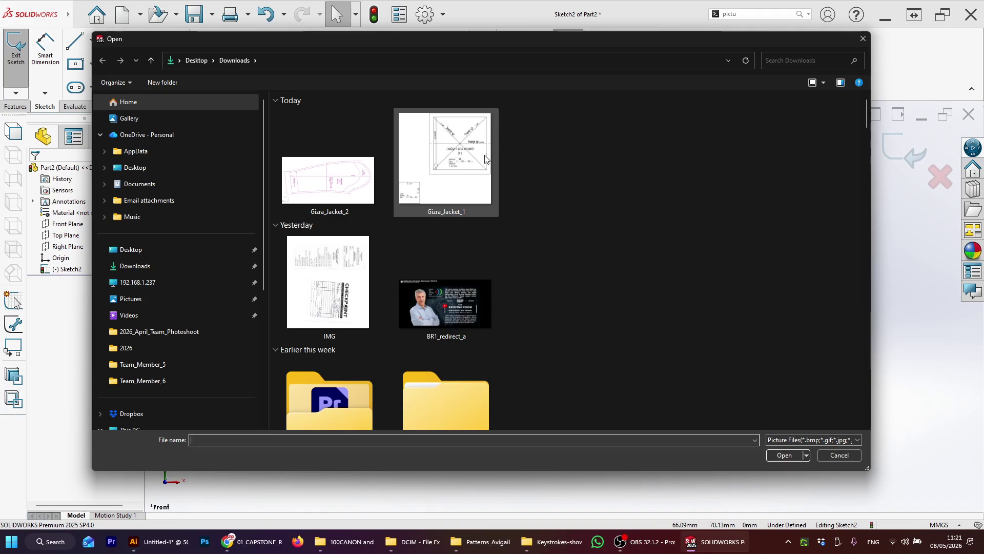
{"action": "left_click", "coordinate": [334, 181]}
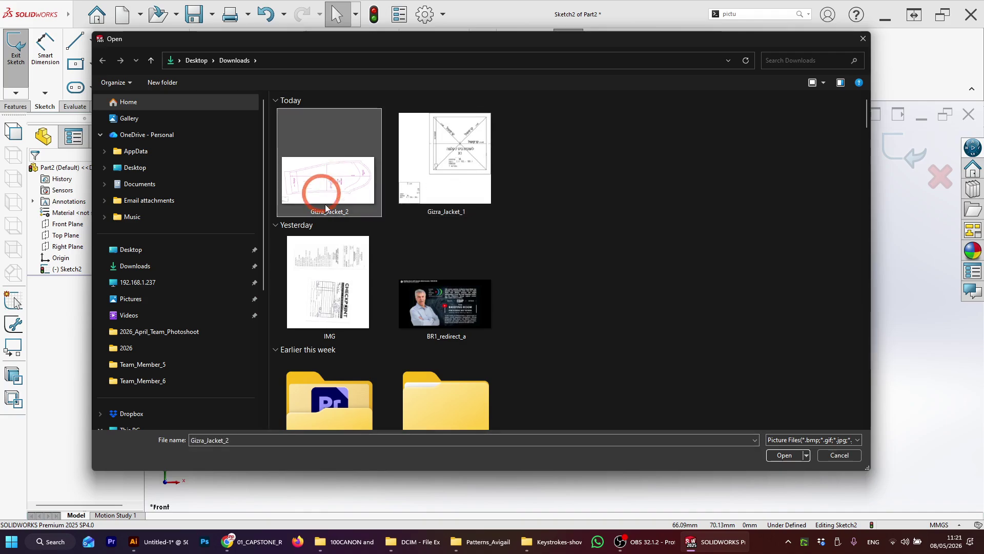
{"action": "left_click", "coordinate": [784, 455]}
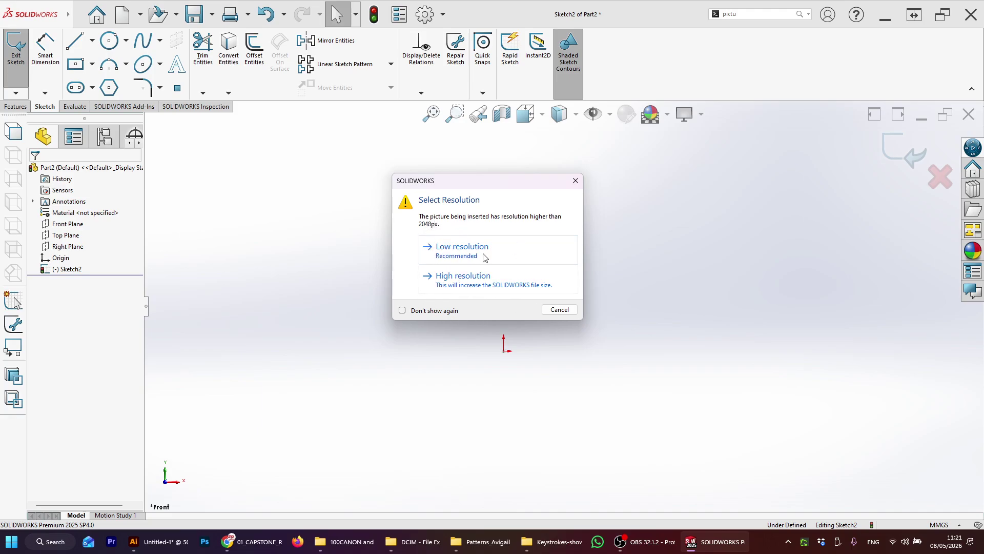
{"action": "left_click", "coordinate": [463, 253]}
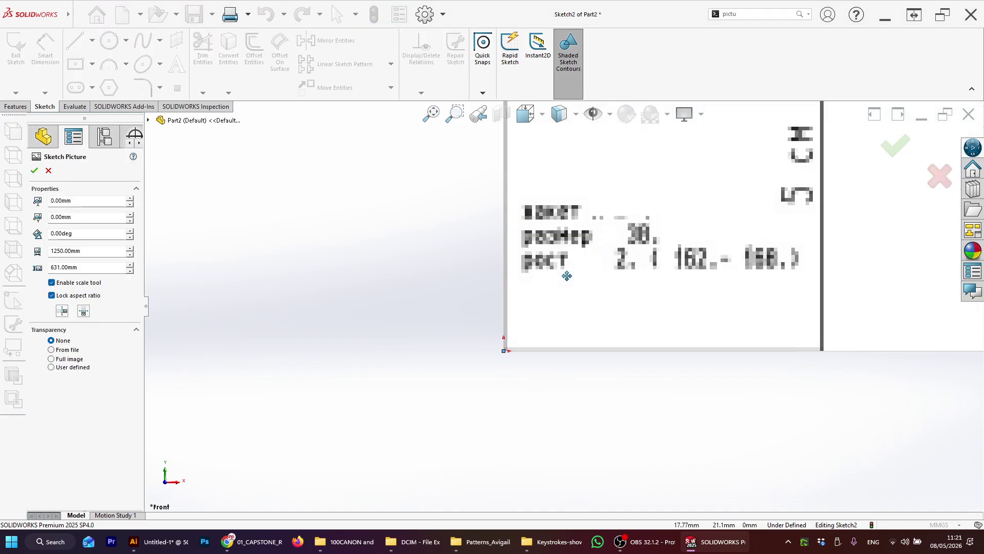
Examine the sleeve outline and 5 cm reference square in the low-resolution picture, and accept its default placement.
{"action": "scroll", "coordinate": [567, 276], "scroll_direction": "up", "scroll_amount": 10}
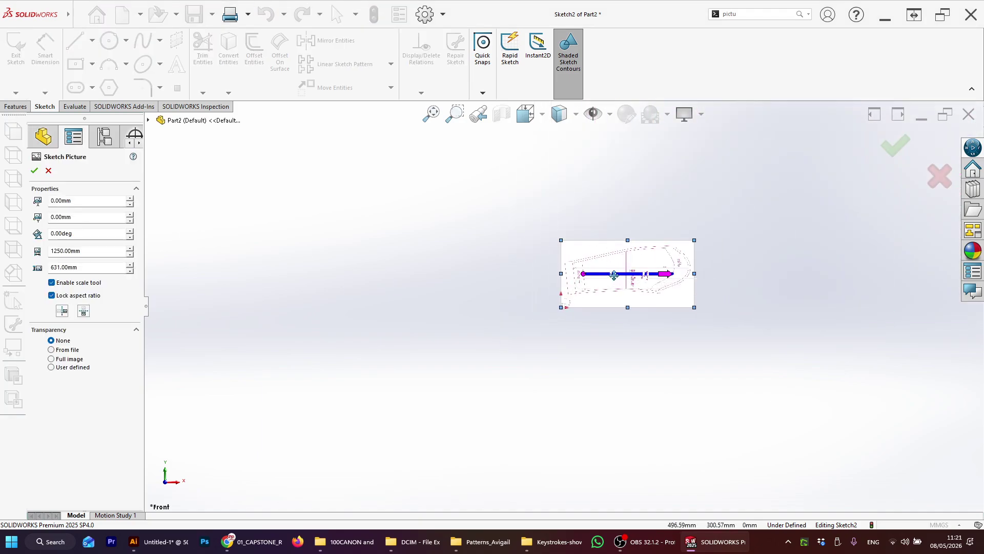
{"action": "scroll", "coordinate": [614, 275], "scroll_direction": "down", "scroll_amount": 15}
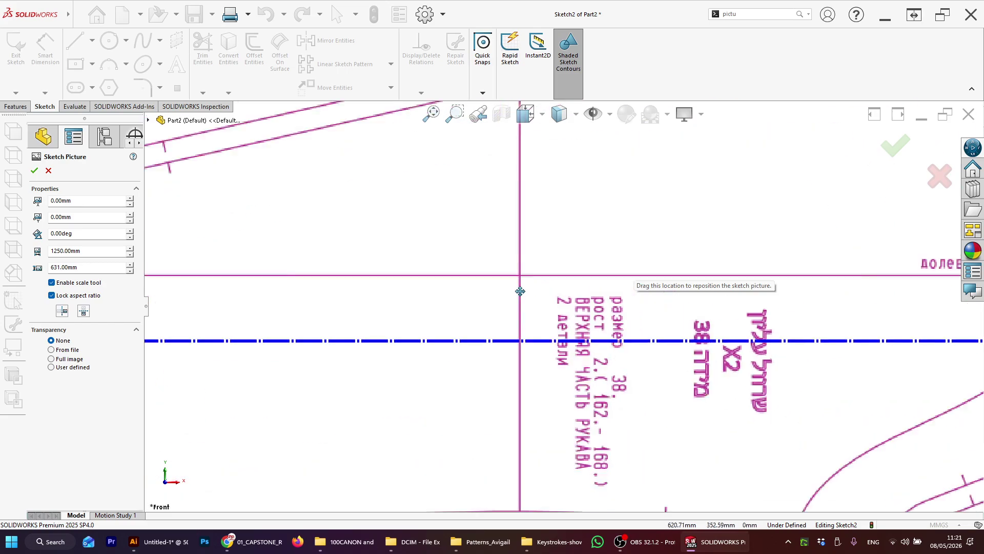
{"action": "scroll", "coordinate": [521, 291], "scroll_direction": "up", "scroll_amount": 8}
{"action": "scroll", "coordinate": [557, 303], "scroll_direction": "down", "scroll_amount": 6}
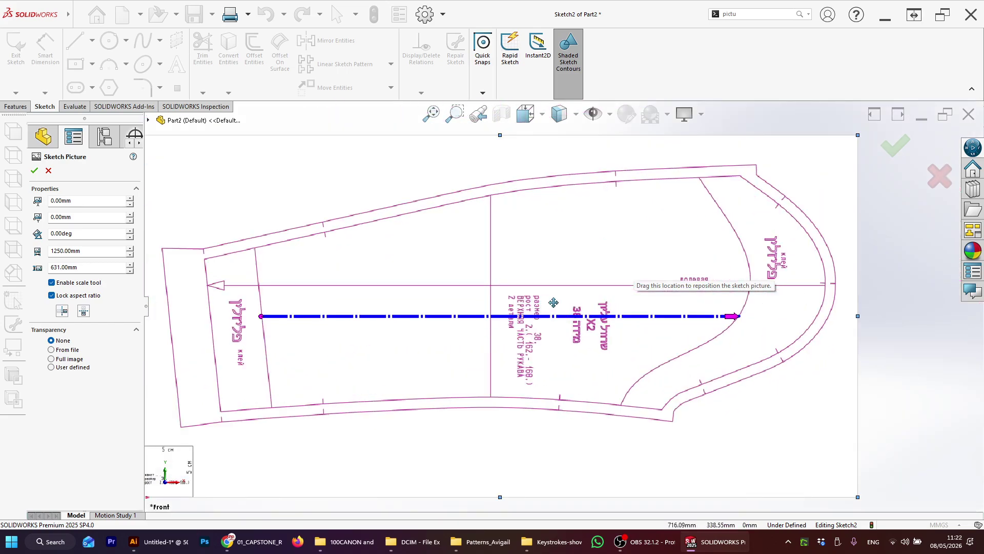
{"action": "scroll", "coordinate": [492, 315], "scroll_direction": "up", "scroll_amount": 3}
{"action": "scroll", "coordinate": [433, 359], "scroll_direction": "down", "scroll_amount": 6}
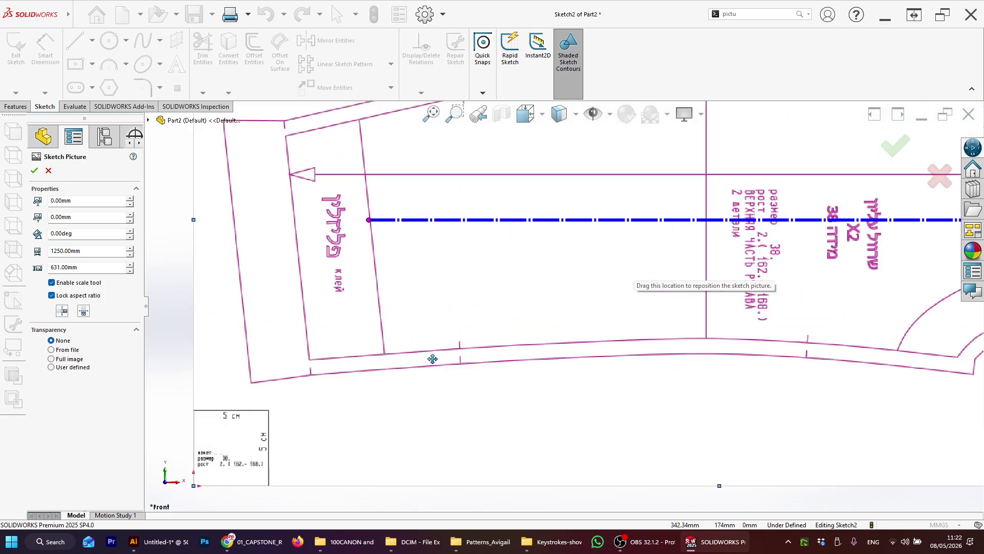
{"action": "scroll", "coordinate": [515, 369], "scroll_direction": "up", "scroll_amount": 3}
{"action": "scroll", "coordinate": [593, 334], "scroll_direction": "down", "scroll_amount": 4}
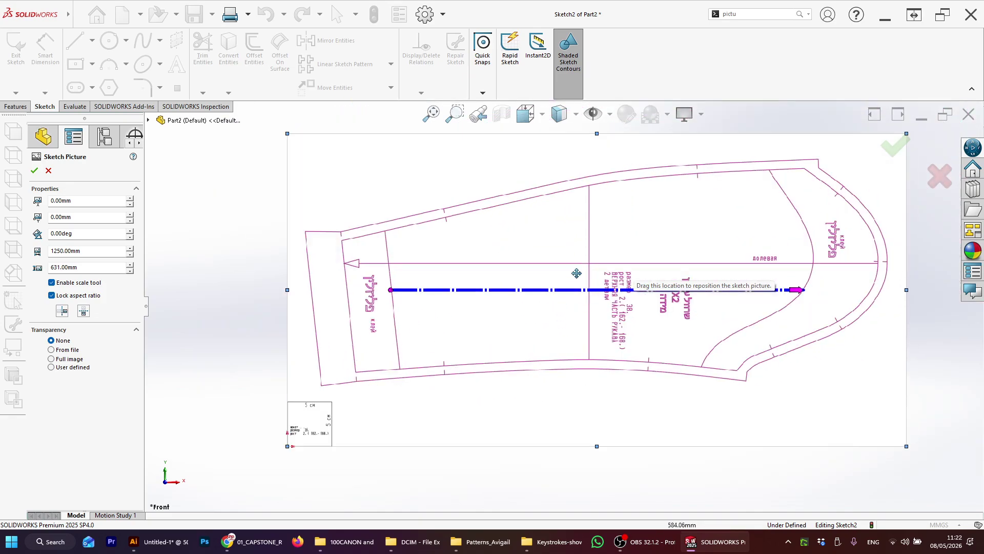
{"action": "left_click", "coordinate": [35, 170]}
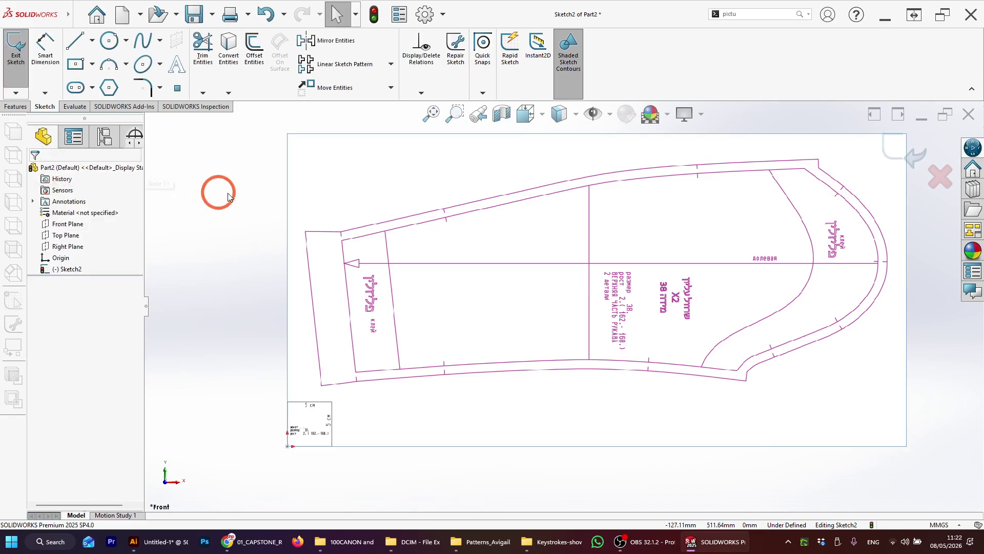
Delete the low-resolution sleeve picture from the sketch.
{"action": "left_click", "coordinate": [388, 204]}
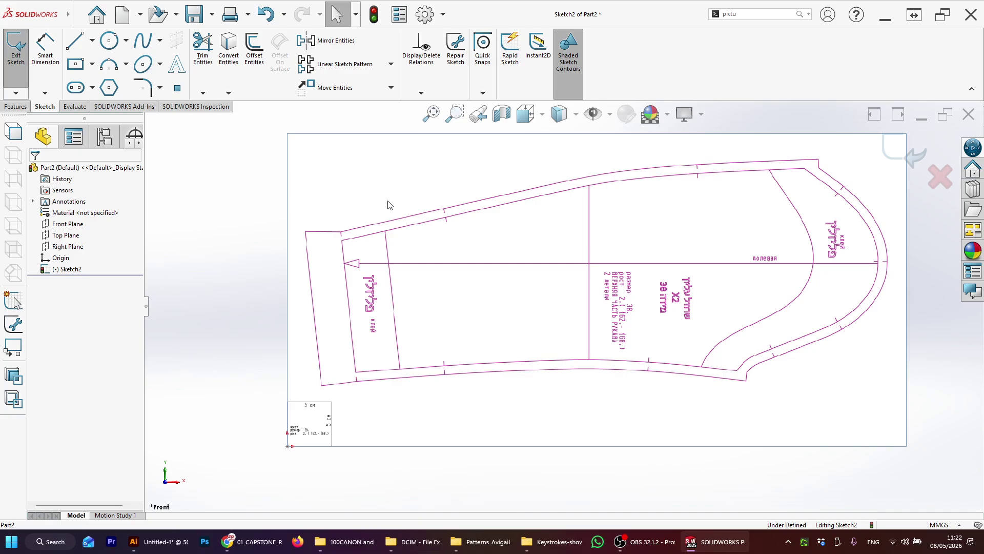
{"action": "key", "text": "Delete"}
{"action": "left_click", "coordinate": [669, 301]}
{"action": "left_click", "coordinate": [328, 334]}
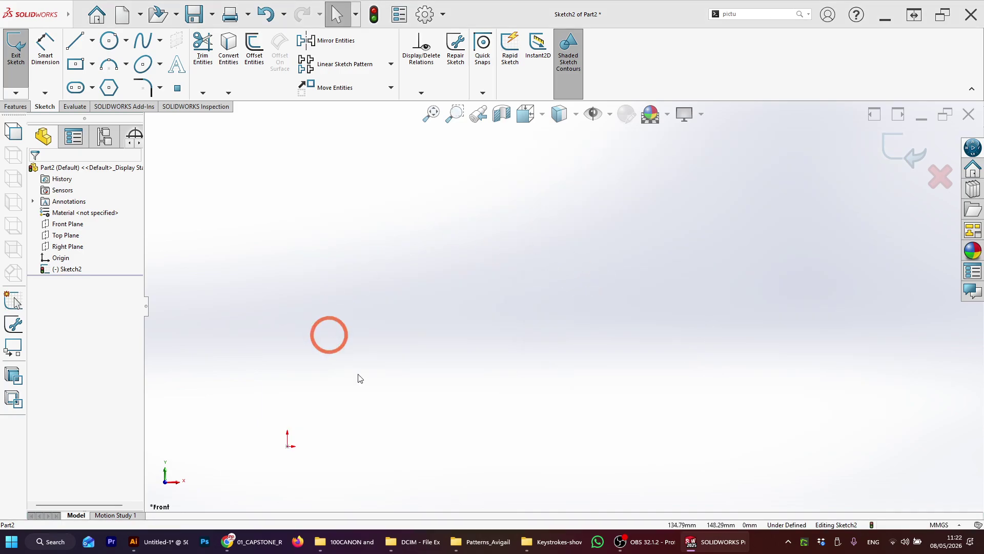
{"action": "left_click", "coordinate": [606, 251]}
Insert Gizra_Jacket_2 from the Downloads folder as a sketch picture in high resolution and check the sleeve and reference square.
{"action": "left_click", "coordinate": [748, 15]}
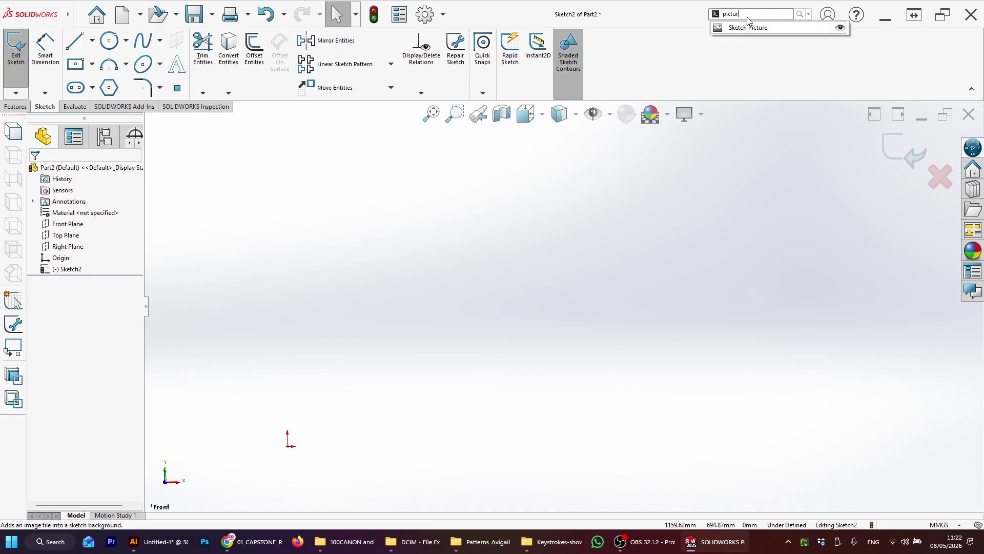
{"action": "left_click", "coordinate": [751, 28]}
{"action": "left_click", "coordinate": [518, 228]}
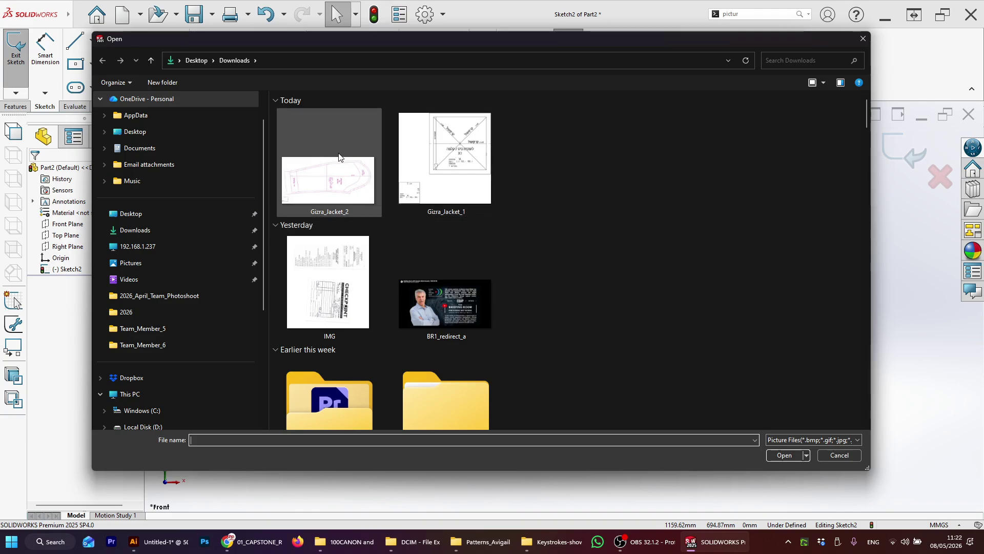
{"action": "left_click", "coordinate": [336, 172]}
{"action": "left_click", "coordinate": [784, 455]}
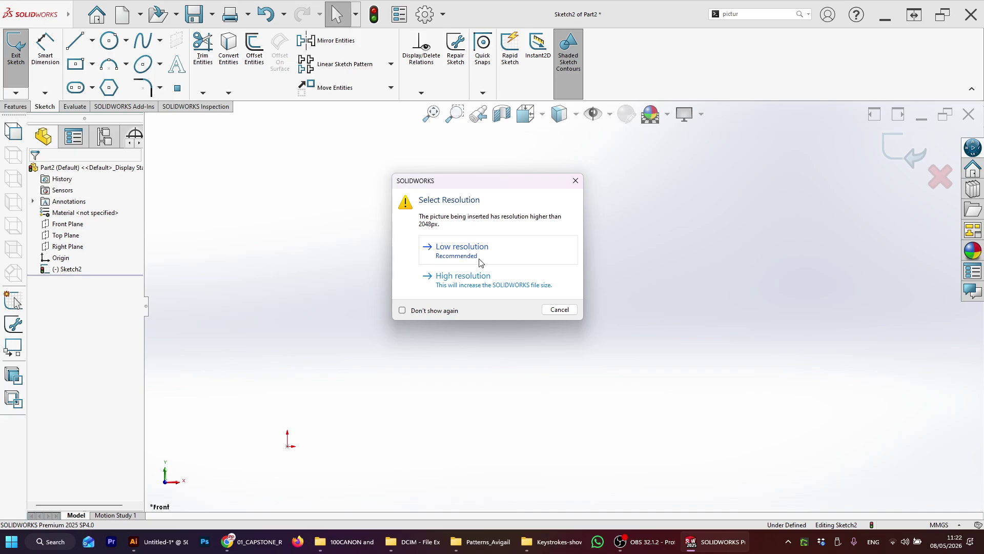
{"action": "left_click", "coordinate": [469, 282]}
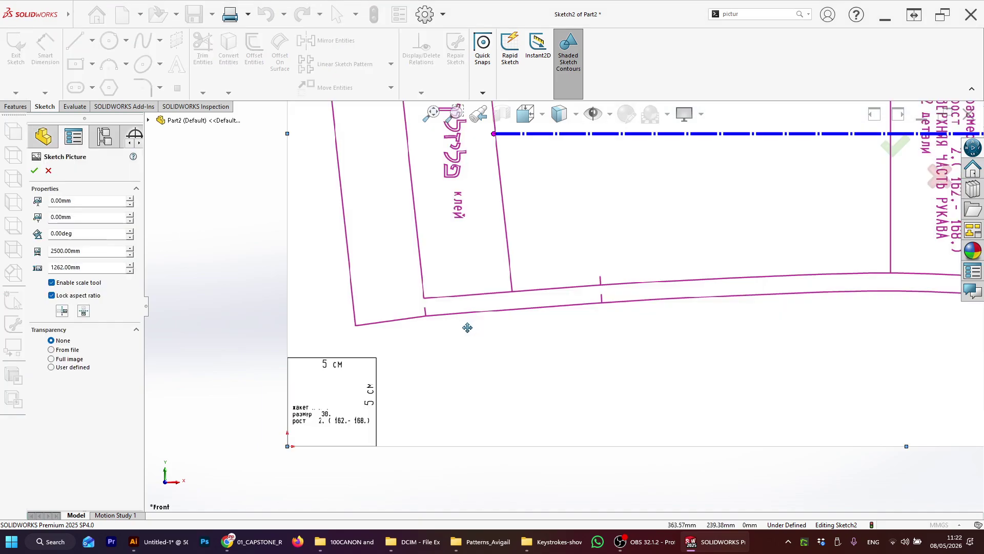
{"action": "scroll", "coordinate": [563, 274], "scroll_direction": "up", "scroll_amount": 8}
{"action": "scroll", "coordinate": [613, 277], "scroll_direction": "down", "scroll_amount": 5}
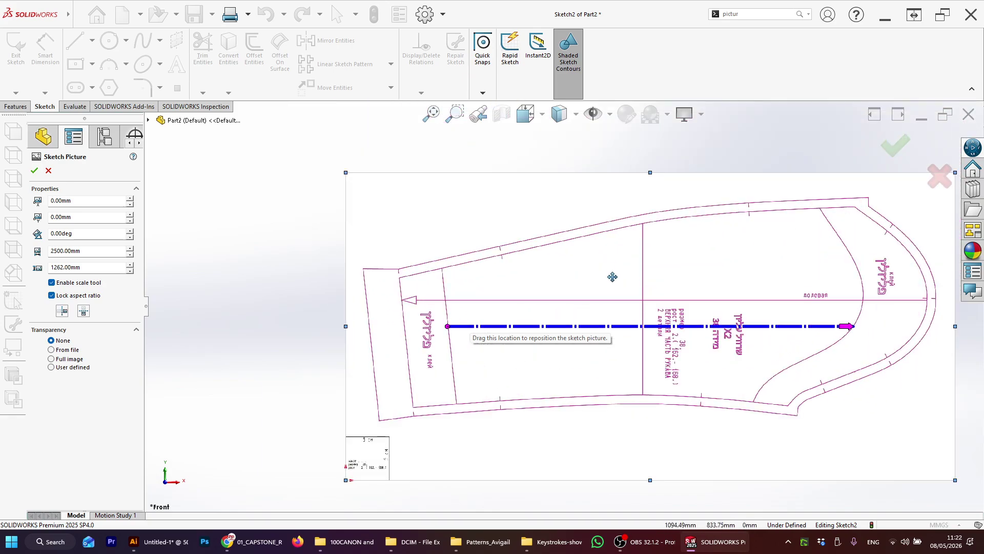
{"action": "scroll", "coordinate": [441, 375], "scroll_direction": "down", "scroll_amount": 2}
{"action": "scroll", "coordinate": [420, 407], "scroll_direction": "up", "scroll_amount": 4}
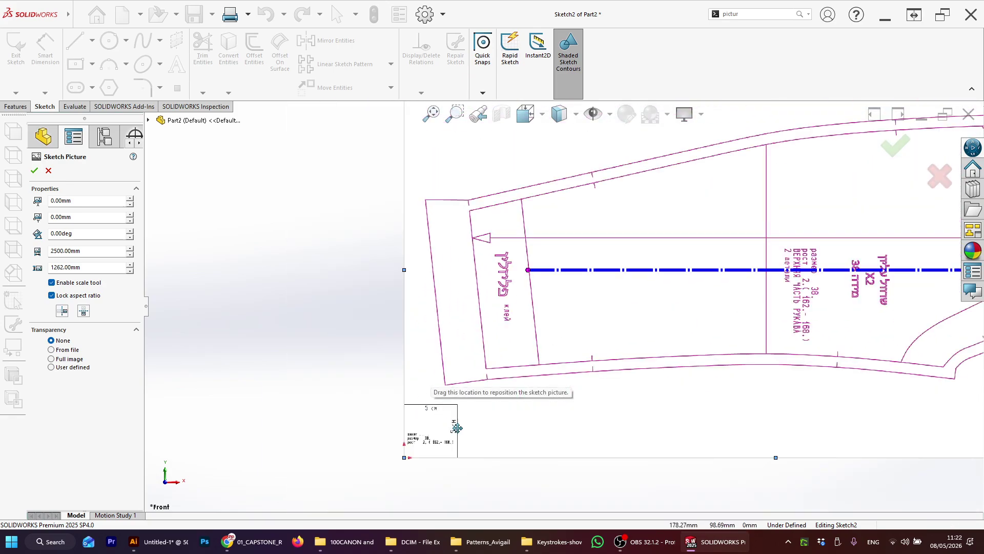
{"action": "scroll", "coordinate": [613, 341], "scroll_direction": "up", "scroll_amount": 1}
{"action": "scroll", "coordinate": [710, 241], "scroll_direction": "down", "scroll_amount": 2}
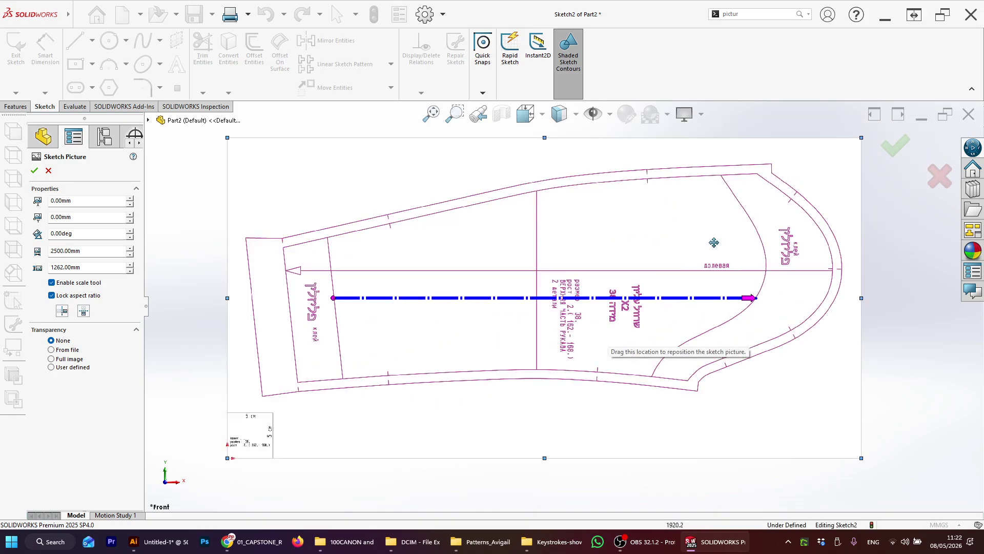
Inspect the 5 cm reference square in the high-resolution sleeve picture and accept the picture's default placement.
{"action": "scroll", "coordinate": [267, 416], "scroll_direction": "down", "scroll_amount": 5}
{"action": "scroll", "coordinate": [308, 410], "scroll_direction": "down", "scroll_amount": 3}
{"action": "scroll", "coordinate": [334, 385], "scroll_direction": "up", "scroll_amount": 4}
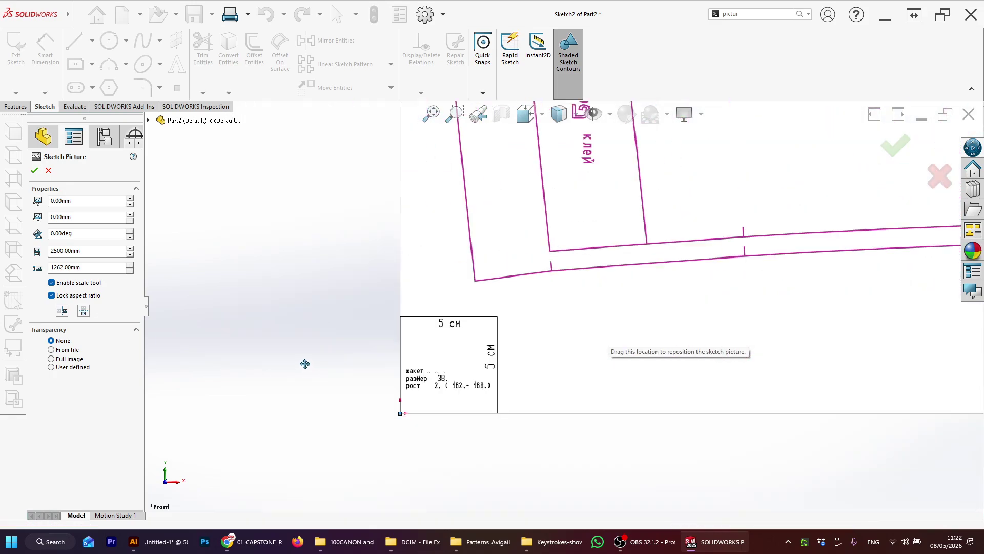
{"action": "left_click", "coordinate": [34, 171]}
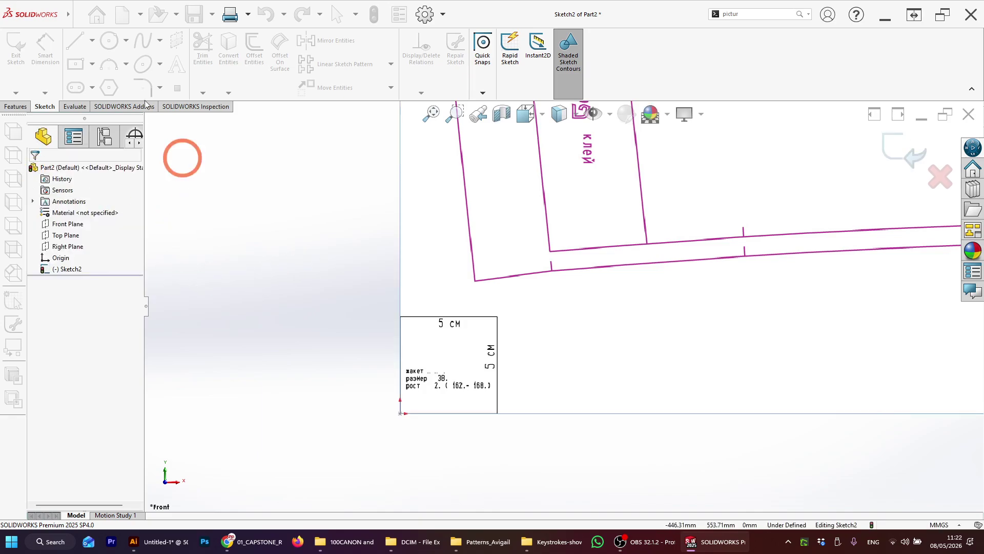
Sketch a corner rectangle over the 5 cm reference square, starting from the square's upper-left corner.
{"action": "left_click", "coordinate": [92, 64]}
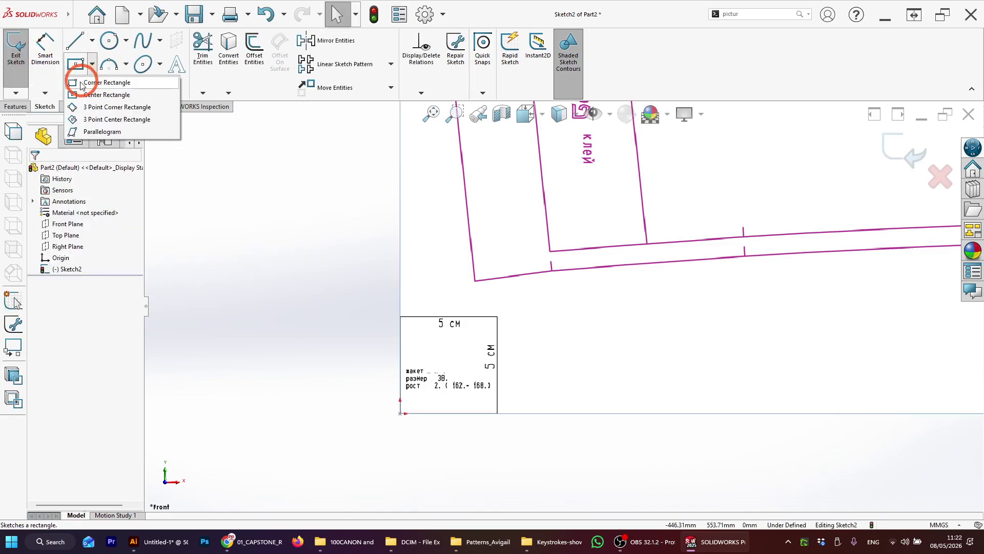
{"action": "left_click", "coordinate": [85, 80]}
{"action": "scroll", "coordinate": [505, 354], "scroll_direction": "down", "scroll_amount": 3}
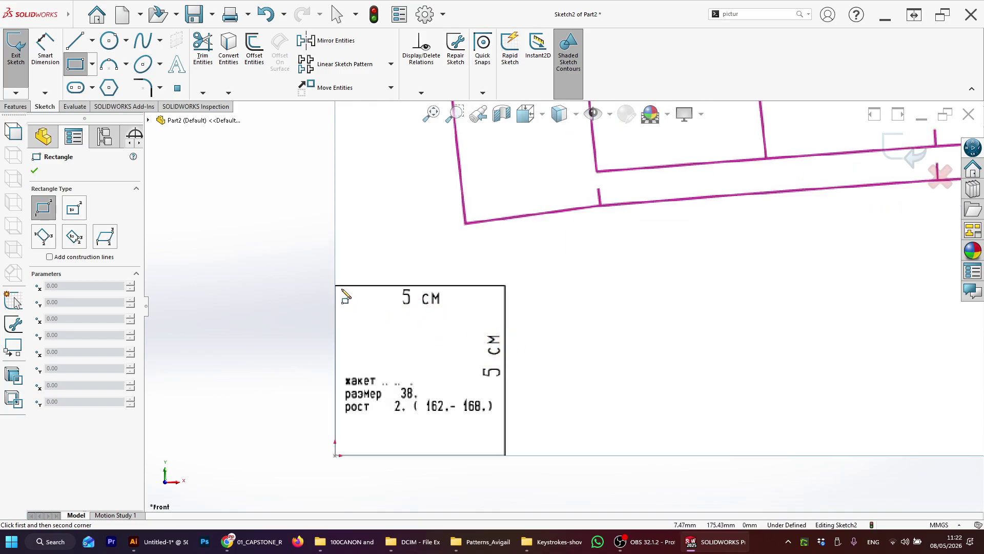
{"action": "left_click_drag", "start_coordinate": [337, 288], "coordinate": [505, 455]}
{"action": "key", "text": "Escape"}
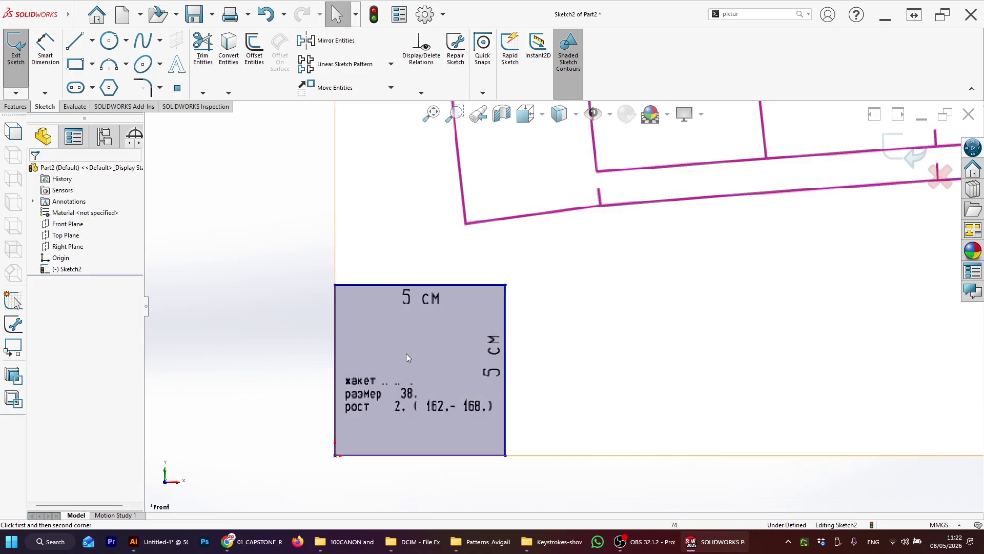
Delete all four lines of the rectangle drawn over the reference square.
{"action": "scroll", "coordinate": [496, 352], "scroll_direction": "up", "scroll_amount": 1}
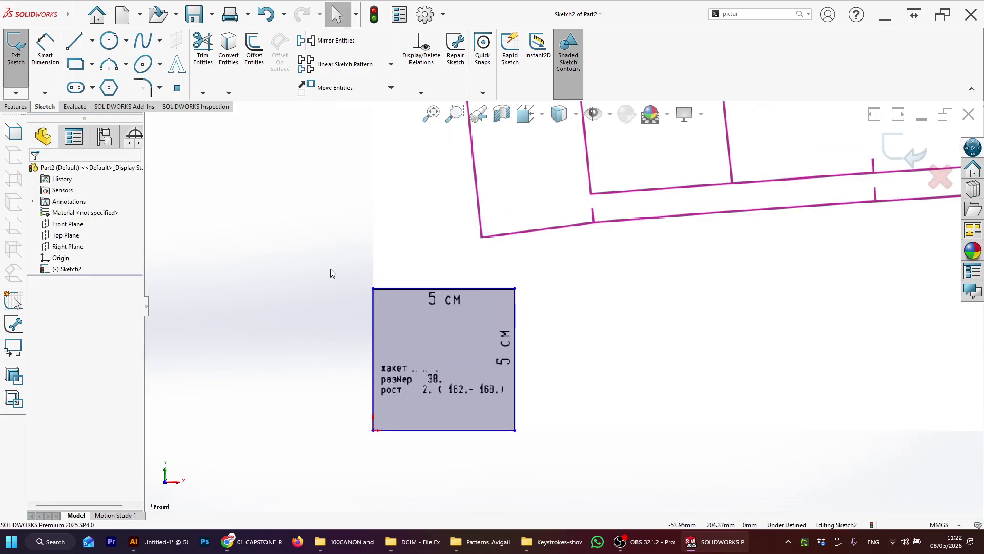
{"action": "left_click_drag", "start_coordinate": [329, 268], "coordinate": [548, 455]}
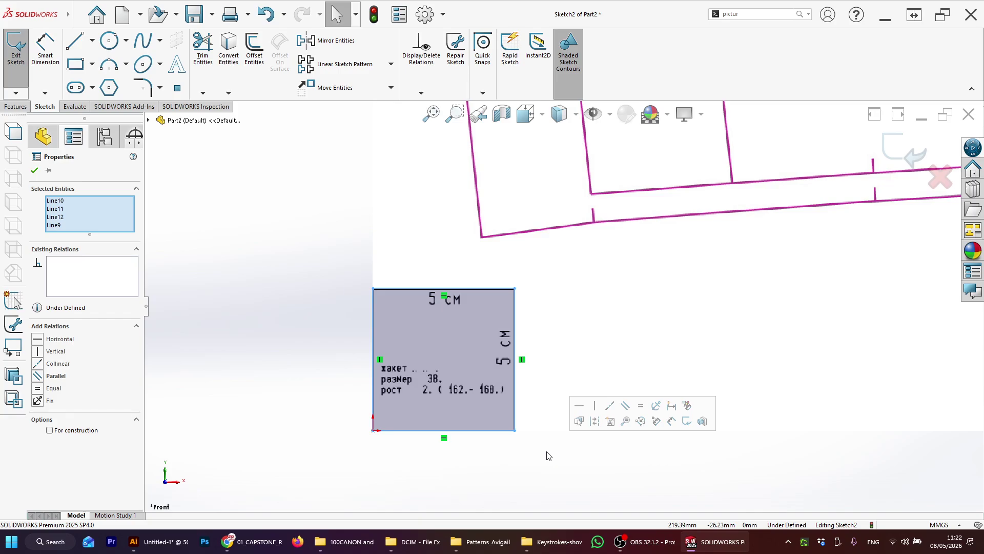
{"action": "left_click", "coordinate": [287, 229]}
{"action": "left_click_drag", "start_coordinate": [290, 231], "coordinate": [585, 472]}
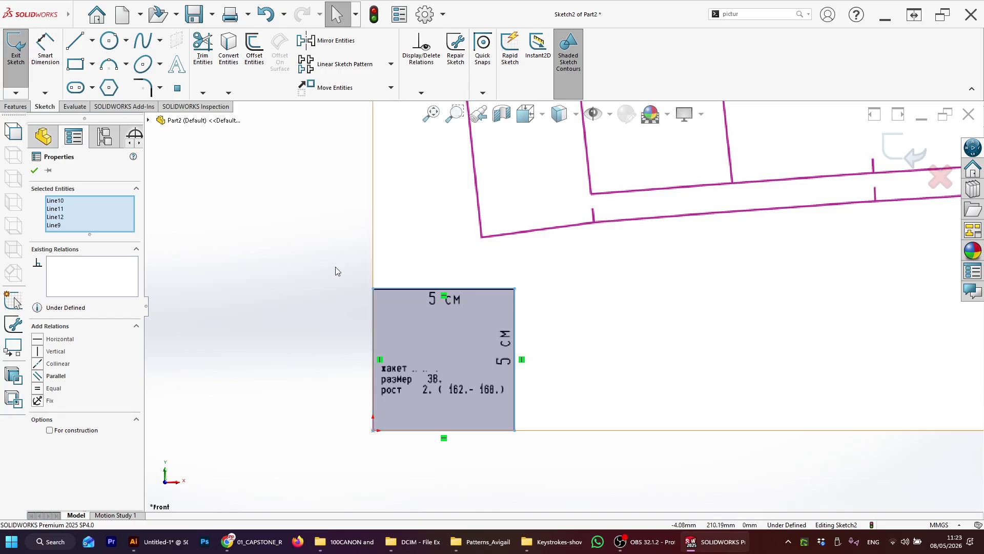
{"action": "left_click_drag", "start_coordinate": [318, 266], "coordinate": [543, 453]}
{"action": "left_click", "coordinate": [542, 455]}
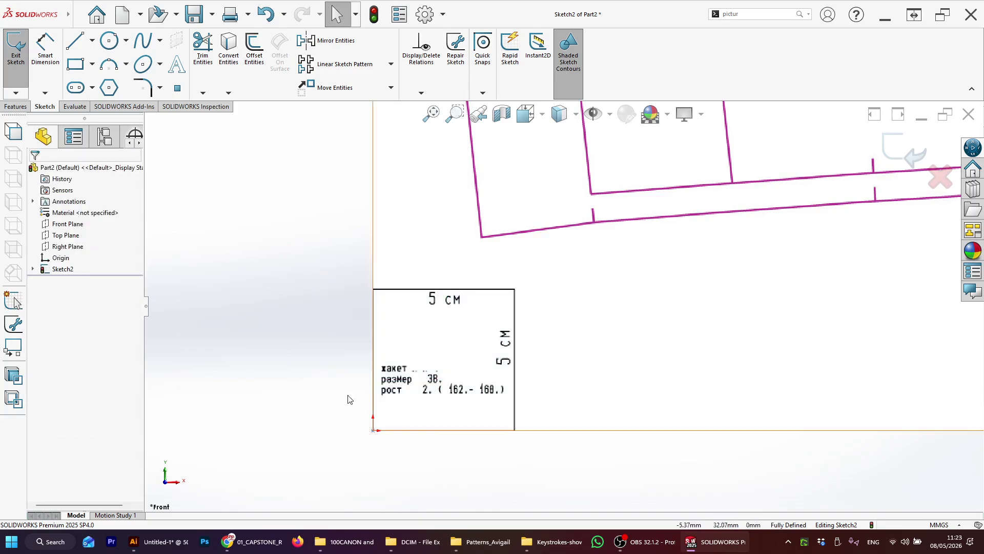
Sketch a corner rectangle about 179 mm square from the origin to the opposite corner of the 5 cm reference square.
{"action": "left_click", "coordinate": [91, 63]}
{"action": "left_click", "coordinate": [97, 78]}
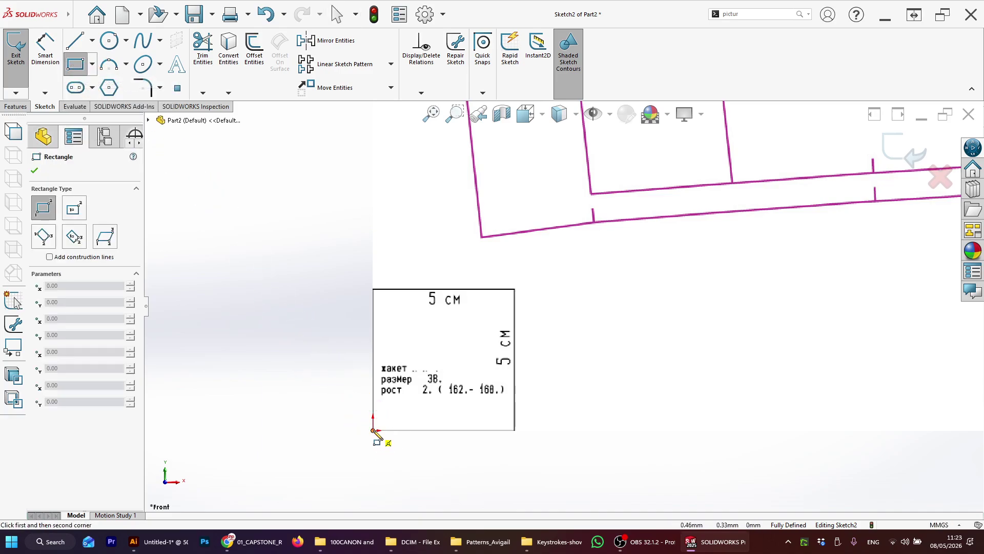
{"action": "left_click", "coordinate": [374, 430]}
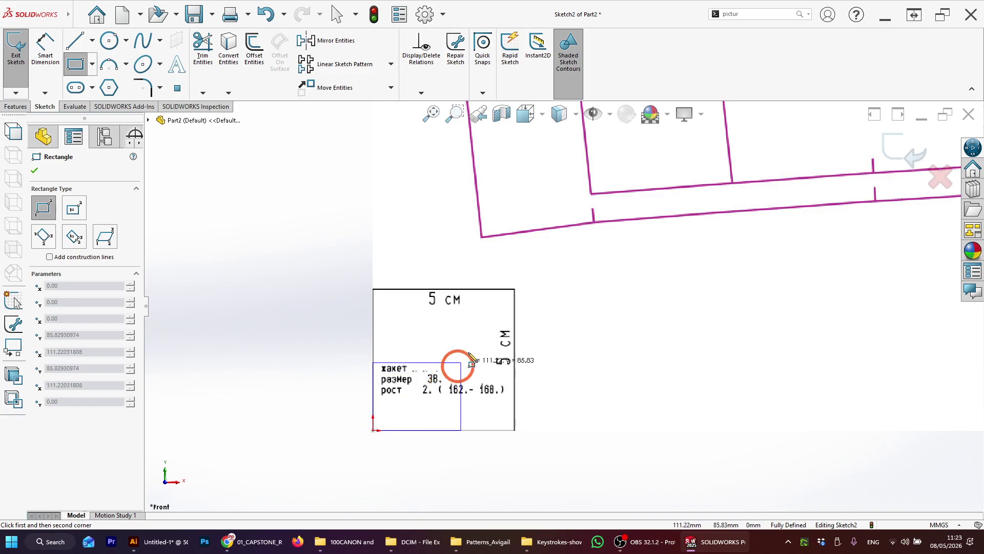
{"action": "left_click", "coordinate": [516, 290]}
{"action": "key", "text": "Escape"}
Apply an Equal relation to all four sides of the rectangle over the reference square.
{"action": "mouse_move", "coordinate": [312, 259]}
{"action": "left_mouse_down"}
{"action": "mouse_move", "coordinate": [560, 459]}
{"action": "mouse_move", "coordinate": [568, 478]}
{"action": "left_mouse_up"}
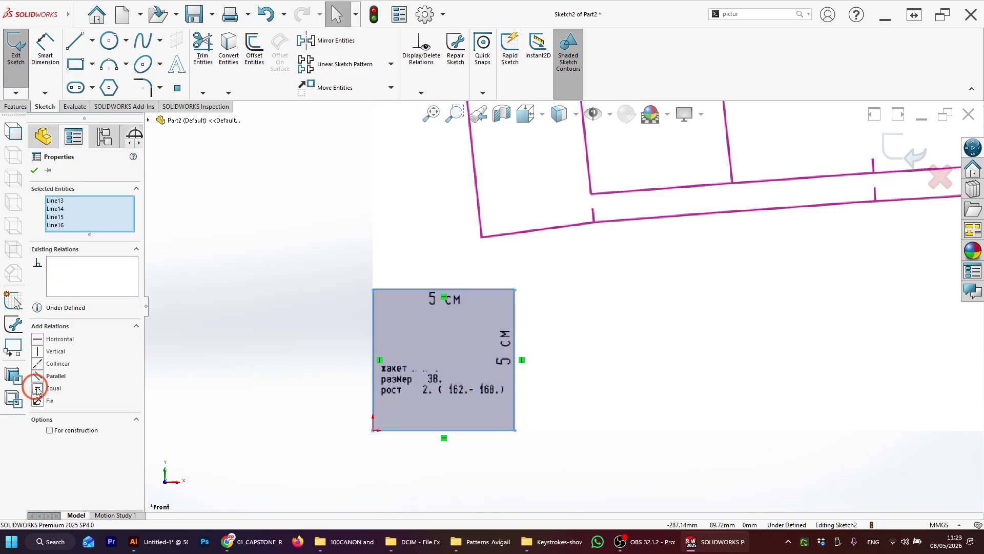
{"action": "left_click", "coordinate": [237, 338]}
{"action": "left_click", "coordinate": [503, 288]}
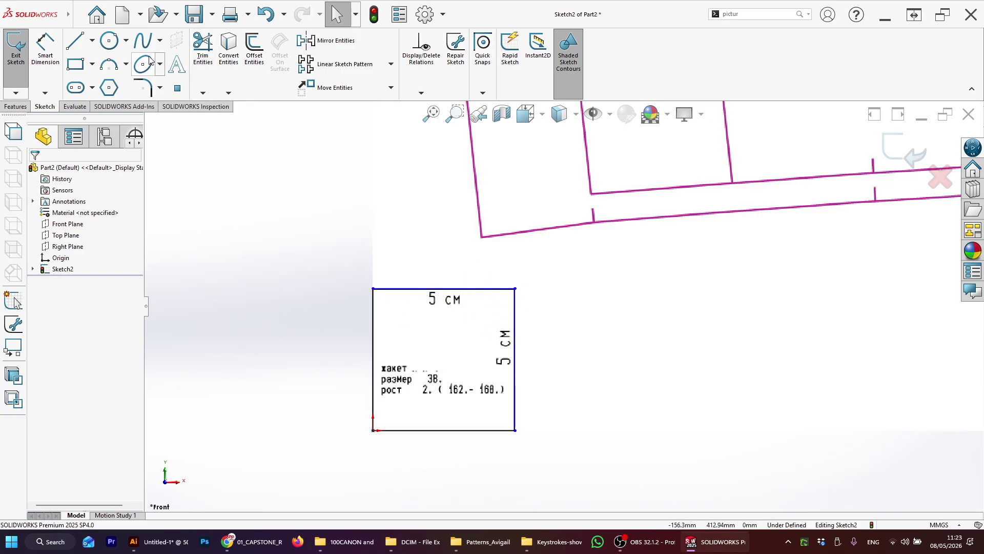
Dimension the left side of the reference square's rectangle as 50 mm.
{"action": "left_click", "coordinate": [45, 48]}
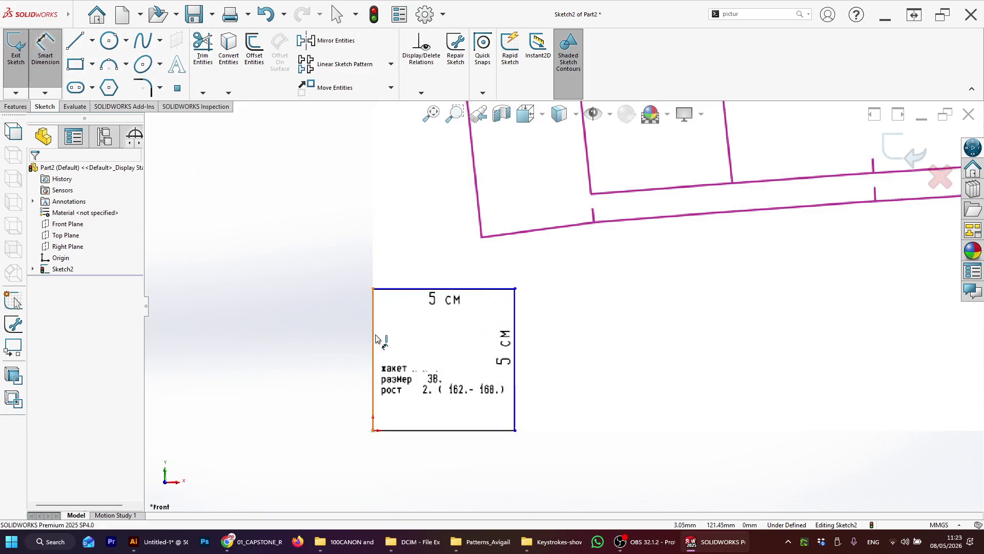
{"action": "left_click_drag", "start_coordinate": [373, 342], "coordinate": [293, 349]}
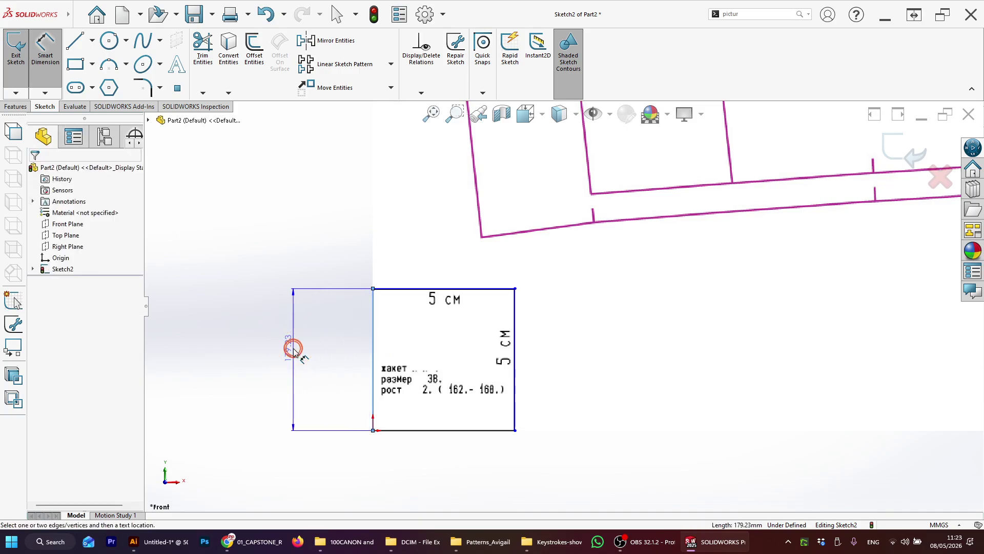
{"action": "type", "text": "50"}
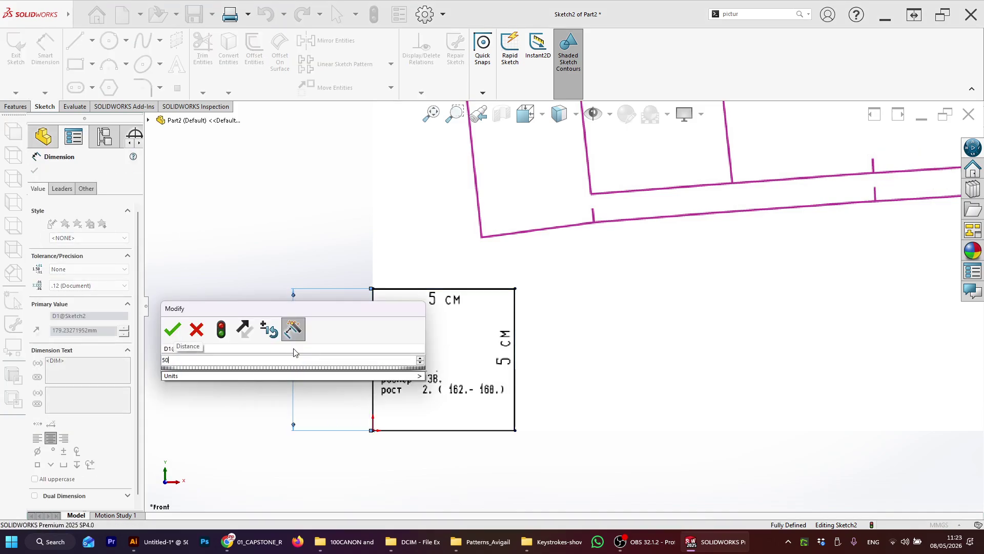
Set the height dimension of the reference square at the origin to 50 mm.
{"action": "key", "text": "Return"}
{"action": "key", "text": "Escape"}
{"action": "scroll", "coordinate": [534, 235], "scroll_direction": "up", "scroll_amount": 15}
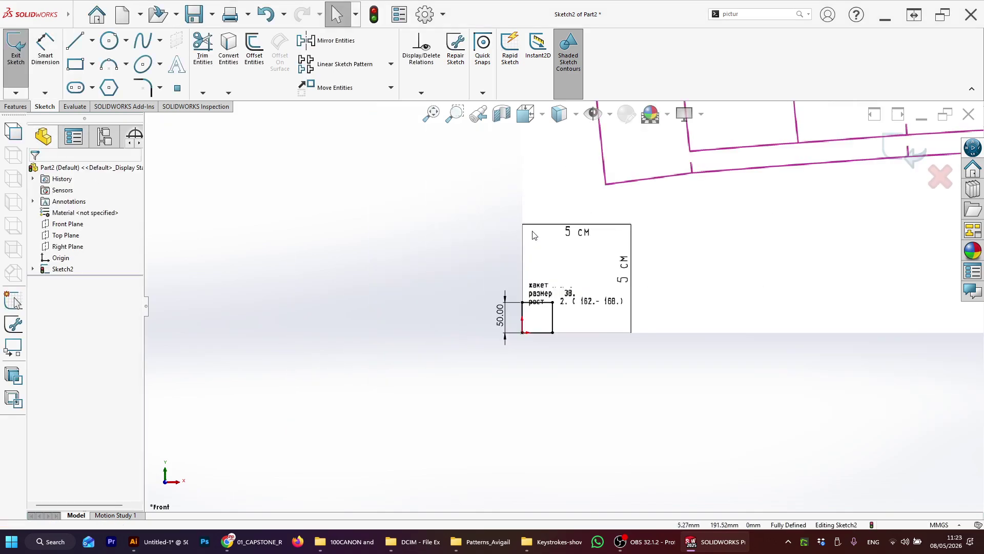
Scale the sleeve pattern picture down to about 706 mm wide so its printed 5 cm square matches the sketched square.
{"action": "scroll", "coordinate": [687, 259], "scroll_direction": "down", "scroll_amount": 4}
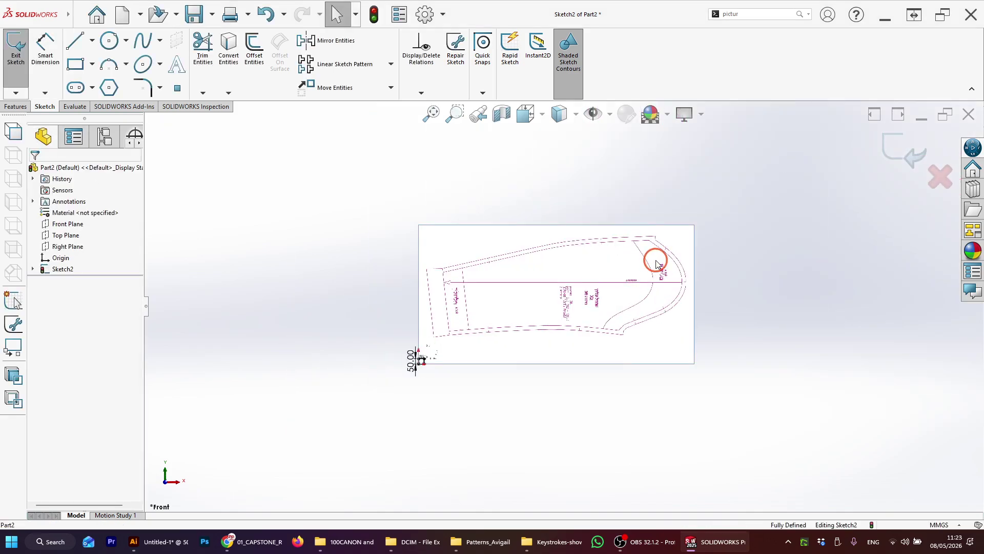
{"action": "left_click", "coordinate": [675, 250]}
{"action": "left_click_drag", "start_coordinate": [693, 226], "coordinate": [551, 297]}
{"action": "scroll", "coordinate": [451, 359], "scroll_direction": "down", "scroll_amount": 12}
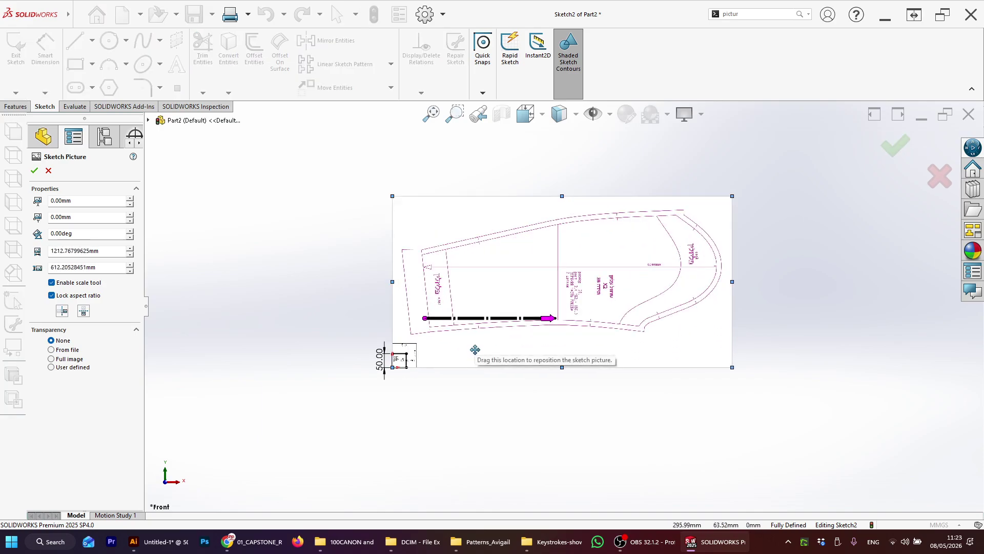
{"action": "scroll", "coordinate": [666, 198], "scroll_direction": "up", "scroll_amount": 10}
{"action": "scroll", "coordinate": [466, 400], "scroll_direction": "down", "scroll_amount": 6}
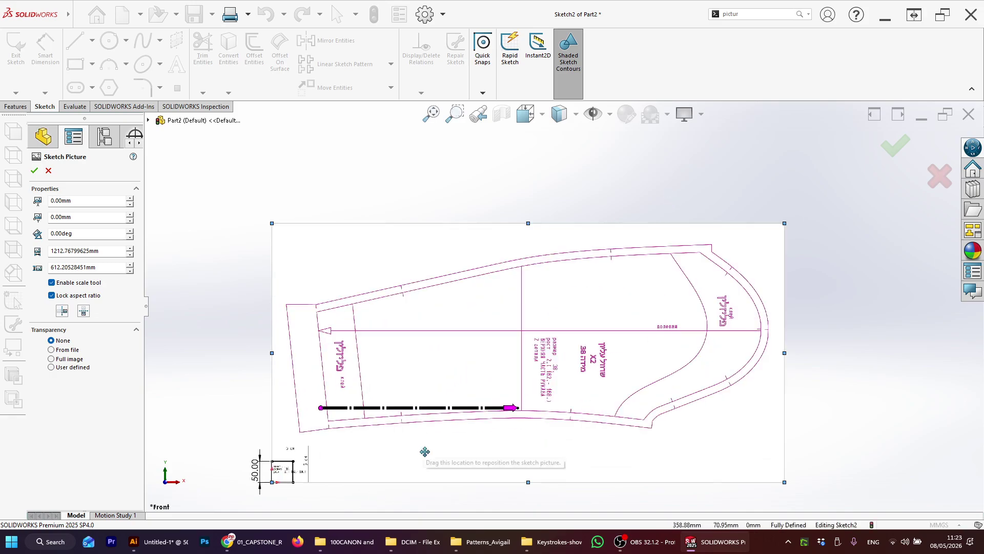
{"action": "mouse_move", "coordinate": [784, 224]}
{"action": "left_mouse_down"}
{"action": "mouse_move", "coordinate": [678, 277]}
{"action": "mouse_move", "coordinate": [570, 355]}
{"action": "left_mouse_up"}
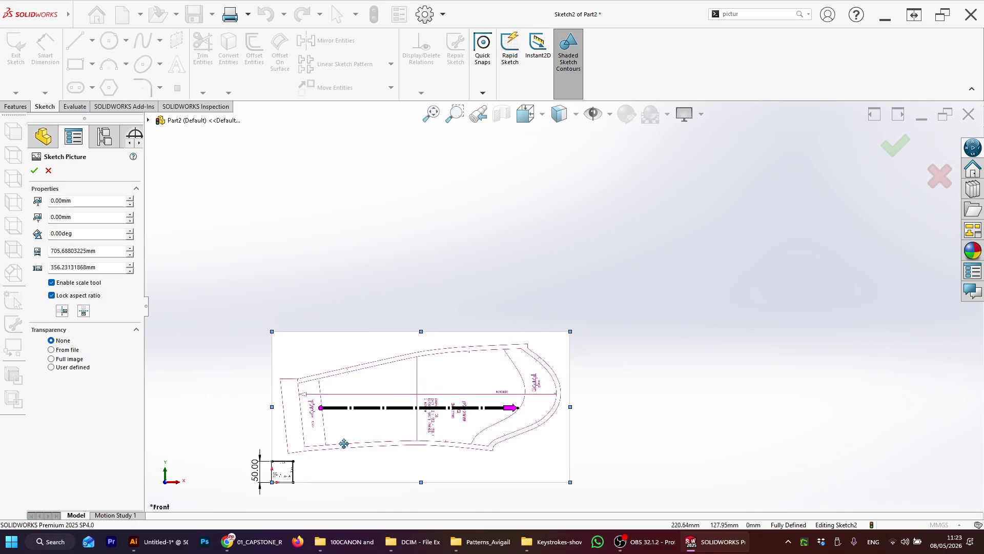
{"action": "scroll", "coordinate": [295, 473], "scroll_direction": "up", "scroll_amount": 5}
{"action": "scroll", "coordinate": [532, 321], "scroll_direction": "down", "scroll_amount": 5}
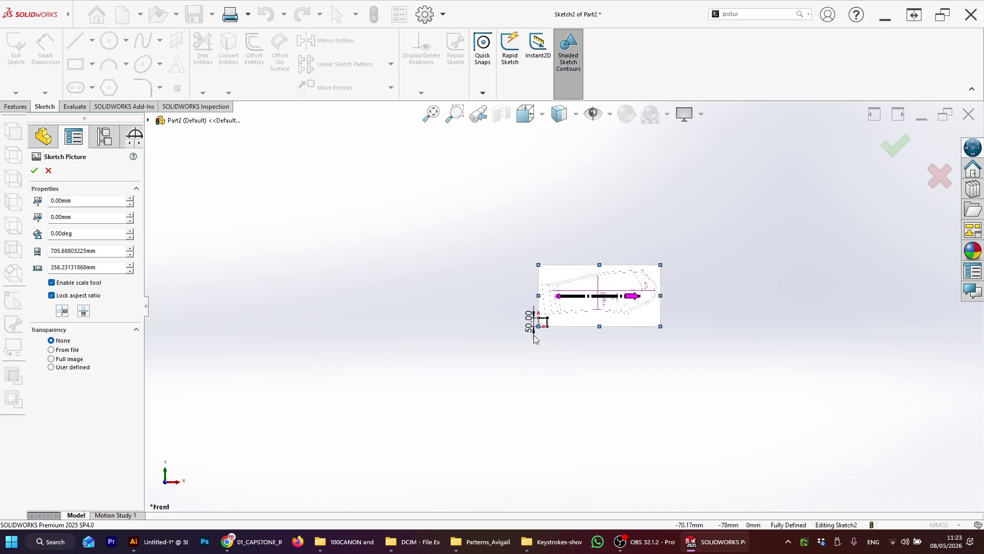
{"action": "scroll", "coordinate": [541, 319], "scroll_direction": "up", "scroll_amount": 4}
{"action": "scroll", "coordinate": [564, 298], "scroll_direction": "down", "scroll_amount": 4}
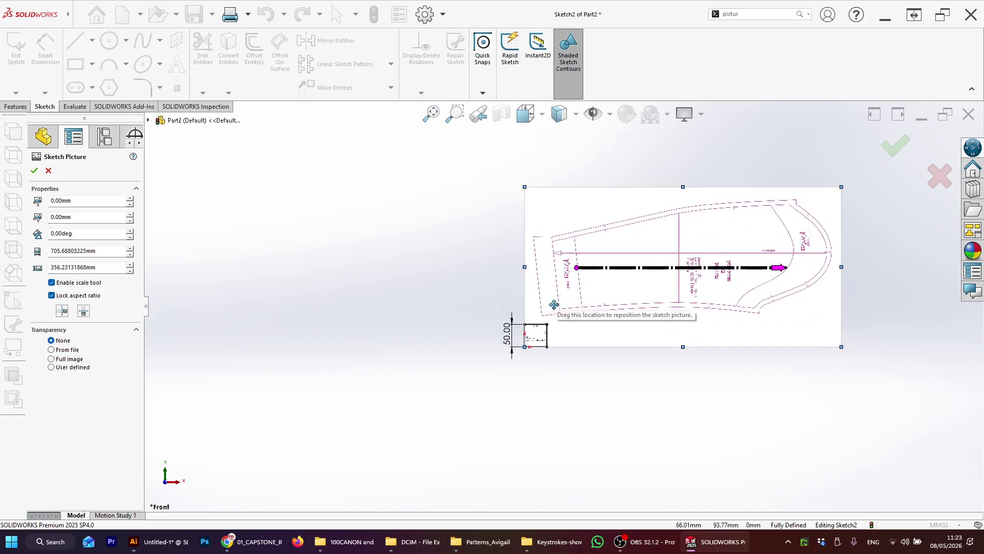
{"action": "scroll", "coordinate": [546, 335], "scroll_direction": "down", "scroll_amount": 10}
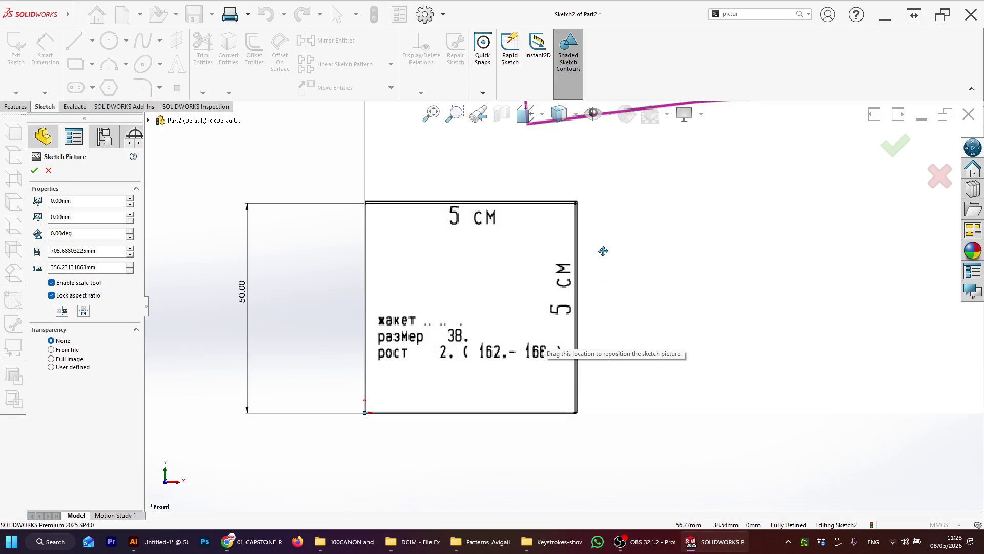
{"action": "scroll", "coordinate": [604, 251], "scroll_direction": "down", "scroll_amount": 1}
{"action": "mouse_move", "coordinate": [628, 207]}
{"action": "left_mouse_down"}
{"action": "mouse_move", "coordinate": [117, 253]}
{"action": "mouse_move", "coordinate": [572, 208]}
{"action": "mouse_move", "coordinate": [632, 208]}
{"action": "mouse_move", "coordinate": [659, 237]}
{"action": "mouse_move", "coordinate": [660, 213]}
{"action": "mouse_move", "coordinate": [646, 236]}
{"action": "left_mouse_up"}
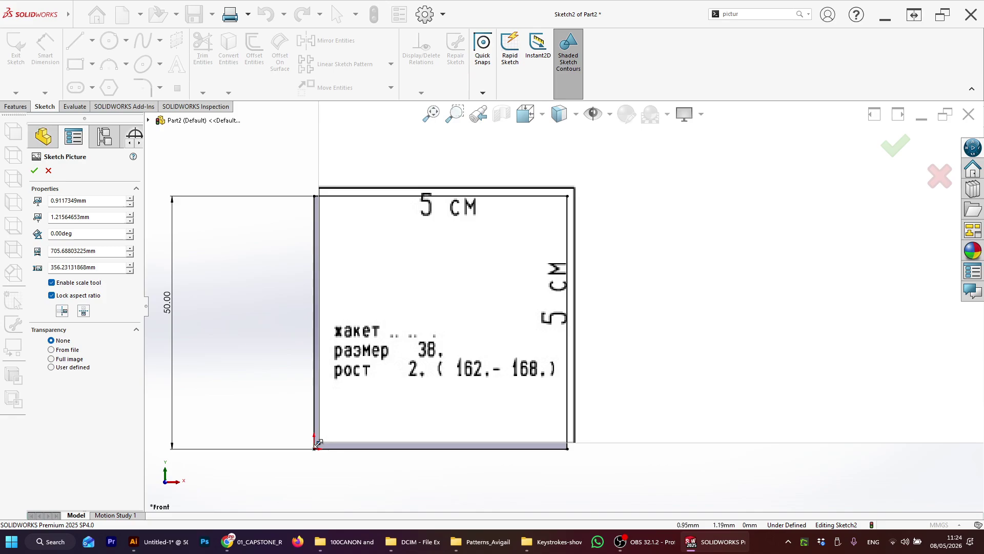
Set the sketch picture's X and Y origin position to 0 mm.
{"action": "double_click", "coordinate": [60, 200]}
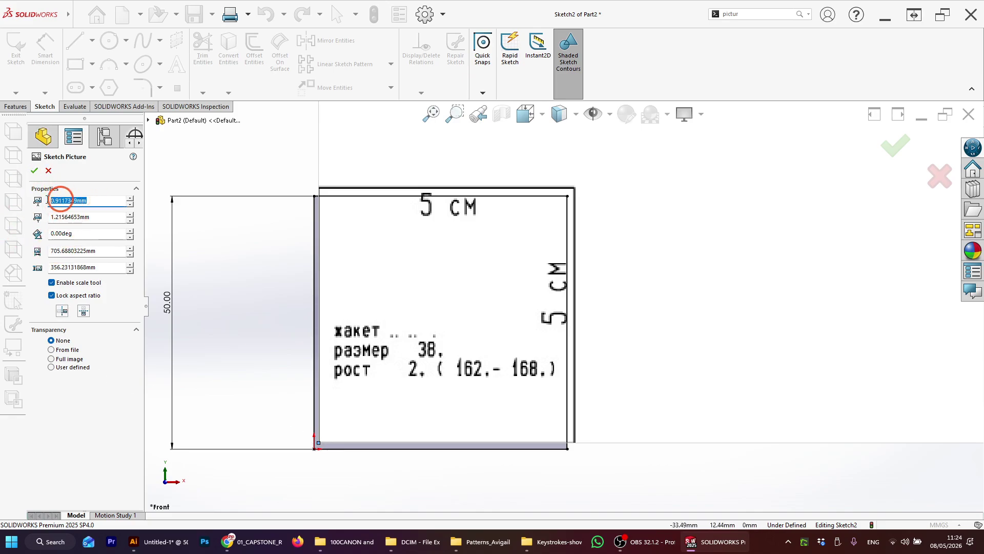
{"action": "double_click", "coordinate": [95, 218]}
{"action": "type", "text": "0"}
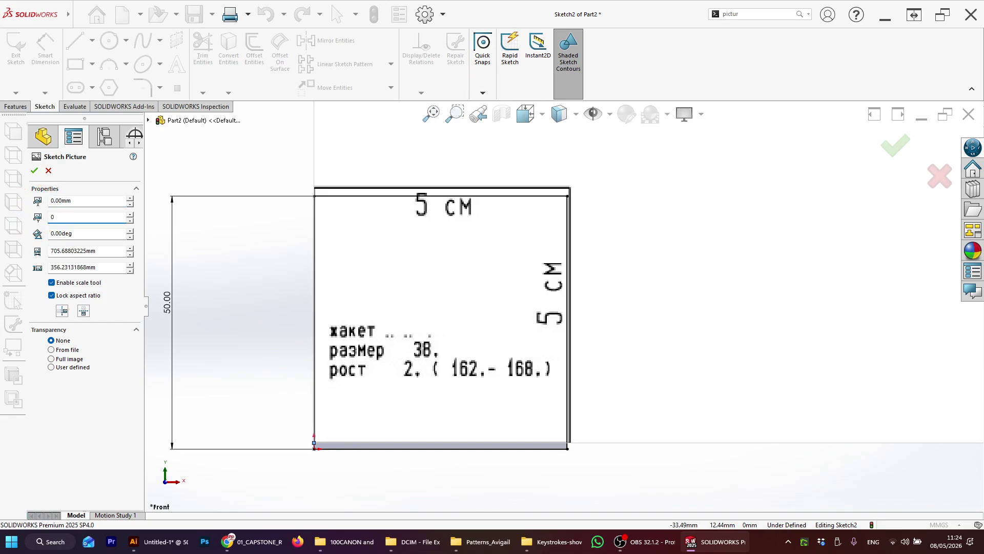
{"action": "key", "text": "Tab"}
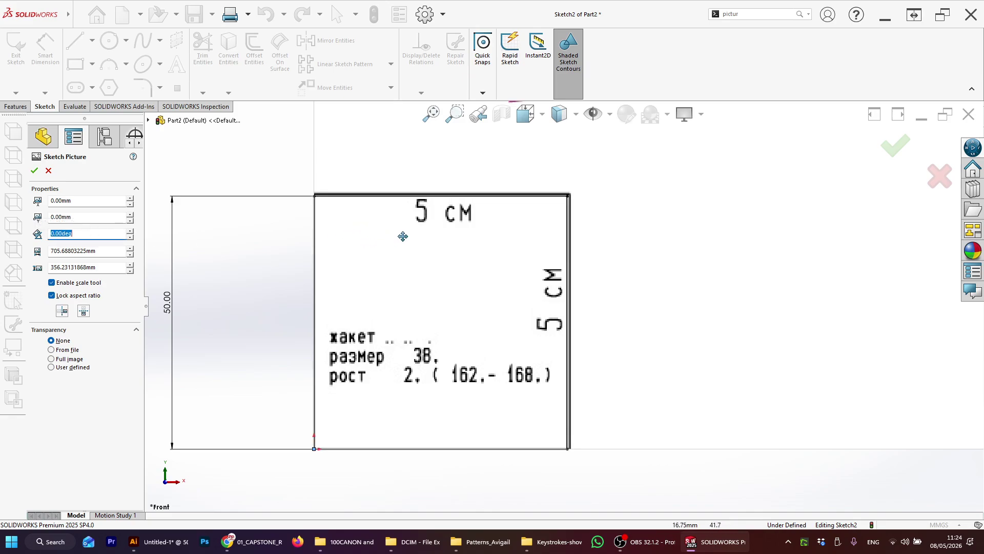
Set the sketch picture's width to 700 mm with the aspect ratio locked.
{"action": "left_click_drag", "start_coordinate": [117, 250], "coordinate": [49, 251]}
{"action": "type", "text": "700"}
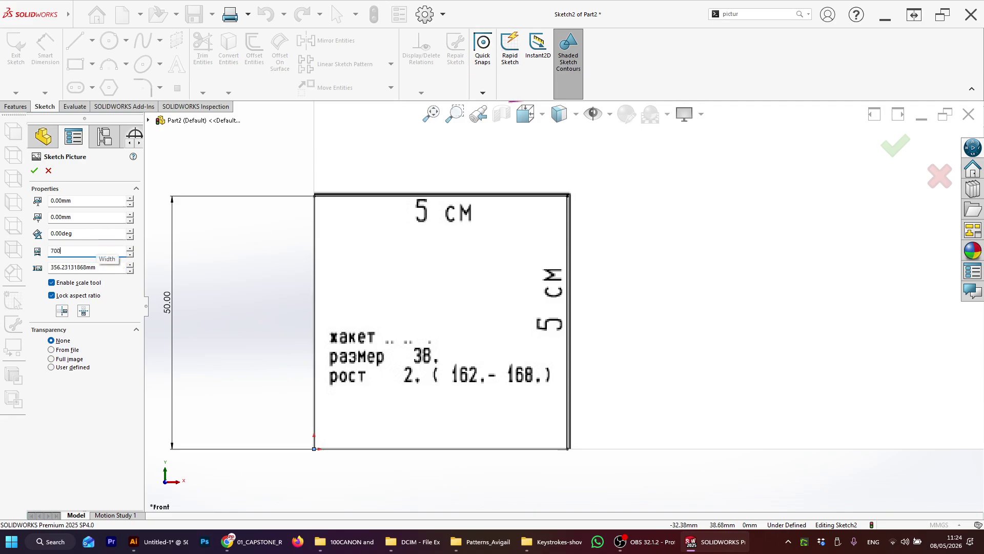
{"action": "key", "text": "Return"}
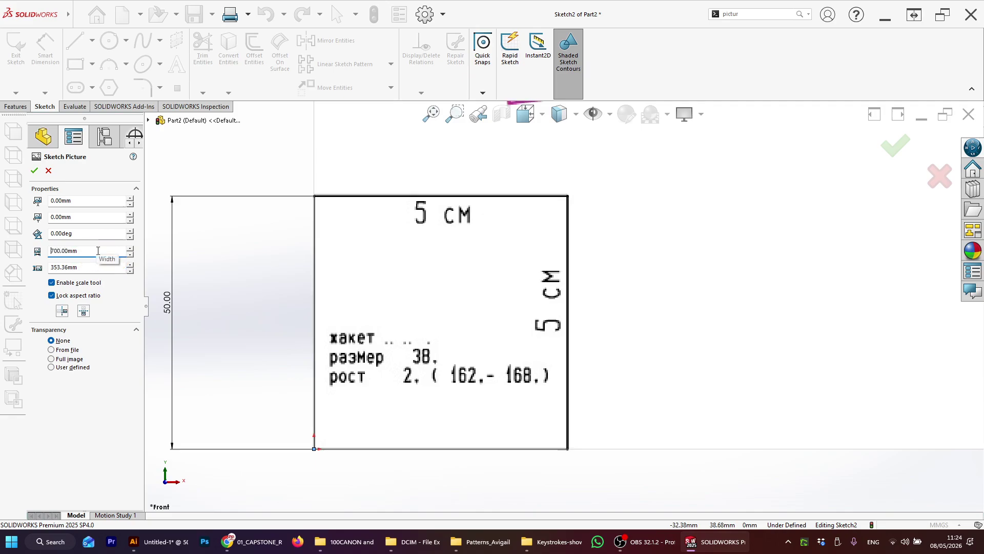
Set the sketch picture's width to 699 mm, check its scale and accept the picture settings.
{"action": "left_click_drag", "start_coordinate": [87, 251], "coordinate": [28, 257]}
{"action": "type", "text": "699"}
{"action": "key", "text": "Return"}
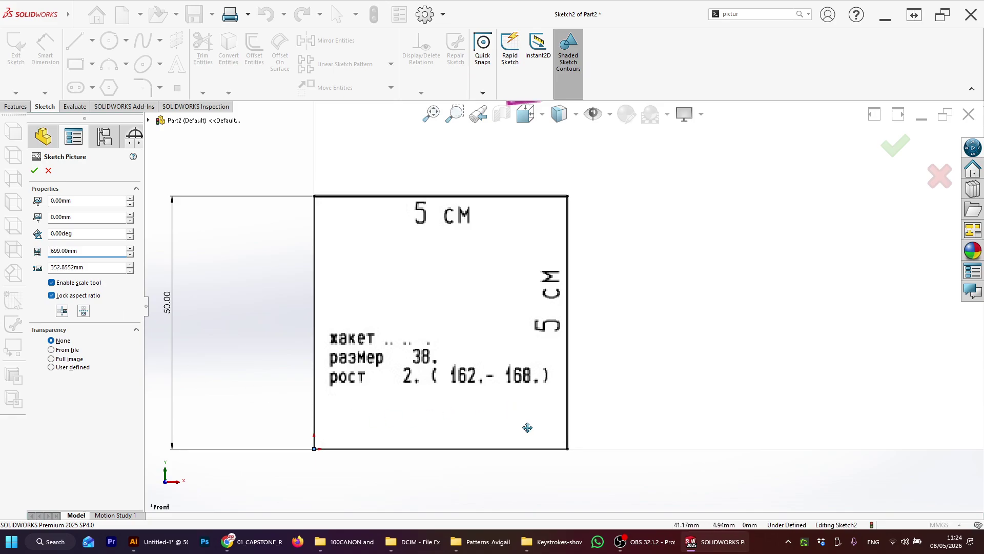
{"action": "scroll", "coordinate": [582, 231], "scroll_direction": "up", "scroll_amount": 10}
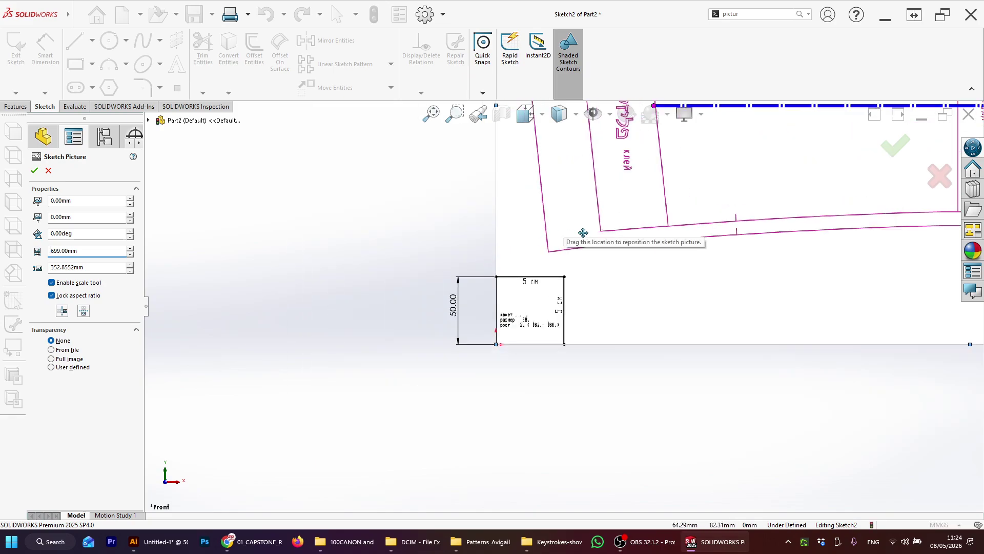
{"action": "scroll", "coordinate": [647, 229], "scroll_direction": "up", "scroll_amount": 5}
{"action": "scroll", "coordinate": [641, 256], "scroll_direction": "down", "scroll_amount": 4}
{"action": "scroll", "coordinate": [587, 348], "scroll_direction": "down", "scroll_amount": 4}
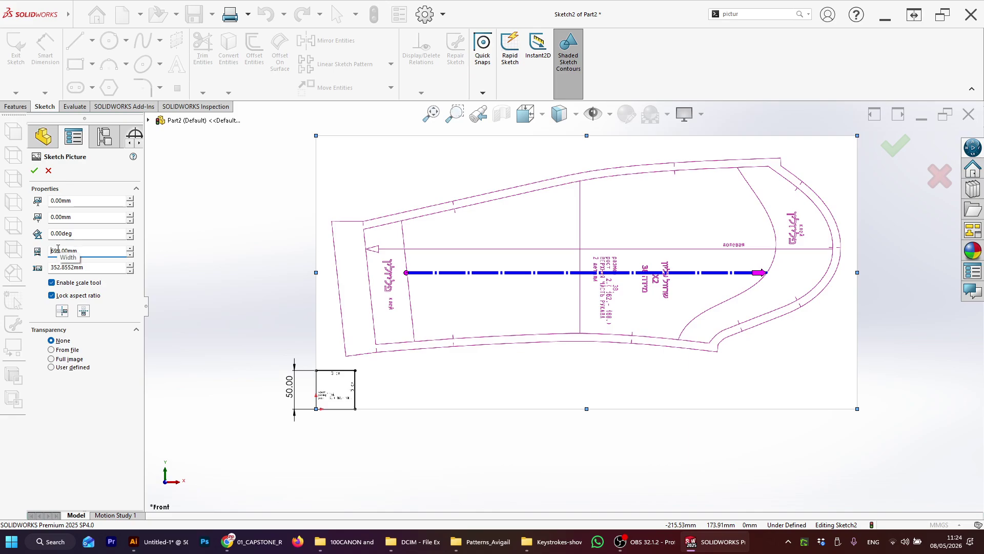
{"action": "left_click", "coordinate": [894, 148]}
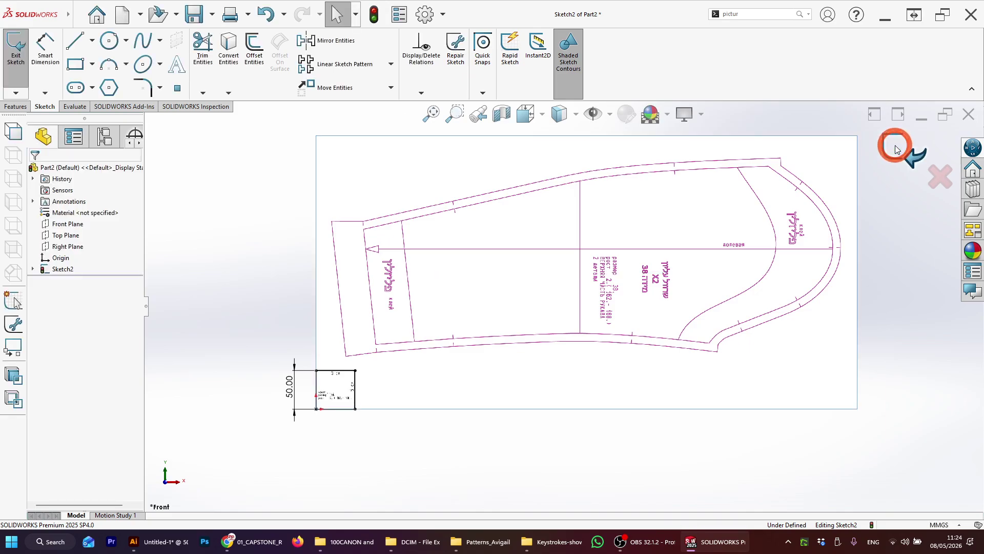
Exit the sketch containing the scaled sleeve pattern picture.
{"action": "scroll", "coordinate": [621, 270], "scroll_direction": "up", "scroll_amount": 5}
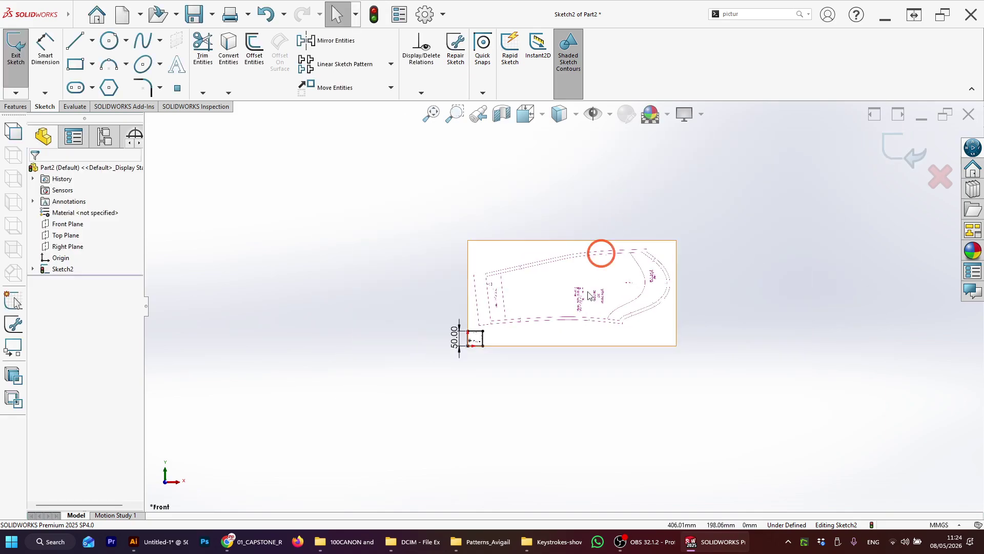
{"action": "scroll", "coordinate": [584, 282], "scroll_direction": "down", "scroll_amount": 5}
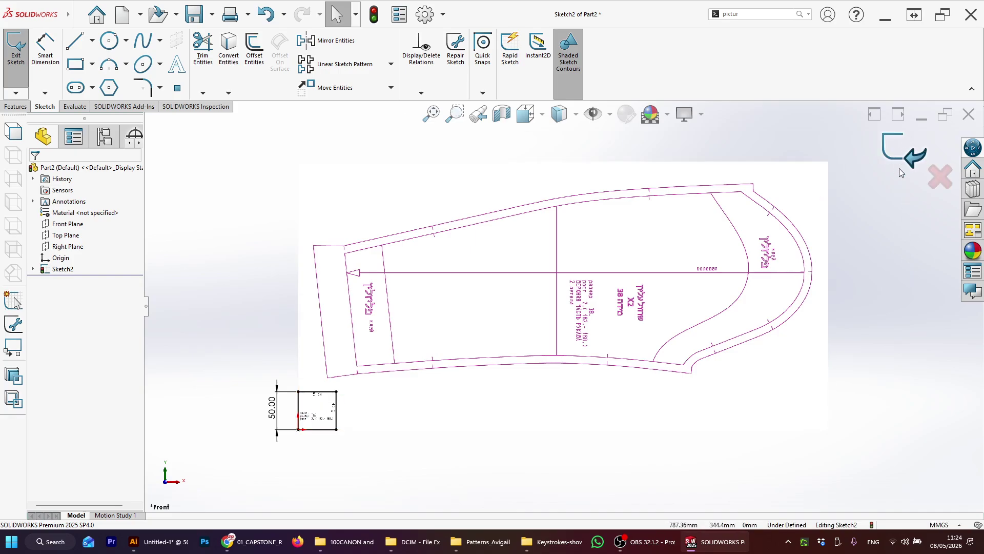
{"action": "left_click", "coordinate": [791, 209]}
{"action": "left_click", "coordinate": [890, 157]}
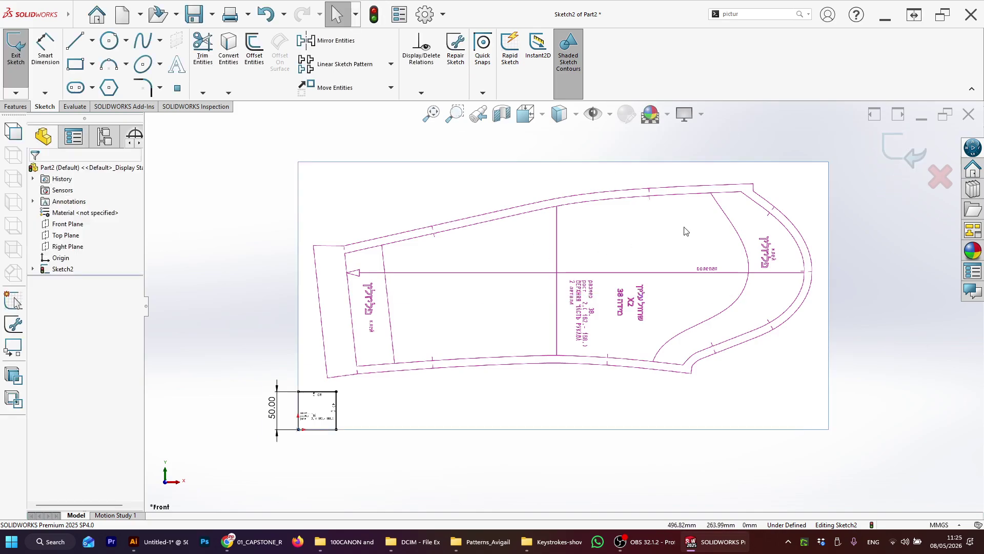
{"action": "left_click", "coordinate": [906, 163]}
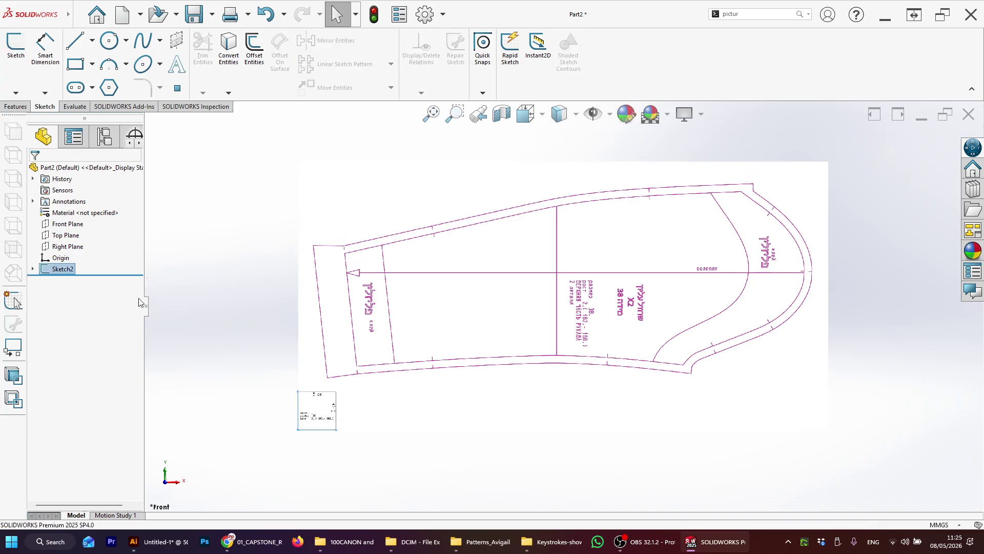
Reopen Sketch2 for editing.
{"action": "left_click", "coordinate": [153, 303]}
{"action": "double_click", "coordinate": [66, 269]}
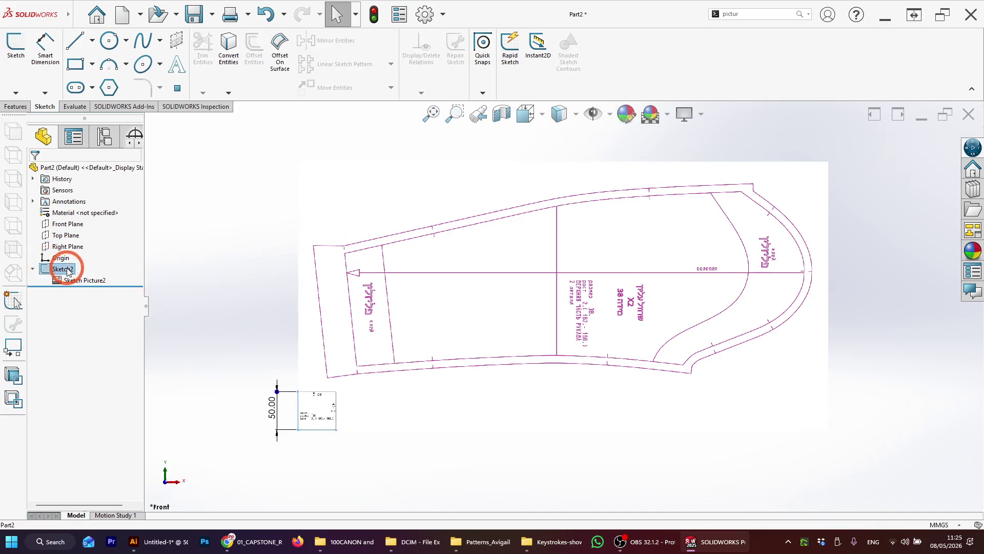
{"action": "right_click", "coordinate": [67, 271]}
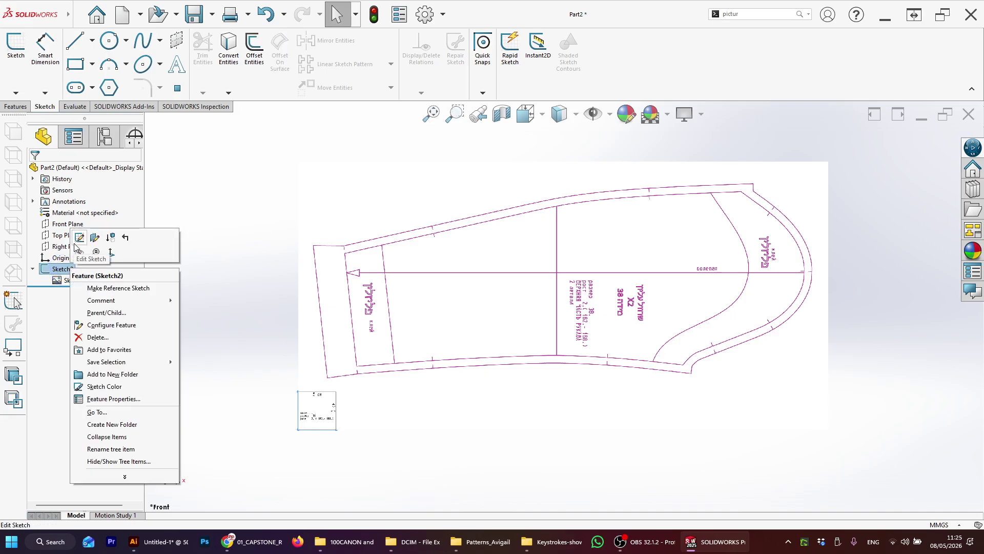
{"action": "left_click", "coordinate": [80, 237]}
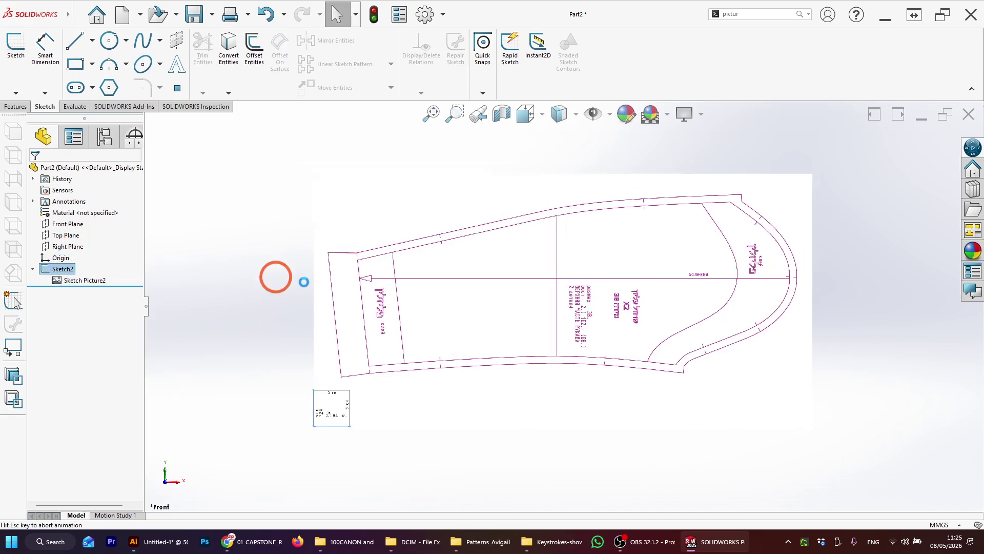
{"action": "scroll", "coordinate": [548, 310], "scroll_direction": "down", "scroll_amount": 2}
{"action": "scroll", "coordinate": [549, 310], "scroll_direction": "down", "scroll_amount": 1}
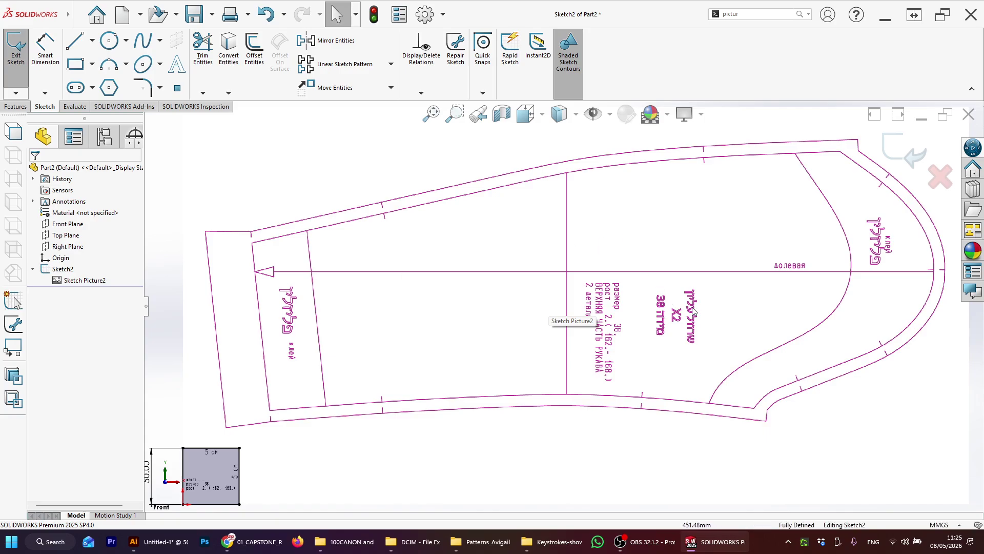
{"action": "scroll", "coordinate": [694, 312], "scroll_direction": "up", "scroll_amount": 2}
{"action": "scroll", "coordinate": [706, 288], "scroll_direction": "down", "scroll_amount": 2}
{"action": "scroll", "coordinate": [538, 288], "scroll_direction": "up", "scroll_amount": 2}
{"action": "scroll", "coordinate": [531, 283], "scroll_direction": "down", "scroll_amount": 1}
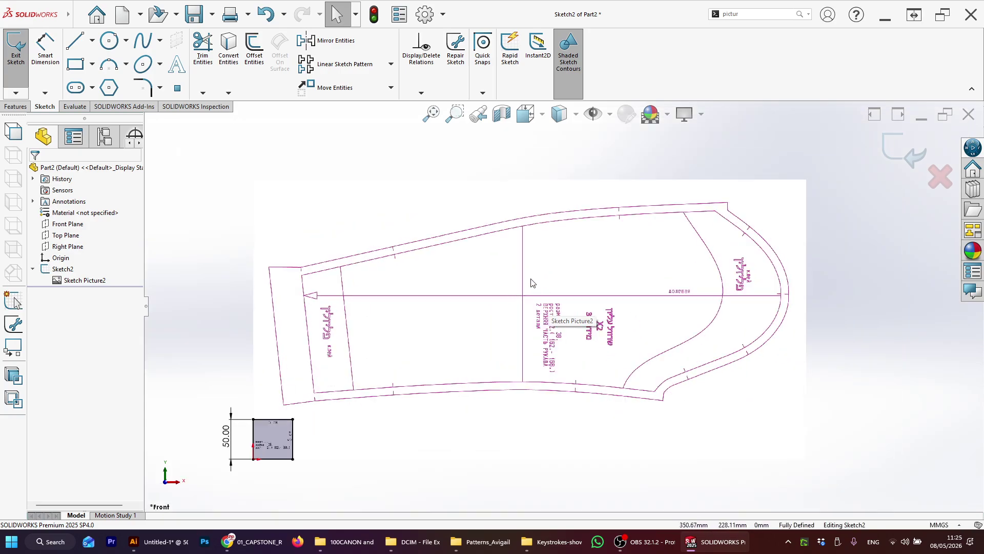
{"action": "scroll", "coordinate": [530, 345], "scroll_direction": "down", "scroll_amount": 1}
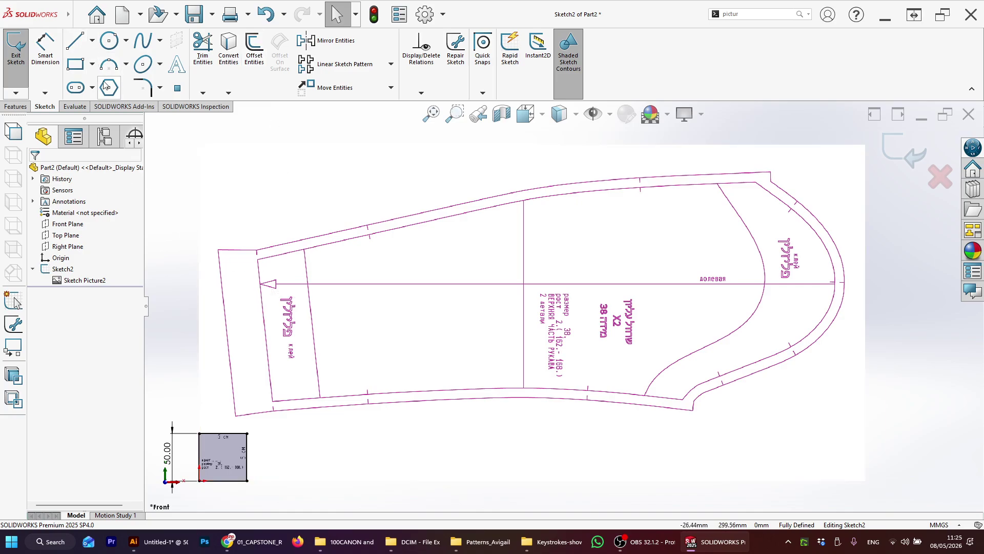
Trace the inner hem edge at the sleeve's cuff end with a straight line from its lower corner to its upper corner.
{"action": "left_click", "coordinate": [74, 44]}
{"action": "scroll", "coordinate": [314, 411], "scroll_direction": "down", "scroll_amount": 5}
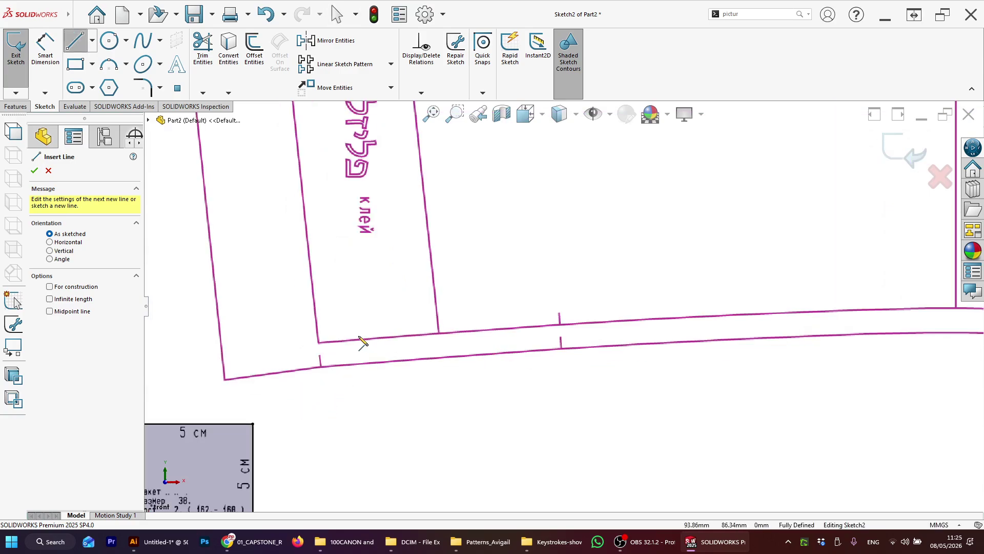
{"action": "left_click", "coordinate": [331, 342]}
{"action": "scroll", "coordinate": [336, 193], "scroll_direction": "up", "scroll_amount": 5}
{"action": "scroll", "coordinate": [472, 209], "scroll_direction": "down", "scroll_amount": 6}
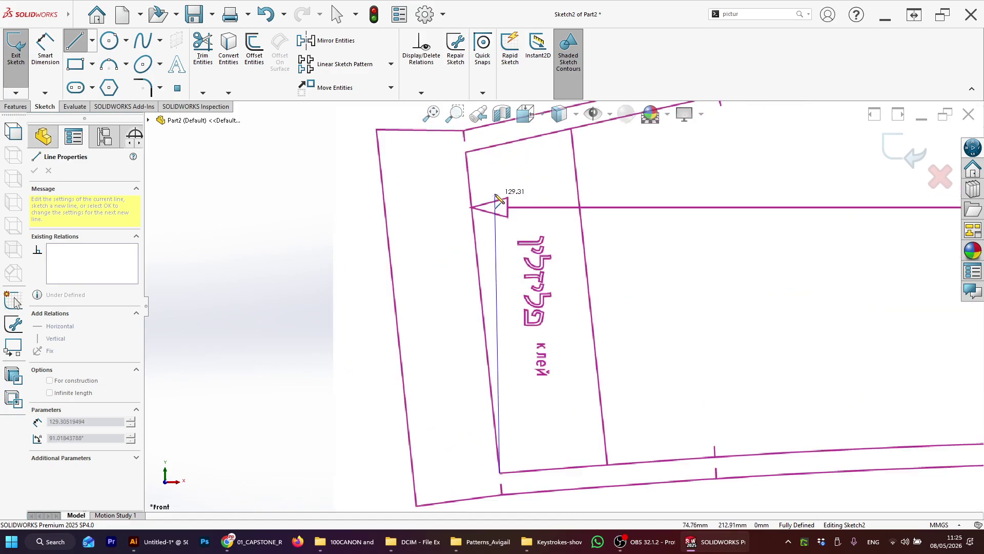
{"action": "left_click", "coordinate": [467, 162]}
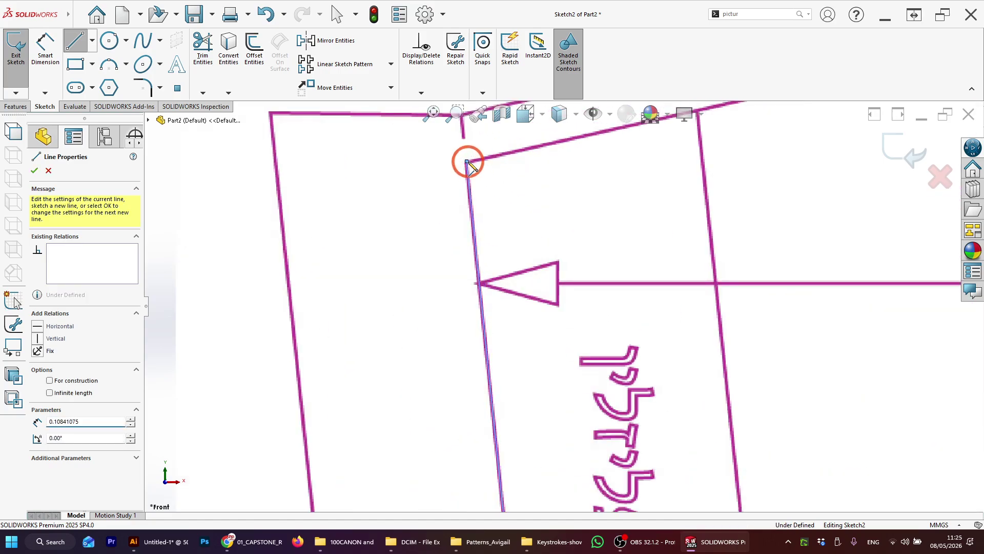
{"action": "key", "text": "Escape"}
{"action": "key", "text": "Escape"}
Align the traced line's upper endpoint with the pattern corner and apply a Fix relation to it.
{"action": "scroll", "coordinate": [475, 182], "scroll_direction": "down", "scroll_amount": 5}
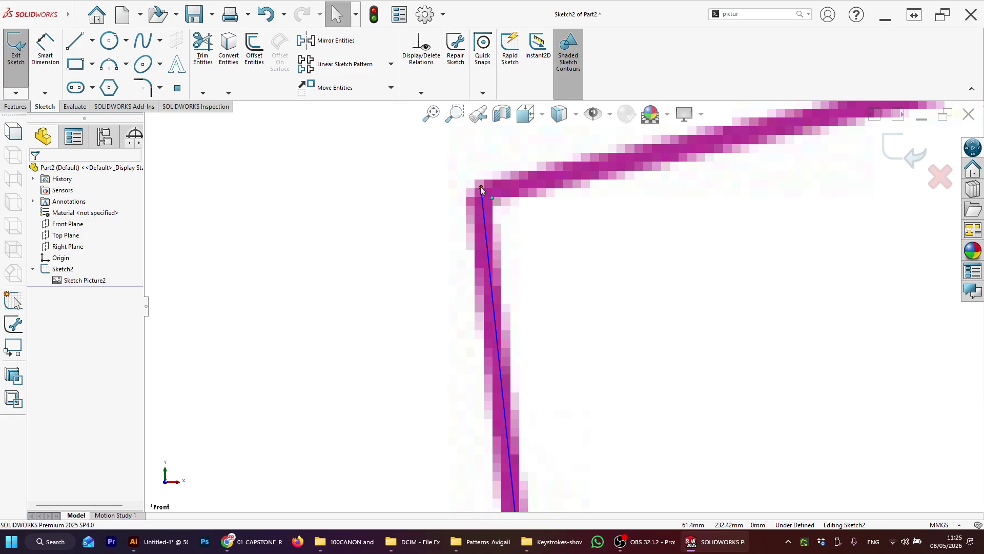
{"action": "left_click_drag", "start_coordinate": [481, 187], "coordinate": [482, 195]}
{"action": "left_click", "coordinate": [469, 183]}
{"action": "left_click", "coordinate": [483, 192]}
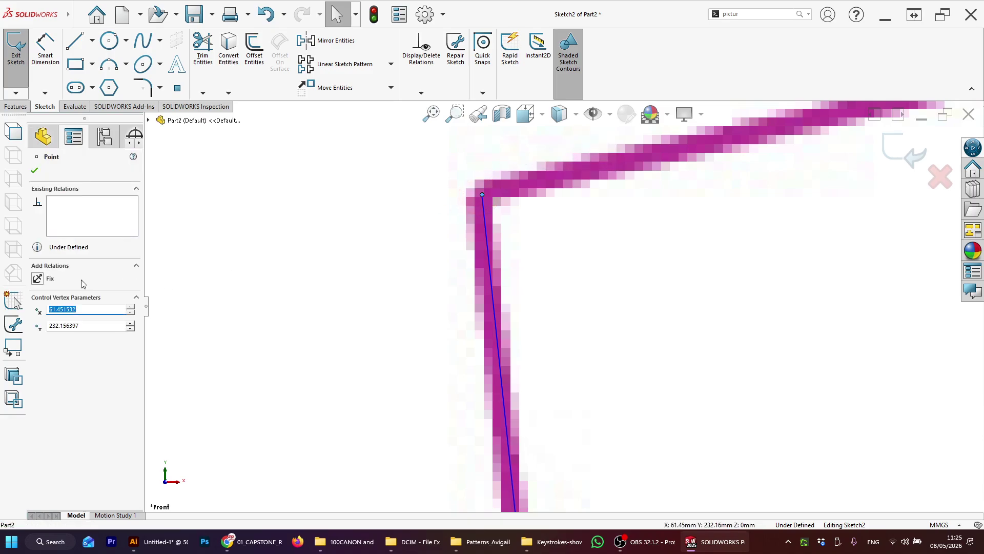
{"action": "left_click", "coordinate": [36, 278]}
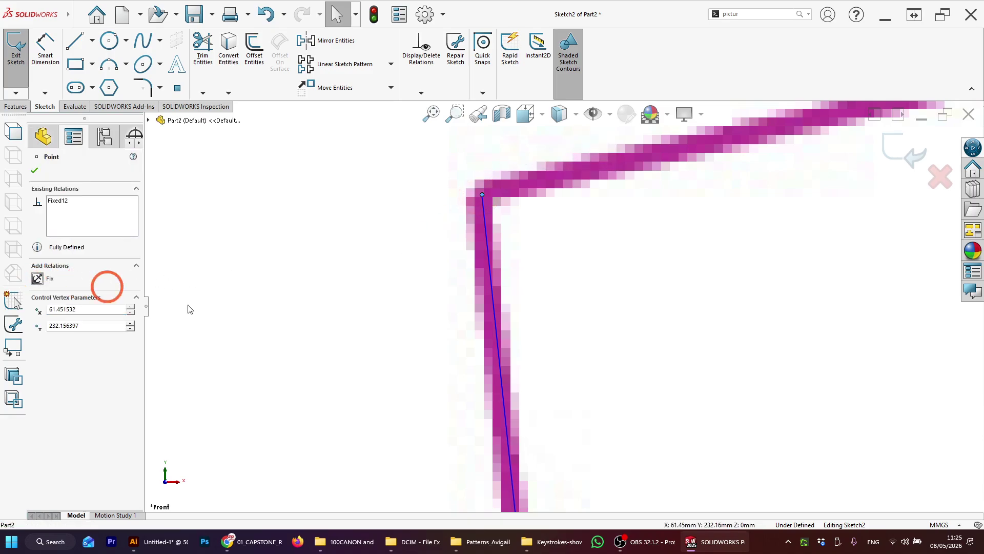
Apply a Fix relation to the lower endpoint of the traced cuff hem line.
{"action": "scroll", "coordinate": [439, 396], "scroll_direction": "up", "scroll_amount": 6}
{"action": "scroll", "coordinate": [551, 397], "scroll_direction": "down", "scroll_amount": 4}
{"action": "scroll", "coordinate": [548, 396], "scroll_direction": "down", "scroll_amount": 10}
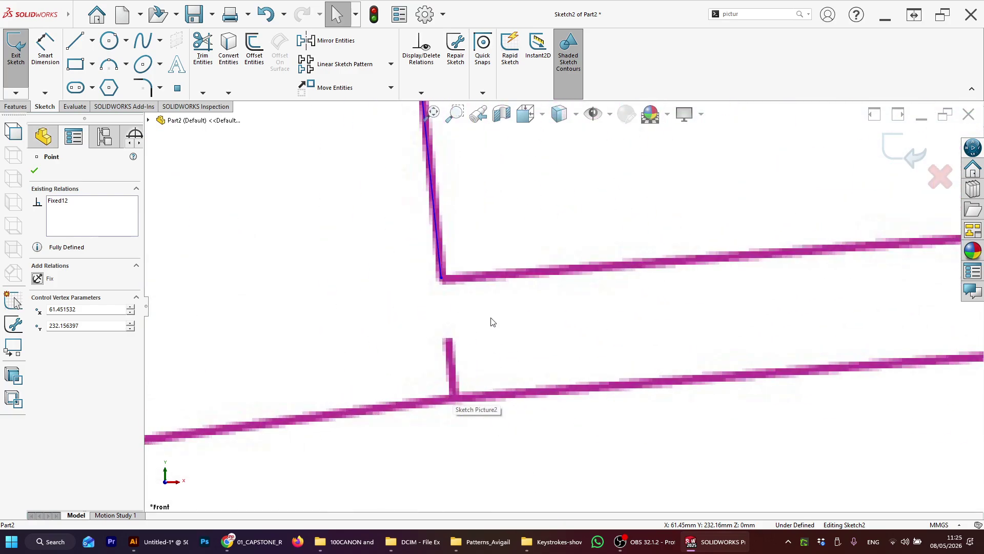
{"action": "left_click", "coordinate": [393, 236]}
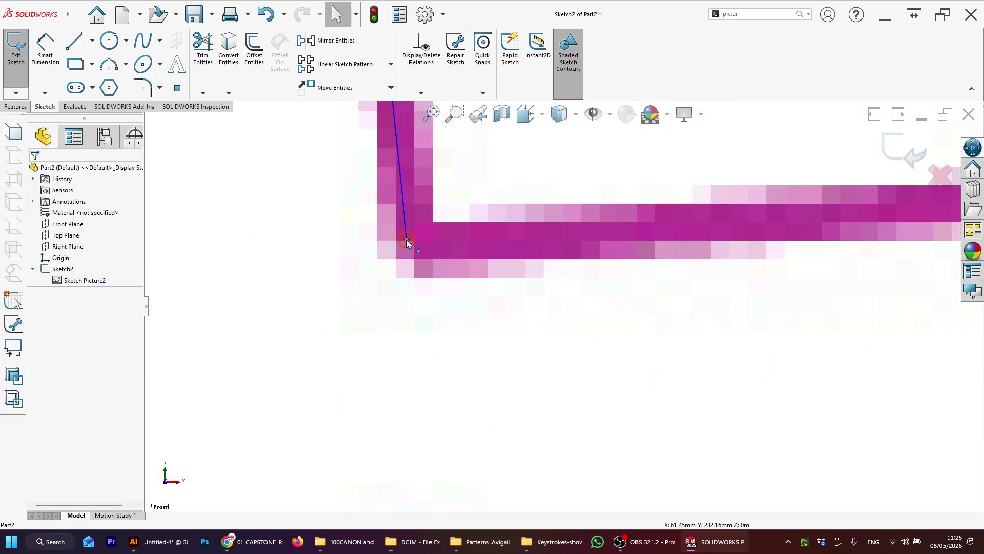
{"action": "left_click", "coordinate": [407, 239]}
{"action": "left_click", "coordinate": [37, 278]}
{"action": "left_click", "coordinate": [403, 285]}
{"action": "scroll", "coordinate": [435, 285], "scroll_direction": "up", "scroll_amount": 8}
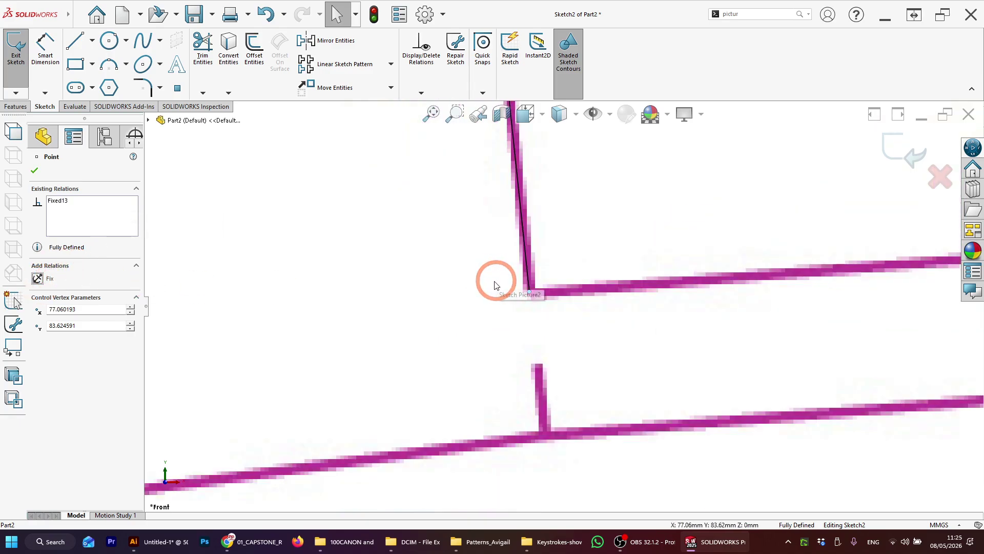
{"action": "key", "text": "Escape"}
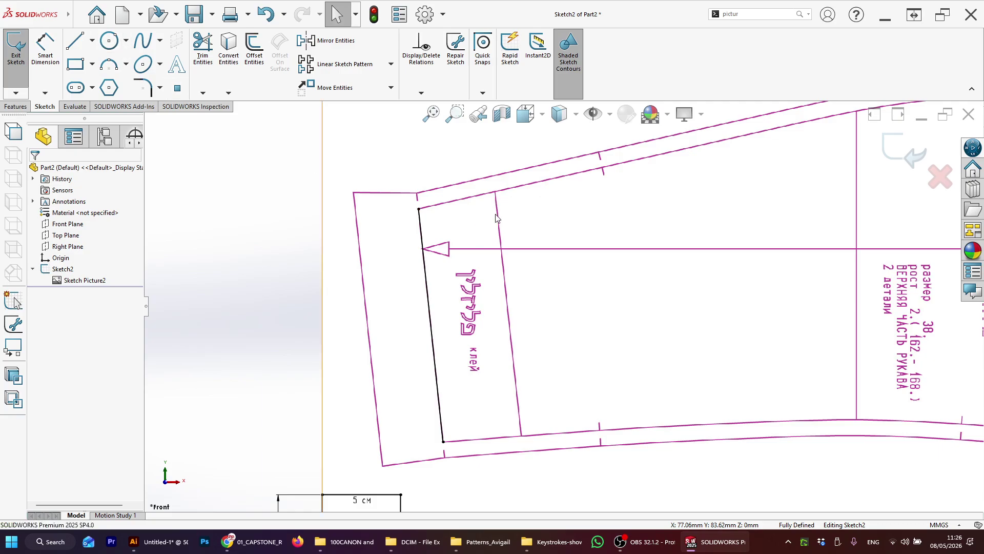
Trace the interfacing line beside the cuff hem with a construction centerline about 152 mm long, running from upper to lower seam line.
{"action": "key", "text": "f"}
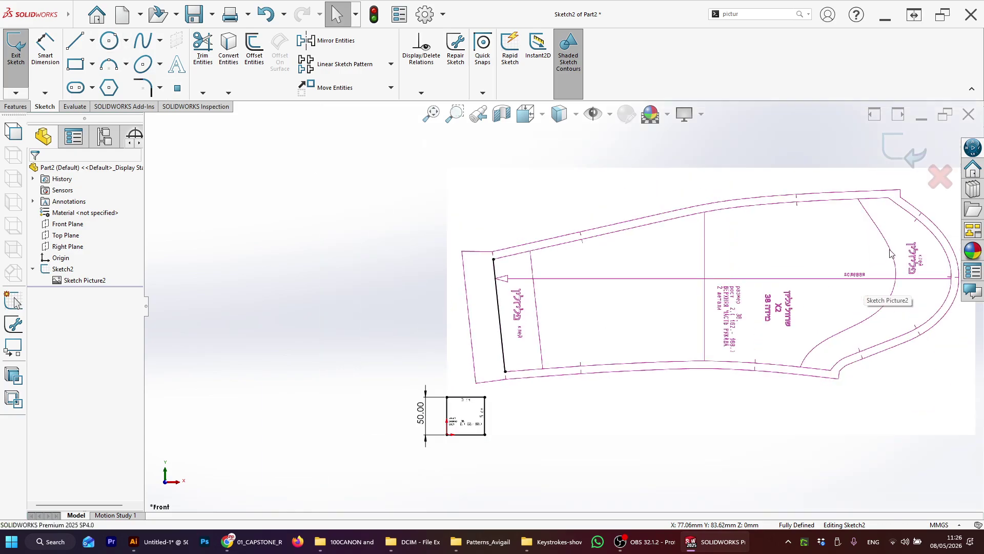
{"action": "scroll", "coordinate": [557, 290], "scroll_direction": "down", "scroll_amount": 5}
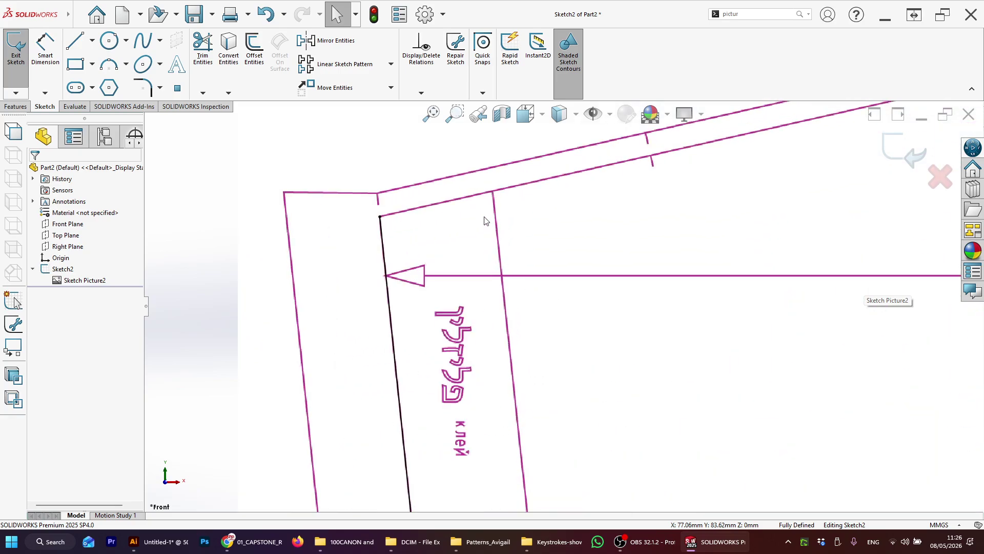
{"action": "scroll", "coordinate": [554, 305], "scroll_direction": "up", "scroll_amount": 3}
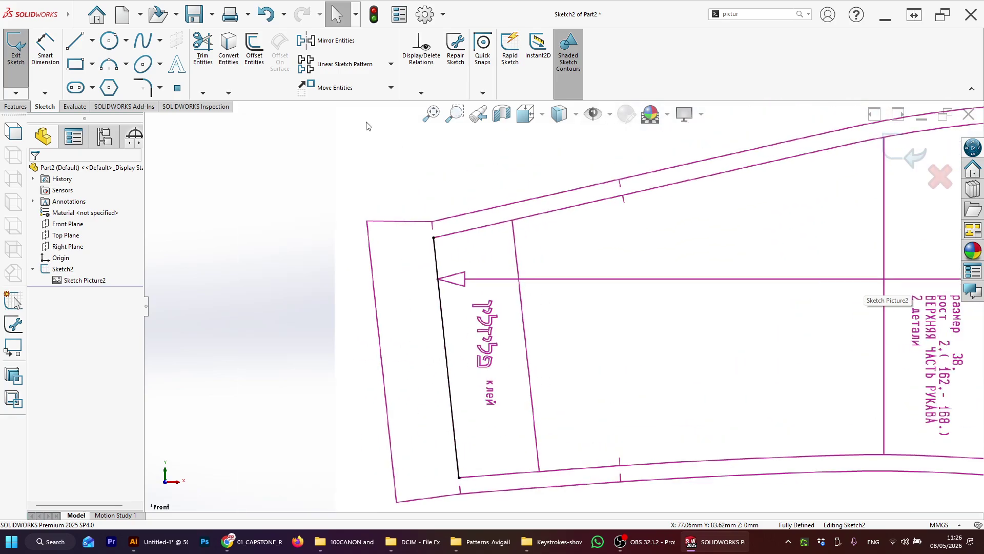
{"action": "left_click", "coordinate": [93, 41]}
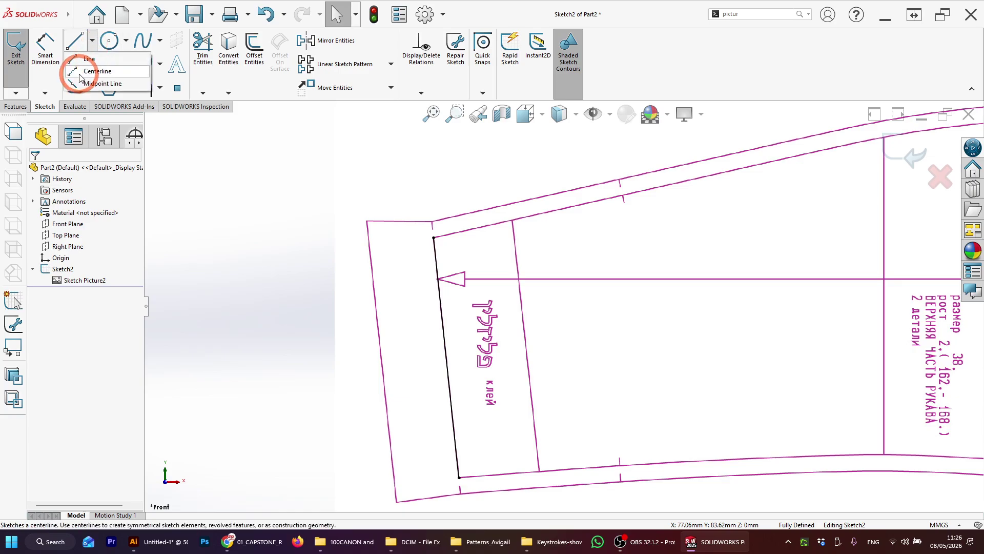
{"action": "left_click", "coordinate": [85, 73]}
{"action": "scroll", "coordinate": [520, 226], "scroll_direction": "down", "scroll_amount": 7}
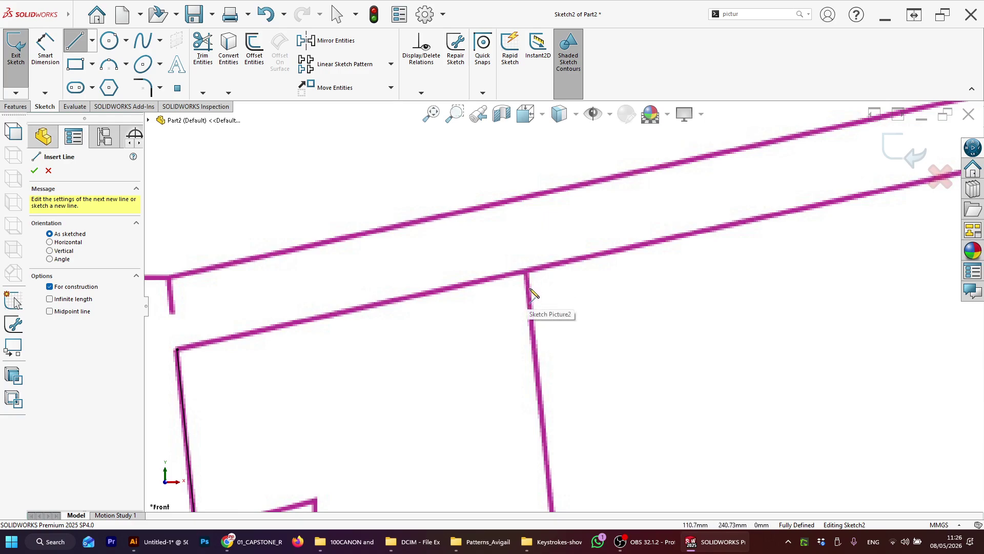
{"action": "left_click", "coordinate": [532, 298]}
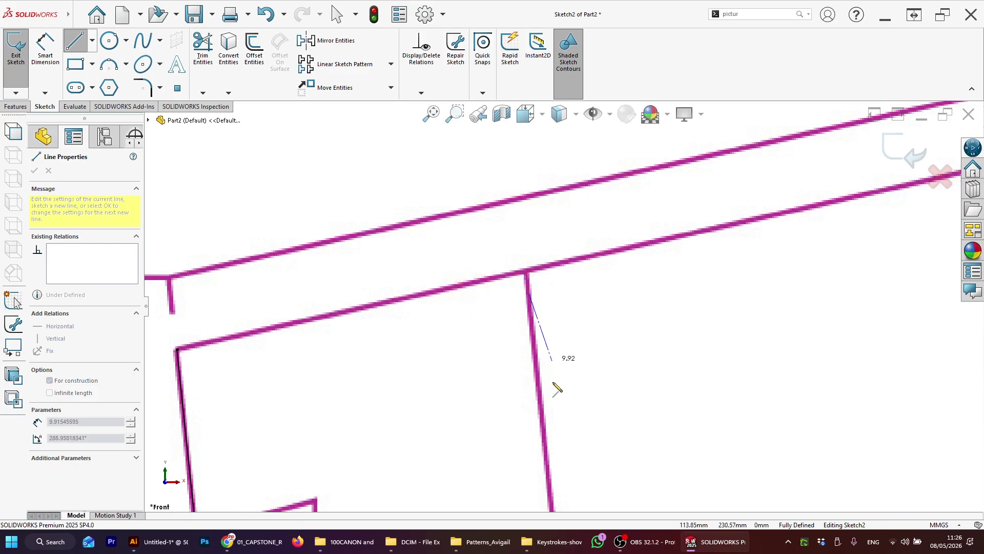
{"action": "scroll", "coordinate": [556, 386], "scroll_direction": "up", "scroll_amount": 8}
{"action": "scroll", "coordinate": [574, 422], "scroll_direction": "down", "scroll_amount": 10}
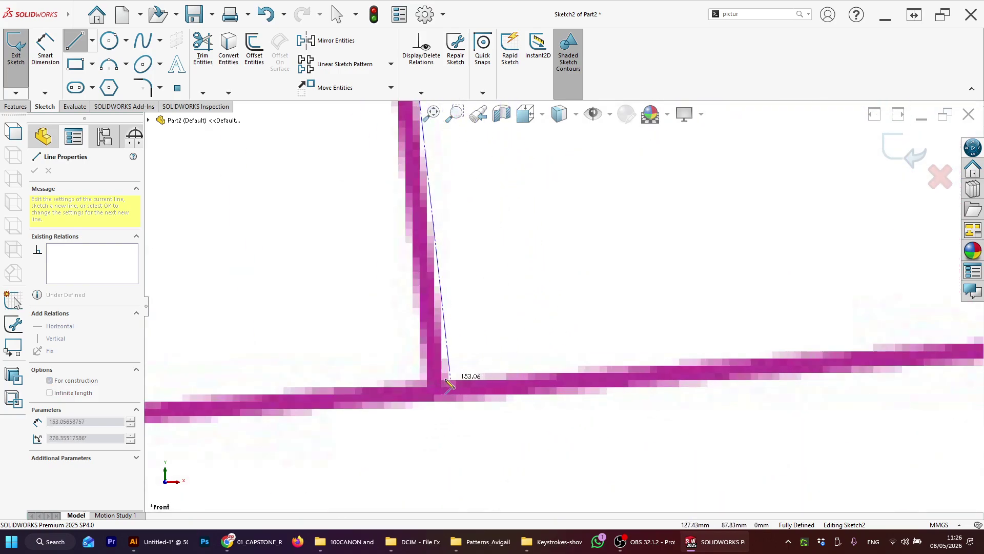
{"action": "left_click", "coordinate": [431, 345]}
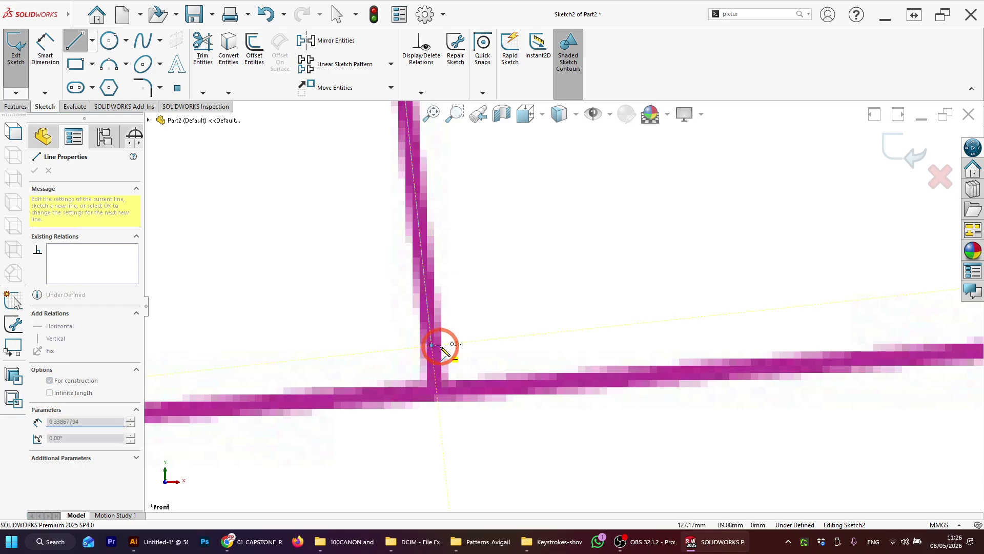
{"action": "key", "text": "Escape"}
Apply a Fix relation to the traced interfacing centerline.
{"action": "scroll", "coordinate": [464, 228], "scroll_direction": "up", "scroll_amount": 6}
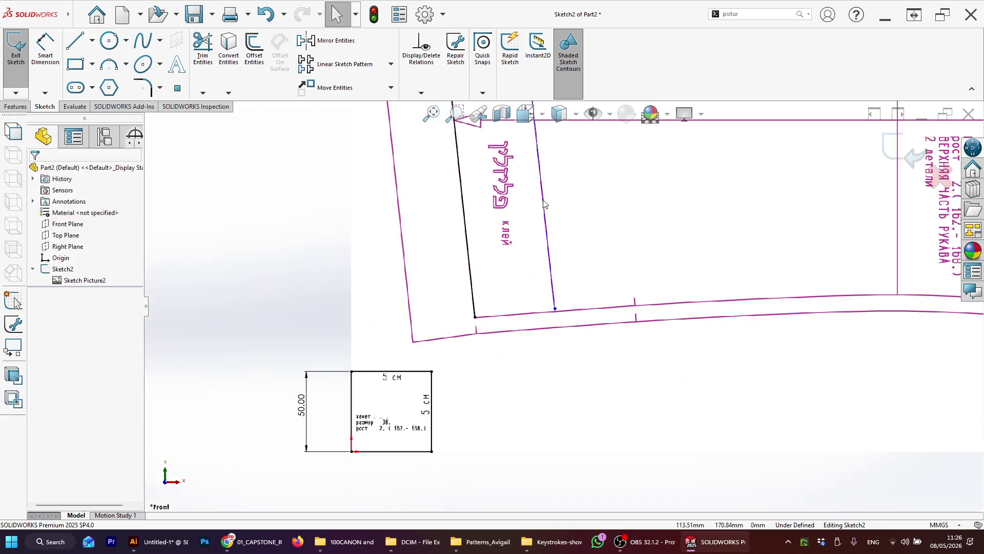
{"action": "scroll", "coordinate": [565, 232], "scroll_direction": "down", "scroll_amount": 3}
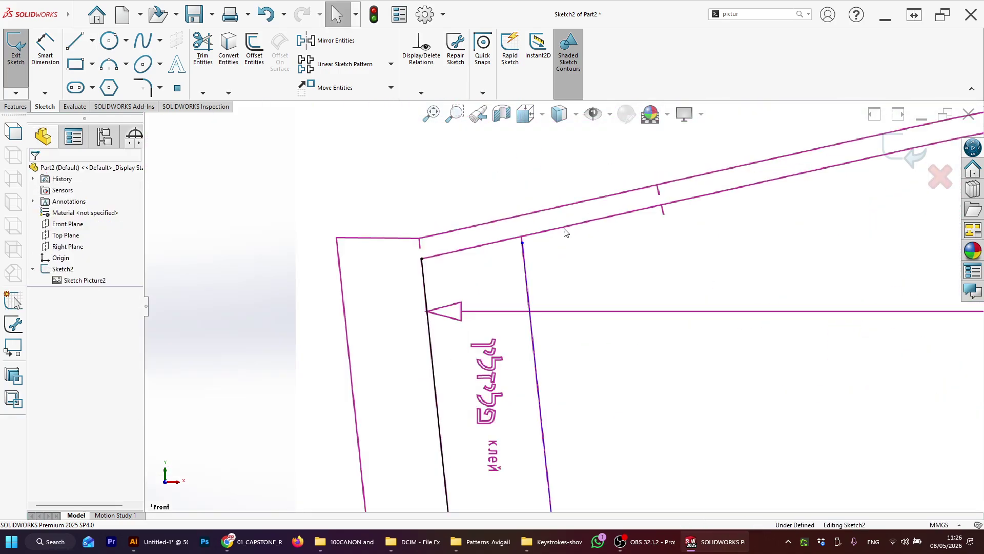
{"action": "left_click", "coordinate": [535, 354]}
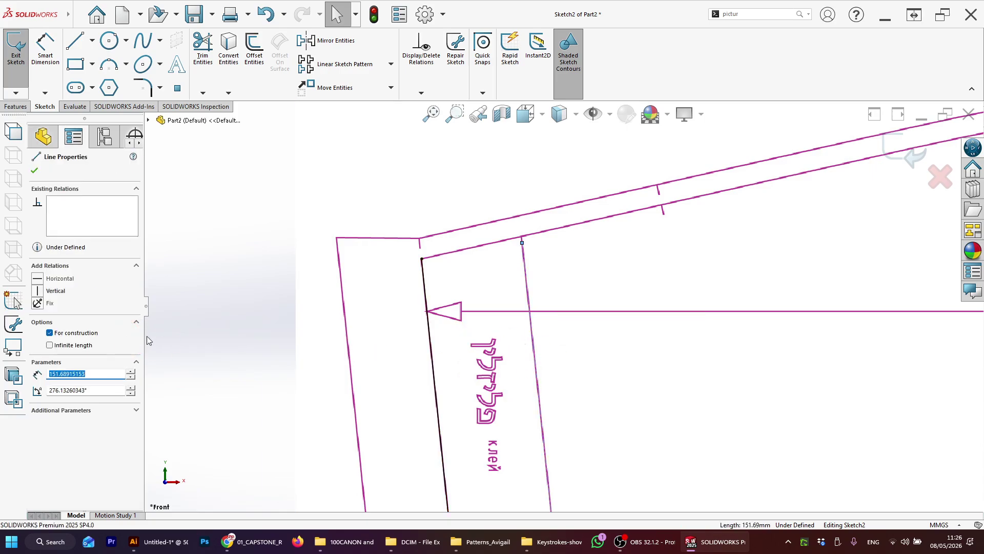
{"action": "left_click", "coordinate": [41, 303]}
{"action": "left_click", "coordinate": [321, 323]}
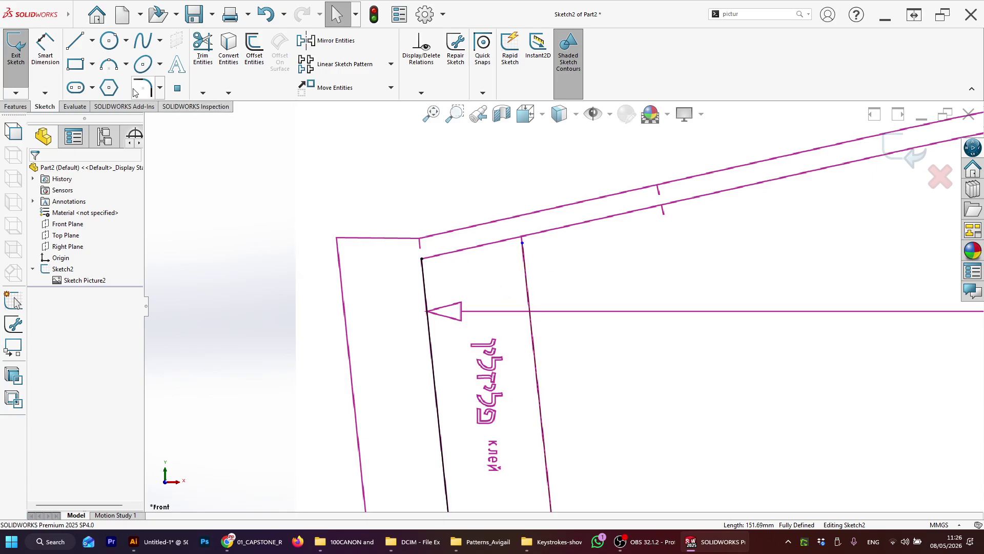
Trace the straight part of the upper inner seam with a line about 253 mm long, starting at the hem line's upper endpoint.
{"action": "left_click", "coordinate": [75, 41]}
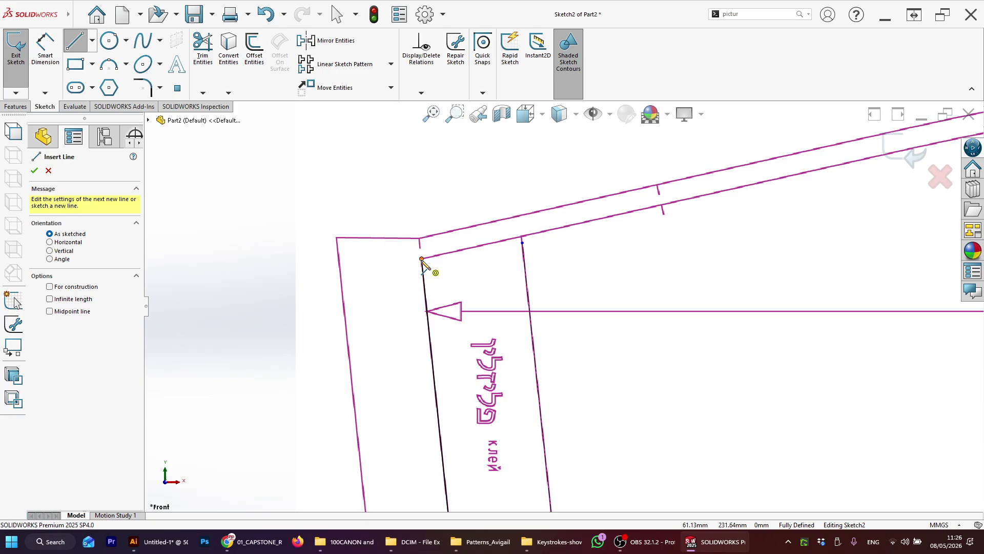
{"action": "left_click", "coordinate": [422, 259]}
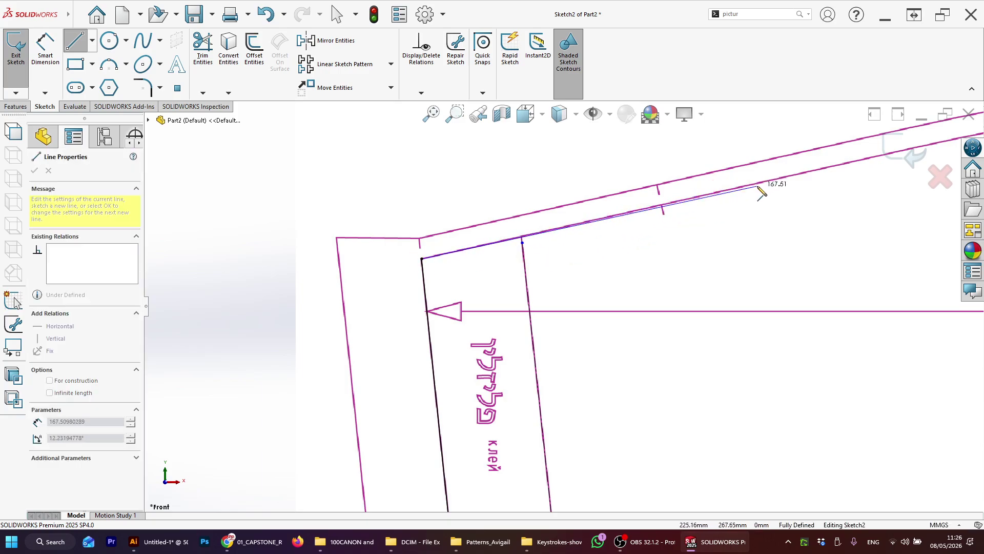
{"action": "scroll", "coordinate": [815, 220], "scroll_direction": "up", "scroll_amount": 3}
{"action": "scroll", "coordinate": [575, 301], "scroll_direction": "down", "scroll_amount": 5}
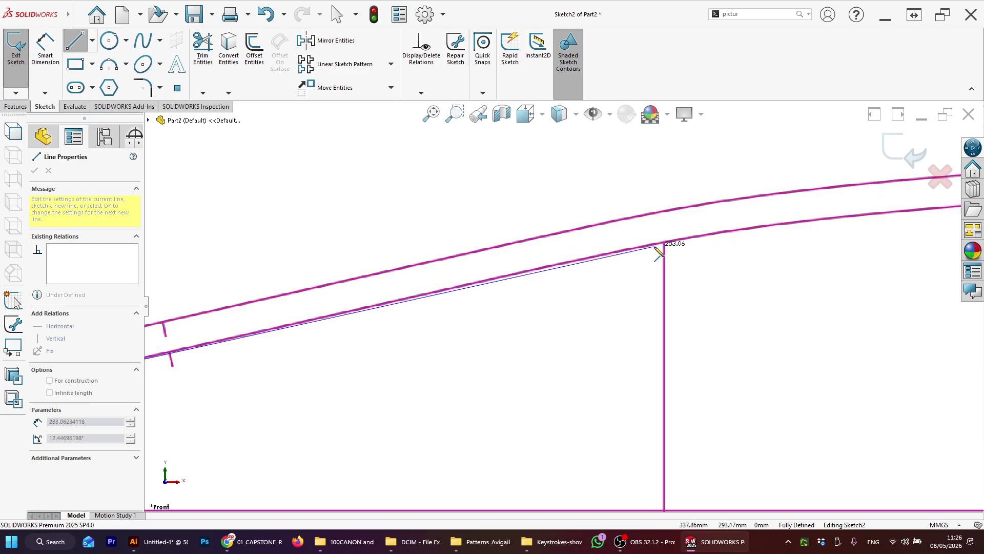
{"action": "left_click", "coordinate": [565, 263]}
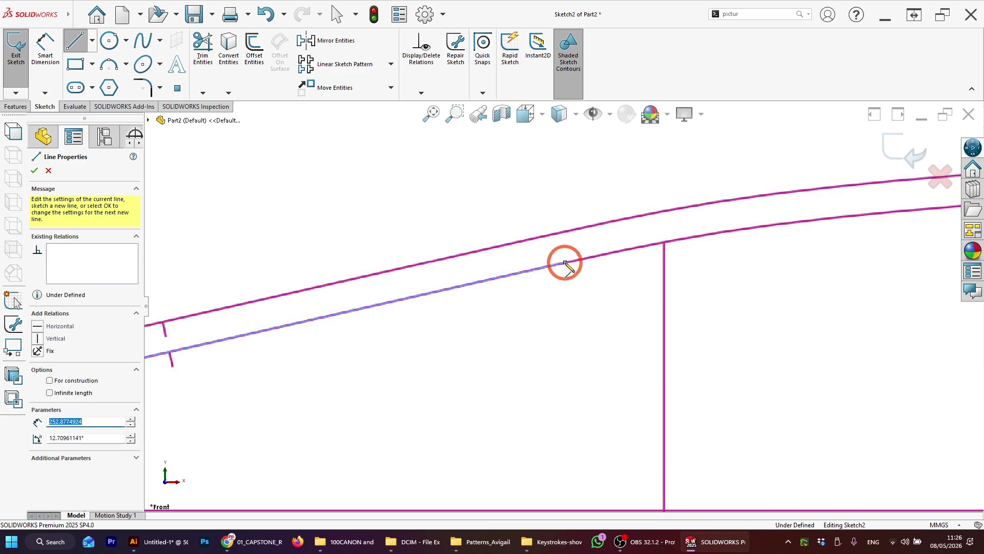
{"action": "key", "text": "Escape"}
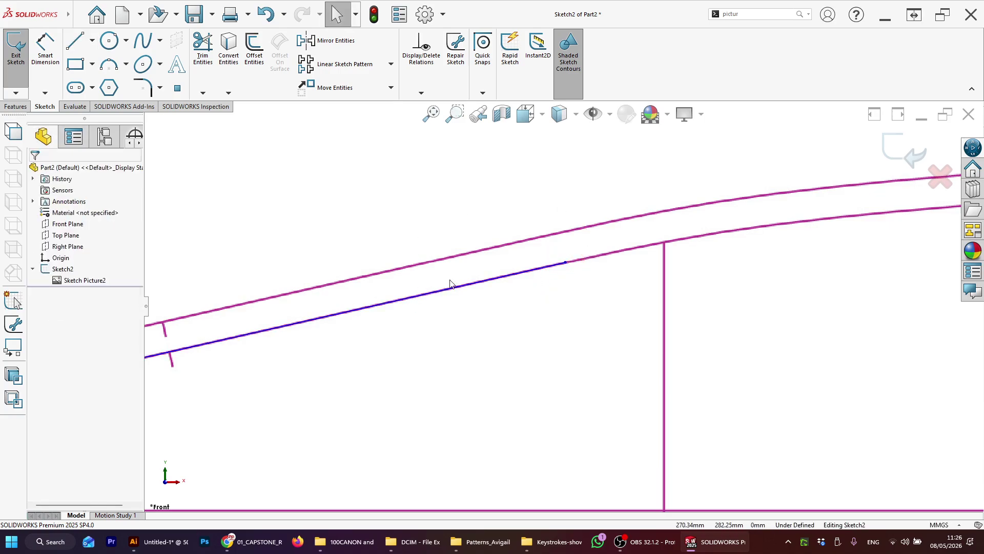
Apply a Fix relation to the traced upper seam line.
{"action": "left_click", "coordinate": [436, 296]}
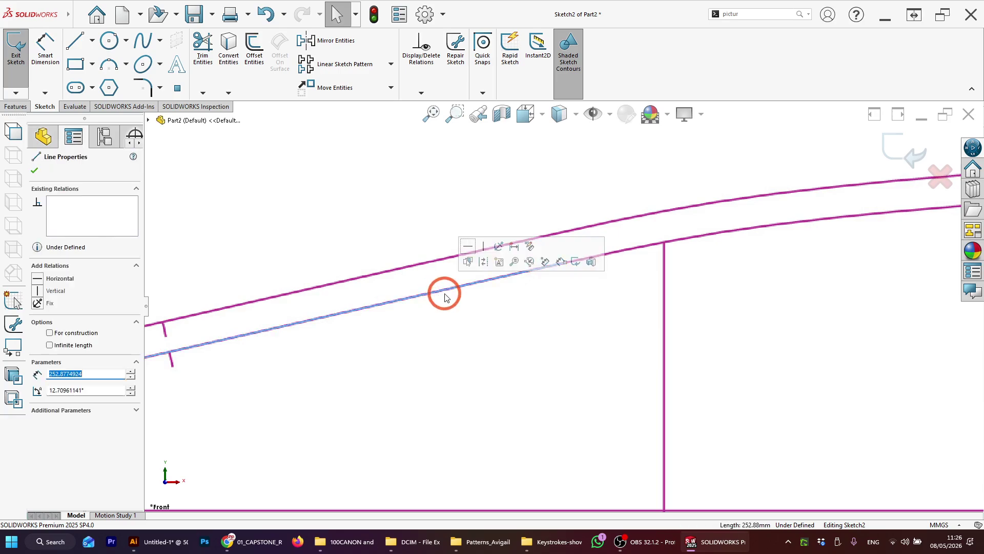
{"action": "left_click", "coordinate": [50, 303]}
{"action": "left_click", "coordinate": [152, 279]}
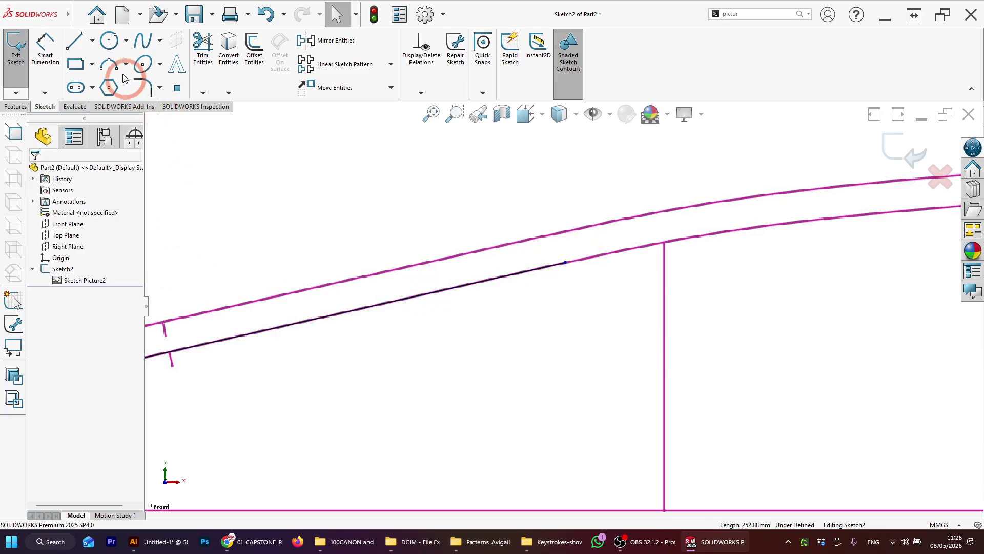
{"action": "left_click", "coordinate": [109, 64]}
{"action": "scroll", "coordinate": [687, 300], "scroll_direction": "up", "scroll_amount": 3}
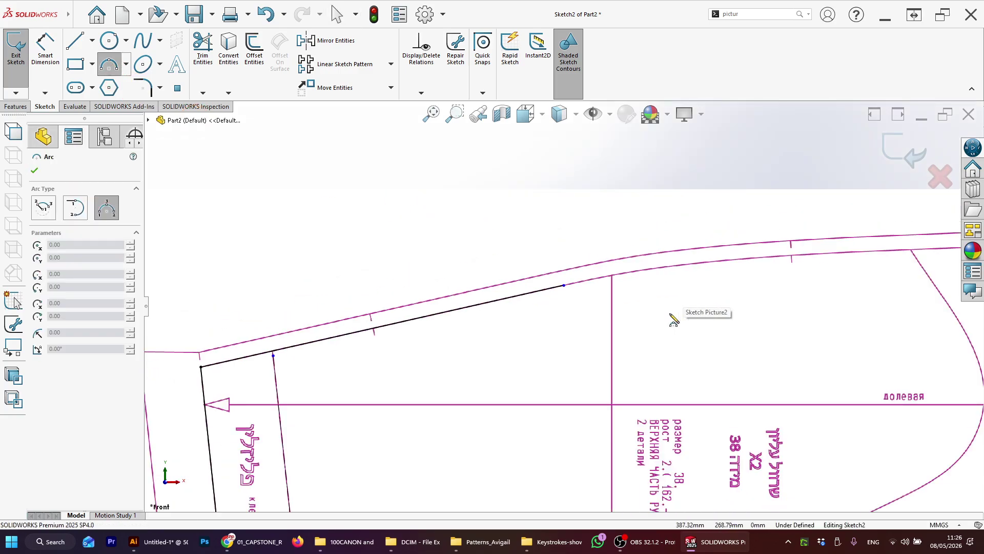
{"action": "scroll", "coordinate": [675, 315], "scroll_direction": "down", "scroll_amount": 2}
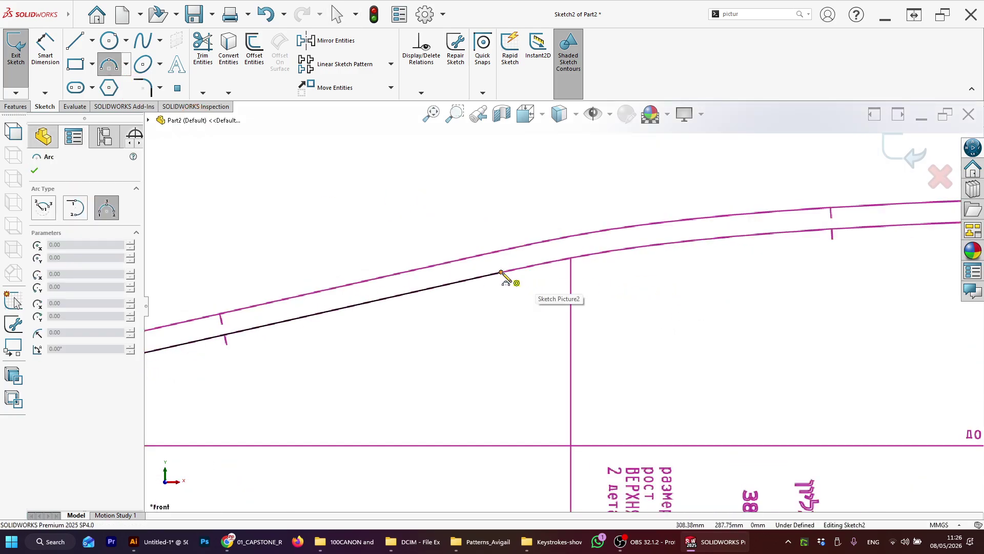
{"action": "key", "text": "Escape"}
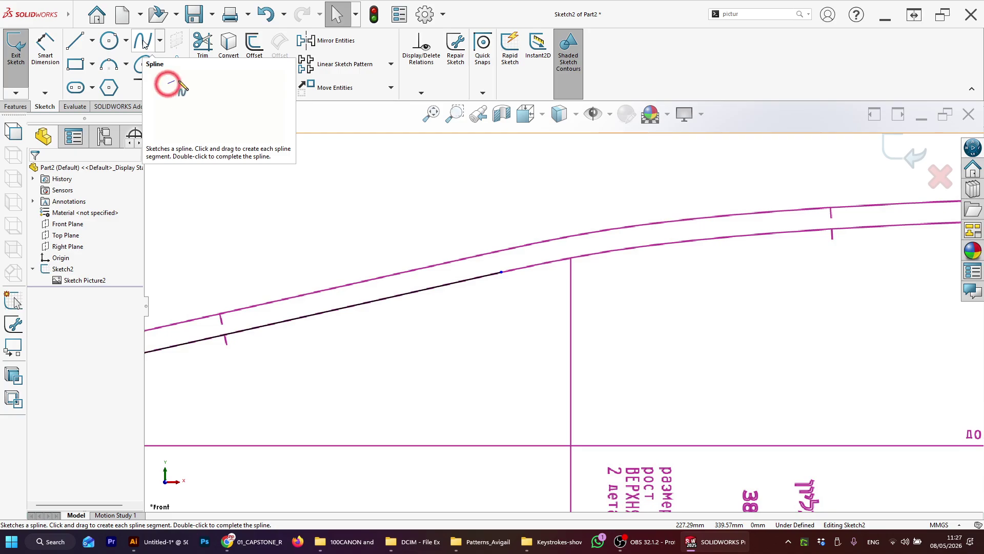
{"action": "left_click", "coordinate": [114, 69]}
{"action": "left_click", "coordinate": [126, 65]}
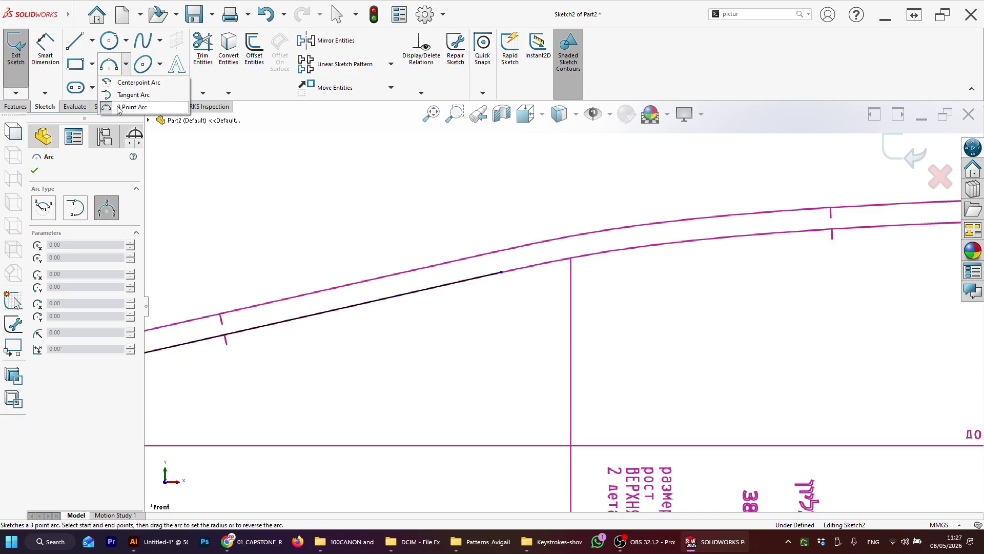
{"action": "left_click", "coordinate": [143, 110]}
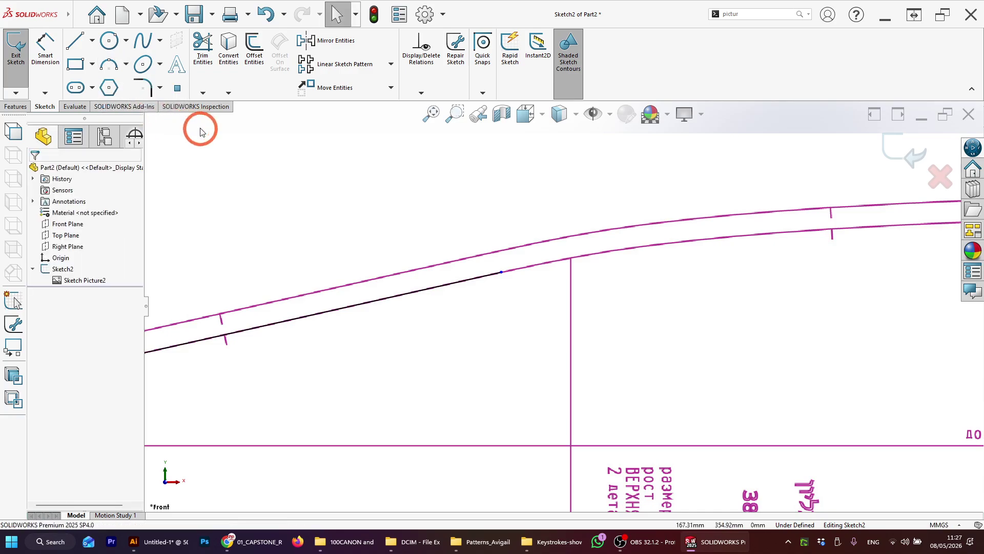
Try to trace the curved upper seam with one 3 Point Arc from the fixed line's end to the inner sleeve cap corner.
{"action": "left_click", "coordinate": [107, 64]}
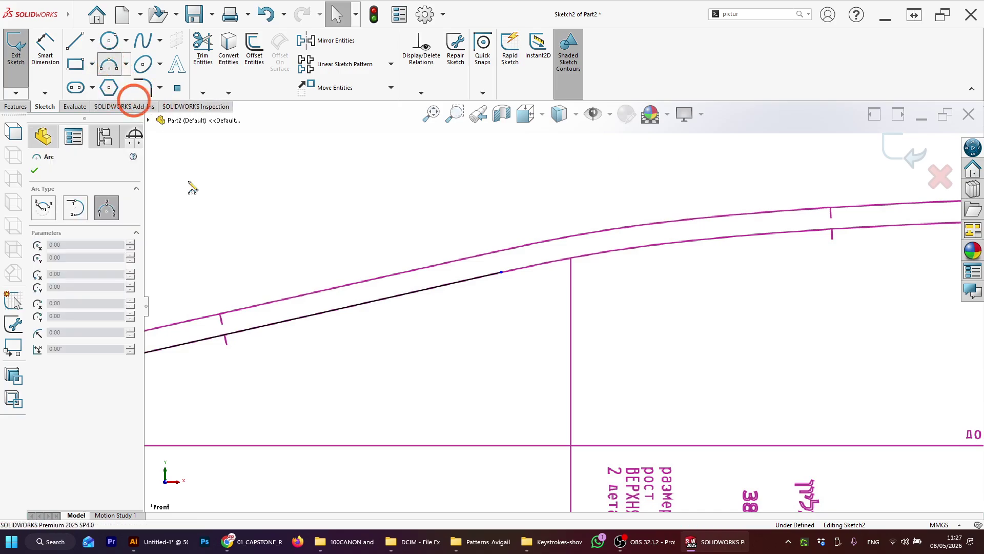
{"action": "left_click", "coordinate": [502, 273]}
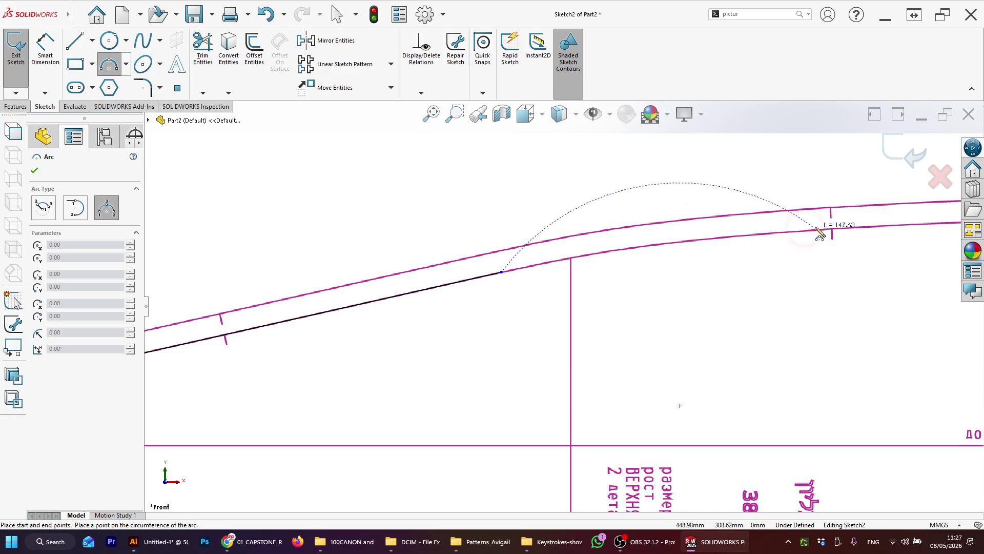
{"action": "scroll", "coordinate": [739, 311], "scroll_direction": "up", "scroll_amount": 5}
{"action": "scroll", "coordinate": [590, 318], "scroll_direction": "down", "scroll_amount": 5}
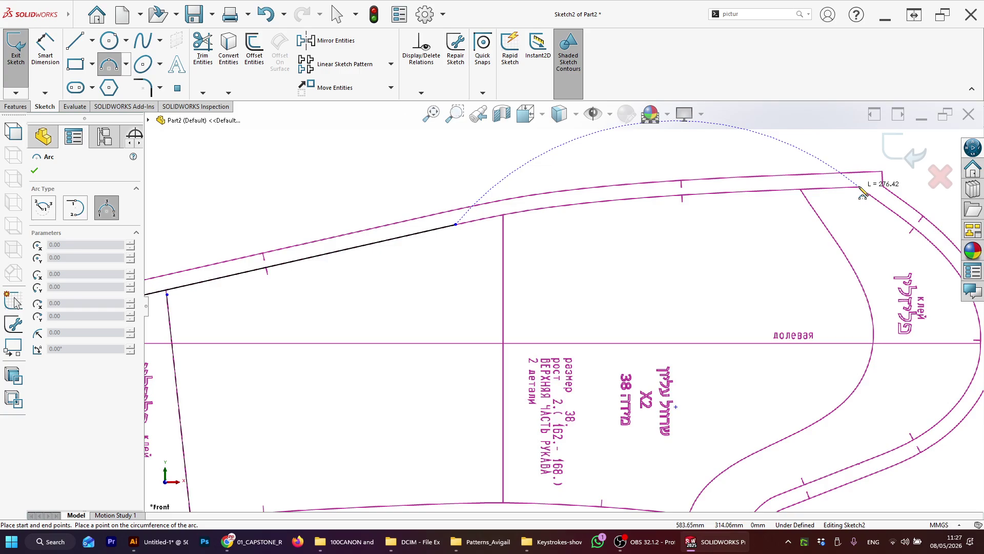
{"action": "left_click_drag", "start_coordinate": [858, 187], "coordinate": [716, 195]}
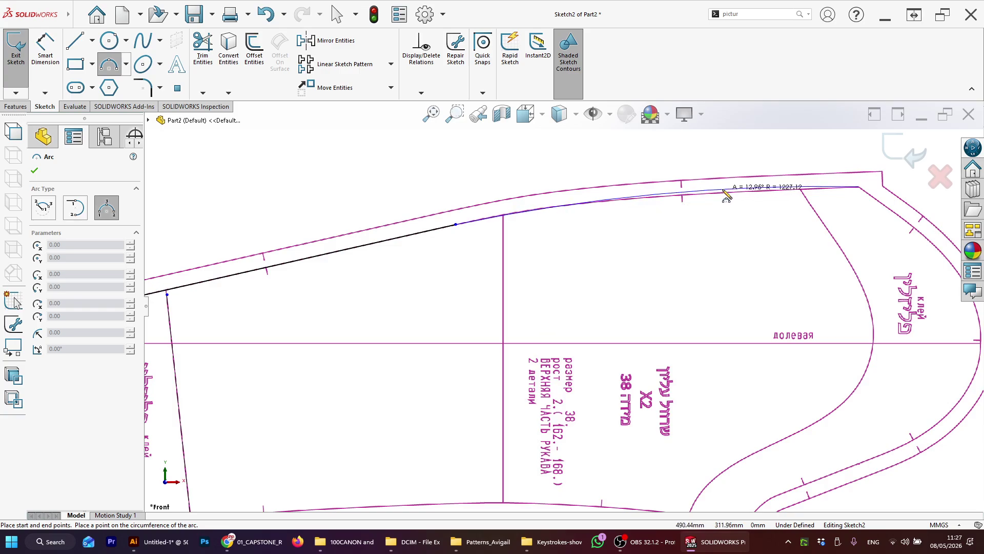
{"action": "key", "text": "Escape"}
Trace the first part of the curved upper seam with a 3 Point Arc from the fixed line's end to the next notch mark.
{"action": "left_click", "coordinate": [109, 66]}
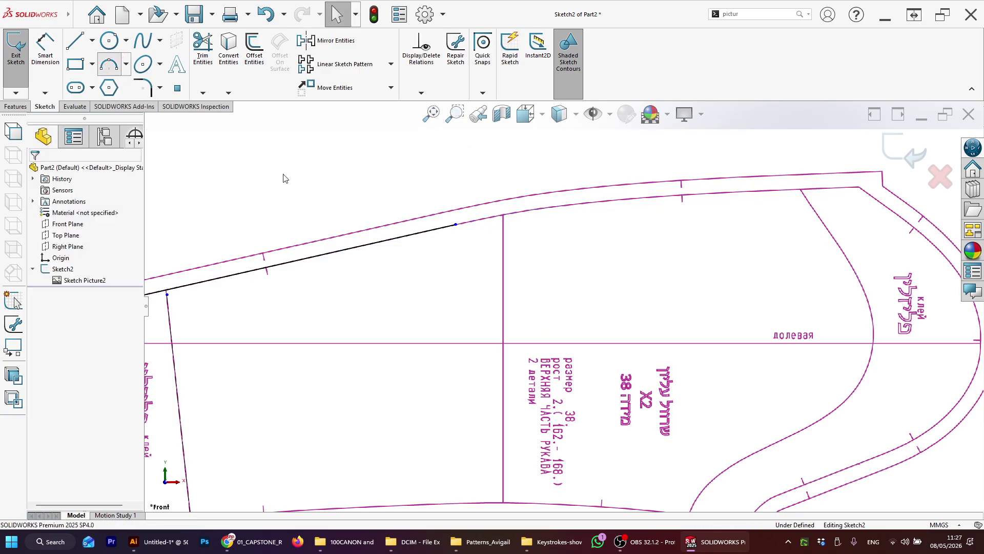
{"action": "left_click", "coordinate": [459, 227]}
{"action": "left_click_drag", "start_coordinate": [461, 227], "coordinate": [682, 196]}
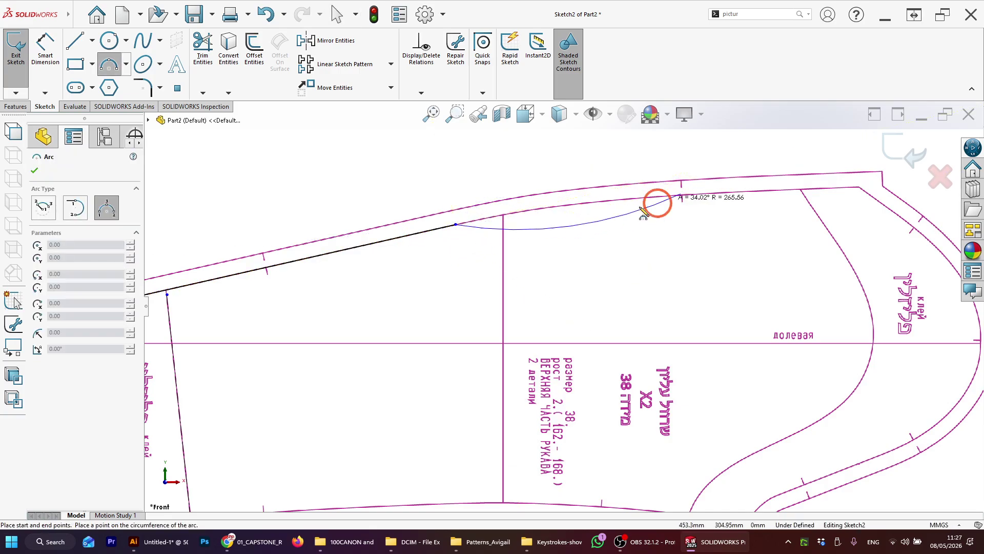
{"action": "left_click", "coordinate": [592, 209]}
{"action": "key", "text": "Escape"}
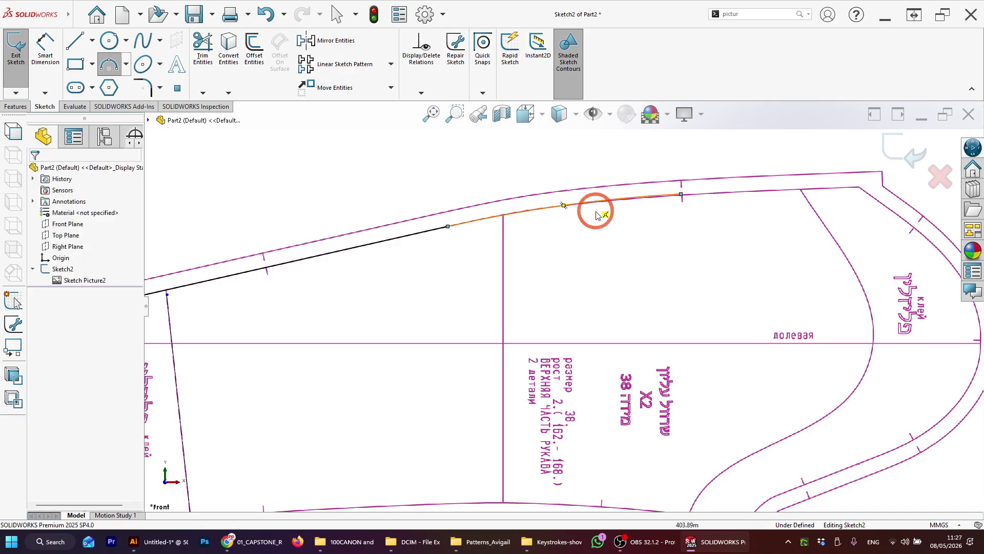
Move the first seam arc's end point onto the printed inner seam at the notch, at about X 462.75, Y 307.95 mm.
{"action": "scroll", "coordinate": [594, 208], "scroll_direction": "down", "scroll_amount": 5}
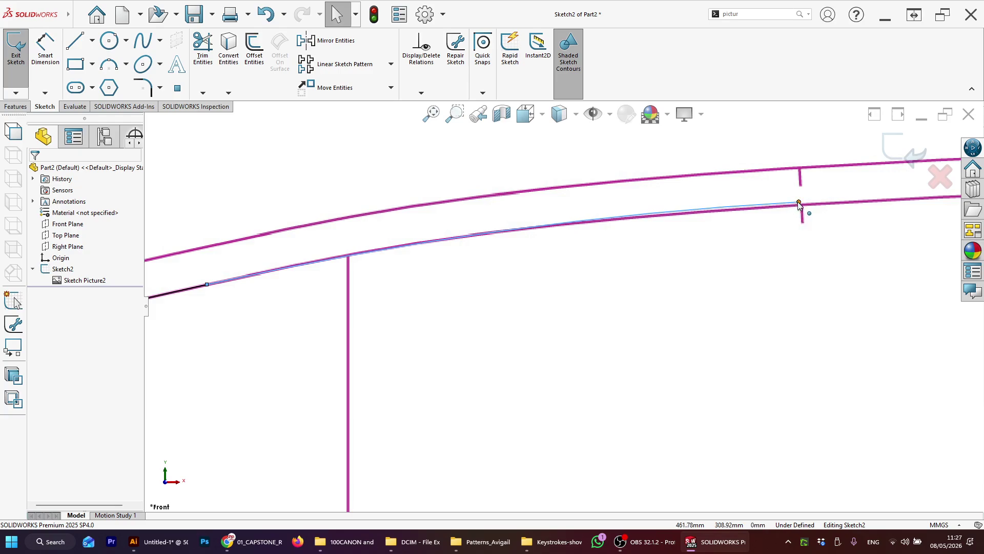
{"action": "left_click_drag", "start_coordinate": [798, 202], "coordinate": [803, 207]}
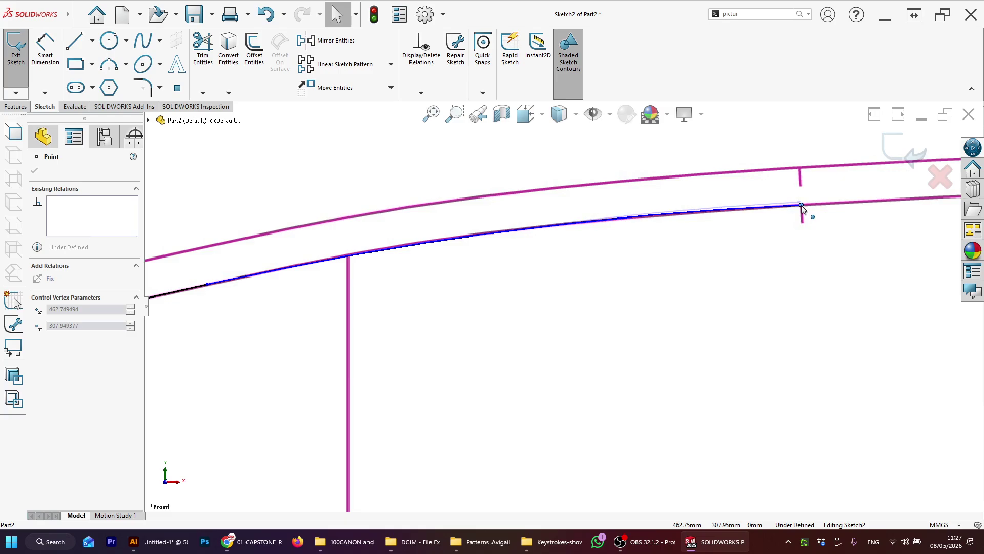
{"action": "left_click_drag", "start_coordinate": [802, 205], "coordinate": [802, 205]}
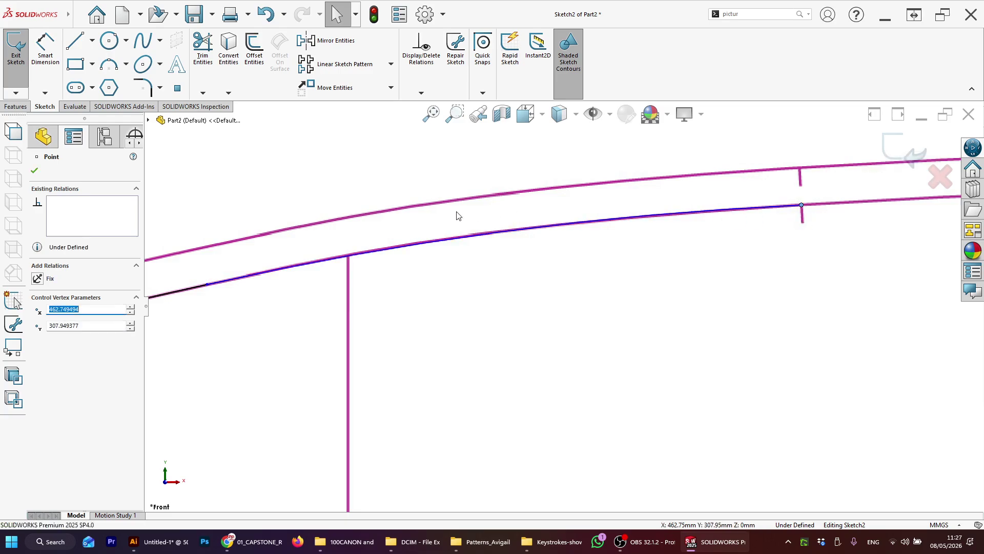
{"action": "scroll", "coordinate": [743, 241], "scroll_direction": "up", "scroll_amount": 2}
{"action": "scroll", "coordinate": [744, 242], "scroll_direction": "up", "scroll_amount": 4}
{"action": "scroll", "coordinate": [763, 278], "scroll_direction": "down", "scroll_amount": 6}
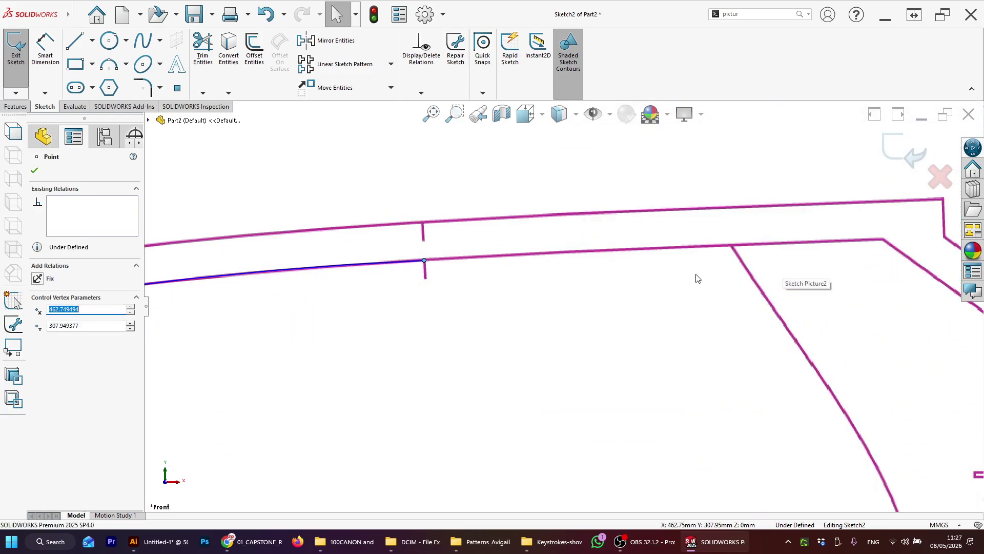
{"action": "left_click", "coordinate": [75, 41]}
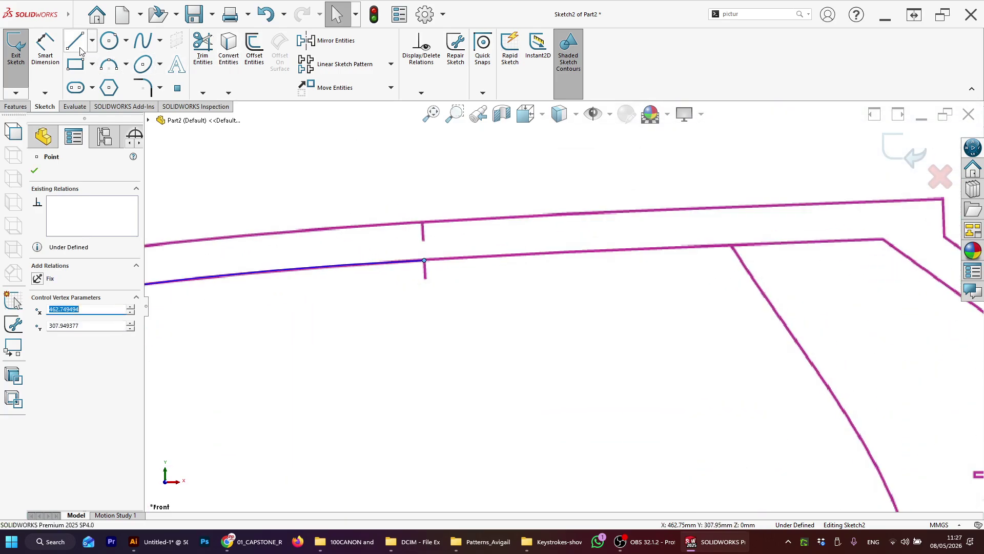
{"action": "left_click", "coordinate": [423, 261]}
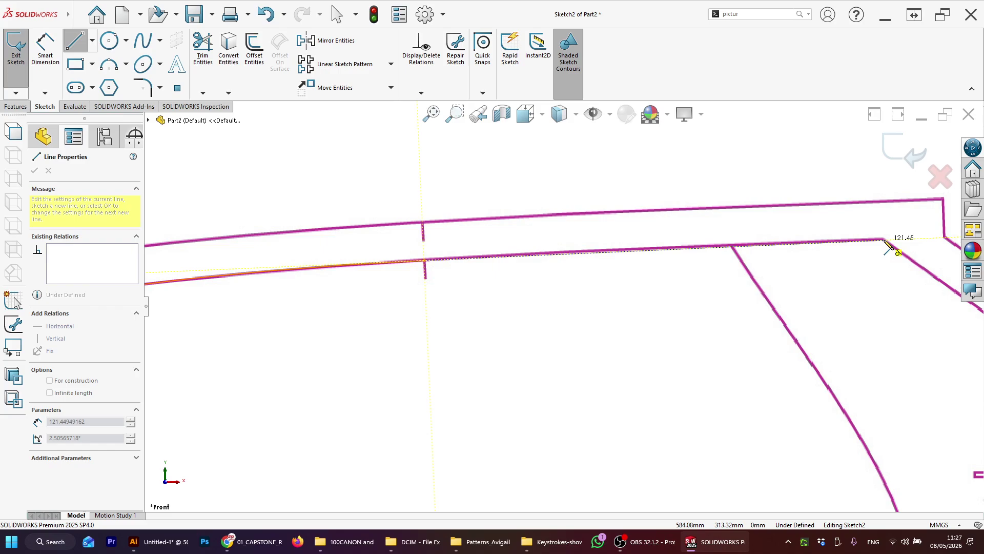
{"action": "scroll", "coordinate": [889, 246], "scroll_direction": "down", "scroll_amount": 1}
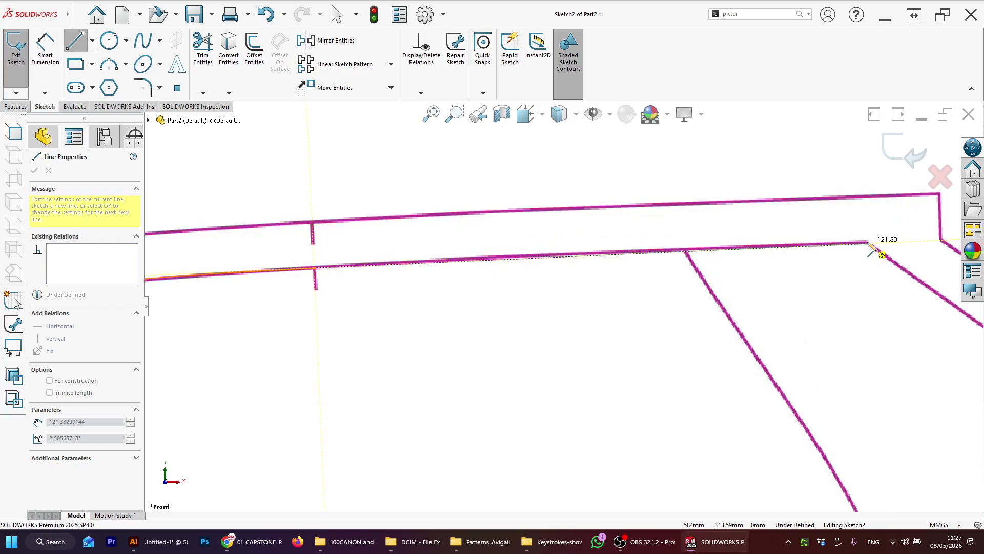
{"action": "left_click", "coordinate": [868, 244]}
{"action": "key", "text": "Escape"}
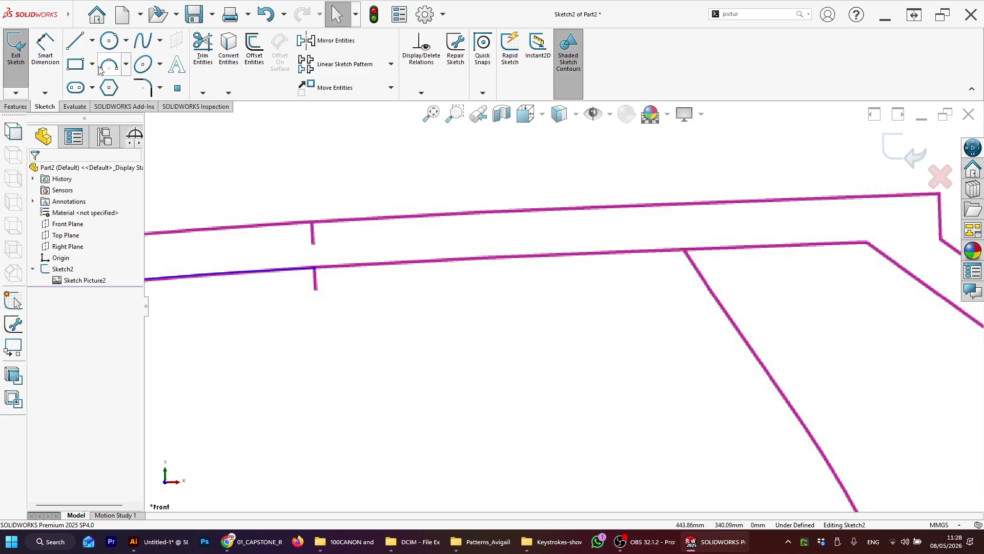
Trace the rest of the upper inner seam with a 3 Point Arc from the first arc's end at the notch to the inner sleeve cap corner.
{"action": "left_click", "coordinate": [109, 65]}
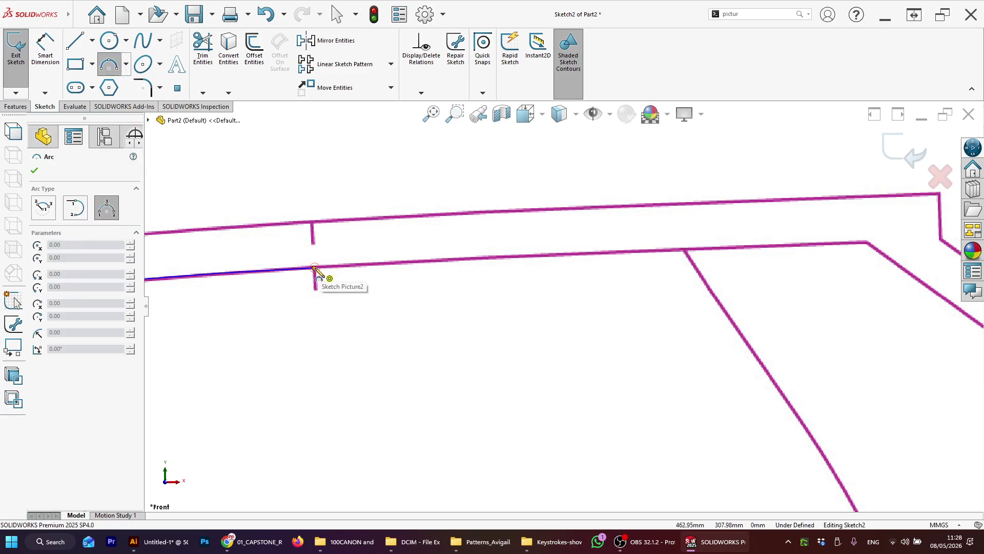
{"action": "left_click", "coordinate": [314, 267]}
{"action": "left_click", "coordinate": [688, 256]}
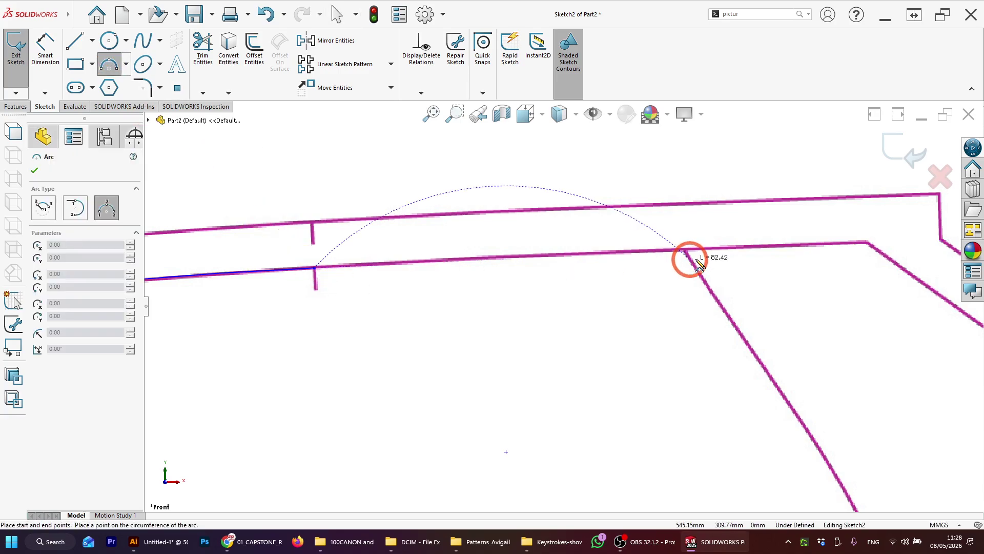
{"action": "left_click", "coordinate": [868, 243]}
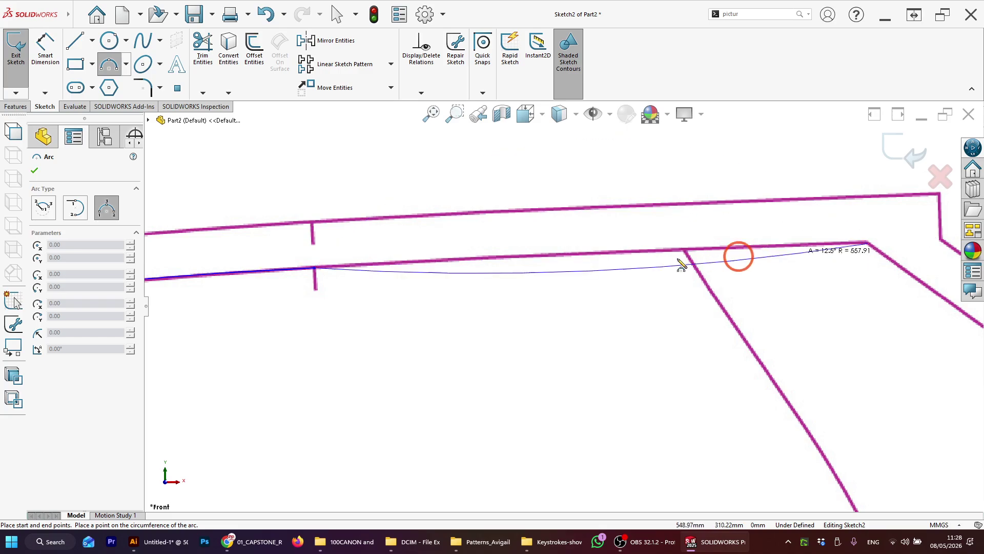
{"action": "left_click", "coordinate": [610, 256]}
{"action": "key", "text": "Escape"}
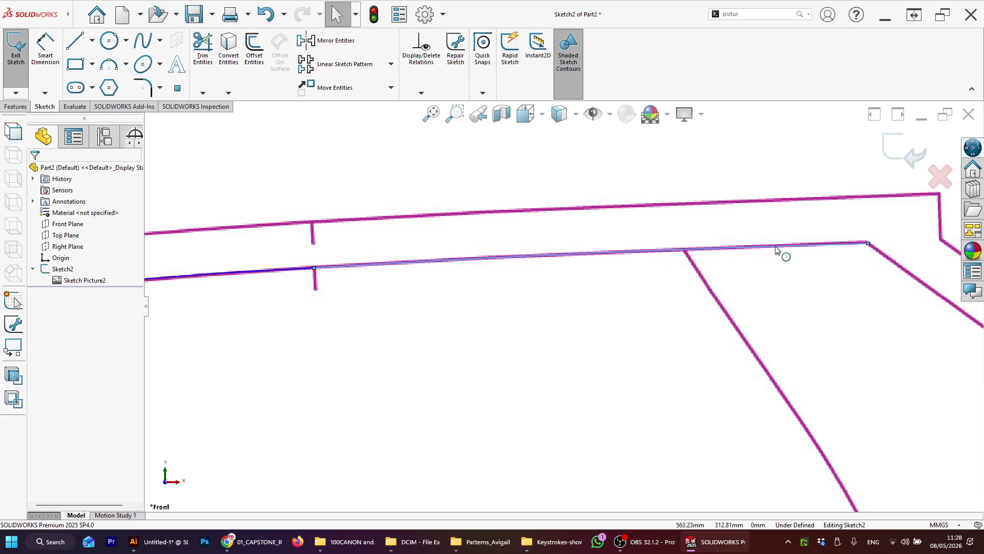
Move the second arc's end point onto the inner sleeve cap corner at about X 583.97, Y 313.47 mm and fix it.
{"action": "scroll", "coordinate": [872, 249], "scroll_direction": "down", "scroll_amount": 5}
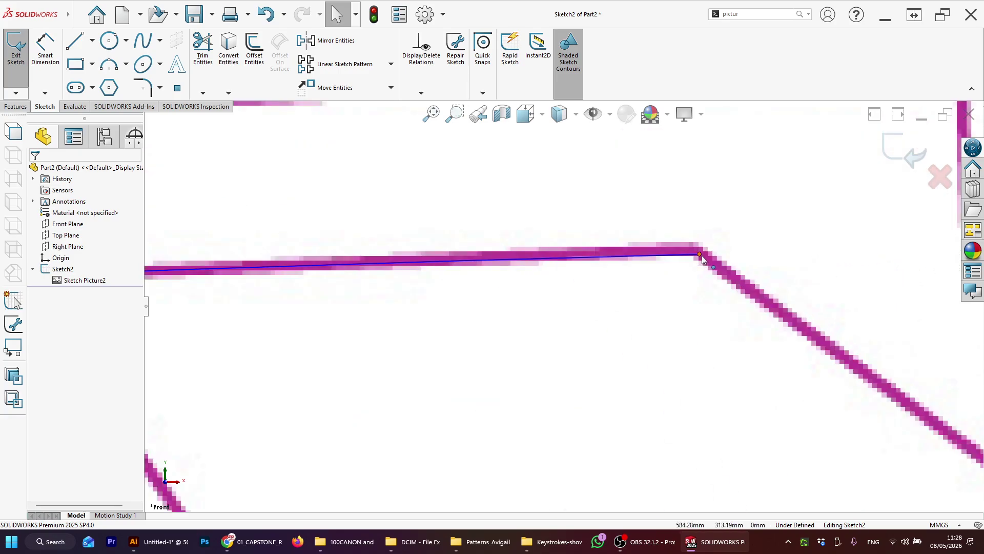
{"action": "left_click_drag", "start_coordinate": [701, 254], "coordinate": [697, 251]}
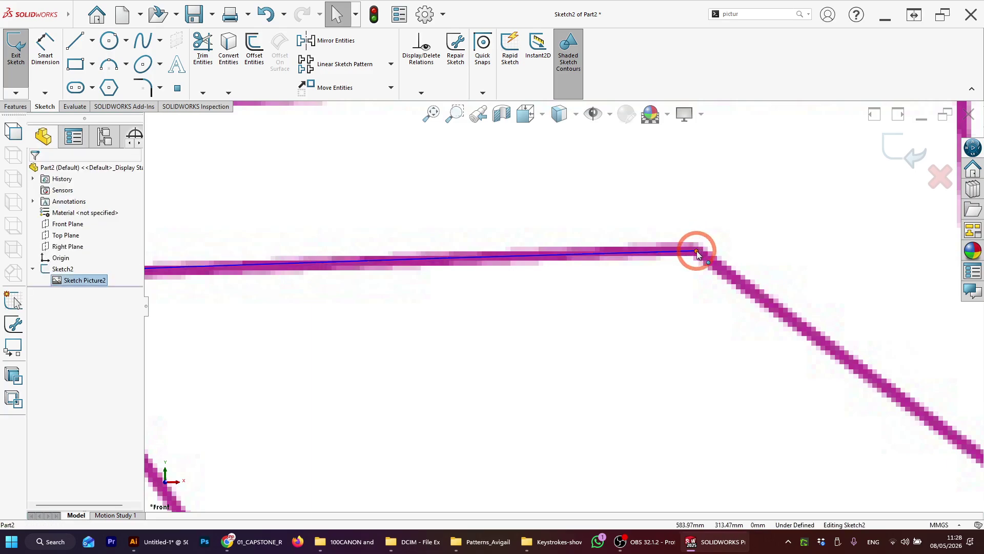
{"action": "left_click", "coordinate": [697, 251]}
{"action": "left_click", "coordinate": [37, 278]}
{"action": "scroll", "coordinate": [334, 343], "scroll_direction": "up", "scroll_amount": 6}
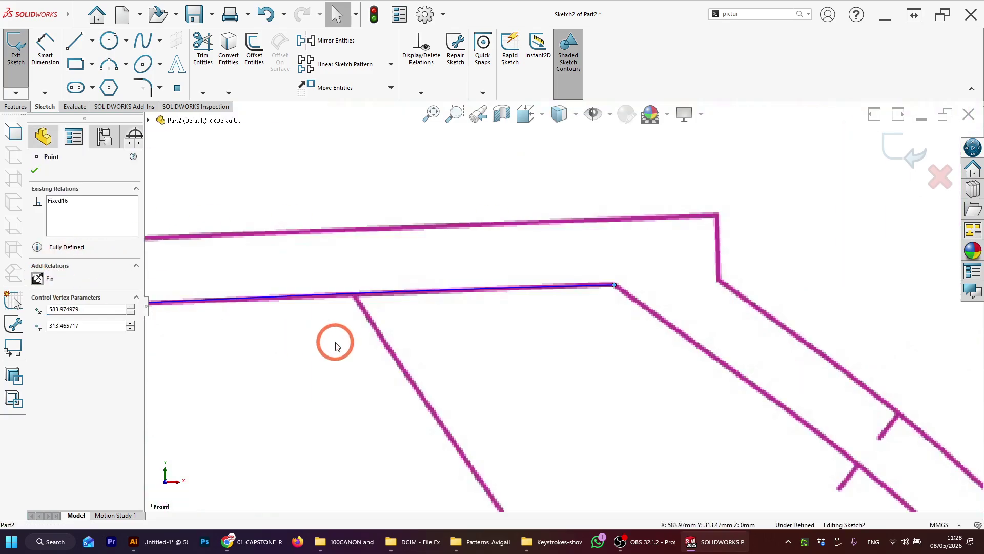
Apply a Tangent relation between the fixed upper seam line and the first seam arc.
{"action": "scroll", "coordinate": [415, 321], "scroll_direction": "down", "scroll_amount": 1}
{"action": "scroll", "coordinate": [438, 306], "scroll_direction": "up", "scroll_amount": 2}
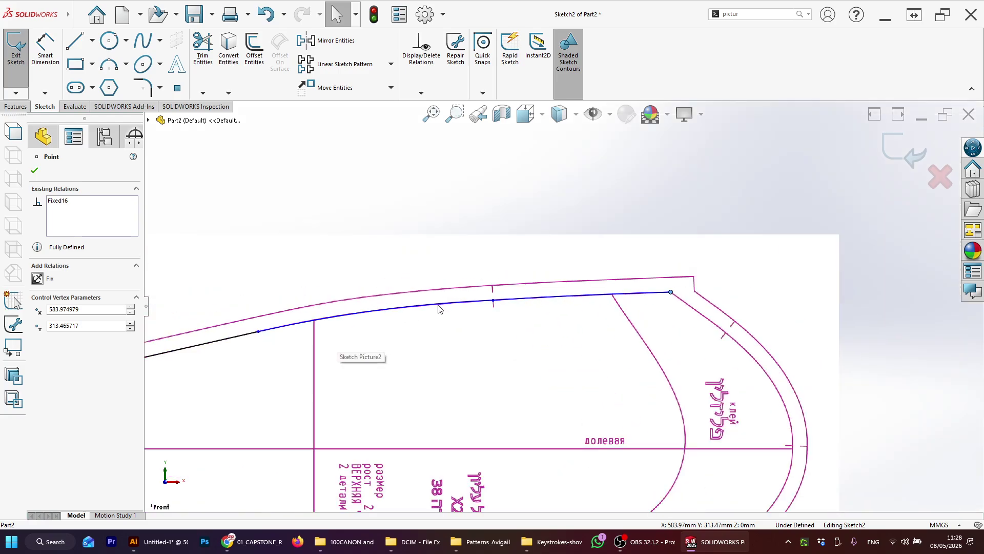
{"action": "scroll", "coordinate": [436, 309], "scroll_direction": "down", "scroll_amount": 2}
{"action": "left_click", "coordinate": [345, 323]}
{"action": "scroll", "coordinate": [418, 303], "scroll_direction": "up", "scroll_amount": 1}
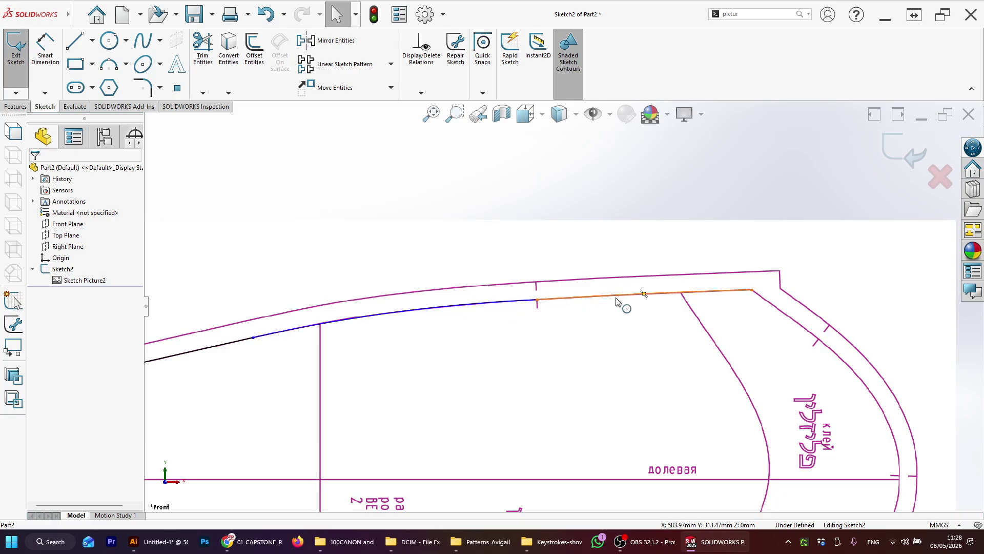
{"action": "left_click", "coordinate": [237, 341]}
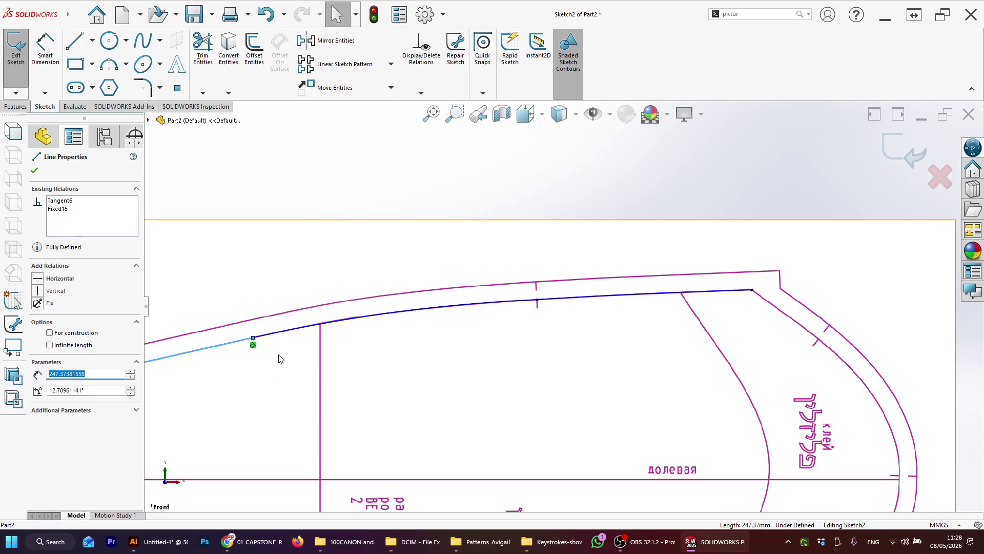
{"action": "left_click", "coordinate": [288, 332]}
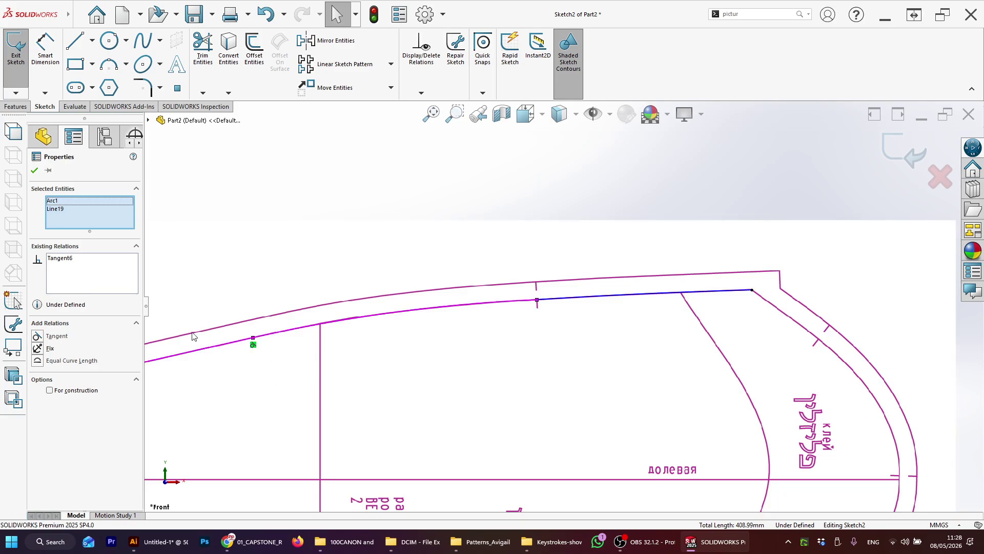
{"action": "mouse_move", "coordinate": [57, 390]}
{"action": "left_mouse_down"}
{"action": "mouse_move", "coordinate": [39, 329]}
{"action": "mouse_move", "coordinate": [43, 379]}
{"action": "left_mouse_up"}
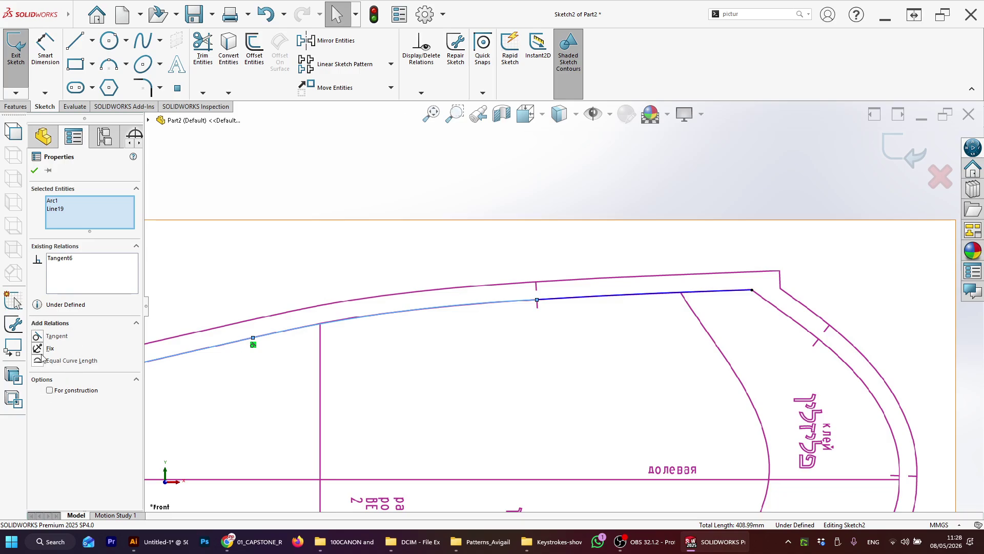
{"action": "left_click", "coordinate": [39, 337]}
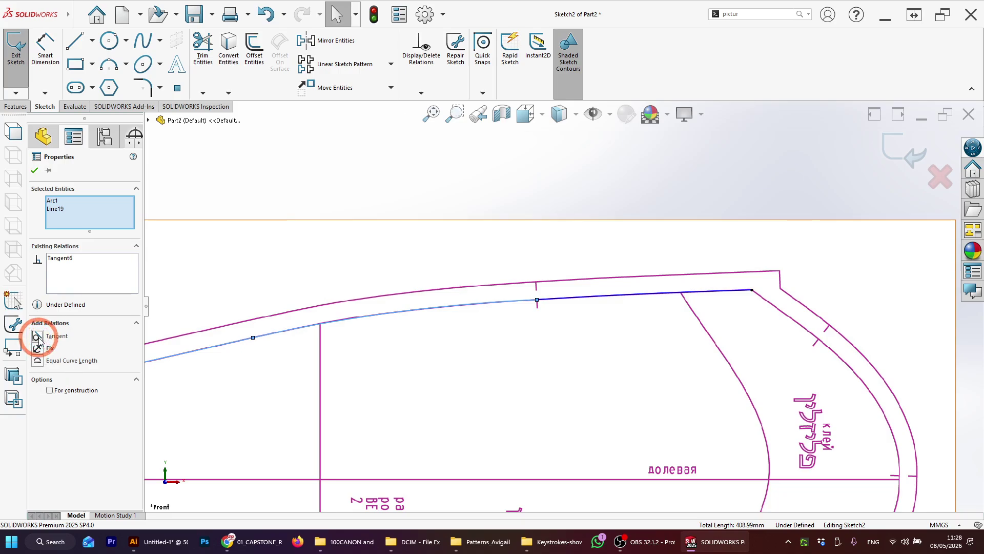
{"action": "left_click", "coordinate": [490, 210]}
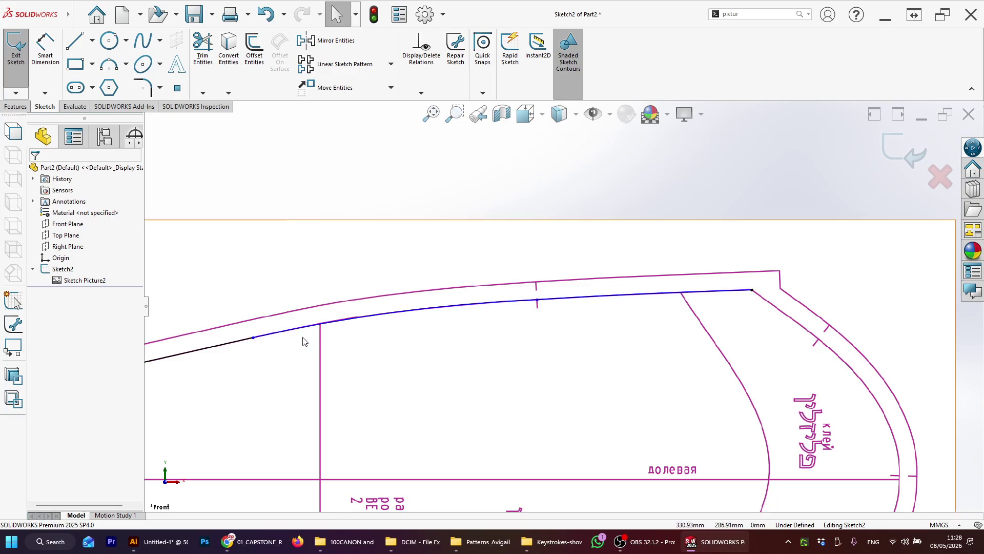
Adjust the first arc's start point along the fixed seam line to about X 305.65, Y 287.23 mm to fit the printed curve.
{"action": "scroll", "coordinate": [276, 344], "scroll_direction": "down", "scroll_amount": 3}
{"action": "scroll", "coordinate": [441, 305], "scroll_direction": "up", "scroll_amount": 3}
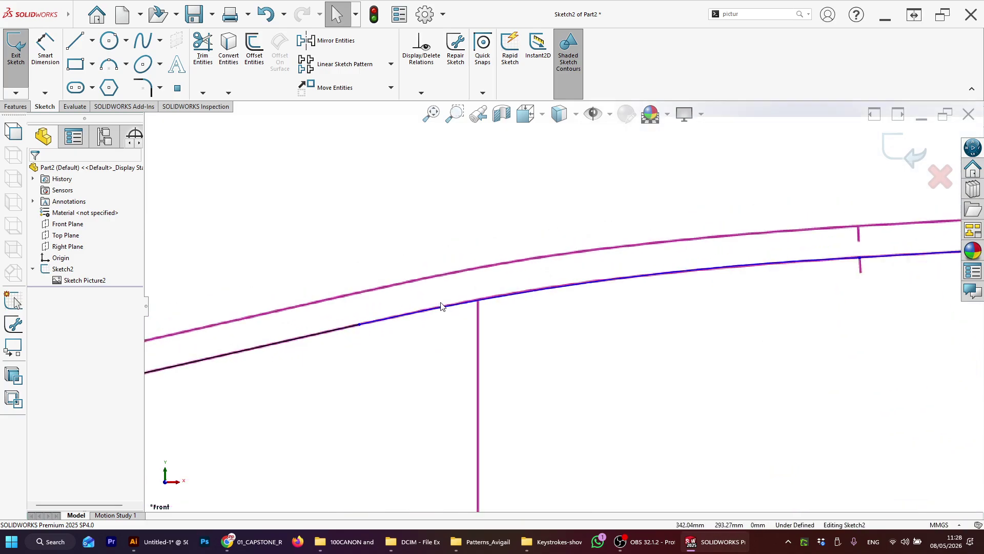
{"action": "scroll", "coordinate": [505, 316], "scroll_direction": "down", "scroll_amount": 3}
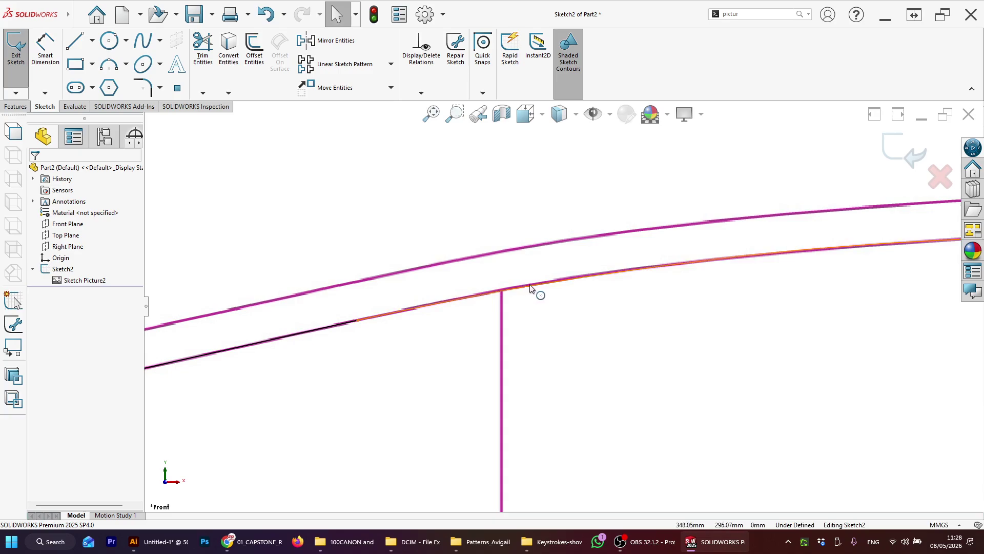
{"action": "scroll", "coordinate": [501, 300], "scroll_direction": "down", "scroll_amount": 1}
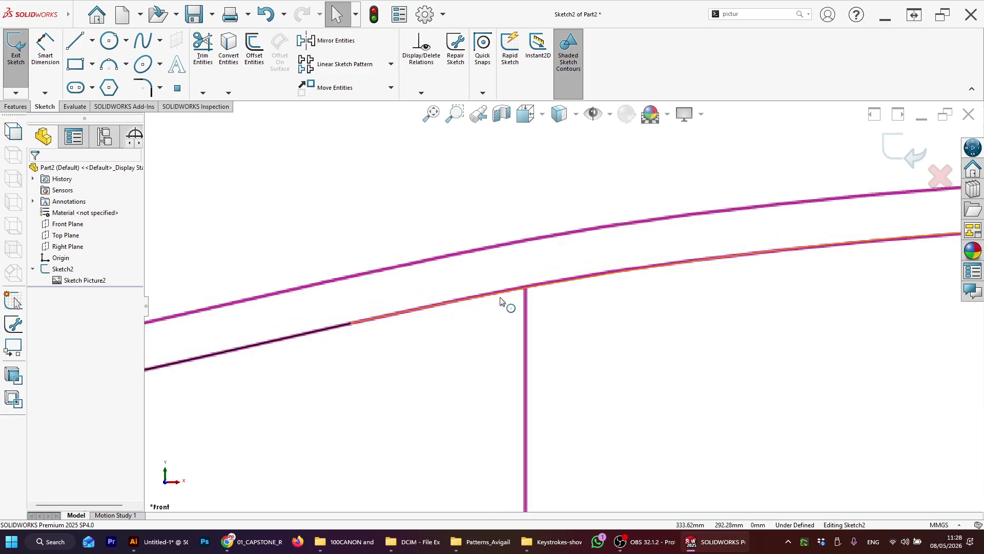
{"action": "left_click", "coordinate": [370, 320]}
{"action": "left_click_drag", "start_coordinate": [370, 320], "coordinate": [399, 311]}
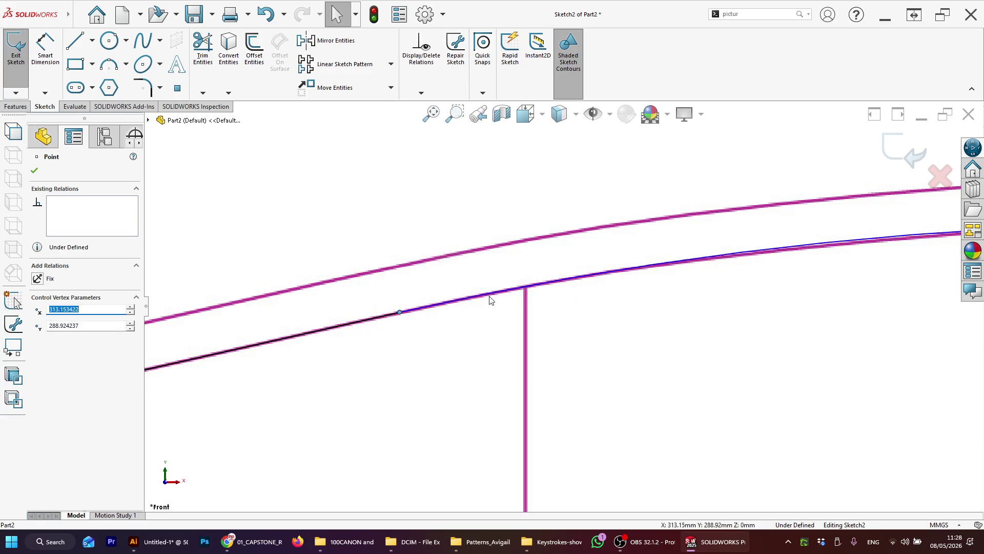
{"action": "scroll", "coordinate": [576, 277], "scroll_direction": "up", "scroll_amount": 3}
{"action": "scroll", "coordinate": [559, 279], "scroll_direction": "down", "scroll_amount": 3}
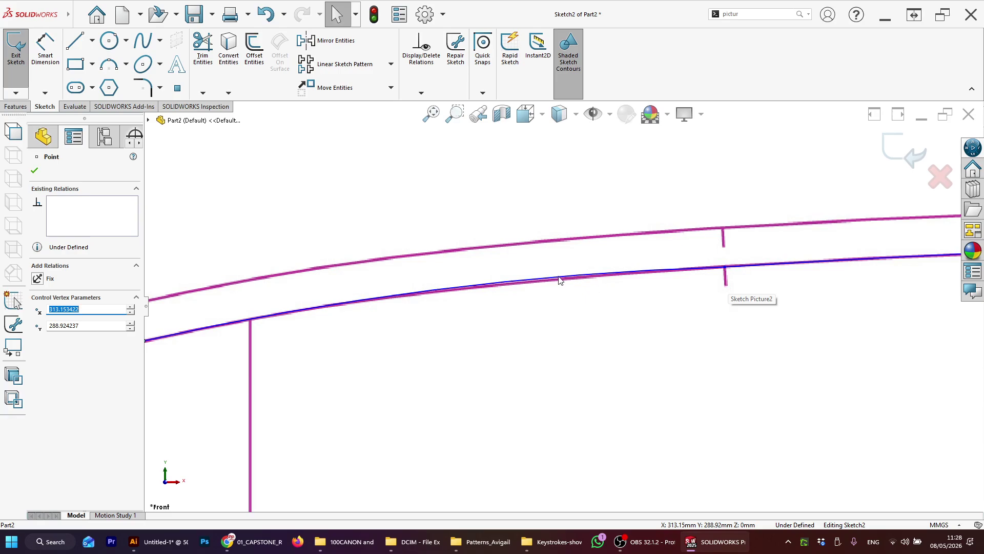
{"action": "scroll", "coordinate": [528, 290], "scroll_direction": "up", "scroll_amount": 2}
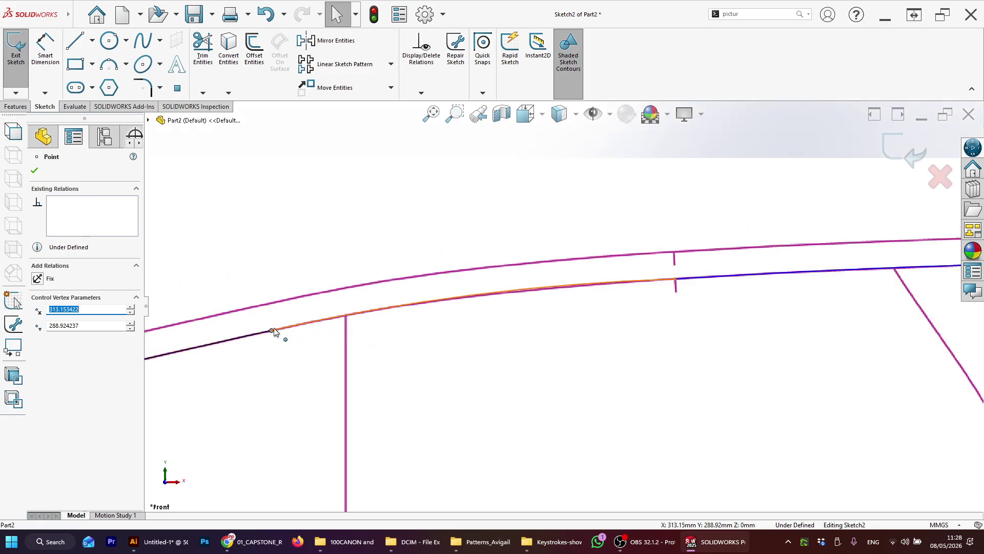
{"action": "left_click_drag", "start_coordinate": [271, 334], "coordinate": [229, 339]}
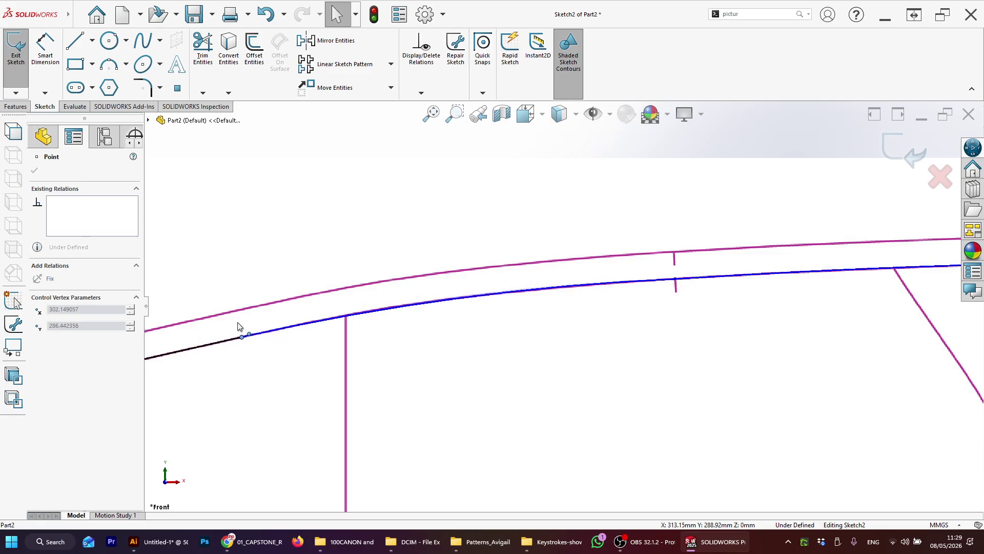
{"action": "mouse_move", "coordinate": [249, 325]}
{"action": "left_mouse_down"}
{"action": "mouse_move", "coordinate": [205, 331]}
{"action": "mouse_move", "coordinate": [232, 323]}
{"action": "left_mouse_up"}
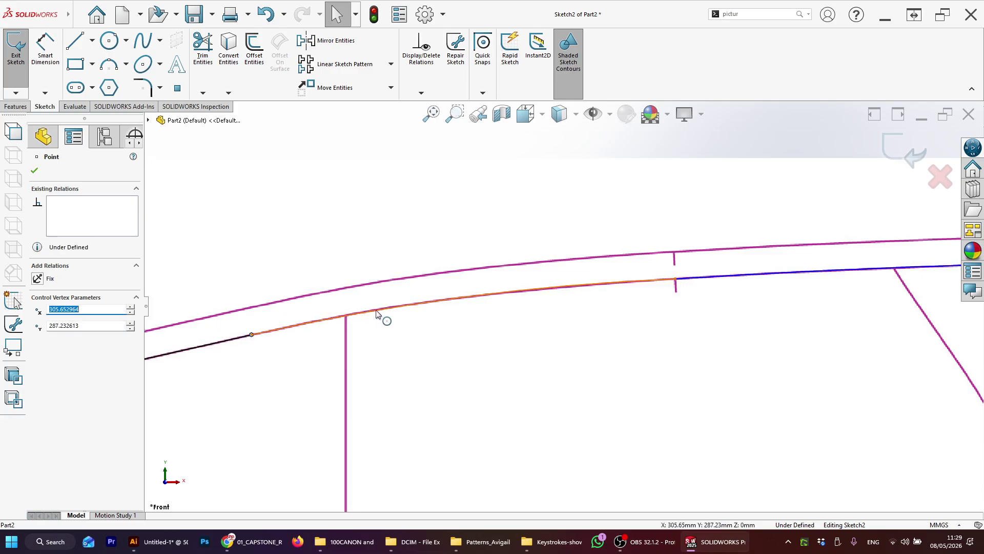
Examine how closely the two upper seam arcs follow the printed inner seam around the notch.
{"action": "scroll", "coordinate": [560, 307], "scroll_direction": "up", "scroll_amount": 3}
{"action": "left_click", "coordinate": [607, 285]}
{"action": "scroll", "coordinate": [622, 296], "scroll_direction": "down", "scroll_amount": 5}
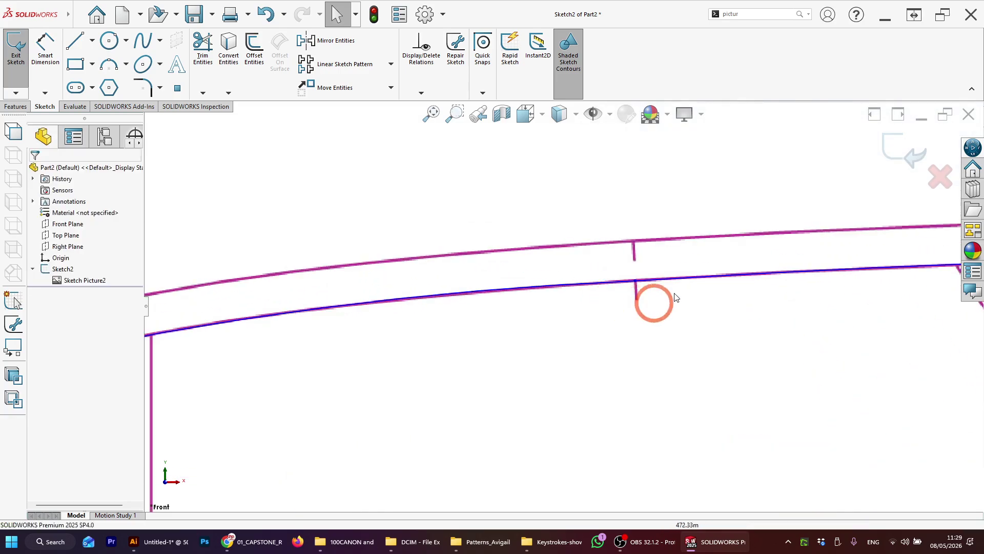
{"action": "scroll", "coordinate": [656, 305], "scroll_direction": "up", "scroll_amount": 4}
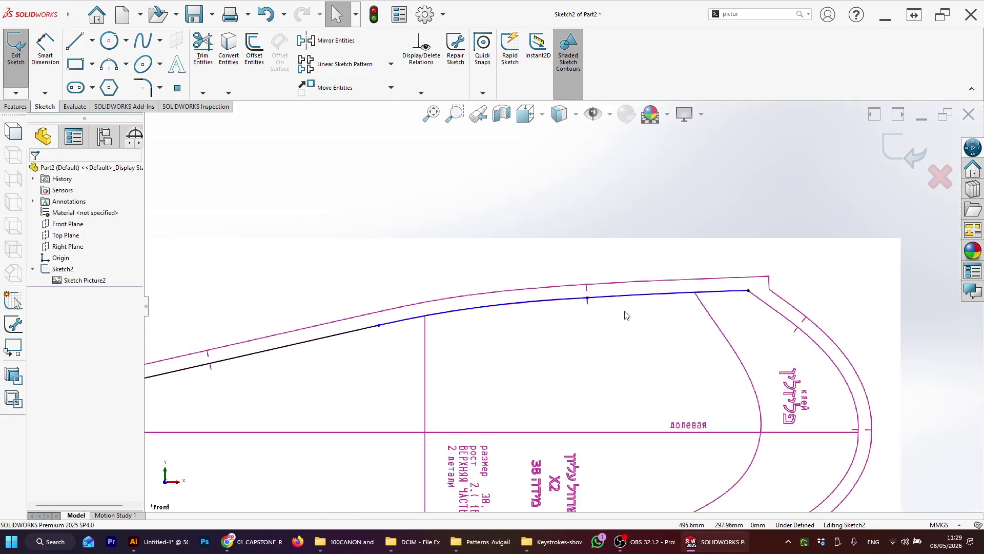
{"action": "scroll", "coordinate": [549, 303], "scroll_direction": "down", "scroll_amount": 2}
{"action": "scroll", "coordinate": [553, 305], "scroll_direction": "up", "scroll_amount": 1}
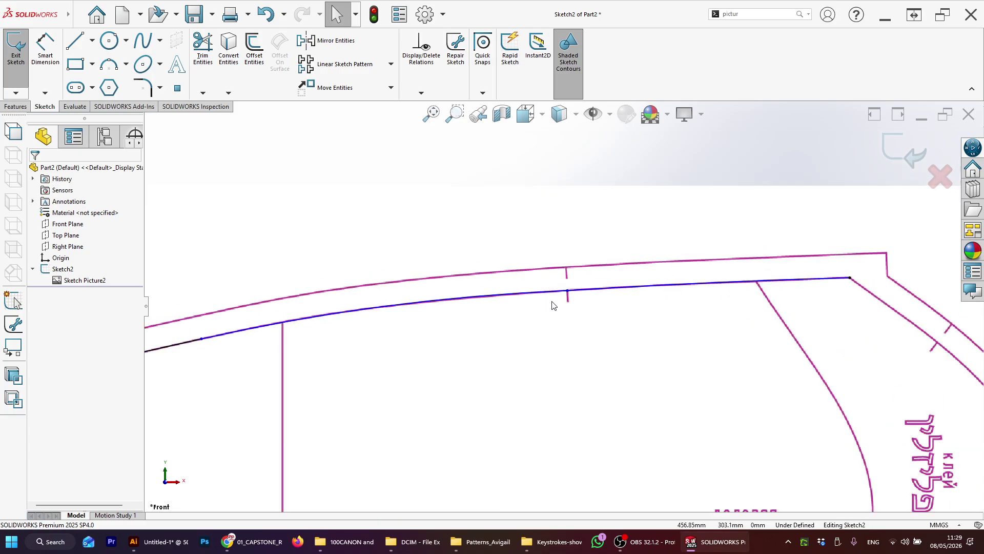
{"action": "scroll", "coordinate": [553, 305], "scroll_direction": "up", "scroll_amount": 2}
{"action": "scroll", "coordinate": [553, 305], "scroll_direction": "down", "scroll_amount": 2}
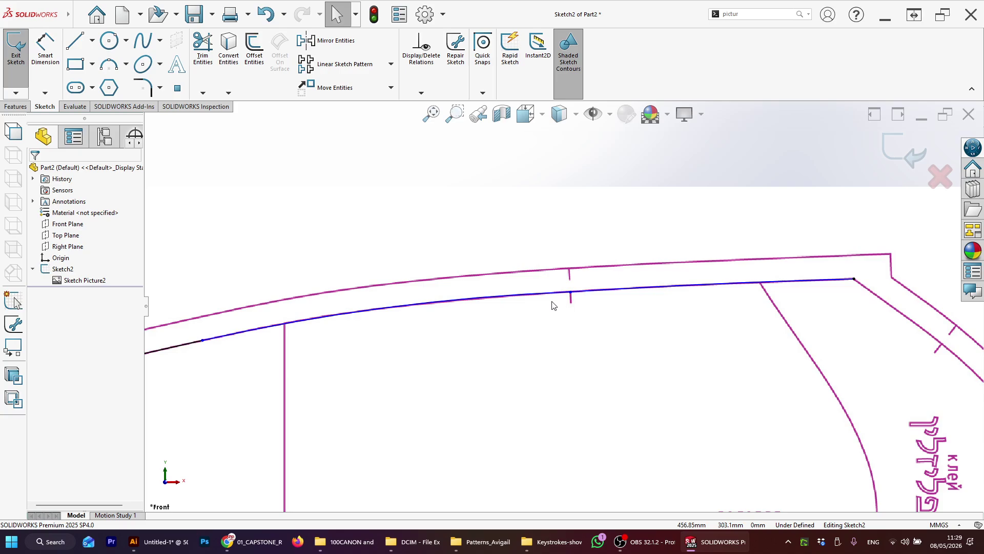
Apply a Tangent relation between the first and second upper seam arcs.
{"action": "left_click", "coordinate": [552, 297]}
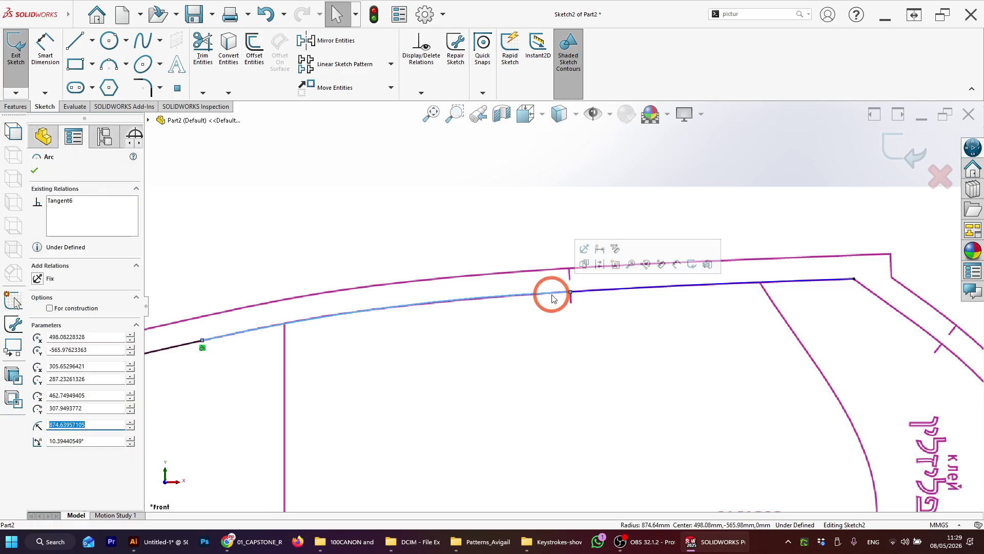
{"action": "left_click", "coordinate": [632, 291], "text": "ctrl"}
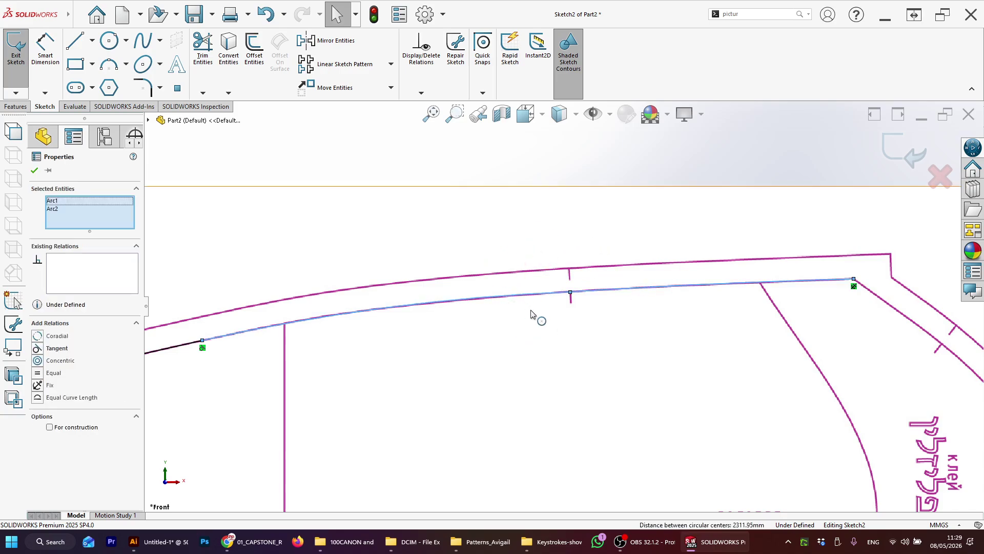
{"action": "left_click", "coordinate": [36, 349]}
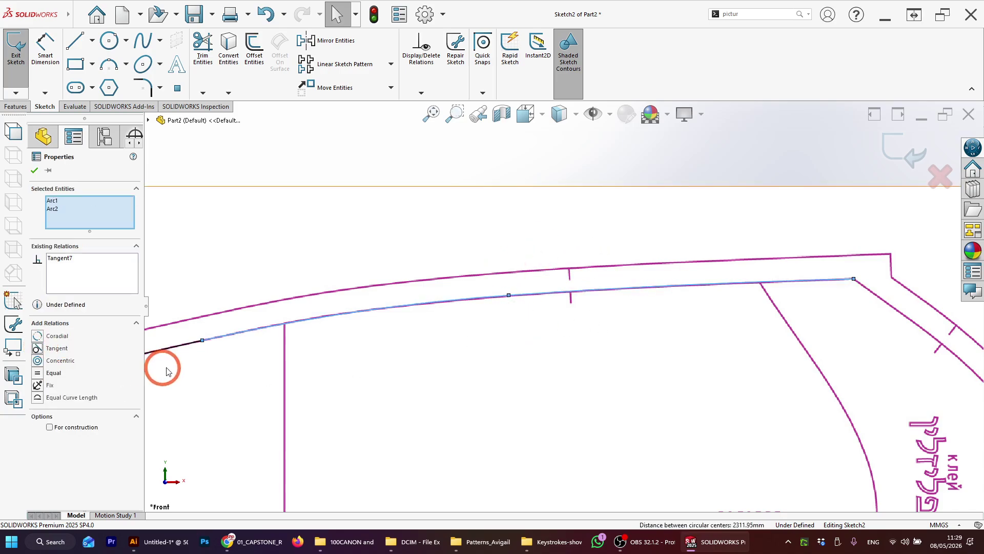
{"action": "left_click", "coordinate": [600, 341]}
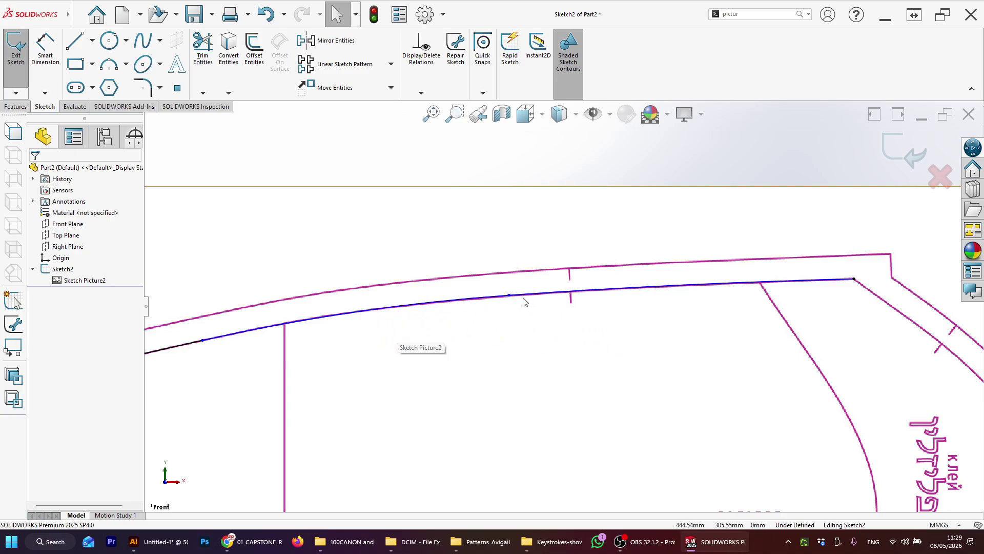
Shift the junction of the two tangent arcs and pull the first arc onto the printed curve, to a radius of about 800 mm.
{"action": "scroll", "coordinate": [507, 309], "scroll_direction": "up", "scroll_amount": 2}
{"action": "scroll", "coordinate": [523, 305], "scroll_direction": "down", "scroll_amount": 2}
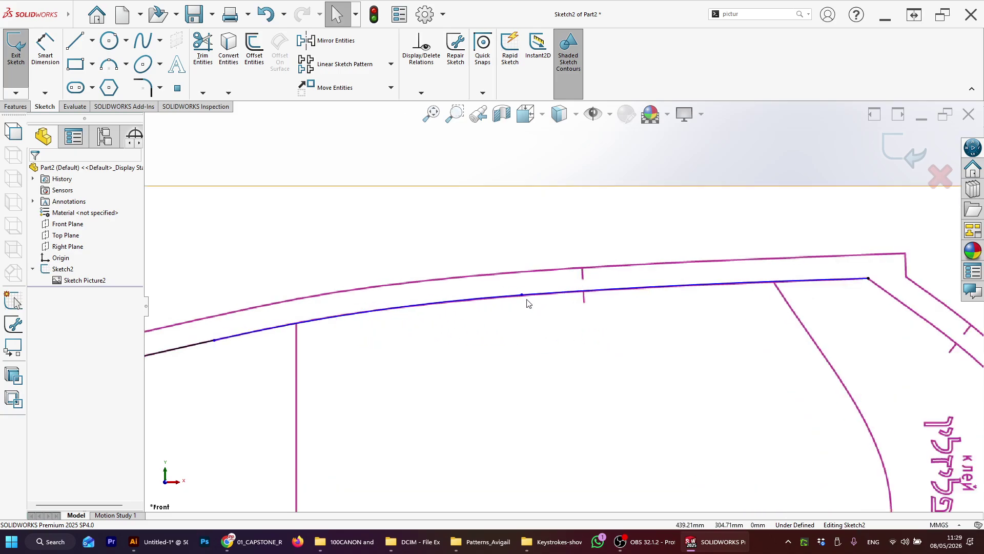
{"action": "left_click_drag", "start_coordinate": [524, 297], "coordinate": [586, 295]}
{"action": "left_click", "coordinate": [343, 304]}
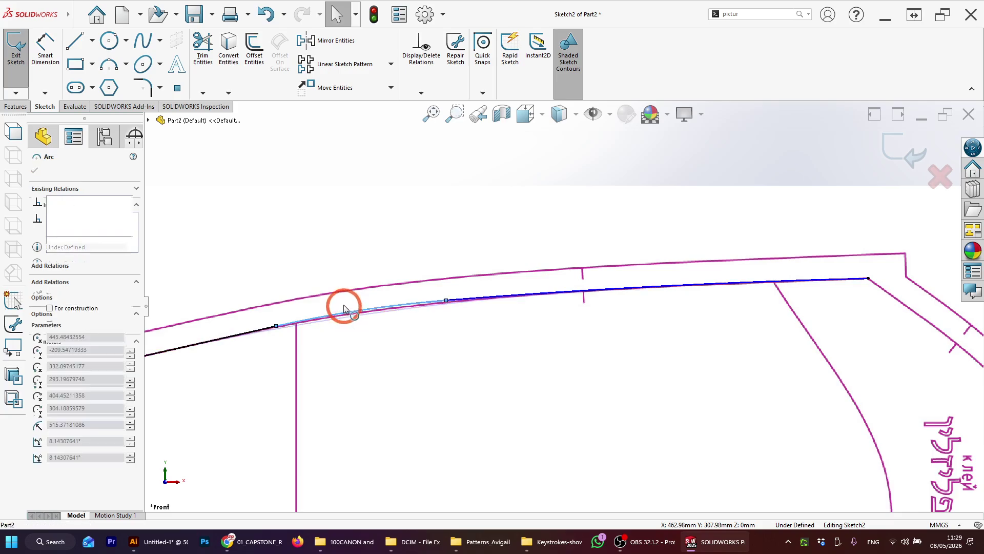
{"action": "left_click_drag", "start_coordinate": [343, 304], "coordinate": [351, 321]}
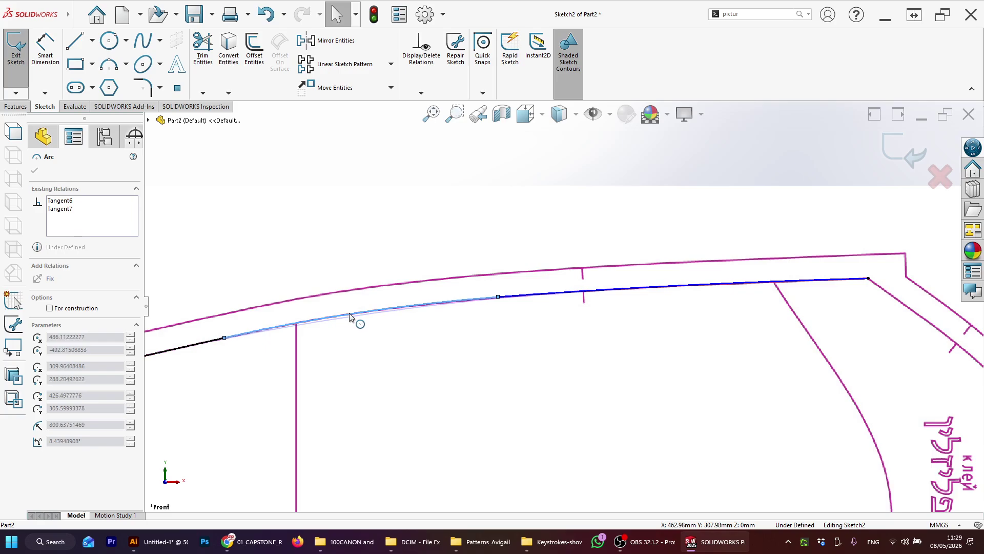
{"action": "left_click", "coordinate": [459, 232]}
{"action": "left_click", "coordinate": [539, 322]}
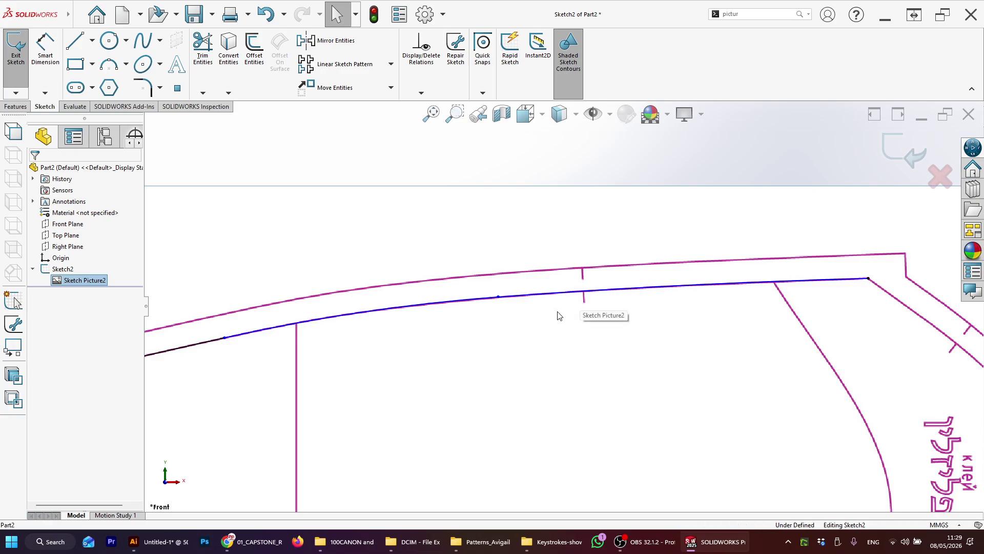
Move the junction of the two seam arcs to about X 420.80, Y 305.05 mm on the printed seam.
{"action": "scroll", "coordinate": [515, 310], "scroll_direction": "down", "scroll_amount": 3}
{"action": "scroll", "coordinate": [538, 303], "scroll_direction": "up", "scroll_amount": 4}
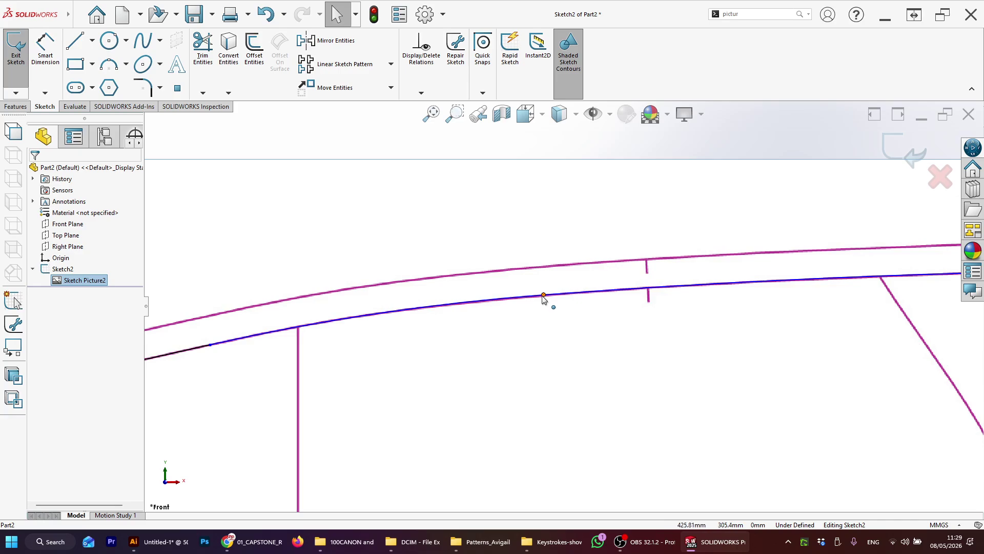
{"action": "left_click_drag", "start_coordinate": [544, 296], "coordinate": [525, 290]}
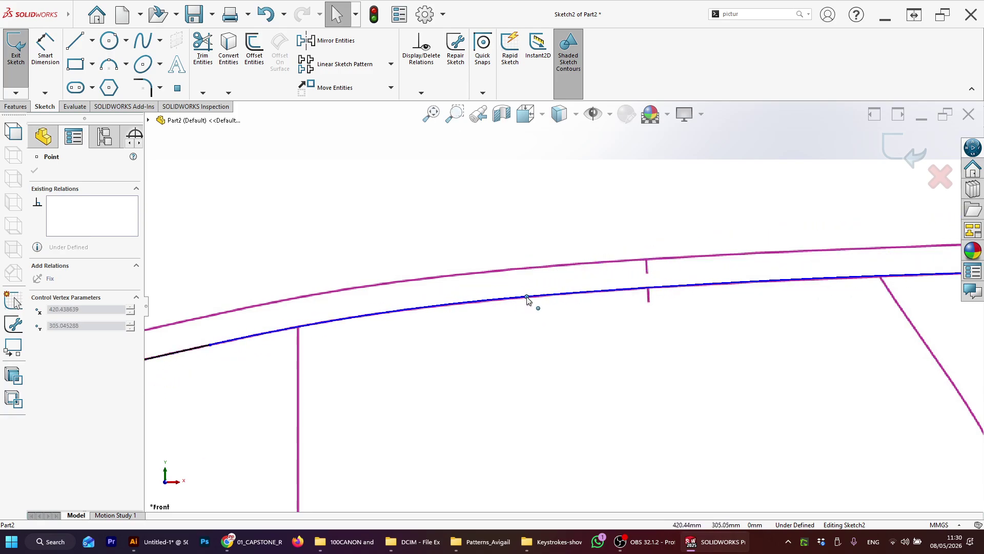
{"action": "left_click_drag", "start_coordinate": [528, 297], "coordinate": [528, 296]}
{"action": "scroll", "coordinate": [583, 336], "scroll_direction": "up", "scroll_amount": 6}
{"action": "scroll", "coordinate": [618, 325], "scroll_direction": "down", "scroll_amount": 4}
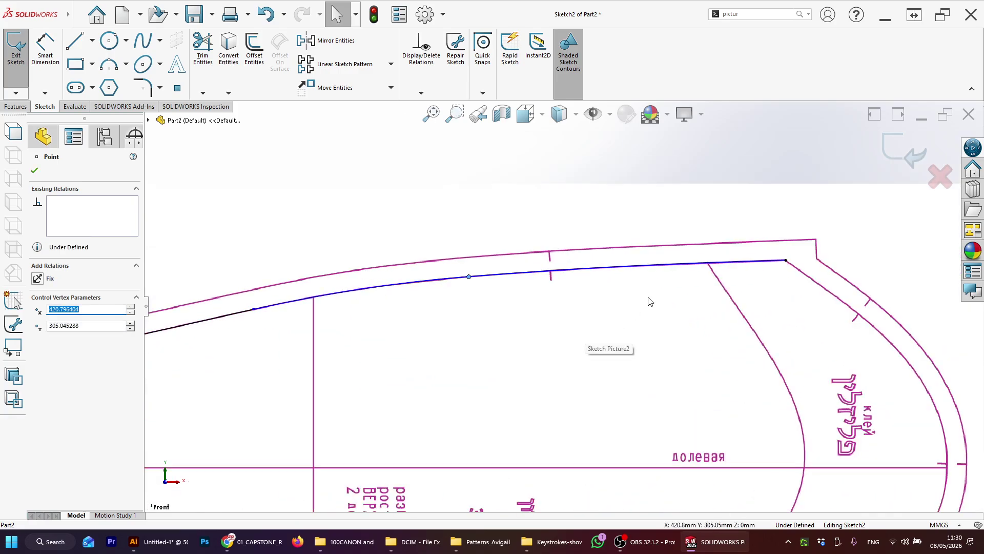
{"action": "key", "text": "Escape"}
Examine the fit of both seam arcs along the printed line up to the inner sleeve cap corner.
{"action": "scroll", "coordinate": [516, 291], "scroll_direction": "down", "scroll_amount": 5}
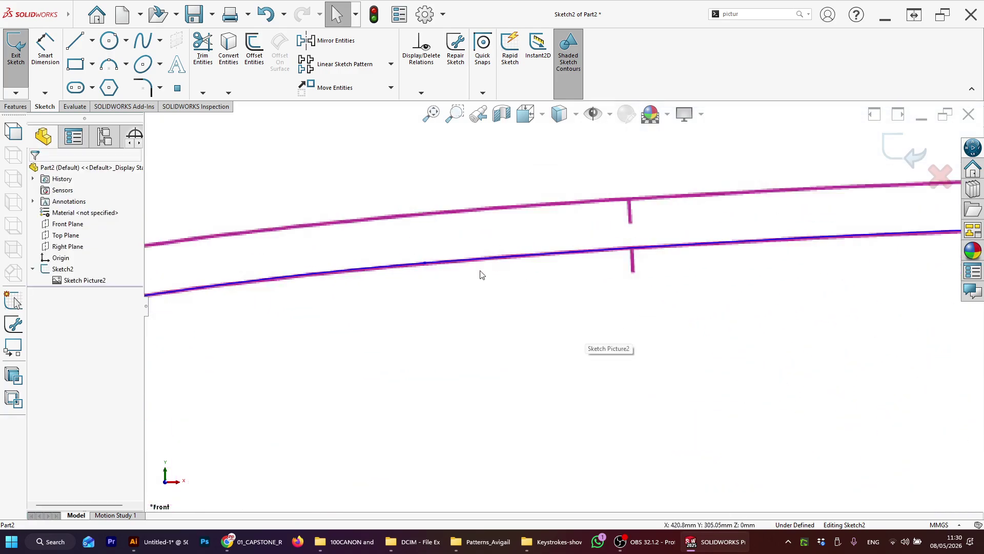
{"action": "scroll", "coordinate": [481, 275], "scroll_direction": "up", "scroll_amount": 2}
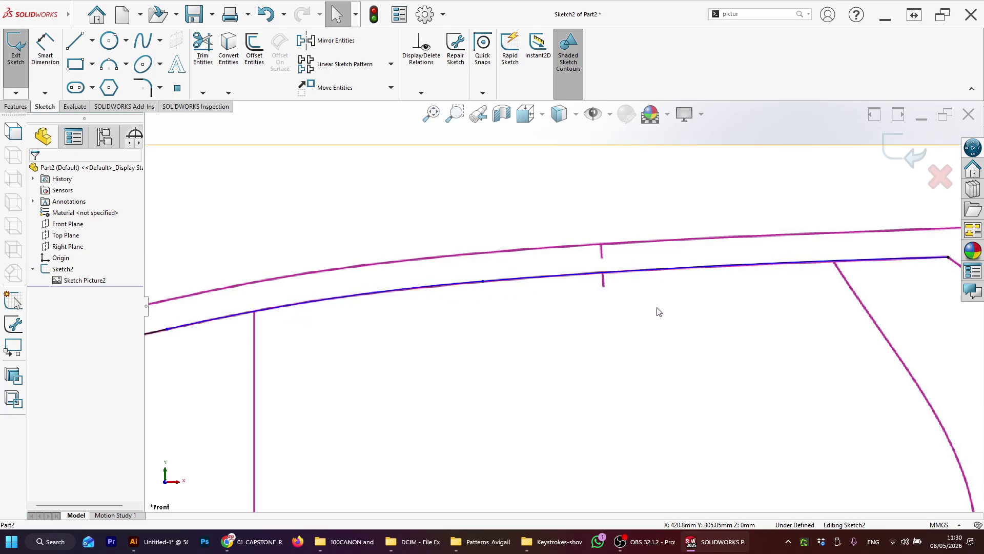
{"action": "scroll", "coordinate": [659, 312], "scroll_direction": "up", "scroll_amount": 3}
{"action": "scroll", "coordinate": [598, 309], "scroll_direction": "down", "scroll_amount": 1}
{"action": "left_click", "coordinate": [648, 208]}
{"action": "left_click", "coordinate": [641, 281]}
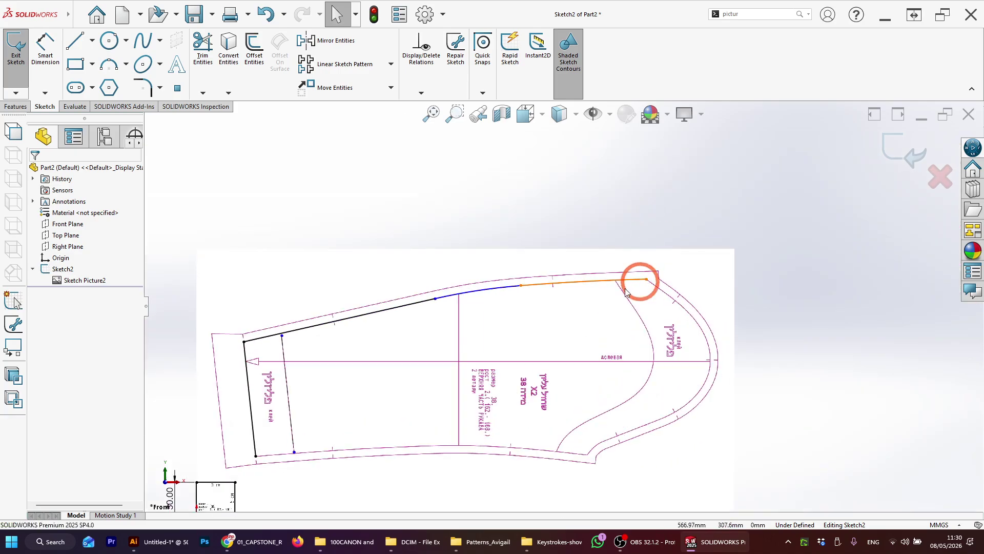
{"action": "scroll", "coordinate": [625, 291], "scroll_direction": "down", "scroll_amount": 1}
{"action": "scroll", "coordinate": [682, 330], "scroll_direction": "down", "scroll_amount": 2}
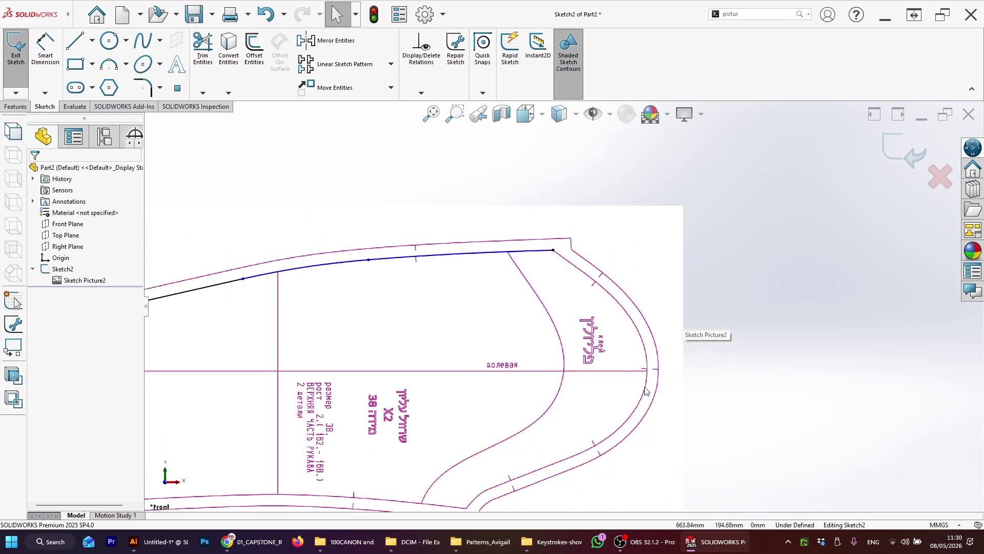
{"action": "scroll", "coordinate": [598, 326], "scroll_direction": "down", "scroll_amount": 3}
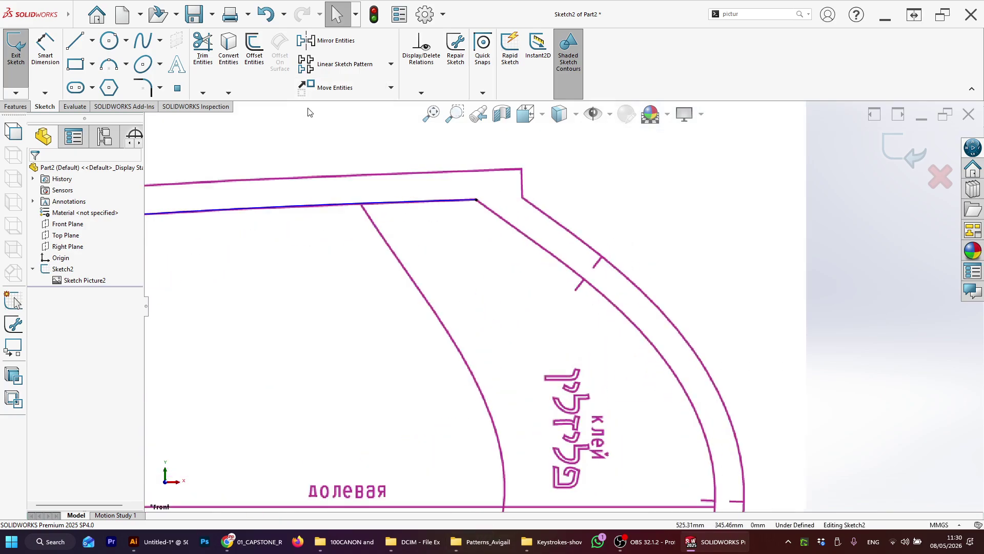
Fix the second seam arc that ends at the inner sleeve cap corner.
{"action": "left_click", "coordinate": [349, 206]}
{"action": "left_click", "coordinate": [40, 281]}
{"action": "left_click", "coordinate": [414, 186]}
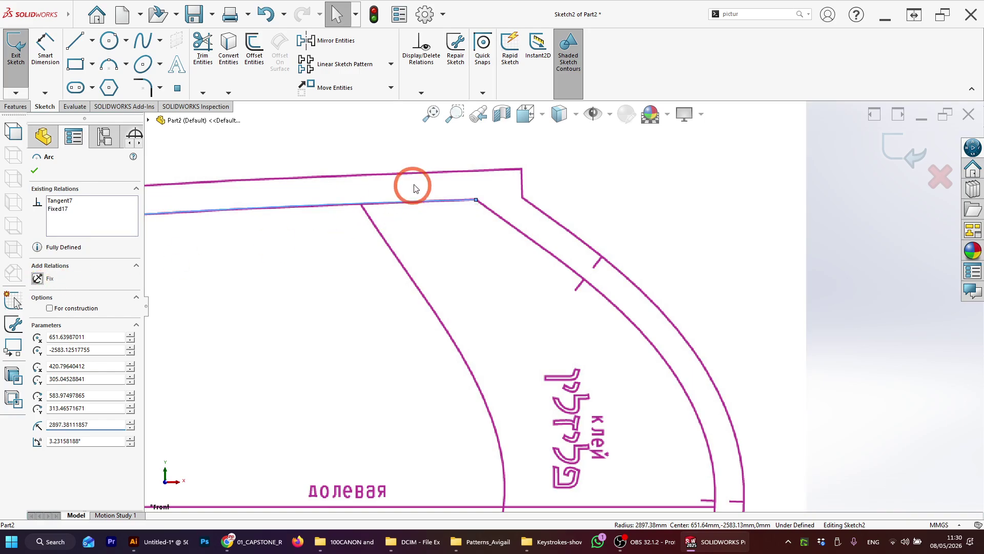
Delete the Fixed relation from the second seam arc, keeping its Tangent relation.
{"action": "scroll", "coordinate": [312, 221], "scroll_direction": "up", "scroll_amount": 4}
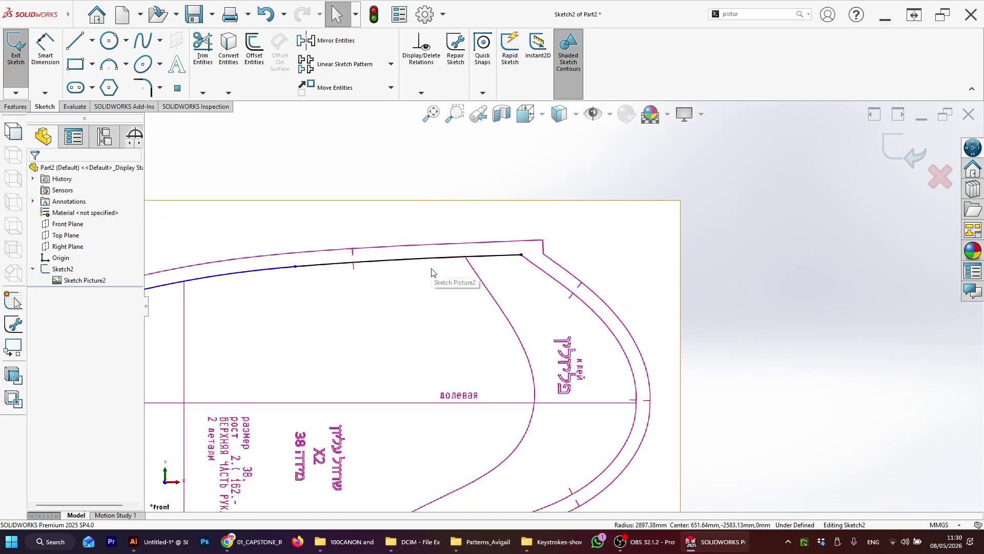
{"action": "left_click", "coordinate": [453, 261]}
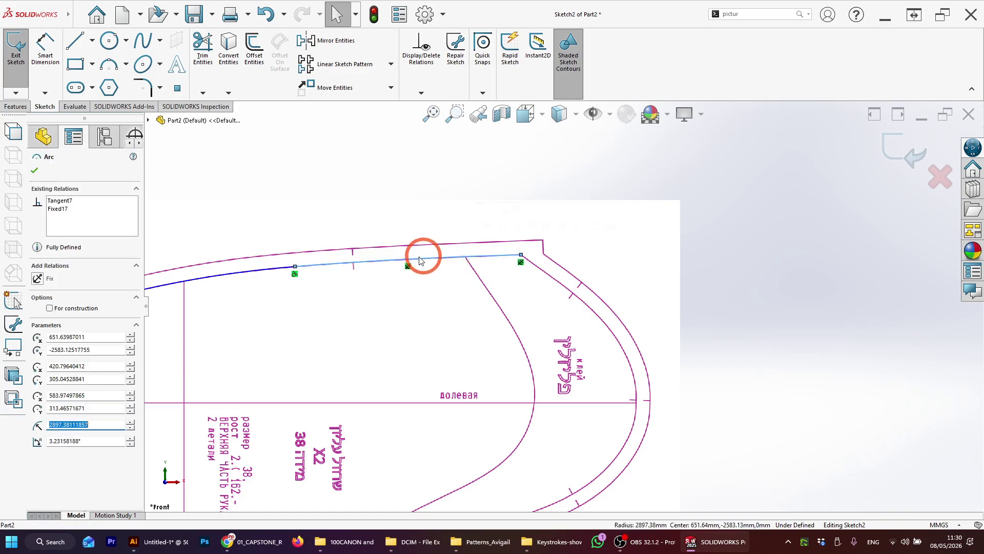
{"action": "left_click", "coordinate": [59, 209]}
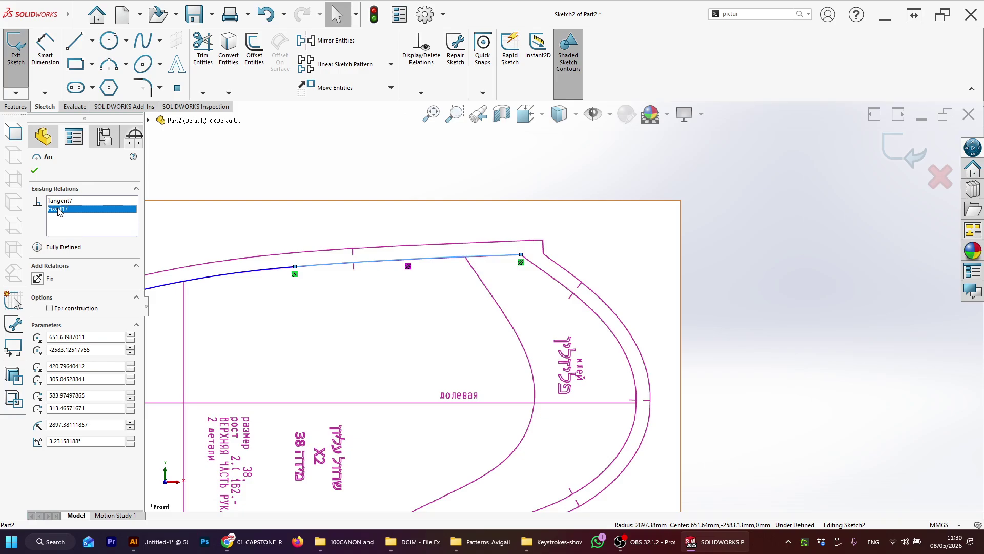
{"action": "key", "text": "Delete"}
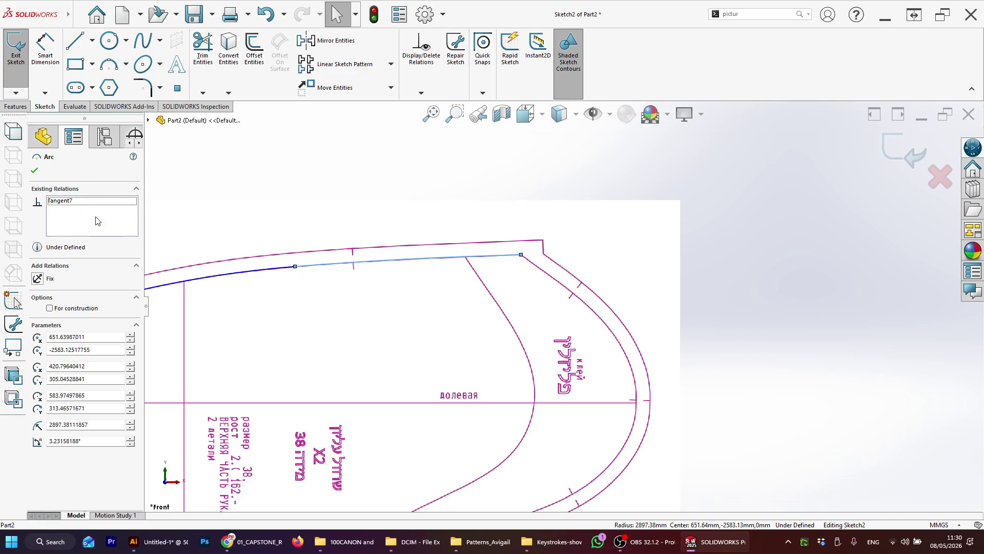
{"action": "left_click", "coordinate": [278, 163]}
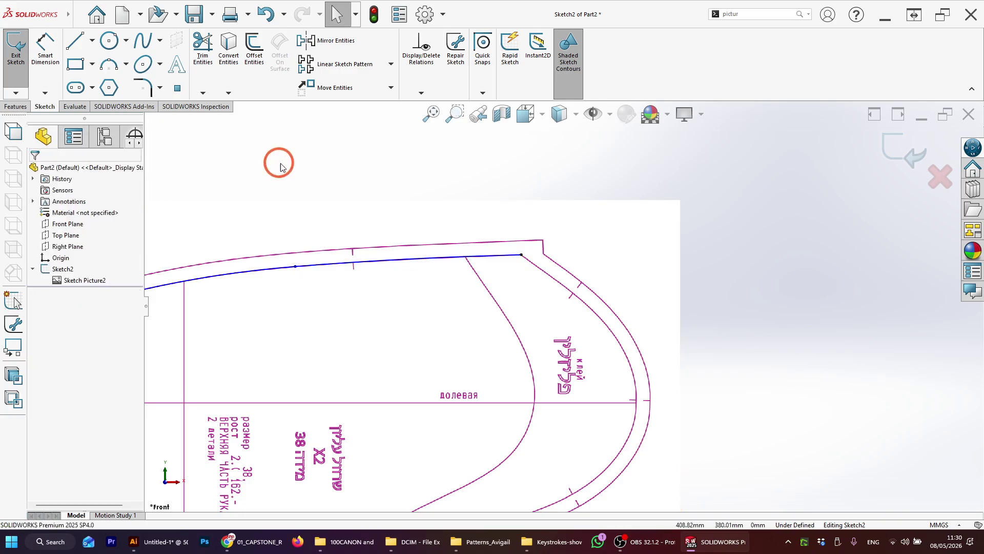
Reapply a Fix relation to the second seam arc between the arc junction and the sleeve cap corner.
{"action": "left_click", "coordinate": [358, 264]}
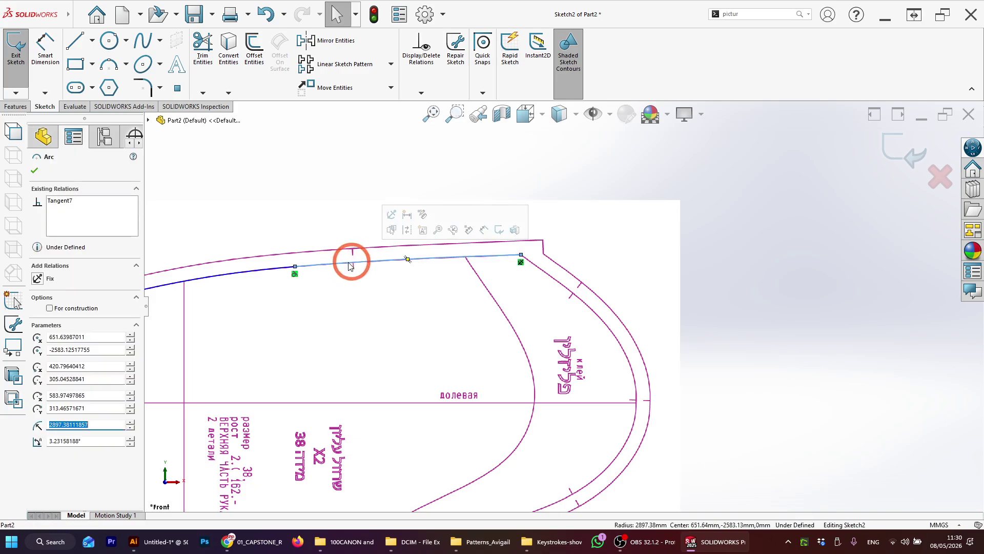
{"action": "left_click", "coordinate": [36, 278]}
{"action": "left_click", "coordinate": [846, 327]}
{"action": "scroll", "coordinate": [544, 277], "scroll_direction": "up", "scroll_amount": 3}
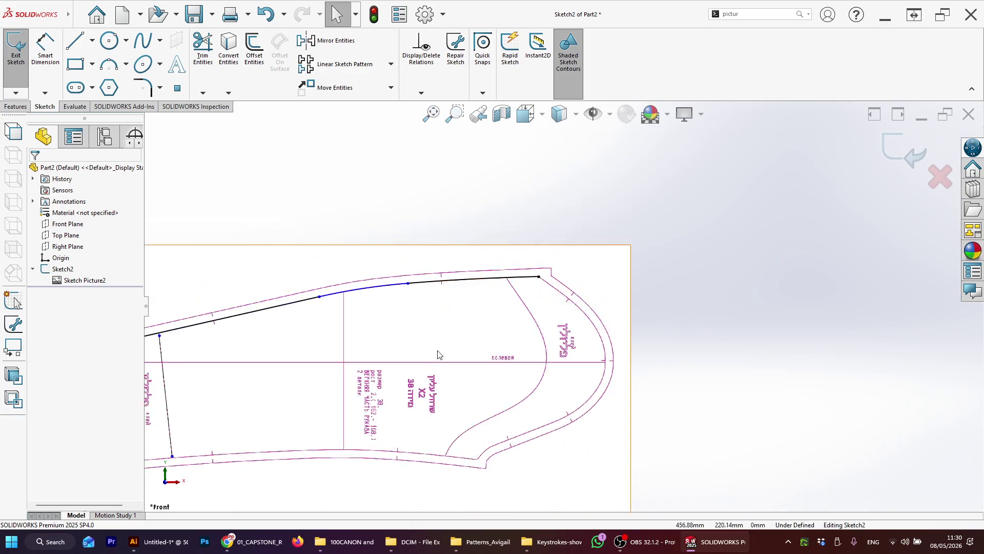
{"action": "scroll", "coordinate": [517, 323], "scroll_direction": "down", "scroll_amount": 5}
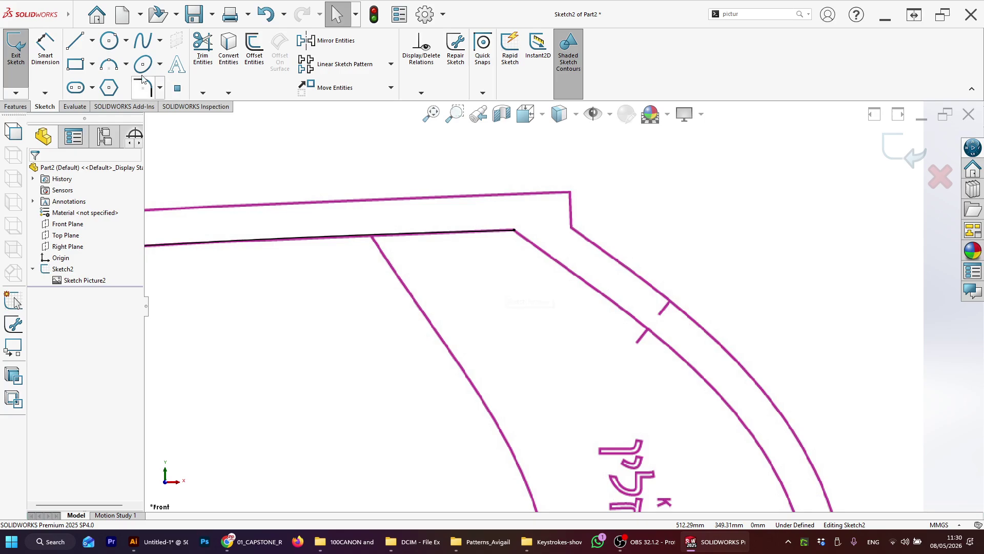
{"action": "left_click", "coordinate": [111, 72]}
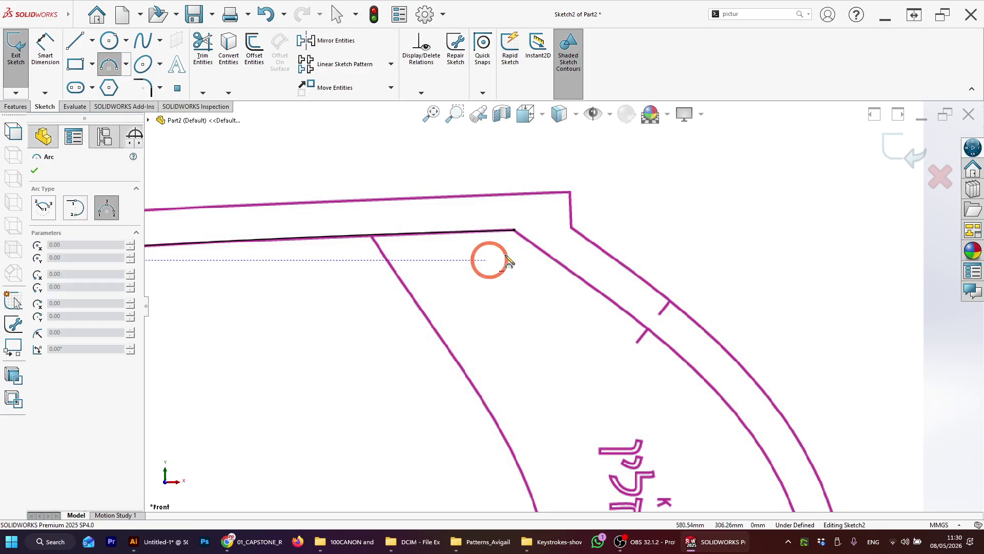
{"action": "left_click", "coordinate": [514, 230]}
{"action": "scroll", "coordinate": [732, 418], "scroll_direction": "up", "scroll_amount": 2}
{"action": "scroll", "coordinate": [708, 423], "scroll_direction": "up", "scroll_amount": 3}
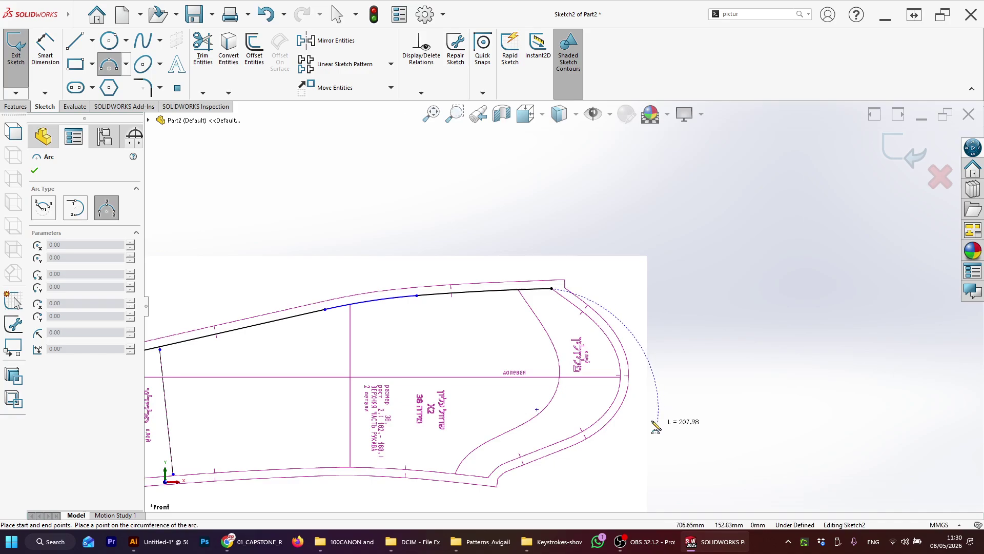
{"action": "scroll", "coordinate": [644, 325], "scroll_direction": "down", "scroll_amount": 4}
{"action": "scroll", "coordinate": [555, 363], "scroll_direction": "down", "scroll_amount": 6}
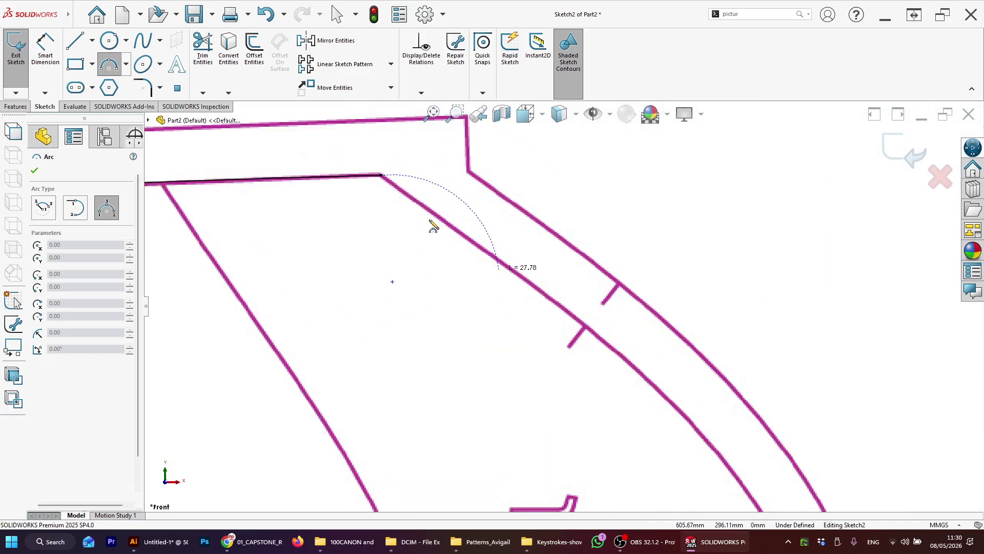
{"action": "key", "text": "Escape"}
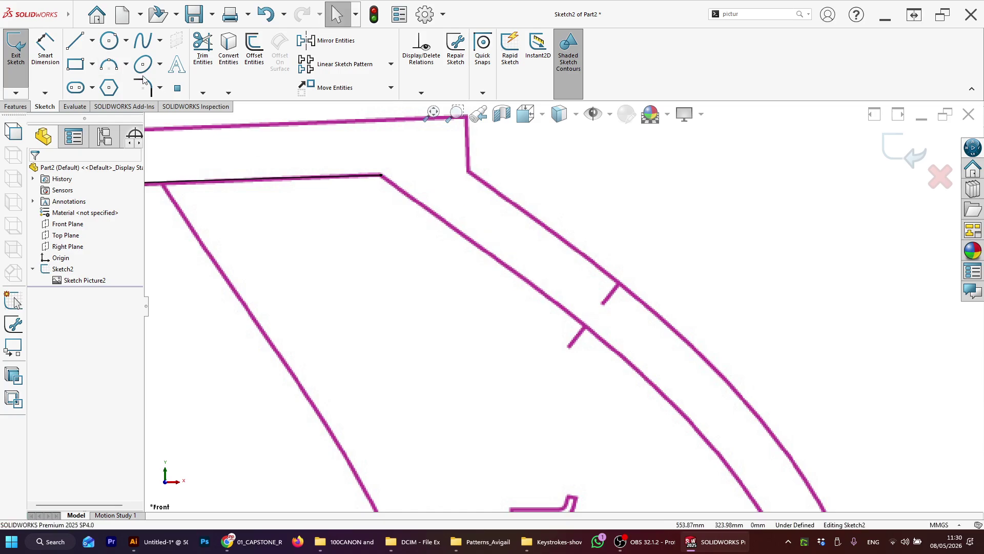
{"action": "left_click", "coordinate": [87, 46]}
{"action": "left_click", "coordinate": [381, 175]}
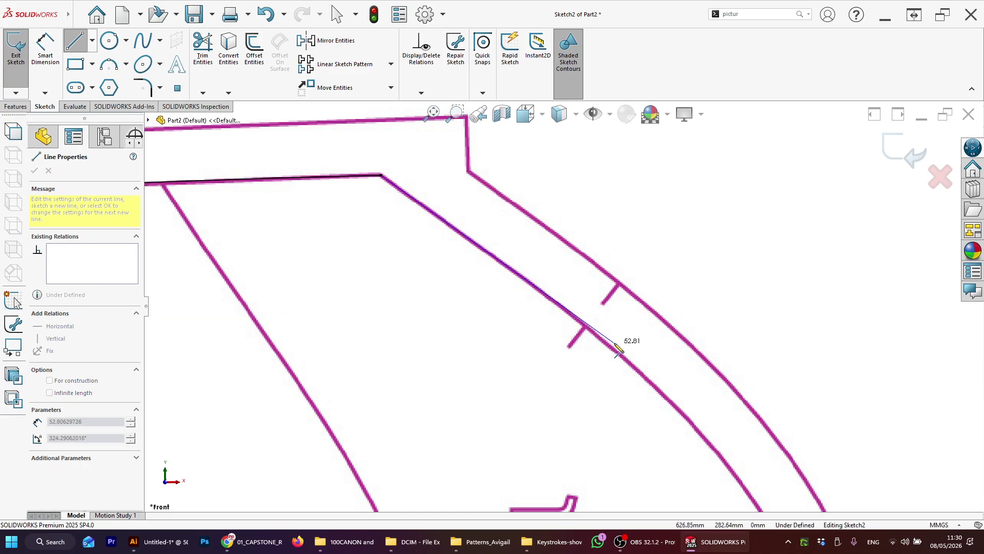
{"action": "key", "text": "Escape"}
{"action": "key", "text": "Escape"}
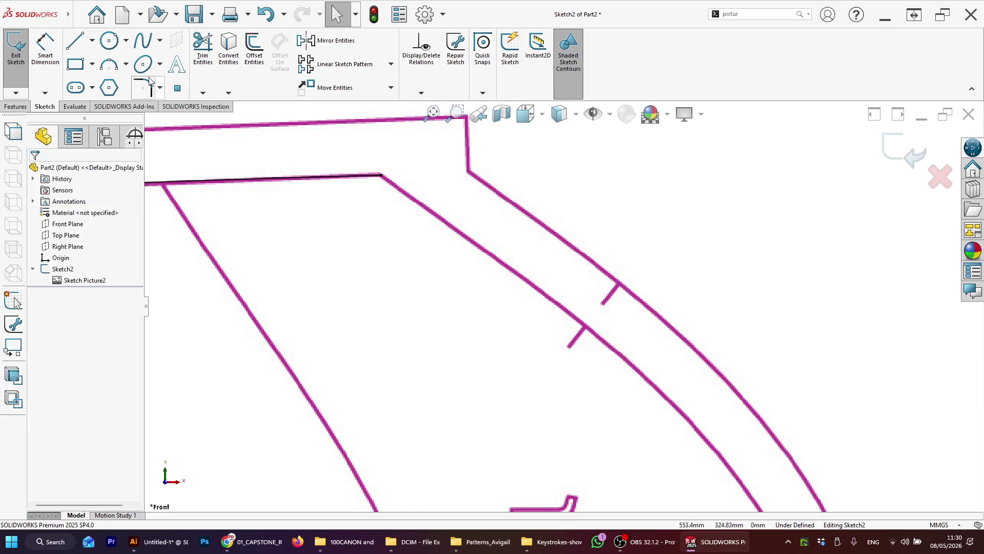
{"action": "left_click", "coordinate": [106, 66]}
{"action": "left_click", "coordinate": [381, 176]}
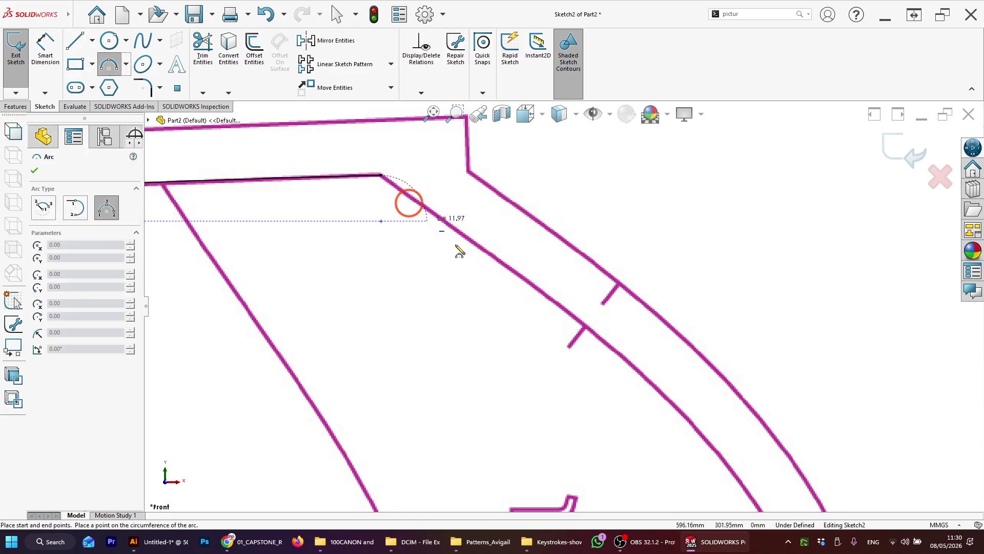
{"action": "left_click", "coordinate": [586, 326]}
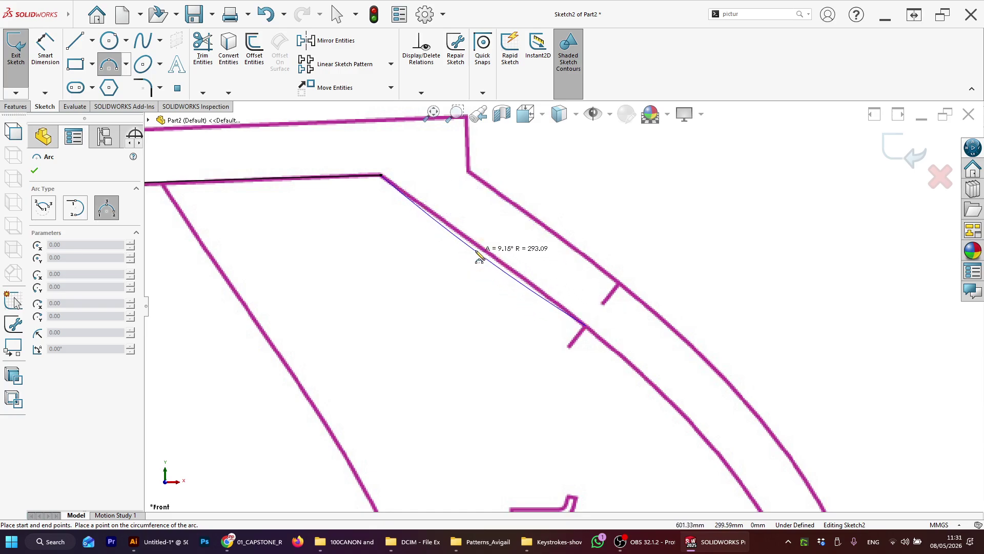
{"action": "key", "text": "Escape"}
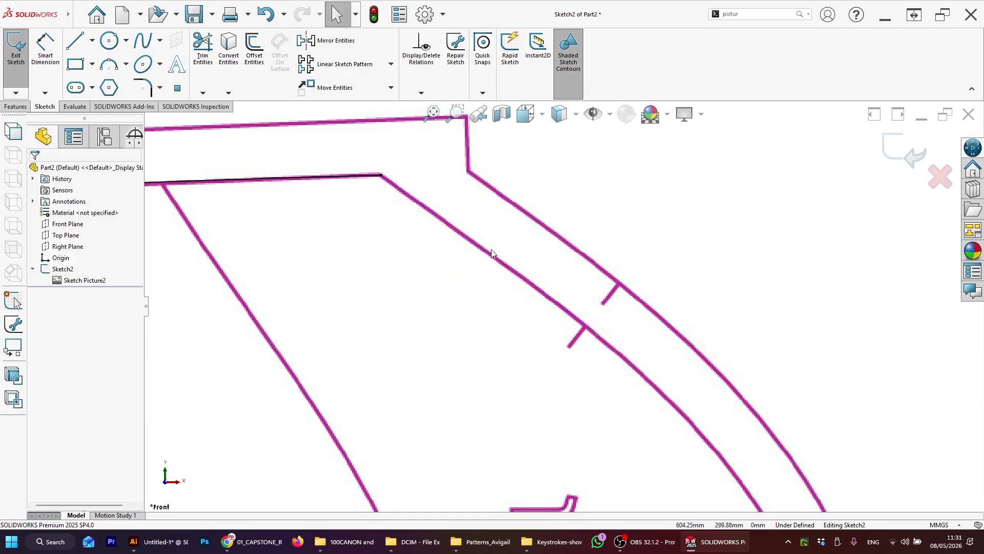
Draw a three-point arc of about 716 mm radius from the sleeve cap corner to the first notch on the inner seam line.
{"action": "left_click", "coordinate": [113, 66]}
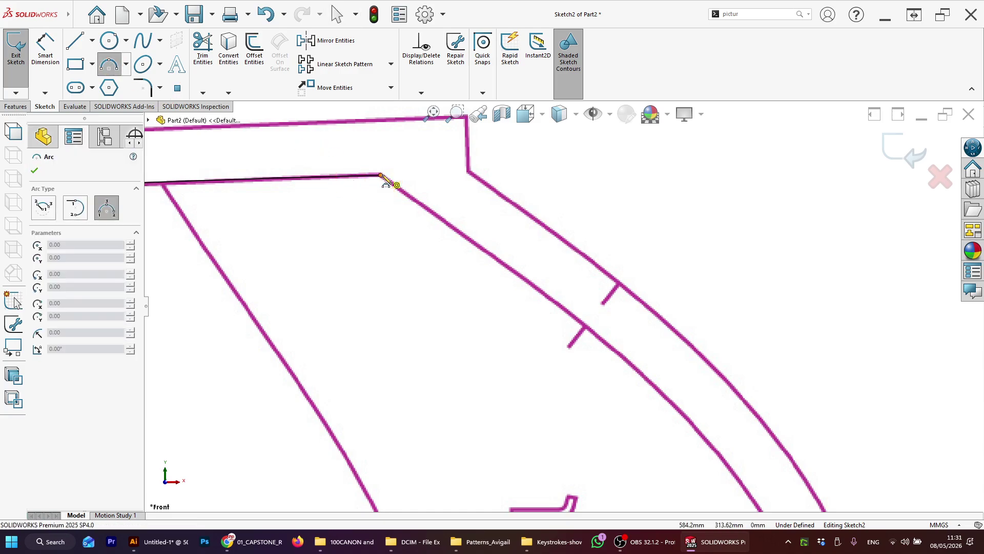
{"action": "left_click", "coordinate": [381, 175]}
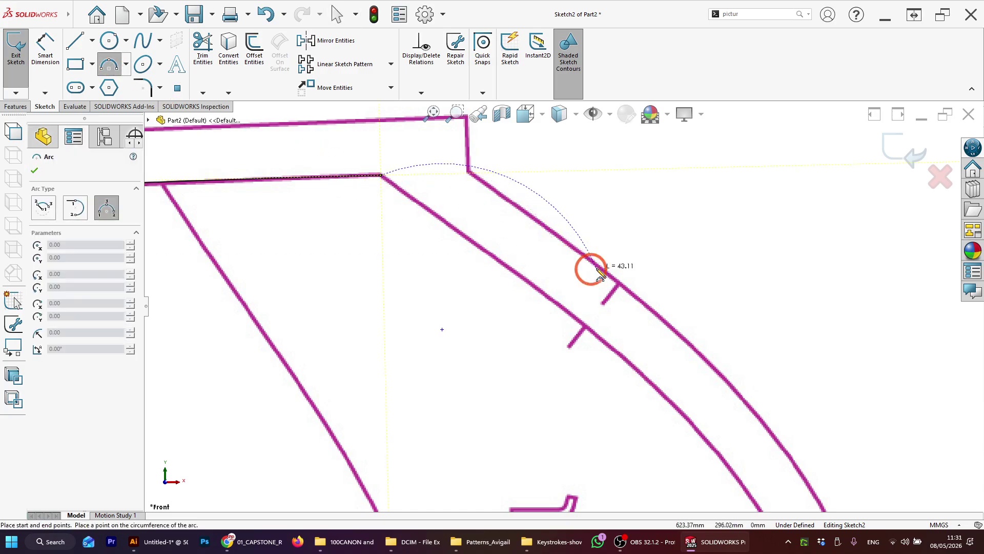
{"action": "left_click", "coordinate": [586, 325]}
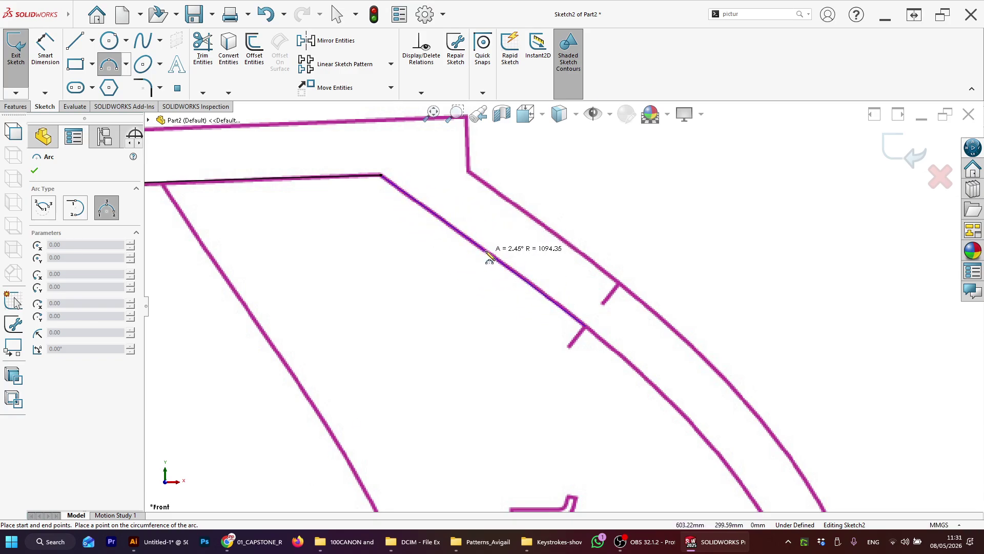
{"action": "left_click", "coordinate": [490, 256]}
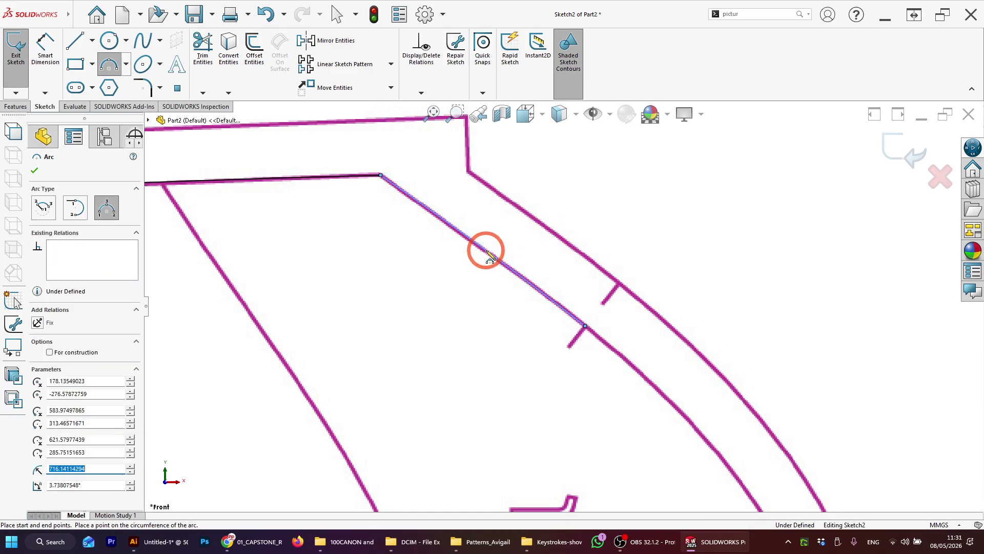
{"action": "key", "text": "Escape"}
{"action": "scroll", "coordinate": [600, 353], "scroll_direction": "up", "scroll_amount": 4}
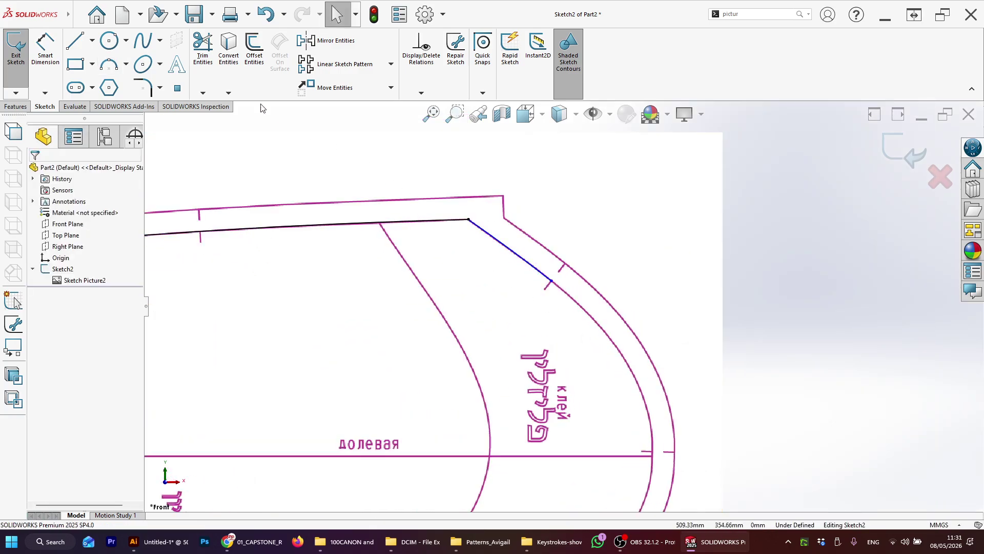
{"action": "left_click", "coordinate": [116, 64]}
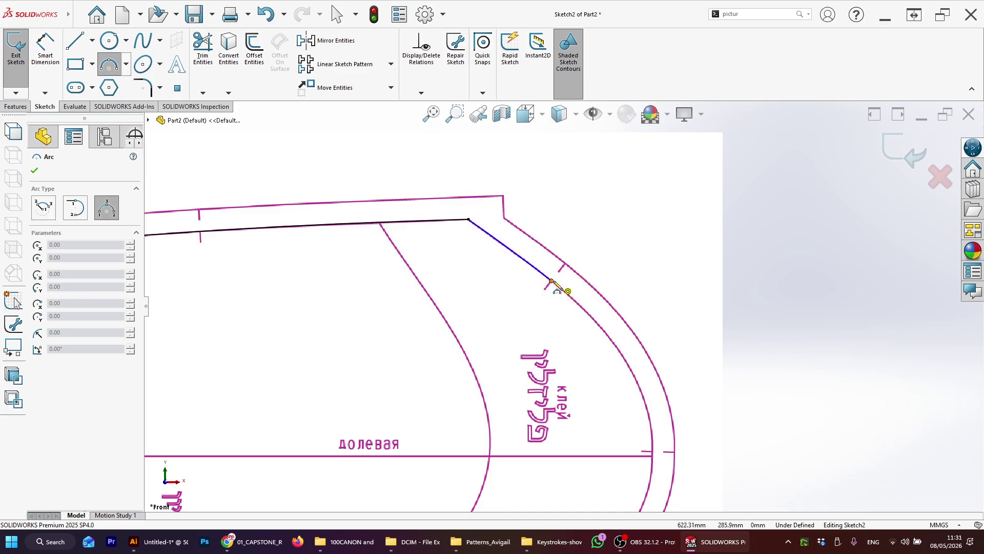
{"action": "left_click", "coordinate": [551, 282]}
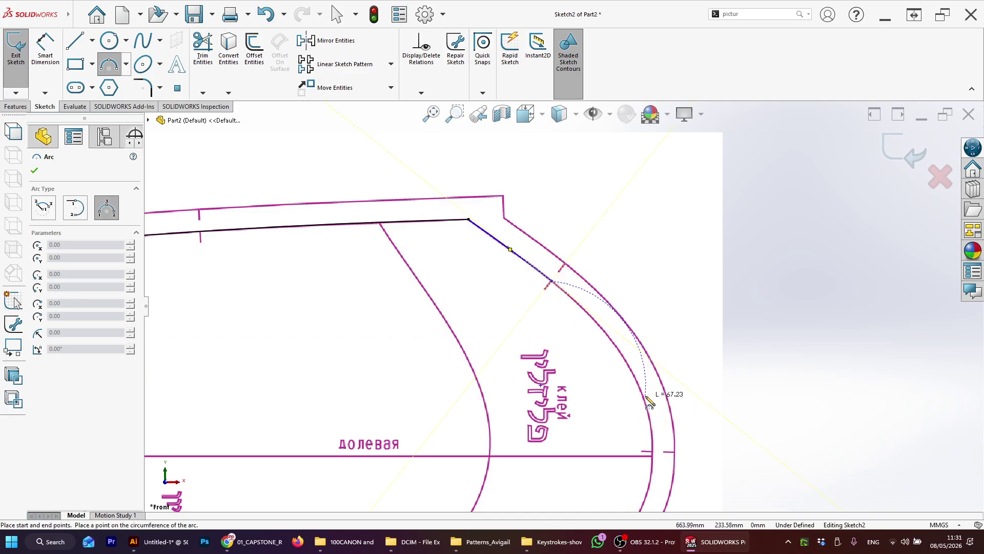
{"action": "left_click", "coordinate": [654, 455]}
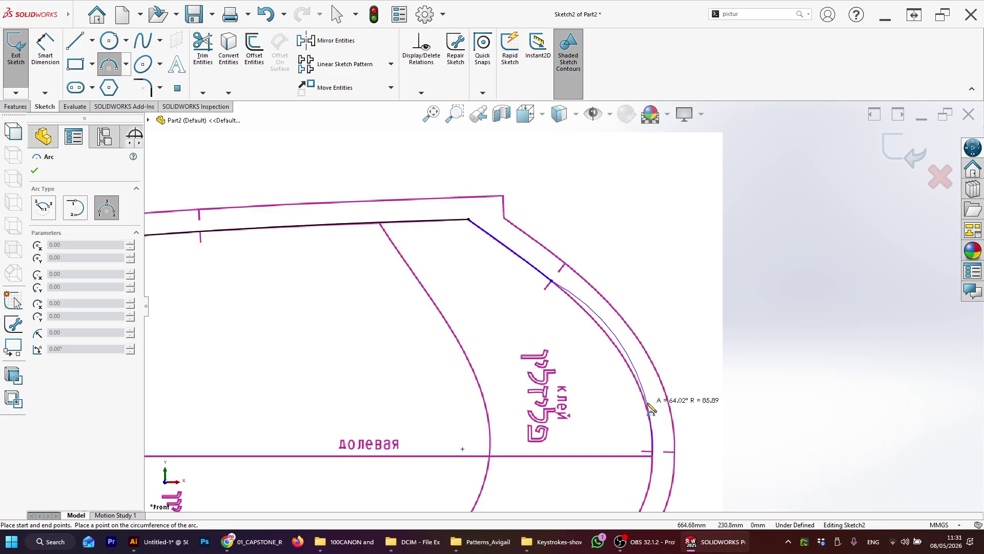
{"action": "key", "text": "Escape"}
Draw a three-point arc along the printed cap curve from the first notch to about midway towards the grainline notch.
{"action": "left_click", "coordinate": [110, 67]}
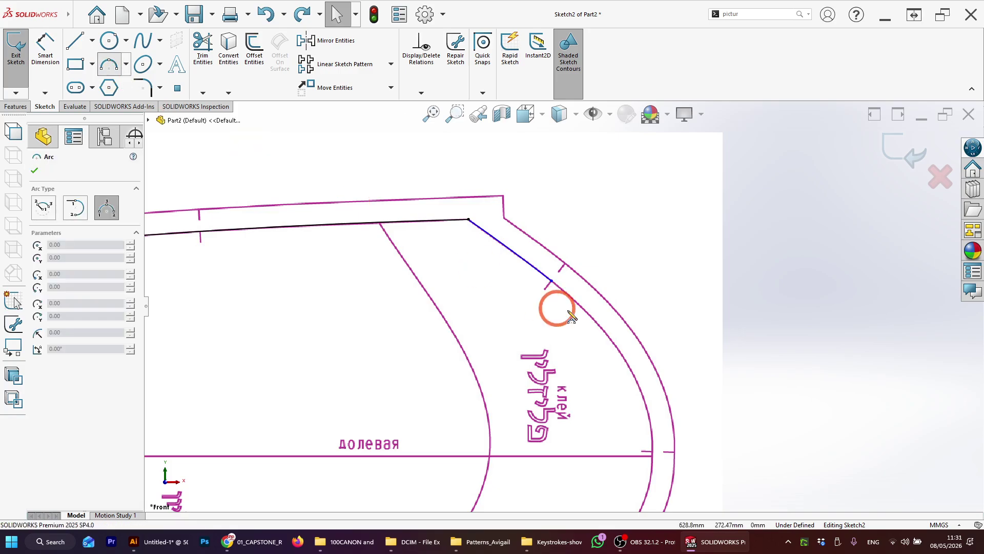
{"action": "left_click", "coordinate": [552, 281]}
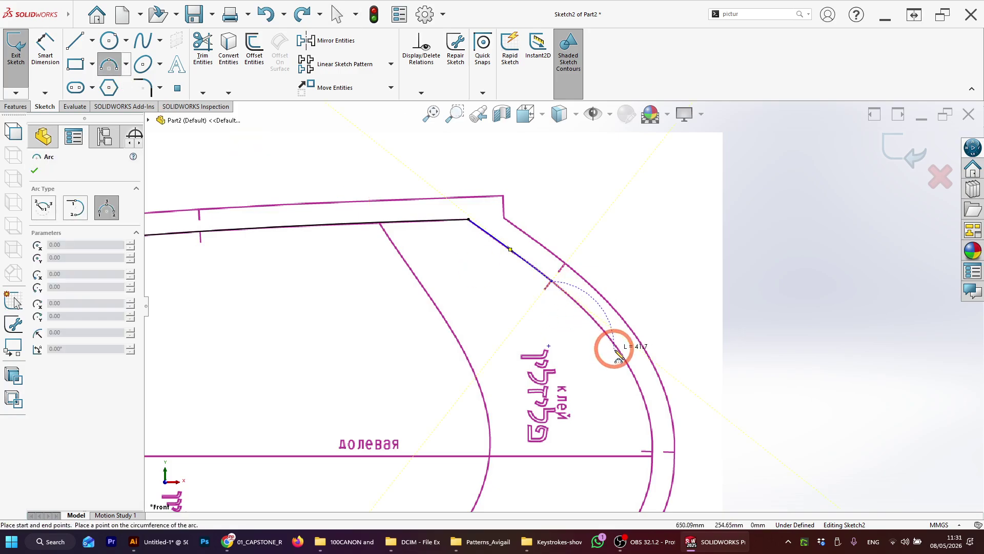
{"action": "left_click", "coordinate": [624, 357]}
{"action": "scroll", "coordinate": [597, 325], "scroll_direction": "down", "scroll_amount": 8}
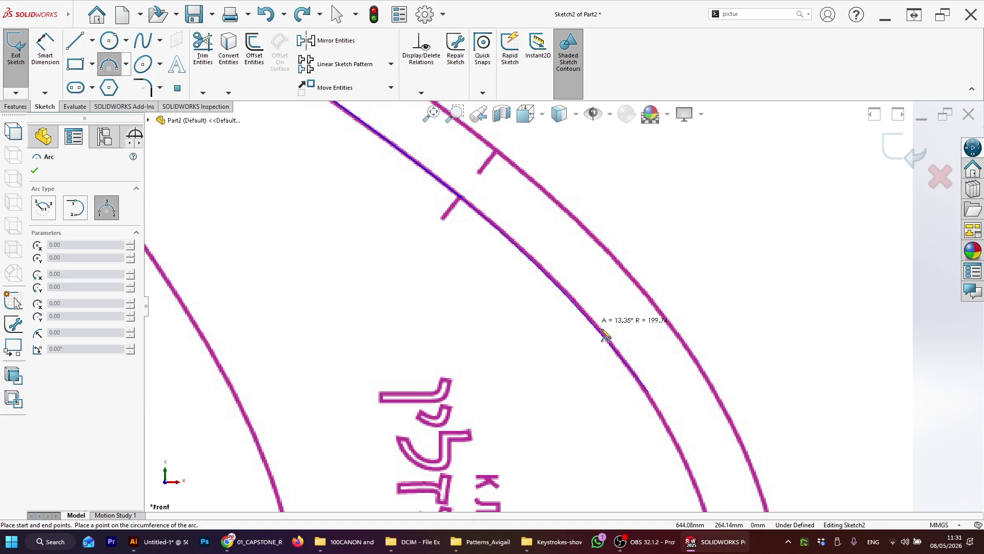
{"action": "left_click", "coordinate": [545, 282]}
{"action": "key", "text": "Escape"}
{"action": "scroll", "coordinate": [571, 343], "scroll_direction": "up", "scroll_amount": 3}
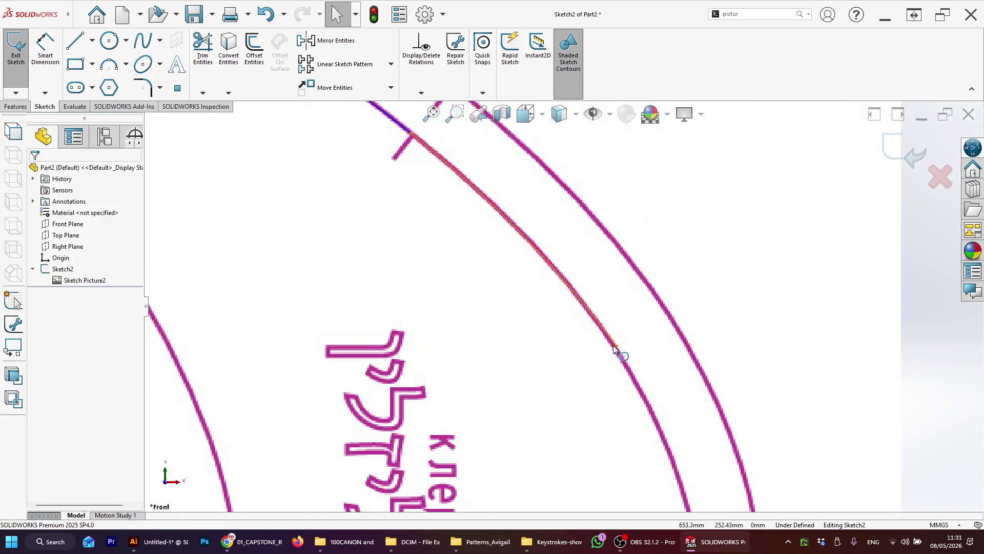
Move the second cap arc's free end back along the printed seam line to about X 649.8 mm, Y 257.5 mm.
{"action": "mouse_move", "coordinate": [613, 342]}
{"action": "left_mouse_down"}
{"action": "mouse_move", "coordinate": [595, 319]}
{"action": "mouse_move", "coordinate": [605, 329]}
{"action": "left_mouse_up"}
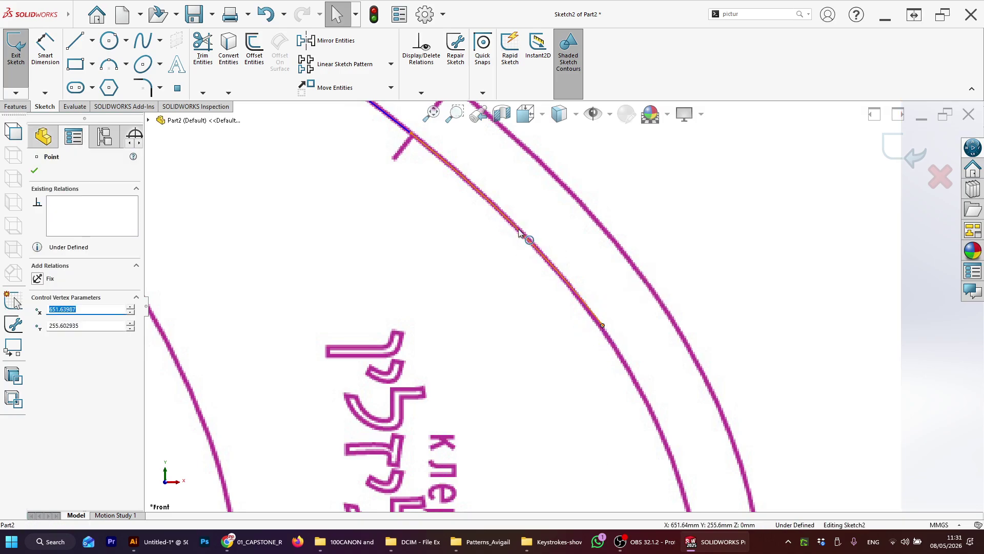
{"action": "scroll", "coordinate": [559, 318], "scroll_direction": "up", "scroll_amount": 2}
{"action": "left_click_drag", "start_coordinate": [580, 312], "coordinate": [580, 312]}
{"action": "left_click", "coordinate": [567, 333]}
{"action": "scroll", "coordinate": [568, 334], "scroll_direction": "up", "scroll_amount": 4}
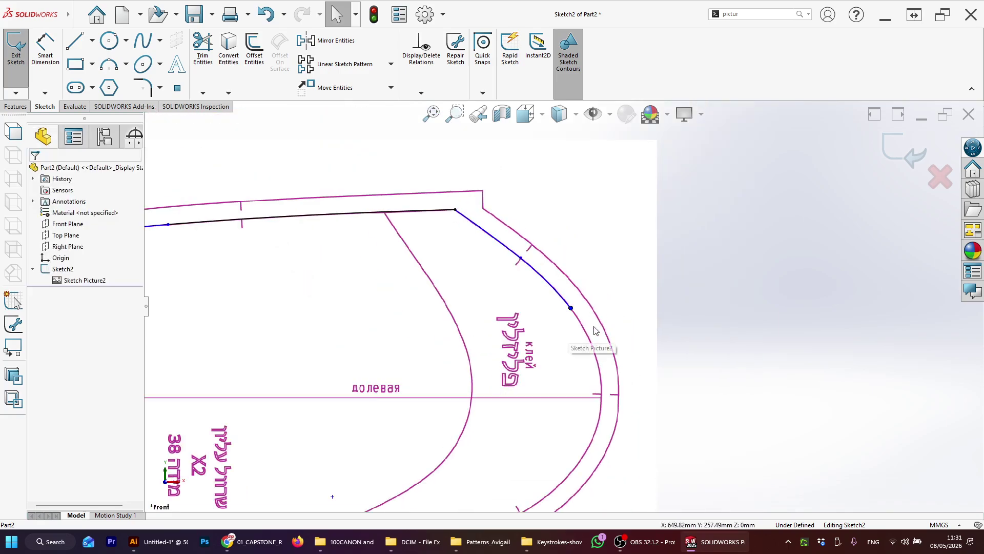
Start a three-point arc and examine the untraced cap curve between the second cap arc and the grainline notch.
{"action": "scroll", "coordinate": [597, 328], "scroll_direction": "down", "scroll_amount": 3}
{"action": "left_click", "coordinate": [108, 64]}
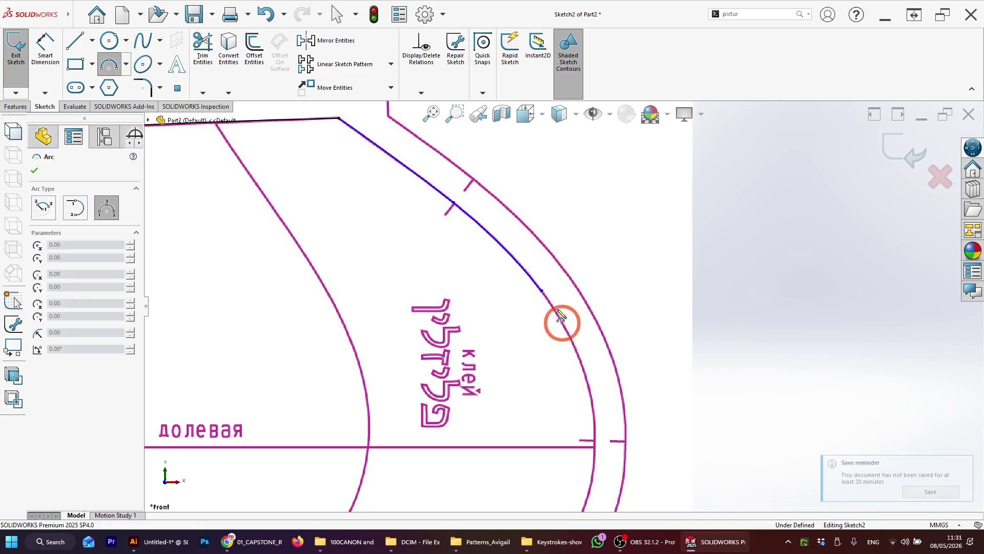
{"action": "scroll", "coordinate": [580, 343], "scroll_direction": "up", "scroll_amount": 5}
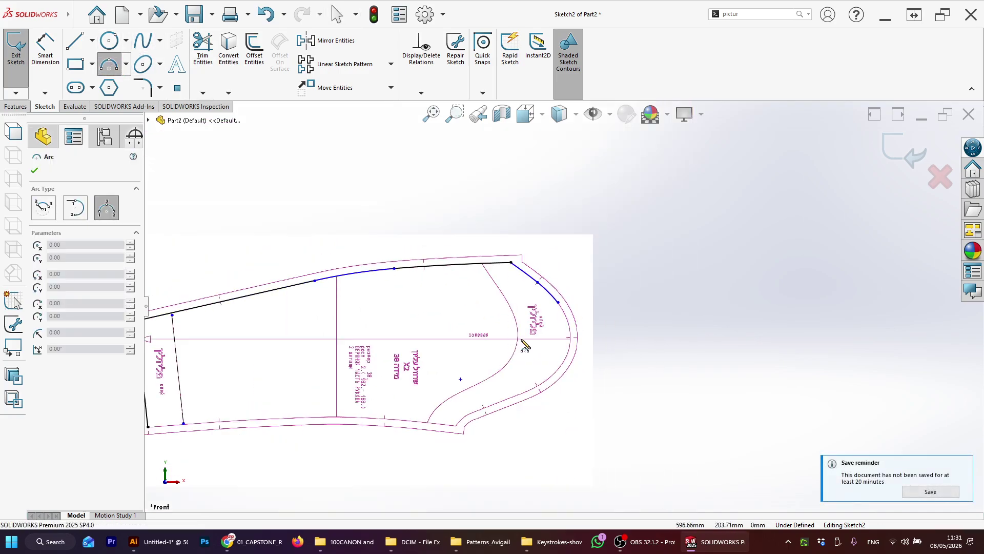
{"action": "scroll", "coordinate": [565, 334], "scroll_direction": "down", "scroll_amount": 3}
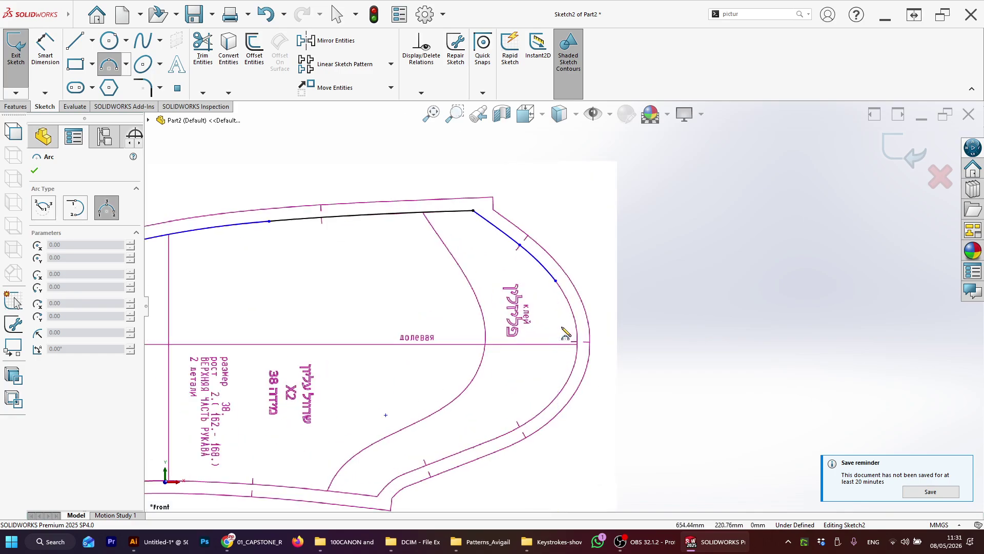
{"action": "scroll", "coordinate": [566, 333], "scroll_direction": "down", "scroll_amount": 3}
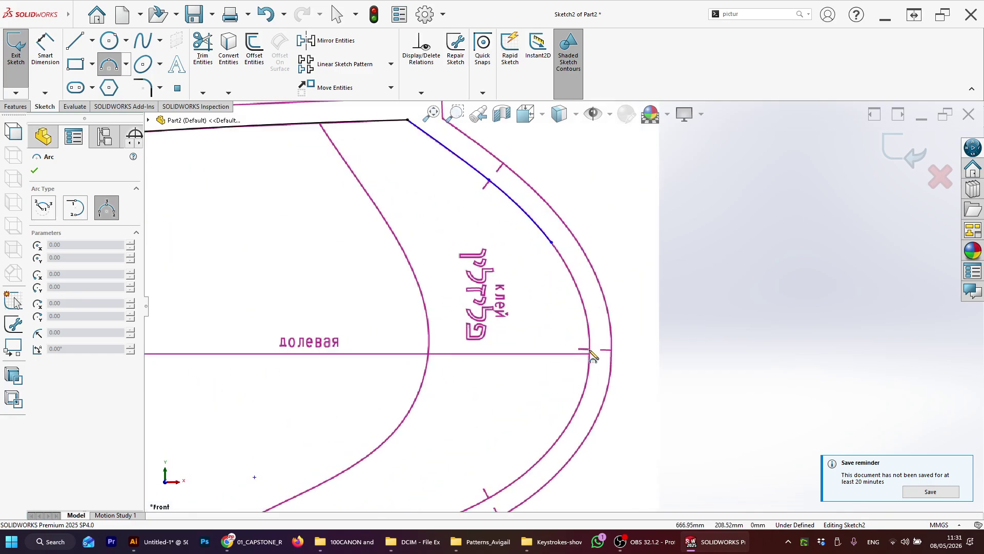
{"action": "scroll", "coordinate": [505, 358], "scroll_direction": "up", "scroll_amount": 6}
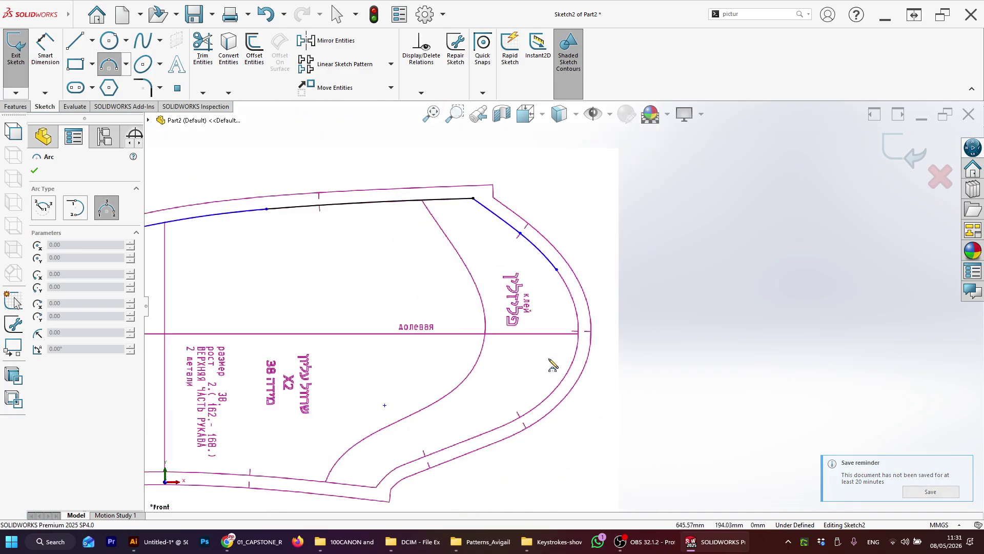
{"action": "scroll", "coordinate": [533, 328], "scroll_direction": "up", "scroll_amount": 3}
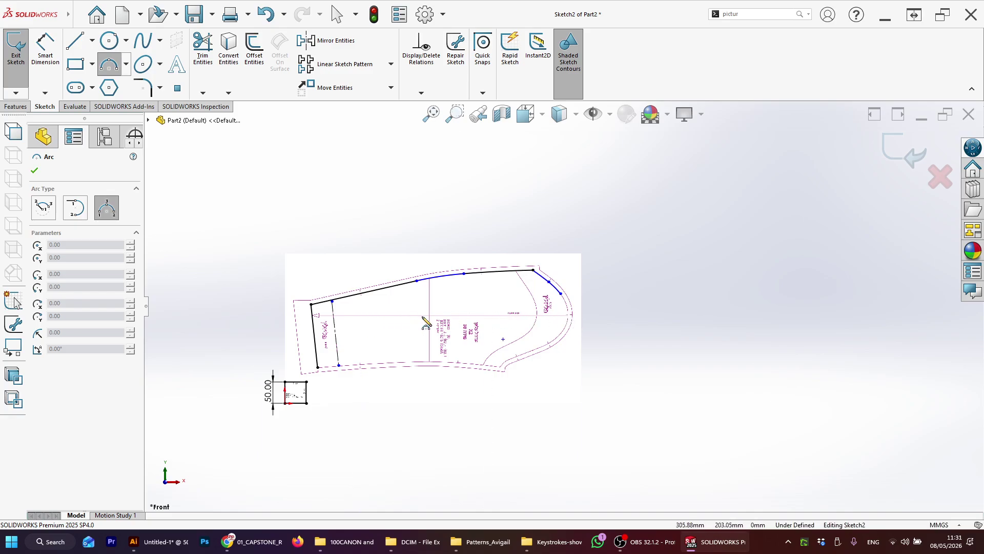
{"action": "scroll", "coordinate": [569, 319], "scroll_direction": "down", "scroll_amount": 5}
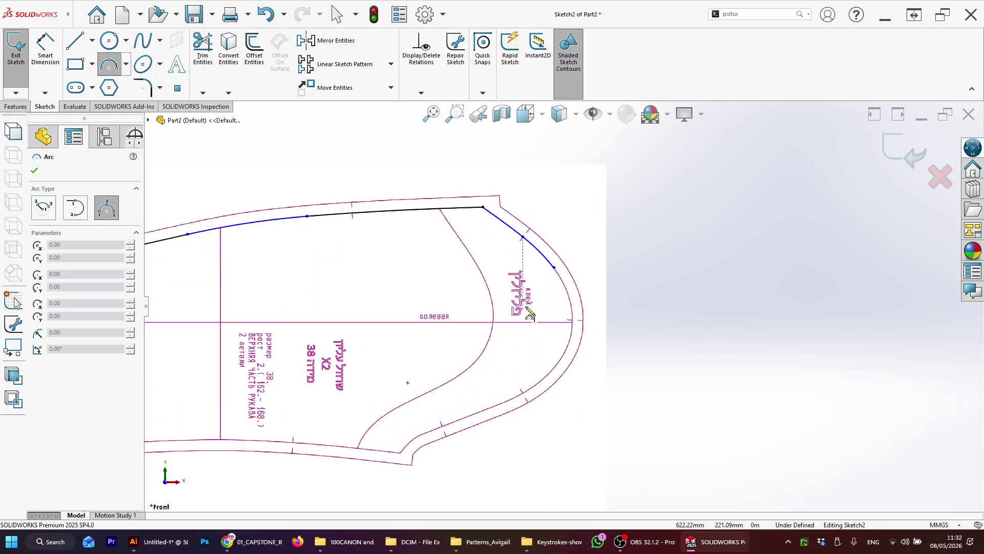
{"action": "scroll", "coordinate": [529, 314], "scroll_direction": "up", "scroll_amount": 3}
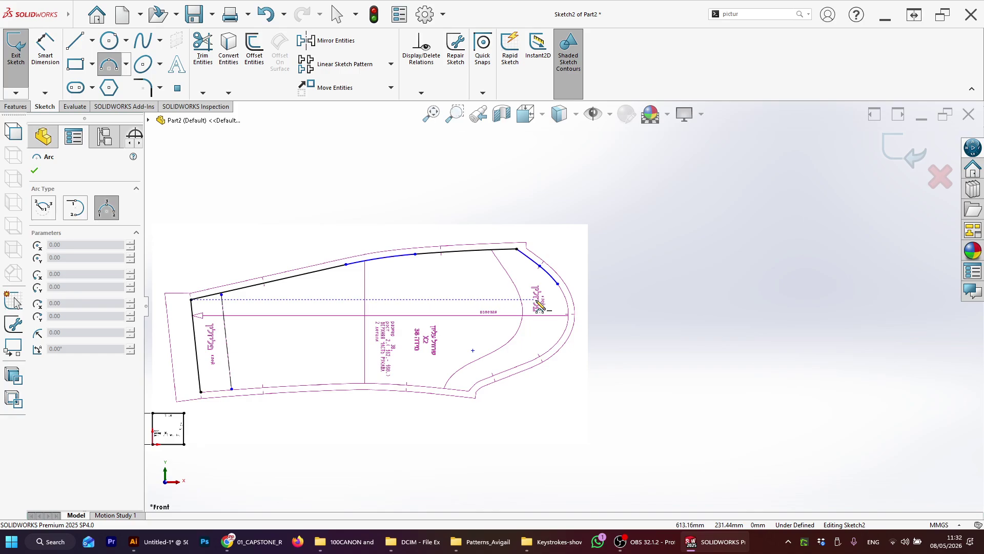
{"action": "scroll", "coordinate": [539, 307], "scroll_direction": "down", "scroll_amount": 3}
{"action": "scroll", "coordinate": [605, 332], "scroll_direction": "down", "scroll_amount": 3}
{"action": "scroll", "coordinate": [598, 325], "scroll_direction": "up", "scroll_amount": 2}
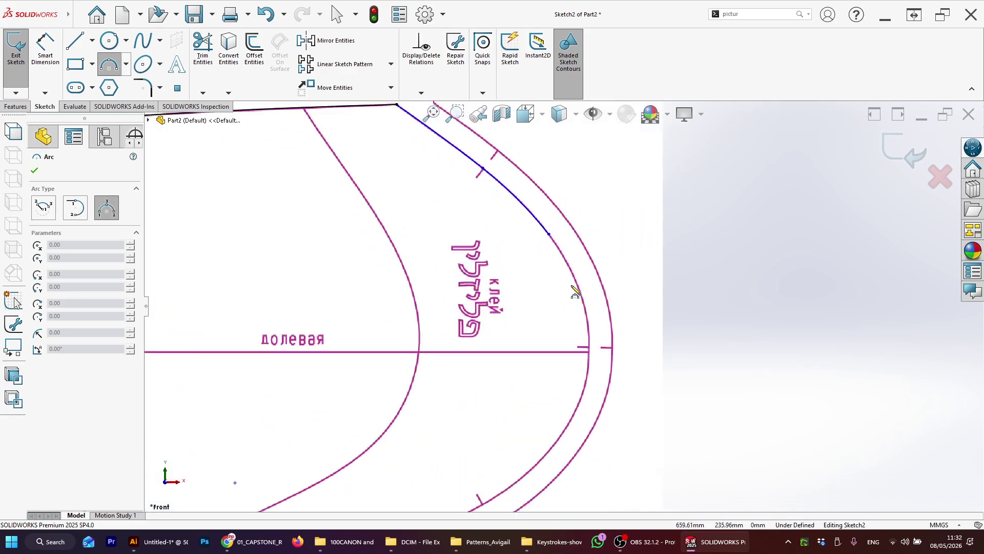
Draw a three-point arc of about 75 mm radius from the grainline notch to the free end of the second cap arc.
{"action": "scroll", "coordinate": [584, 323], "scroll_direction": "down", "scroll_amount": 4}
{"action": "scroll", "coordinate": [571, 281], "scroll_direction": "up", "scroll_amount": 1}
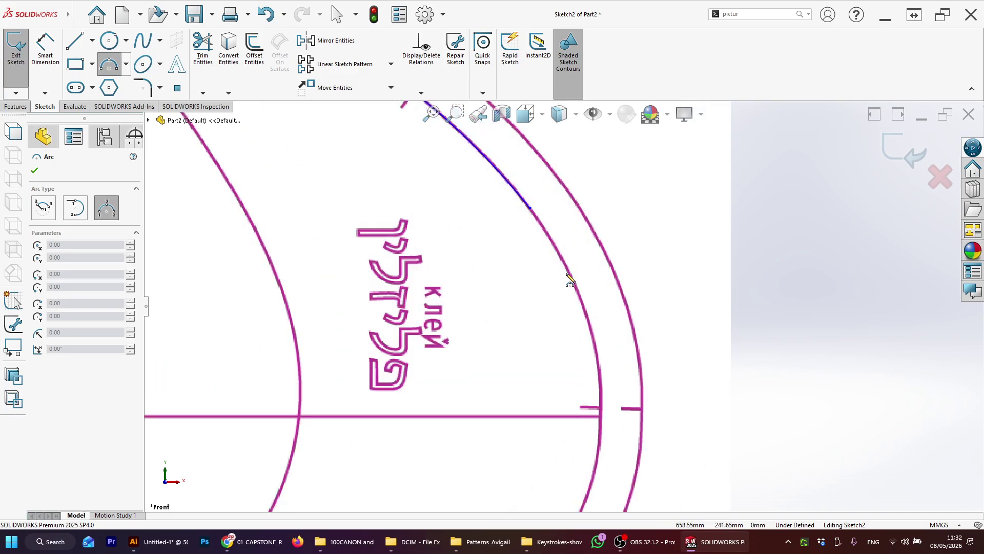
{"action": "left_click", "coordinate": [600, 407]}
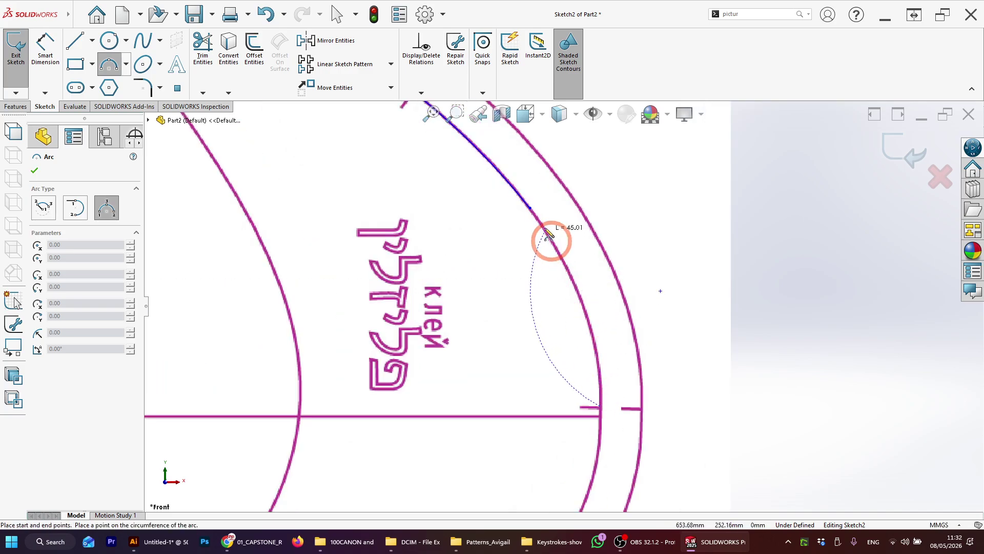
{"action": "left_click", "coordinate": [531, 207]}
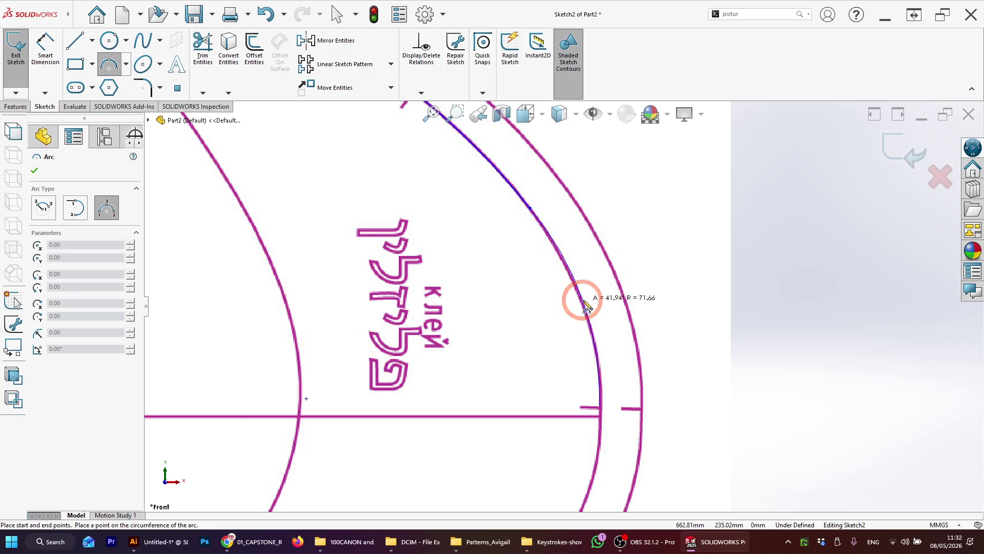
{"action": "left_click", "coordinate": [583, 301]}
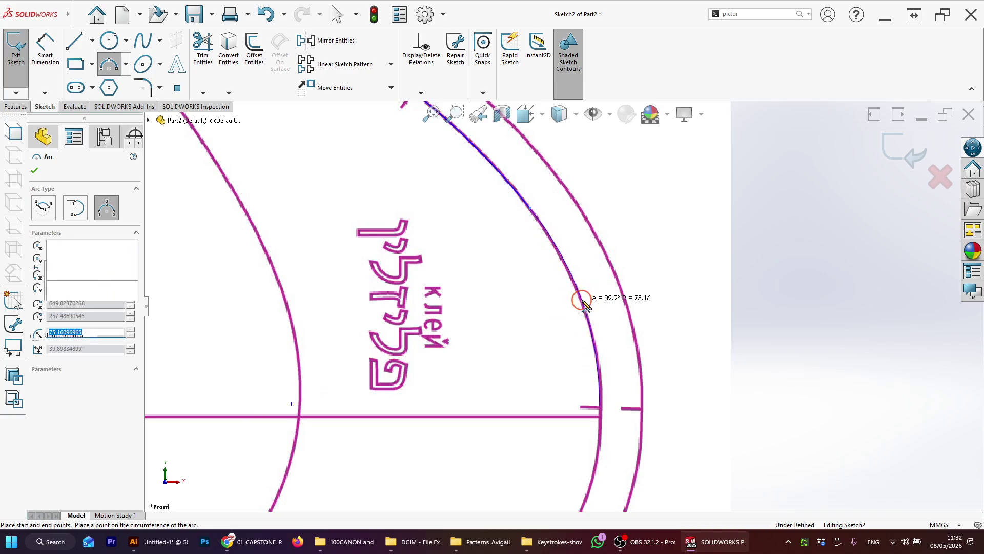
{"action": "key", "text": "Escape"}
Apply a Fix relation to the third cap arc's endpoint at the grainline notch.
{"action": "left_click", "coordinate": [601, 406]}
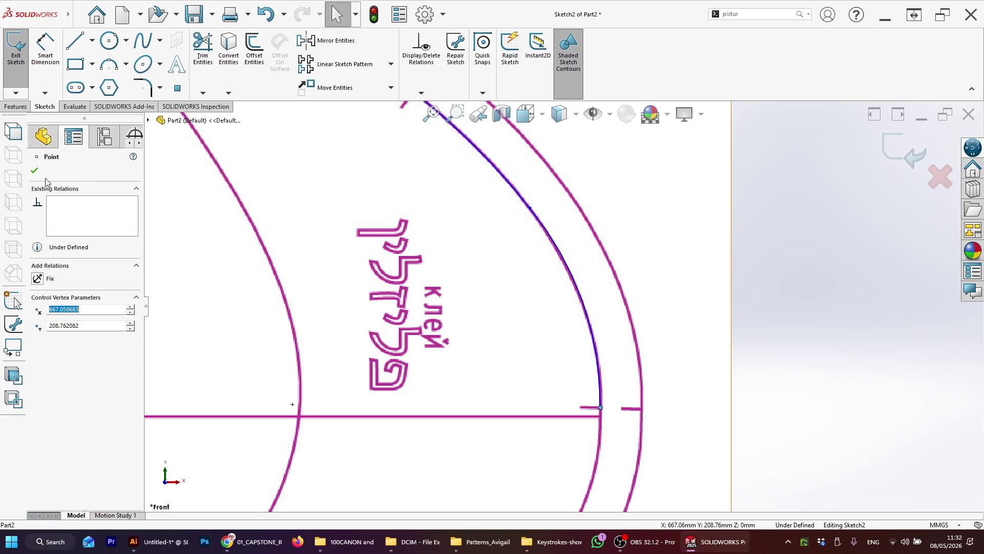
{"action": "left_click", "coordinate": [37, 278]}
{"action": "key", "text": "Escape"}
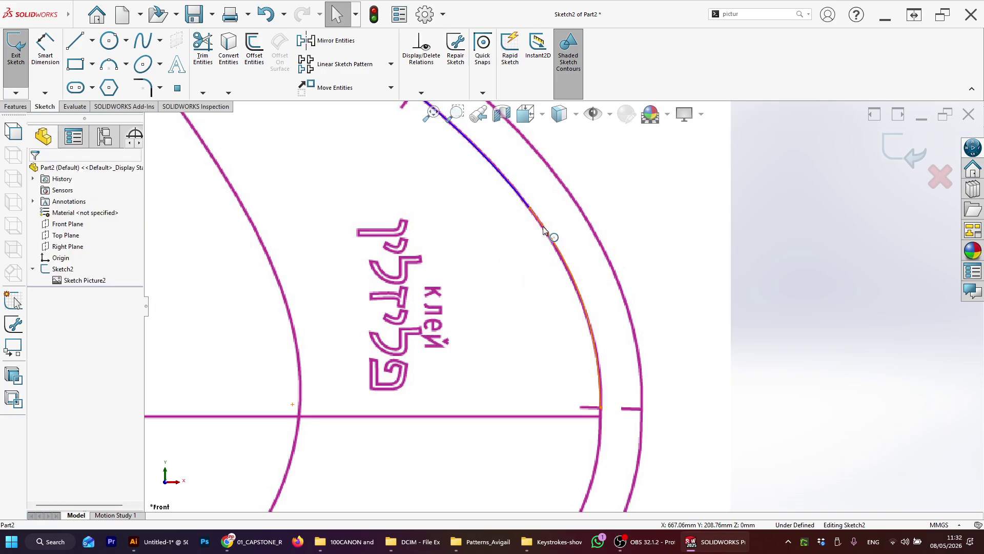
Reshape the third cap arc to a radius of about 77 mm along the printed line and check the fit of the cap arcs.
{"action": "mouse_move", "coordinate": [572, 276]}
{"action": "left_mouse_down"}
{"action": "mouse_move", "coordinate": [556, 290]}
{"action": "mouse_move", "coordinate": [575, 282]}
{"action": "left_mouse_up"}
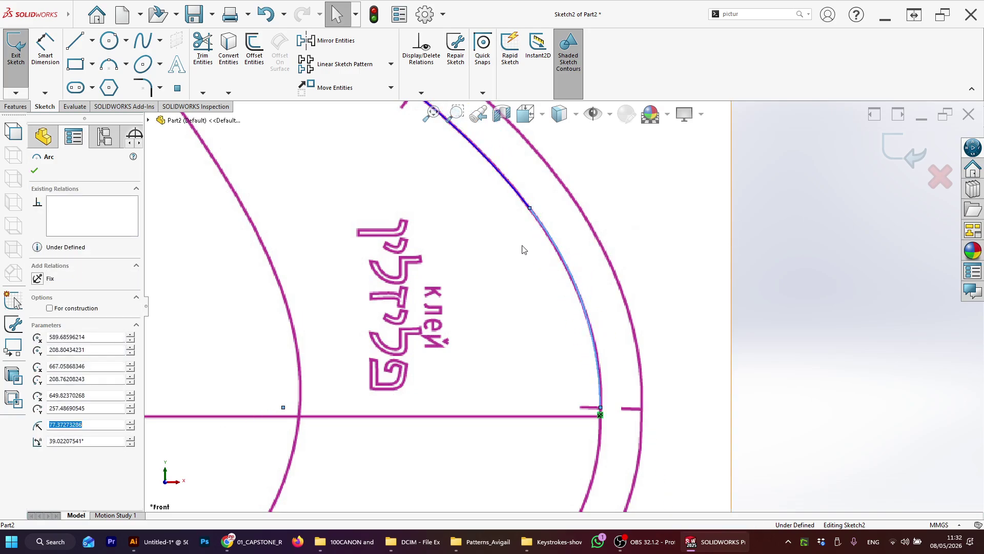
{"action": "left_click", "coordinate": [522, 245]}
{"action": "scroll", "coordinate": [522, 246], "scroll_direction": "up", "scroll_amount": 7}
{"action": "scroll", "coordinate": [517, 244], "scroll_direction": "down", "scroll_amount": 4}
{"action": "scroll", "coordinate": [605, 327], "scroll_direction": "up", "scroll_amount": 1}
{"action": "scroll", "coordinate": [597, 334], "scroll_direction": "down", "scroll_amount": 3}
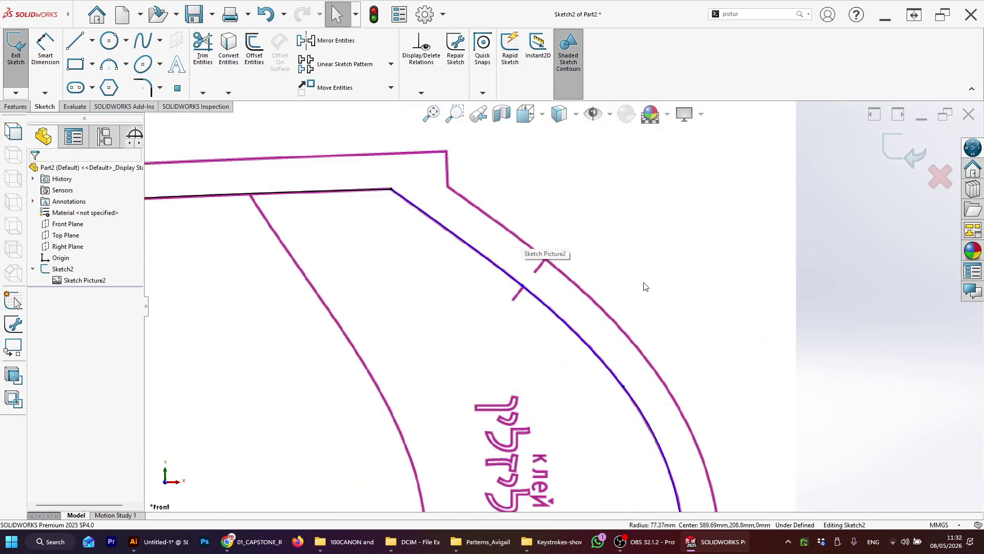
{"action": "left_click", "coordinate": [643, 282]}
{"action": "scroll", "coordinate": [613, 328], "scroll_direction": "up", "scroll_amount": 2}
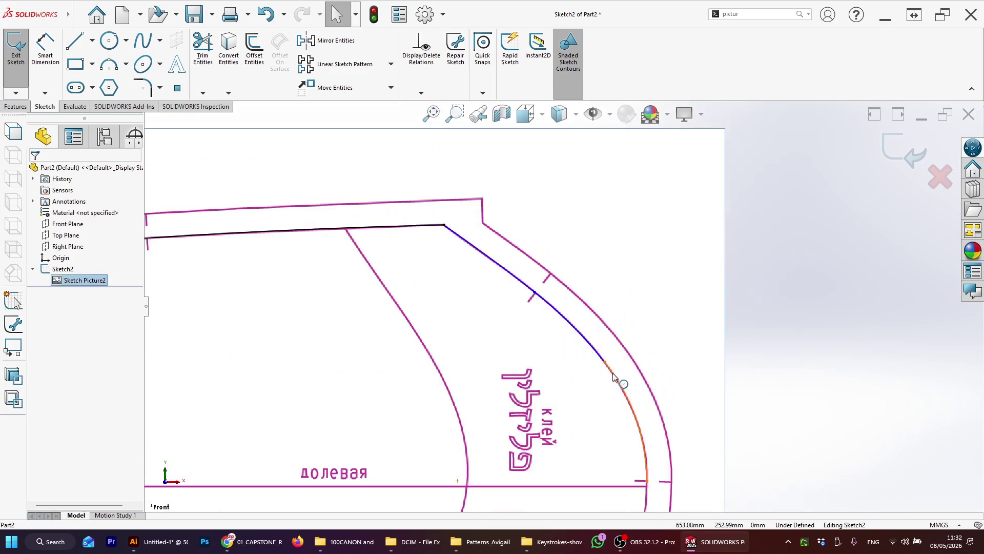
Add a Tangent relation between the second and third cap arcs.
{"action": "left_click", "coordinate": [613, 376]}
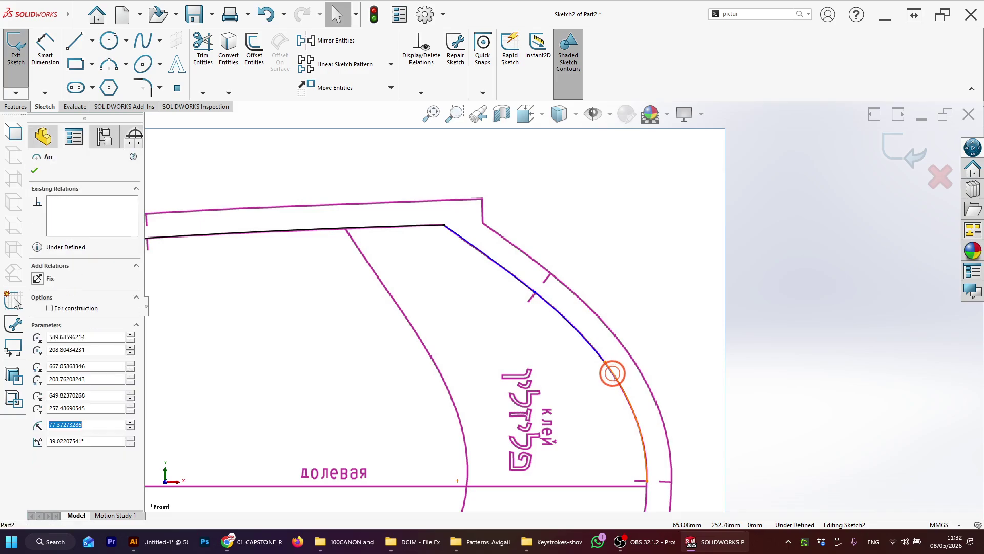
{"action": "left_click", "coordinate": [590, 346], "text": "ctrl"}
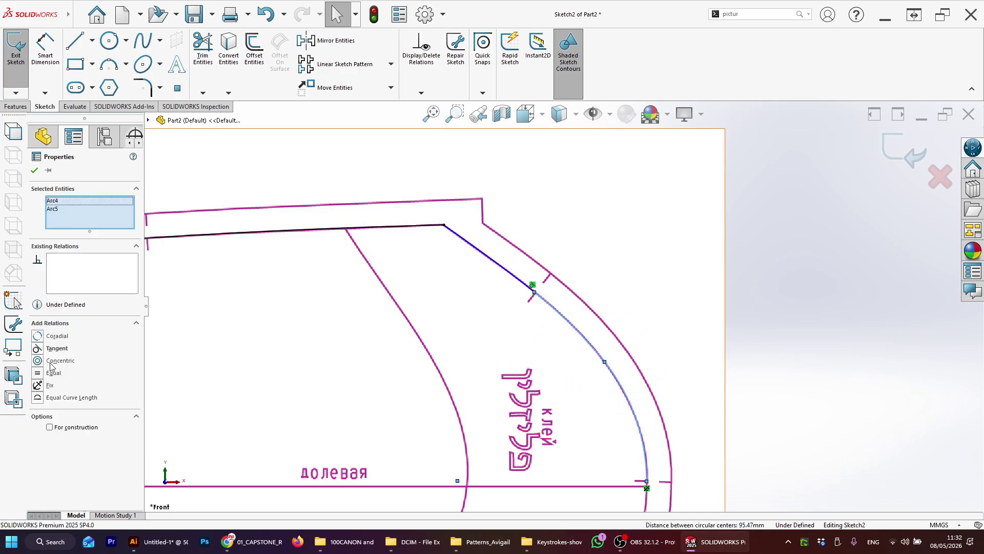
{"action": "left_click", "coordinate": [40, 350]}
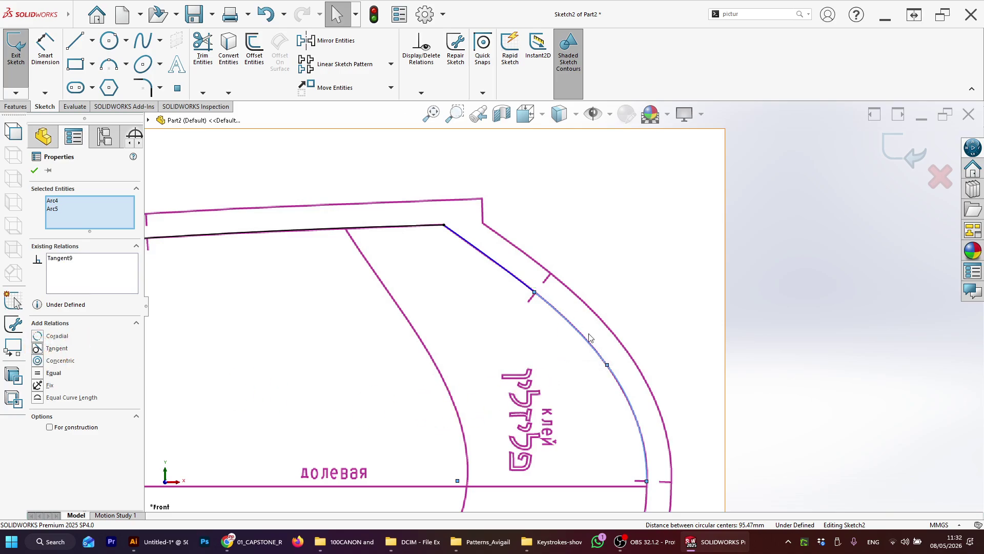
{"action": "key", "text": "Escape"}
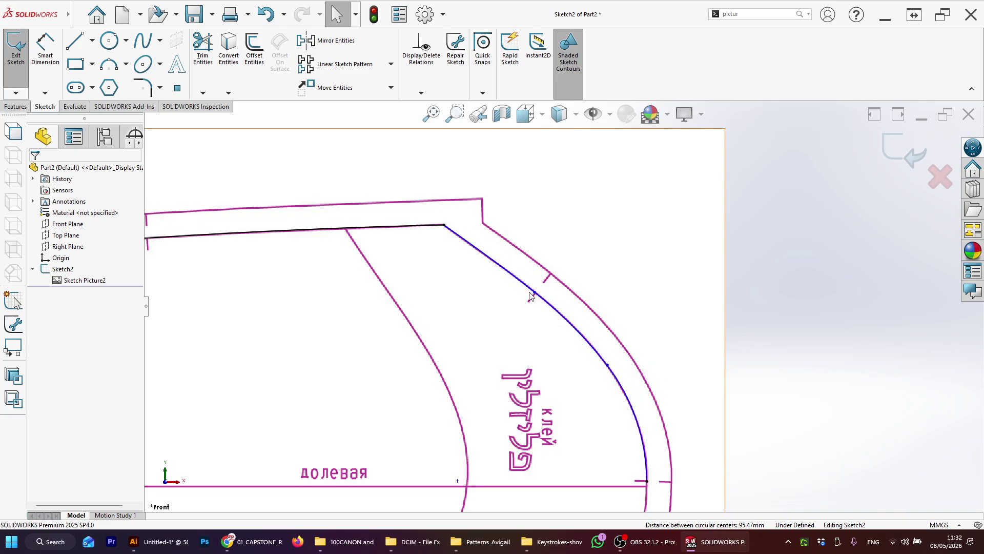
Check the Tangent relation between the first and second cap arcs.
{"action": "mouse_move", "coordinate": [631, 388]}
{"action": "left_mouse_down"}
{"action": "mouse_move", "coordinate": [521, 247]}
{"action": "mouse_move", "coordinate": [575, 328]}
{"action": "left_mouse_up"}
{"action": "left_click", "coordinate": [576, 331]}
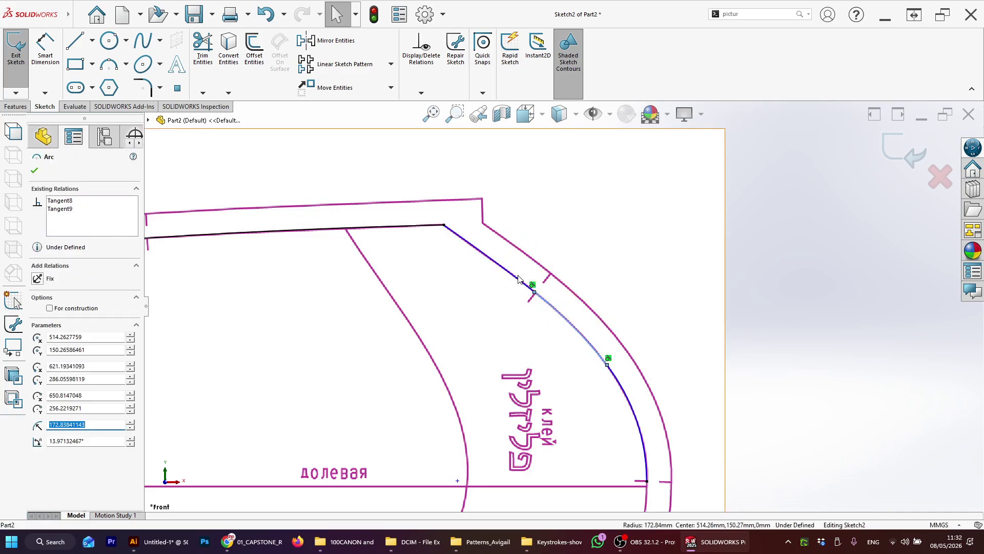
{"action": "left_click", "coordinate": [516, 280], "text": "ctrl"}
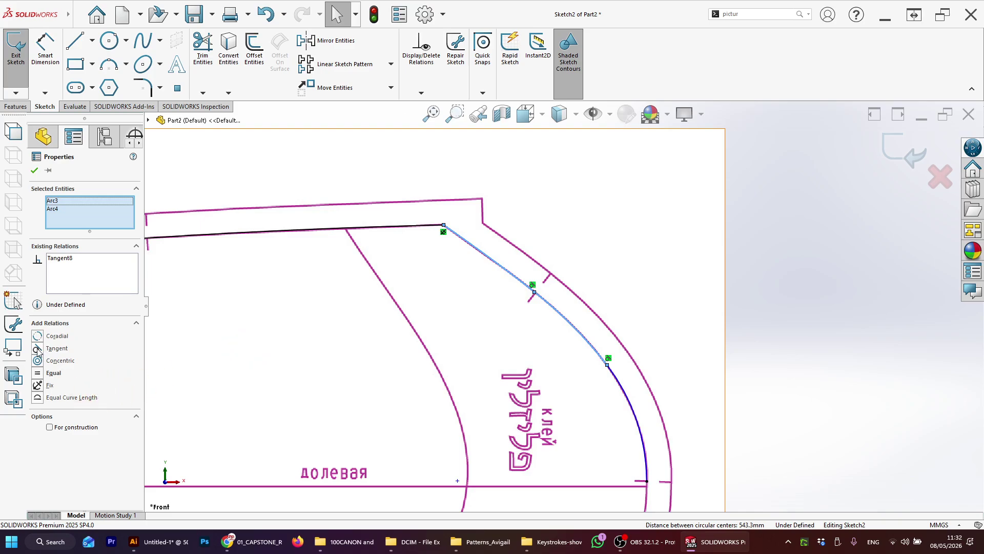
{"action": "left_click", "coordinate": [57, 348]}
{"action": "left_click", "coordinate": [549, 345]}
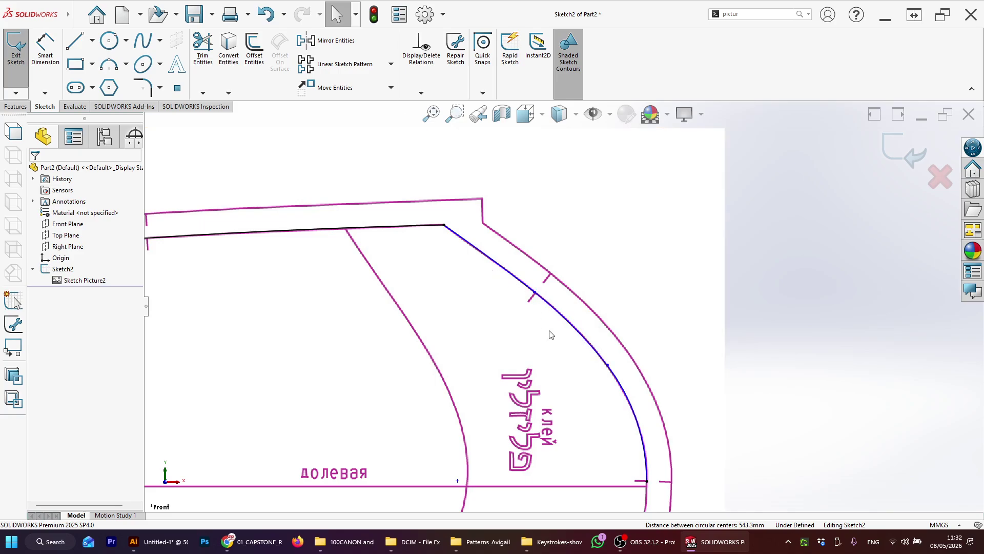
{"action": "scroll", "coordinate": [508, 308], "scroll_direction": "up", "scroll_amount": 5}
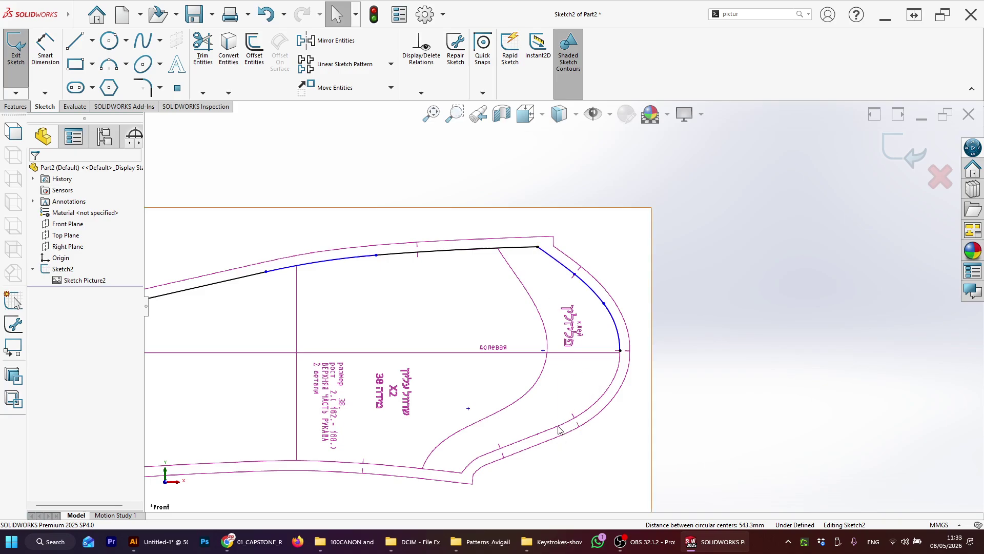
{"action": "scroll", "coordinate": [603, 324], "scroll_direction": "down", "scroll_amount": 5}
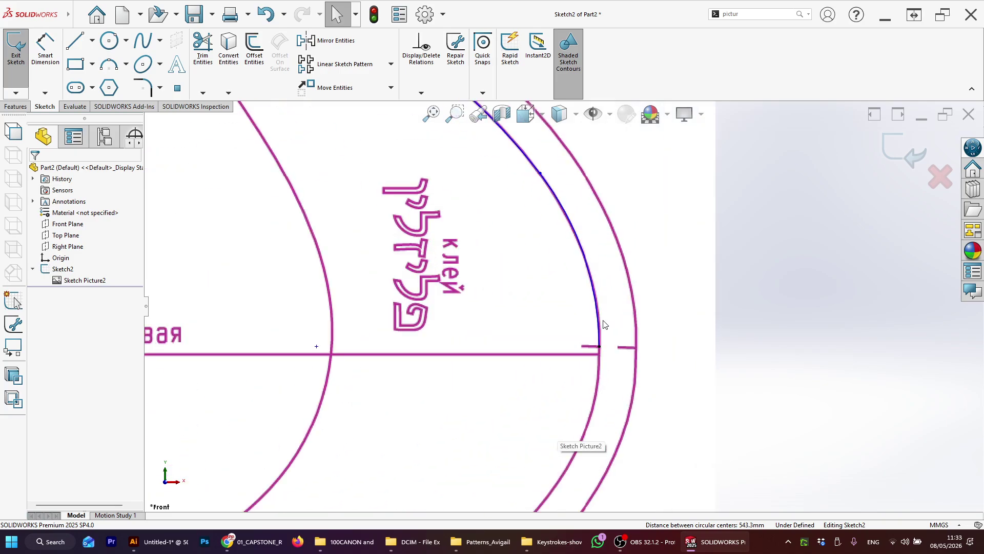
{"action": "scroll", "coordinate": [599, 350], "scroll_direction": "down", "scroll_amount": 3}
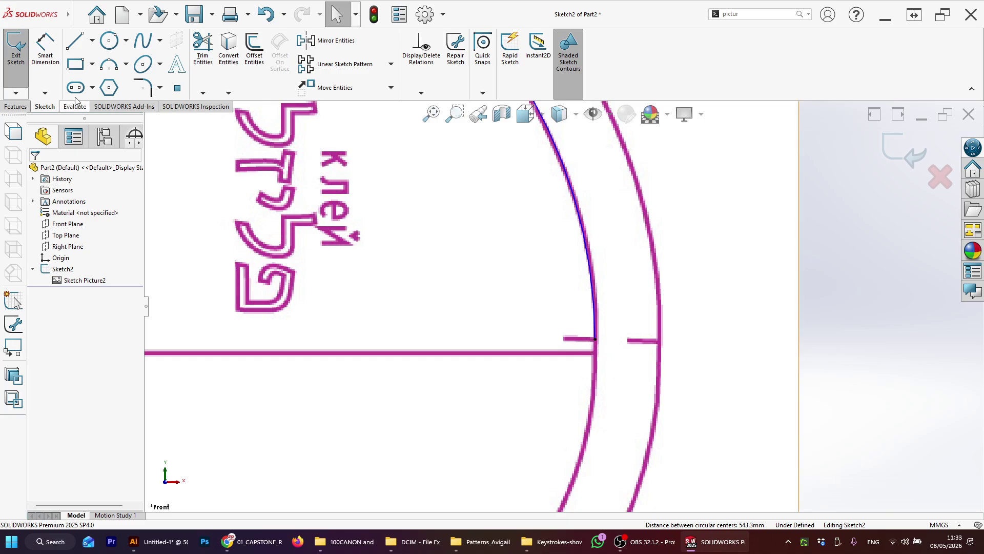
{"action": "left_click", "coordinate": [93, 40]}
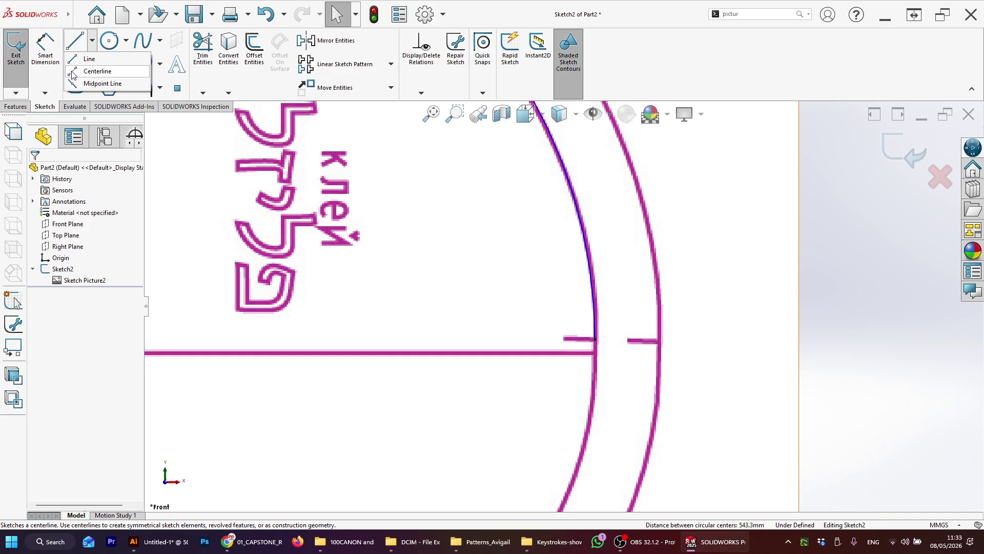
{"action": "left_click", "coordinate": [73, 76]}
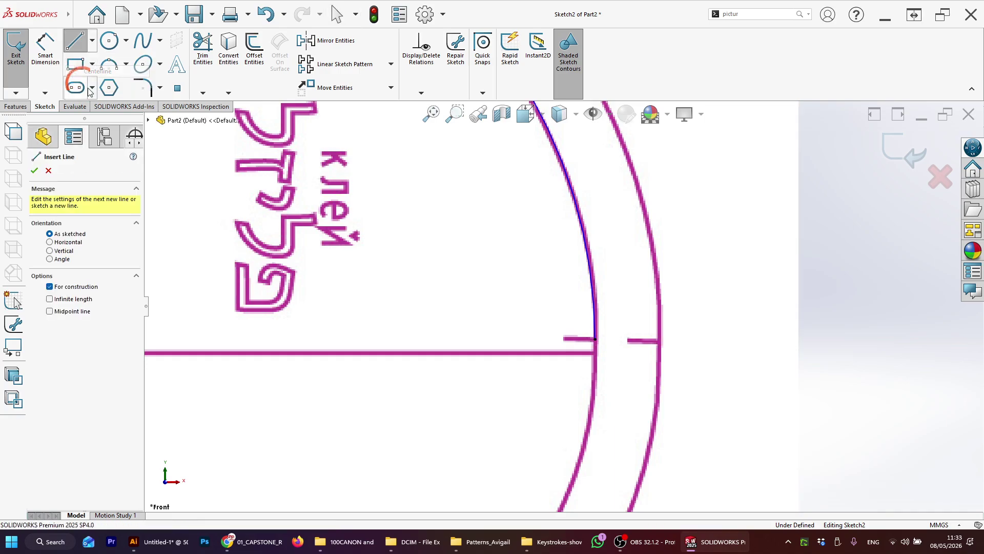
{"action": "left_click", "coordinate": [441, 341]}
{"action": "left_click_drag", "start_coordinate": [416, 344], "coordinate": [313, 339]}
{"action": "key", "text": "Escape"}
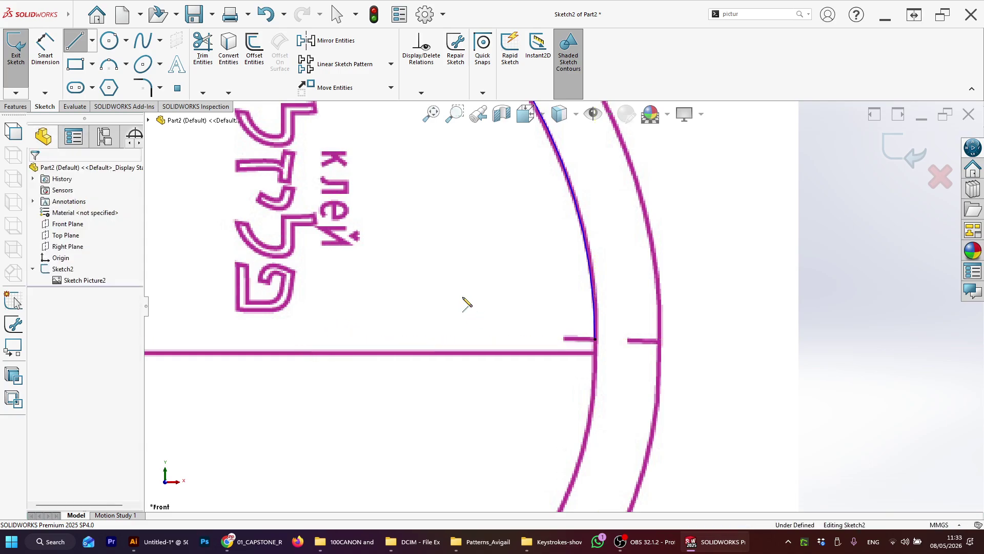
Draw a horizontal centerline about 32 mm long from the third cap arc's endpoint at the grainline notch into the sleeve.
{"action": "left_click", "coordinate": [92, 41]}
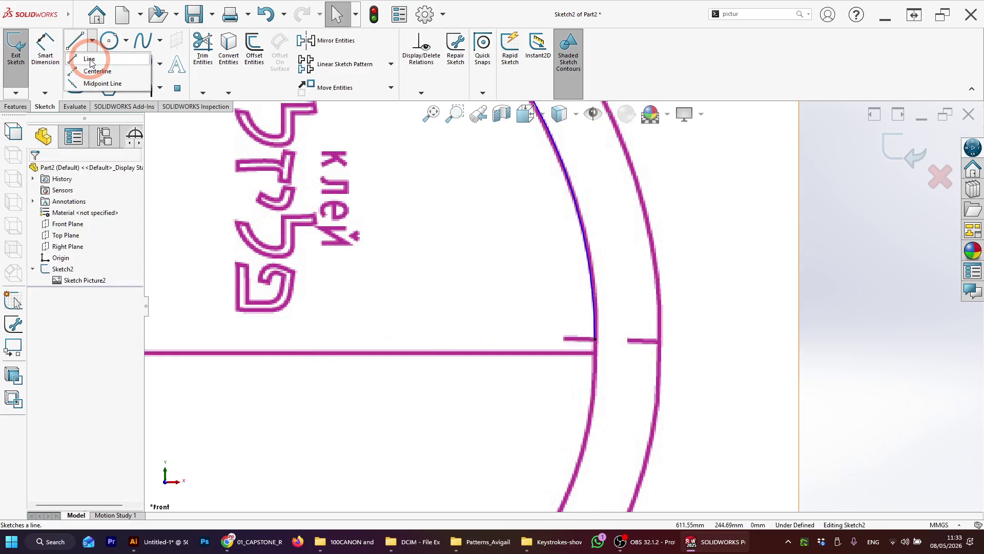
{"action": "left_click", "coordinate": [595, 339]}
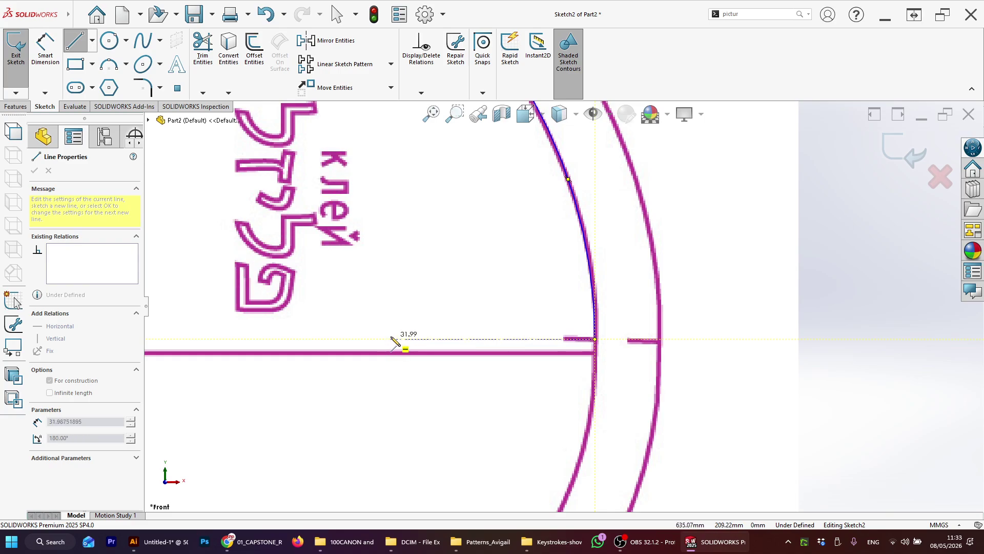
{"action": "left_click", "coordinate": [393, 339]}
{"action": "key", "text": "Escape"}
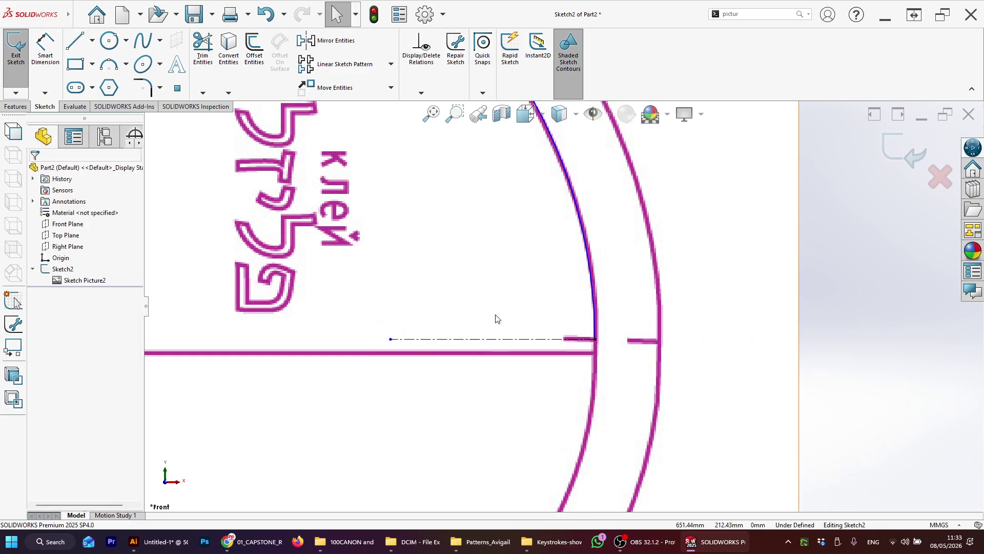
Mirror the three cap arcs about the horizontal centerline at the grainline notch.
{"action": "scroll", "coordinate": [487, 287], "scroll_direction": "up", "scroll_amount": 5}
{"action": "scroll", "coordinate": [487, 259], "scroll_direction": "up", "scroll_amount": 3}
{"action": "scroll", "coordinate": [510, 249], "scroll_direction": "down", "scroll_amount": 2}
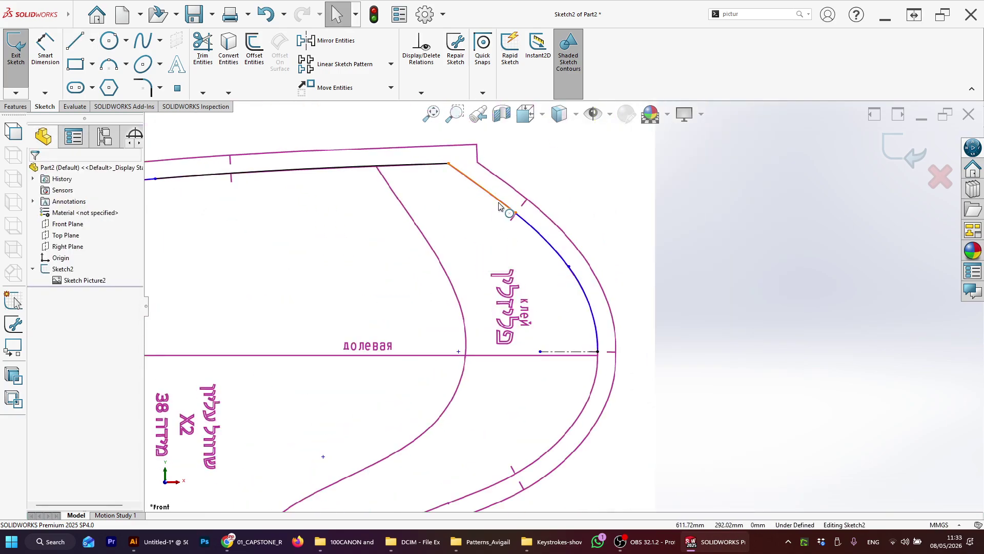
{"action": "left_click", "coordinate": [527, 224]}
{"action": "left_click", "coordinate": [533, 230]}
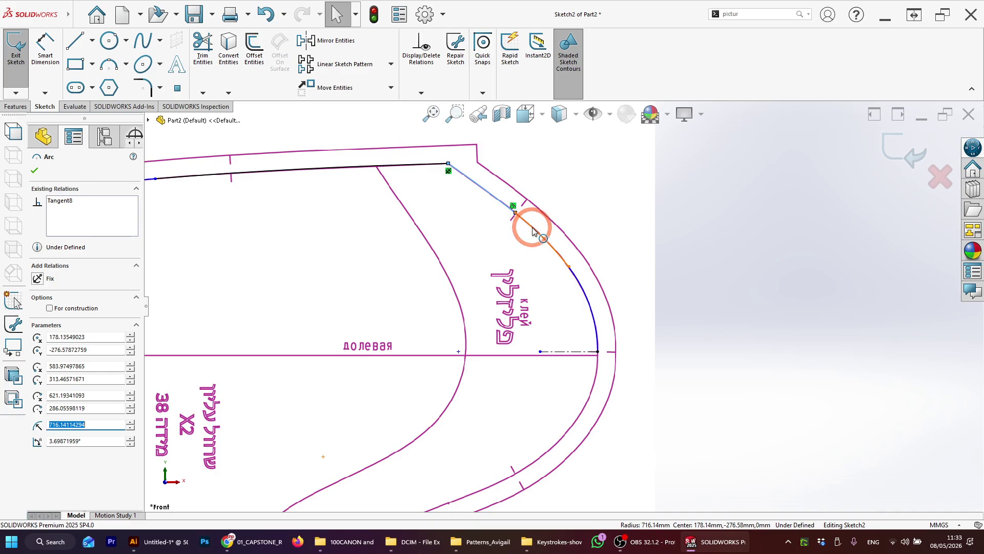
{"action": "left_click", "coordinate": [514, 208]}
{"action": "left_click", "coordinate": [533, 199]}
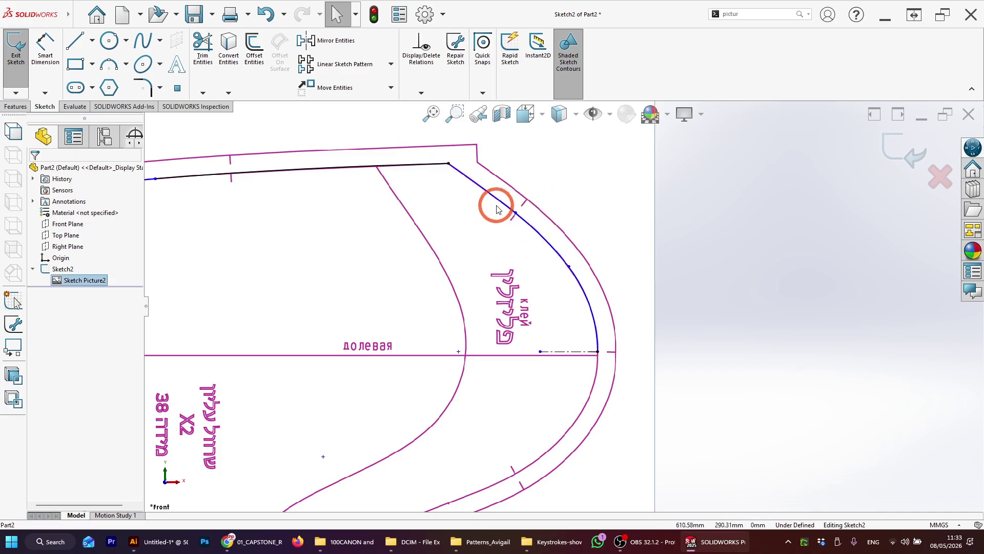
{"action": "left_click", "coordinate": [505, 207]}
{"action": "left_click", "coordinate": [549, 239], "text": "ctrl"}
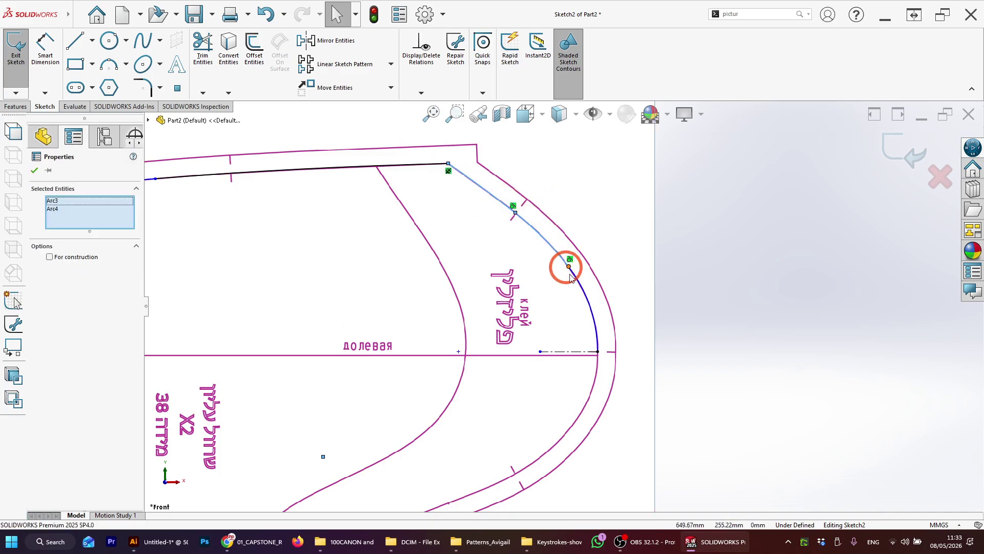
{"action": "left_click", "coordinate": [575, 278], "text": "ctrl"}
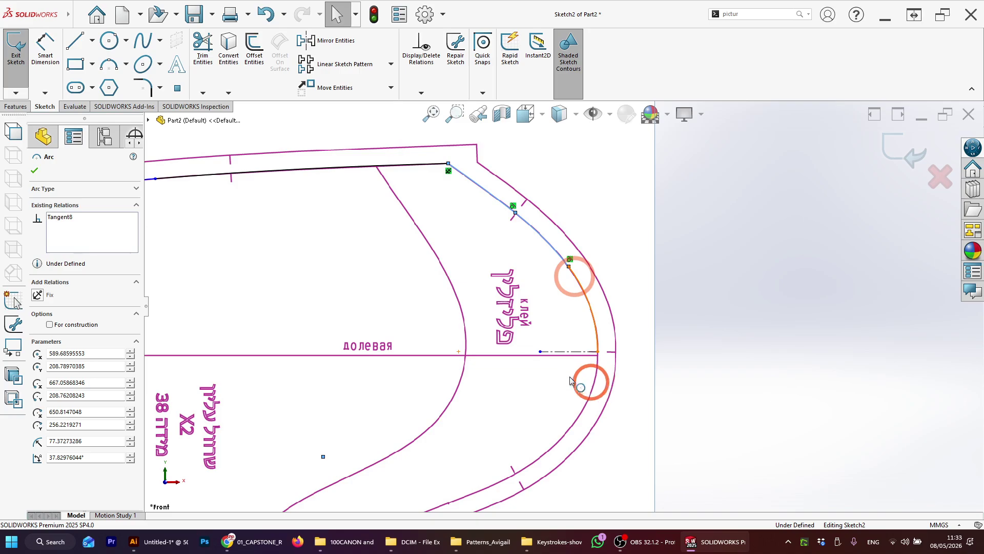
{"action": "left_click", "coordinate": [585, 353], "text": "ctrl"}
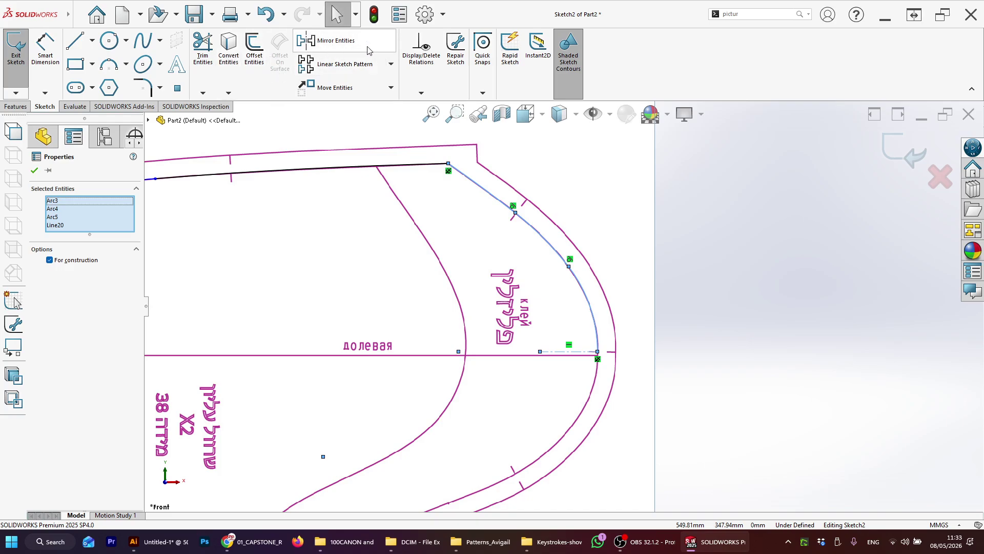
{"action": "left_click", "coordinate": [328, 40]}
Examine how the mirrored arcs fit the printed lower half of the sleeve cap.
{"action": "scroll", "coordinate": [530, 408], "scroll_direction": "up", "scroll_amount": 3}
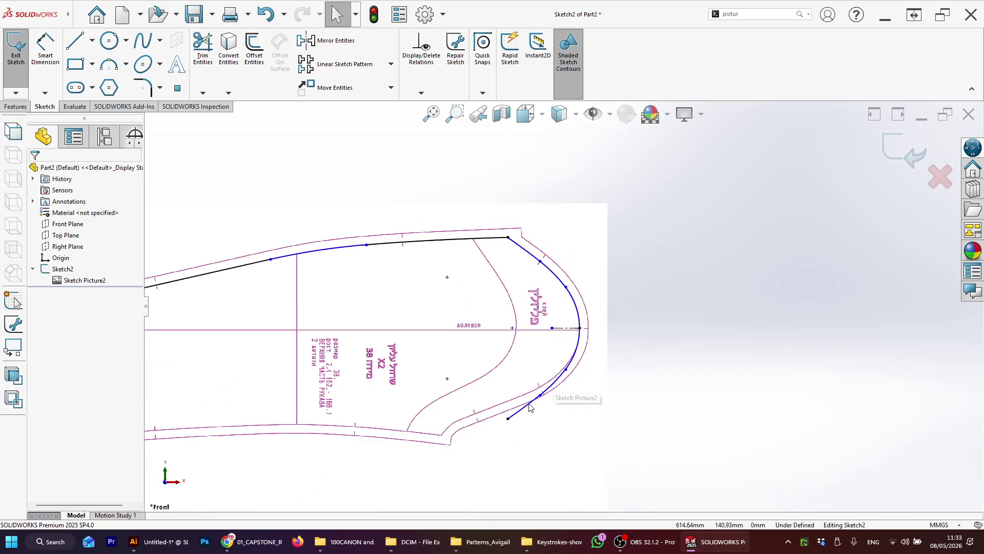
{"action": "scroll", "coordinate": [530, 390], "scroll_direction": "down", "scroll_amount": 3}
{"action": "scroll", "coordinate": [549, 348], "scroll_direction": "up", "scroll_amount": 3}
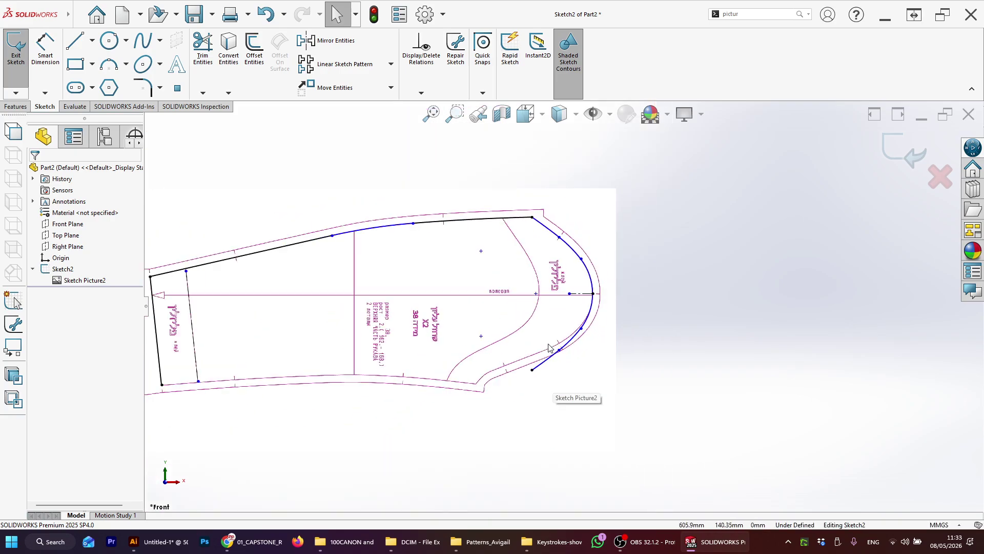
{"action": "scroll", "coordinate": [565, 292], "scroll_direction": "down", "scroll_amount": 2}
{"action": "scroll", "coordinate": [561, 294], "scroll_direction": "down", "scroll_amount": 2}
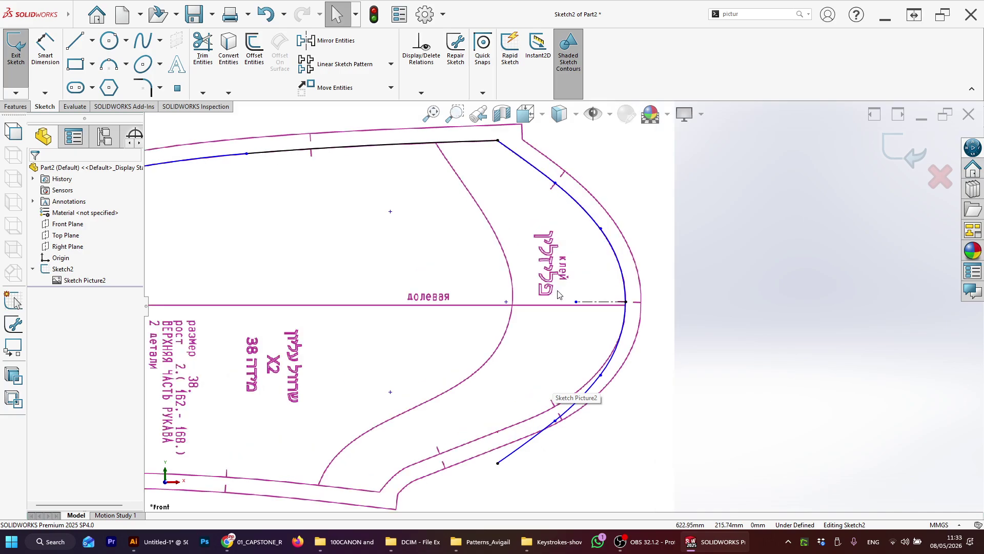
{"action": "scroll", "coordinate": [557, 322], "scroll_direction": "up", "scroll_amount": 2}
{"action": "scroll", "coordinate": [560, 318], "scroll_direction": "down", "scroll_amount": 2}
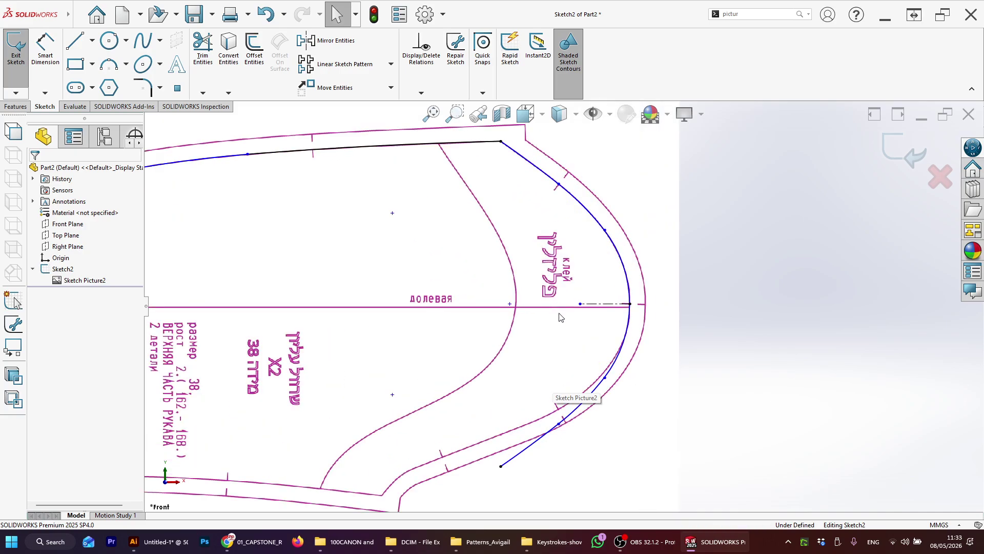
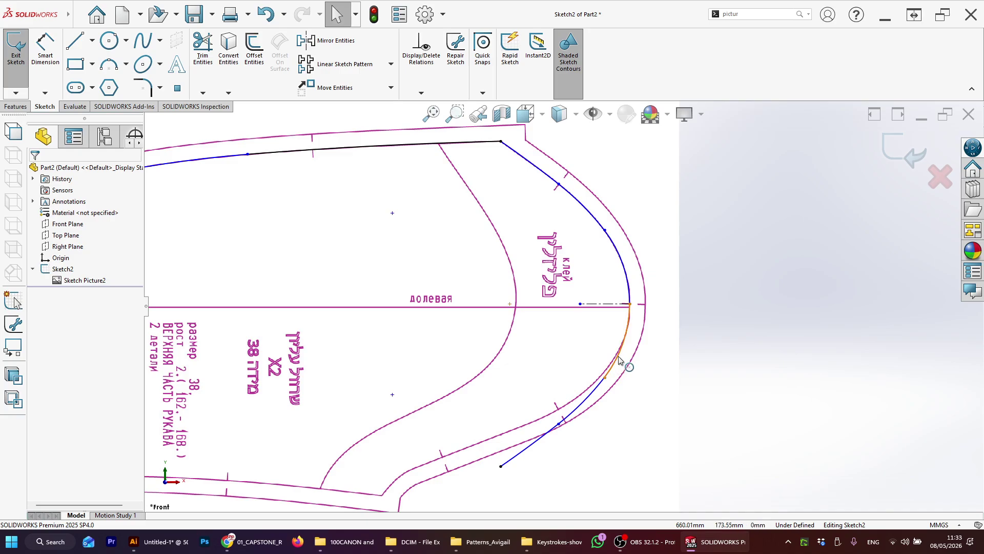
Undo the mirroring of the cap arcs and redo it to compare against the printed pattern.
{"action": "key", "text": "ctrl+z"}
{"action": "left_click", "coordinate": [736, 352]}
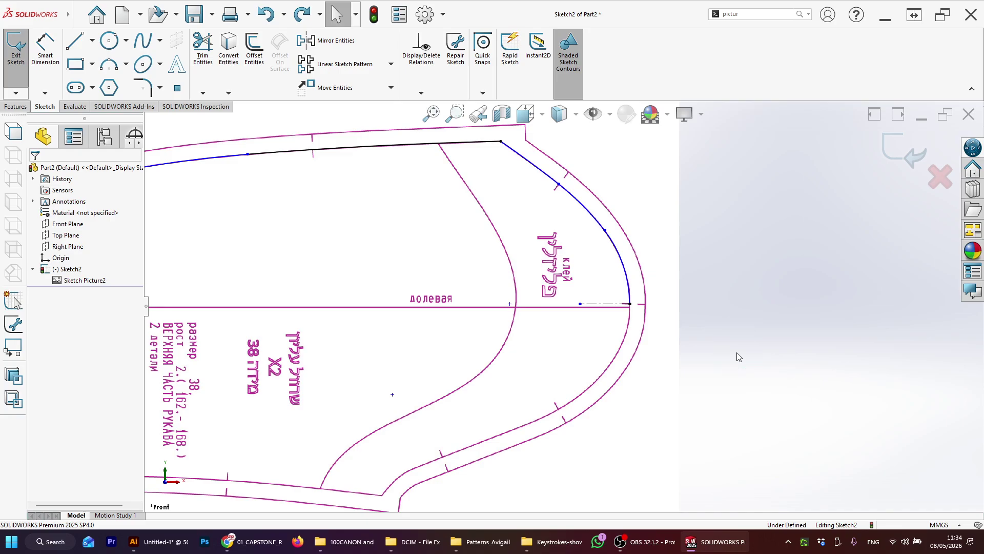
{"action": "key", "text": "ctrl+y"}
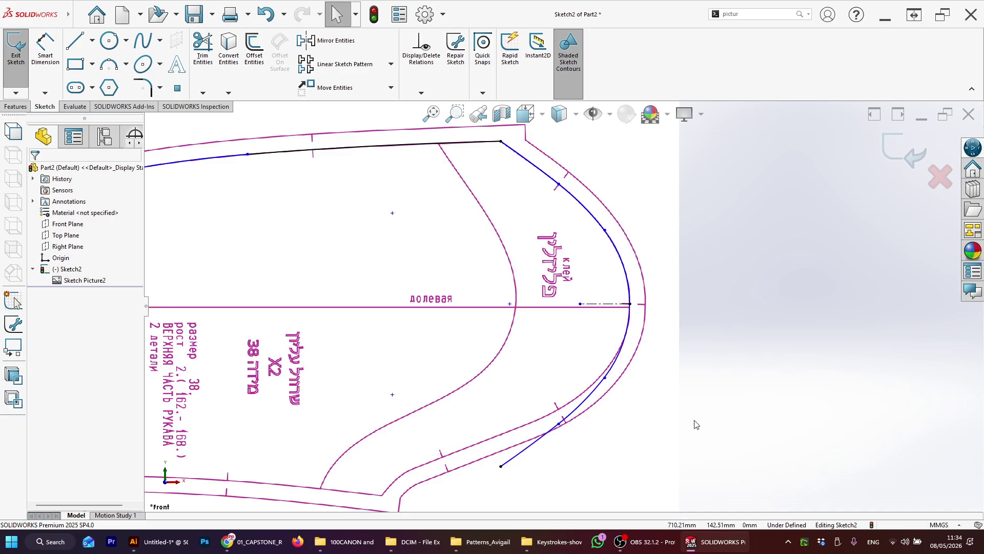
Remove the three mirrored arcs from the lower half of the cap with Power trim.
{"action": "left_click", "coordinate": [210, 49]}
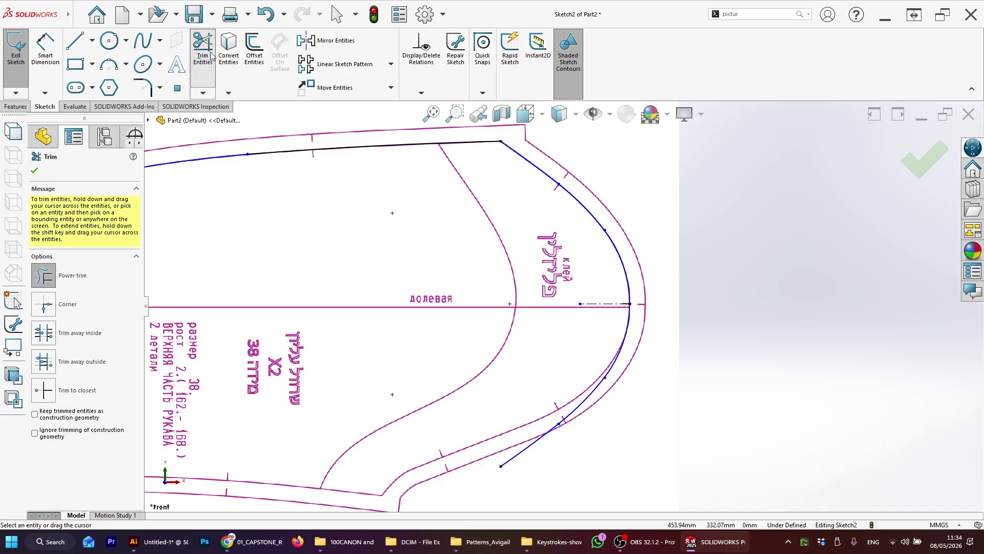
{"action": "left_click", "coordinate": [45, 277]}
{"action": "mouse_move", "coordinate": [624, 461]}
{"action": "left_mouse_down"}
{"action": "mouse_move", "coordinate": [469, 405]}
{"action": "mouse_move", "coordinate": [624, 423]}
{"action": "mouse_move", "coordinate": [654, 381]}
{"action": "left_mouse_up"}
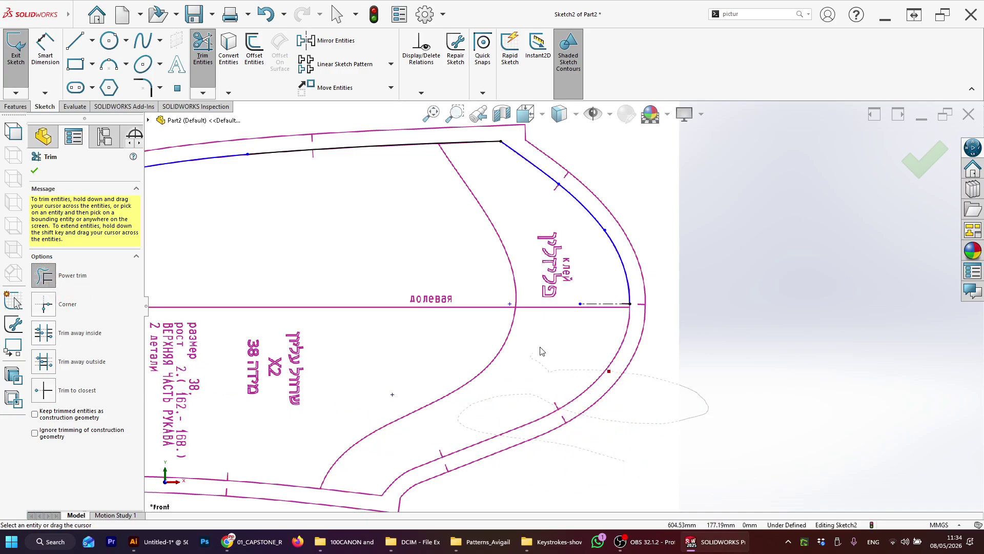
{"action": "left_click_drag", "start_coordinate": [515, 378], "coordinate": [587, 413]}
{"action": "scroll", "coordinate": [598, 310], "scroll_direction": "down", "scroll_amount": 3}
{"action": "scroll", "coordinate": [597, 290], "scroll_direction": "up", "scroll_amount": 6}
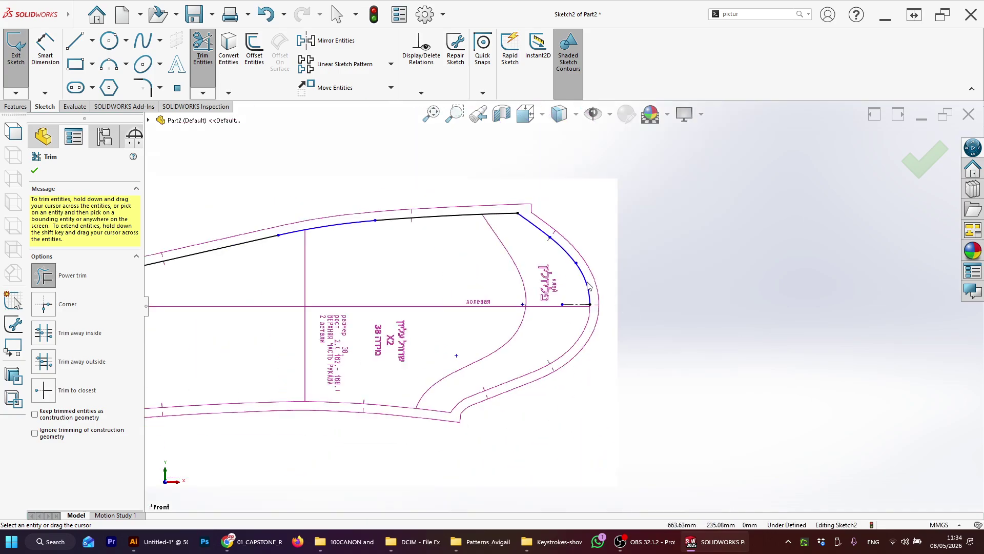
{"action": "key", "text": "Escape"}
{"action": "scroll", "coordinate": [577, 318], "scroll_direction": "down", "scroll_amount": 3}
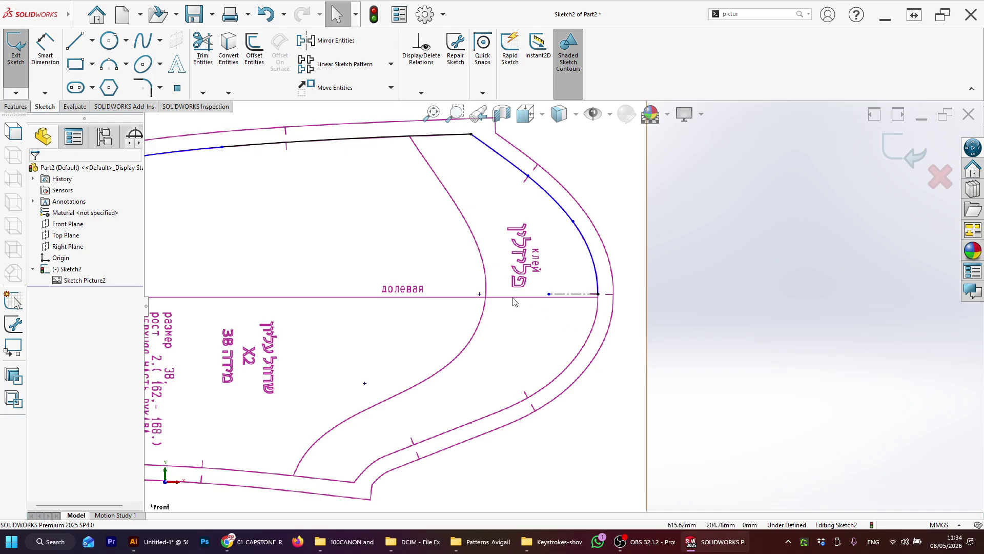
{"action": "left_click", "coordinate": [109, 65]}
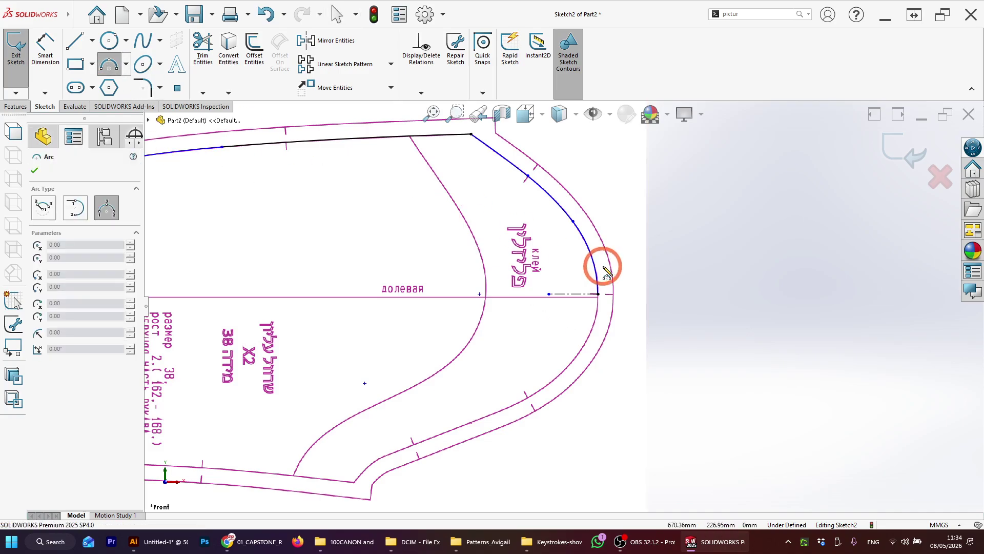
{"action": "left_click", "coordinate": [599, 294]}
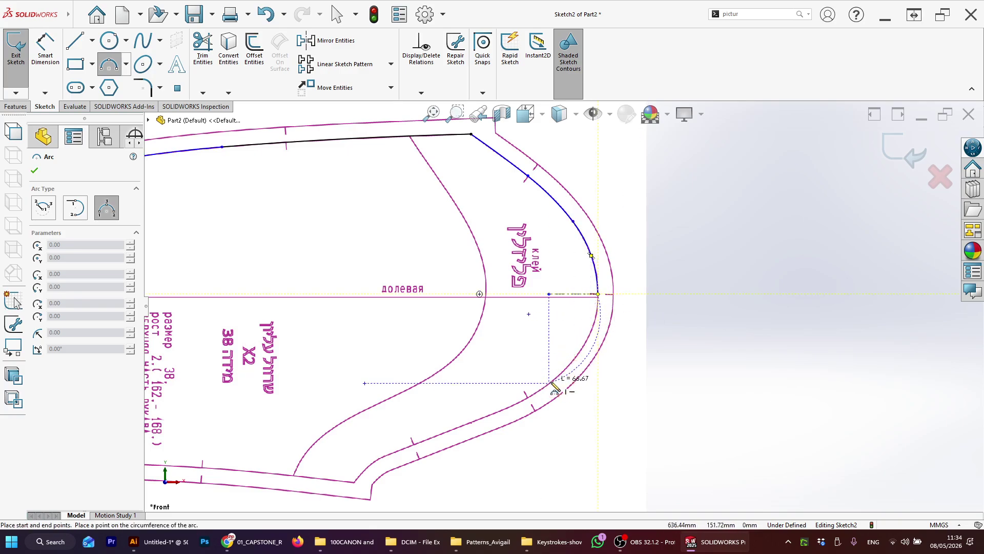
{"action": "left_click", "coordinate": [558, 378]}
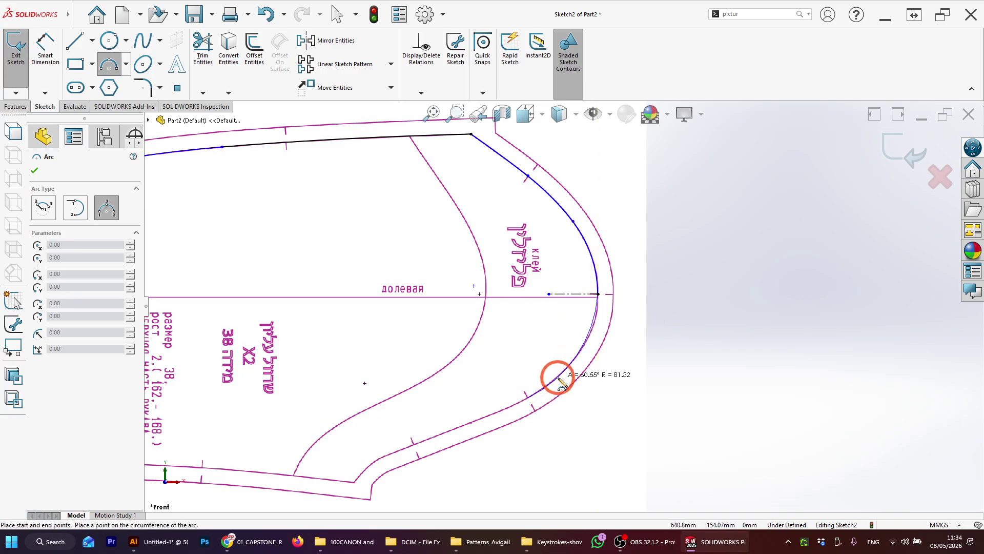
{"action": "scroll", "coordinate": [562, 385], "scroll_direction": "down", "scroll_amount": 2}
{"action": "key", "text": "Escape"}
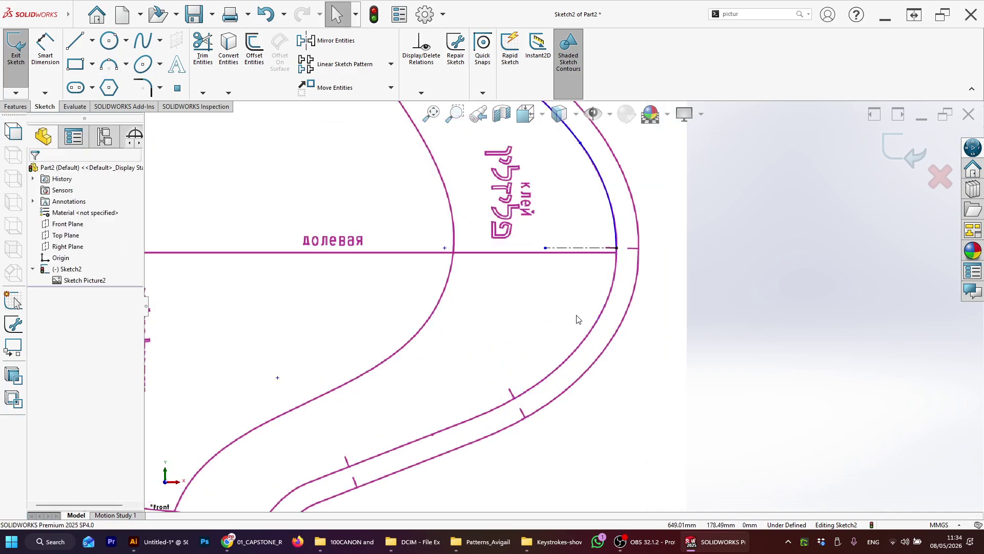
Trace the lower cap from the grainline notch to the next notch with two connected three-point arcs, radii about 60 and 77 mm.
{"action": "left_click", "coordinate": [109, 62]}
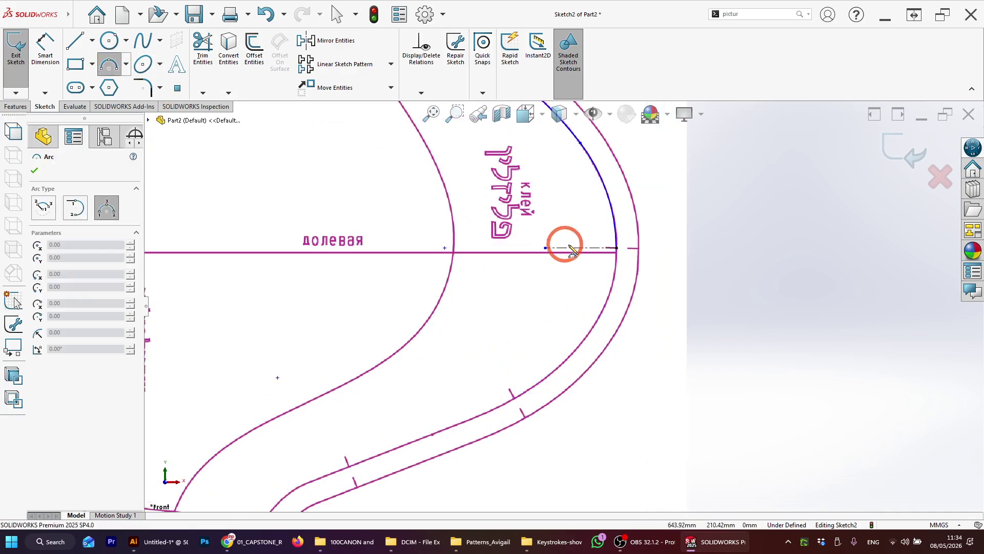
{"action": "left_click_drag", "start_coordinate": [617, 248], "coordinate": [445, 431]}
{"action": "left_click", "coordinate": [604, 318]}
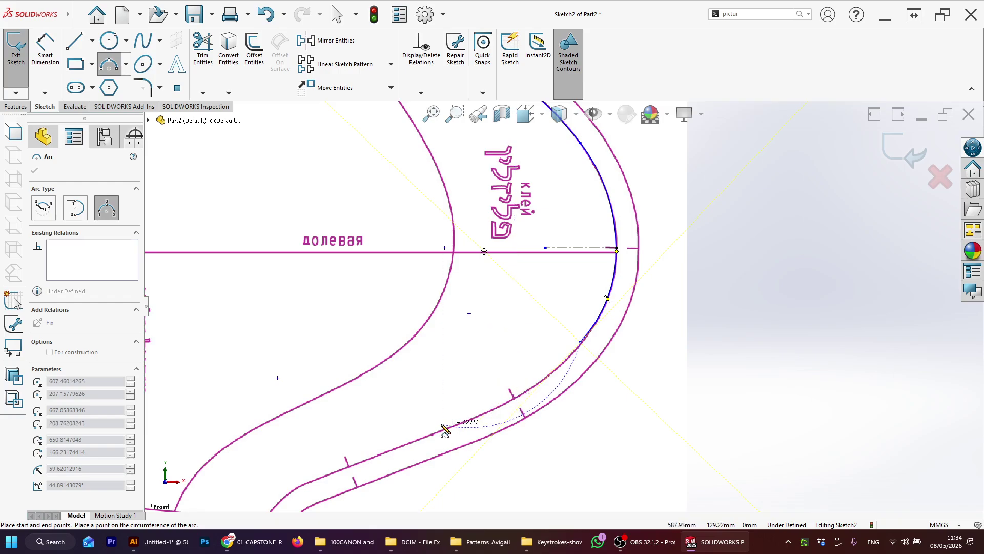
{"action": "left_click_drag", "start_coordinate": [511, 402], "coordinate": [516, 398]}
{"action": "left_click", "coordinate": [516, 398]}
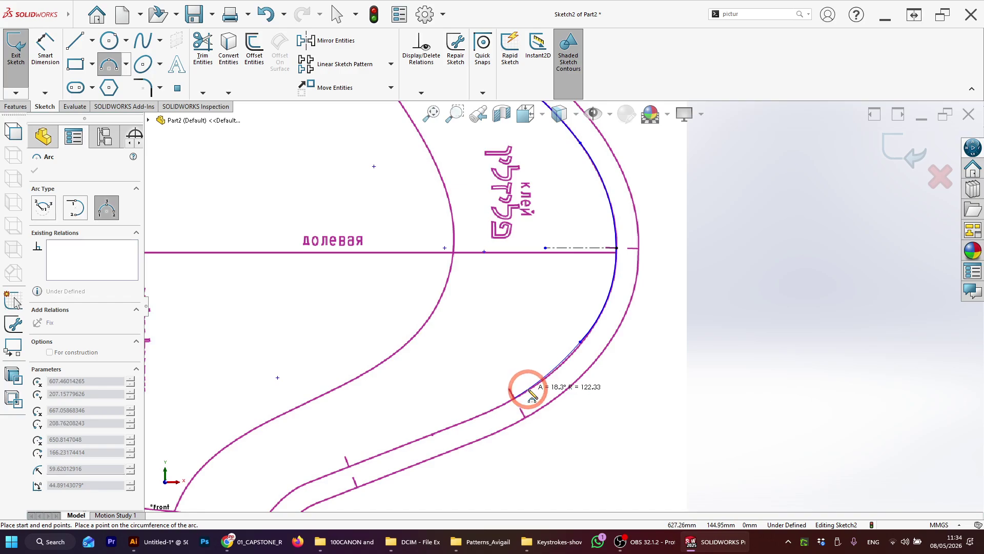
{"action": "left_click", "coordinate": [512, 401]}
{"action": "left_click", "coordinate": [515, 398]}
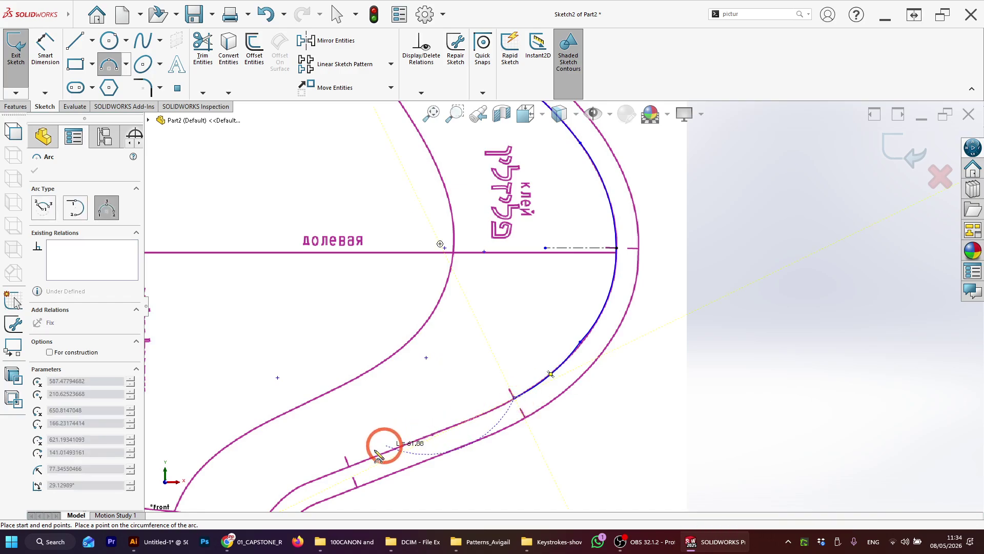
{"action": "scroll", "coordinate": [358, 463], "scroll_direction": "up", "scroll_amount": 3}
{"action": "scroll", "coordinate": [394, 437], "scroll_direction": "down", "scroll_amount": 3}
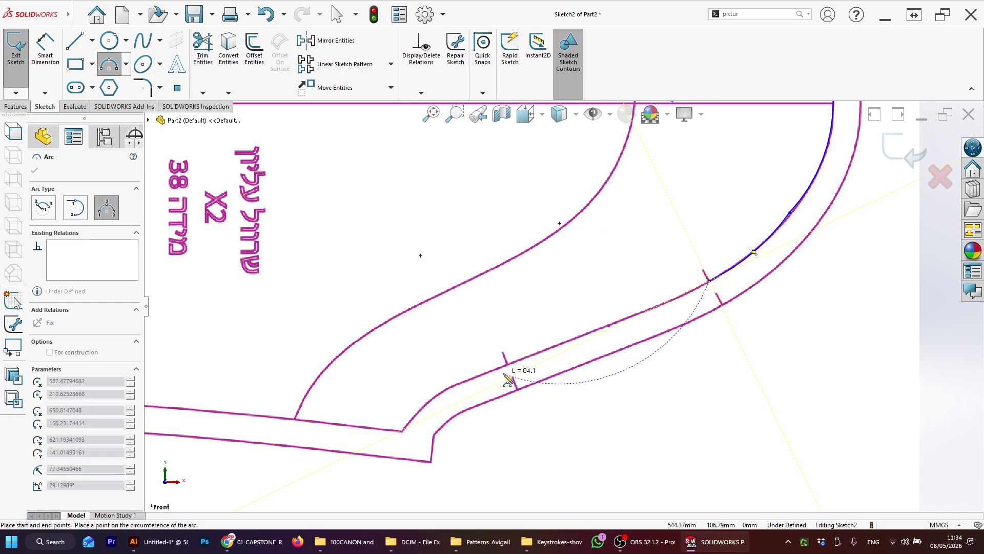
{"action": "left_click", "coordinate": [509, 365]}
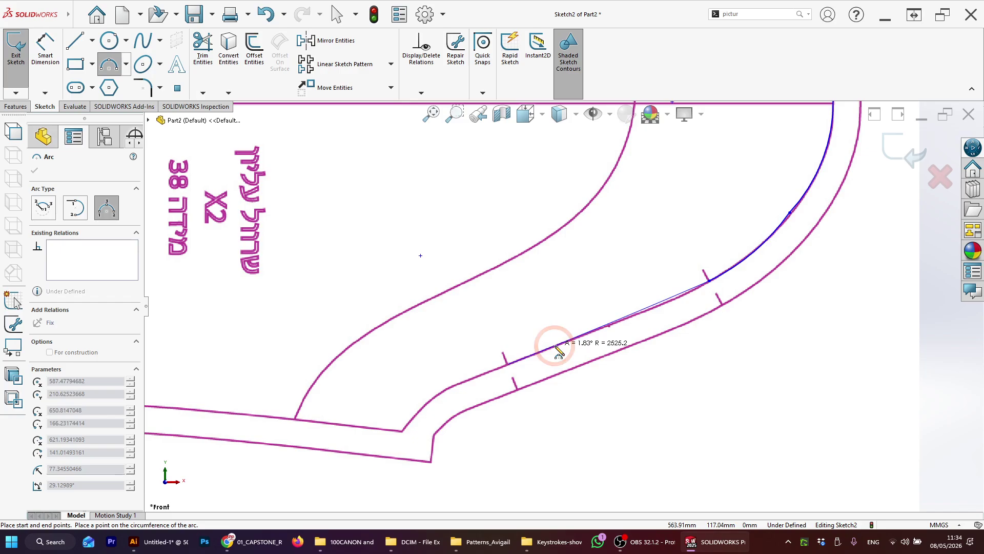
{"action": "key", "text": "Escape"}
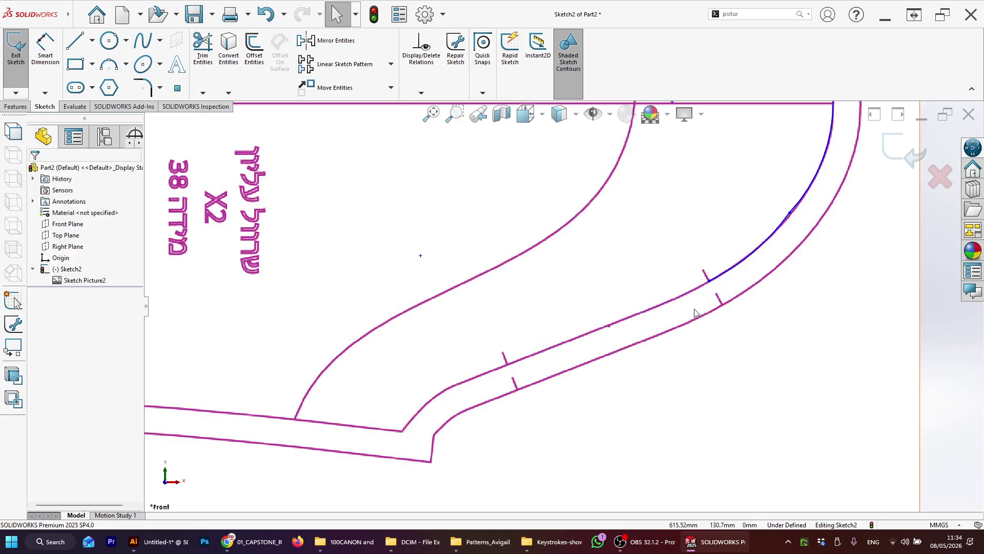
Extend the second lower-cap arc past its notch and reshape it to a radius of about 126 mm along the printed curve.
{"action": "left_click_drag", "start_coordinate": [710, 282], "coordinate": [679, 298]}
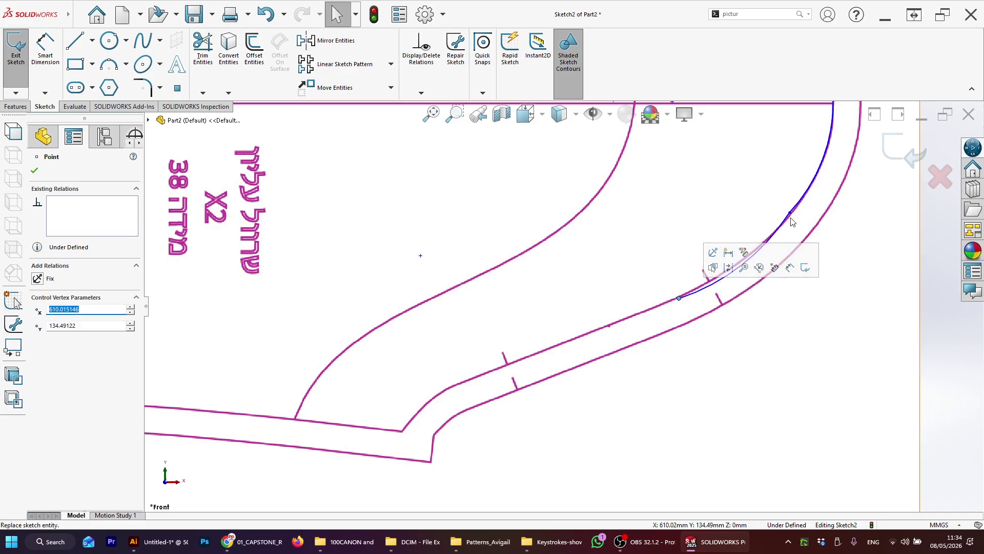
{"action": "left_click_drag", "start_coordinate": [791, 215], "coordinate": [803, 199]}
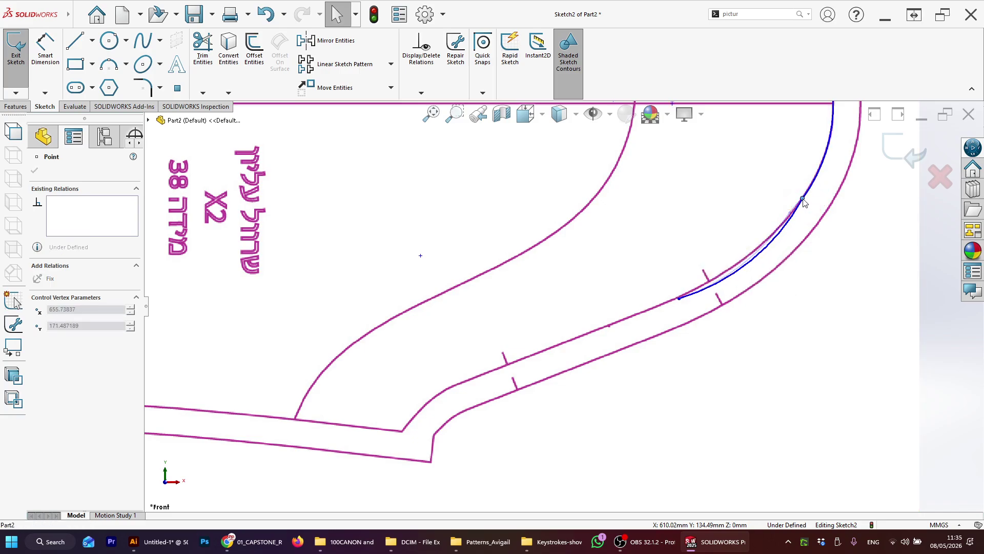
{"action": "left_click", "coordinate": [753, 252]}
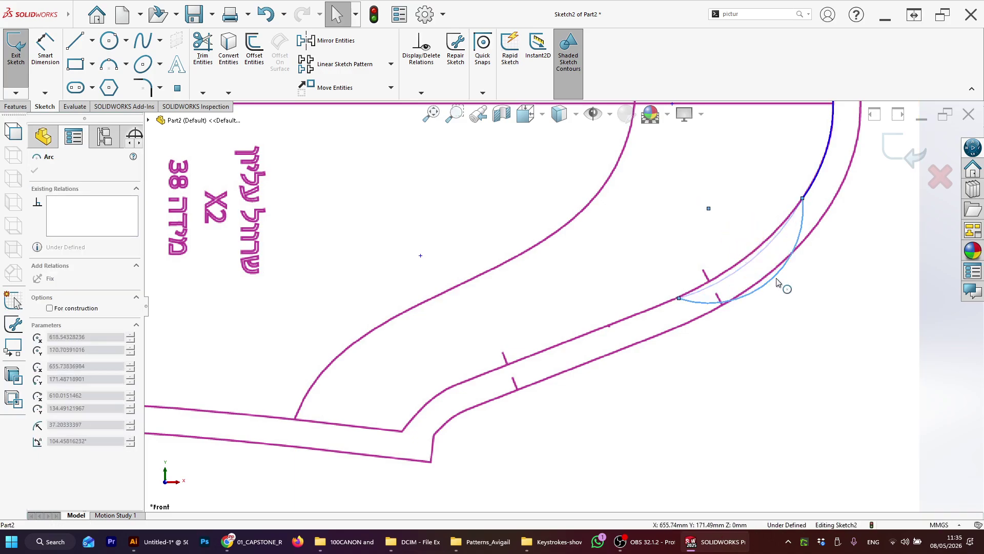
{"action": "left_click_drag", "start_coordinate": [754, 253], "coordinate": [771, 237]}
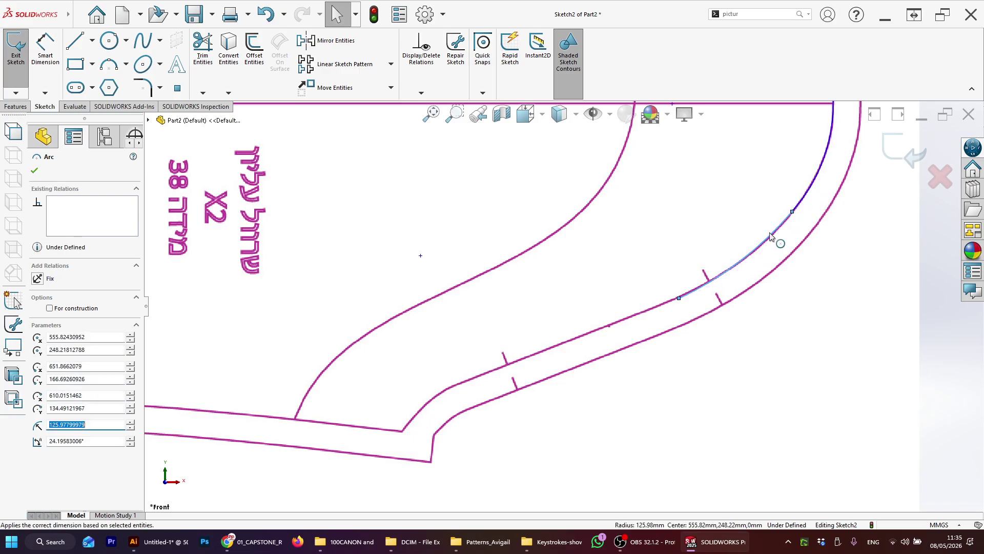
Draw a line from the lower-cap arc's end along the straight printed edge, past the next notch to the underarm curve.
{"action": "left_click", "coordinate": [75, 40]}
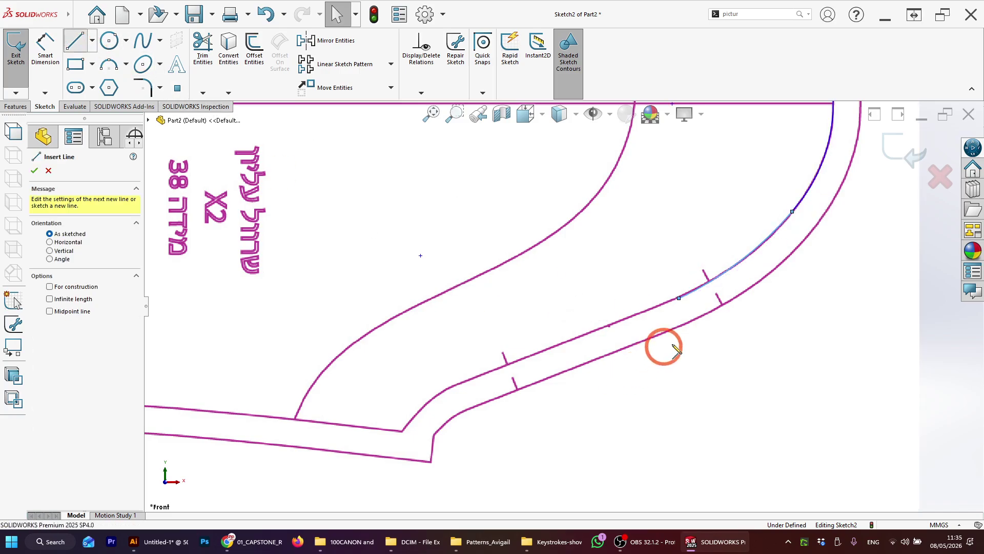
{"action": "left_click", "coordinate": [679, 299]}
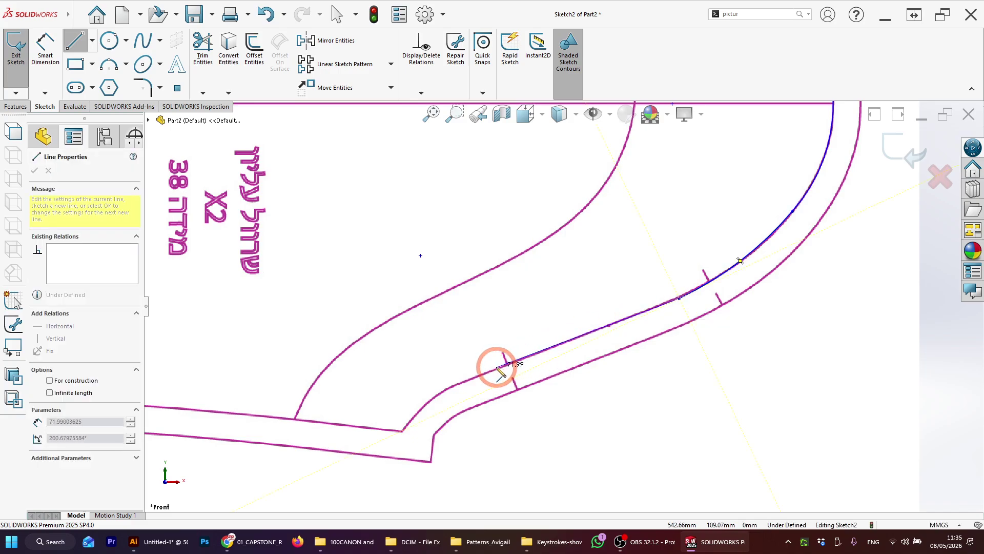
{"action": "left_click", "coordinate": [477, 383]}
{"action": "key", "text": "Escape"}
Trace the underarm curve with a three-point arc of about 46 mm radius from the underarm corner to the line's end.
{"action": "scroll", "coordinate": [474, 385], "scroll_direction": "down", "scroll_amount": 3}
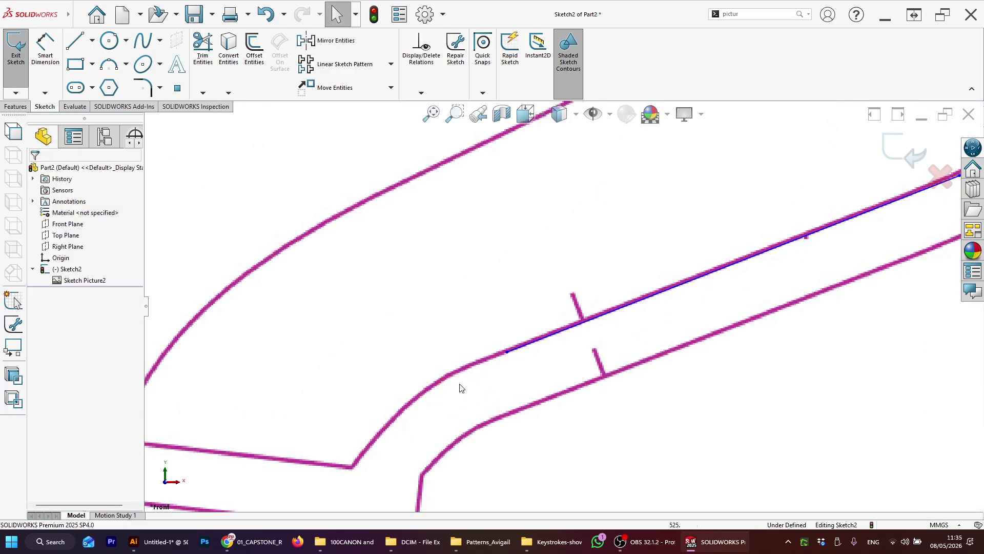
{"action": "left_click", "coordinate": [112, 68]}
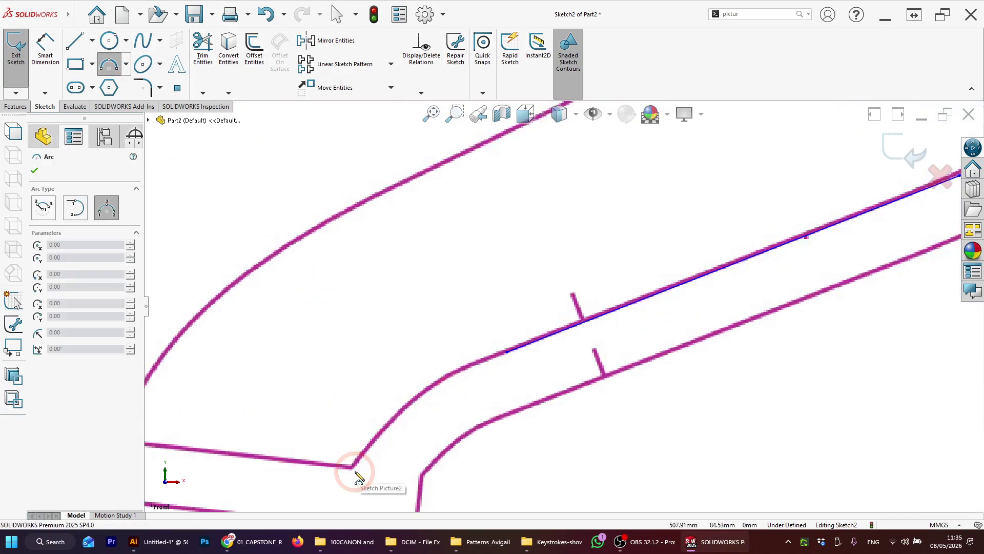
{"action": "left_click", "coordinate": [352, 466]}
{"action": "mouse_move", "coordinate": [491, 342]}
{"action": "left_mouse_down"}
{"action": "mouse_move", "coordinate": [507, 352]}
{"action": "mouse_move", "coordinate": [450, 389]}
{"action": "mouse_move", "coordinate": [430, 386]}
{"action": "left_mouse_up"}
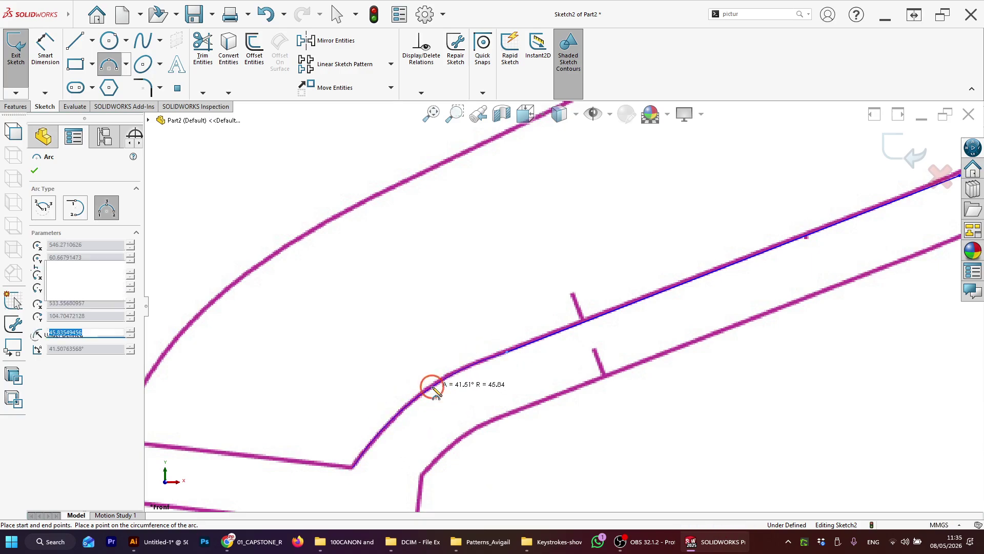
{"action": "key", "text": "Escape"}
Align the arc's endpoint with the printed underarm corner and add a Fix relation to that point.
{"action": "scroll", "coordinate": [430, 386], "scroll_direction": "up", "scroll_amount": 3}
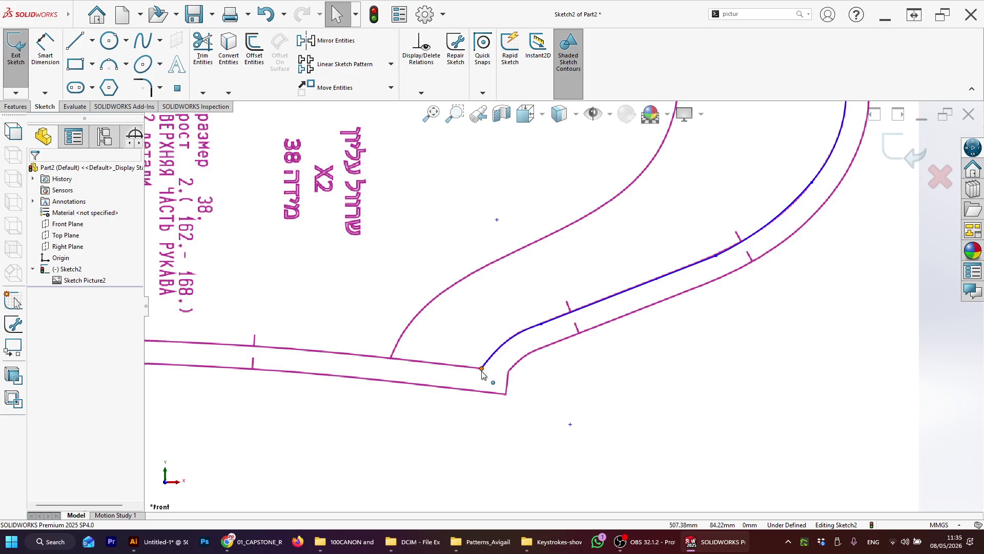
{"action": "scroll", "coordinate": [482, 374], "scroll_direction": "down", "scroll_amount": 5}
{"action": "left_click_drag", "start_coordinate": [531, 324], "coordinate": [532, 319]}
{"action": "key", "text": "Escape"}
{"action": "left_click", "coordinate": [530, 319]}
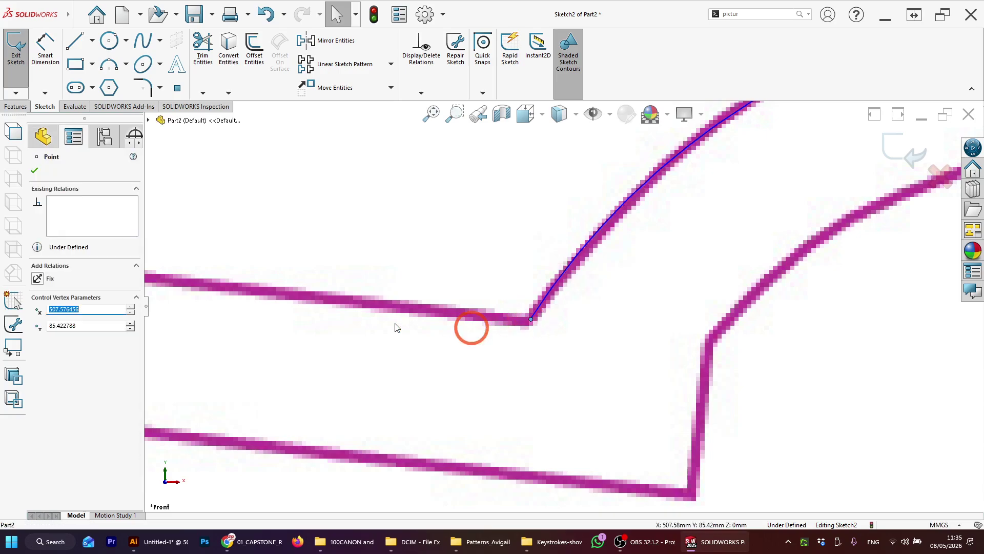
{"action": "left_click", "coordinate": [41, 280]}
{"action": "scroll", "coordinate": [641, 215], "scroll_direction": "up", "scroll_amount": 3}
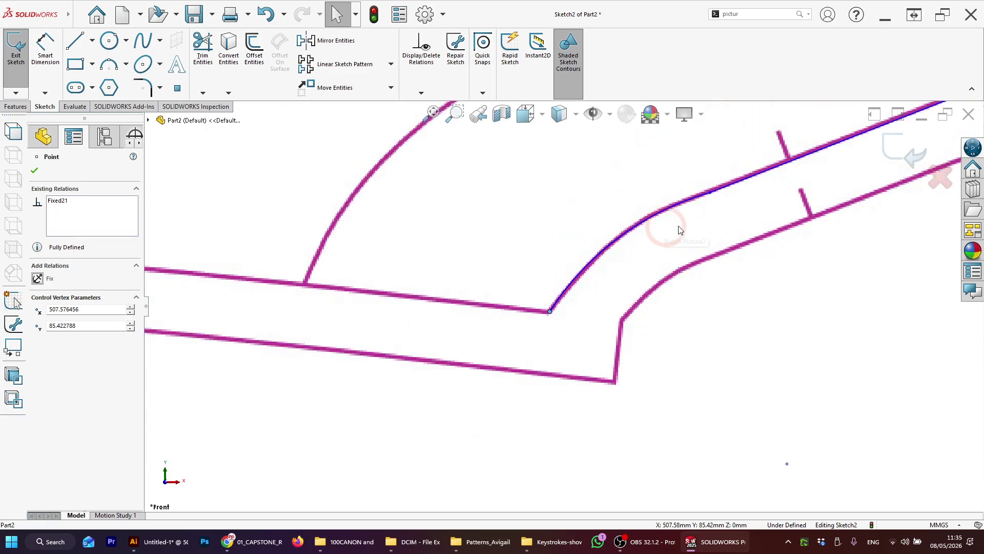
Move the arc-line junction along the print, reshape the underarm arc to a radius of about 47.6 mm, and fix the arc.
{"action": "scroll", "coordinate": [600, 248], "scroll_direction": "down", "scroll_amount": 3}
{"action": "key", "text": "Escape"}
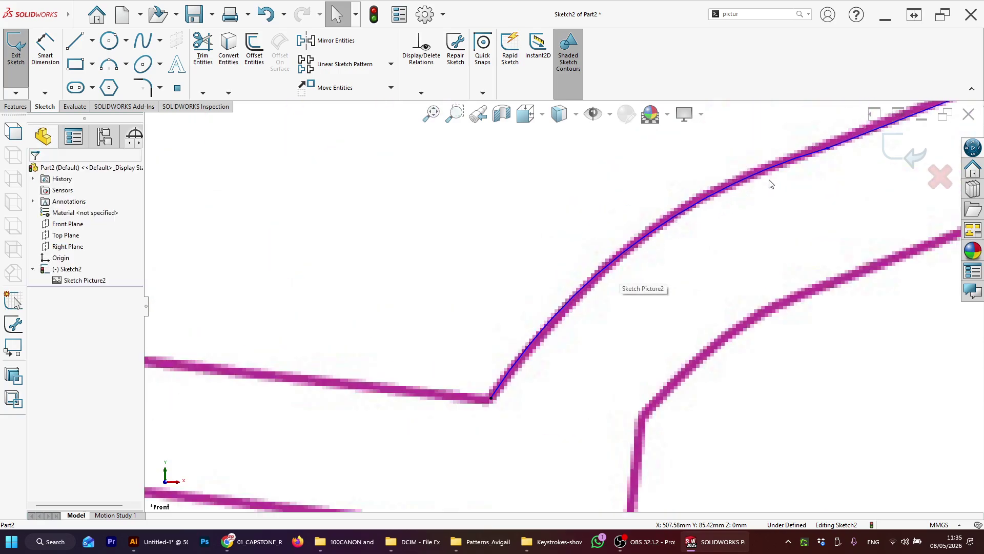
{"action": "left_click_drag", "start_coordinate": [827, 147], "coordinate": [743, 179]}
{"action": "mouse_move", "coordinate": [593, 275]}
{"action": "left_mouse_down"}
{"action": "mouse_move", "coordinate": [626, 308]}
{"action": "mouse_move", "coordinate": [592, 281]}
{"action": "left_mouse_up"}
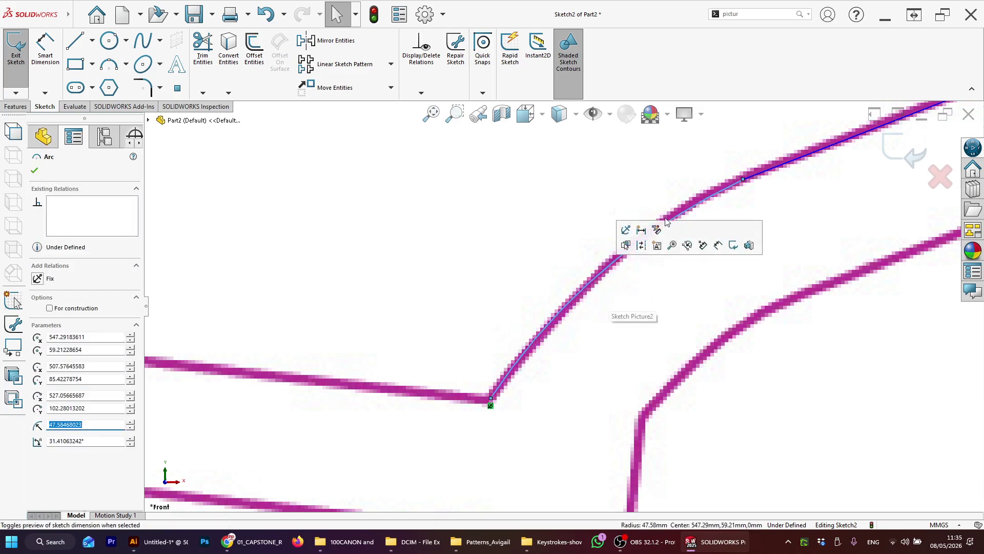
{"action": "mouse_move", "coordinate": [743, 180]}
{"action": "left_mouse_down"}
{"action": "mouse_move", "coordinate": [694, 201]}
{"action": "mouse_move", "coordinate": [712, 192]}
{"action": "left_mouse_up"}
{"action": "left_click", "coordinate": [667, 245]}
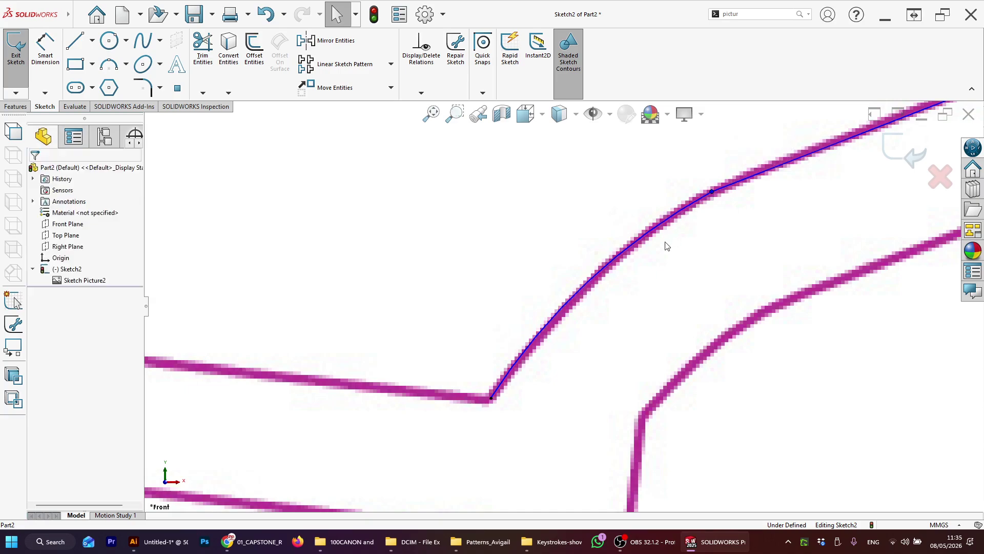
{"action": "left_click", "coordinate": [619, 254]}
{"action": "left_click", "coordinate": [37, 278]}
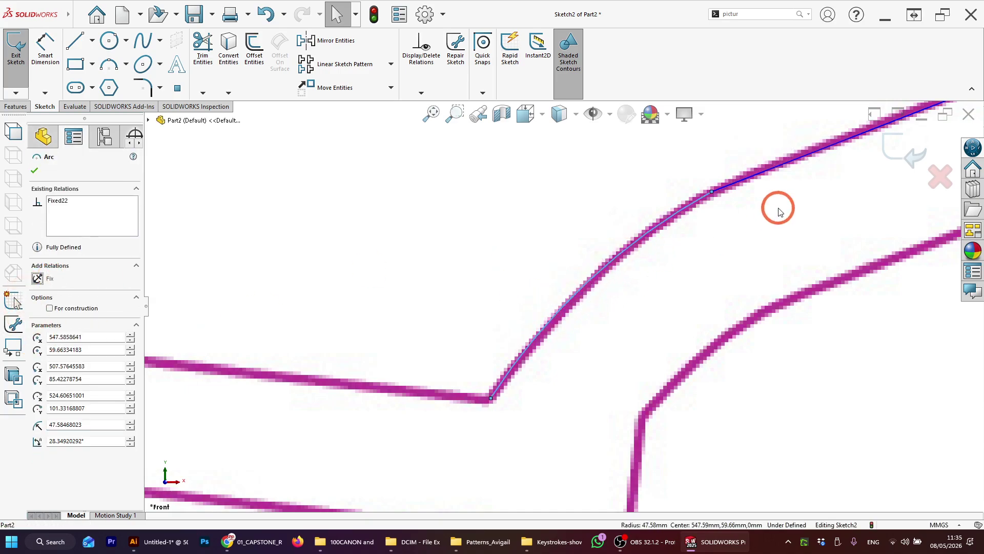
Move the junction between the straight line and the lower-cap arc farther down along the printed edge.
{"action": "scroll", "coordinate": [764, 207], "scroll_direction": "up", "scroll_amount": 5}
{"action": "scroll", "coordinate": [627, 266], "scroll_direction": "down", "scroll_amount": 5}
{"action": "left_click", "coordinate": [563, 289]}
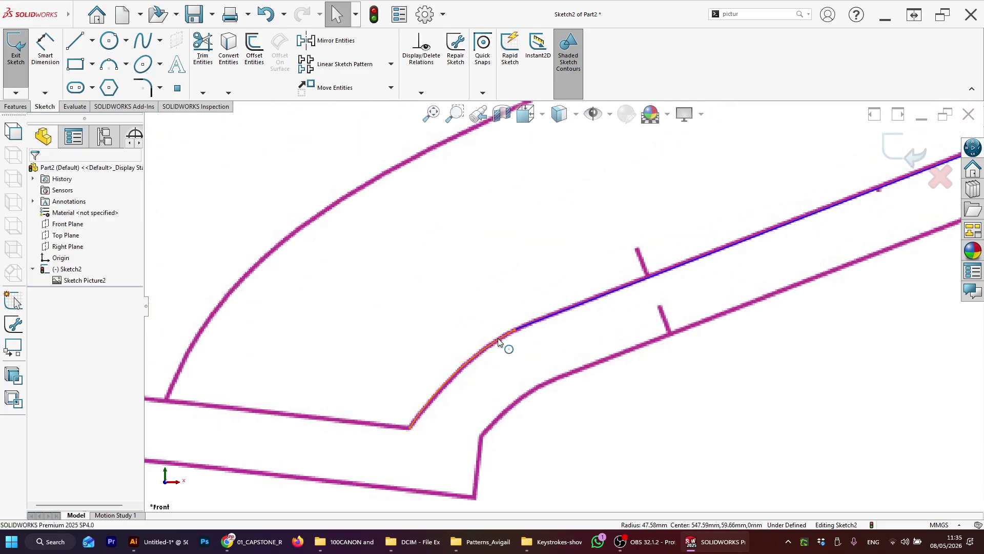
{"action": "left_click", "coordinate": [585, 306]}
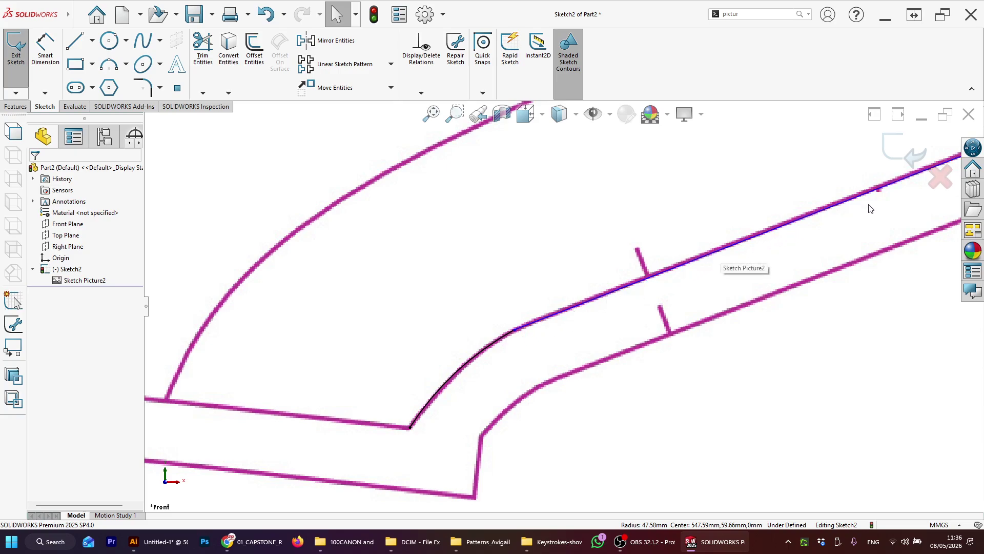
{"action": "scroll", "coordinate": [826, 226], "scroll_direction": "up", "scroll_amount": 3}
{"action": "scroll", "coordinate": [603, 357], "scroll_direction": "down", "scroll_amount": 6}
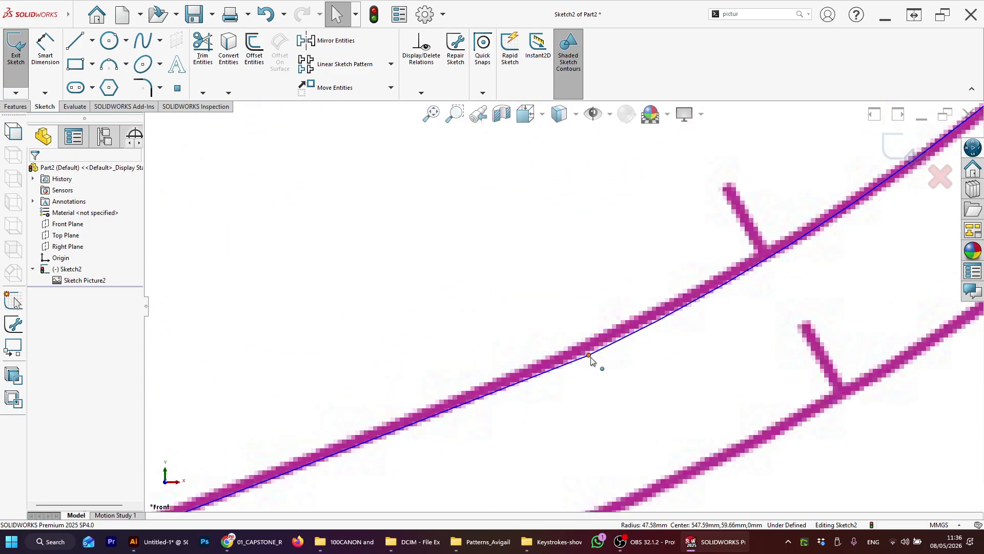
{"action": "mouse_move", "coordinate": [589, 356]}
{"action": "left_mouse_down"}
{"action": "mouse_move", "coordinate": [576, 345]}
{"action": "mouse_move", "coordinate": [583, 356]}
{"action": "mouse_move", "coordinate": [533, 374]}
{"action": "left_mouse_up"}
{"action": "scroll", "coordinate": [537, 374], "scroll_direction": "up", "scroll_amount": 5}
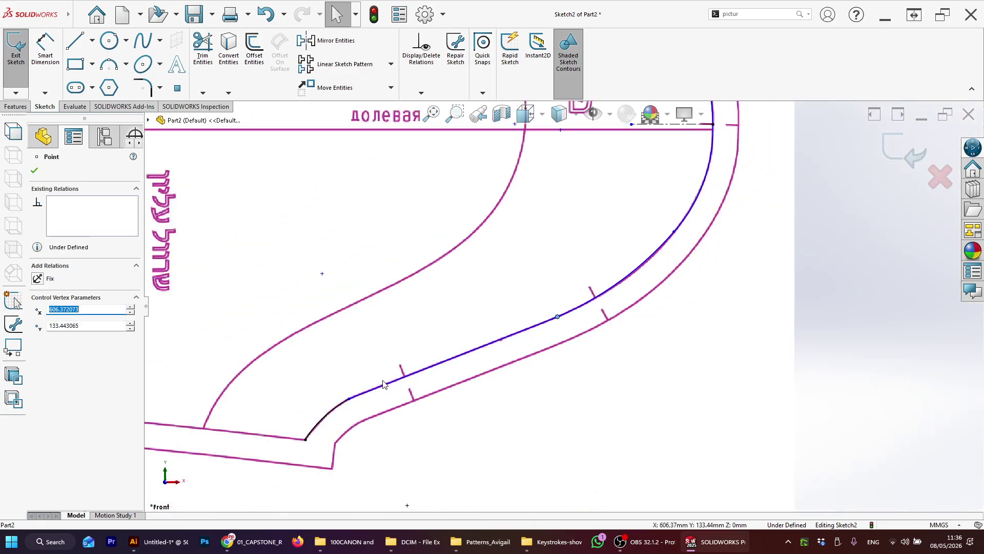
Add a Fix relation to the straight line between the underarm arc and the lower-cap arc.
{"action": "scroll", "coordinate": [540, 343], "scroll_direction": "down", "scroll_amount": 3}
{"action": "scroll", "coordinate": [540, 342], "scroll_direction": "down", "scroll_amount": 3}
{"action": "left_click", "coordinate": [654, 257]}
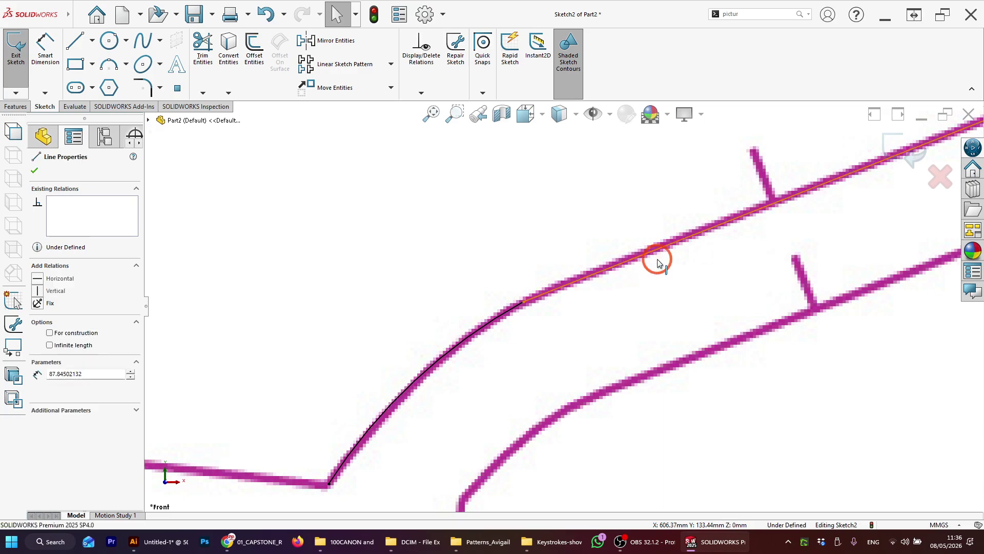
{"action": "left_click", "coordinate": [37, 306]}
{"action": "left_click", "coordinate": [37, 303]}
{"action": "left_click", "coordinate": [588, 333]}
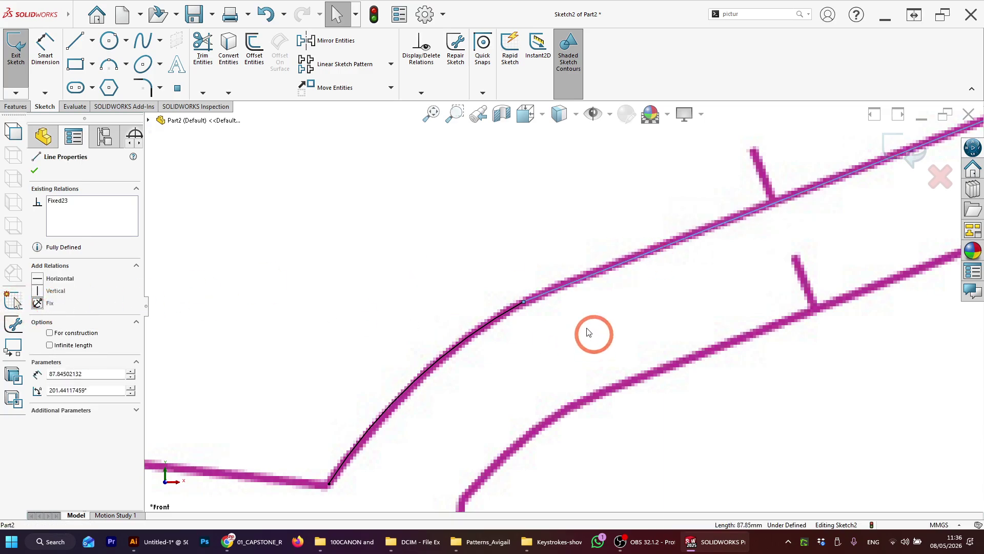
{"action": "left_click", "coordinate": [518, 308]}
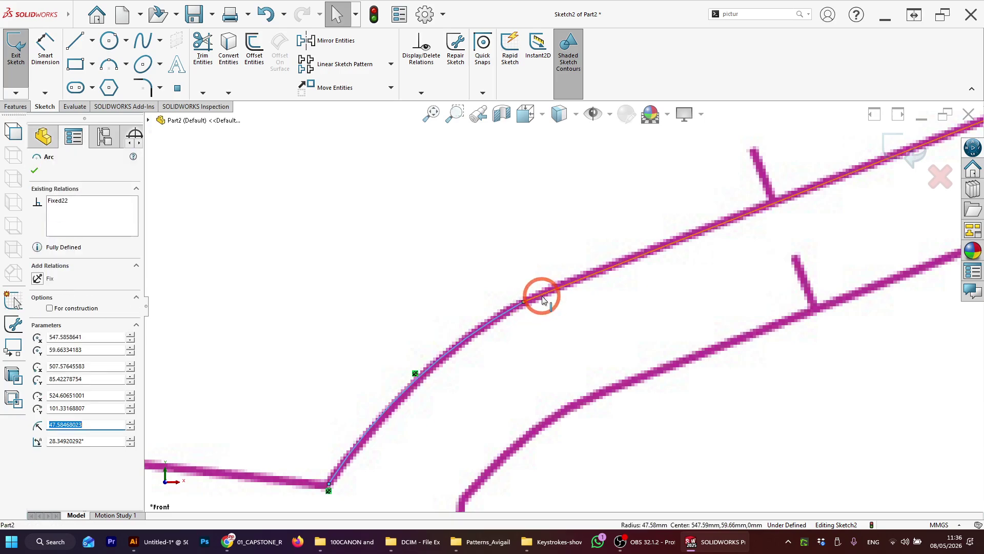
Add a Tangent relation between the fixed underarm arc and the adjoining straight line.
{"action": "left_click", "coordinate": [542, 292], "text": "ctrl"}
{"action": "left_click", "coordinate": [38, 337]}
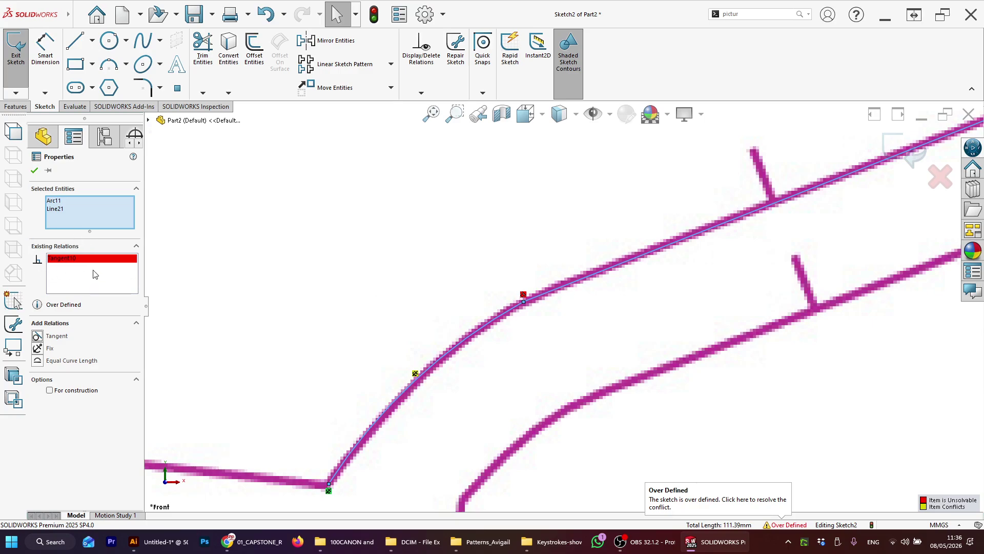
{"action": "left_click", "coordinate": [80, 280]}
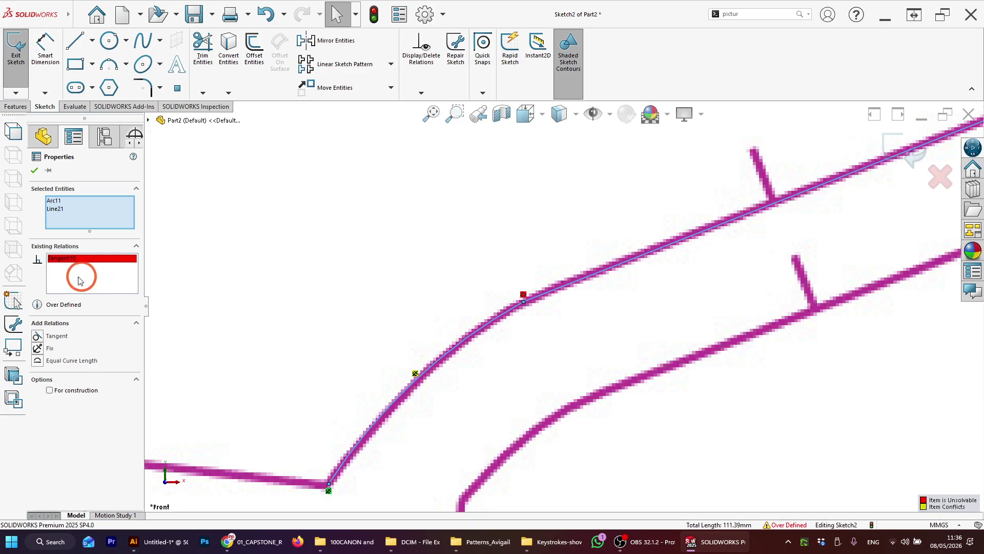
{"action": "key", "text": "Escape"}
Delete the Fix relation from the straight line between the underarm arc and the lower-cap arc.
{"action": "left_click", "coordinate": [522, 299]}
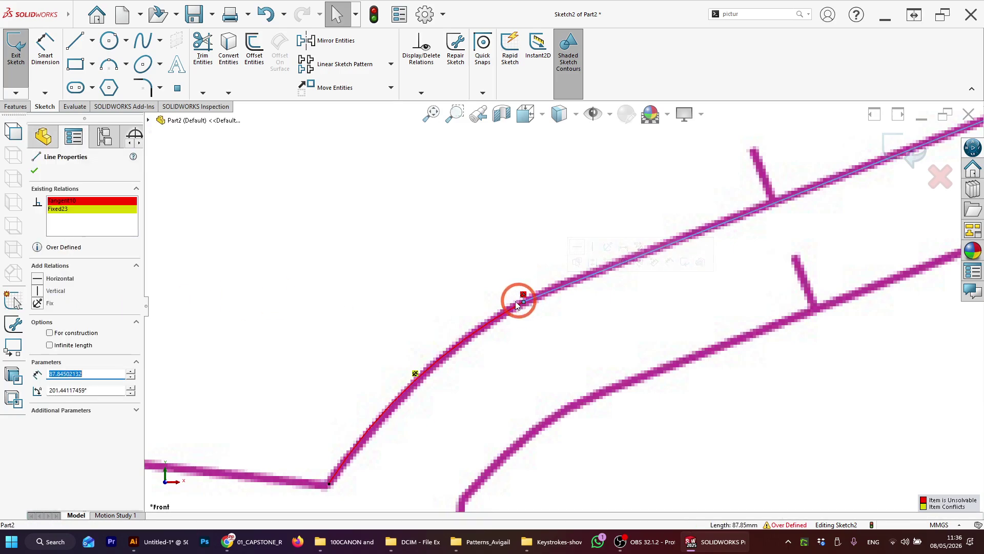
{"action": "left_click", "coordinate": [64, 210]}
{"action": "left_click", "coordinate": [60, 210]}
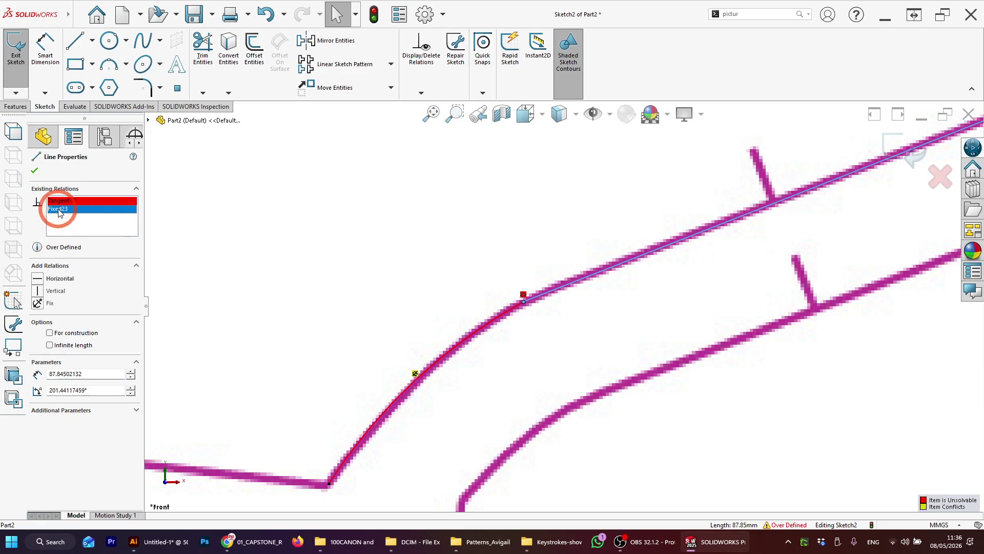
{"action": "key", "text": "Delete"}
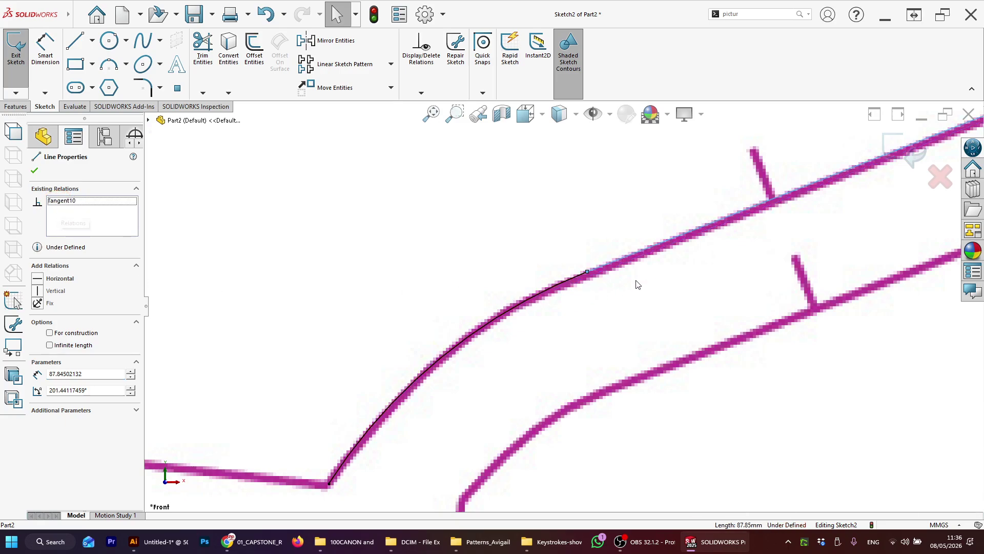
Reposition the junction between the underarm arc and the straight line so both follow the printed edge.
{"action": "left_click", "coordinate": [587, 271]}
{"action": "left_click", "coordinate": [597, 279]}
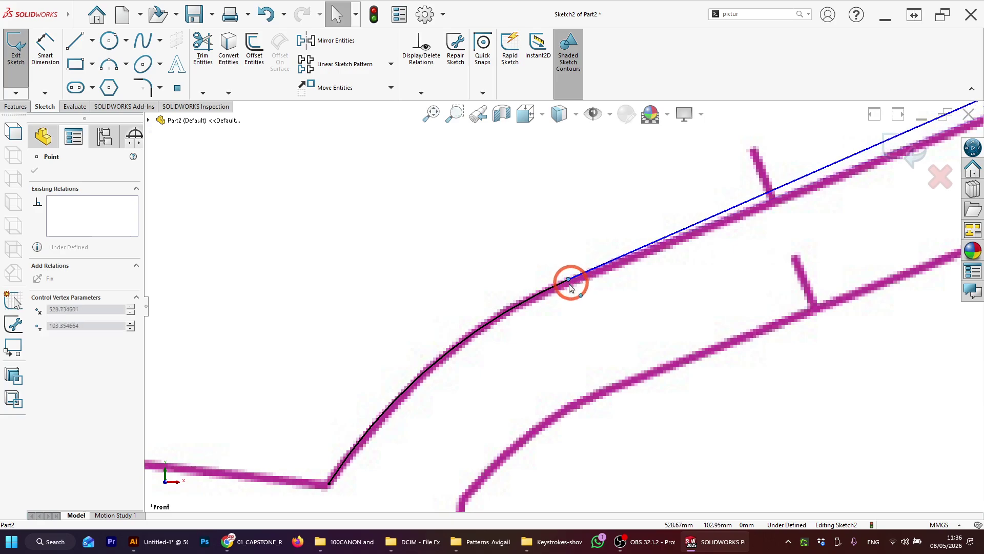
{"action": "mouse_move", "coordinate": [597, 282]}
{"action": "left_mouse_down"}
{"action": "mouse_move", "coordinate": [611, 275]}
{"action": "mouse_move", "coordinate": [598, 279]}
{"action": "left_mouse_up"}
{"action": "left_click", "coordinate": [554, 291]}
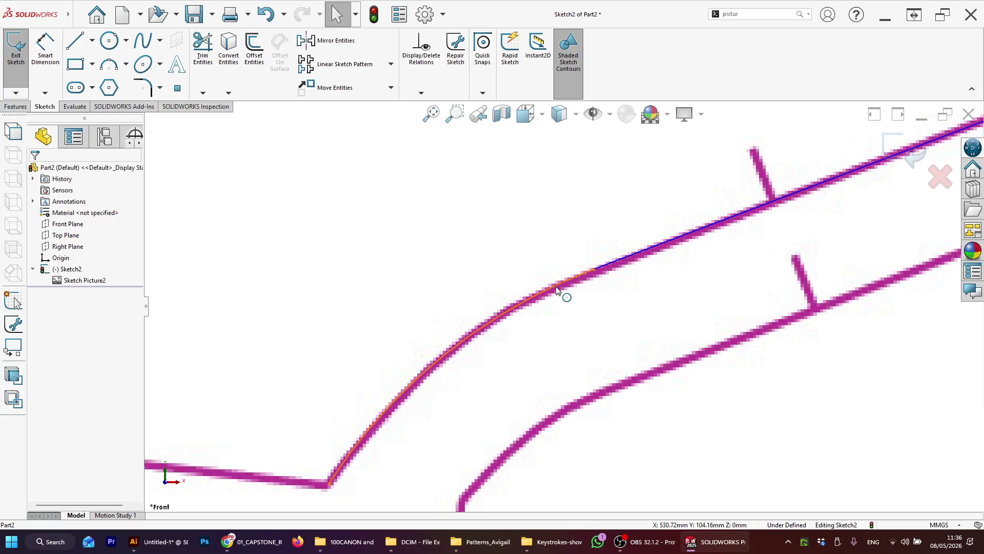
Move the junction of the straight line and lower-cap arc onto the printed edge, at about X 606.6, Y 133.5 mm.
{"action": "scroll", "coordinate": [563, 292], "scroll_direction": "up", "scroll_amount": 3}
{"action": "scroll", "coordinate": [607, 286], "scroll_direction": "up", "scroll_amount": 5}
{"action": "scroll", "coordinate": [605, 288], "scroll_direction": "down", "scroll_amount": 4}
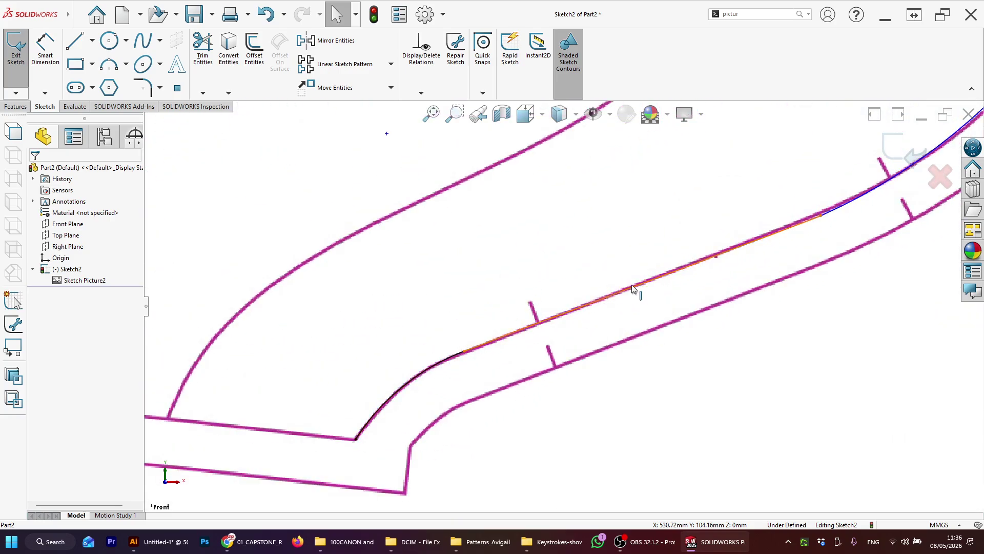
{"action": "scroll", "coordinate": [682, 271], "scroll_direction": "down", "scroll_amount": 4}
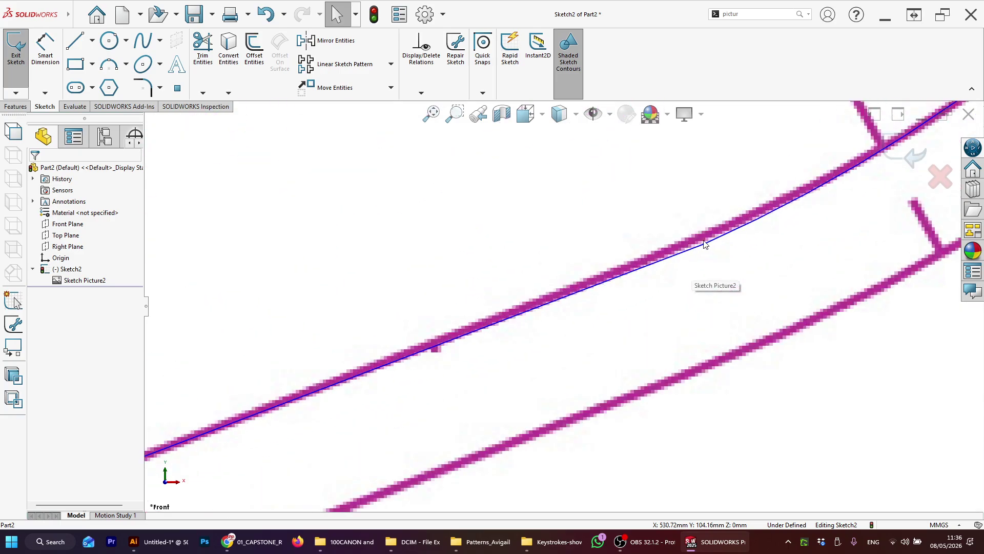
{"action": "mouse_move", "coordinate": [693, 238]}
{"action": "left_mouse_down"}
{"action": "mouse_move", "coordinate": [688, 247]}
{"action": "mouse_move", "coordinate": [718, 230]}
{"action": "mouse_move", "coordinate": [711, 236]}
{"action": "left_mouse_up"}
{"action": "left_click_drag", "start_coordinate": [711, 236], "coordinate": [707, 235]}
{"action": "scroll", "coordinate": [689, 264], "scroll_direction": "up", "scroll_amount": 5}
{"action": "scroll", "coordinate": [682, 279], "scroll_direction": "up", "scroll_amount": 5}
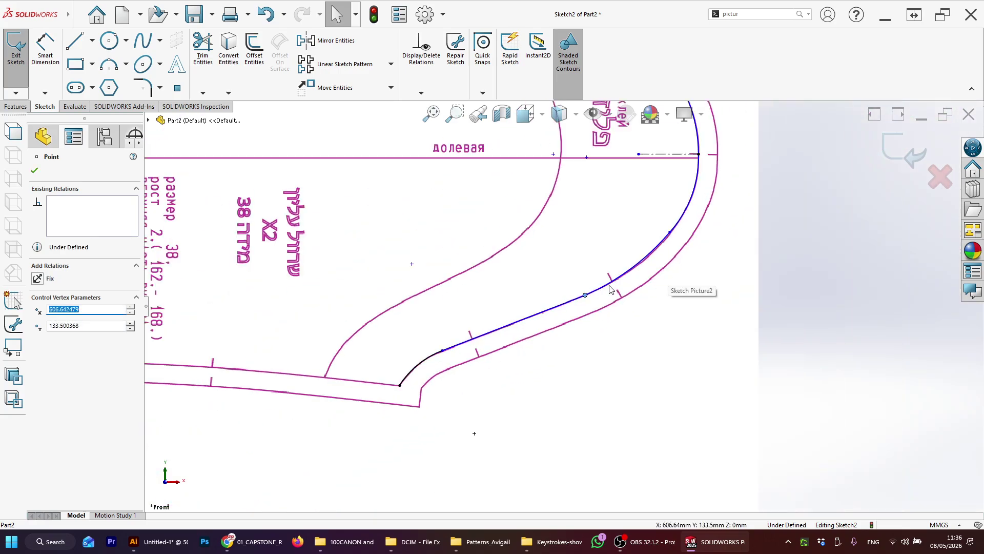
Add a Fix relation to the straight line between the underarm arc and the lower-cap arc, keeping its realigned position.
{"action": "scroll", "coordinate": [622, 264], "scroll_direction": "down", "scroll_amount": 5}
{"action": "scroll", "coordinate": [533, 314], "scroll_direction": "down", "scroll_amount": 2}
{"action": "key", "text": "Escape"}
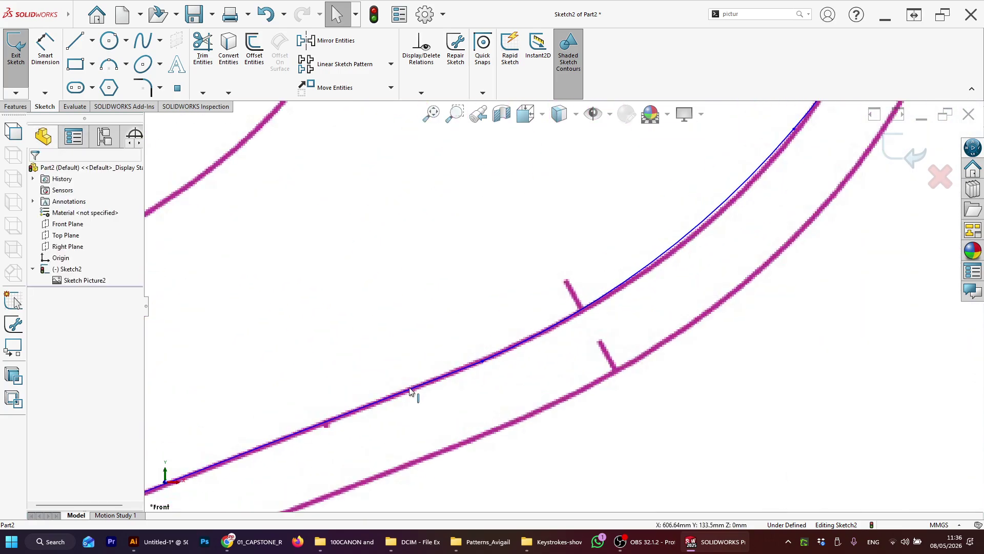
{"action": "left_click", "coordinate": [463, 372]}
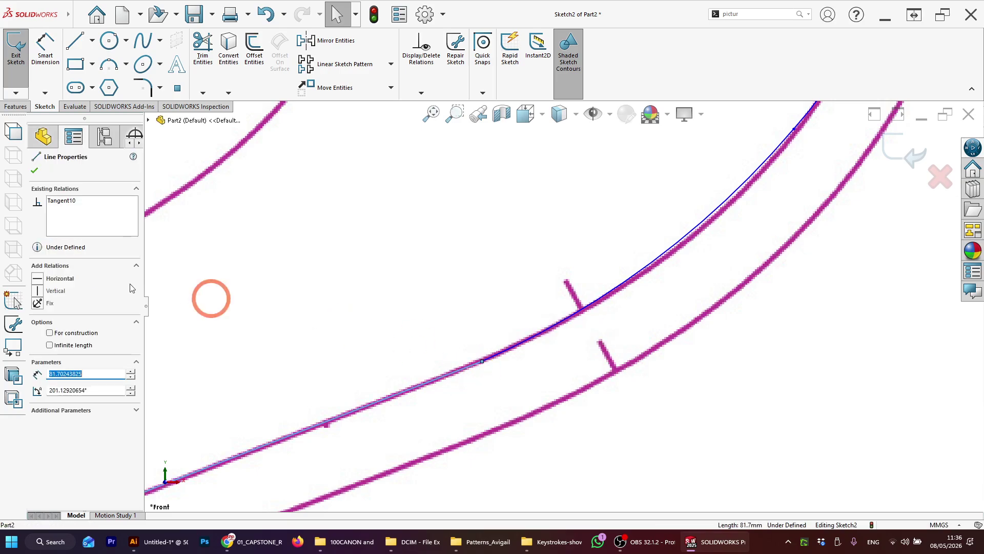
{"action": "left_click", "coordinate": [37, 303]}
{"action": "left_click", "coordinate": [524, 350]}
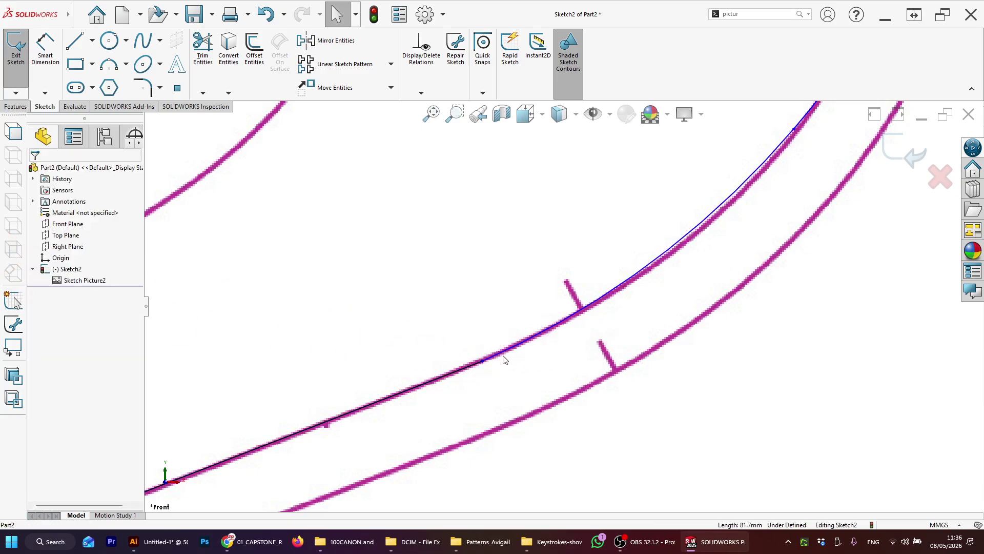
Add a Tangent relation between the lower-cap arc and the fixed straight line.
{"action": "left_click", "coordinate": [505, 352]}
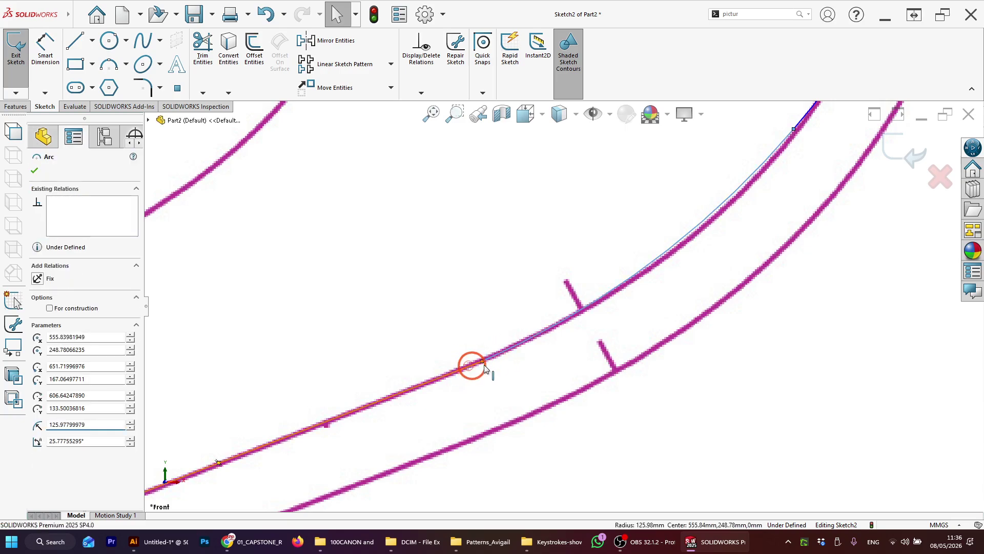
{"action": "left_click", "coordinate": [469, 368], "text": "ctrl"}
{"action": "left_click", "coordinate": [501, 331]}
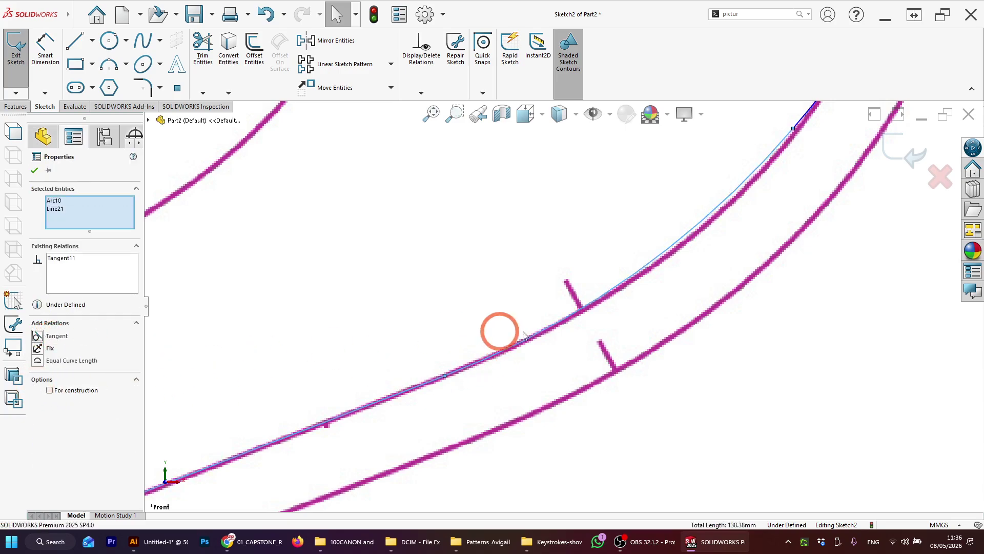
Move the junction between the two lower-cap arcs onto the printed curve, at about X 647.6, Y 161.8 mm.
{"action": "scroll", "coordinate": [589, 340], "scroll_direction": "up", "scroll_amount": 4}
{"action": "scroll", "coordinate": [606, 268], "scroll_direction": "down", "scroll_amount": 3}
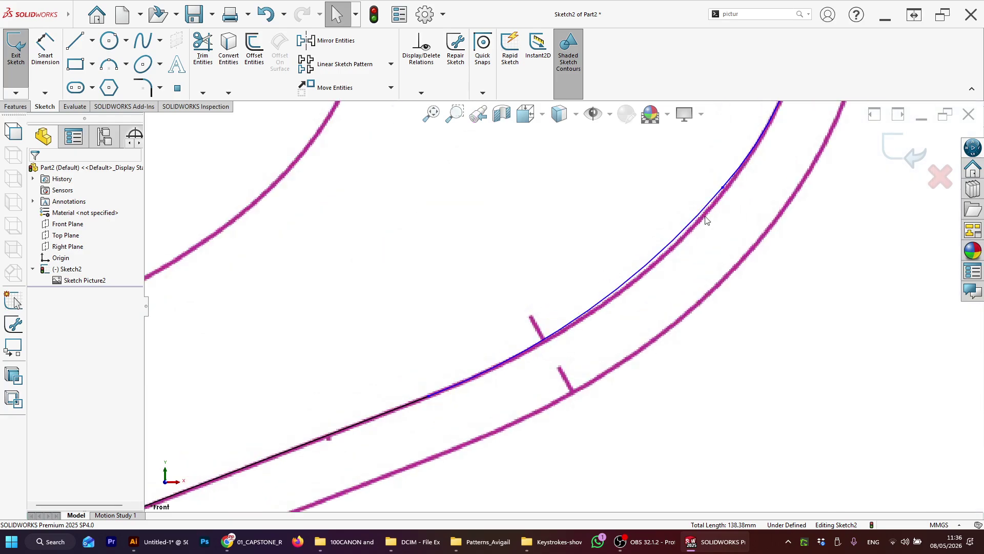
{"action": "left_click_drag", "start_coordinate": [723, 188], "coordinate": [699, 219]}
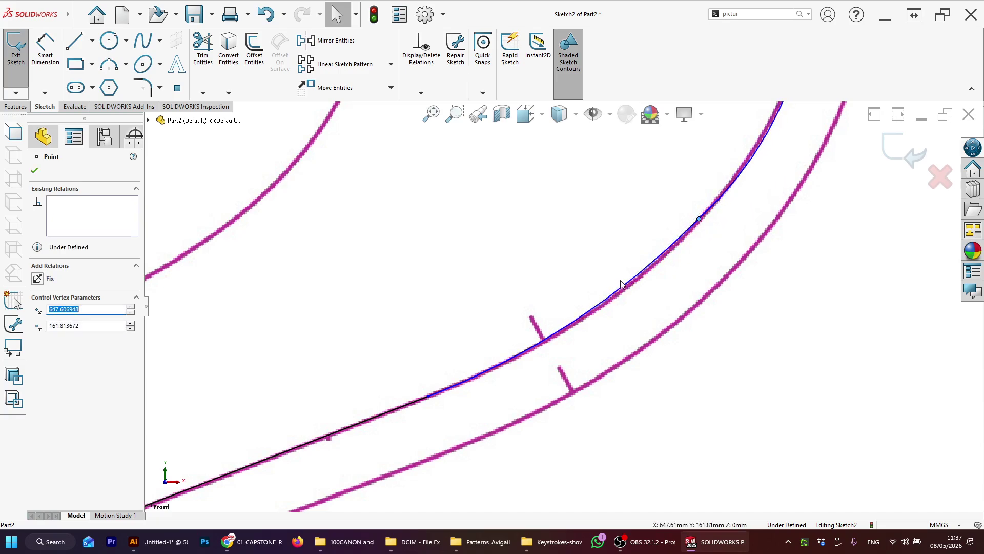
Reshape the arc next to the straight line to a radius of about 111.2 mm and shift its upper endpoint down along the print.
{"action": "left_click", "coordinate": [617, 298]}
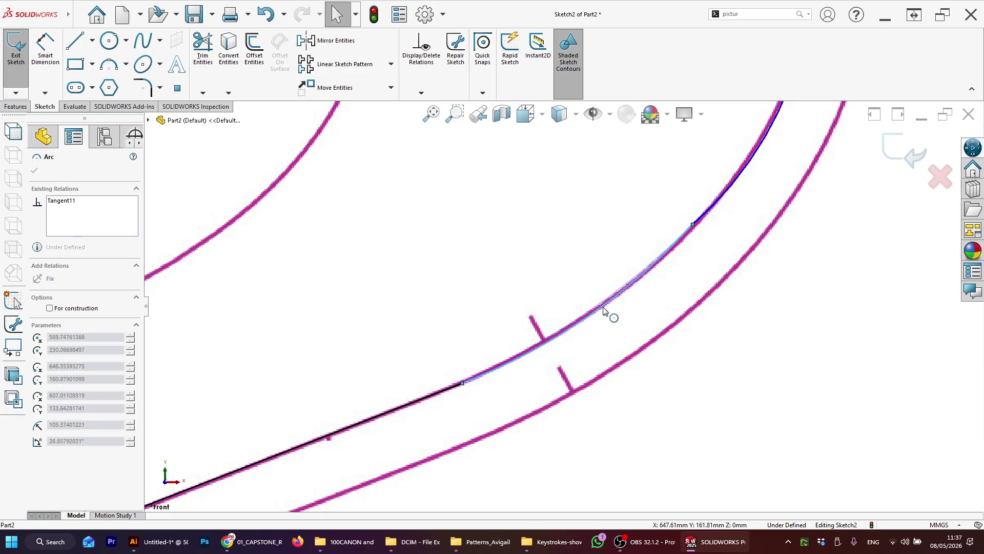
{"action": "left_click_drag", "start_coordinate": [604, 307], "coordinate": [604, 306]}
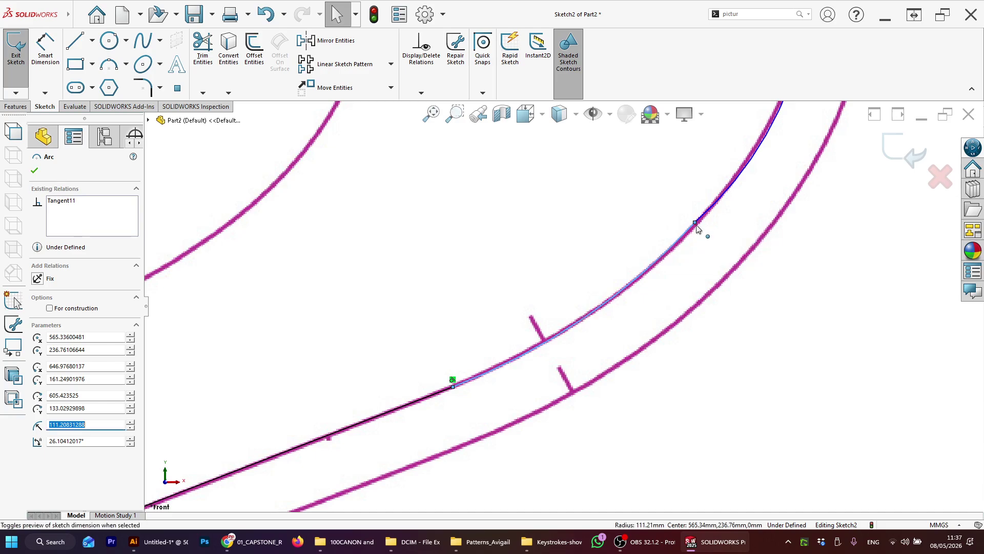
{"action": "left_click_drag", "start_coordinate": [694, 223], "coordinate": [683, 236]}
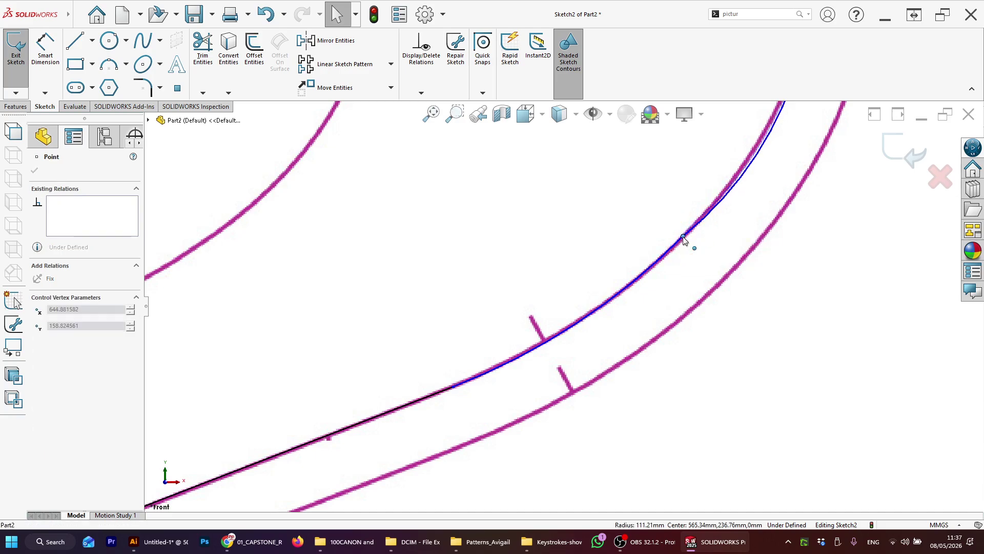
{"action": "scroll", "coordinate": [574, 319], "scroll_direction": "up", "scroll_amount": 6}
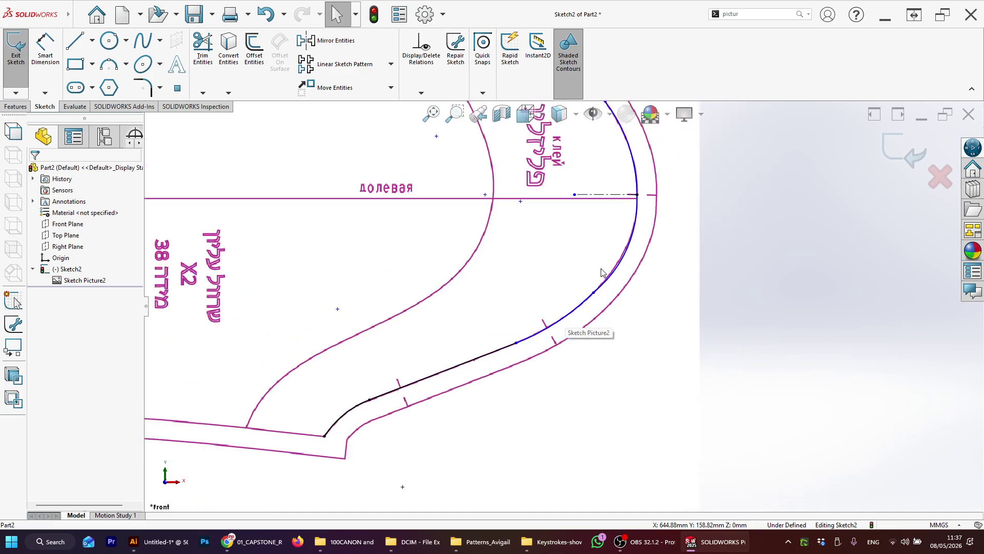
{"action": "scroll", "coordinate": [603, 272], "scroll_direction": "down", "scroll_amount": 3}
{"action": "scroll", "coordinate": [515, 353], "scroll_direction": "down", "scroll_amount": 2}
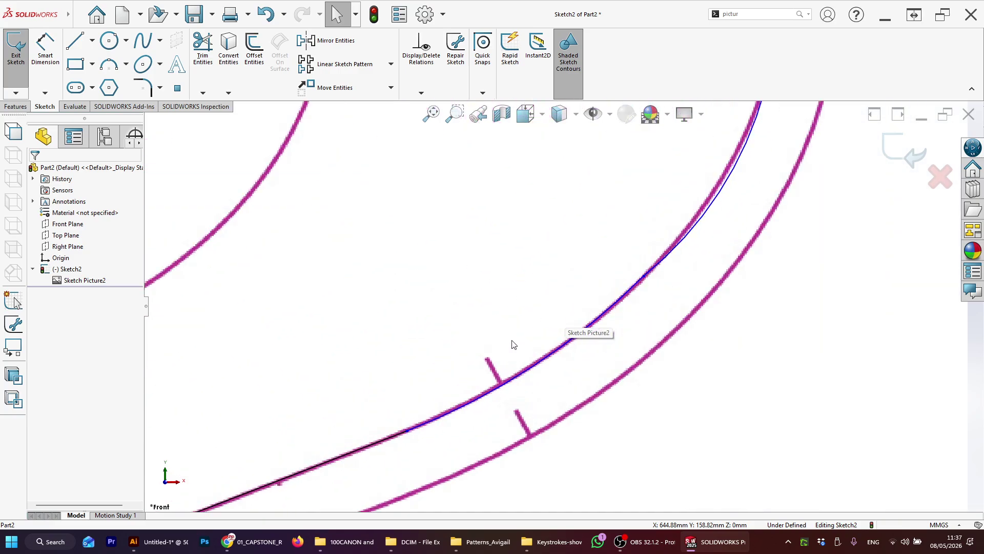
{"action": "left_click", "coordinate": [409, 427]}
{"action": "left_click", "coordinate": [426, 420], "text": "ctrl"}
{"action": "key", "text": "Escape"}
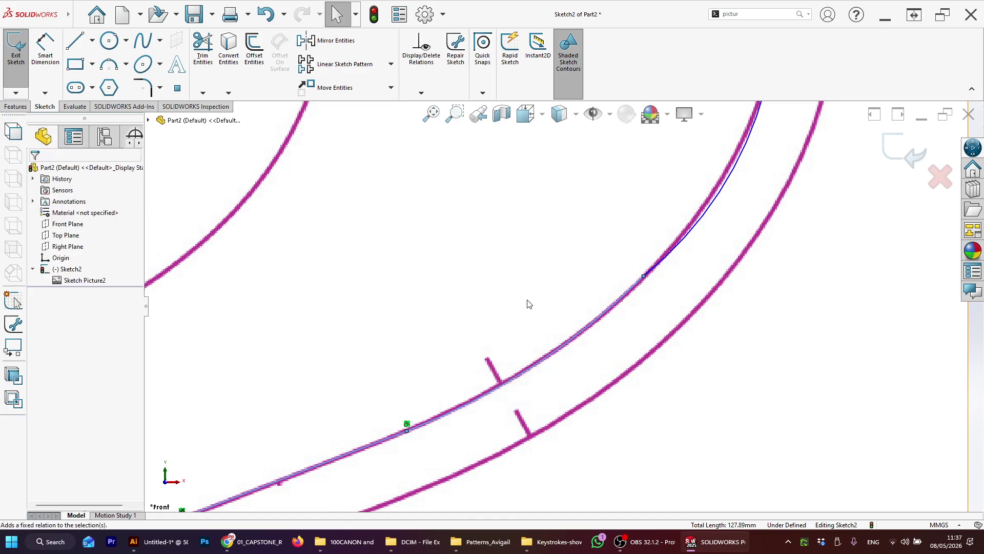
Add a Tangent relation between the two arcs of the lower cap half.
{"action": "scroll", "coordinate": [538, 292], "scroll_direction": "up", "scroll_amount": 3}
{"action": "scroll", "coordinate": [550, 282], "scroll_direction": "down", "scroll_amount": 1}
{"action": "left_click", "coordinate": [649, 277]}
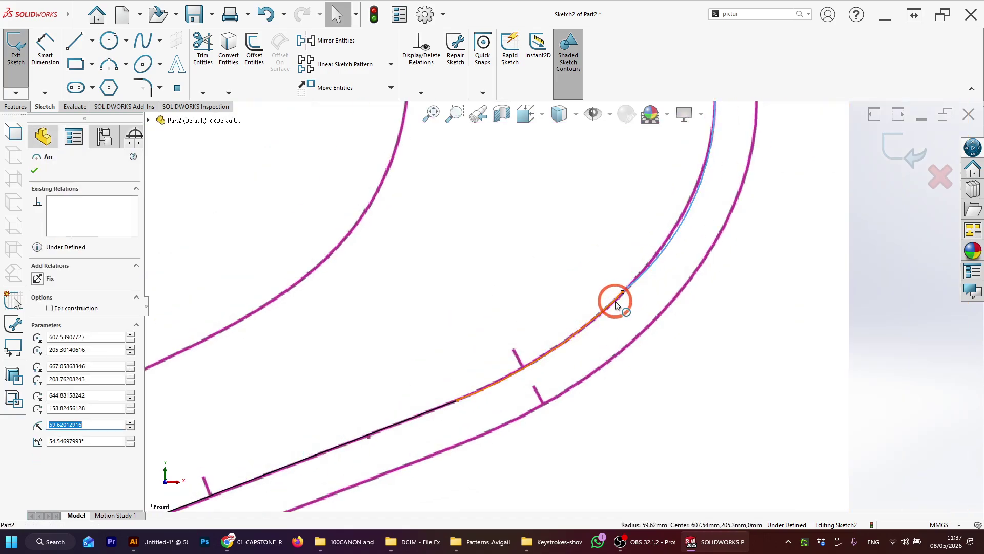
{"action": "left_click", "coordinate": [616, 301], "text": "ctrl"}
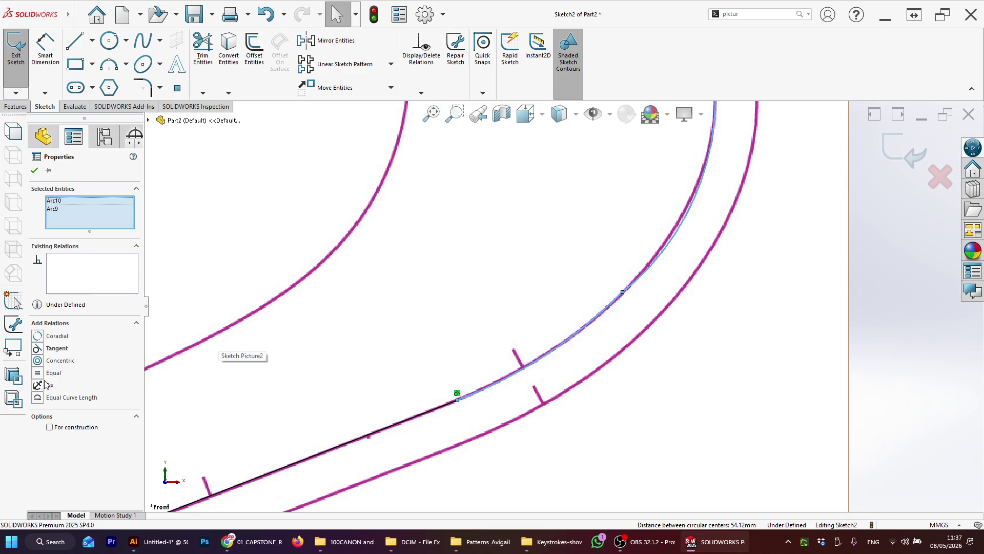
{"action": "left_click", "coordinate": [39, 350]}
{"action": "left_click", "coordinate": [392, 307]}
Add a Tangent relation between the two cap arcs that meet at the horizontal centerline's end.
{"action": "scroll", "coordinate": [601, 223], "scroll_direction": "up", "scroll_amount": 5}
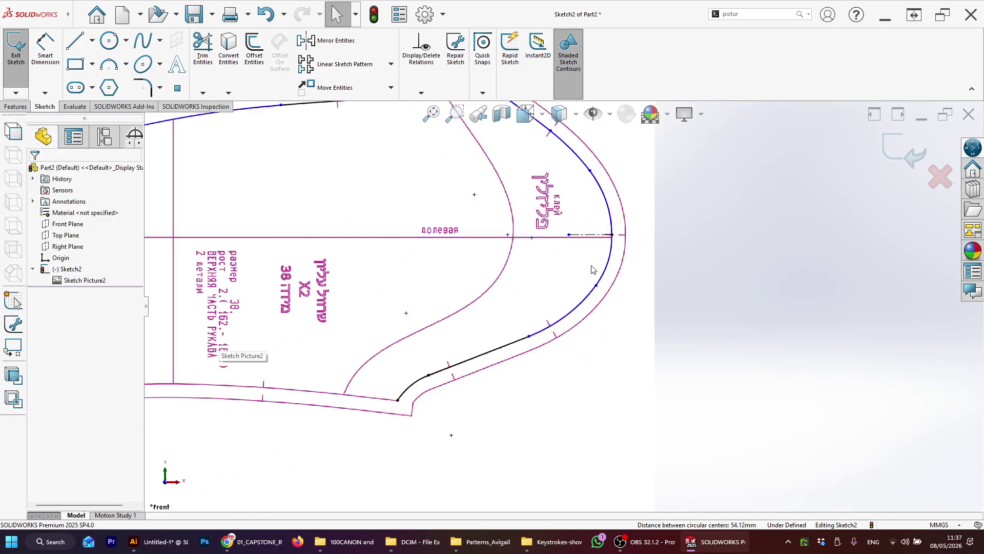
{"action": "scroll", "coordinate": [593, 269], "scroll_direction": "down", "scroll_amount": 3}
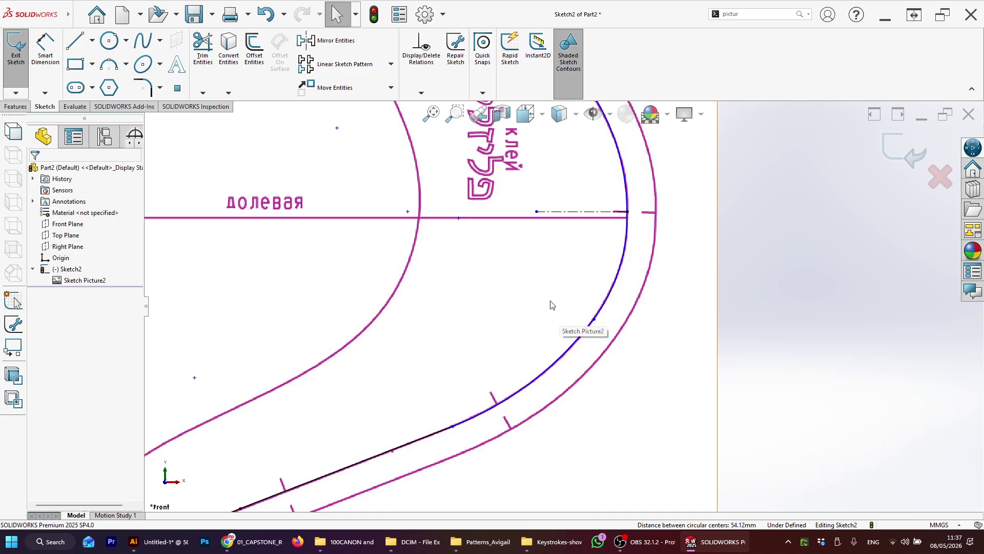
{"action": "scroll", "coordinate": [578, 241], "scroll_direction": "up", "scroll_amount": 2}
{"action": "scroll", "coordinate": [625, 311], "scroll_direction": "down", "scroll_amount": 5}
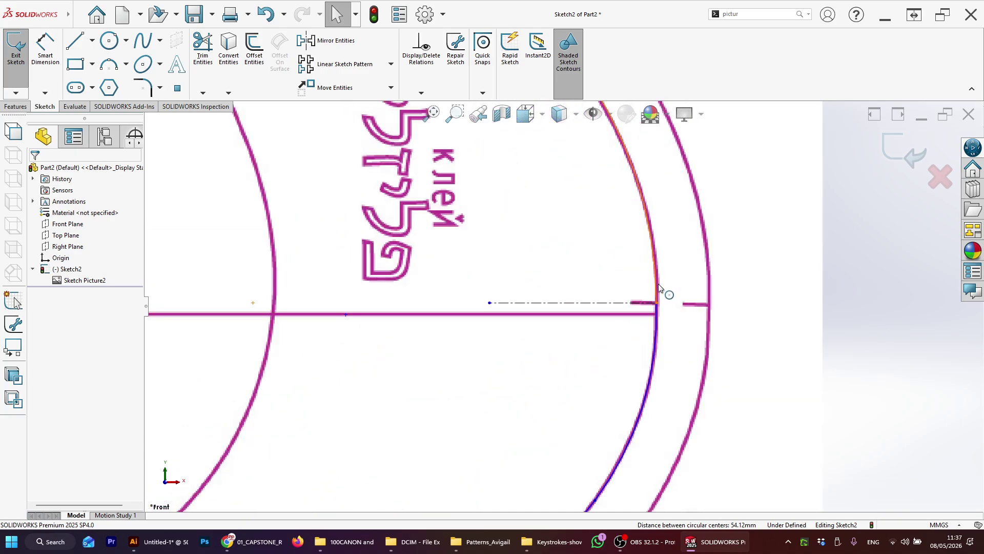
{"action": "left_click", "coordinate": [655, 323]}
{"action": "left_click", "coordinate": [653, 235], "text": "ctrl"}
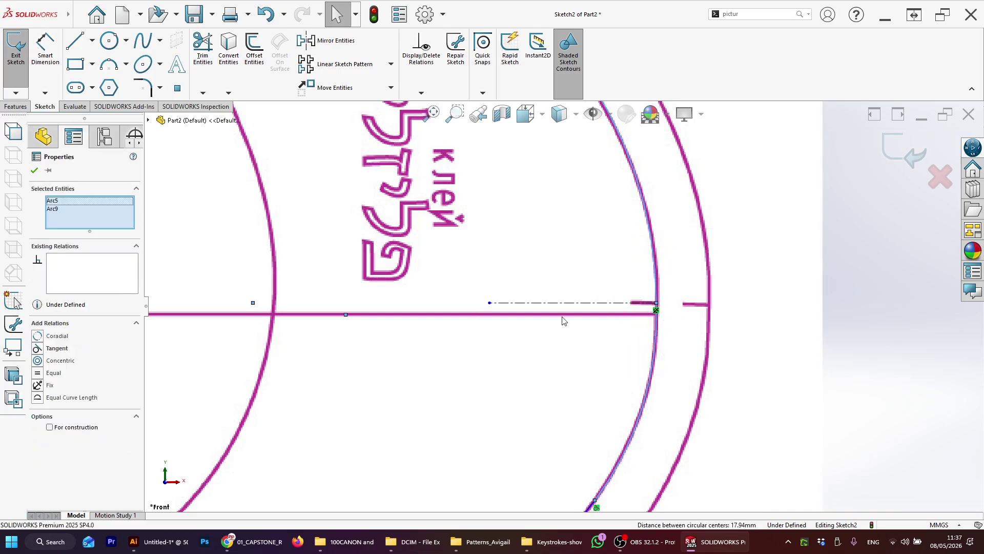
{"action": "left_click", "coordinate": [39, 348]}
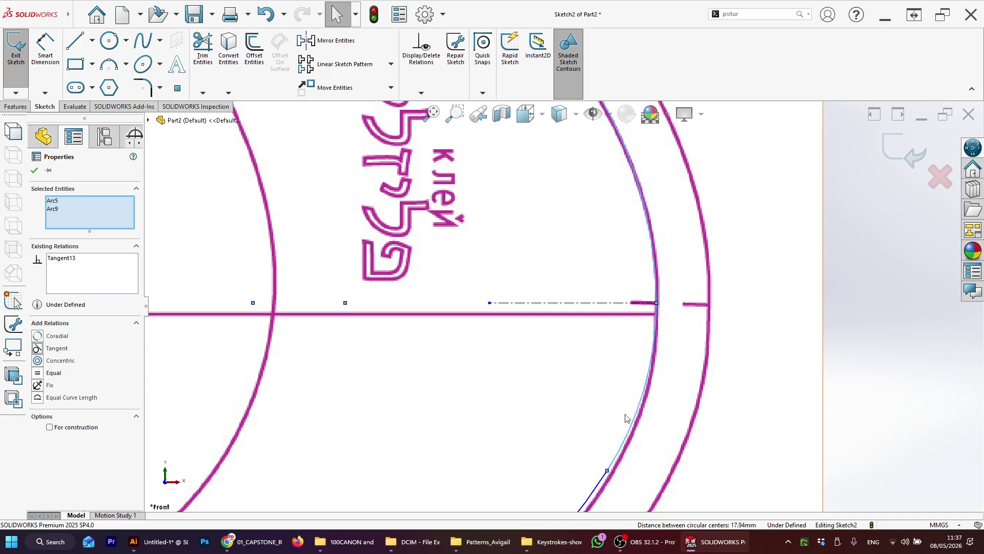
Move the junction between the two lower-cap arcs back onto the printed curve, at about X 657.1, Y 173.6 mm.
{"action": "scroll", "coordinate": [625, 417], "scroll_direction": "down", "scroll_amount": 3}
{"action": "mouse_move", "coordinate": [592, 472]}
{"action": "left_mouse_down"}
{"action": "mouse_move", "coordinate": [624, 436]}
{"action": "mouse_move", "coordinate": [673, 293]}
{"action": "mouse_move", "coordinate": [621, 434]}
{"action": "mouse_move", "coordinate": [580, 489]}
{"action": "left_mouse_up"}
{"action": "scroll", "coordinate": [573, 467], "scroll_direction": "up", "scroll_amount": 4}
{"action": "scroll", "coordinate": [572, 469], "scroll_direction": "up", "scroll_amount": 3}
{"action": "scroll", "coordinate": [533, 350], "scroll_direction": "down", "scroll_amount": 3}
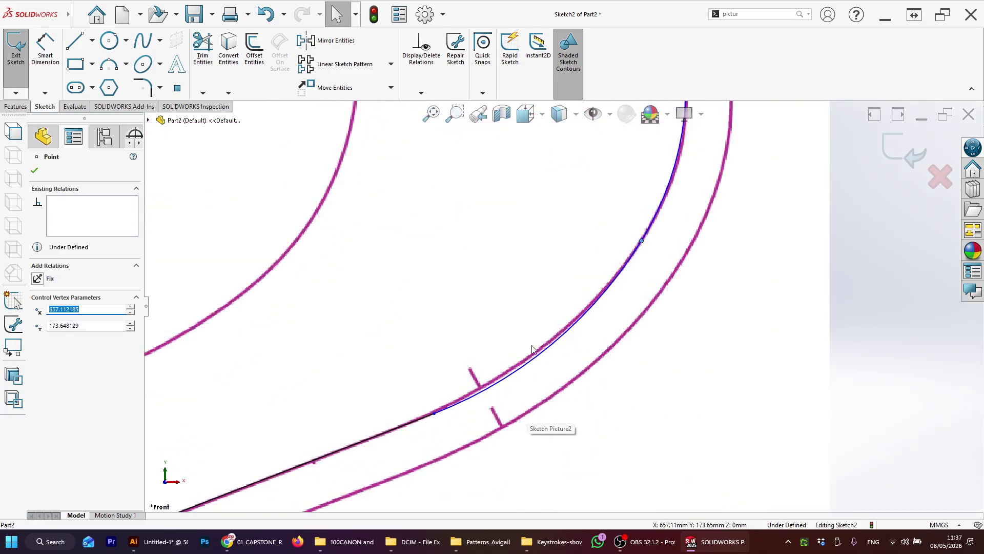
Move the junction of the fixed straight line and lower-cap arc down along the print to about X 605.0, Y 132.9 mm.
{"action": "scroll", "coordinate": [587, 241], "scroll_direction": "up", "scroll_amount": 3}
{"action": "scroll", "coordinate": [596, 311], "scroll_direction": "down", "scroll_amount": 2}
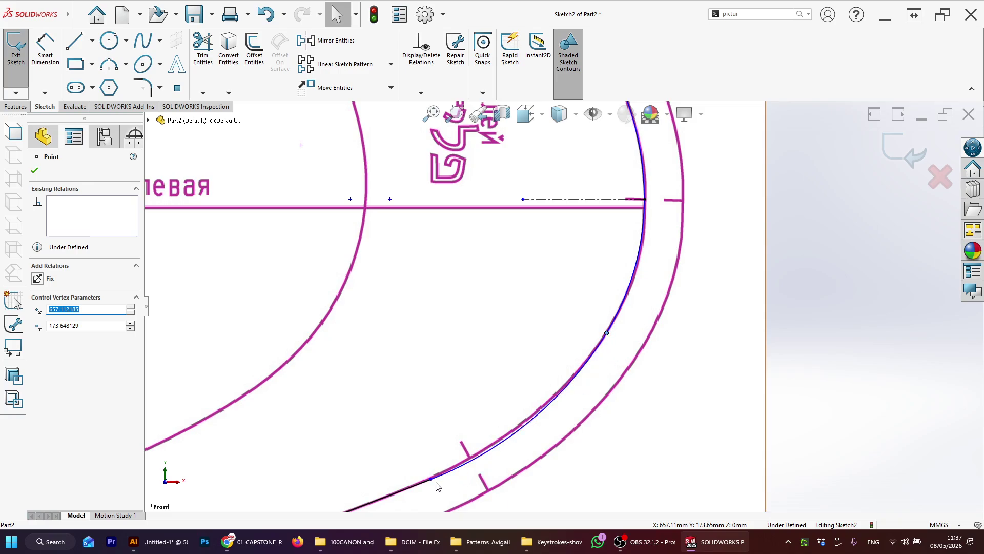
{"action": "left_click_drag", "start_coordinate": [431, 481], "coordinate": [408, 490]}
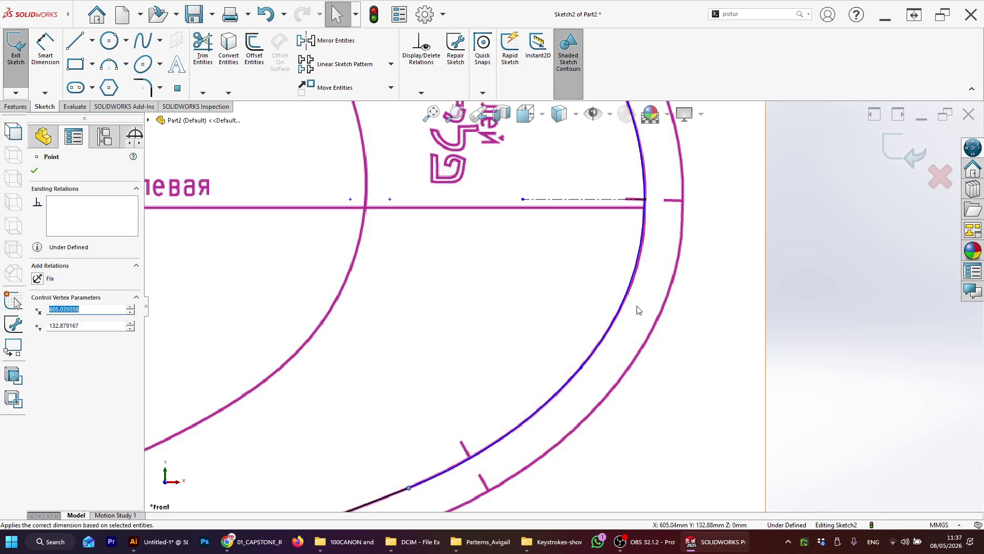
Move the junction between the two lower-cap arcs up along the print to about X 663.0, Y 185.1 mm.
{"action": "left_click", "coordinate": [589, 359]}
{"action": "left_click_drag", "start_coordinate": [589, 359], "coordinate": [629, 290]}
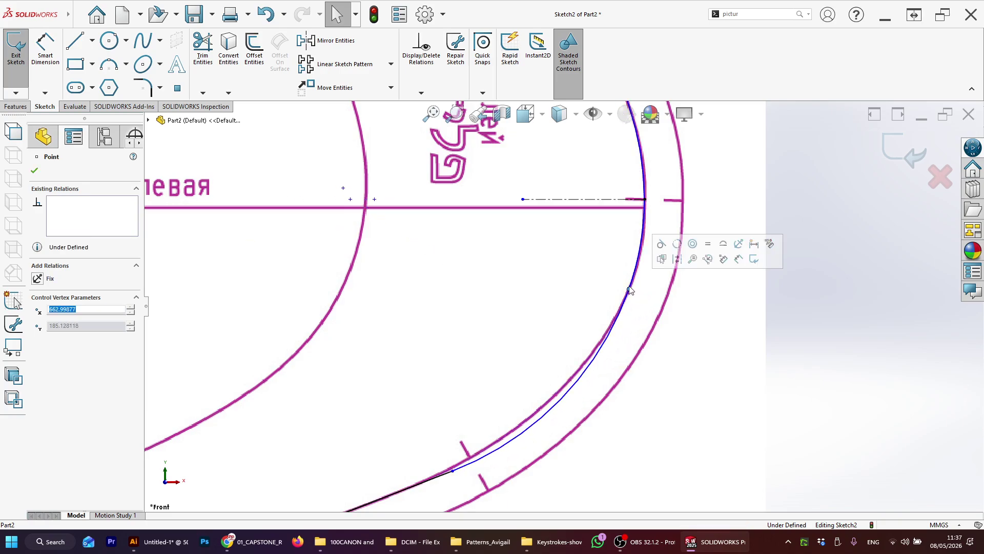
{"action": "scroll", "coordinate": [610, 291], "scroll_direction": "up", "scroll_amount": 3}
{"action": "scroll", "coordinate": [560, 340], "scroll_direction": "down", "scroll_amount": 3}
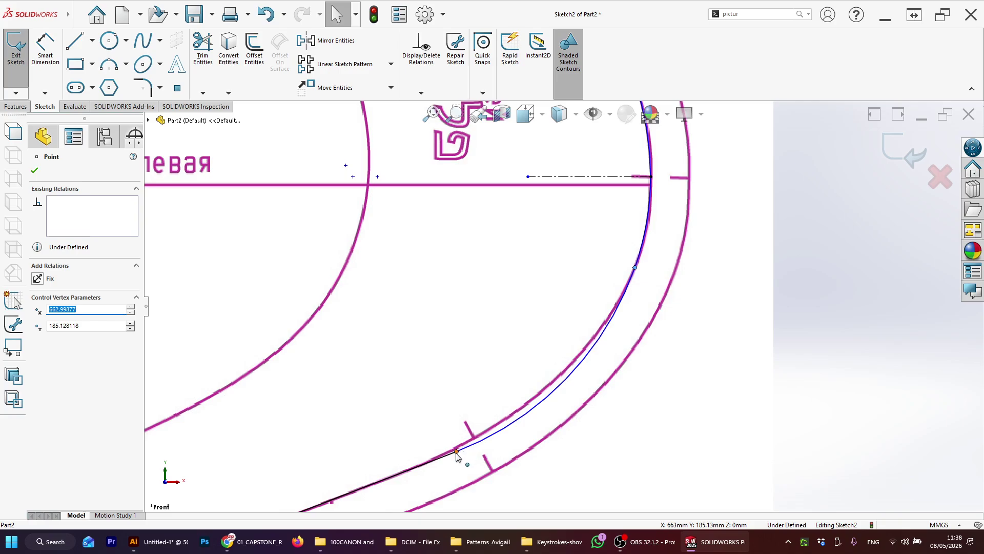
Move the junction of the fixed straight line and lower-cap arc farther down along the print to about X 593.9, Y 128.6 mm.
{"action": "left_click_drag", "start_coordinate": [457, 454], "coordinate": [363, 496]}
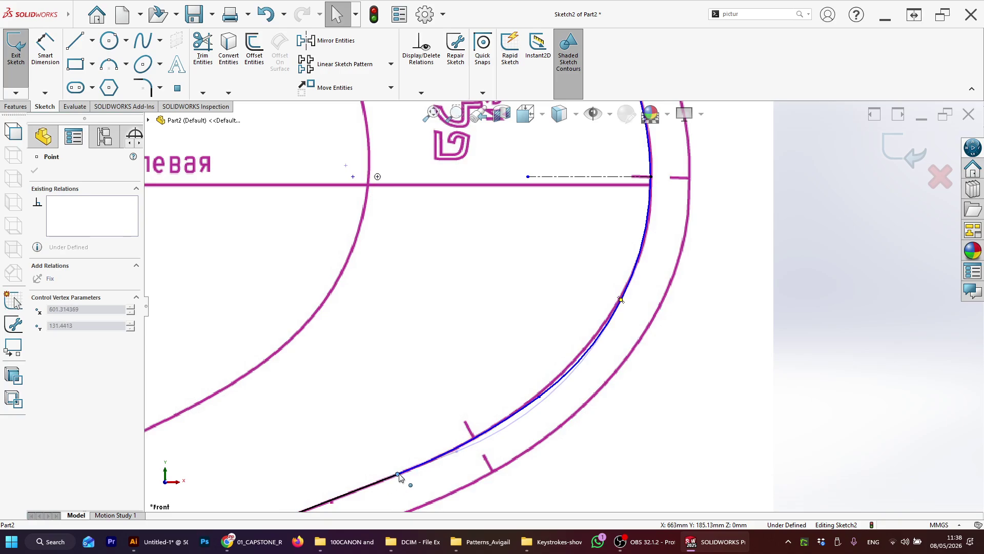
{"action": "left_click_drag", "start_coordinate": [410, 472], "coordinate": [372, 494]}
{"action": "key", "text": "Escape"}
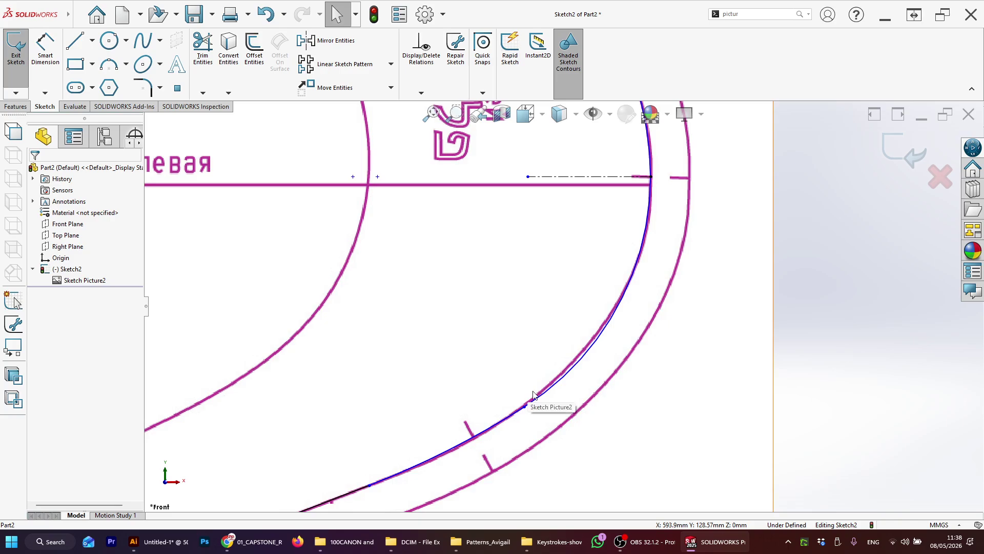
Replace the arc below the centerline's end with two three-point arcs that meet on the printed curve at about X 655.6, Y 171.4 mm.
{"action": "left_click", "coordinate": [582, 360]}
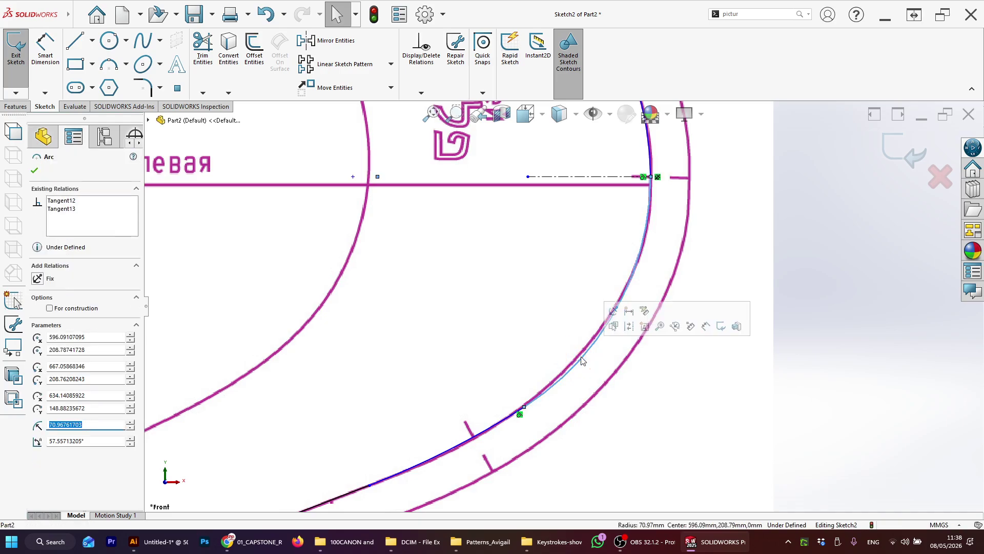
{"action": "key", "text": "Escape"}
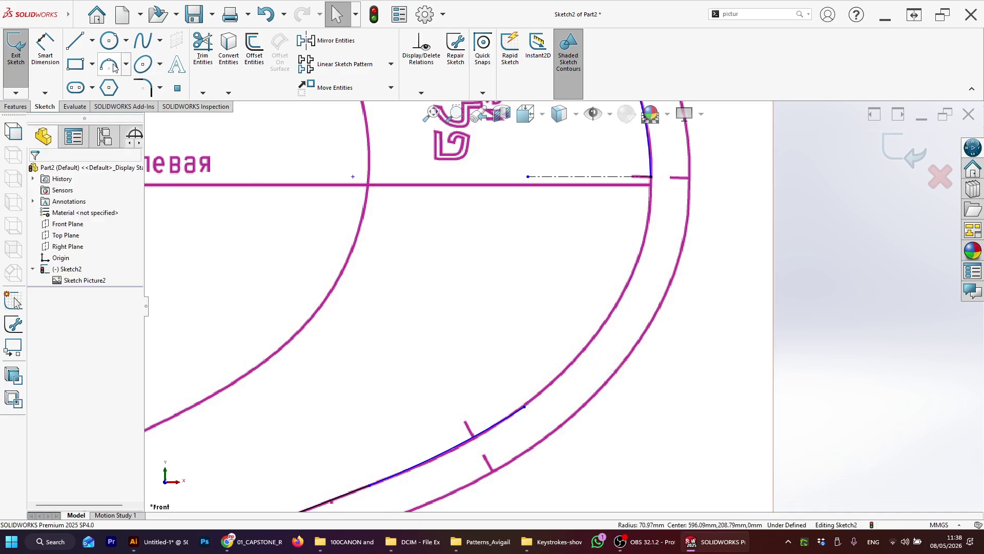
{"action": "left_click", "coordinate": [113, 68]}
{"action": "left_click", "coordinate": [651, 177]}
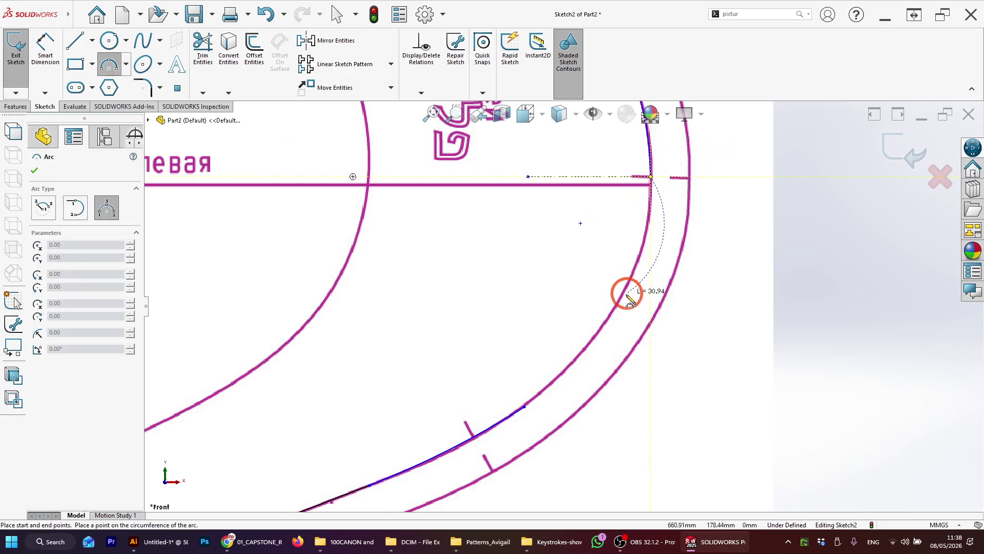
{"action": "left_click", "coordinate": [609, 319]}
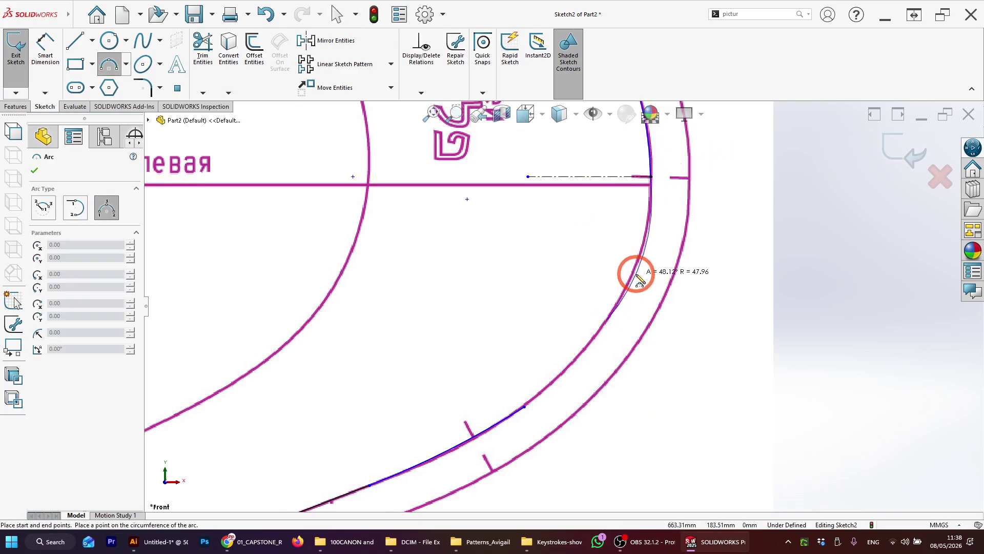
{"action": "left_click", "coordinate": [622, 309]}
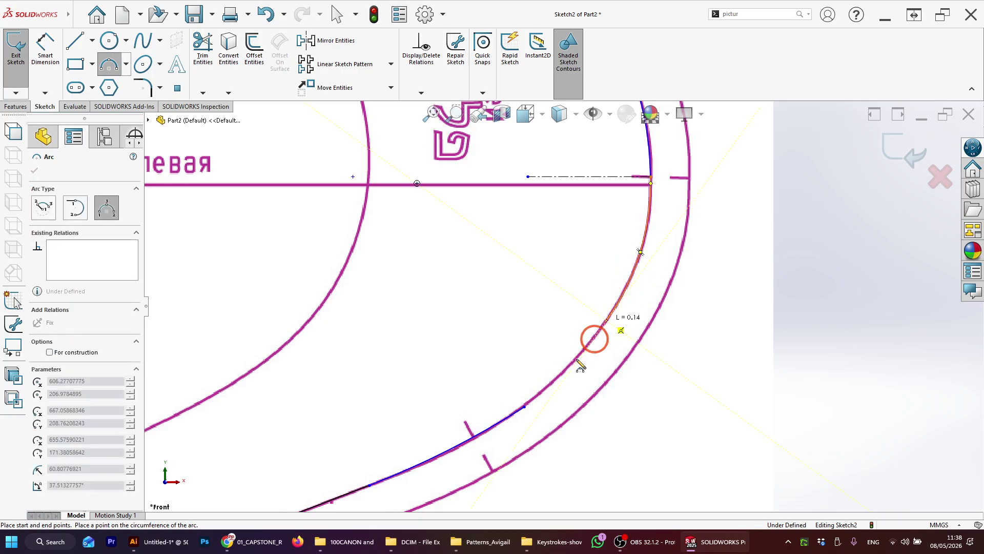
{"action": "left_click", "coordinate": [526, 405]}
{"action": "left_click", "coordinate": [557, 378]}
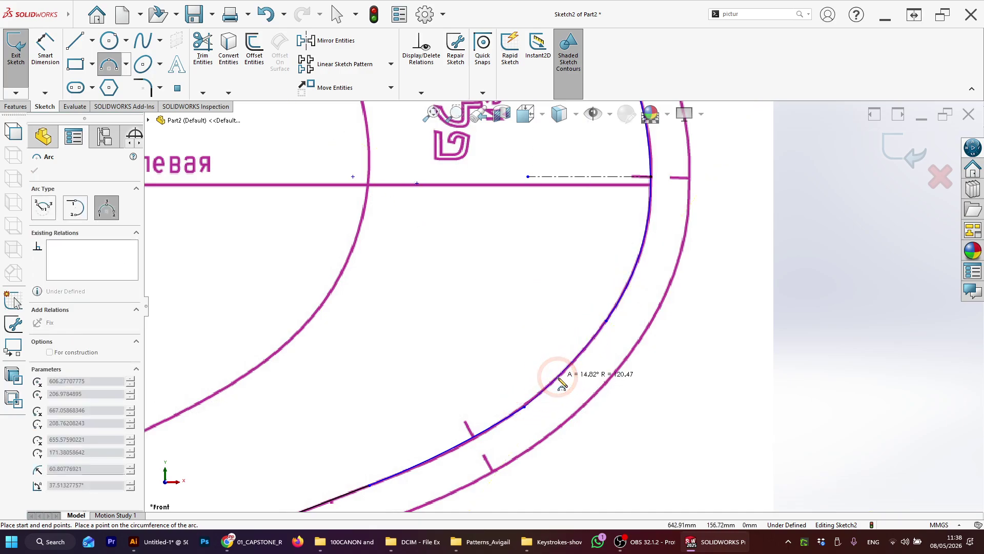
{"action": "key", "text": "Escape"}
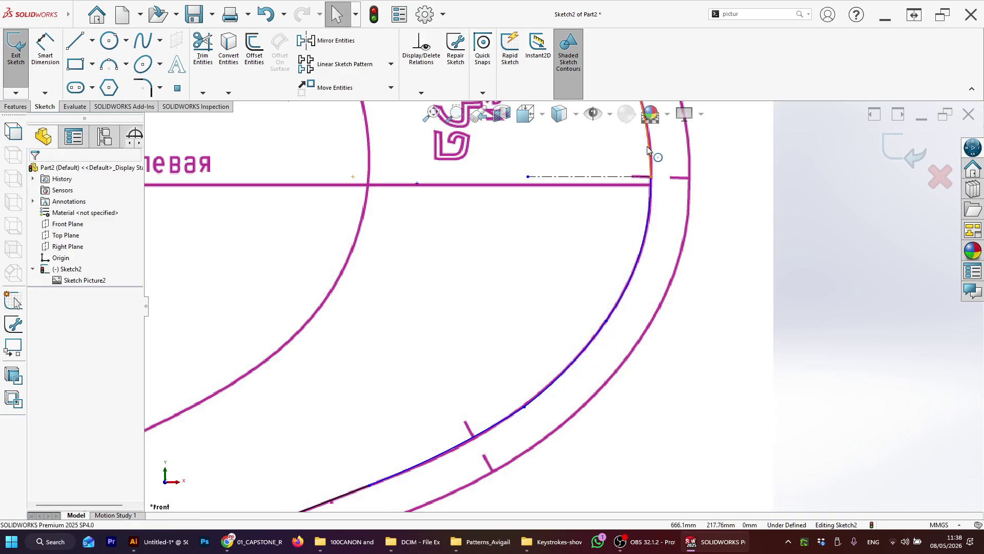
Make the first new arc tangent to the cap arc above the centerline, and move its lower end to about X 653.3, Y 167.9 mm.
{"action": "left_click", "coordinate": [651, 176]}
{"action": "left_click", "coordinate": [652, 189], "text": "ctrl"}
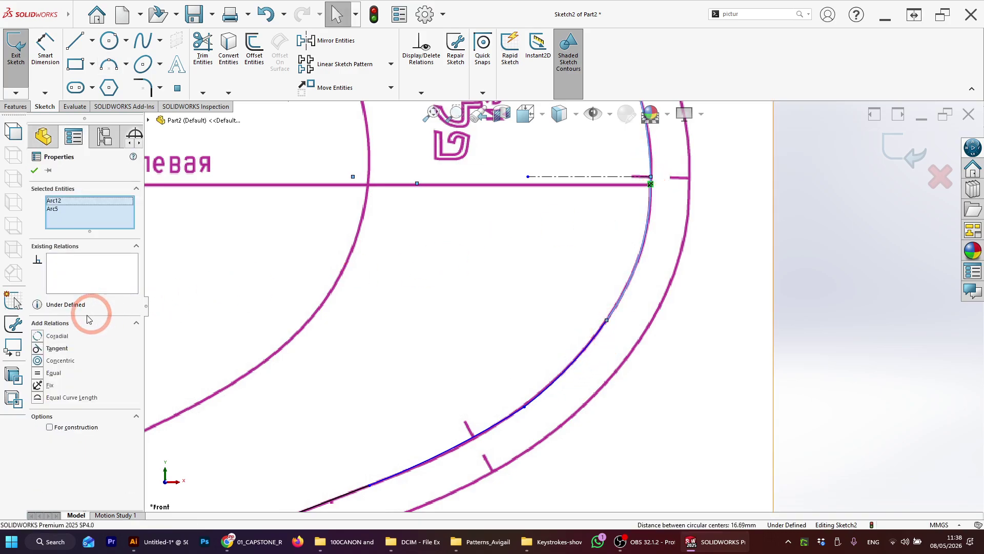
{"action": "left_click", "coordinate": [45, 351]}
{"action": "key", "text": "Escape"}
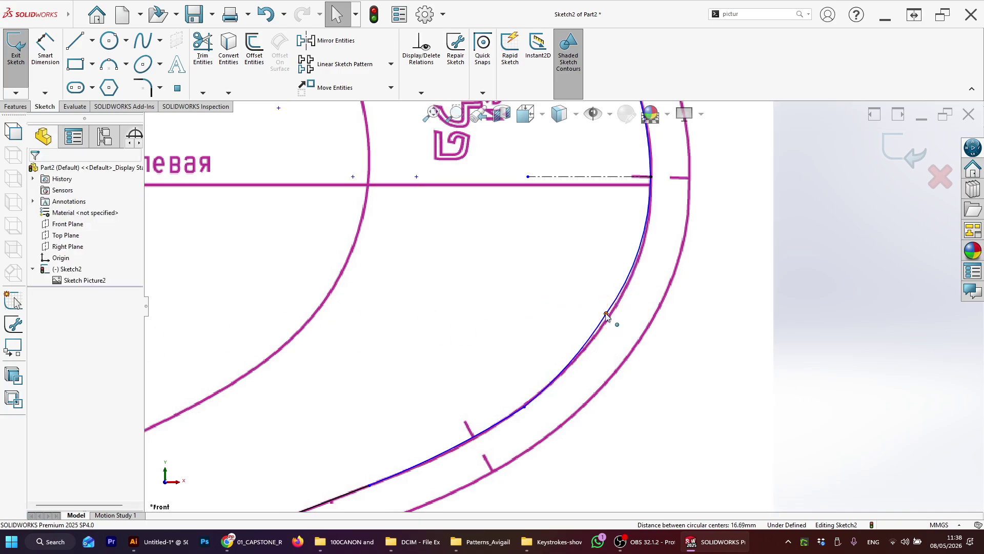
{"action": "mouse_move", "coordinate": [603, 331]}
{"action": "left_mouse_down"}
{"action": "mouse_move", "coordinate": [594, 344]}
{"action": "mouse_move", "coordinate": [598, 337]}
{"action": "left_mouse_up"}
{"action": "key", "text": "Escape"}
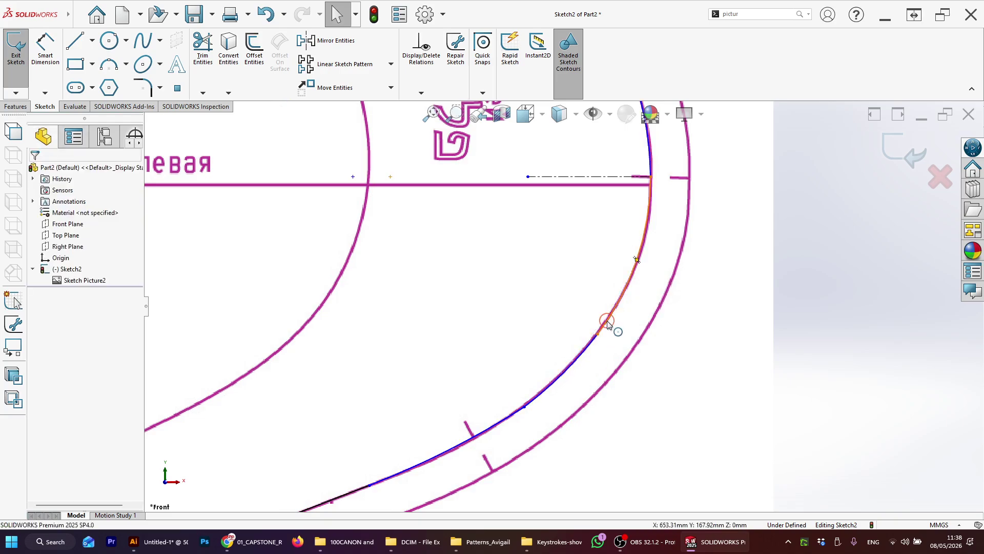
Add a Tangent relation between the two new arcs below the centerline's end.
{"action": "left_click", "coordinate": [608, 323]}
{"action": "left_click", "coordinate": [591, 356], "text": "ctrl"}
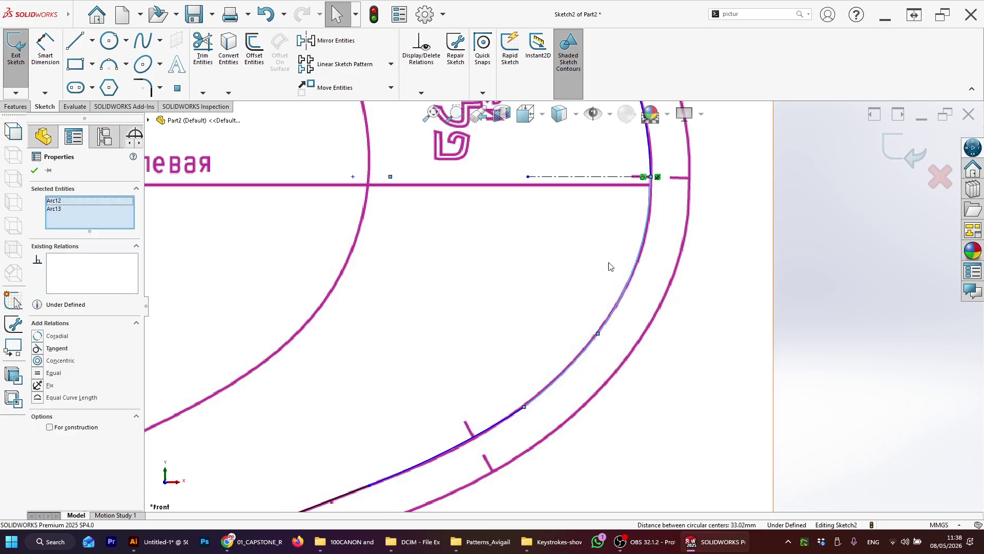
{"action": "left_click", "coordinate": [571, 328]}
{"action": "left_click", "coordinate": [594, 341]}
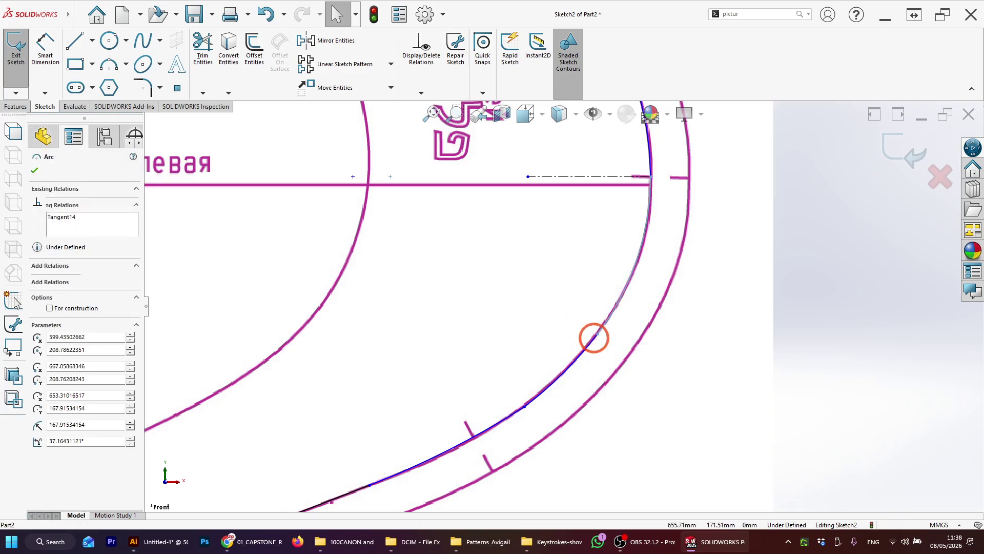
{"action": "left_click", "coordinate": [588, 352], "text": "ctrl"}
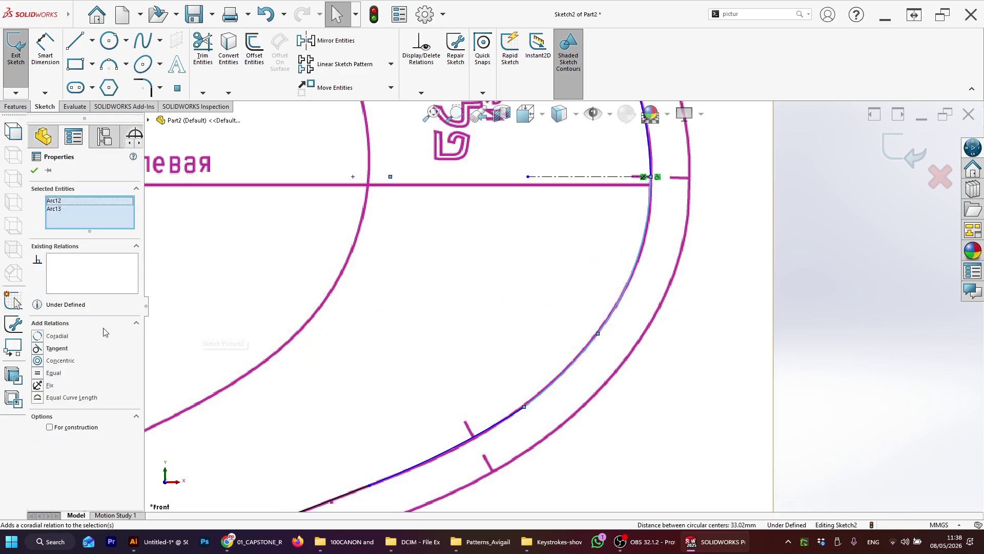
{"action": "left_click", "coordinate": [38, 349]}
{"action": "left_click", "coordinate": [582, 411]}
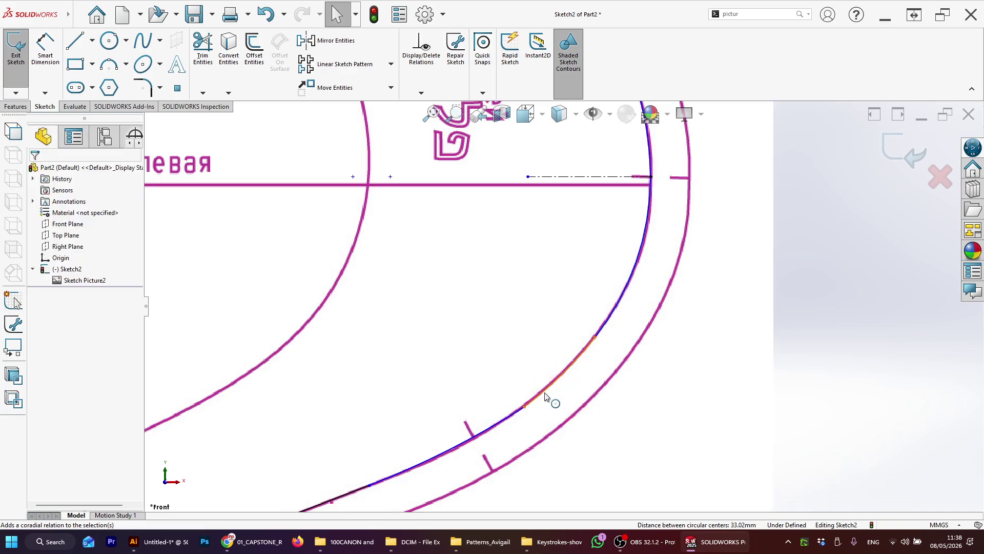
Make the second new arc tangent to the lowest cap arc, and move their junction along the print to about X 624.7, Y 142.9 mm.
{"action": "left_click", "coordinate": [522, 418]}
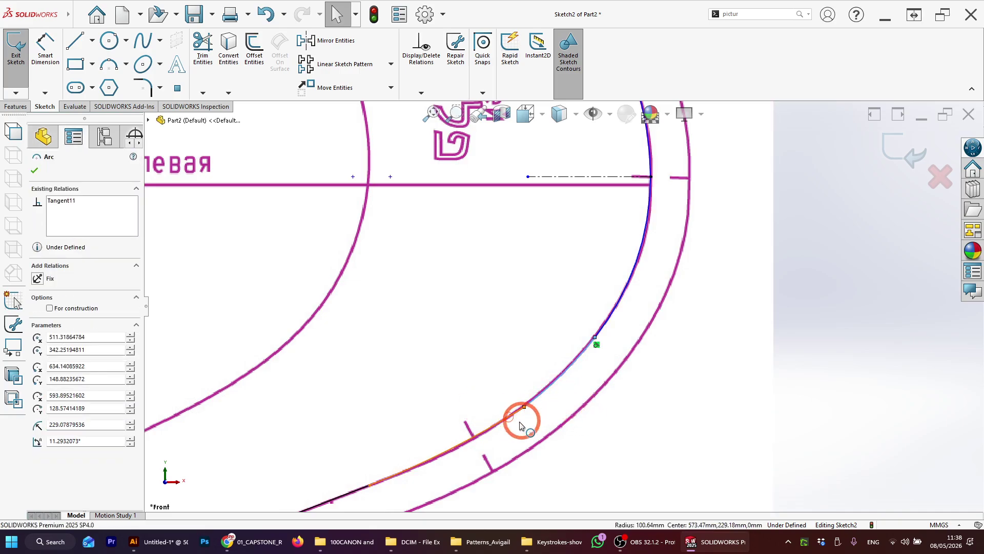
{"action": "left_click", "coordinate": [509, 420], "text": "ctrl"}
{"action": "left_click", "coordinate": [42, 350]}
{"action": "left_click", "coordinate": [146, 367]}
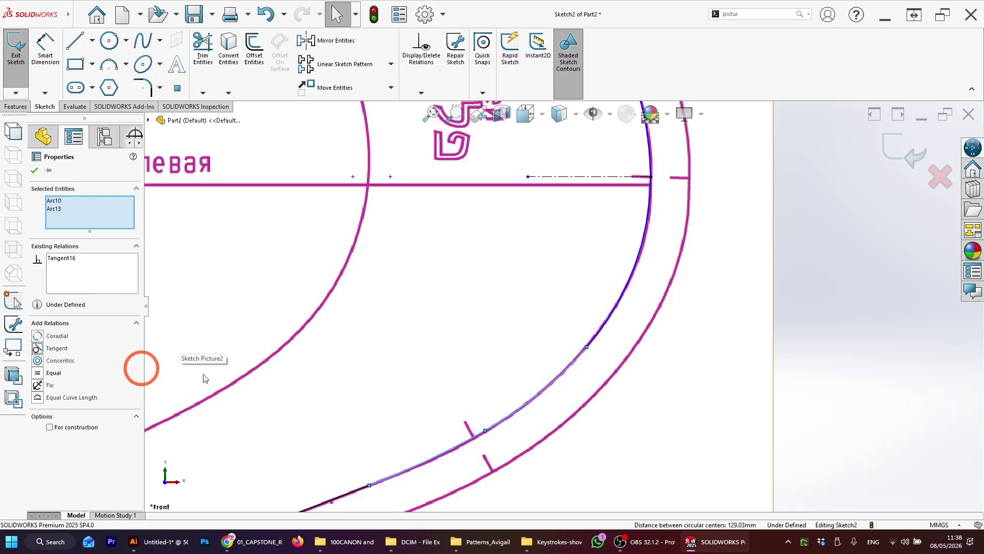
{"action": "left_click", "coordinate": [455, 396]}
{"action": "left_click_drag", "start_coordinate": [485, 431], "coordinate": [488, 430]}
{"action": "left_click", "coordinate": [436, 401]}
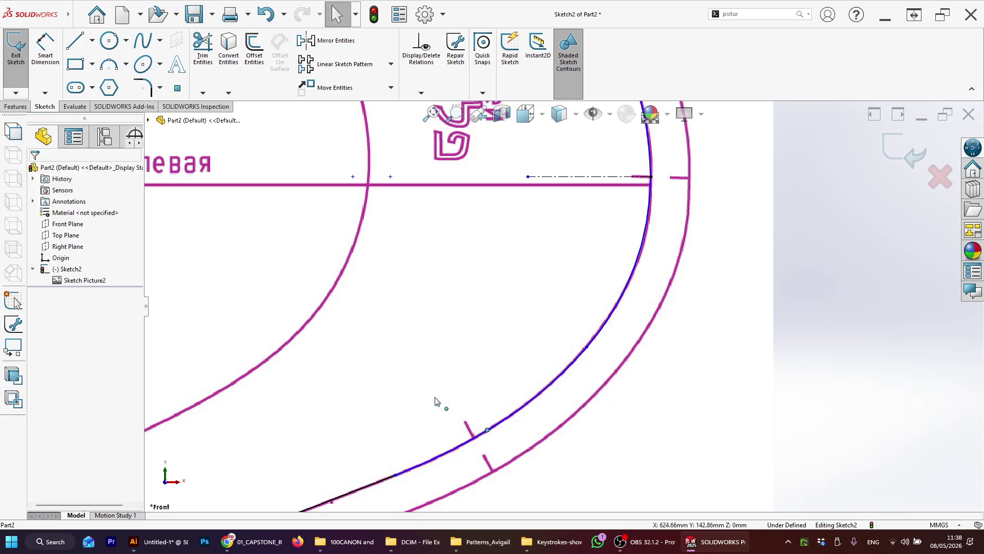
{"action": "scroll", "coordinate": [589, 375], "scroll_direction": "up", "scroll_amount": 9}
{"action": "scroll", "coordinate": [557, 336], "scroll_direction": "down", "scroll_amount": 4}
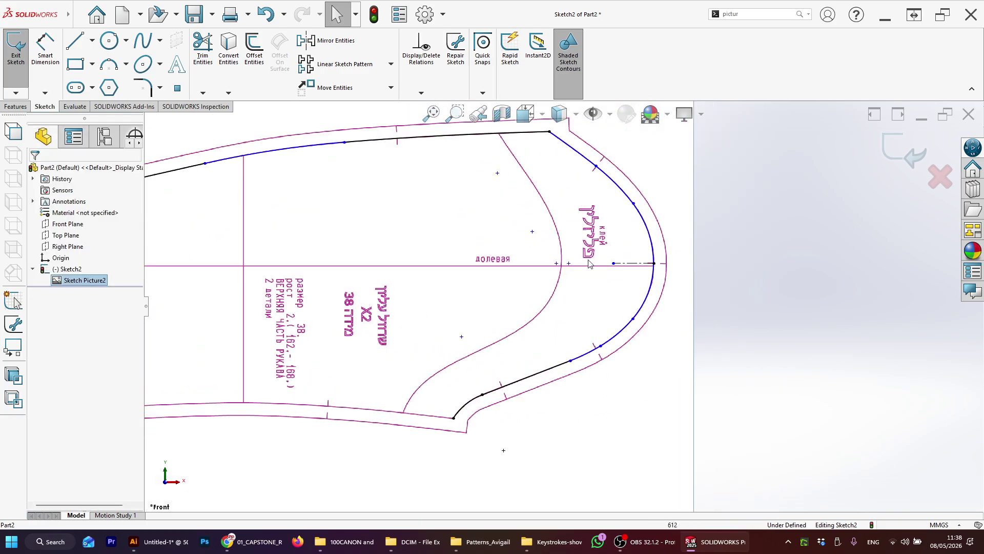
{"action": "scroll", "coordinate": [498, 405], "scroll_direction": "up", "scroll_amount": 3}
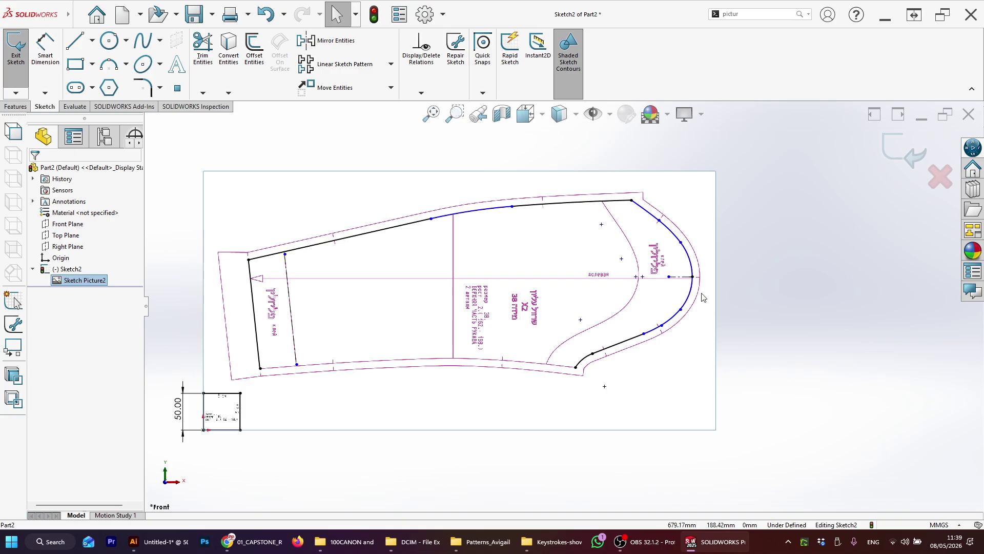
{"action": "scroll", "coordinate": [656, 246], "scroll_direction": "down", "scroll_amount": 2}
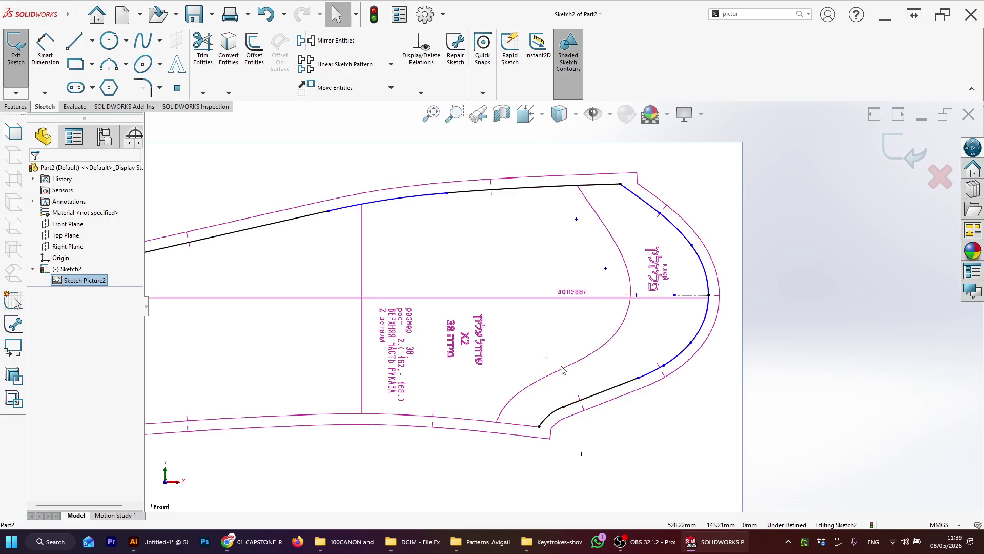
Trace the sleeve's lower seam from the cuff corner to just past the first notch with a three-point arc about 130 mm long.
{"action": "scroll", "coordinate": [561, 393], "scroll_direction": "up", "scroll_amount": 4}
{"action": "scroll", "coordinate": [450, 357], "scroll_direction": "down", "scroll_amount": 2}
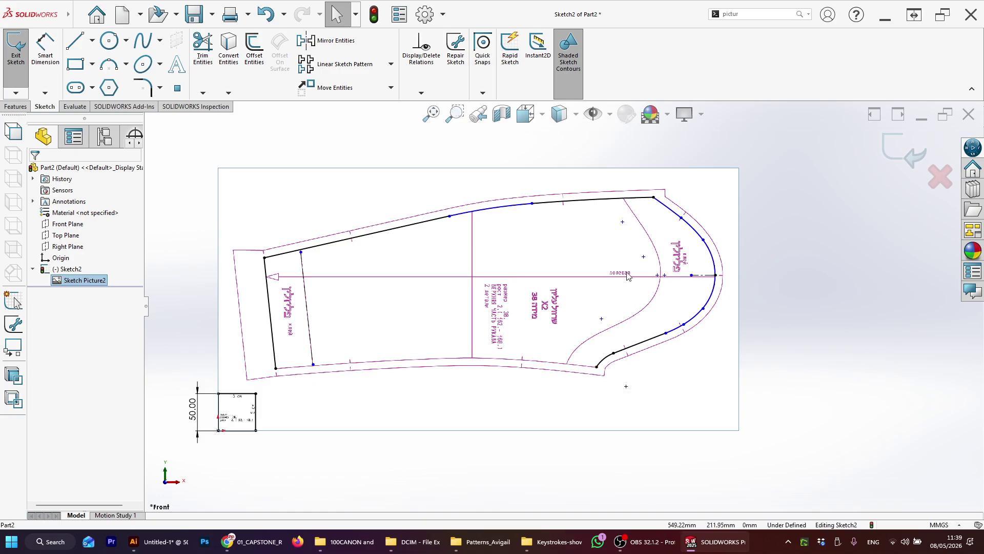
{"action": "scroll", "coordinate": [627, 277], "scroll_direction": "down", "scroll_amount": 3}
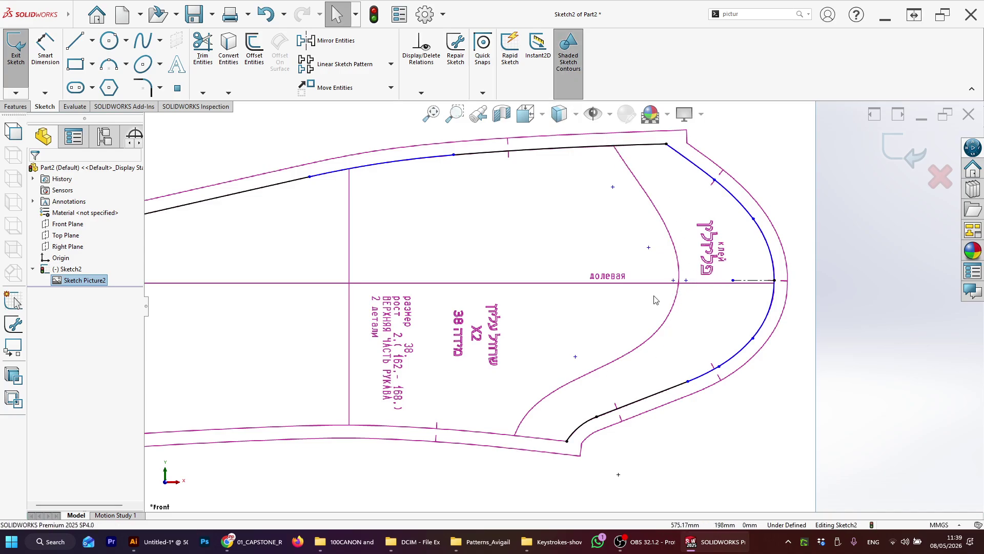
{"action": "key", "text": "f"}
{"action": "scroll", "coordinate": [256, 339], "scroll_direction": "down", "scroll_amount": 2}
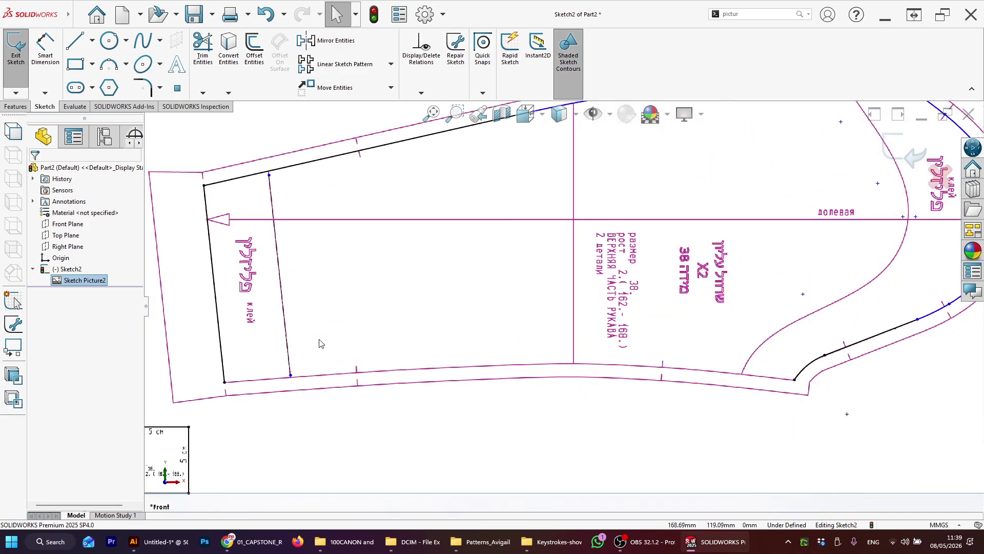
{"action": "left_click", "coordinate": [110, 65]}
{"action": "scroll", "coordinate": [230, 333], "scroll_direction": "down", "scroll_amount": 2}
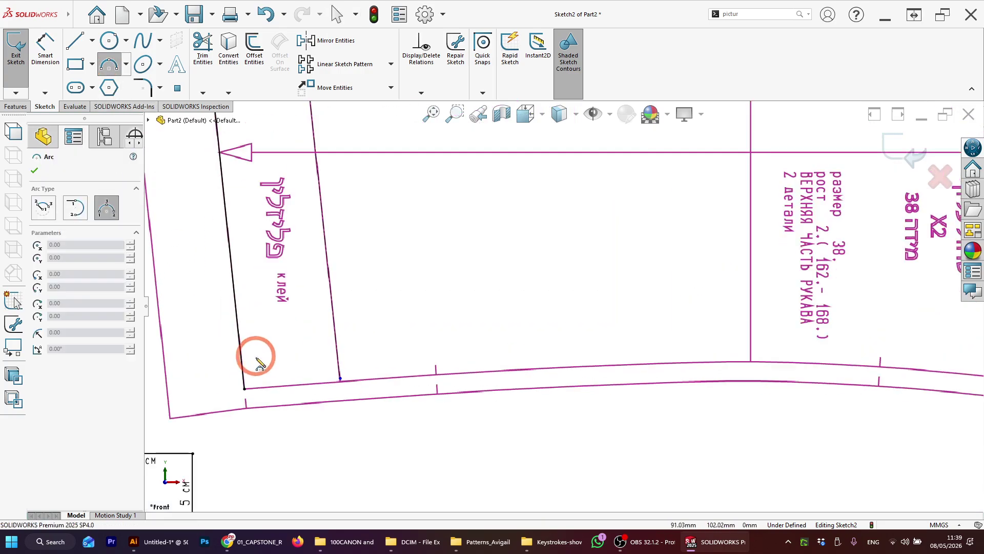
{"action": "left_click", "coordinate": [245, 388]}
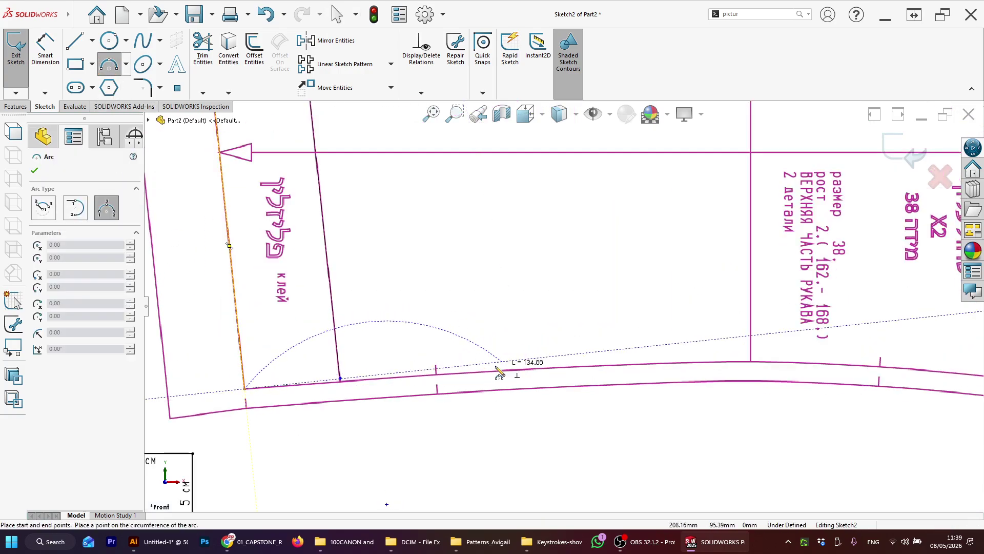
{"action": "left_click", "coordinate": [495, 370]}
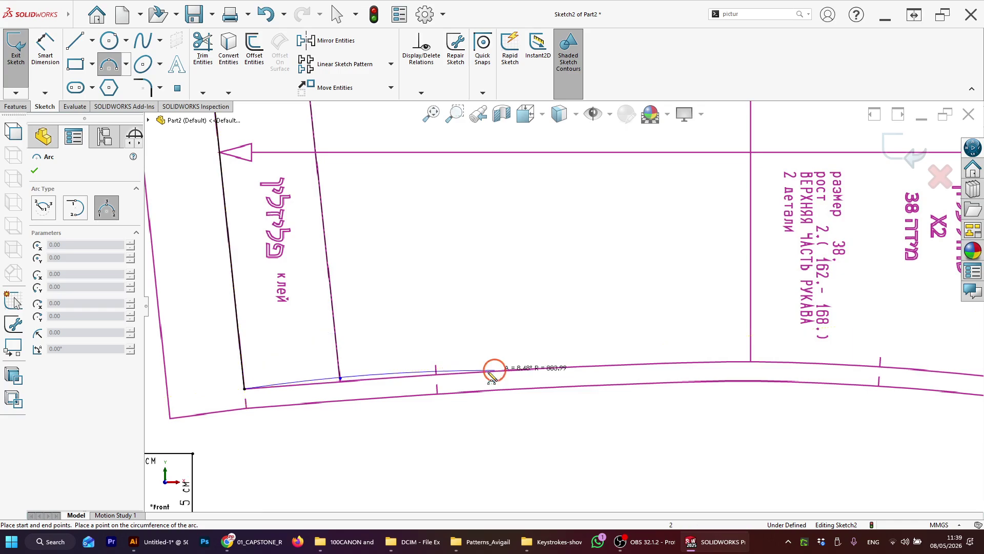
{"action": "left_click", "coordinate": [411, 377]}
{"action": "scroll", "coordinate": [530, 372], "scroll_direction": "down", "scroll_amount": 4}
{"action": "key", "text": "Escape"}
{"action": "scroll", "coordinate": [718, 311], "scroll_direction": "up", "scroll_amount": 2}
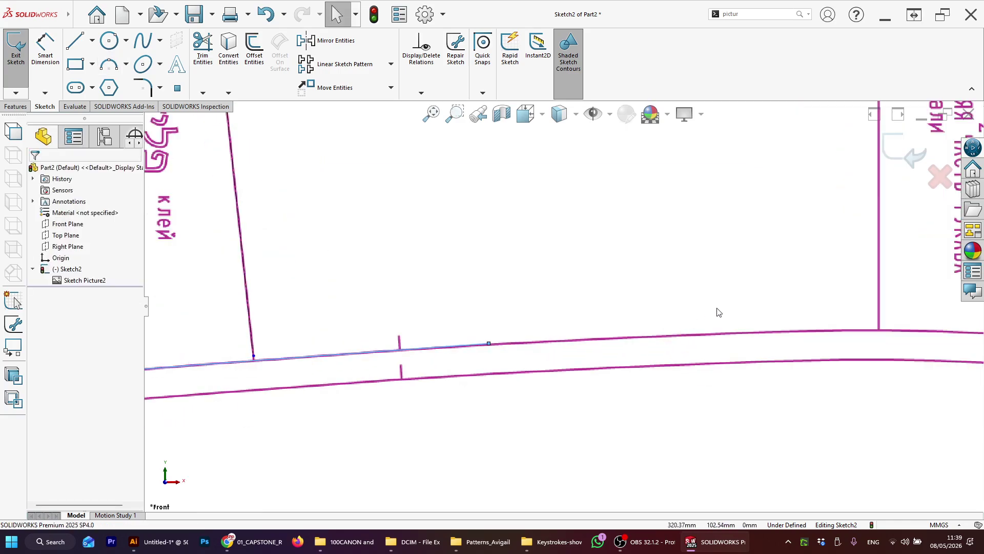
Continue the lower seam with a three-point arc from the first arc's end to the vertical reference line, radius about 6834 mm.
{"action": "scroll", "coordinate": [459, 292], "scroll_direction": "up", "scroll_amount": 1}
{"action": "left_click", "coordinate": [108, 64]}
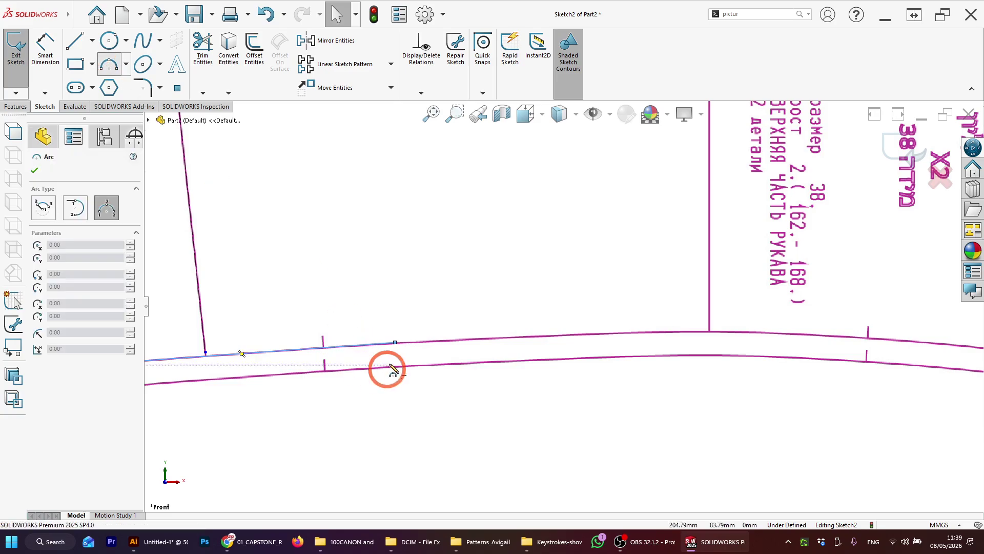
{"action": "left_click_drag", "start_coordinate": [395, 342], "coordinate": [709, 332]}
{"action": "left_click", "coordinate": [568, 336]}
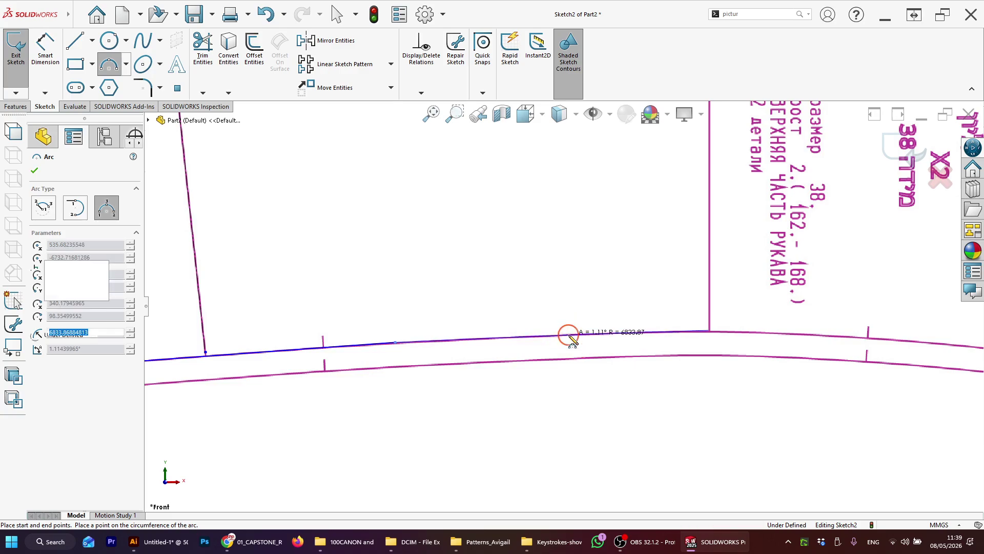
{"action": "scroll", "coordinate": [667, 328], "scroll_direction": "up", "scroll_amount": 3}
{"action": "scroll", "coordinate": [758, 318], "scroll_direction": "down", "scroll_amount": 3}
{"action": "key", "text": "Escape"}
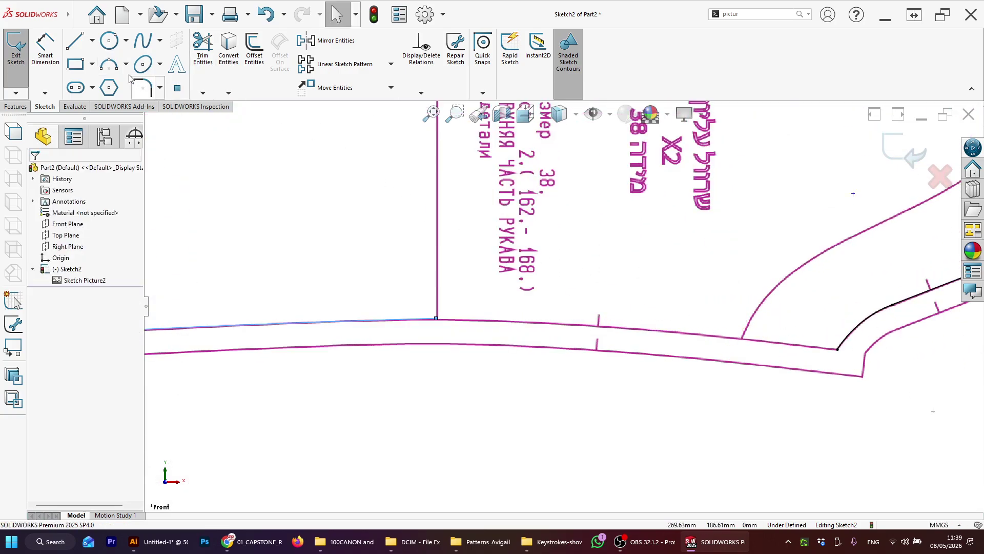
Add a three-point arc along the lower seam from the vertical reference line to the underarm corner, radius about 1926 mm.
{"action": "left_click", "coordinate": [109, 64]}
{"action": "left_click_drag", "start_coordinate": [437, 319], "coordinate": [839, 350]}
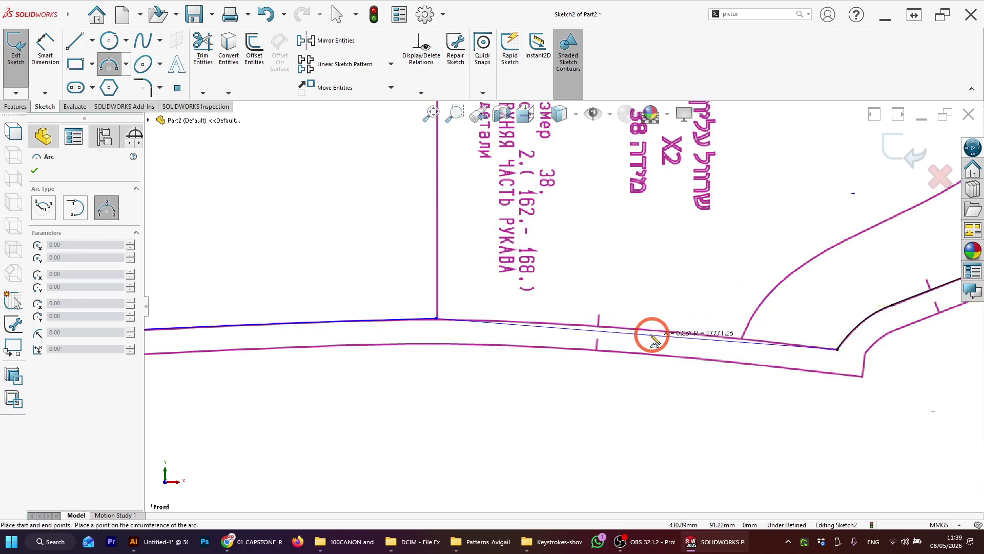
{"action": "left_click", "coordinate": [650, 333]}
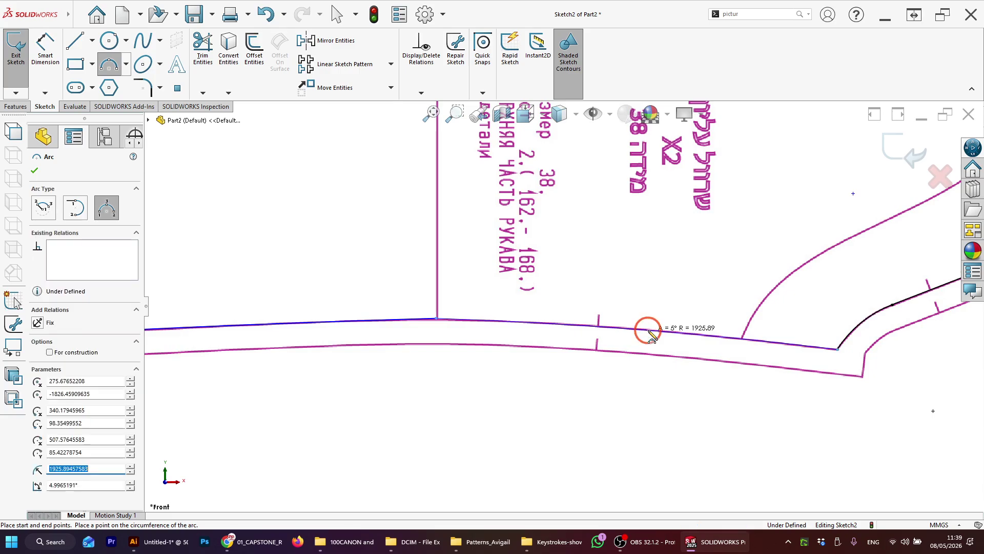
{"action": "key", "text": "Escape"}
{"action": "scroll", "coordinate": [568, 335], "scroll_direction": "down", "scroll_amount": 2}
{"action": "key", "text": "Escape"}
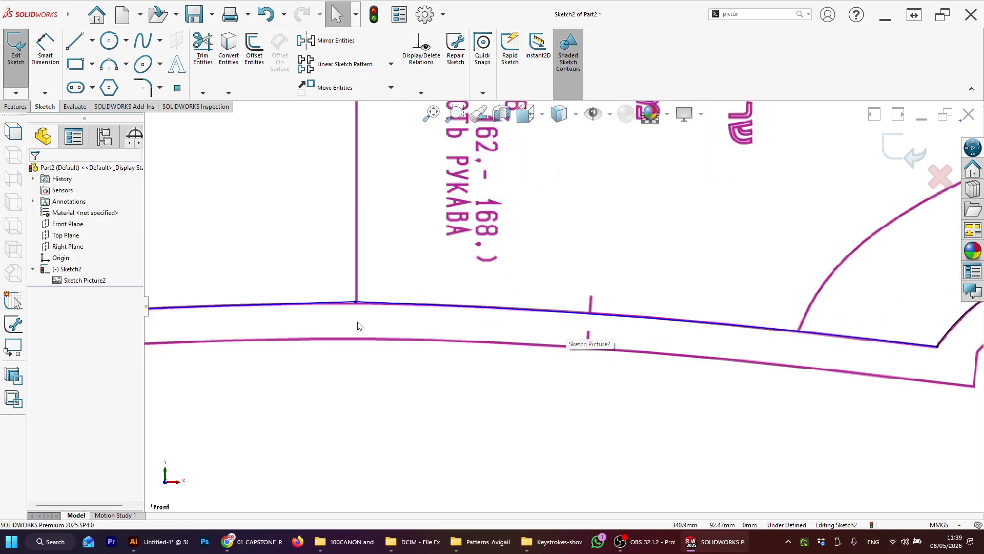
Shift the joint between the middle and underarm-side seam arcs along the seam toward the underarm, and fix the underarm-side arc.
{"action": "left_click_drag", "start_coordinate": [357, 303], "coordinate": [423, 306]}
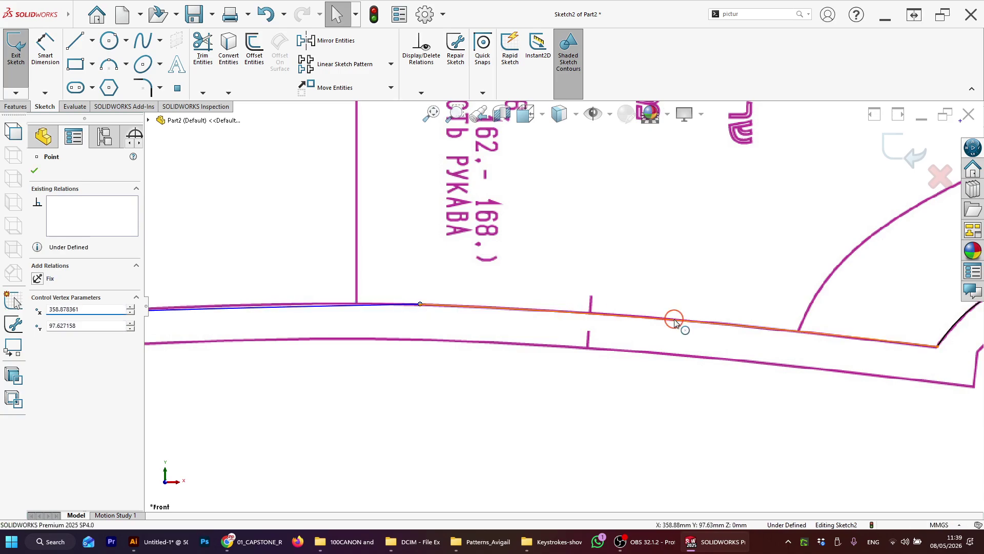
{"action": "left_click", "coordinate": [647, 316]}
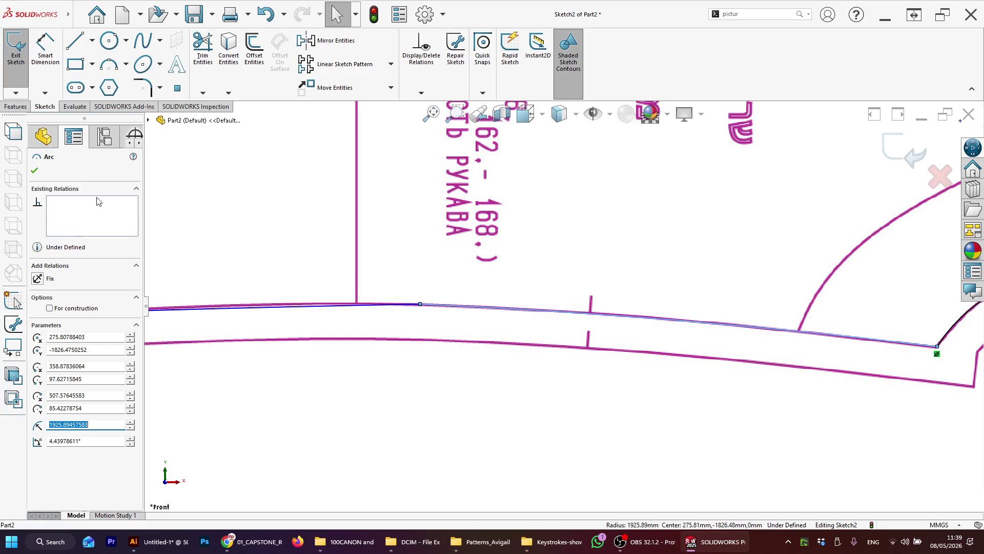
{"action": "left_click", "coordinate": [45, 280]}
{"action": "left_click", "coordinate": [358, 318]}
{"action": "scroll", "coordinate": [405, 308], "scroll_direction": "up", "scroll_amount": 5}
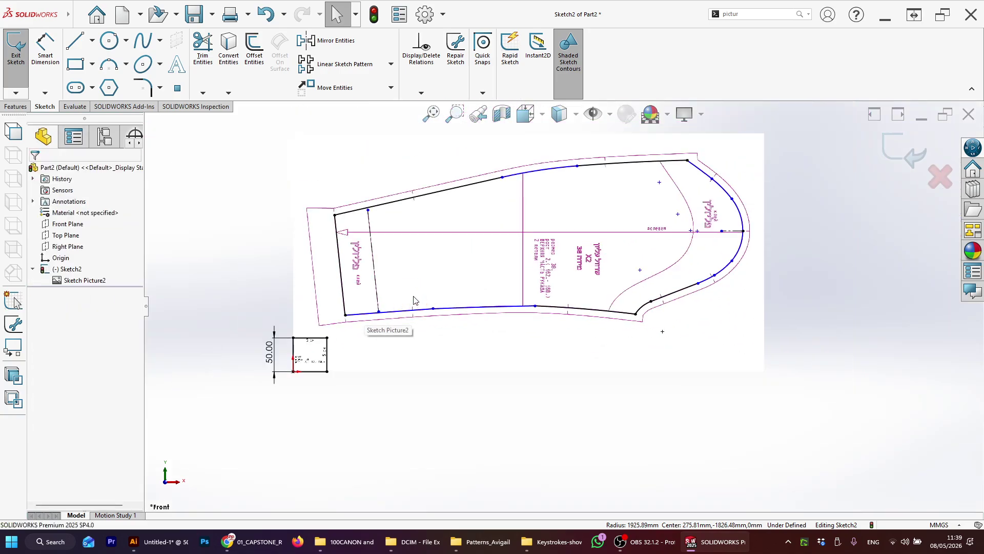
Apply a Fix relation to the cuff-side arc of the lower seam.
{"action": "scroll", "coordinate": [391, 343], "scroll_direction": "down", "scroll_amount": 5}
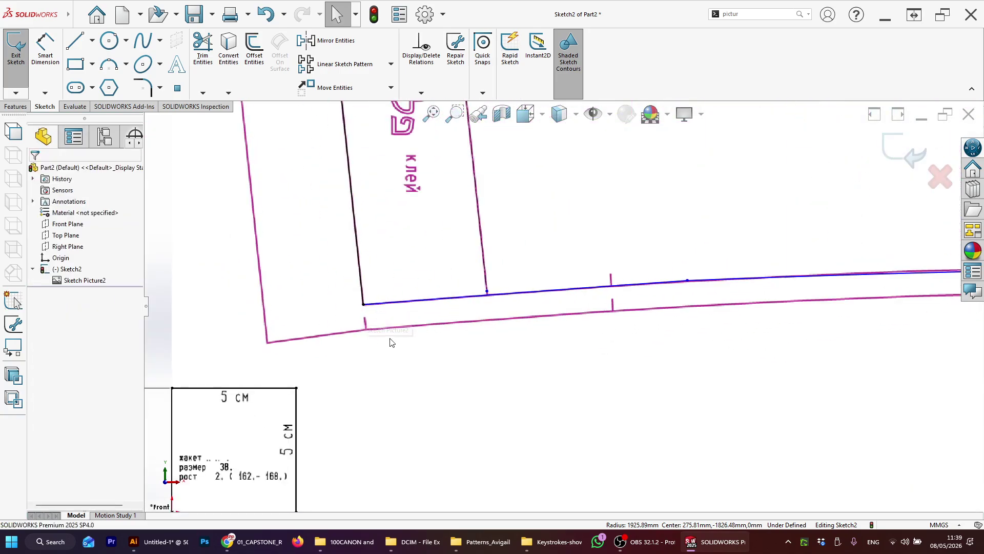
{"action": "left_click", "coordinate": [559, 293]}
{"action": "left_click", "coordinate": [42, 279]}
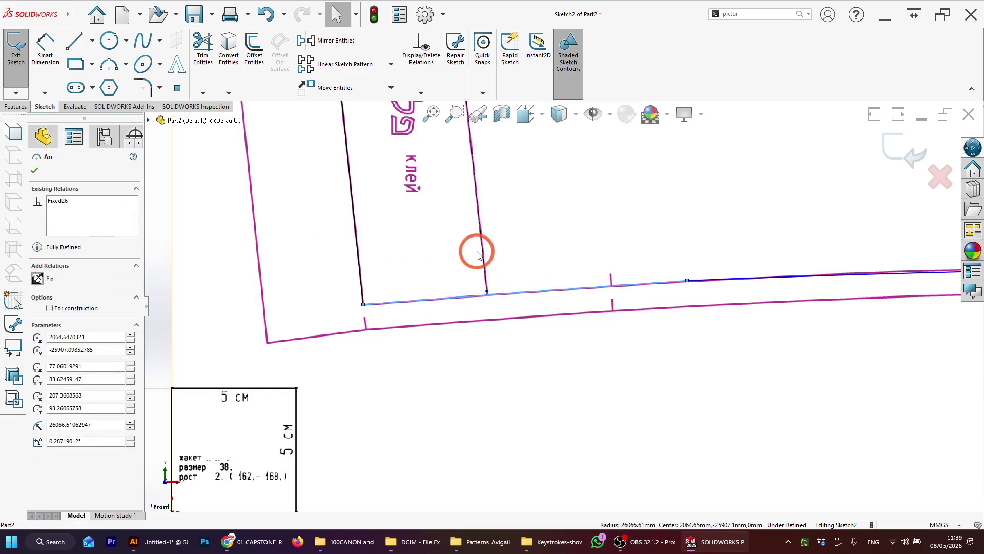
{"action": "scroll", "coordinate": [636, 269], "scroll_direction": "up", "scroll_amount": 7}
{"action": "scroll", "coordinate": [734, 286], "scroll_direction": "down", "scroll_amount": 3}
{"action": "key", "text": "Escape"}
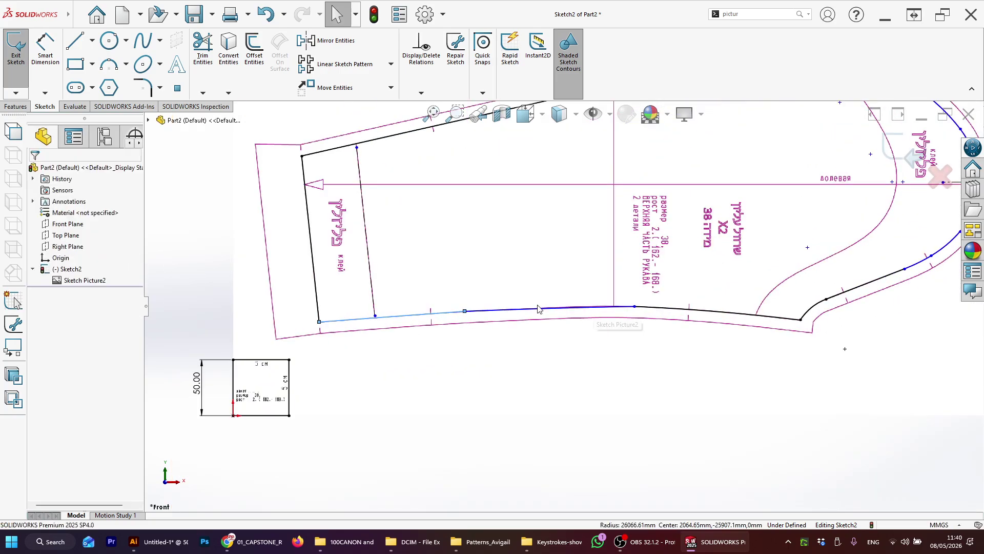
Try a Tangent relation between the cuff-side and middle arcs of the lower seam, and undo it.
{"action": "left_click", "coordinate": [459, 315]}
{"action": "left_click", "coordinate": [501, 310], "text": "ctrl"}
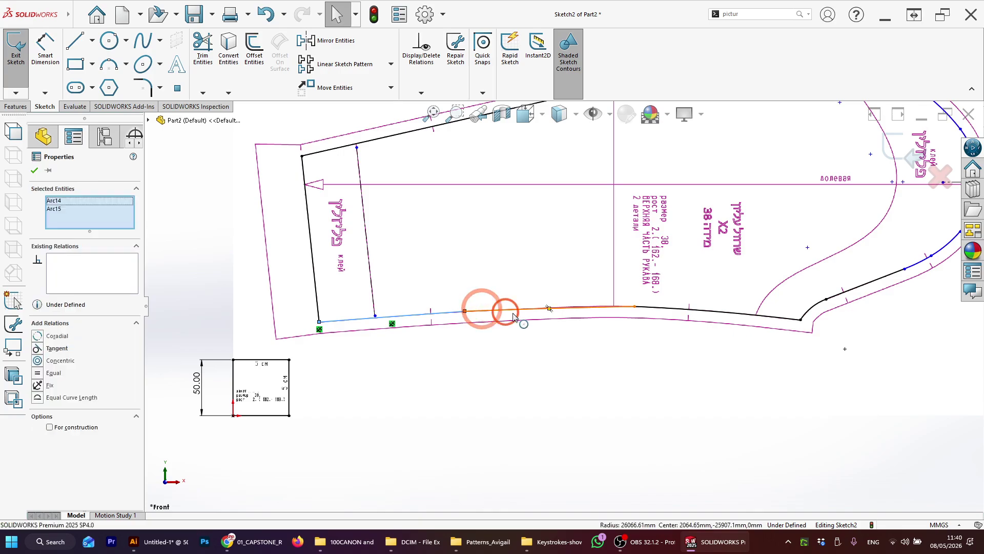
{"action": "left_click", "coordinate": [38, 348]}
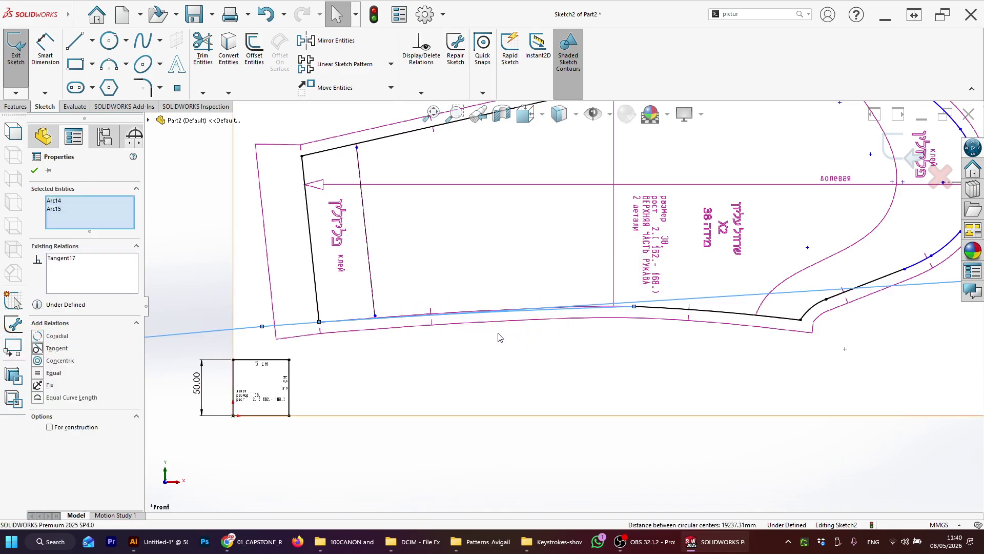
{"action": "key", "text": "ctrl+z"}
Move the cuff-side and middle arcs' joint closer to the notch, retry the Tangent relation between them, and undo that relation.
{"action": "scroll", "coordinate": [470, 317], "scroll_direction": "down", "scroll_amount": 2}
{"action": "key", "text": "Escape"}
{"action": "left_click_drag", "start_coordinate": [455, 311], "coordinate": [422, 312]}
{"action": "left_click", "coordinate": [407, 317]}
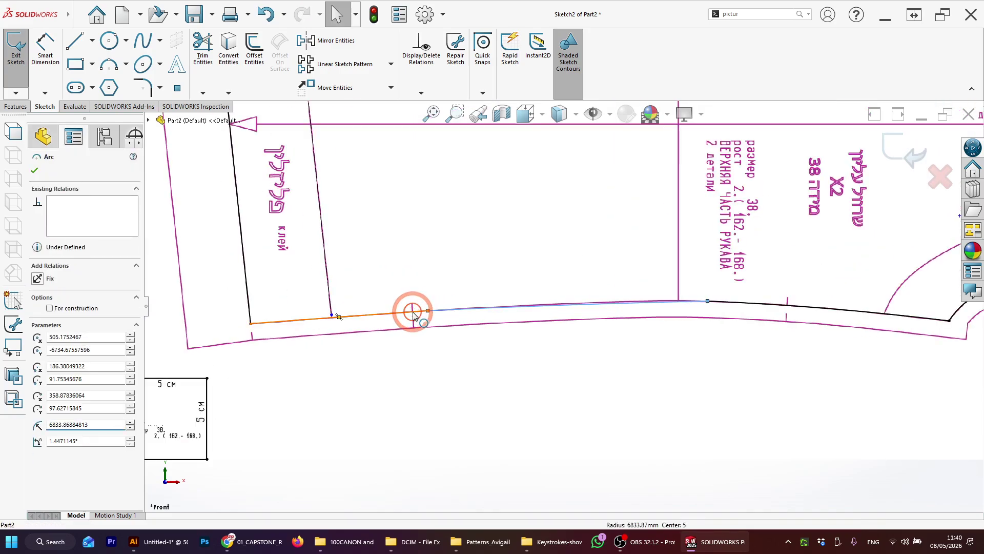
{"action": "left_click", "coordinate": [484, 307], "text": "ctrl"}
{"action": "left_click", "coordinate": [40, 349]}
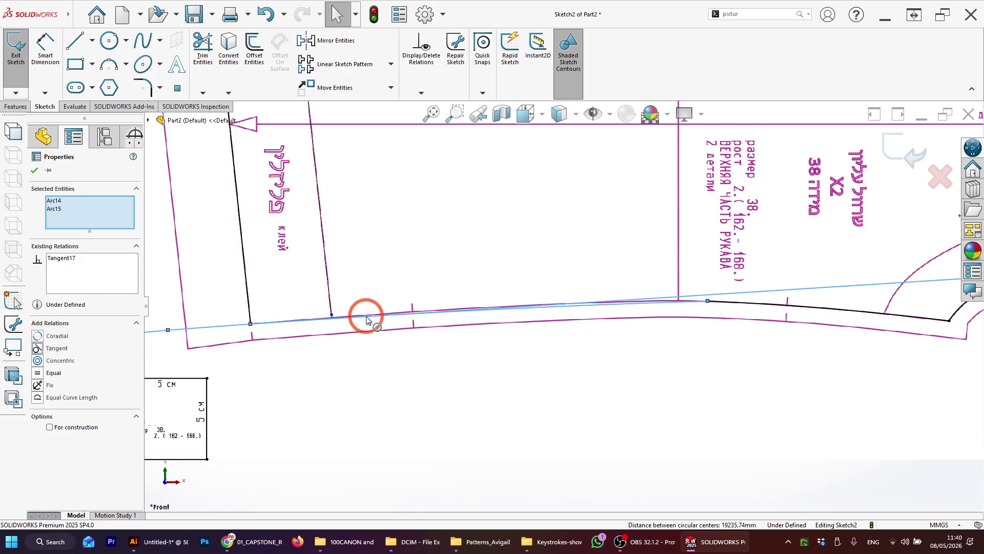
{"action": "scroll", "coordinate": [549, 323], "scroll_direction": "up", "scroll_amount": 5}
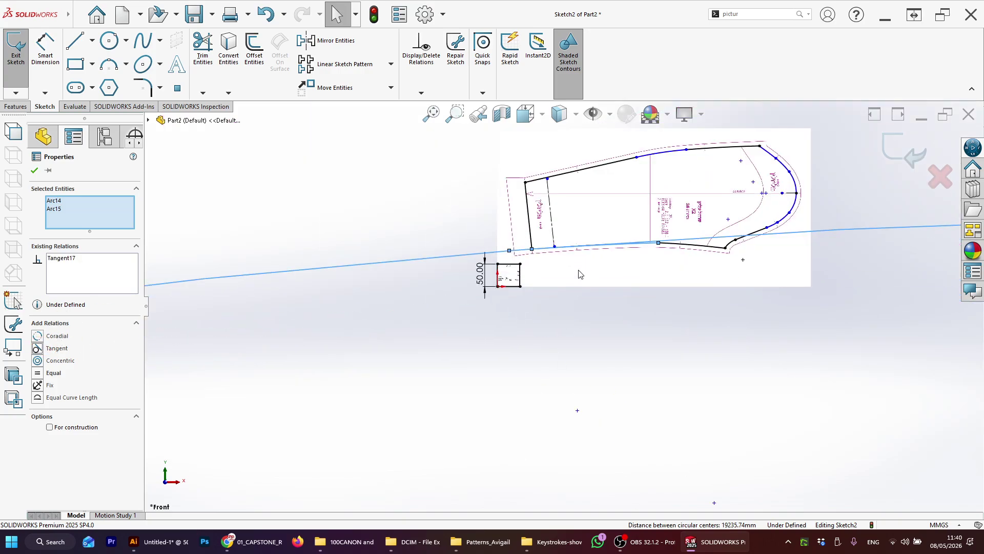
{"action": "scroll", "coordinate": [580, 277], "scroll_direction": "up", "scroll_amount": 10}
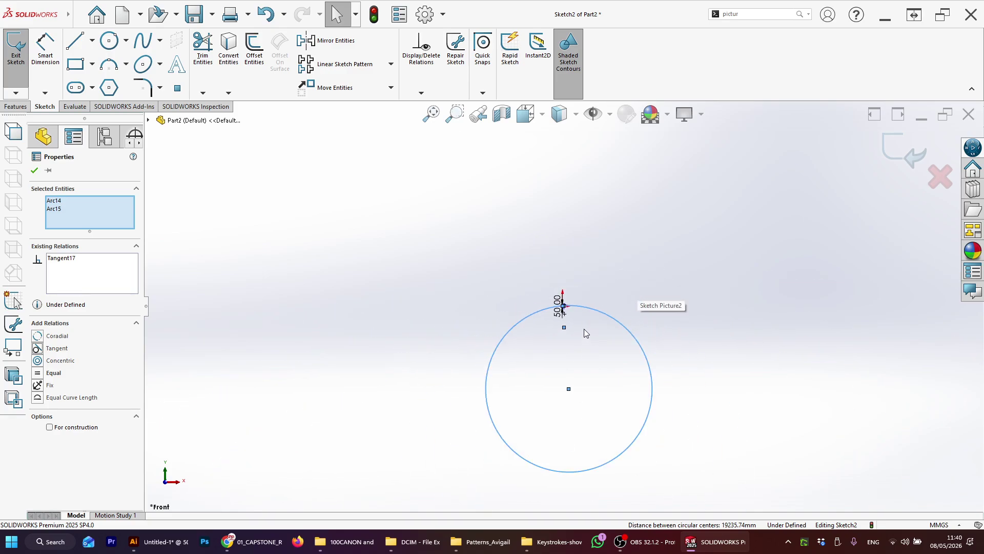
{"action": "scroll", "coordinate": [586, 333], "scroll_direction": "down", "scroll_amount": 15}
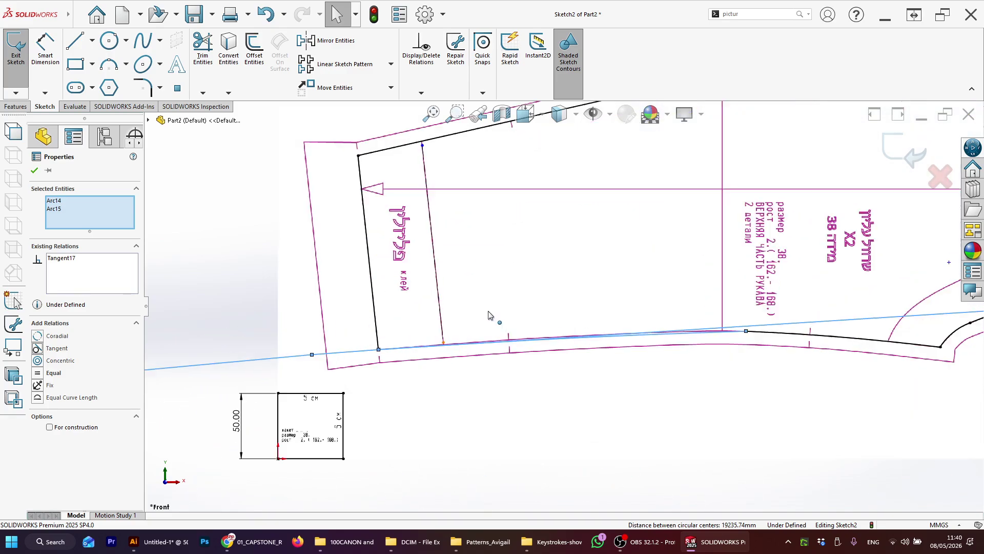
{"action": "key", "text": "ctrl+z"}
Move the joint between the middle and underarm-side seam arcs back onto the vertical reference line.
{"action": "scroll", "coordinate": [554, 314], "scroll_direction": "down", "scroll_amount": 2}
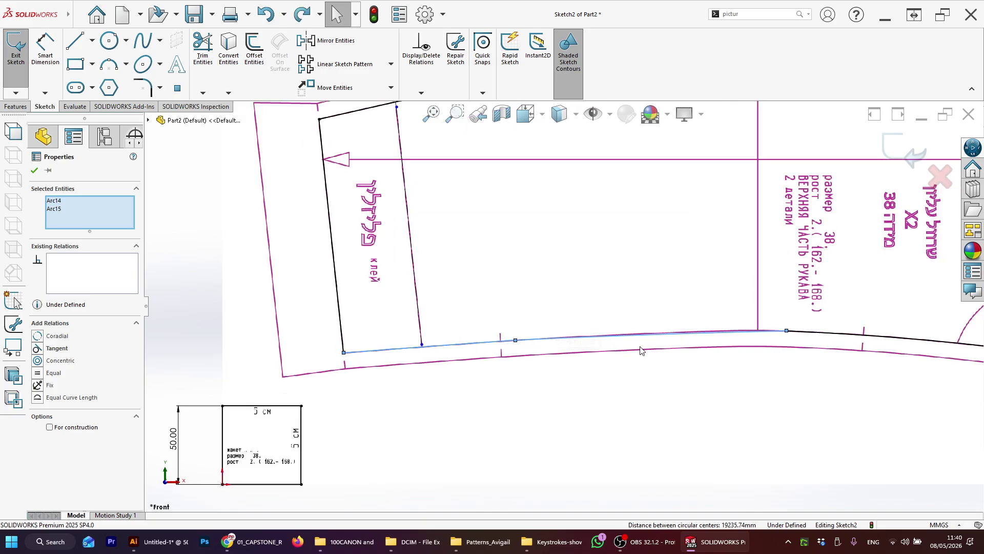
{"action": "key", "text": "Escape"}
{"action": "left_click_drag", "start_coordinate": [787, 331], "coordinate": [755, 338]}
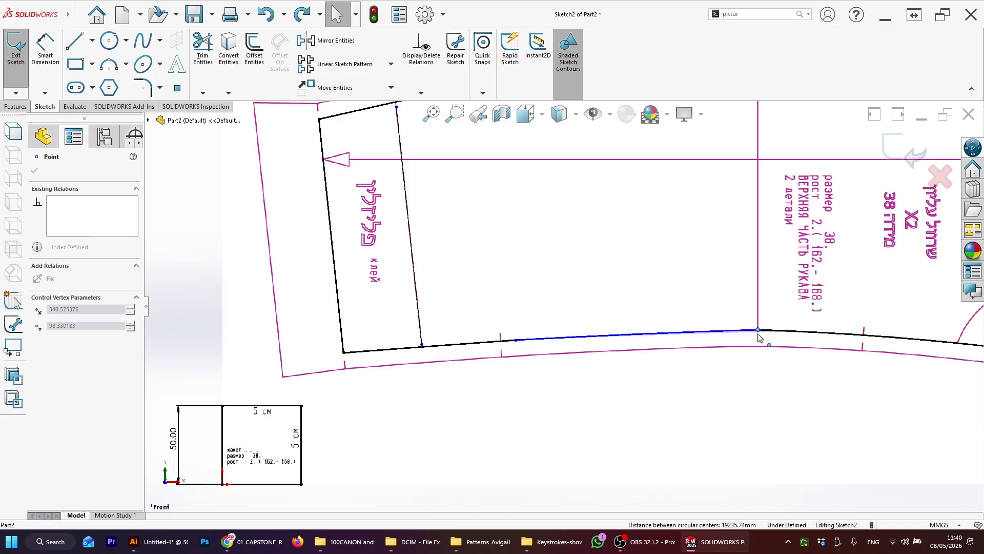
{"action": "left_click", "coordinate": [673, 377]}
Move the joint between the cuff-side and middle seam arcs onto the notch mark of the lower seam.
{"action": "scroll", "coordinate": [490, 357], "scroll_direction": "down", "scroll_amount": 4}
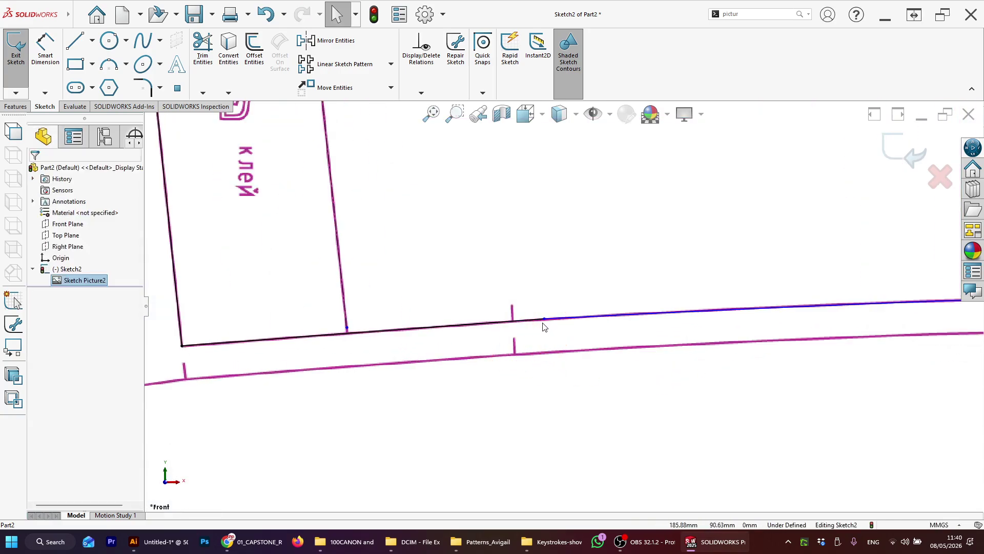
{"action": "left_click_drag", "start_coordinate": [545, 320], "coordinate": [510, 324]}
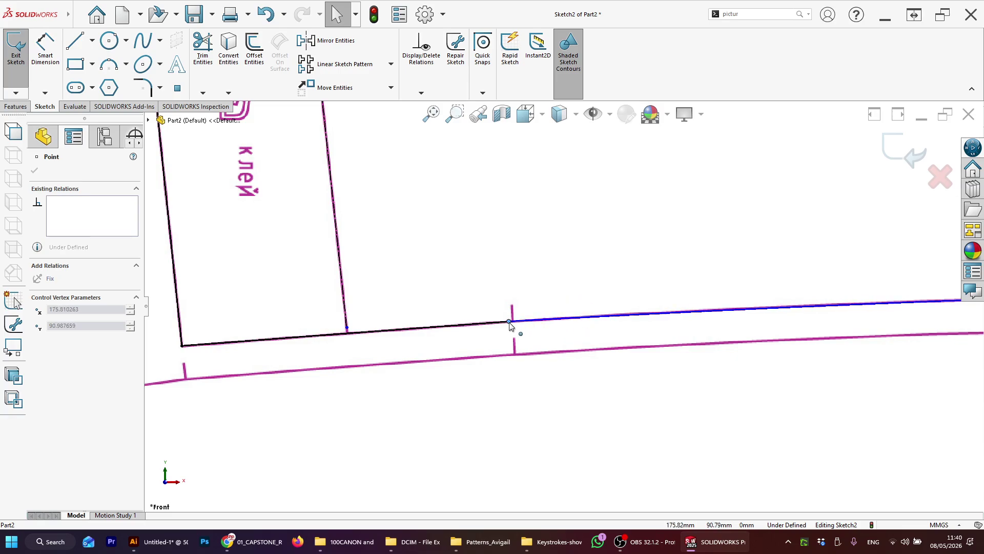
{"action": "left_click", "coordinate": [512, 332]}
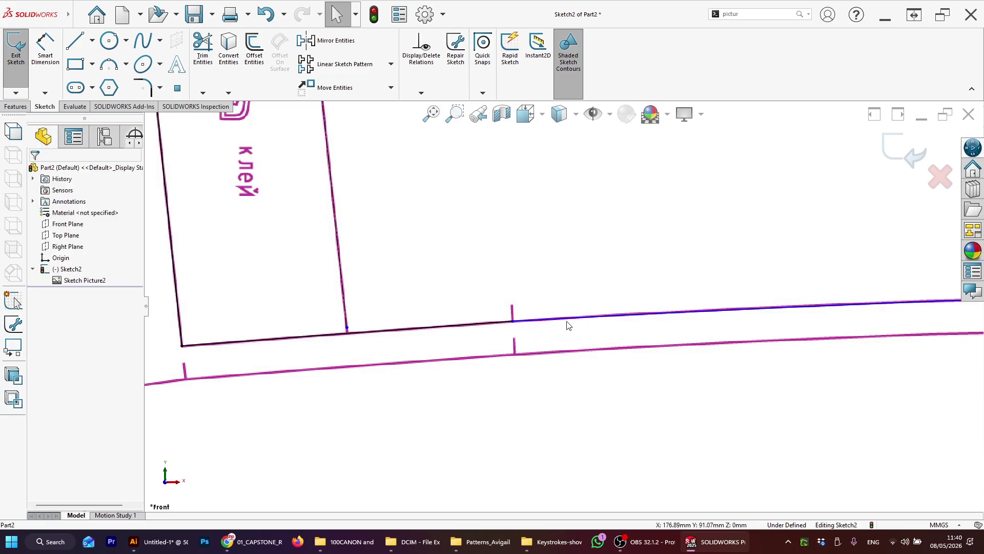
{"action": "left_click", "coordinate": [529, 320]}
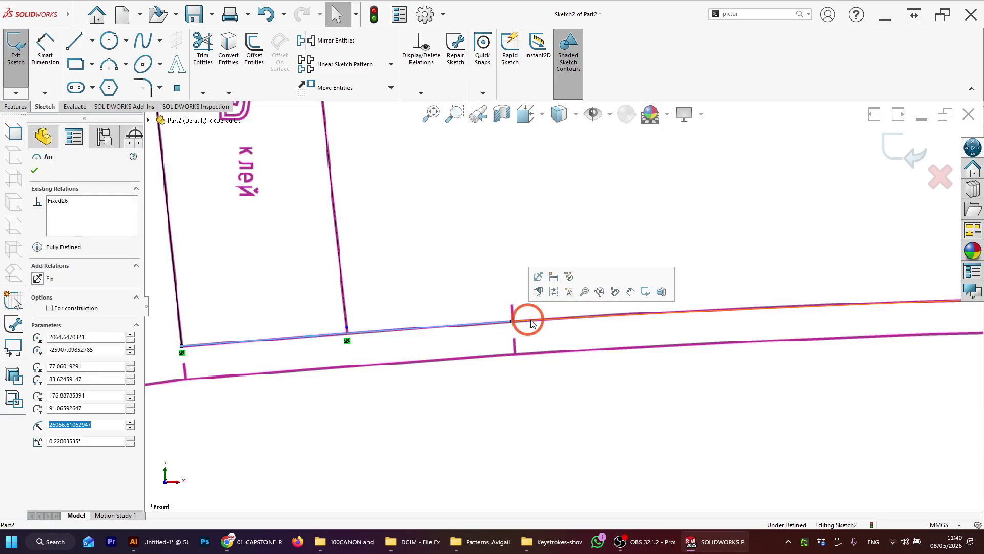
{"action": "key", "text": "Escape"}
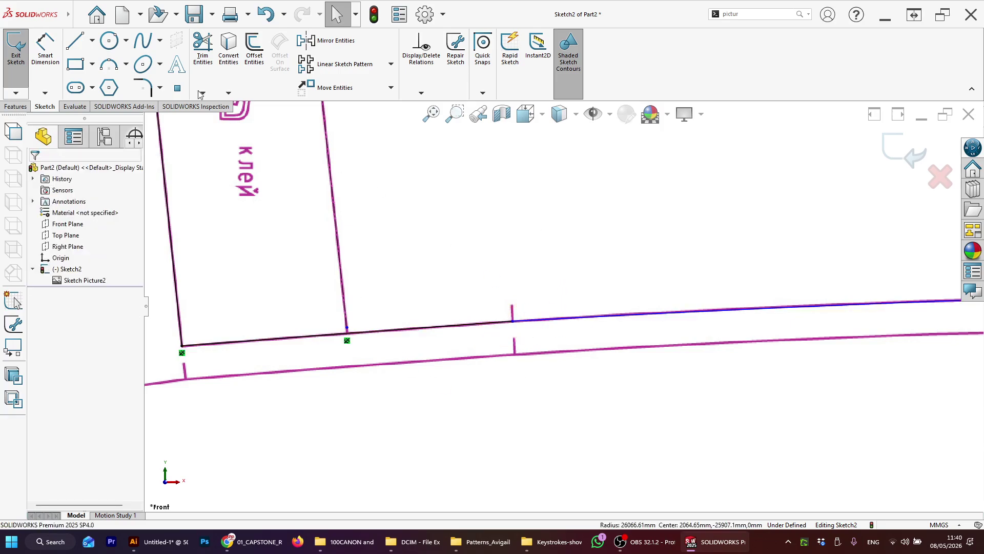
{"action": "left_click", "coordinate": [144, 88]}
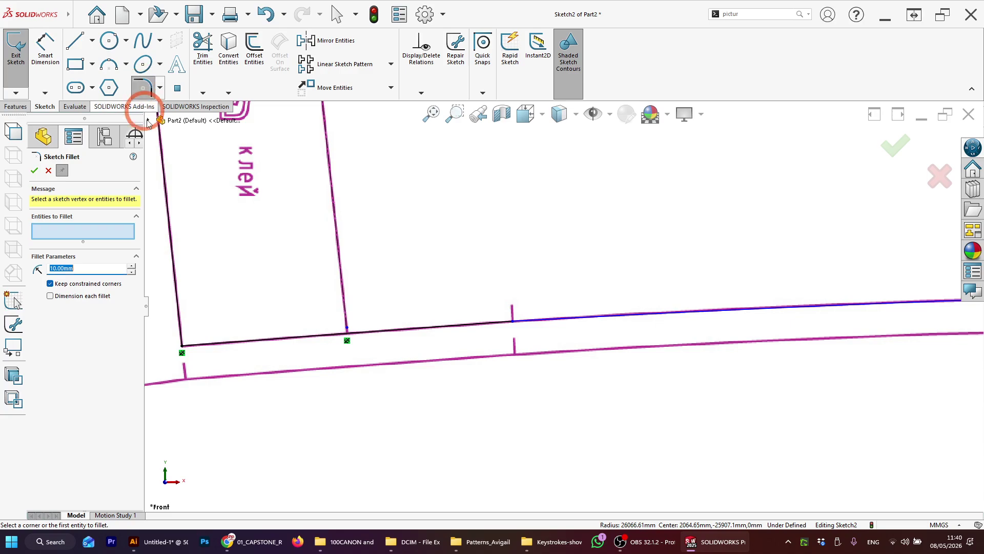
{"action": "left_click", "coordinate": [511, 320]}
{"action": "scroll", "coordinate": [513, 321], "scroll_direction": "down", "scroll_amount": 6}
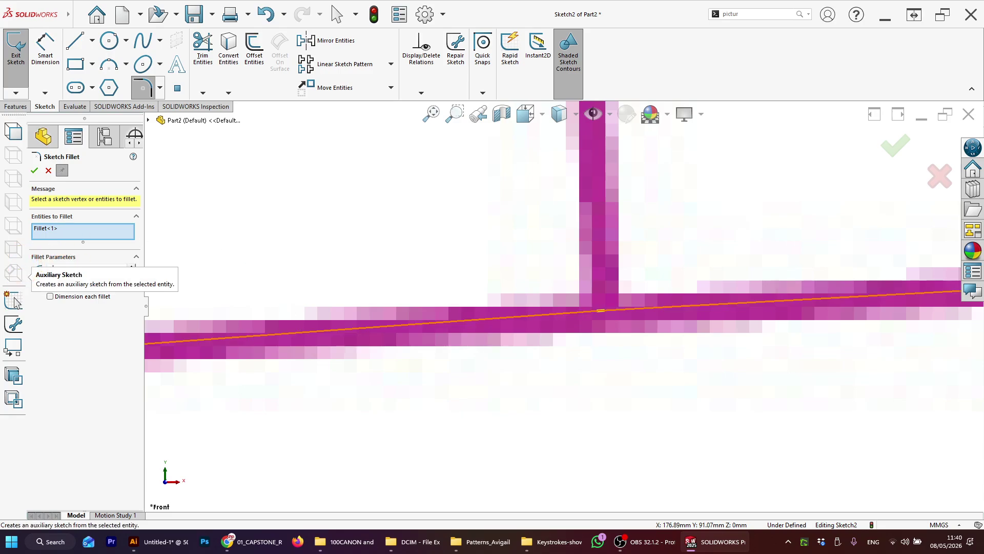
{"action": "key", "text": "Escape"}
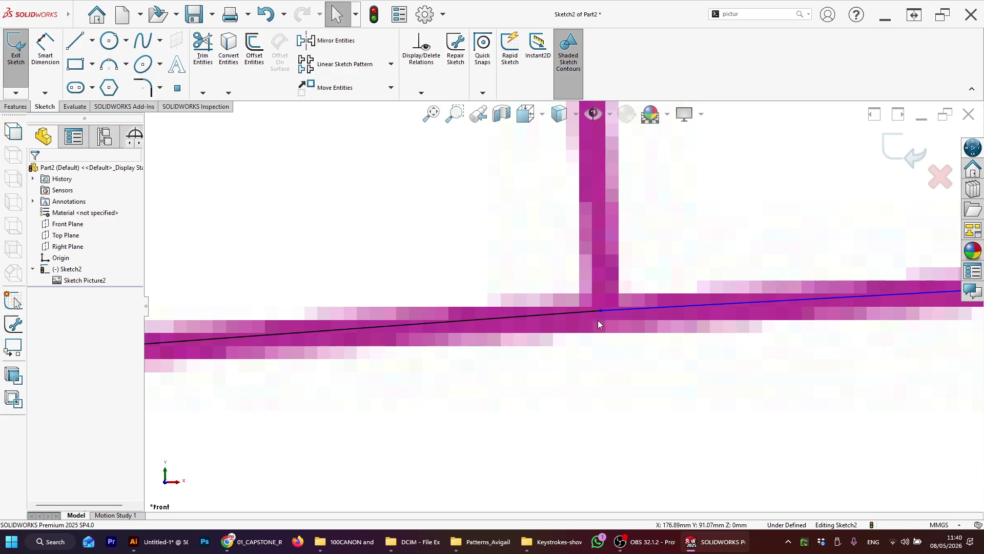
{"action": "scroll", "coordinate": [656, 292], "scroll_direction": "up", "scroll_amount": 10}
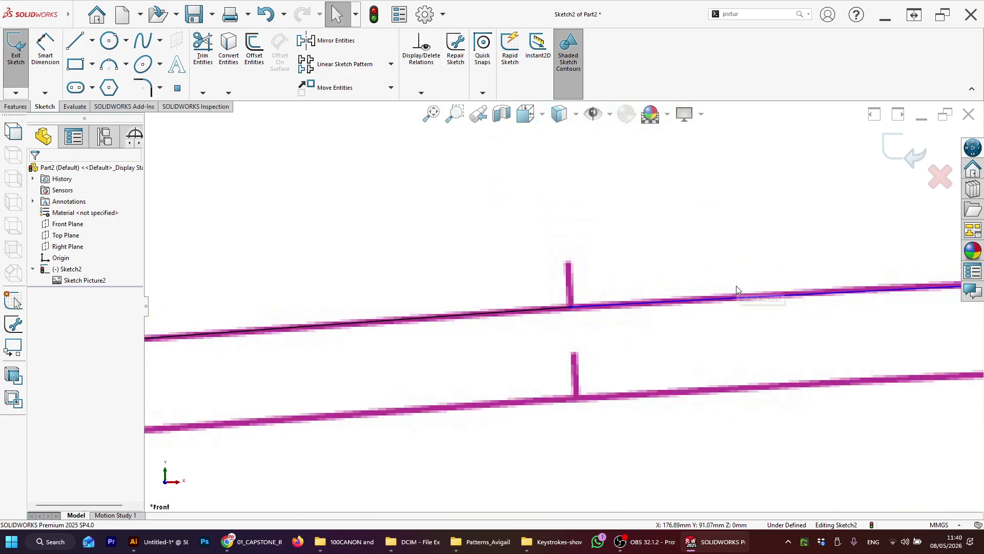
Fillet the joint between the middle and underarm-side lower seam arcs at the vertical reference line with a 700 mm radius.
{"action": "scroll", "coordinate": [658, 313], "scroll_direction": "down", "scroll_amount": 5}
{"action": "scroll", "coordinate": [658, 312], "scroll_direction": "down", "scroll_amount": 6}
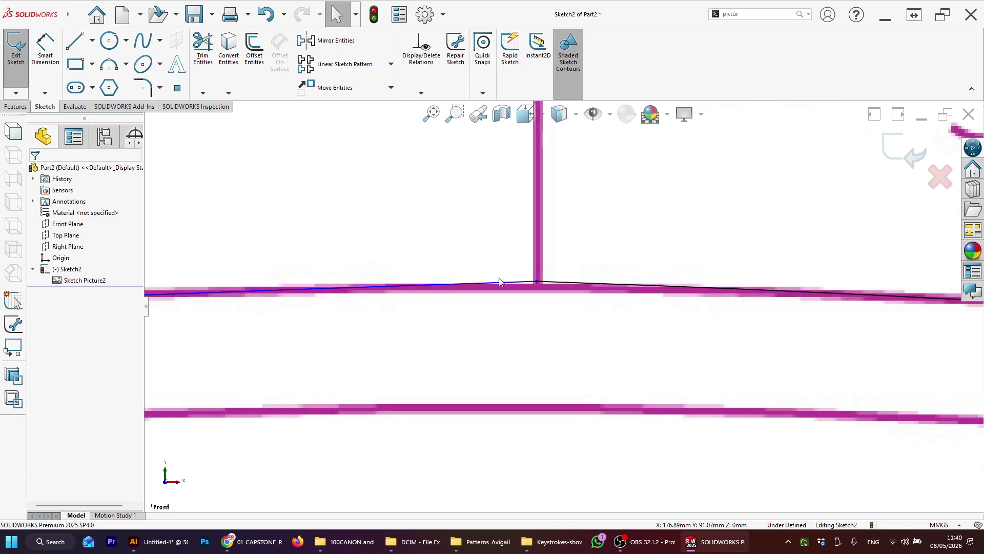
{"action": "left_click", "coordinate": [146, 88]}
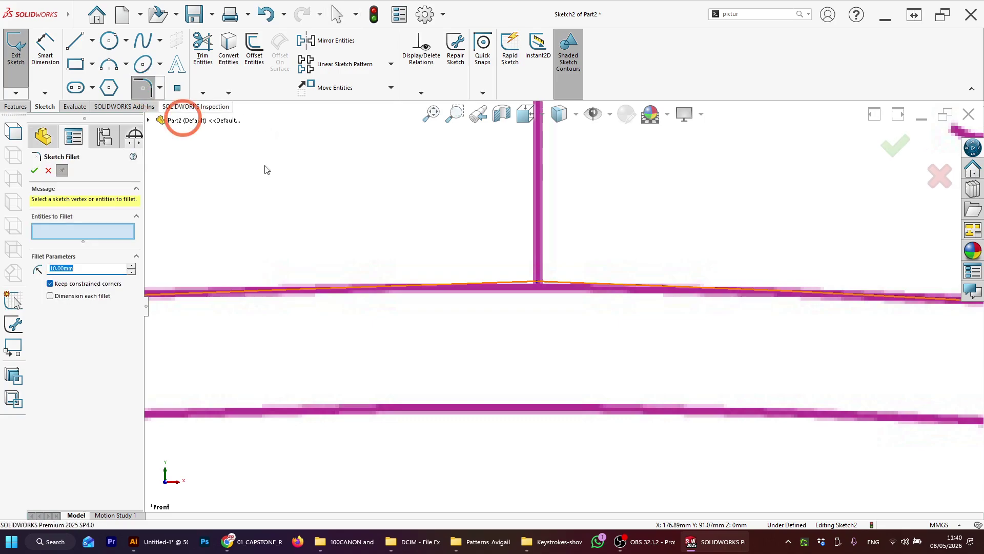
{"action": "left_click", "coordinate": [537, 281]}
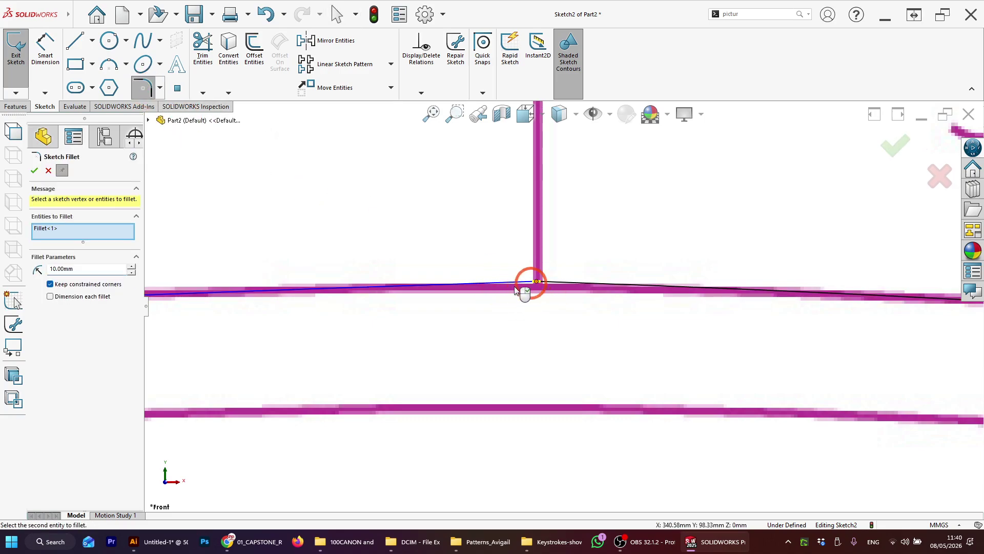
{"action": "left_click", "coordinate": [105, 265]}
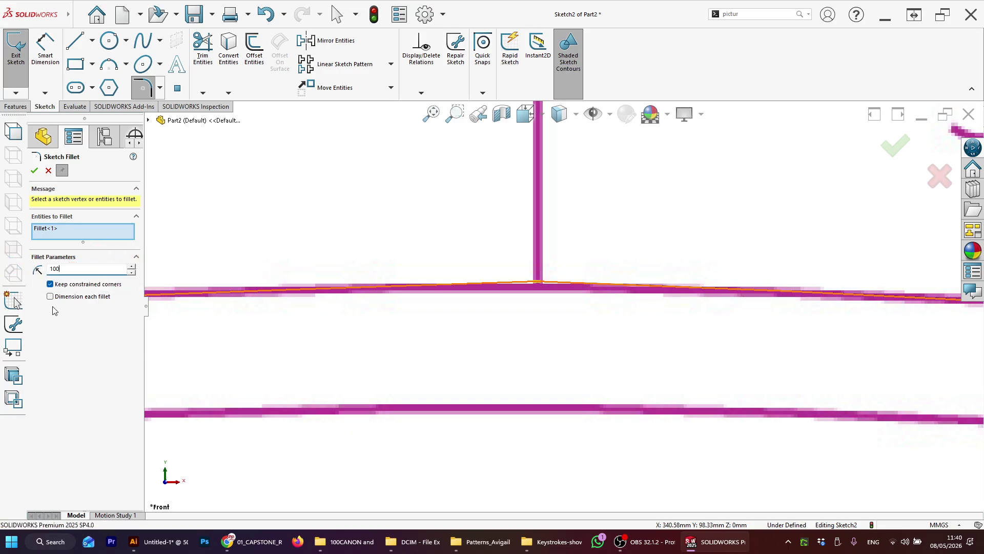
{"action": "left_click", "coordinate": [131, 267]}
{"action": "left_click", "coordinate": [131, 267]}
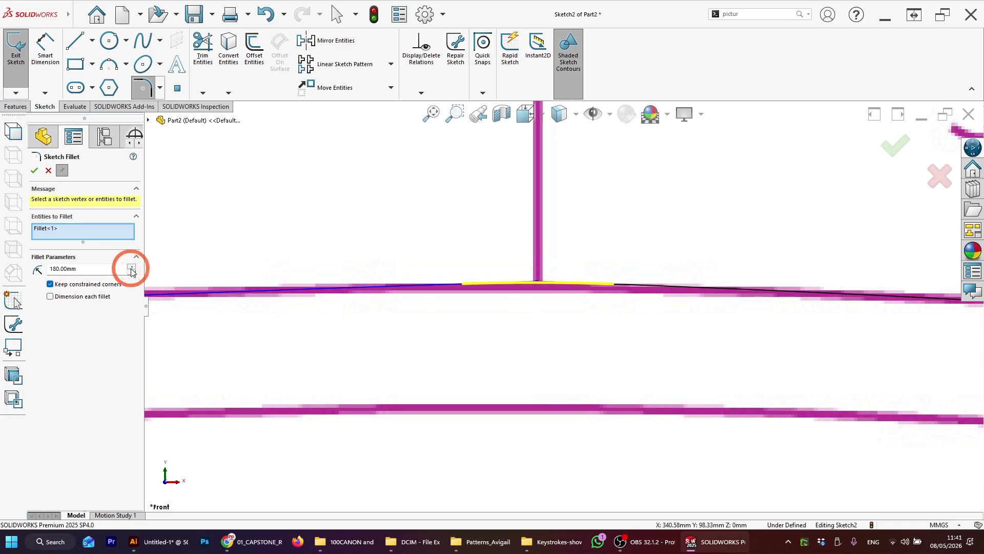
{"action": "left_click_drag", "start_coordinate": [132, 268], "coordinate": [131, 269]}
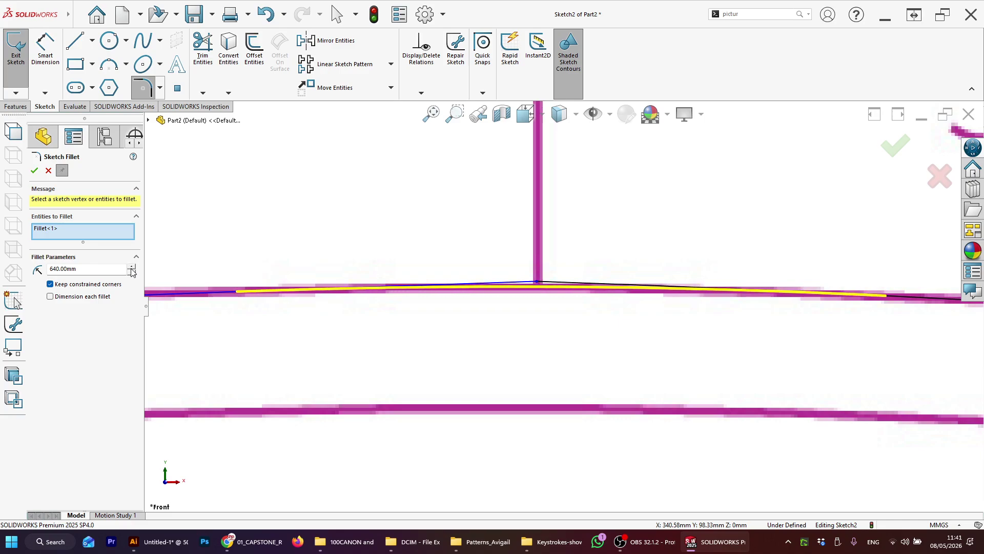
{"action": "left_click", "coordinate": [131, 267]}
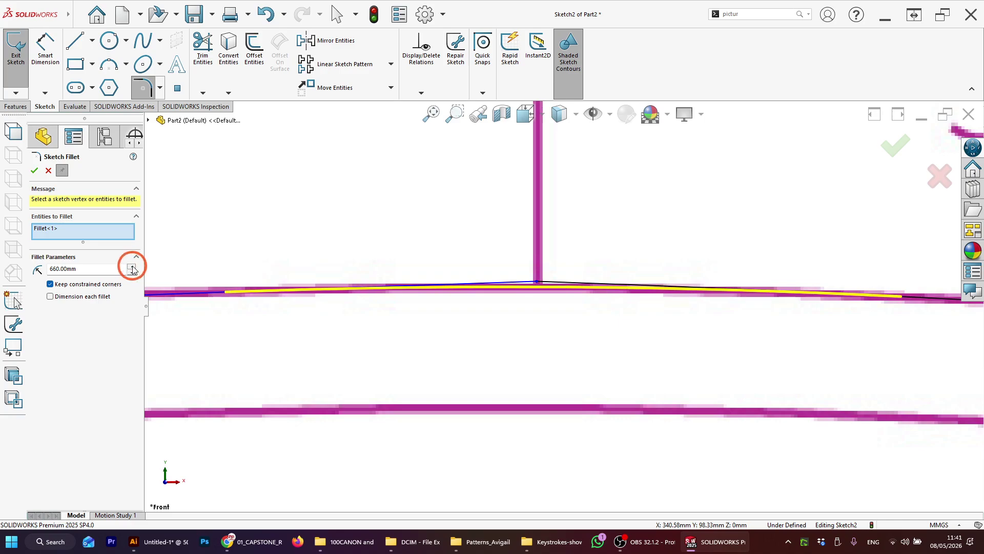
{"action": "left_click", "coordinate": [131, 268]}
{"action": "left_click", "coordinate": [132, 267]}
{"action": "left_click", "coordinate": [132, 267]}
{"action": "left_click", "coordinate": [131, 267]}
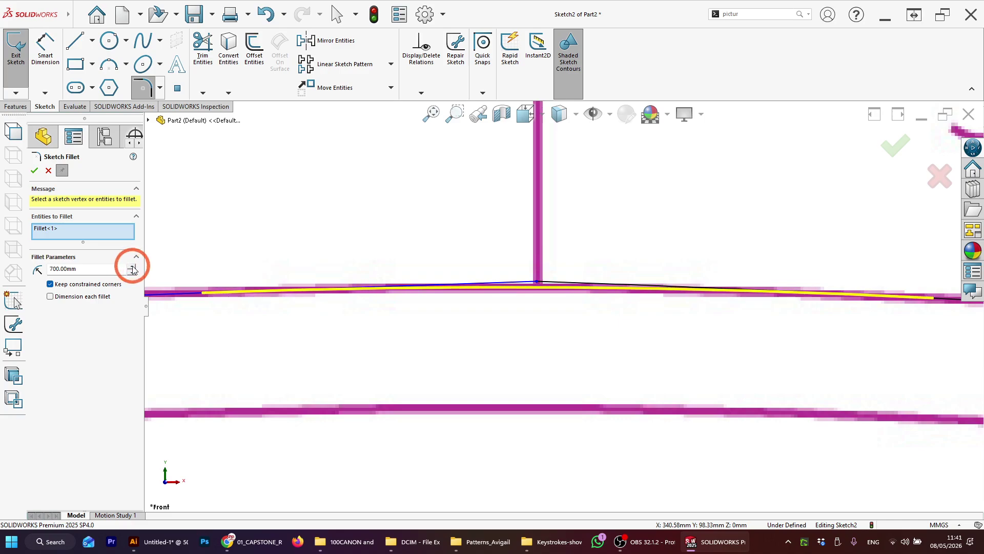
{"action": "left_click", "coordinate": [35, 171]}
{"action": "scroll", "coordinate": [550, 308], "scroll_direction": "up", "scroll_amount": 3}
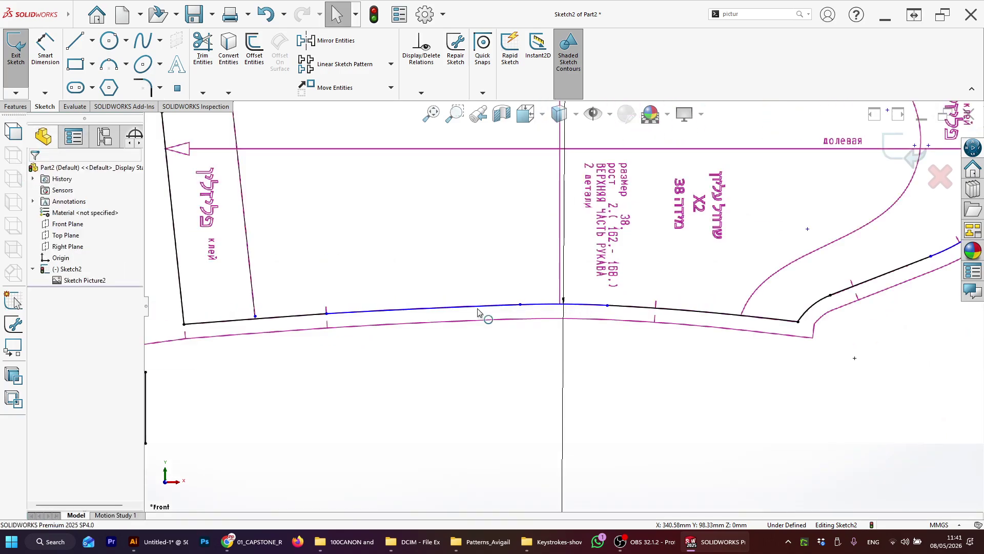
Try the Tangent relation once more between the cuff-side and middle arcs of the lower seam, and undo it.
{"action": "scroll", "coordinate": [369, 321], "scroll_direction": "down", "scroll_amount": 5}
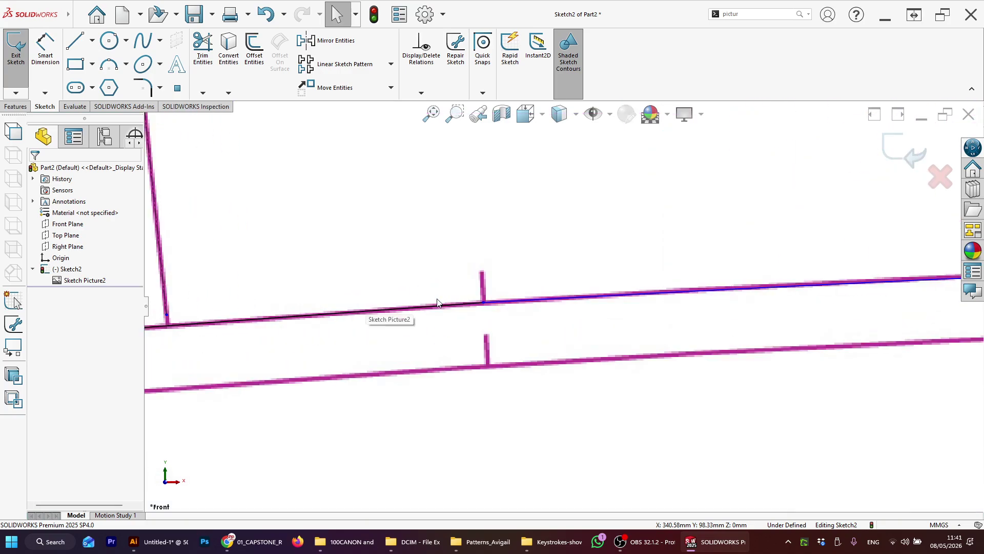
{"action": "left_click", "coordinate": [474, 303]}
{"action": "left_click", "coordinate": [468, 302], "text": "ctrl"}
{"action": "left_click", "coordinate": [209, 309]}
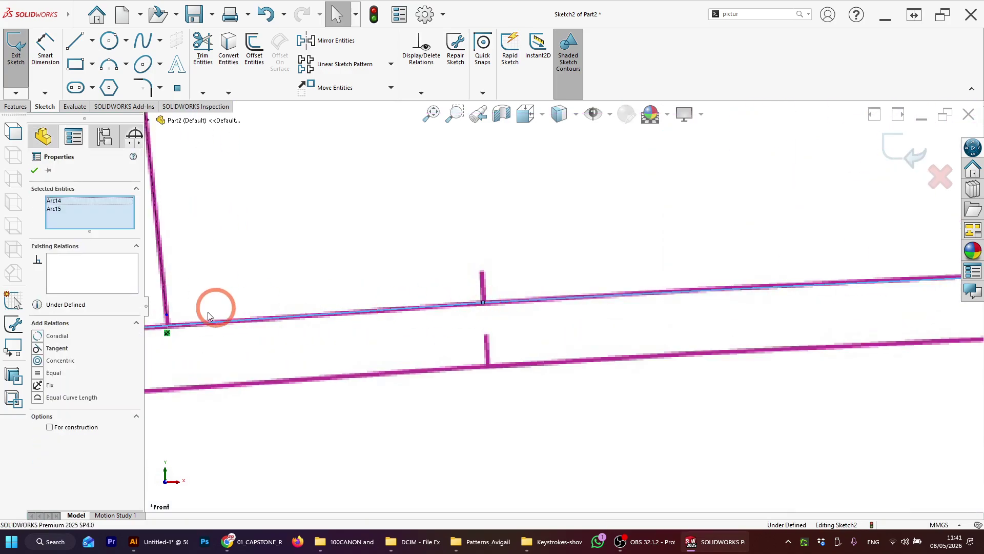
{"action": "left_click", "coordinate": [465, 305]}
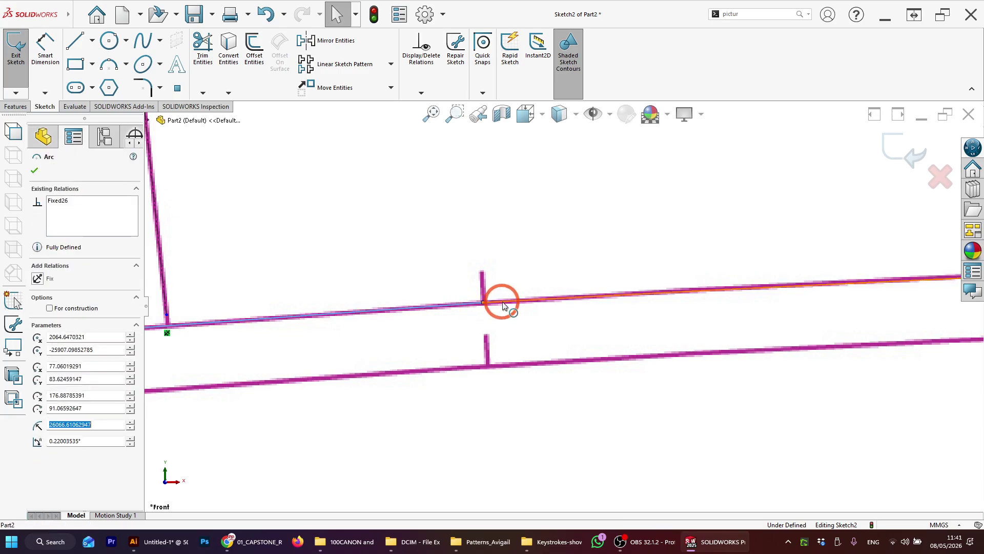
{"action": "left_click", "coordinate": [498, 302], "text": "ctrl"}
{"action": "left_click", "coordinate": [51, 348]}
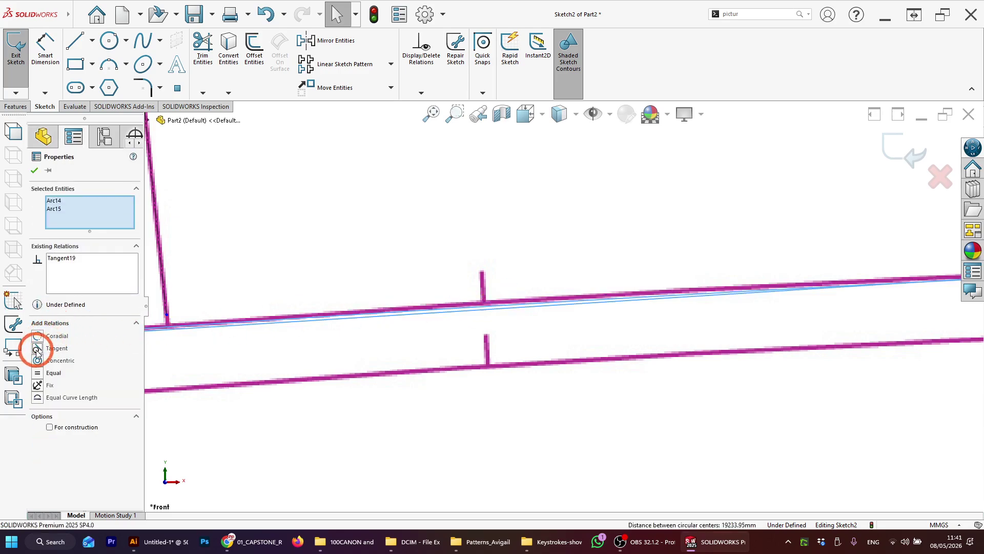
{"action": "left_click", "coordinate": [324, 344]}
{"action": "key", "text": "ctrl+z"}
{"action": "left_click", "coordinate": [495, 279]}
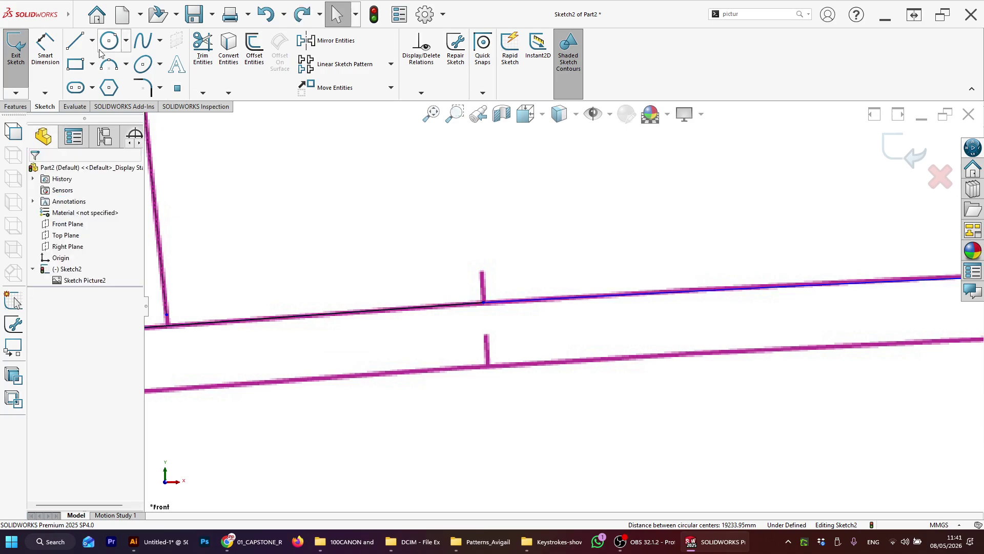
Fillet the joint between the cuff-side and middle seam arcs at the lower seam's notch with a 700 mm radius.
{"action": "left_click", "coordinate": [144, 87]}
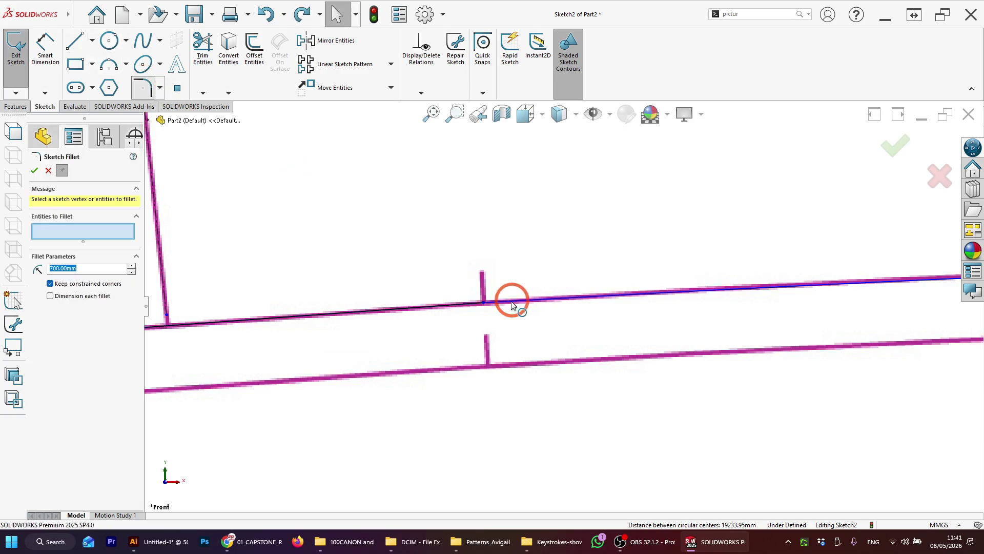
{"action": "left_click", "coordinate": [484, 304]}
{"action": "left_click", "coordinate": [35, 170]}
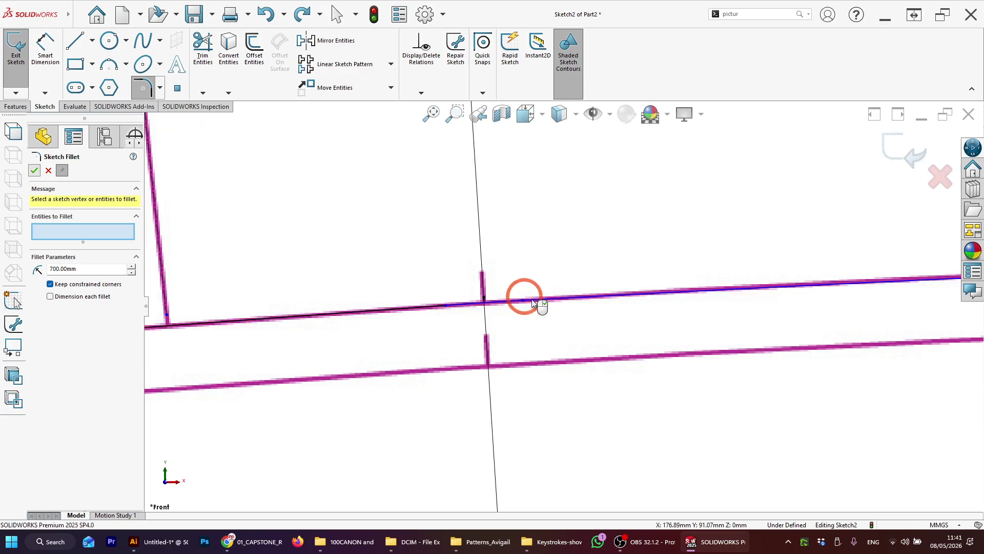
{"action": "key", "text": "Escape"}
Delete the R700 radius dimensions of both lower seam fillets.
{"action": "scroll", "coordinate": [544, 306], "scroll_direction": "up", "scroll_amount": 10}
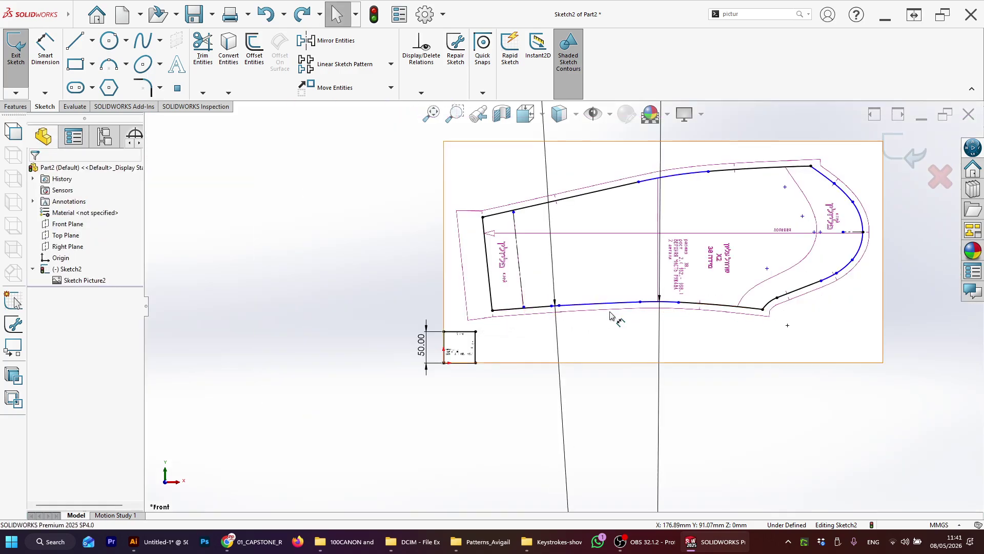
{"action": "scroll", "coordinate": [561, 233], "scroll_direction": "up", "scroll_amount": 6}
{"action": "scroll", "coordinate": [563, 233], "scroll_direction": "down", "scroll_amount": 3}
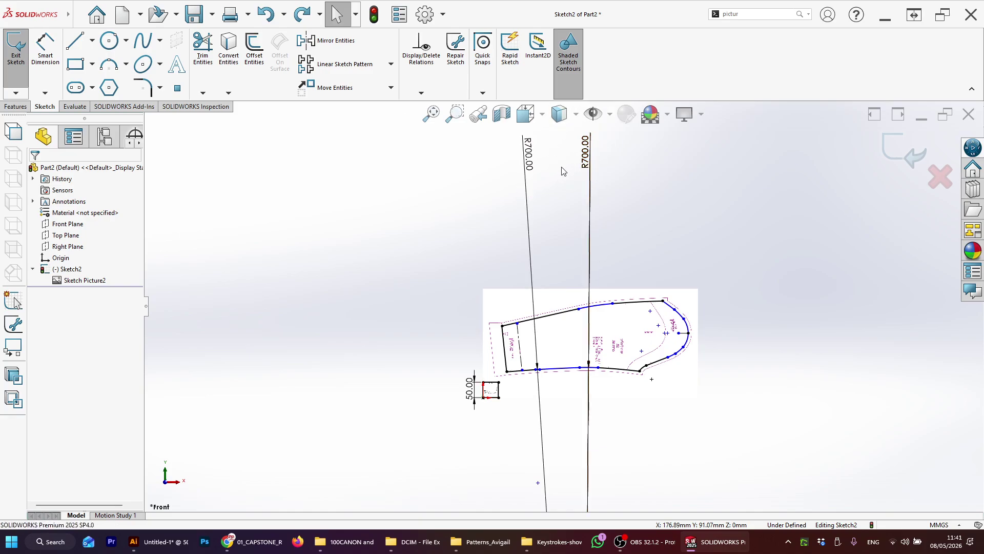
{"action": "scroll", "coordinate": [596, 186], "scroll_direction": "up", "scroll_amount": 3}
{"action": "scroll", "coordinate": [572, 210], "scroll_direction": "down", "scroll_amount": 3}
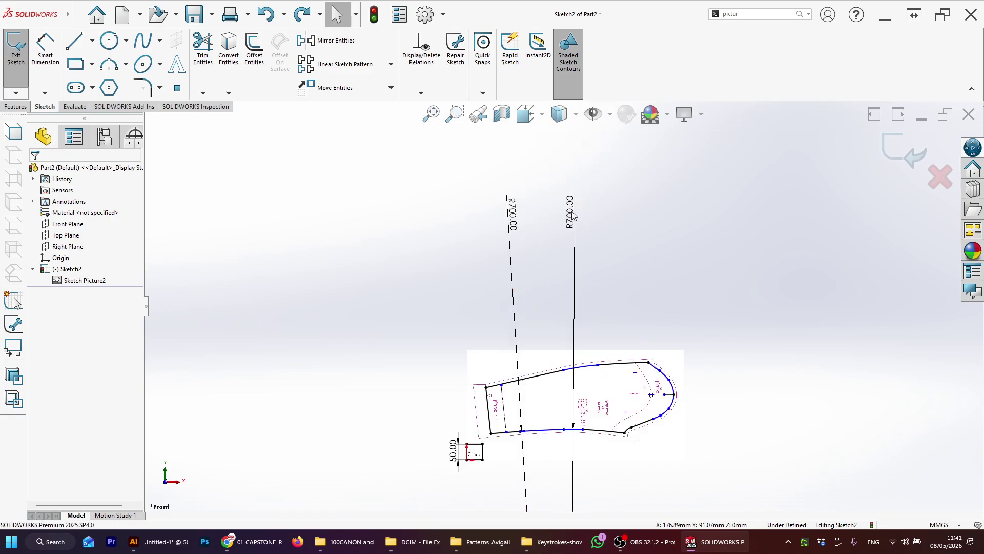
{"action": "left_click", "coordinate": [517, 223]}
{"action": "key", "text": "Delete"}
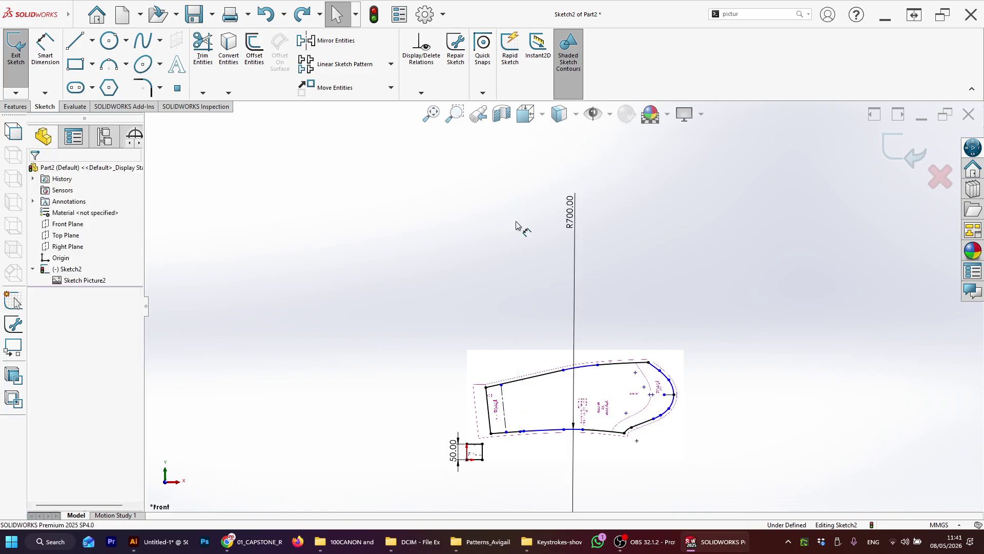
{"action": "left_click", "coordinate": [564, 213]}
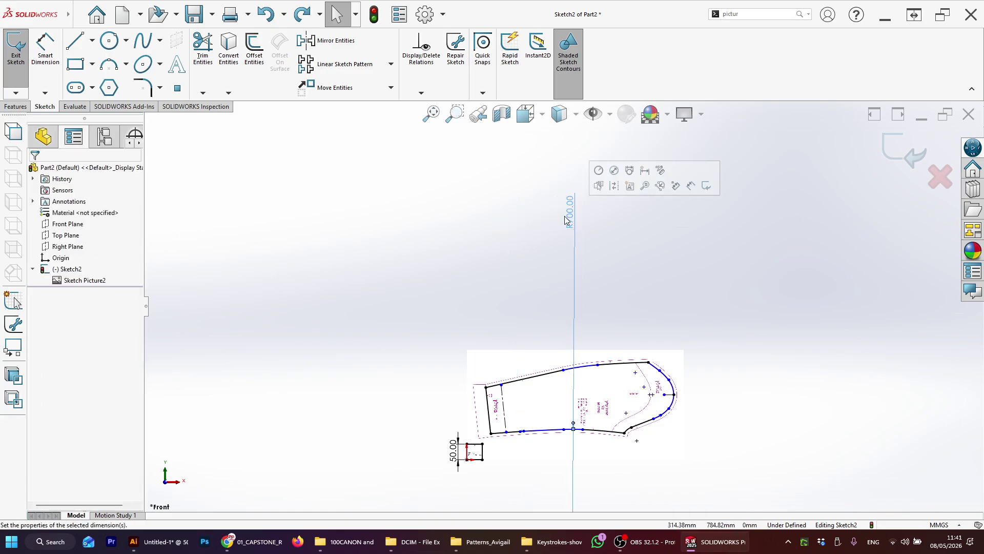
{"action": "key", "text": "Delete"}
Try to move the upper endpoint of the inner line parallel to the cuff edge onto the upper seam line.
{"action": "scroll", "coordinate": [566, 426], "scroll_direction": "down", "scroll_amount": 4}
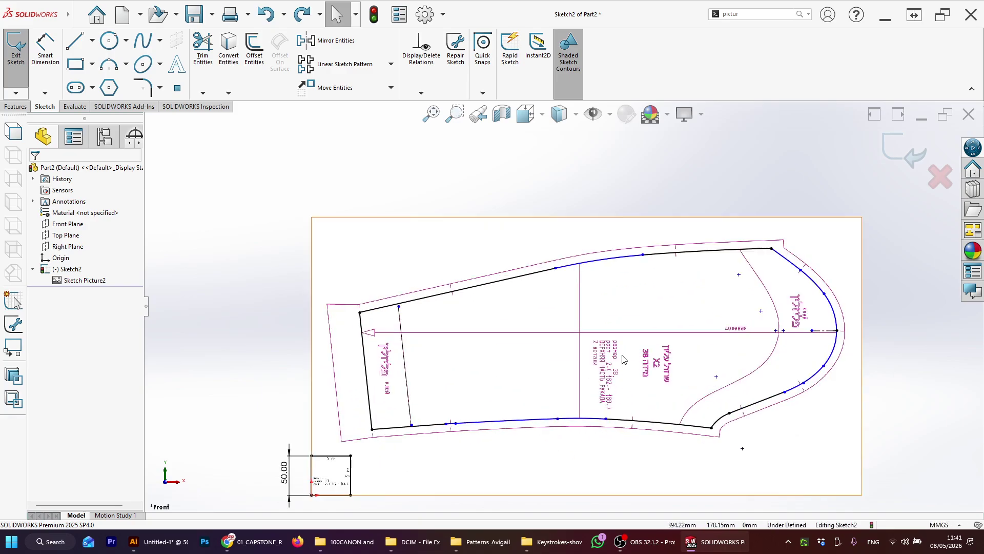
{"action": "scroll", "coordinate": [417, 410], "scroll_direction": "down", "scroll_amount": 4}
{"action": "scroll", "coordinate": [463, 394], "scroll_direction": "up", "scroll_amount": 3}
{"action": "scroll", "coordinate": [533, 269], "scroll_direction": "down", "scroll_amount": 3}
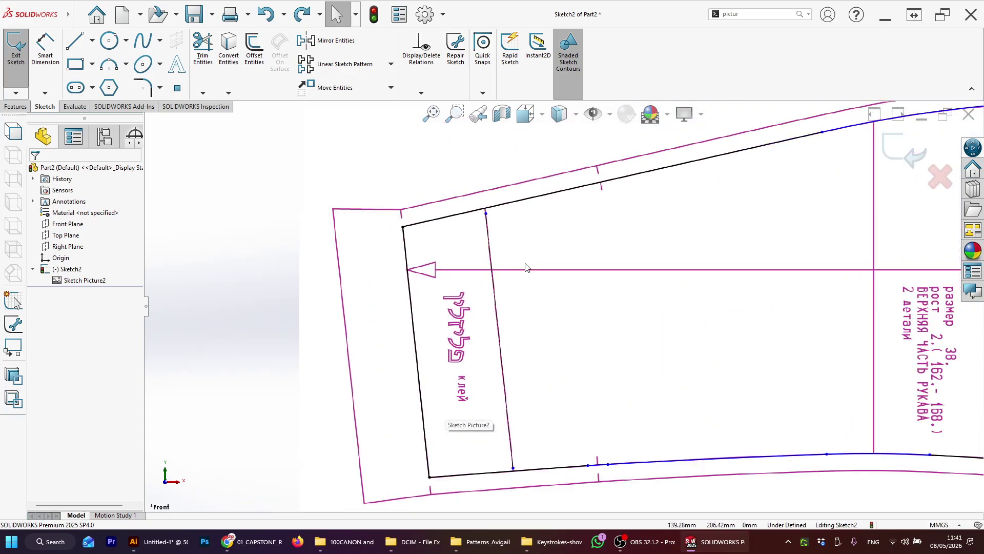
{"action": "scroll", "coordinate": [506, 257], "scroll_direction": "down", "scroll_amount": 4}
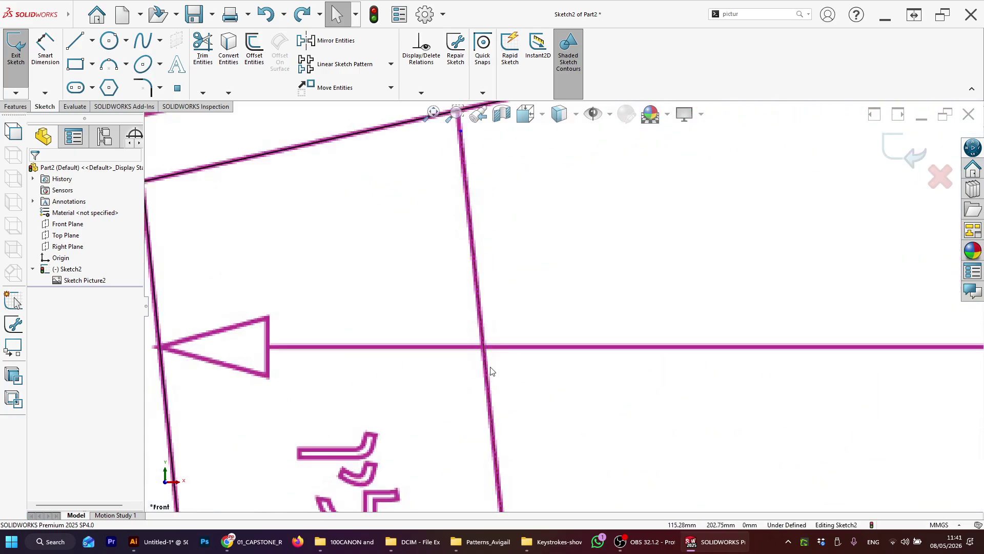
{"action": "scroll", "coordinate": [528, 220], "scroll_direction": "up", "scroll_amount": 6}
{"action": "scroll", "coordinate": [539, 237], "scroll_direction": "down", "scroll_amount": 4}
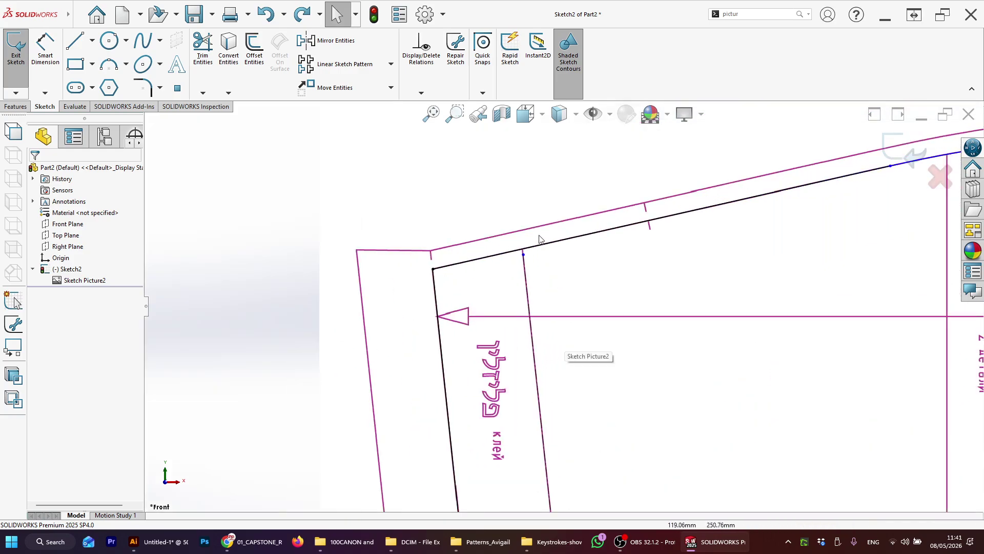
{"action": "scroll", "coordinate": [539, 239], "scroll_direction": "down", "scroll_amount": 3}
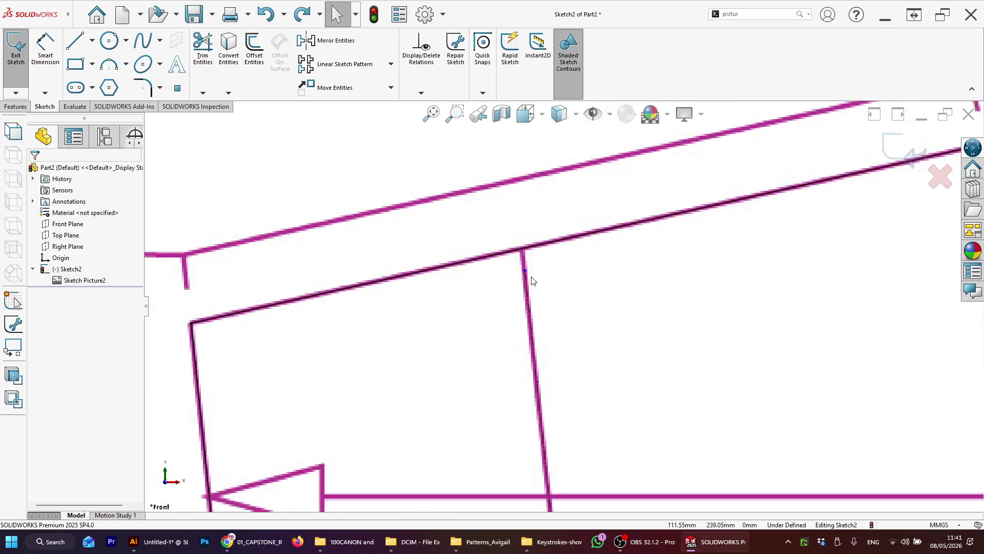
{"action": "scroll", "coordinate": [528, 282], "scroll_direction": "down", "scroll_amount": 2}
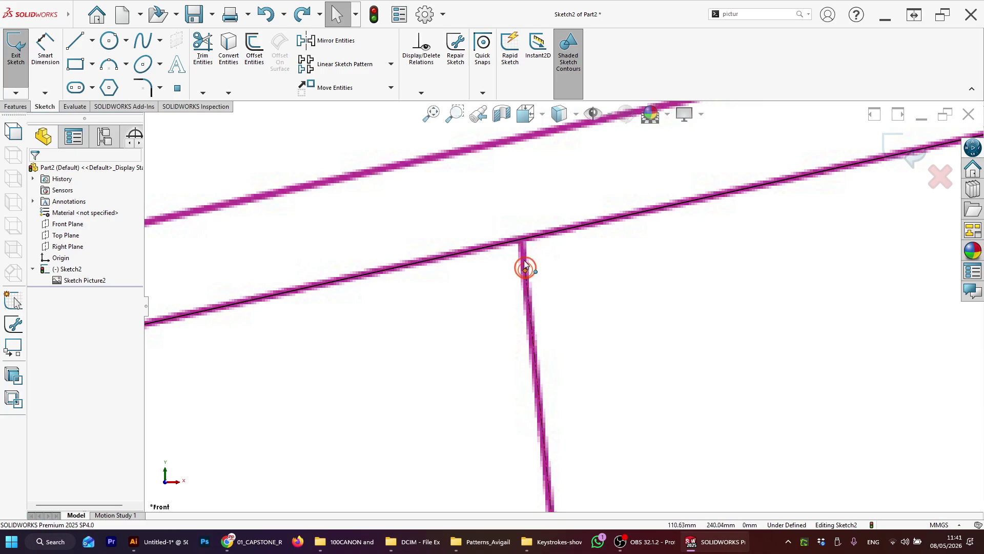
{"action": "left_click_drag", "start_coordinate": [524, 262], "coordinate": [526, 231]}
{"action": "left_click_drag", "start_coordinate": [580, 263], "coordinate": [576, 265]}
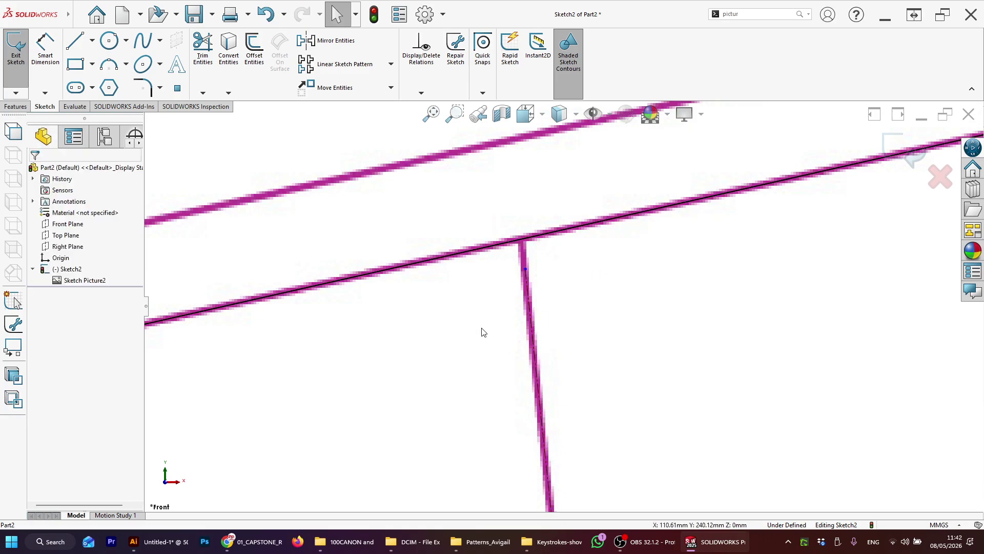
Extend the inner line parallel to the cuff edge at both ends to the upper and lower seam lines.
{"action": "left_click", "coordinate": [202, 93]}
{"action": "left_click", "coordinate": [207, 105]}
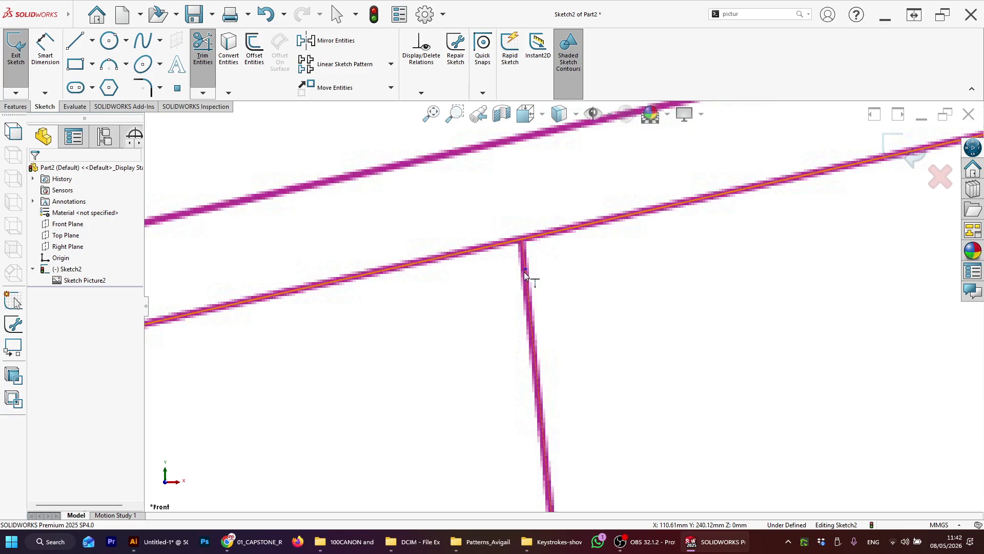
{"action": "left_click", "coordinate": [524, 282]}
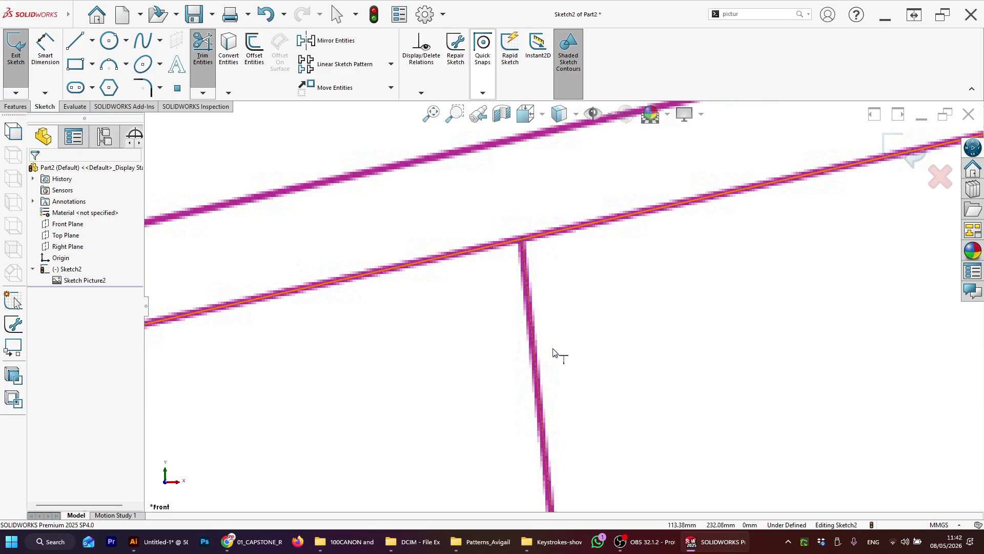
{"action": "scroll", "coordinate": [557, 354], "scroll_direction": "up", "scroll_amount": 6}
{"action": "scroll", "coordinate": [578, 408], "scroll_direction": "down", "scroll_amount": 10}
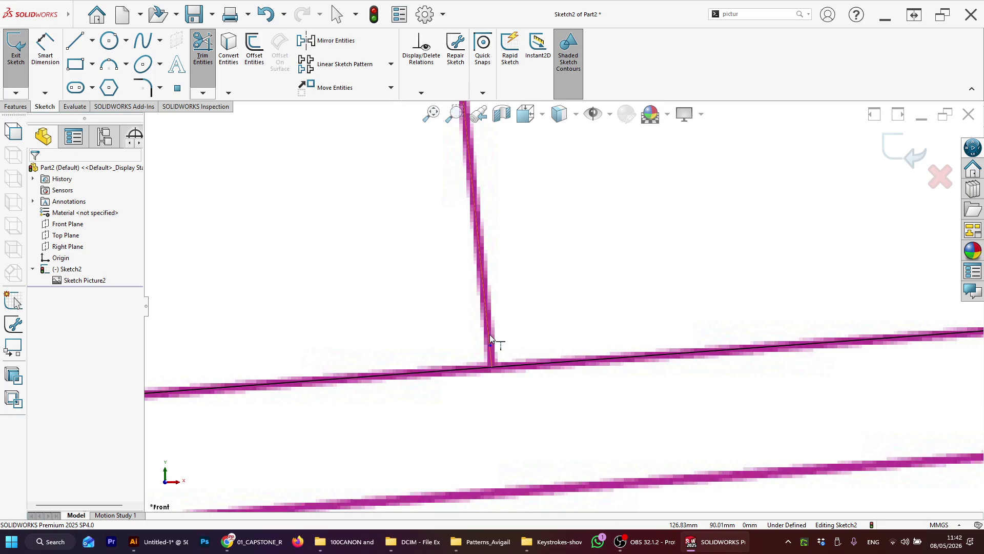
{"action": "left_click", "coordinate": [489, 333]}
{"action": "left_click", "coordinate": [504, 373]}
{"action": "key", "text": "Escape"}
{"action": "scroll", "coordinate": [532, 337], "scroll_direction": "up", "scroll_amount": 8}
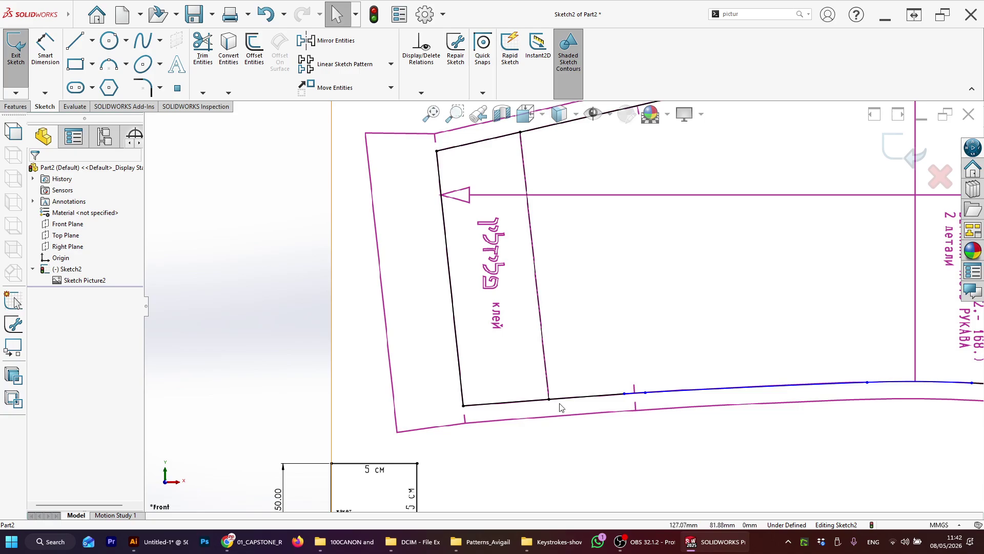
{"action": "scroll", "coordinate": [579, 344], "scroll_direction": "up", "scroll_amount": 5}
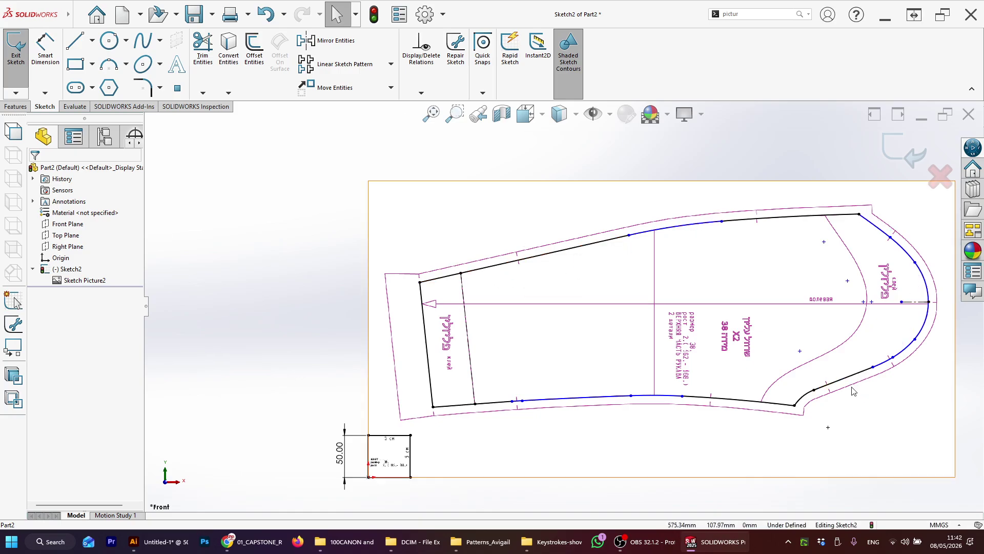
{"action": "scroll", "coordinate": [768, 300], "scroll_direction": "down", "scroll_amount": 2}
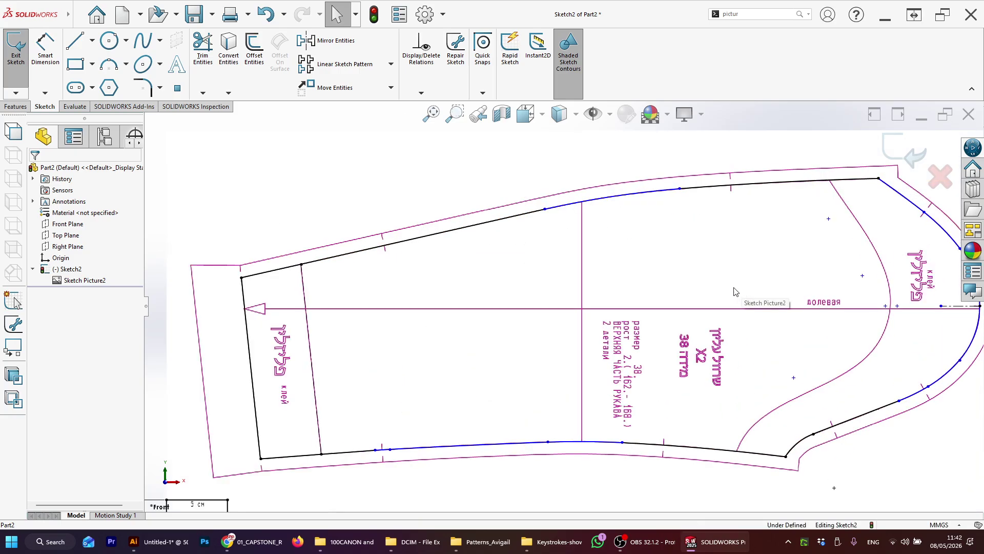
{"action": "scroll", "coordinate": [736, 290], "scroll_direction": "up", "scroll_amount": 6}
{"action": "scroll", "coordinate": [615, 303], "scroll_direction": "down", "scroll_amount": 3}
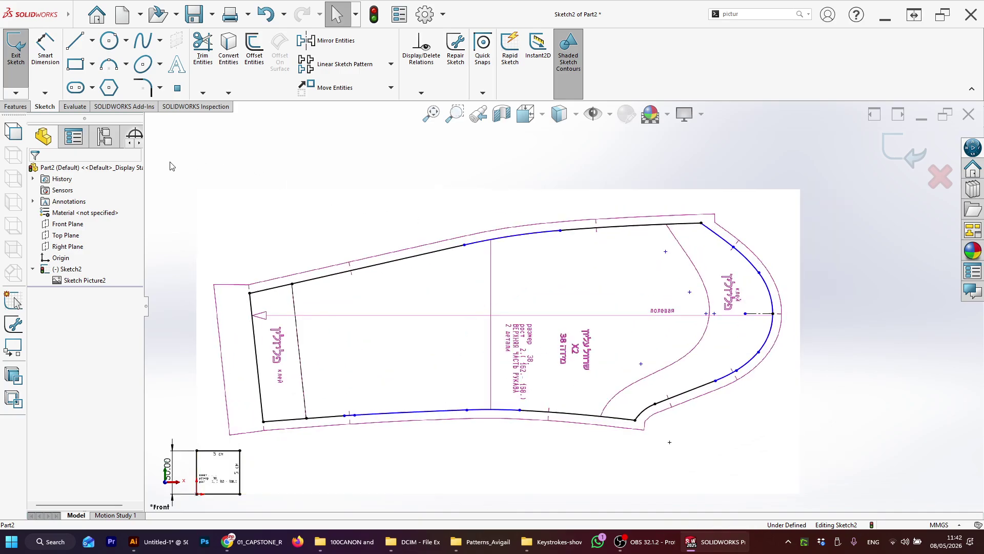
{"action": "mouse_move", "coordinate": [169, 163]}
{"action": "left_mouse_down"}
{"action": "mouse_move", "coordinate": [503, 299]}
{"action": "mouse_move", "coordinate": [804, 468]}
{"action": "mouse_move", "coordinate": [841, 447]}
{"action": "left_mouse_up"}
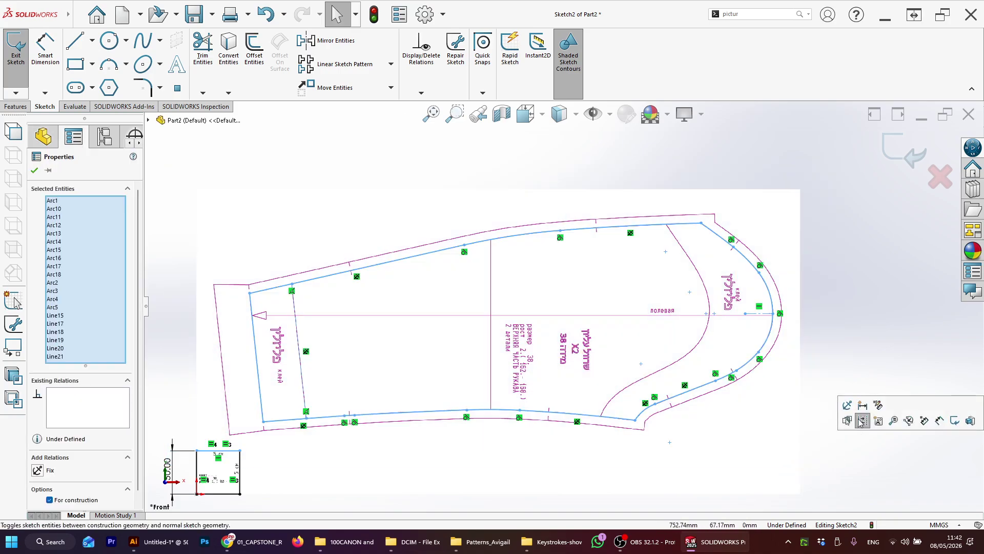
{"action": "left_click", "coordinate": [406, 183]}
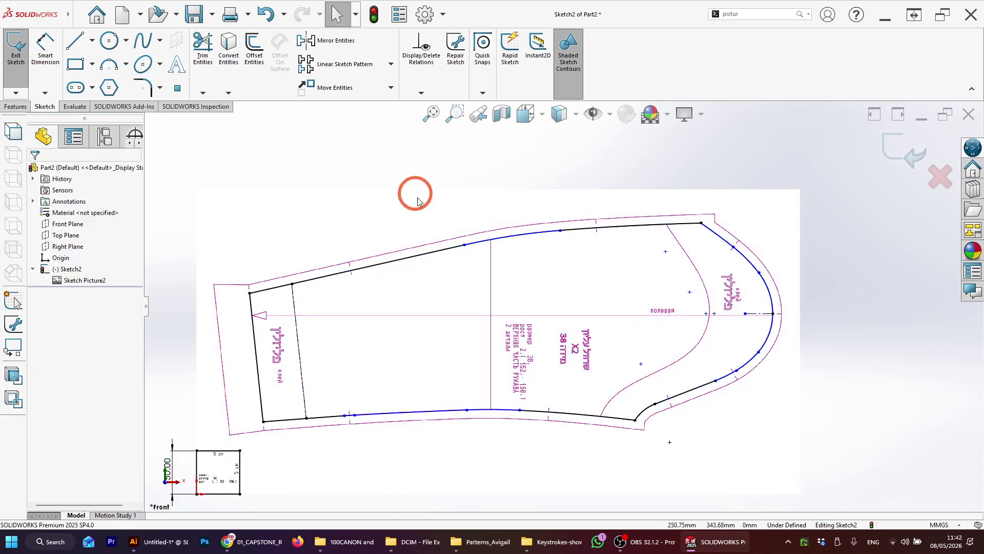
{"action": "mouse_move", "coordinate": [358, 217]}
{"action": "left_mouse_down"}
{"action": "mouse_move", "coordinate": [467, 262]}
{"action": "mouse_move", "coordinate": [340, 216]}
{"action": "left_mouse_up"}
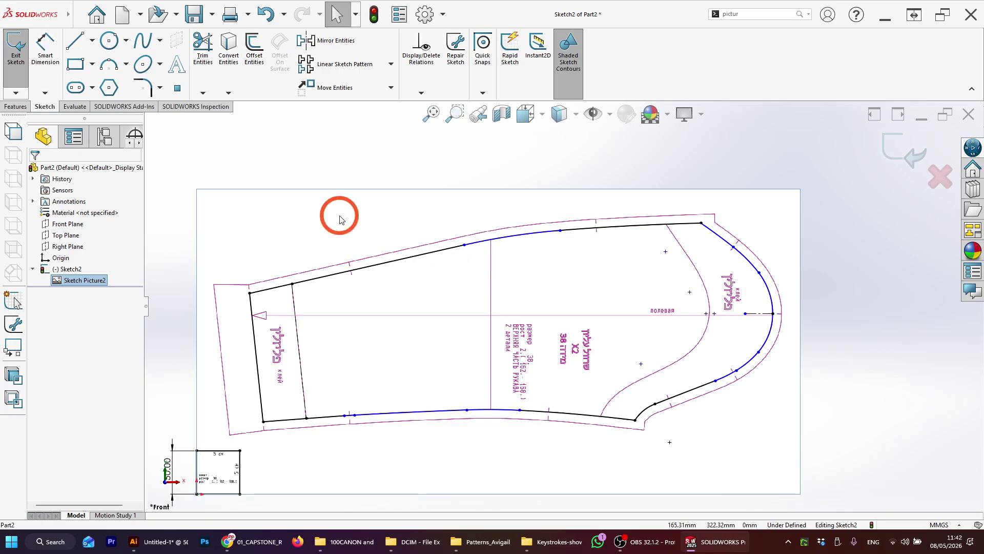
{"action": "left_click", "coordinate": [390, 156]}
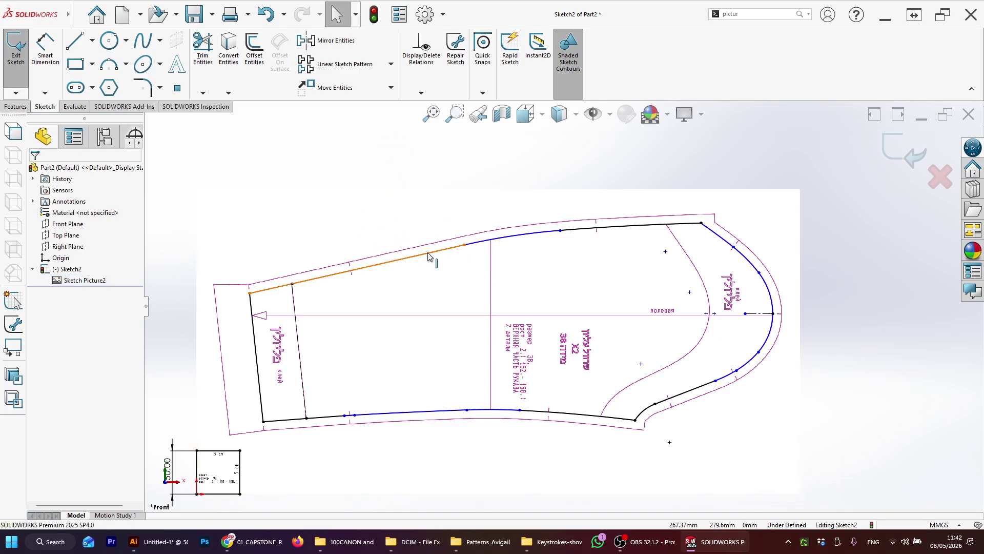
Offset the whole chained sleeve outline outward by 10 mm, with dimensions added.
{"action": "right_click", "coordinate": [430, 257]}
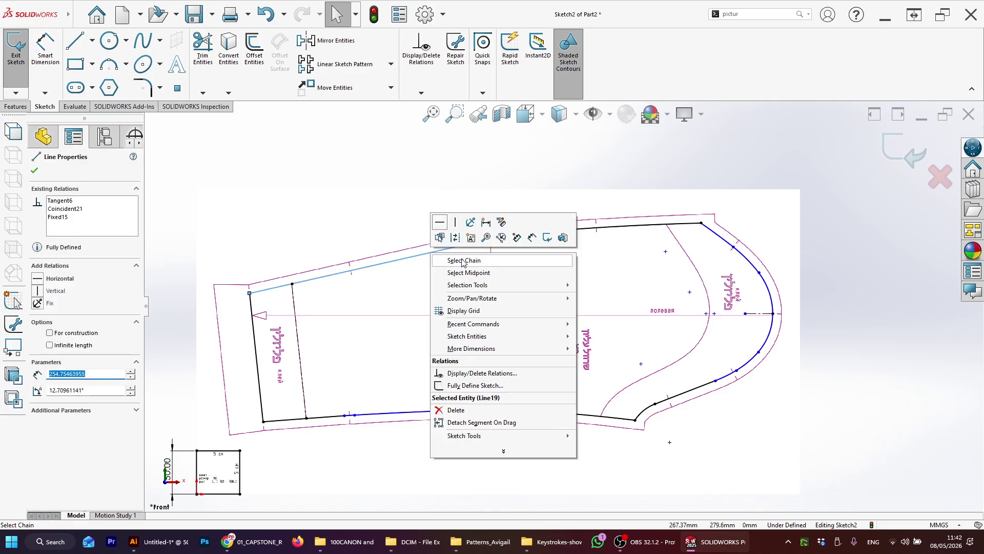
{"action": "left_click", "coordinate": [515, 235]}
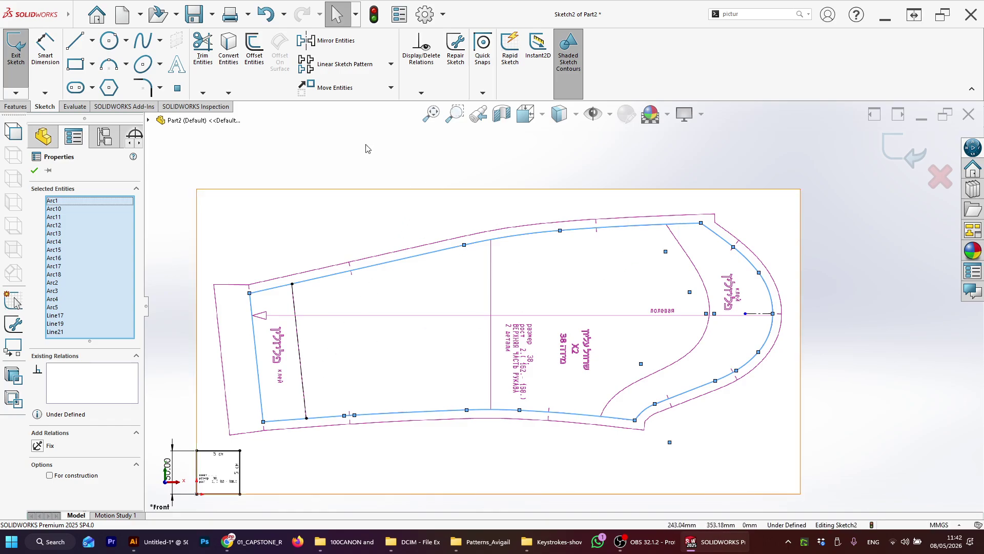
{"action": "left_click", "coordinate": [254, 61]}
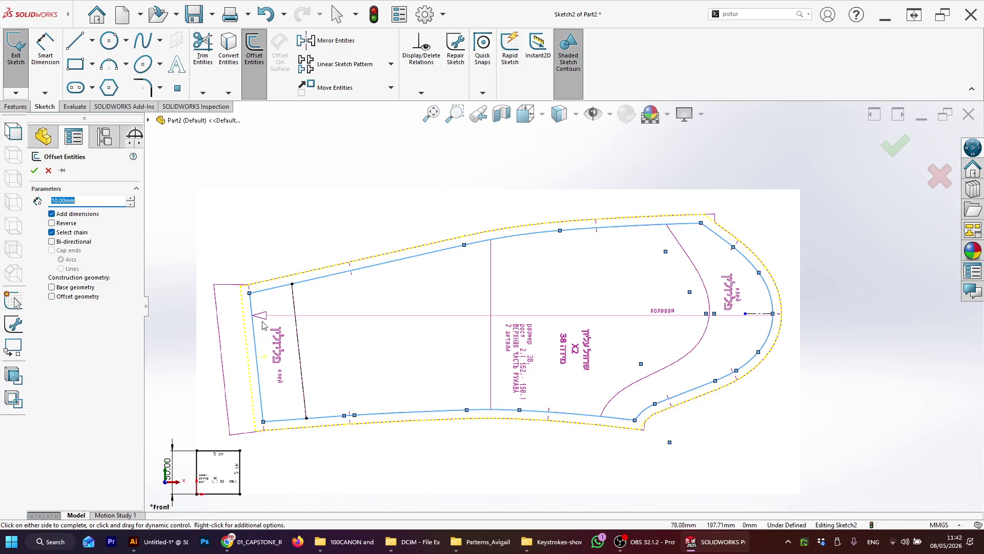
{"action": "left_click", "coordinate": [54, 224]}
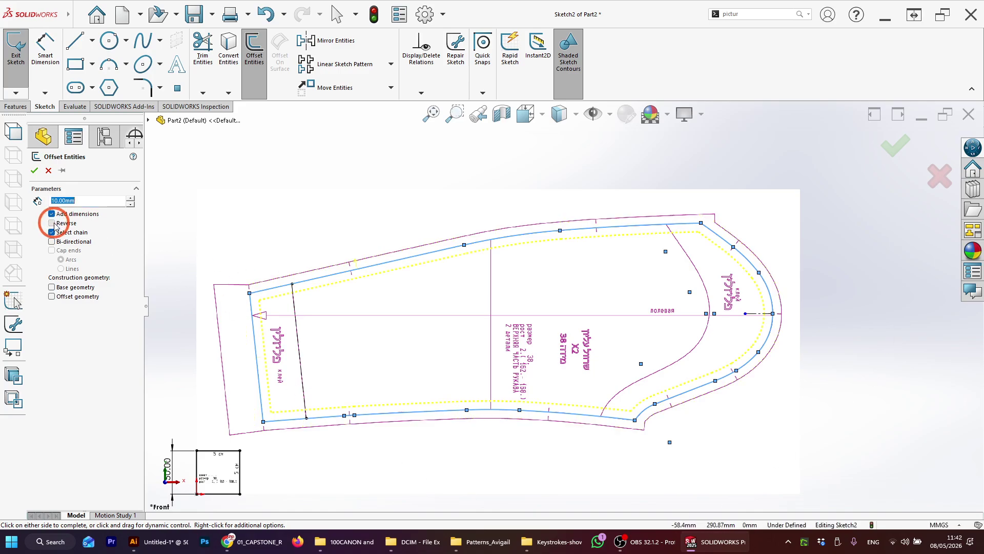
{"action": "left_click", "coordinate": [54, 225]}
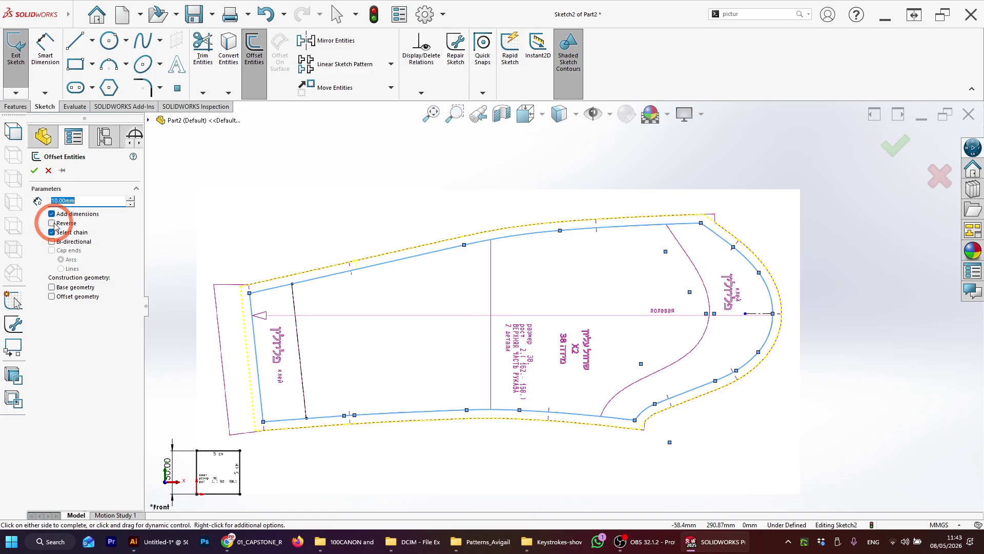
{"action": "left_click", "coordinate": [34, 171]}
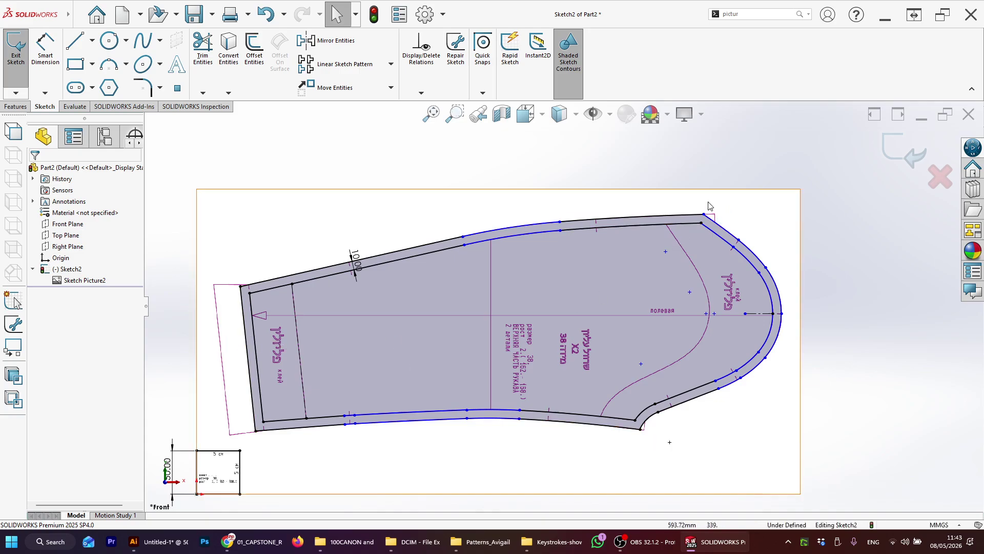
Sketch an upright line about 19 mm long along the picture's short step edge at the upper cap corner, crossing both outer allowance lines.
{"action": "scroll", "coordinate": [705, 214], "scroll_direction": "down", "scroll_amount": 6}
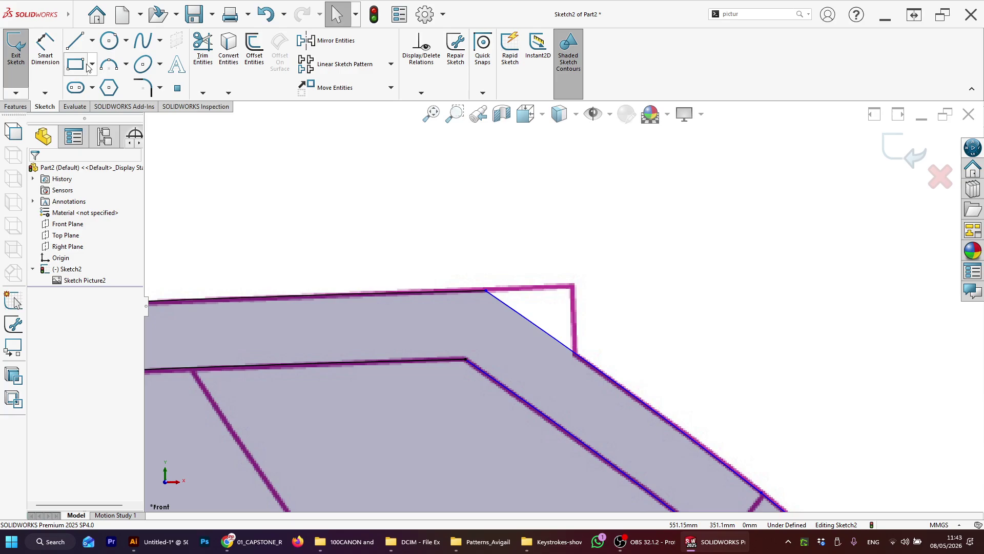
{"action": "left_click", "coordinate": [74, 41]}
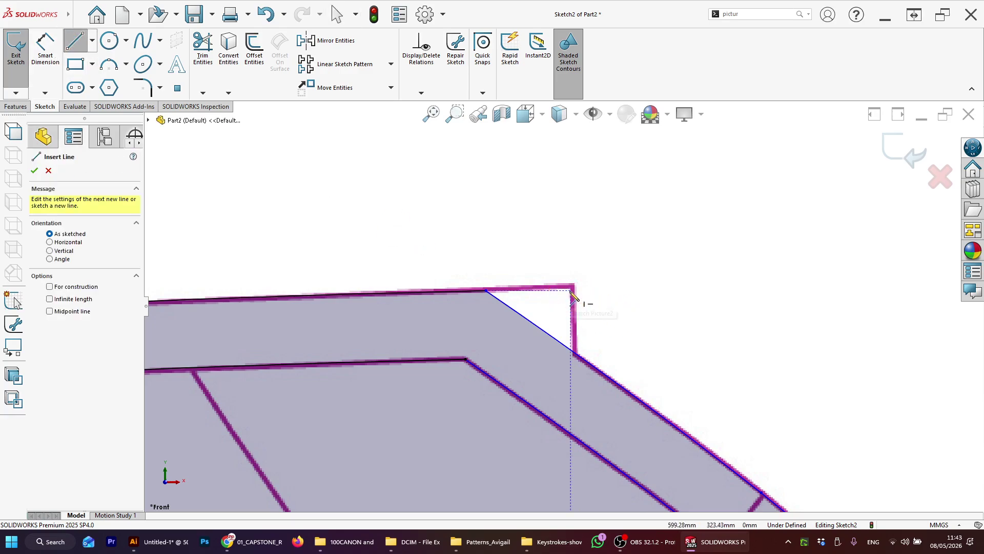
{"action": "left_click_drag", "start_coordinate": [573, 267], "coordinate": [578, 388]}
{"action": "key", "text": "Escape"}
{"action": "scroll", "coordinate": [584, 307], "scroll_direction": "down", "scroll_amount": 3}
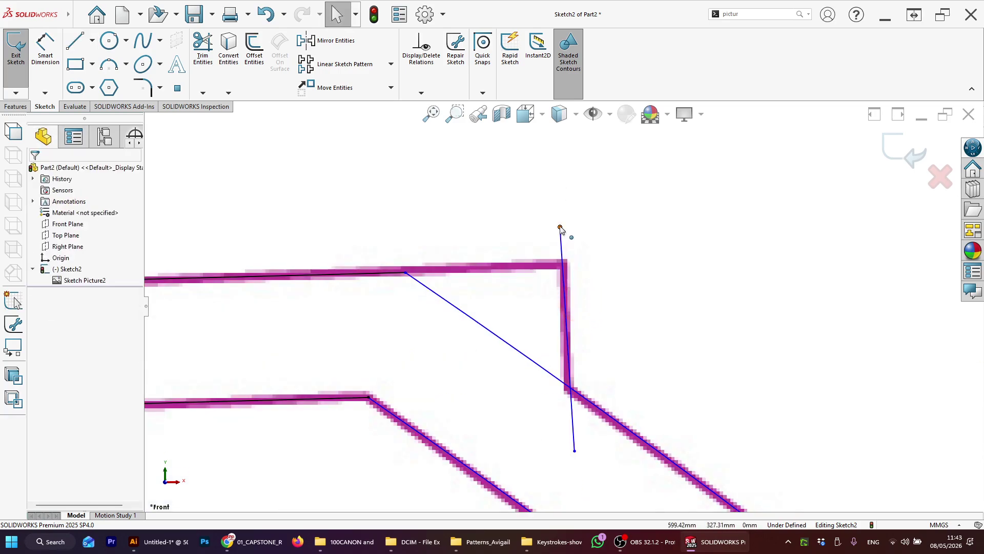
{"action": "mouse_move", "coordinate": [560, 227]}
{"action": "left_mouse_down"}
{"action": "mouse_move", "coordinate": [574, 220]}
{"action": "mouse_move", "coordinate": [560, 219]}
{"action": "left_mouse_up"}
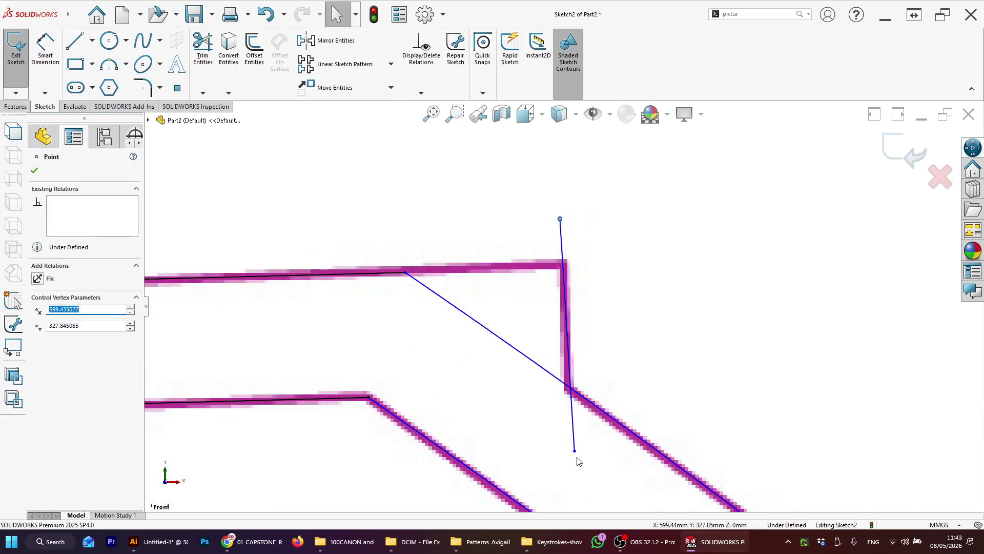
{"action": "left_click_drag", "start_coordinate": [574, 451], "coordinate": [567, 453]}
{"action": "left_click_drag", "start_coordinate": [577, 217], "coordinate": [568, 215]}
{"action": "key", "text": "Escape"}
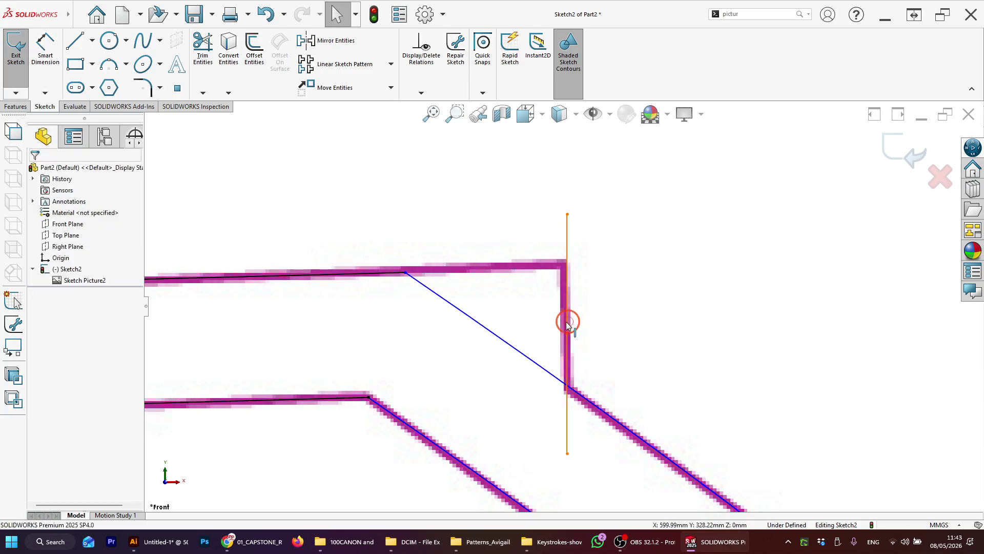
Shift the new line onto the picture's short step edge and give it a Vertical relation.
{"action": "left_click_drag", "start_coordinate": [566, 322], "coordinate": [555, 321]}
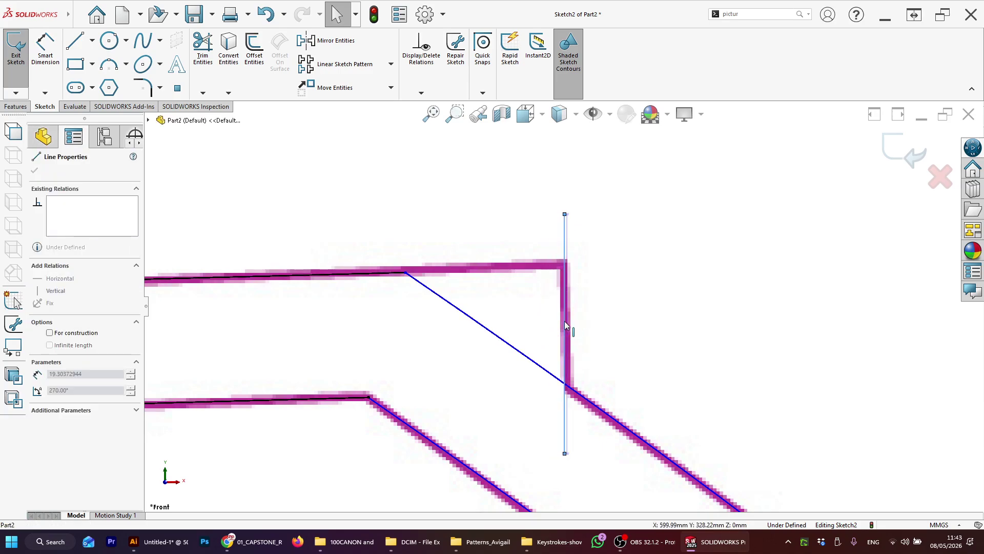
{"action": "left_click", "coordinate": [564, 321]}
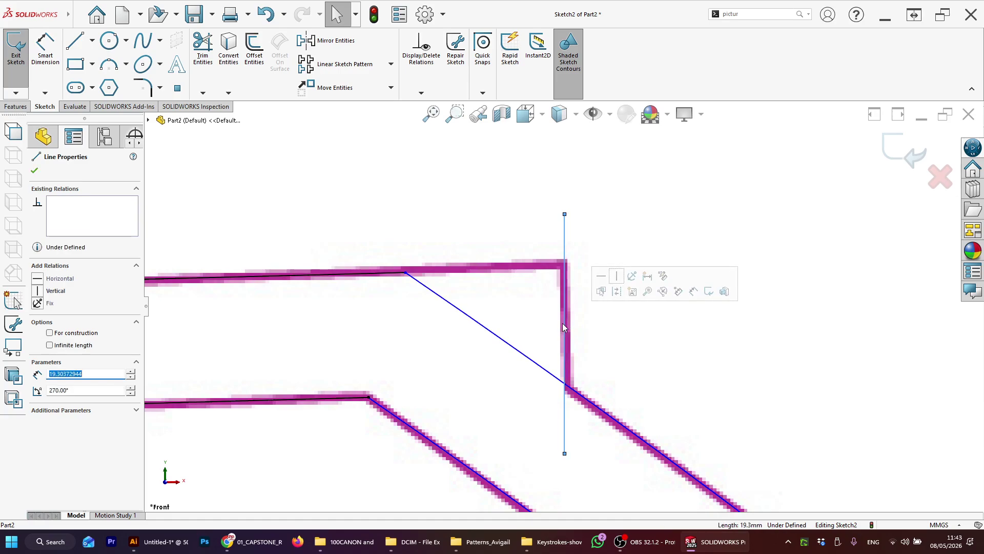
{"action": "left_click", "coordinate": [39, 292]}
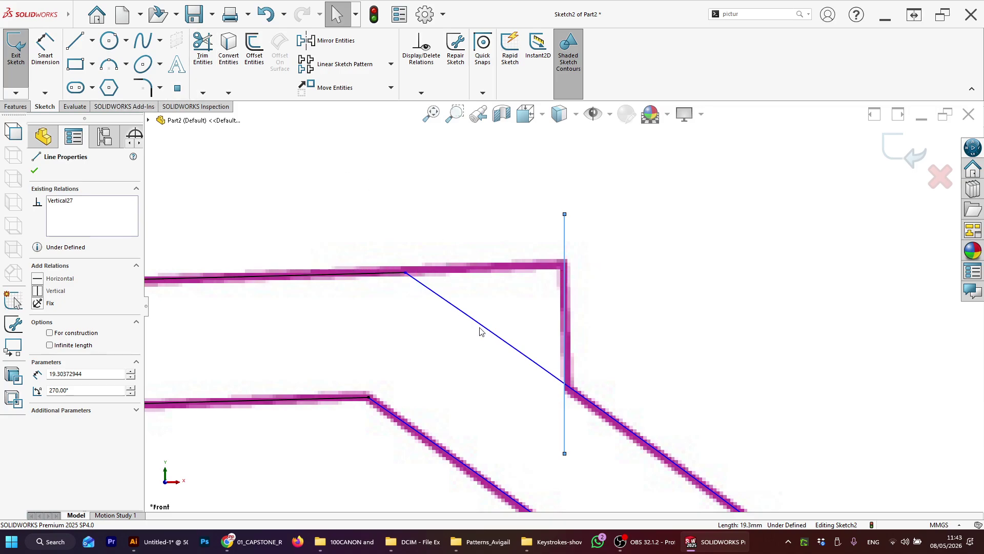
Extend the outer offset line of the upper seam to the vertical line at the cap corner.
{"action": "left_click", "coordinate": [203, 93]}
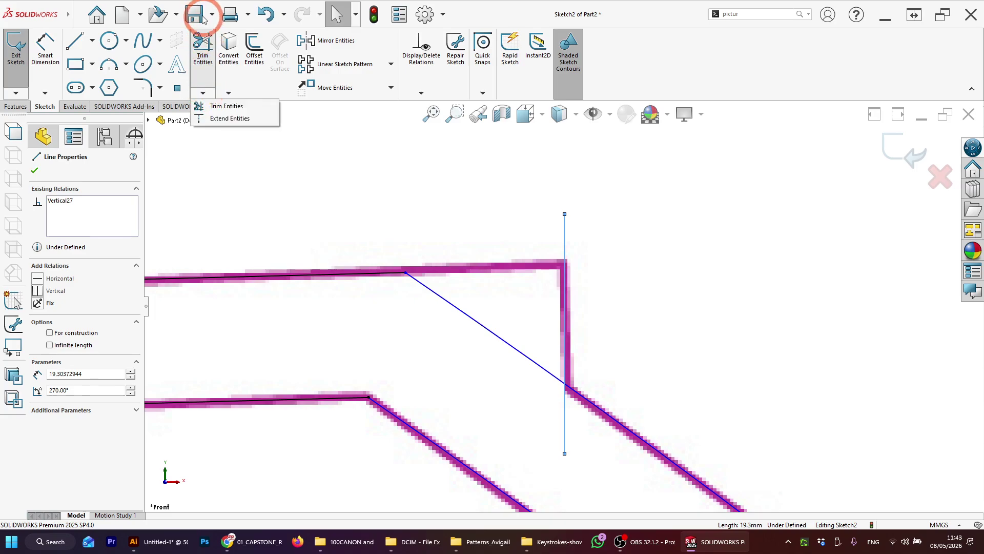
{"action": "left_click", "coordinate": [221, 106]}
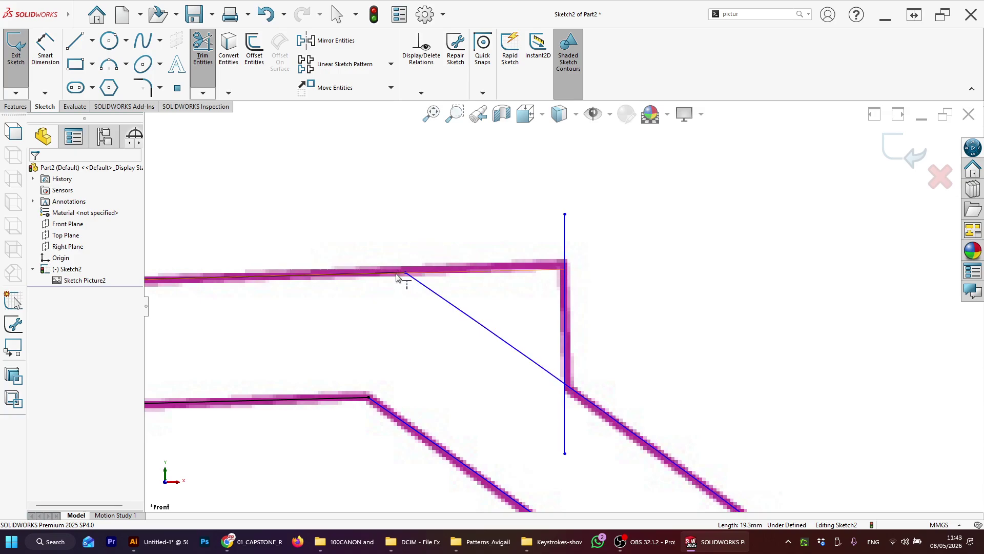
{"action": "left_click", "coordinate": [462, 268]}
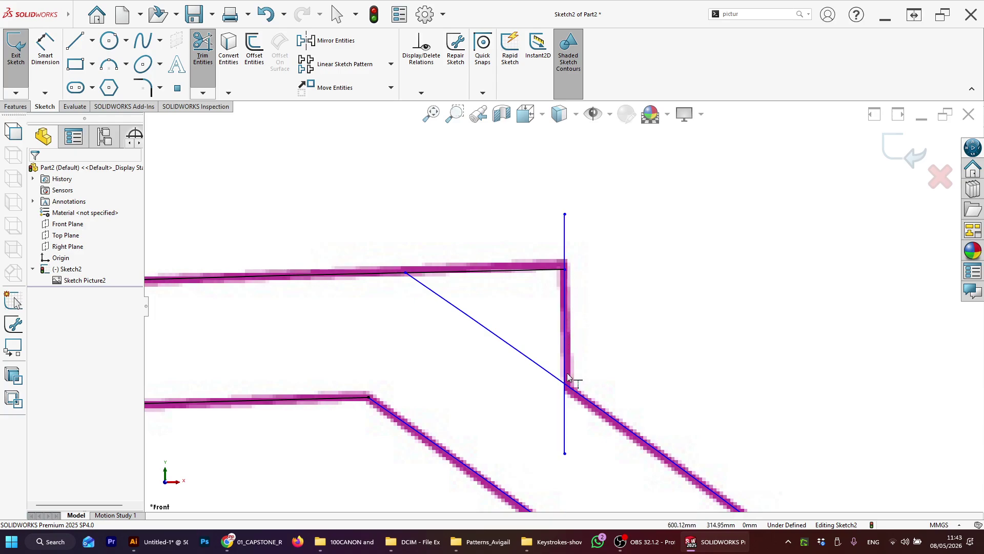
{"action": "key", "text": "Escape"}
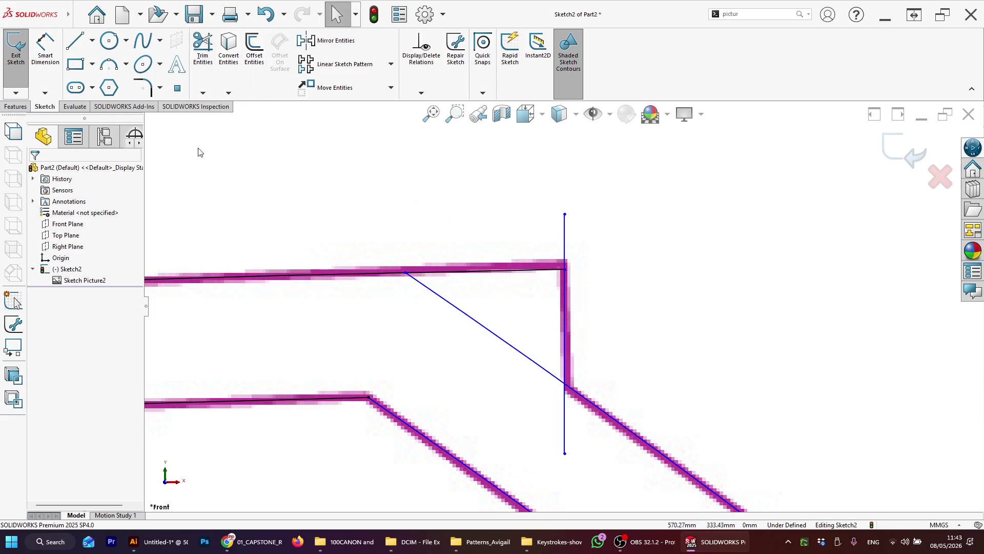
Power trim the vertical line's two overhanging ends and the diagonal piece of the cap offset inside the upper corner.
{"action": "left_click", "coordinate": [203, 47]}
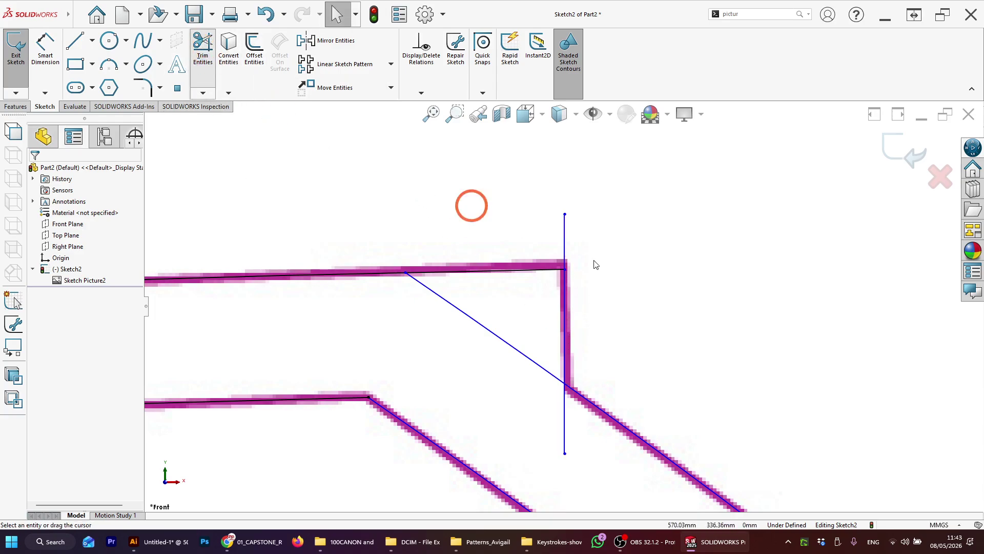
{"action": "left_click", "coordinate": [662, 240]}
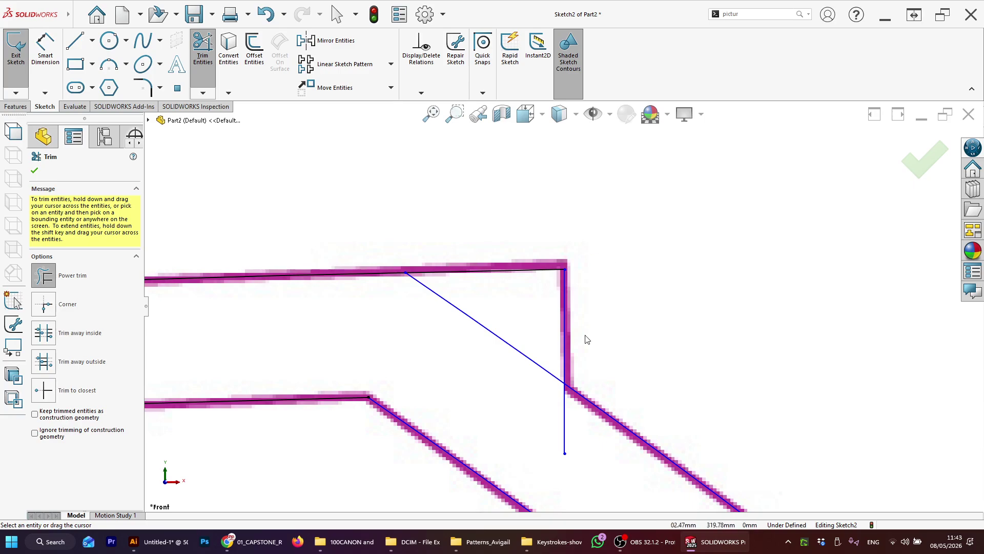
{"action": "mouse_move", "coordinate": [383, 346]}
{"action": "left_mouse_down"}
{"action": "mouse_move", "coordinate": [393, 334]}
{"action": "mouse_move", "coordinate": [492, 318]}
{"action": "mouse_move", "coordinate": [506, 370]}
{"action": "mouse_move", "coordinate": [620, 455]}
{"action": "left_mouse_up"}
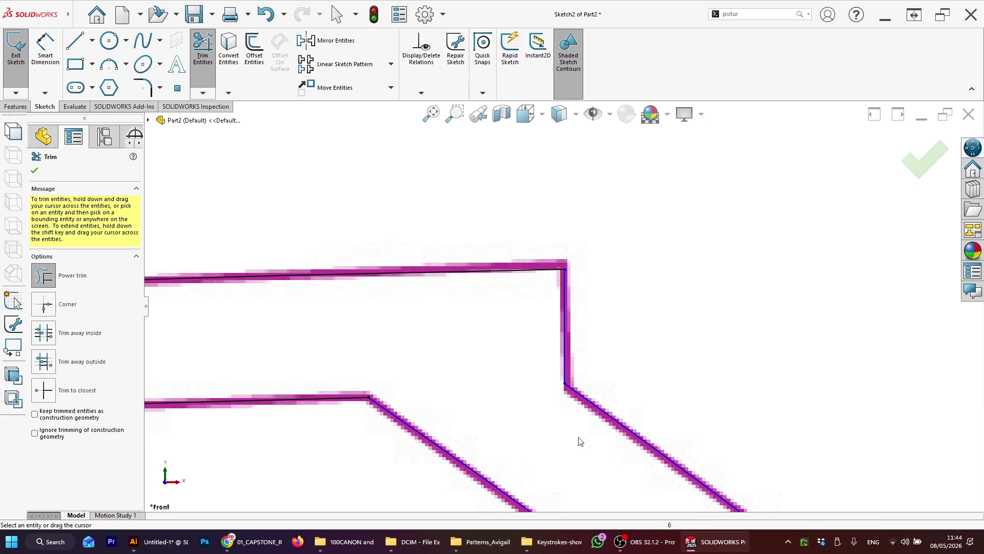
{"action": "key", "text": "Escape"}
Sketch a slanted line about 18 mm long along the picture's short step edge at the lower cap corner, crossing the outer offset curve.
{"action": "scroll", "coordinate": [415, 308], "scroll_direction": "up", "scroll_amount": 6}
{"action": "scroll", "coordinate": [519, 349], "scroll_direction": "up", "scroll_amount": 5}
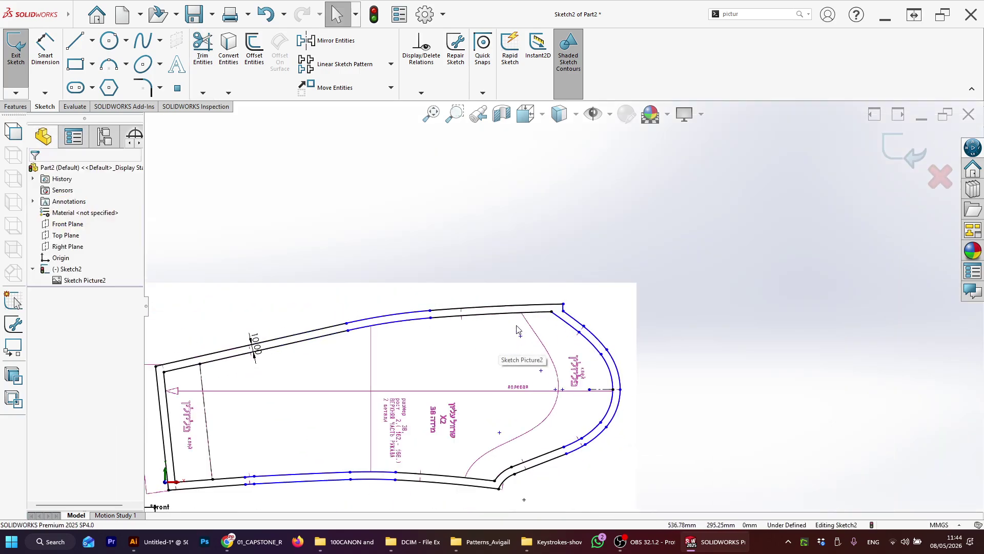
{"action": "scroll", "coordinate": [494, 454], "scroll_direction": "up", "scroll_amount": 3}
{"action": "scroll", "coordinate": [518, 441], "scroll_direction": "down", "scroll_amount": 10}
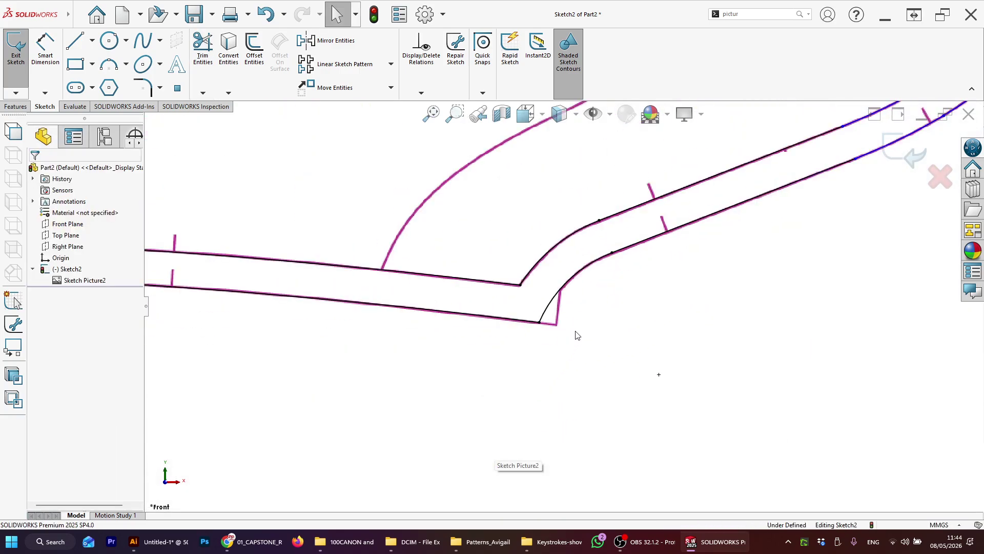
{"action": "scroll", "coordinate": [576, 335], "scroll_direction": "down", "scroll_amount": 6}
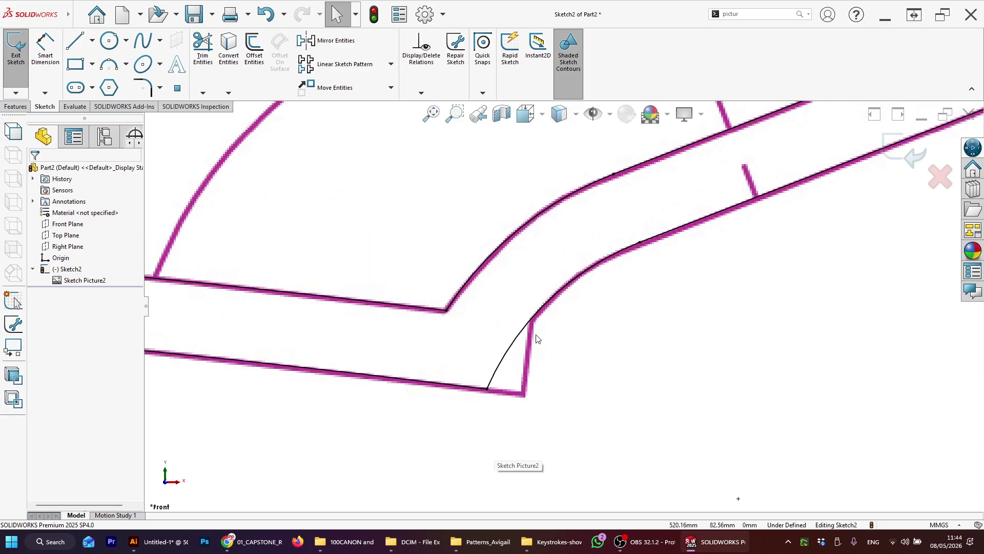
{"action": "left_click", "coordinate": [74, 41]}
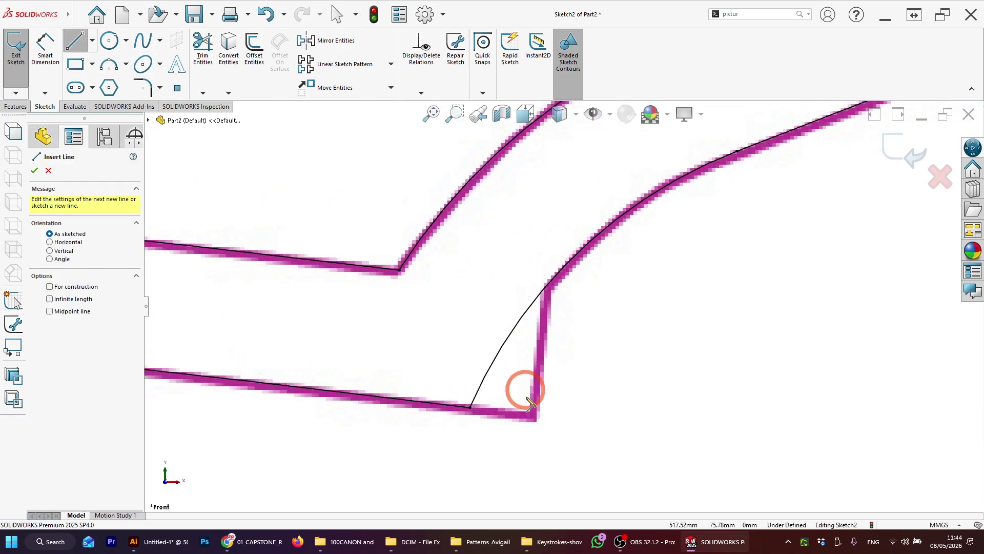
{"action": "left_click", "coordinate": [534, 448]}
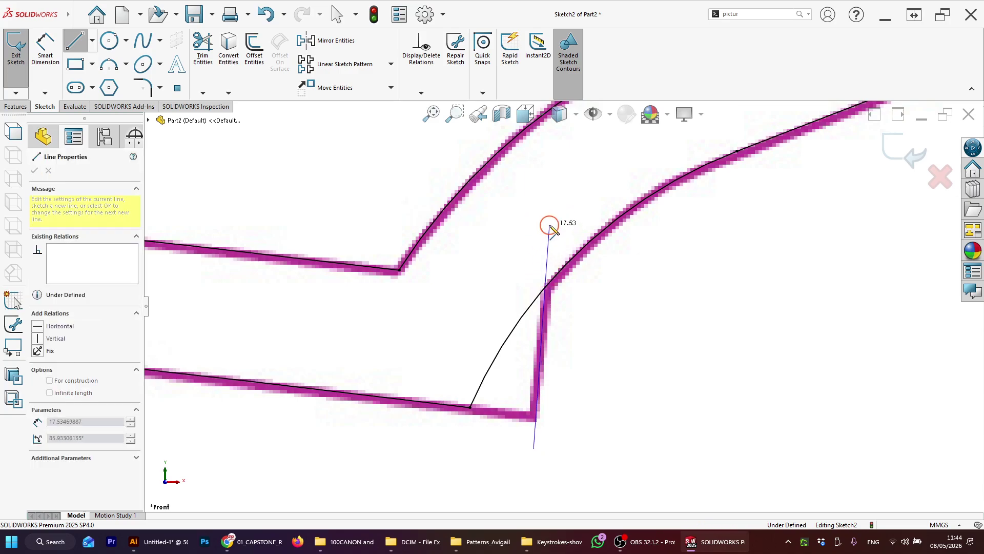
{"action": "left_click", "coordinate": [550, 226]}
{"action": "key", "text": "Escape"}
{"action": "key", "text": "Escape"}
Adjust both endpoints of the slanted line so it follows the picture's short step edge at the lower cap corner.
{"action": "scroll", "coordinate": [534, 379], "scroll_direction": "down", "scroll_amount": 3}
{"action": "scroll", "coordinate": [545, 320], "scroll_direction": "up", "scroll_amount": 4}
{"action": "scroll", "coordinate": [552, 183], "scroll_direction": "down", "scroll_amount": 2}
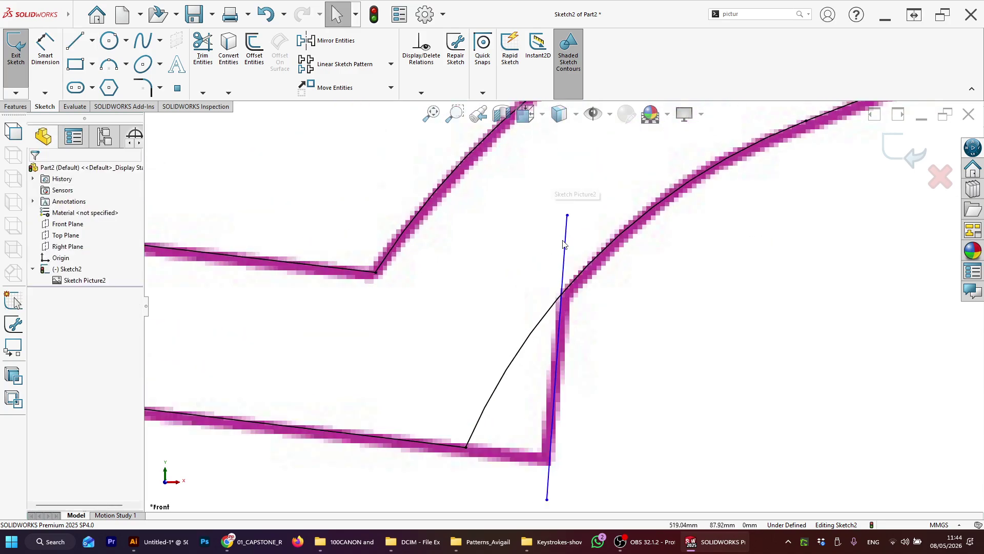
{"action": "mouse_move", "coordinate": [569, 219]}
{"action": "left_mouse_down"}
{"action": "mouse_move", "coordinate": [585, 213]}
{"action": "mouse_move", "coordinate": [576, 217]}
{"action": "left_mouse_up"}
{"action": "scroll", "coordinate": [570, 305], "scroll_direction": "up", "scroll_amount": 4}
{"action": "scroll", "coordinate": [548, 429], "scroll_direction": "down", "scroll_amount": 3}
{"action": "left_click", "coordinate": [563, 429]}
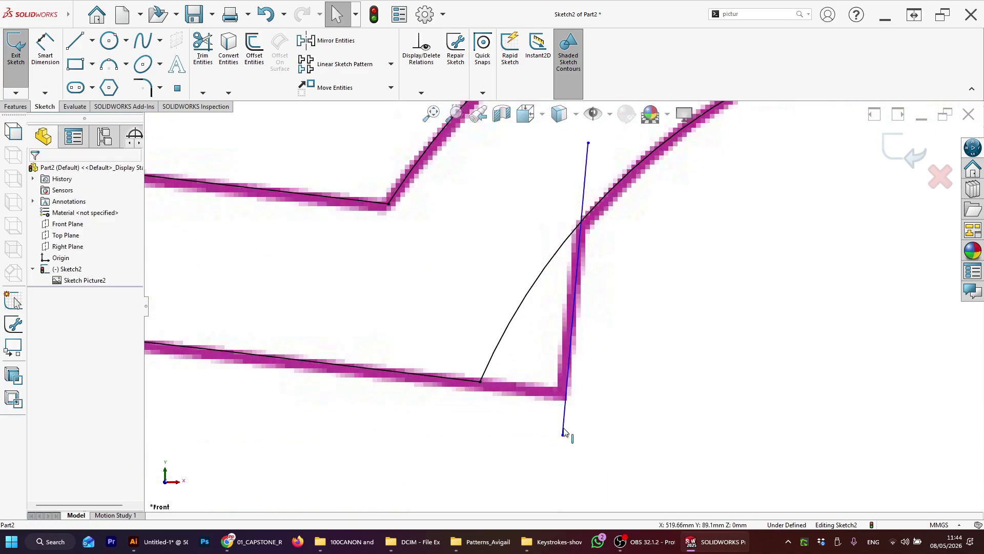
{"action": "left_click_drag", "start_coordinate": [563, 436], "coordinate": [556, 466]}
{"action": "left_click", "coordinate": [589, 314]}
{"action": "scroll", "coordinate": [589, 314], "scroll_direction": "up", "scroll_amount": 3}
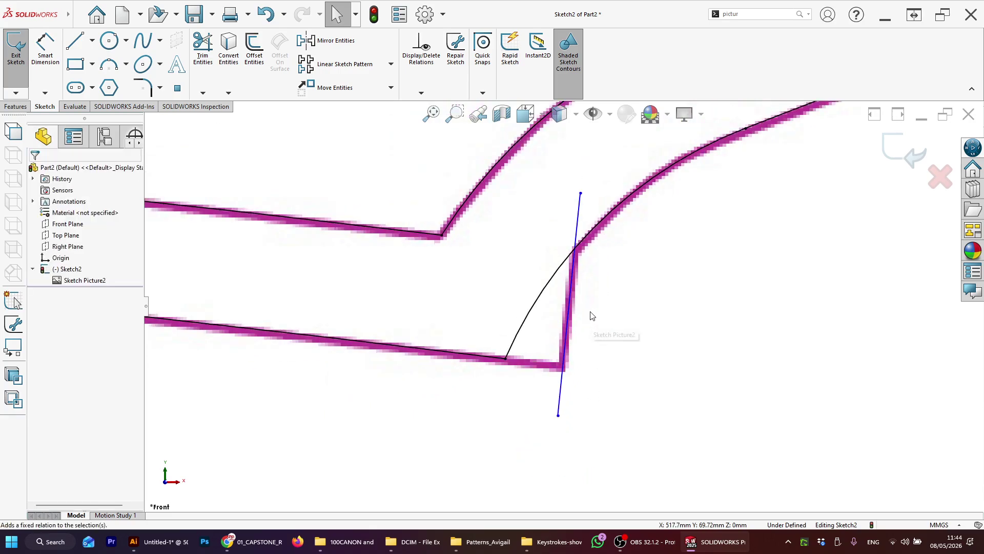
{"action": "scroll", "coordinate": [580, 248], "scroll_direction": "down", "scroll_amount": 2}
Extend the outer offset line of the lower seam to the slanted line at the cap corner.
{"action": "left_click", "coordinate": [203, 92]}
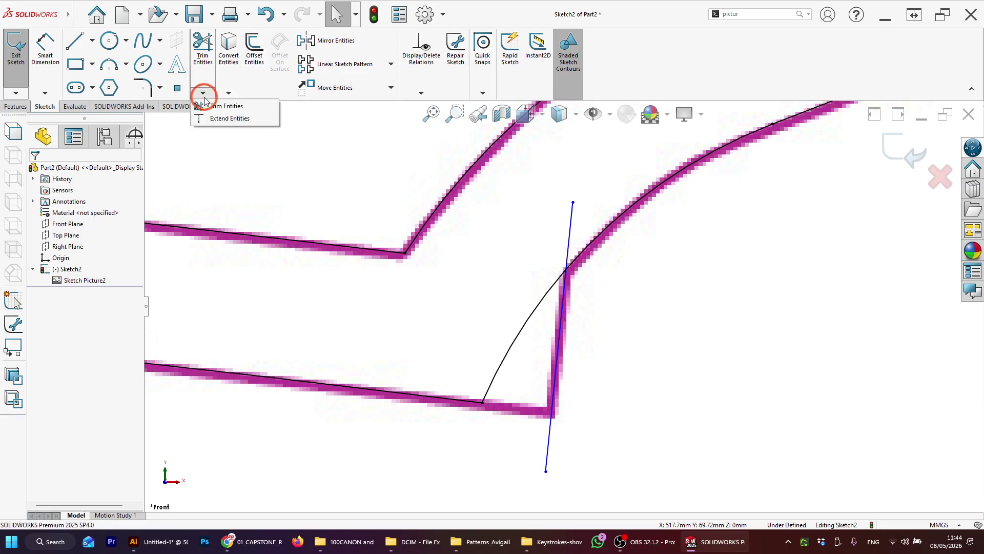
{"action": "left_click", "coordinate": [205, 46]}
{"action": "left_click", "coordinate": [226, 118]}
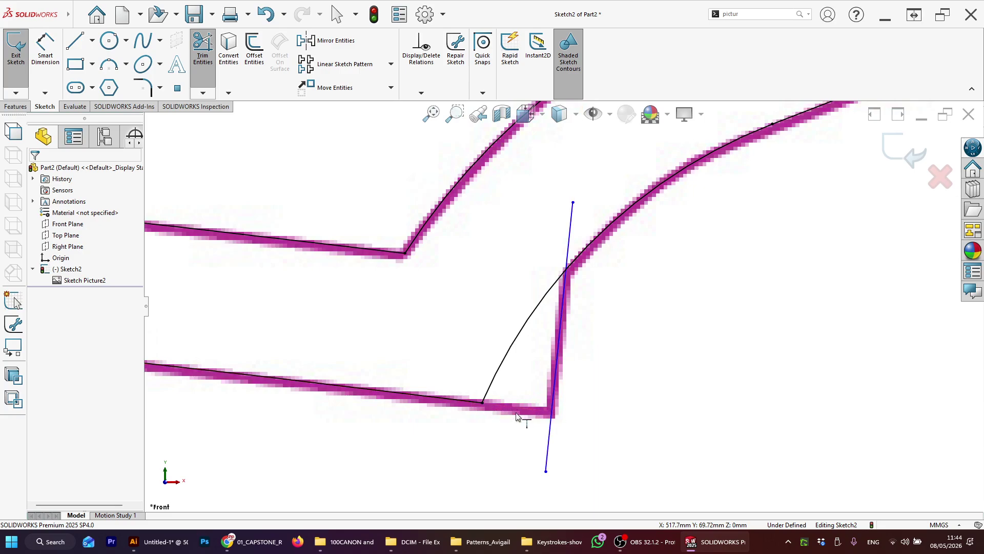
{"action": "left_click", "coordinate": [470, 404]}
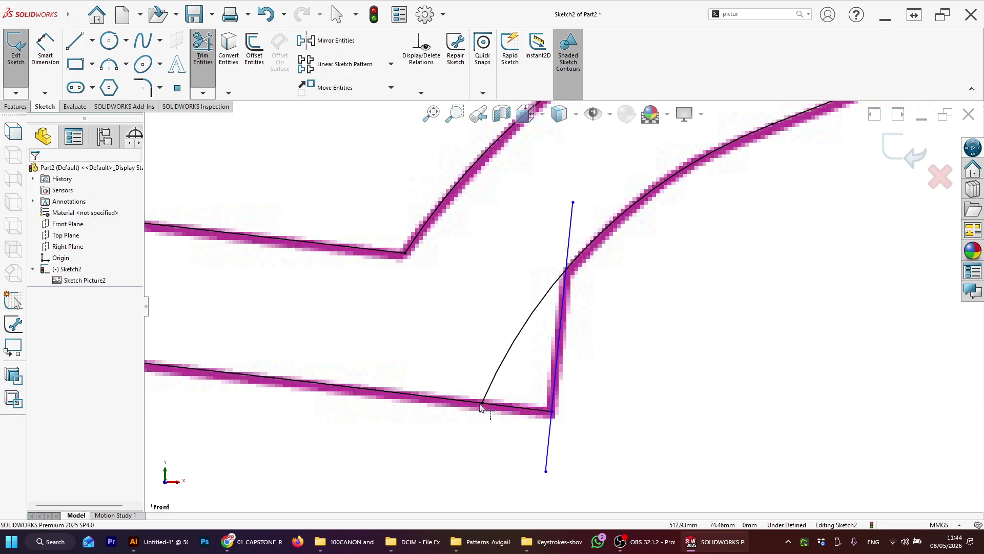
{"action": "key", "text": "Escape"}
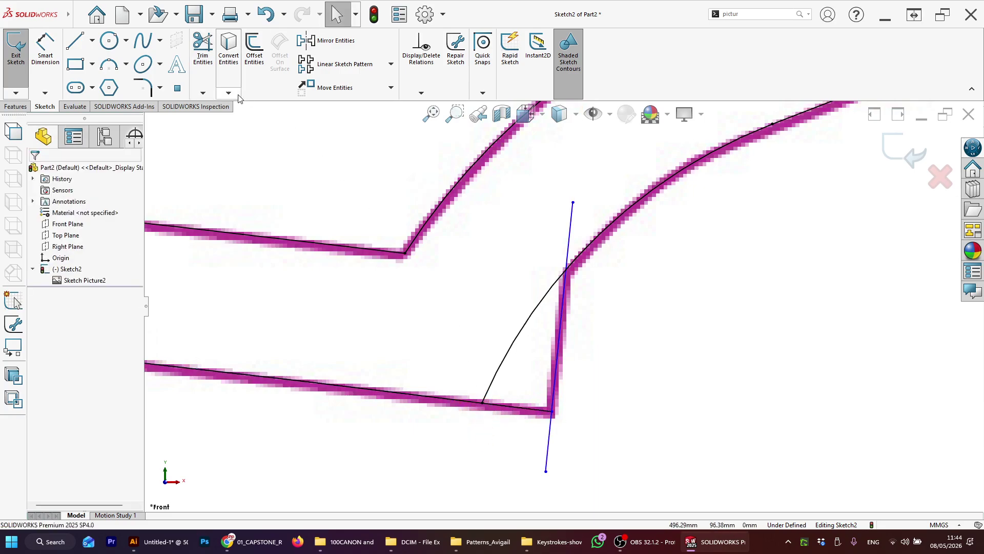
Power trim the slanted line's two overhanging ends and the curved piece of the cap offset inside the lower corner.
{"action": "left_click", "coordinate": [207, 60]}
{"action": "mouse_move", "coordinate": [599, 170]}
{"action": "left_mouse_down"}
{"action": "mouse_move", "coordinate": [587, 227]}
{"action": "mouse_move", "coordinate": [543, 265]}
{"action": "left_mouse_up"}
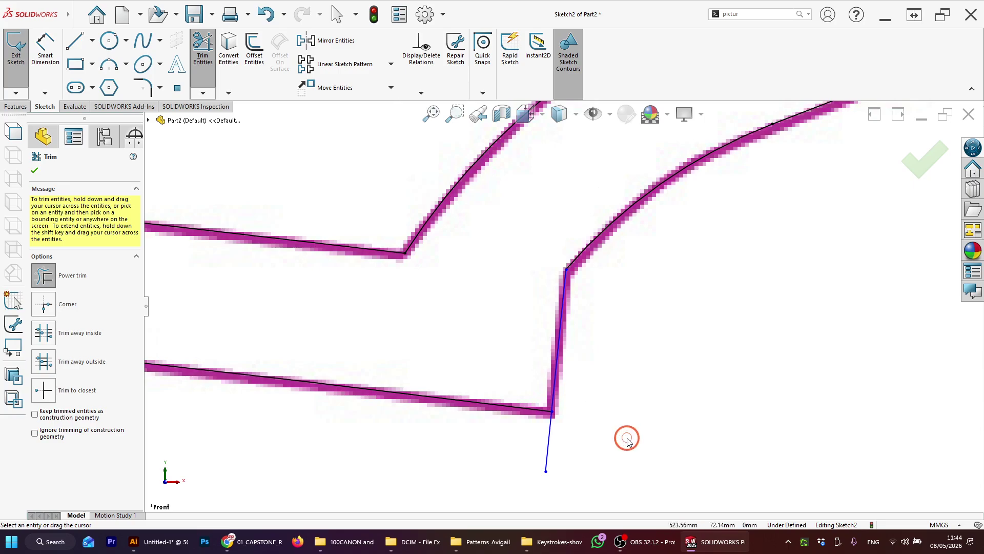
{"action": "mouse_move", "coordinate": [627, 439]}
{"action": "left_mouse_down"}
{"action": "mouse_move", "coordinate": [523, 448]}
{"action": "mouse_move", "coordinate": [387, 415]}
{"action": "left_mouse_up"}
{"action": "key", "text": "Escape"}
{"action": "scroll", "coordinate": [518, 279], "scroll_direction": "up", "scroll_amount": 5}
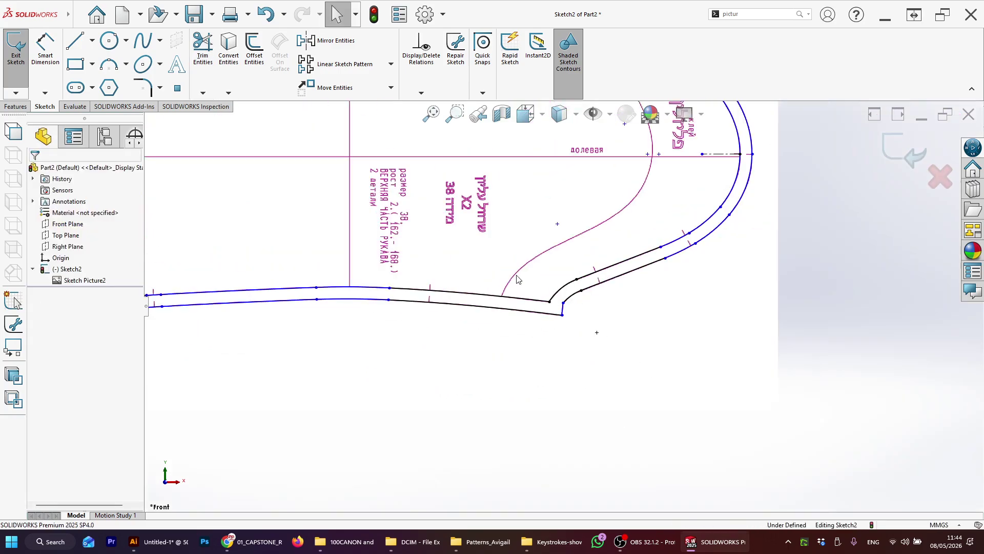
Examine the cuff end, comparing the sketched offset with the picture's wider hem allowance and upper corner notch.
{"action": "scroll", "coordinate": [517, 280], "scroll_direction": "up", "scroll_amount": 6}
{"action": "scroll", "coordinate": [393, 296], "scroll_direction": "down", "scroll_amount": 6}
{"action": "scroll", "coordinate": [426, 163], "scroll_direction": "down", "scroll_amount": 3}
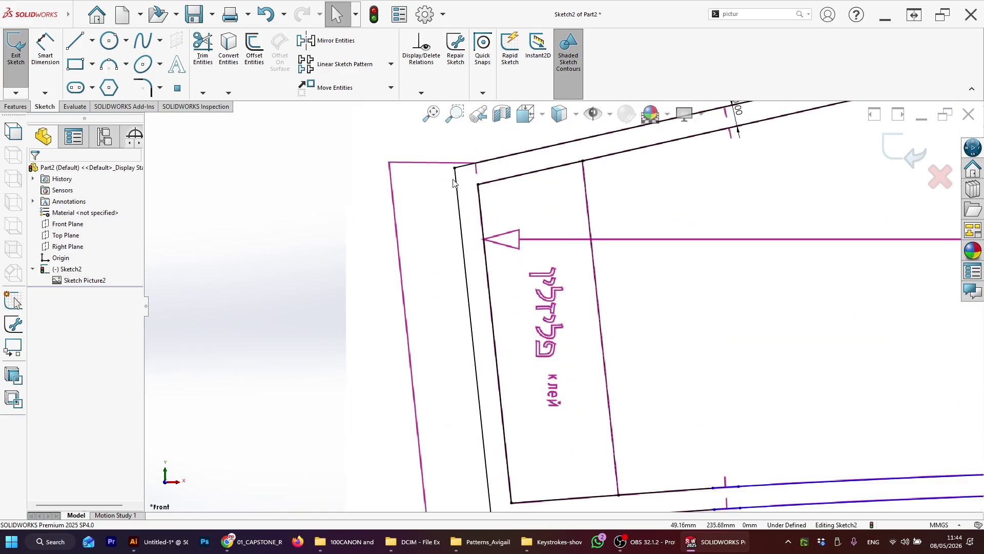
{"action": "scroll", "coordinate": [451, 224], "scroll_direction": "up", "scroll_amount": 4}
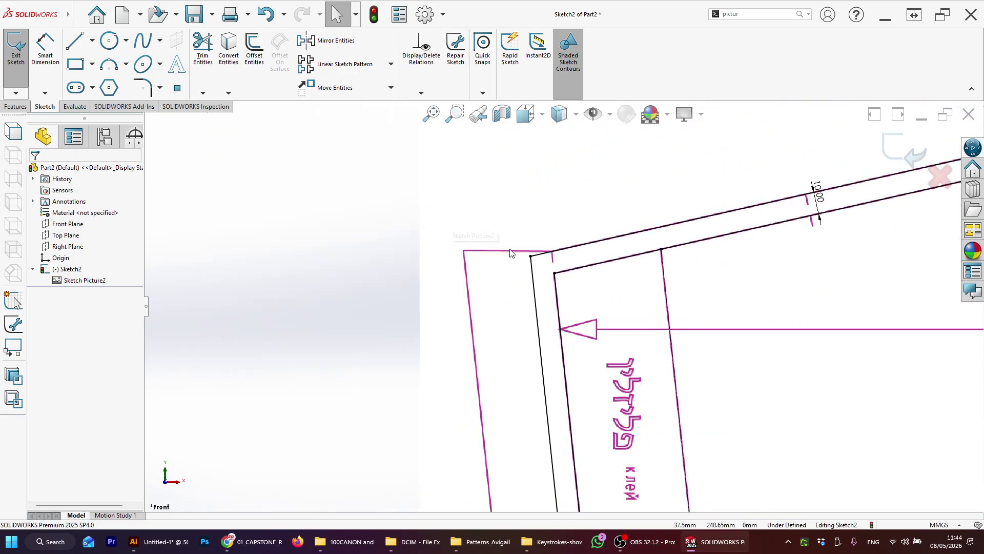
{"action": "scroll", "coordinate": [587, 333], "scroll_direction": "down", "scroll_amount": 2}
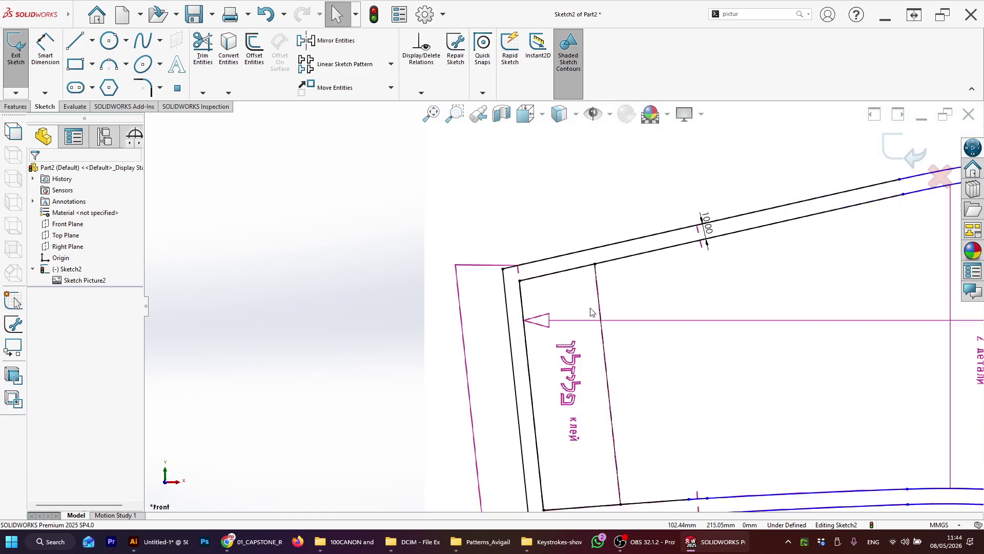
{"action": "scroll", "coordinate": [587, 333], "scroll_direction": "up", "scroll_amount": 1}
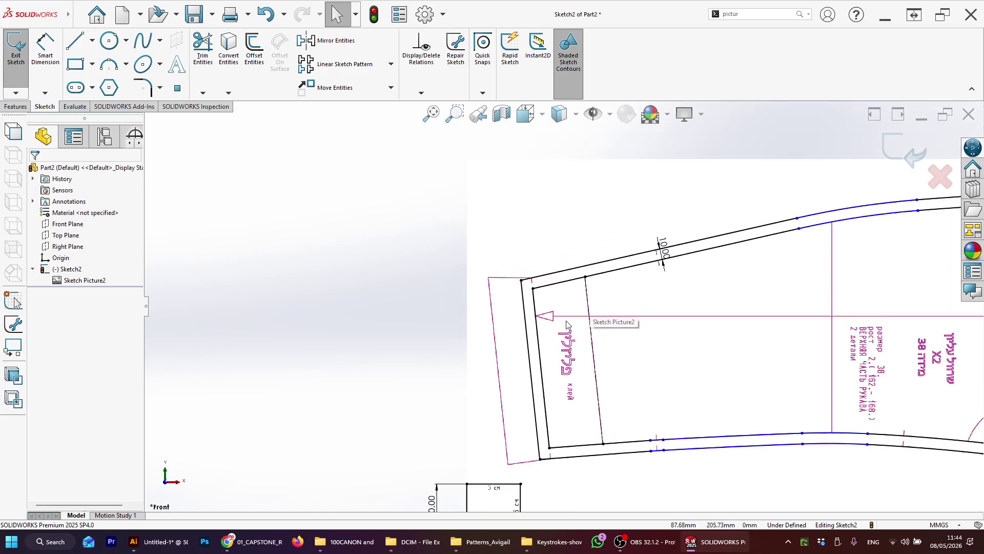
{"action": "scroll", "coordinate": [515, 276], "scroll_direction": "down", "scroll_amount": 3}
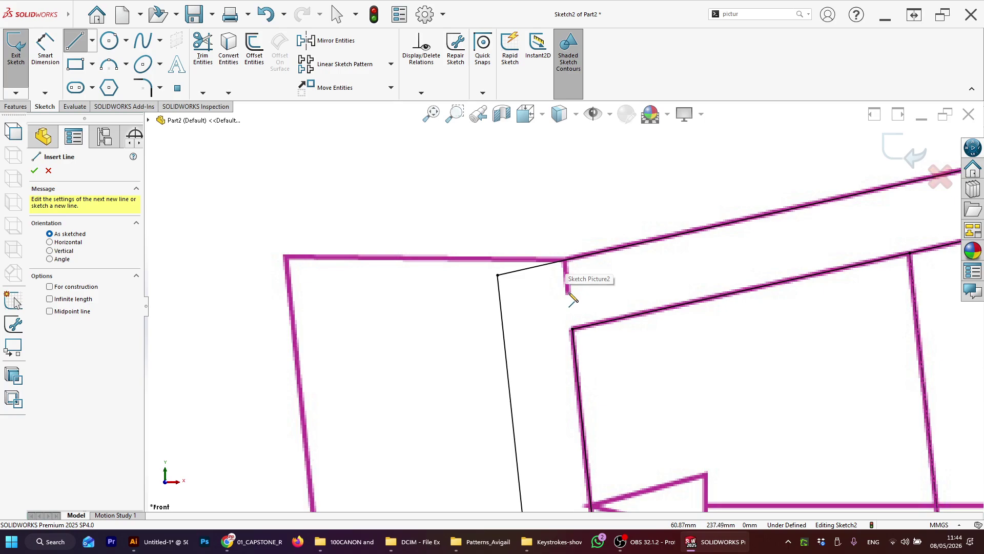
{"action": "scroll", "coordinate": [569, 264], "scroll_direction": "down", "scroll_amount": 3}
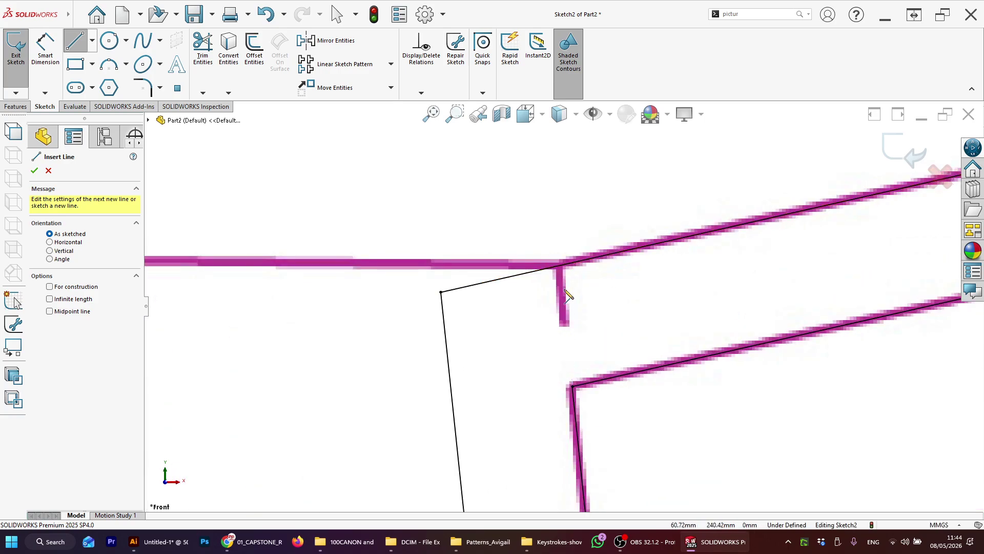
{"action": "scroll", "coordinate": [569, 349], "scroll_direction": "down", "scroll_amount": 3}
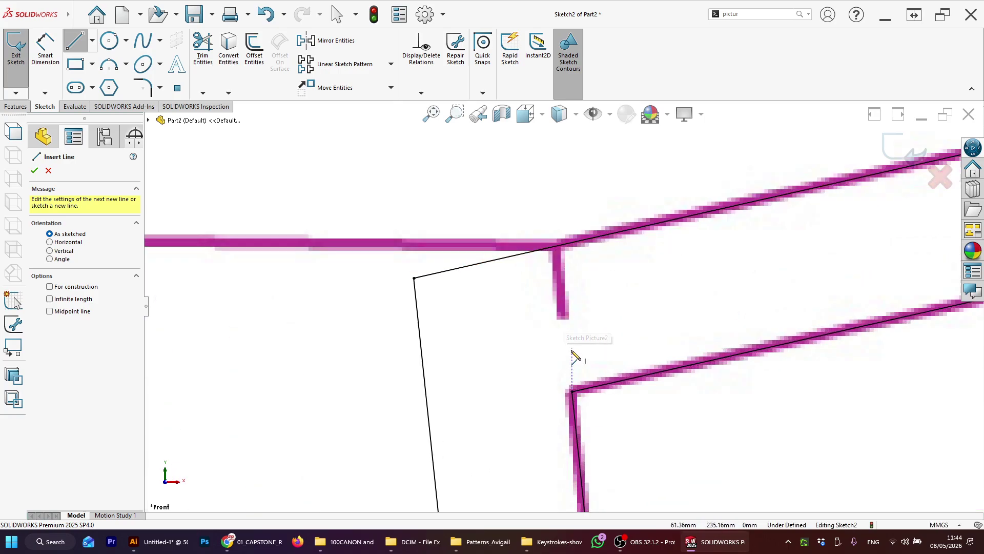
{"action": "scroll", "coordinate": [562, 303], "scroll_direction": "up", "scroll_amount": 3}
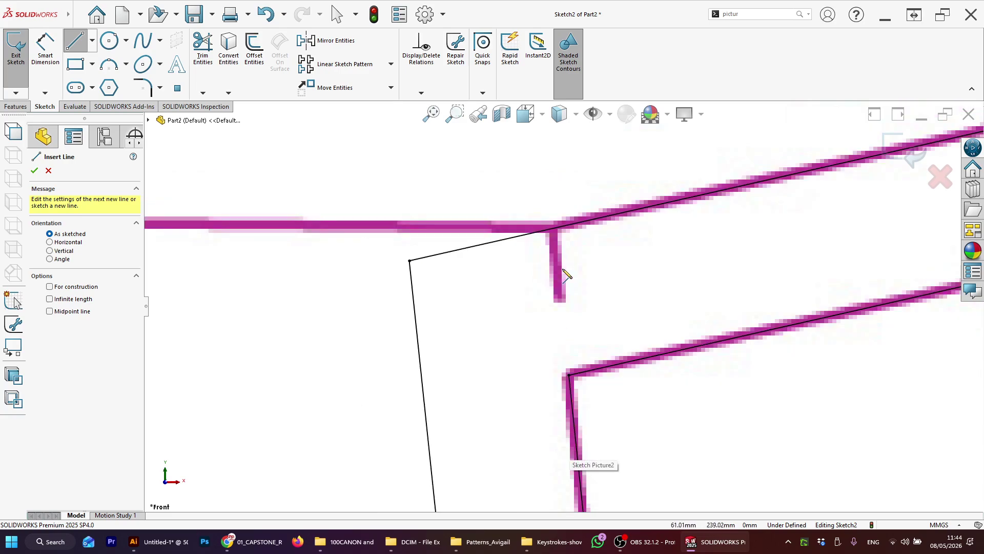
{"action": "key", "text": "Escape"}
Extend the inner cuff line through the picture's notch up to the upper seam's outer offset line.
{"action": "left_click", "coordinate": [202, 93]}
{"action": "left_click", "coordinate": [226, 106]}
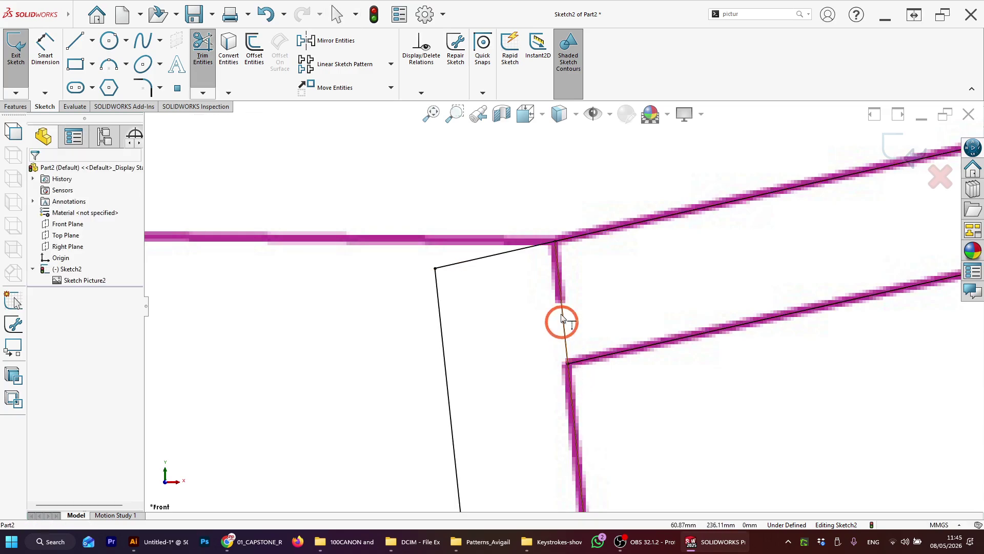
{"action": "key", "text": "Escape"}
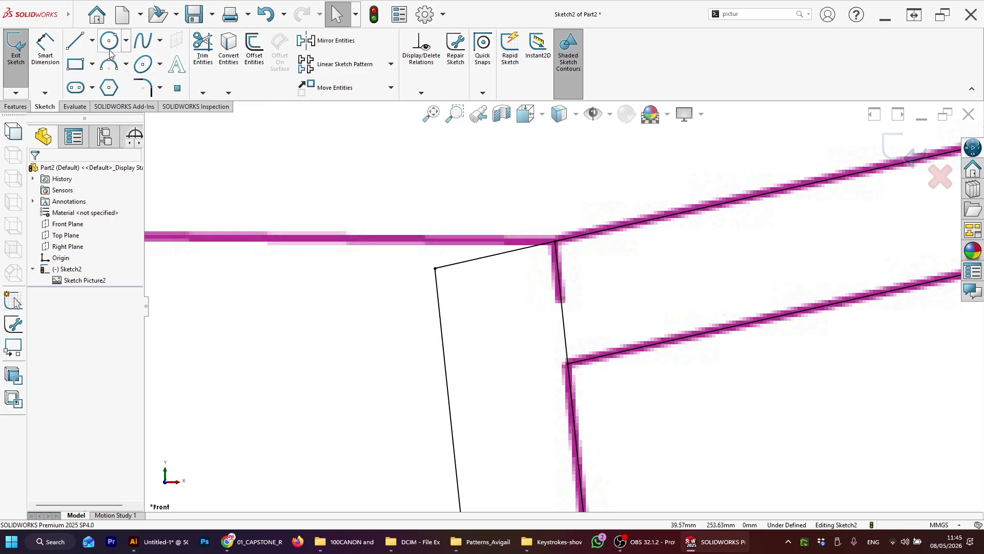
Sketch a short crosswise line at the upper notch's inner end and power trim the extended cuff line back to the notch's length.
{"action": "left_click", "coordinate": [76, 41]}
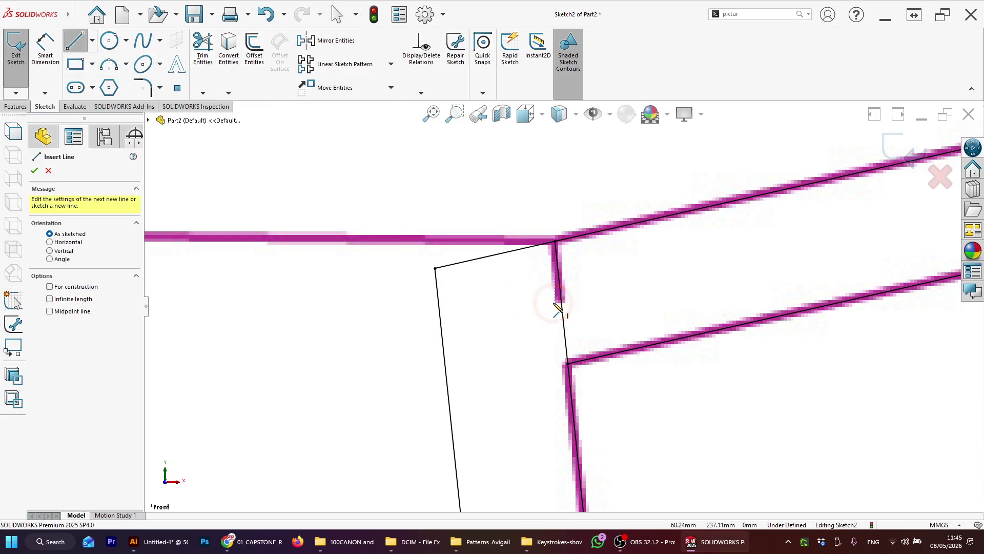
{"action": "left_click", "coordinate": [586, 302]}
{"action": "double_click", "coordinate": [586, 299]}
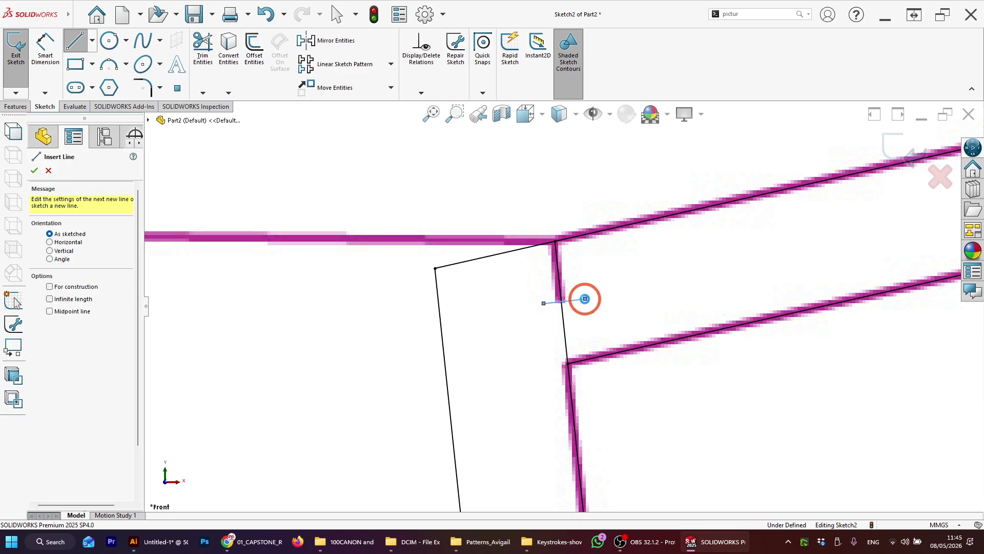
{"action": "key", "text": "Escape"}
{"action": "left_click", "coordinate": [204, 68]}
{"action": "mouse_move", "coordinate": [499, 281]}
{"action": "left_mouse_down"}
{"action": "mouse_move", "coordinate": [560, 281]}
{"action": "mouse_move", "coordinate": [561, 301]}
{"action": "mouse_move", "coordinate": [545, 294]}
{"action": "left_mouse_up"}
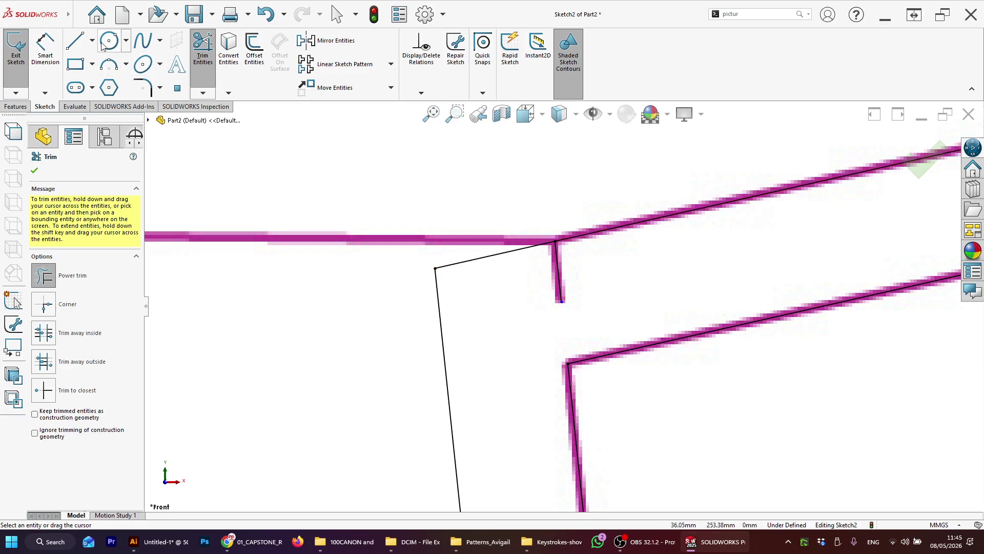
Sketch a line about 41 mm long from the upper notch's outer end along the picture's hem edge to its upper outer corner.
{"action": "left_click", "coordinate": [76, 41]}
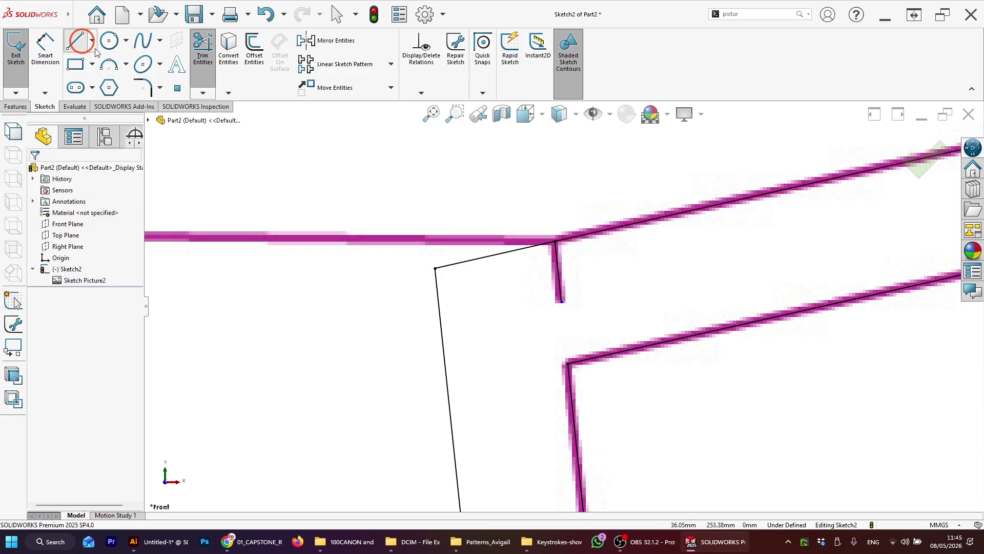
{"action": "left_click", "coordinate": [555, 241]}
{"action": "scroll", "coordinate": [513, 247], "scroll_direction": "up", "scroll_amount": 5}
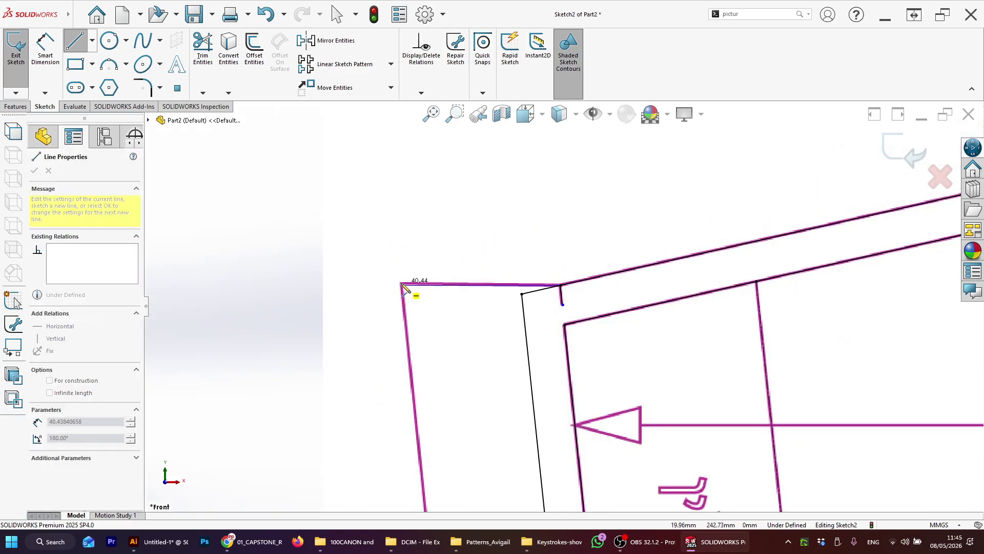
{"action": "scroll", "coordinate": [405, 289], "scroll_direction": "down", "scroll_amount": 5}
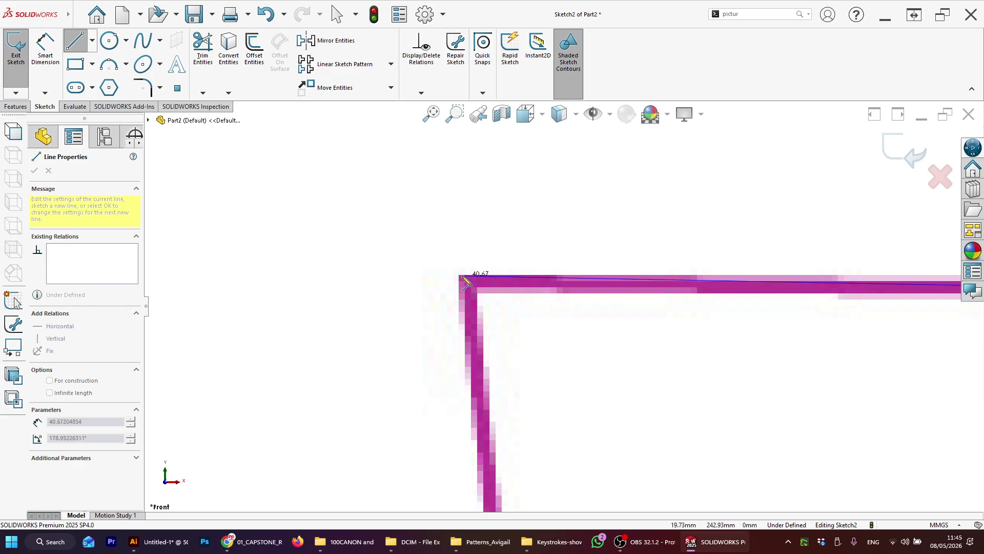
Continue with a line about 175 mm long down the picture's outer hem edge to its lower corner.
{"action": "scroll", "coordinate": [507, 328], "scroll_direction": "up", "scroll_amount": 6}
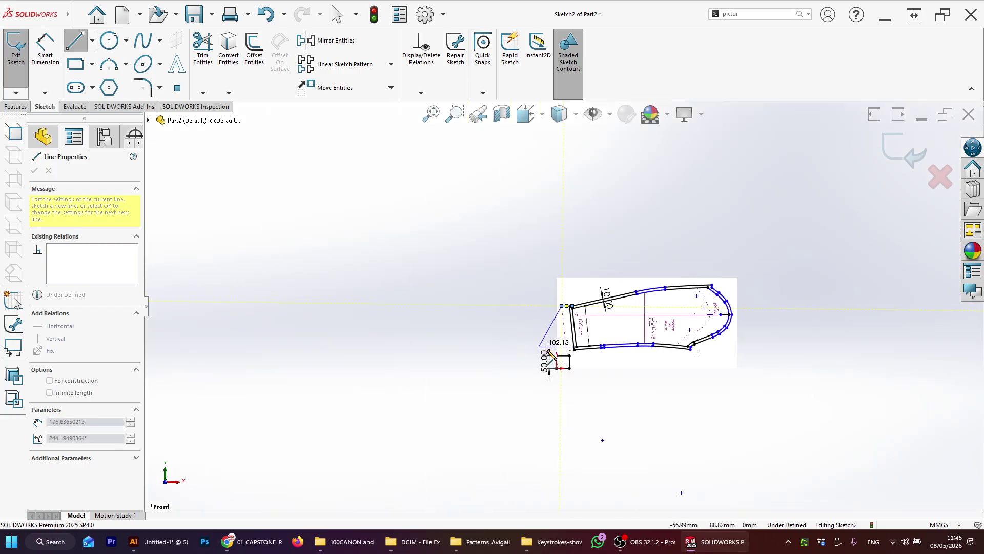
{"action": "scroll", "coordinate": [579, 335], "scroll_direction": "down", "scroll_amount": 10}
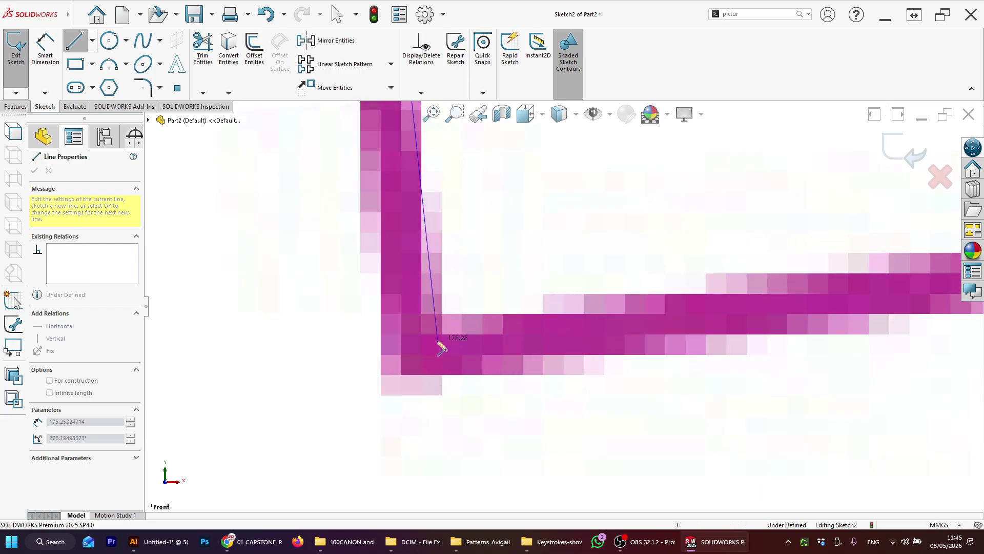
{"action": "left_click", "coordinate": [418, 361]}
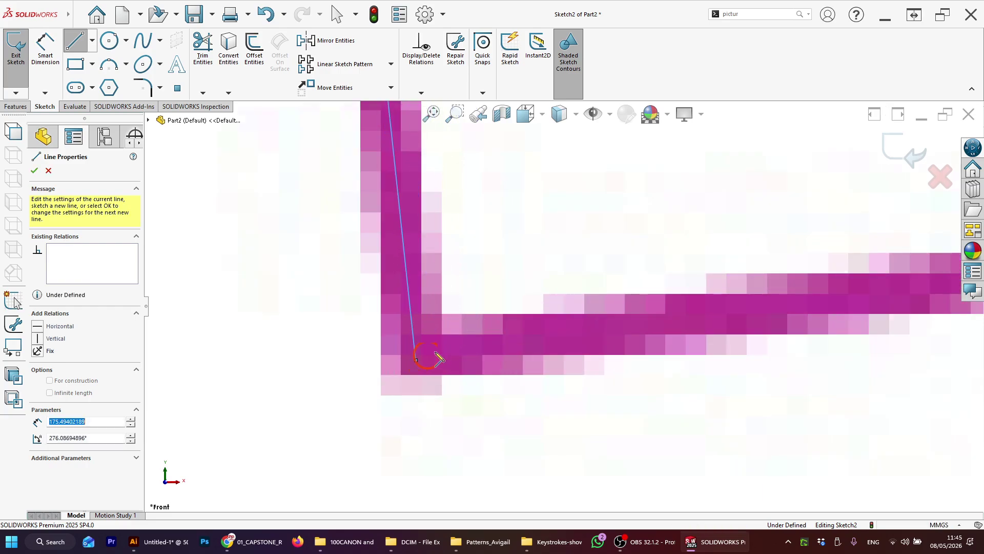
{"action": "scroll", "coordinate": [463, 341], "scroll_direction": "up", "scroll_amount": 5}
{"action": "scroll", "coordinate": [754, 285], "scroll_direction": "down", "scroll_amount": 3}
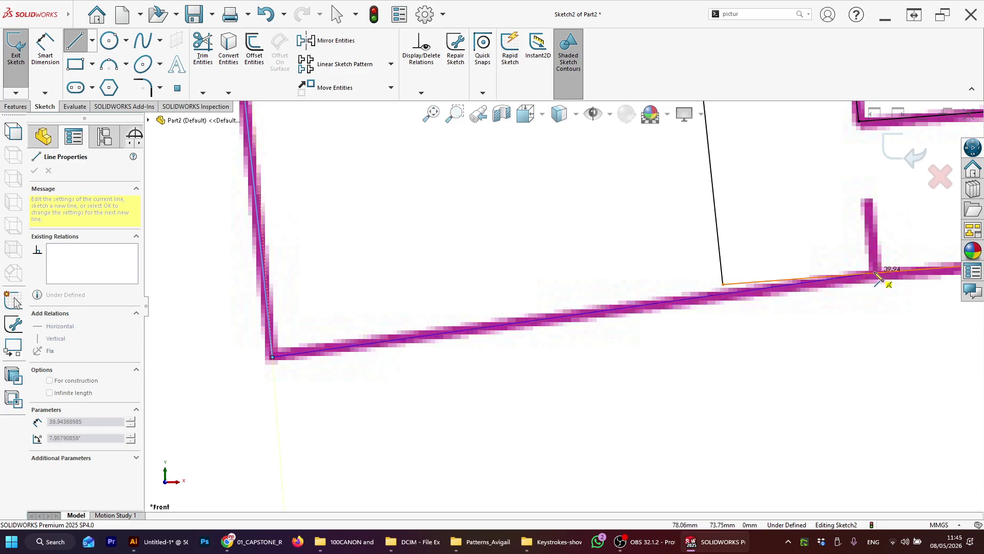
{"action": "key", "text": "Escape"}
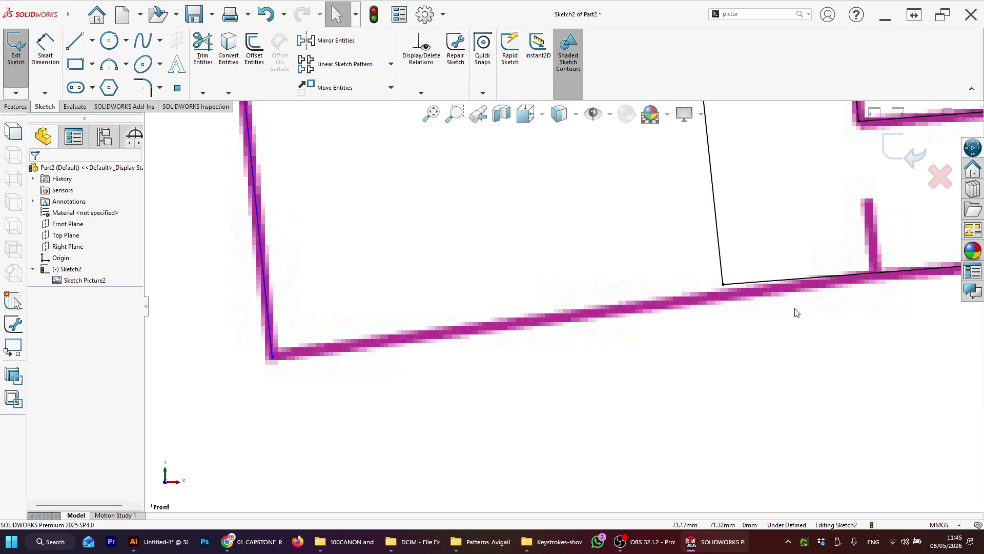
Extend the inner cuff line through the picture's lower notch down to the lower seam's outer offset line.
{"action": "scroll", "coordinate": [561, 304], "scroll_direction": "up", "scroll_amount": 3}
{"action": "scroll", "coordinate": [782, 210], "scroll_direction": "down", "scroll_amount": 2}
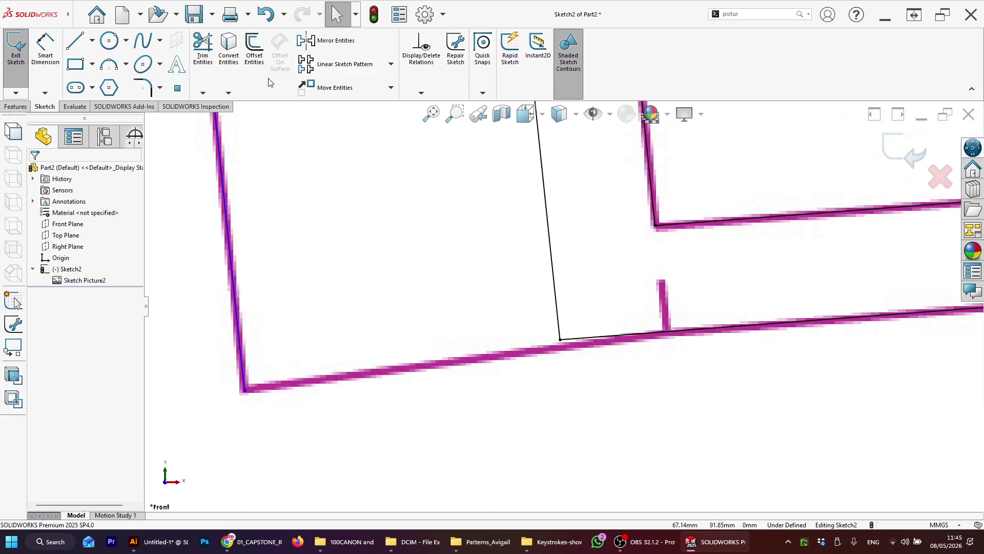
{"action": "left_click", "coordinate": [204, 95]}
{"action": "left_click", "coordinate": [210, 118]}
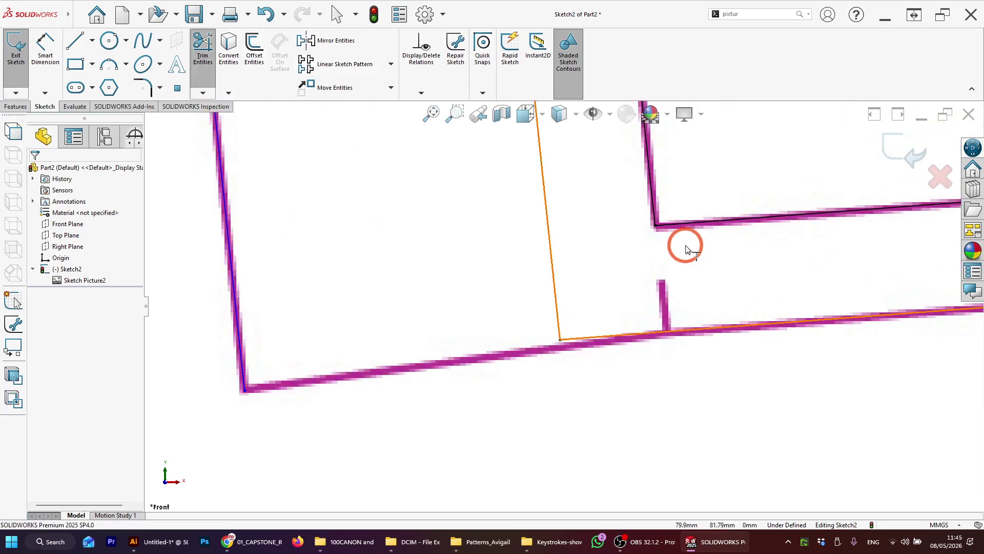
{"action": "left_click", "coordinate": [654, 222]}
{"action": "left_click", "coordinate": [658, 234]}
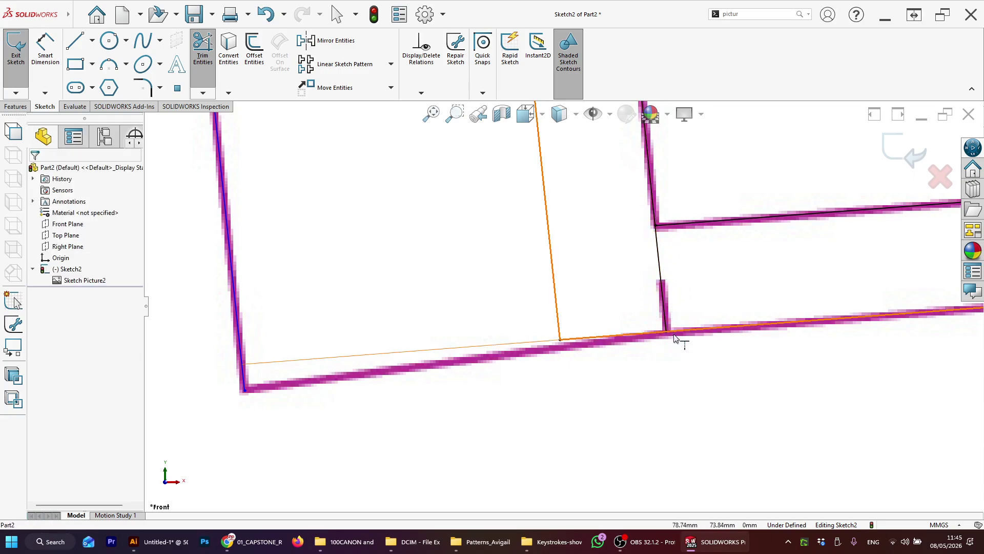
{"action": "key", "text": "Escape"}
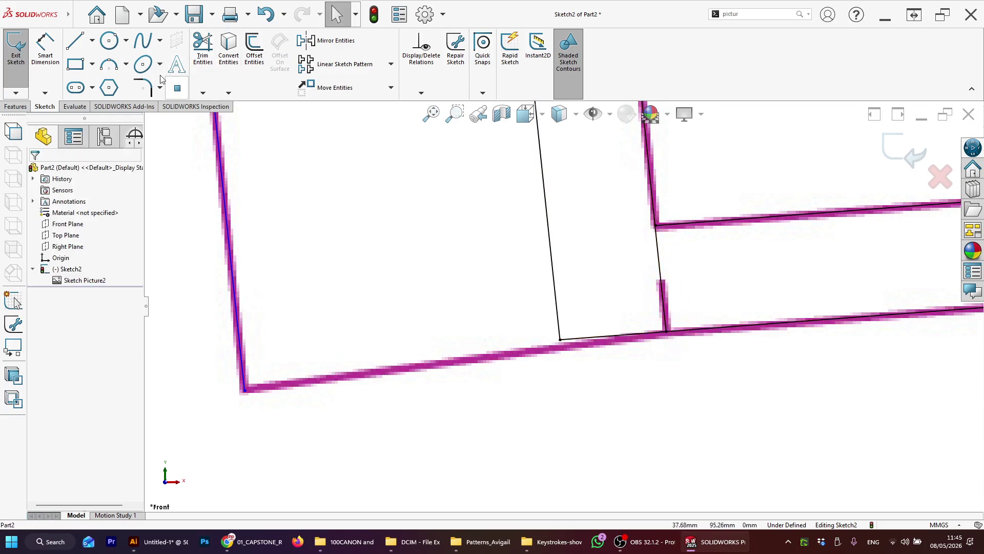
Sketch a short crosswise line at the lower notch's inner end and power trim the extended cuff line back to the notch's length.
{"action": "left_click", "coordinate": [76, 42]}
{"action": "left_click", "coordinate": [637, 278]}
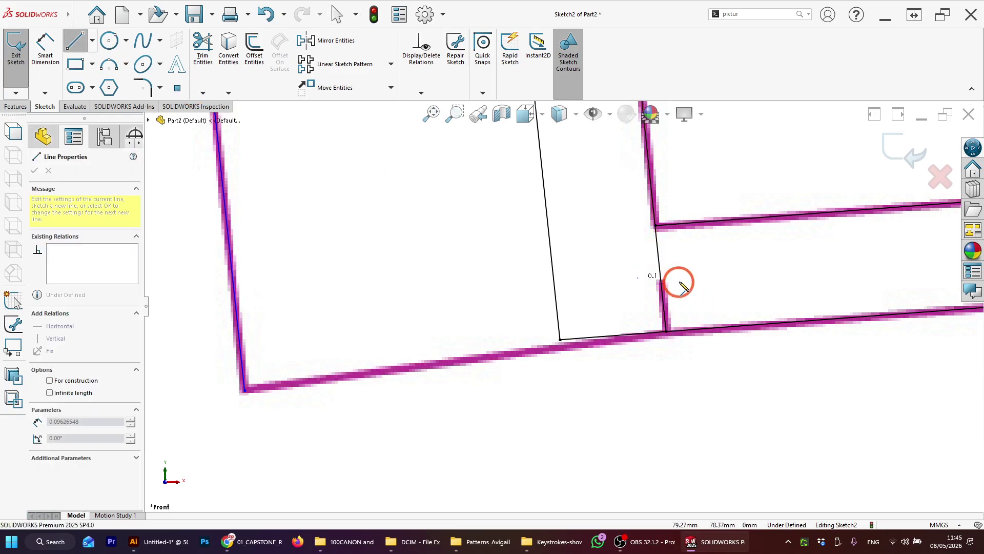
{"action": "left_click", "coordinate": [684, 282]}
{"action": "key", "text": "Escape"}
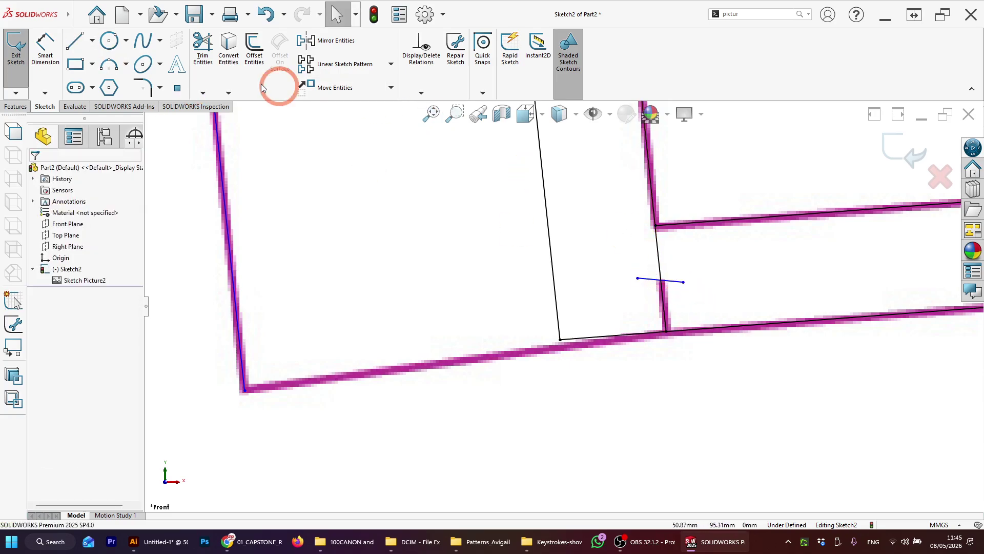
{"action": "left_click", "coordinate": [203, 49]}
{"action": "mouse_move", "coordinate": [670, 292]}
{"action": "left_mouse_down"}
{"action": "mouse_move", "coordinate": [677, 263]}
{"action": "mouse_move", "coordinate": [654, 266]}
{"action": "mouse_move", "coordinate": [652, 288]}
{"action": "left_mouse_up"}
{"action": "key", "text": "Escape"}
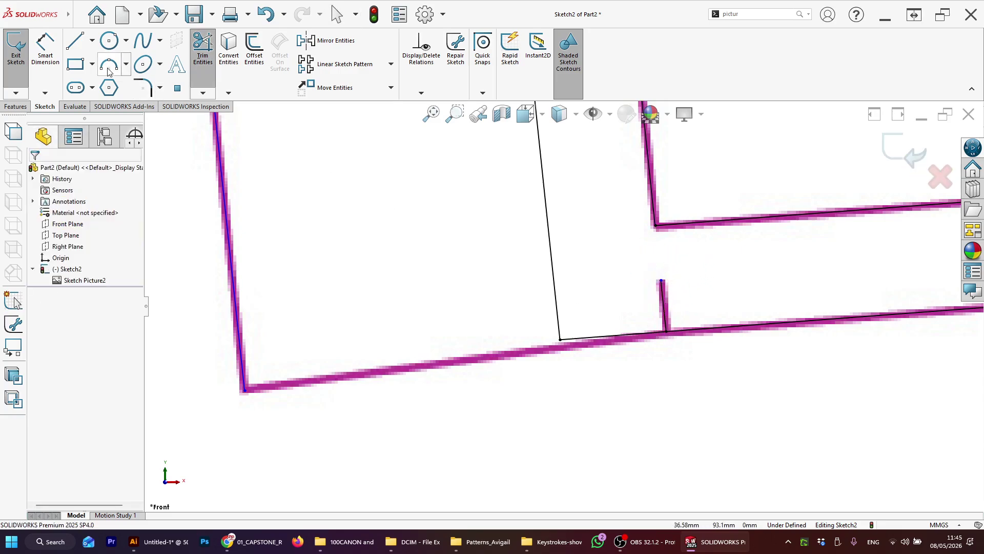
Sketch a line about 40 mm long from the lower notch's outer end along the picture's hem edge to its lower outer corner.
{"action": "left_click", "coordinate": [79, 44]}
{"action": "left_click_drag", "start_coordinate": [666, 334], "coordinate": [243, 391]}
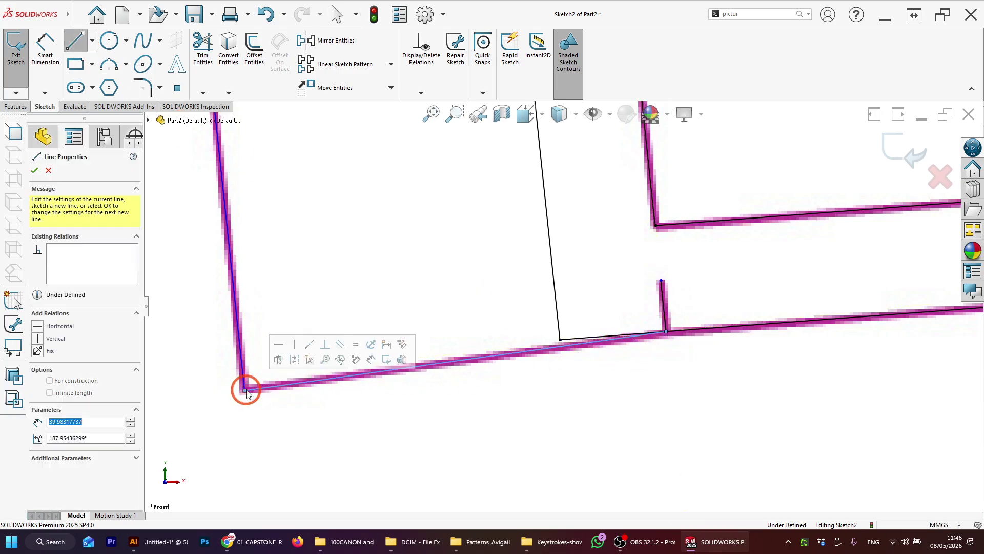
{"action": "key", "text": "Escape"}
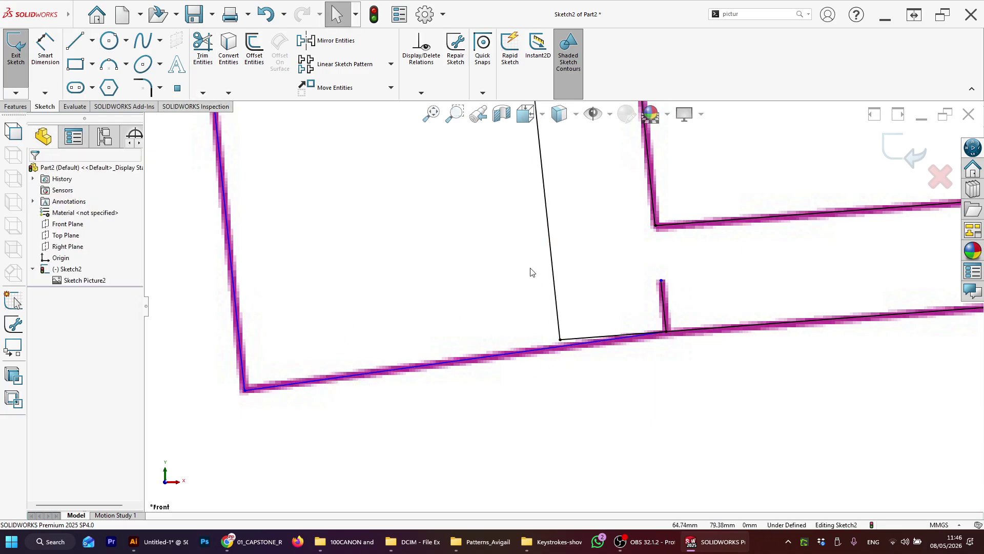
Power trim the cuff's offset line and the end of the lower seam's offset line beyond the lower notch.
{"action": "left_click", "coordinate": [606, 337]}
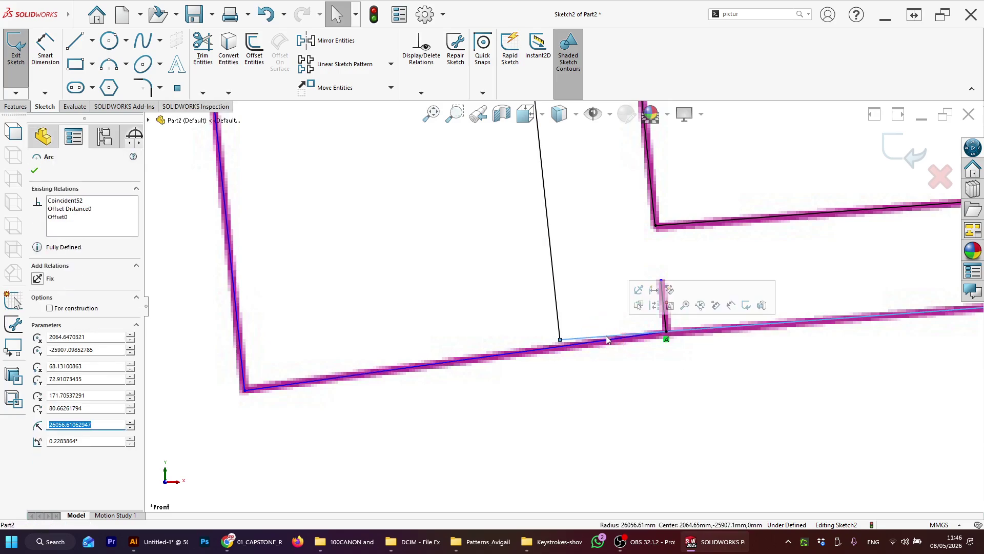
{"action": "scroll", "coordinate": [606, 335], "scroll_direction": "down", "scroll_amount": 4}
{"action": "left_click", "coordinate": [316, 225]}
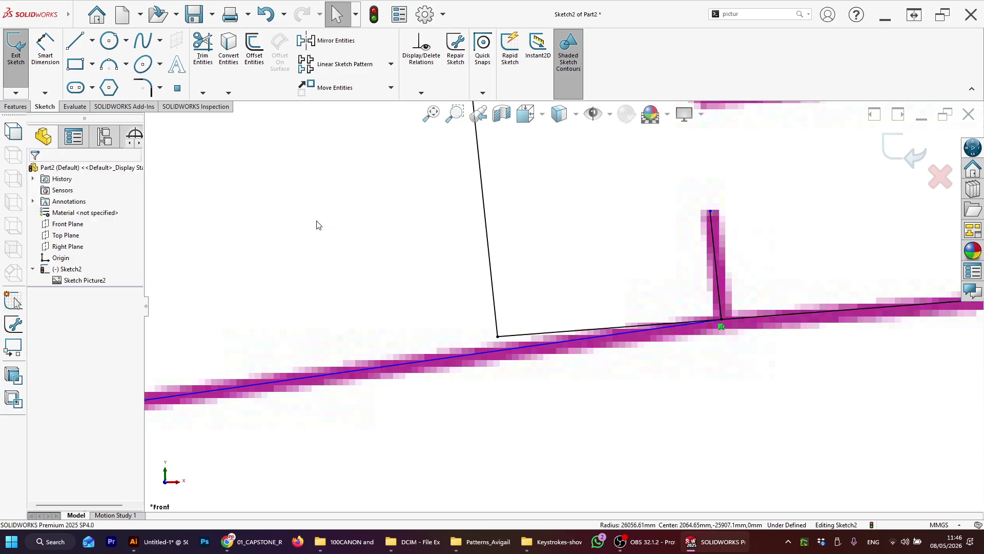
{"action": "left_click", "coordinate": [207, 70]}
{"action": "mouse_move", "coordinate": [521, 322]}
{"action": "left_mouse_down"}
{"action": "mouse_move", "coordinate": [532, 312]}
{"action": "mouse_move", "coordinate": [518, 342]}
{"action": "mouse_move", "coordinate": [515, 282]}
{"action": "left_mouse_up"}
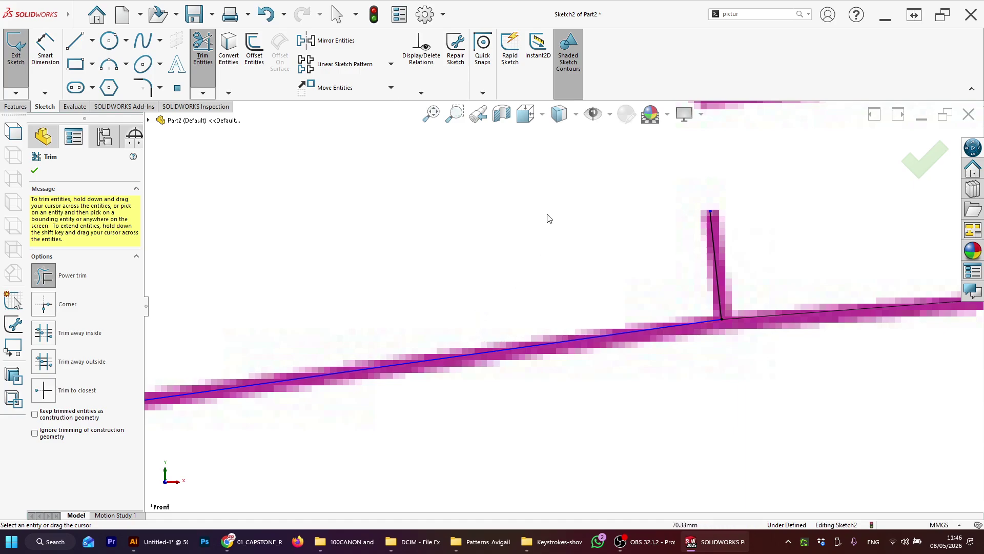
Power trim the end of the upper seam's offset line that sticks out beyond the upper notch.
{"action": "scroll", "coordinate": [547, 215], "scroll_direction": "up", "scroll_amount": 15}
{"action": "scroll", "coordinate": [559, 210], "scroll_direction": "down", "scroll_amount": 3}
{"action": "scroll", "coordinate": [544, 267], "scroll_direction": "down", "scroll_amount": 8}
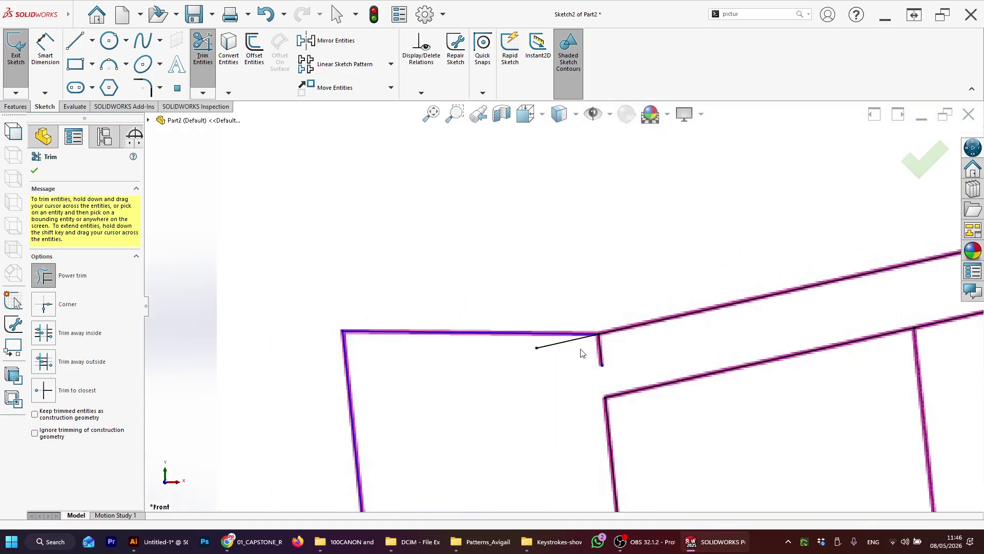
{"action": "scroll", "coordinate": [582, 353], "scroll_direction": "down", "scroll_amount": 4}
{"action": "left_click_drag", "start_coordinate": [460, 299], "coordinate": [538, 297]}
{"action": "key", "text": "Escape"}
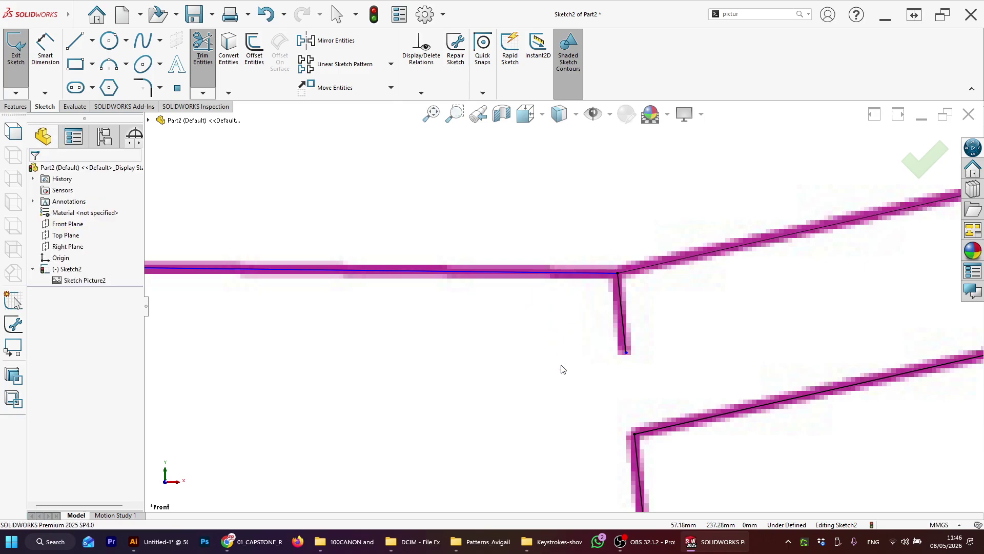
Convert both short cuff notch lines, upper and lower, to construction geometry.
{"action": "scroll", "coordinate": [562, 369], "scroll_direction": "up", "scroll_amount": 8}
{"action": "scroll", "coordinate": [583, 367], "scroll_direction": "down", "scroll_amount": 3}
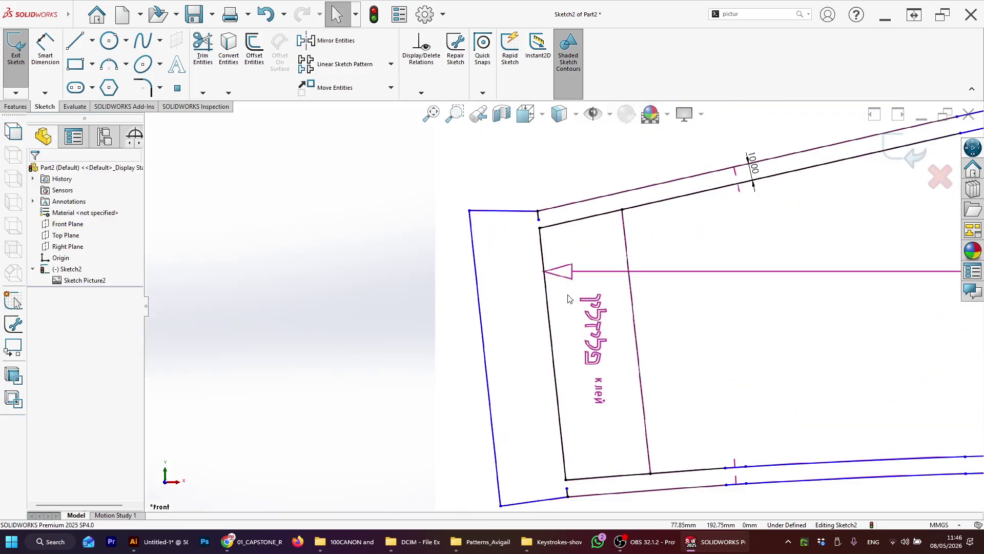
{"action": "scroll", "coordinate": [548, 258], "scroll_direction": "up", "scroll_amount": 2}
{"action": "scroll", "coordinate": [521, 251], "scroll_direction": "down", "scroll_amount": 7}
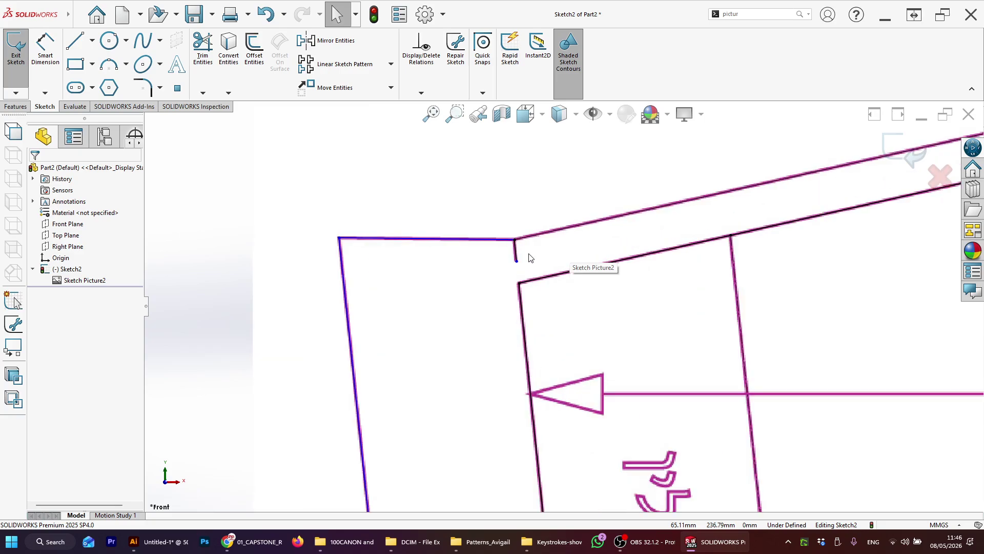
{"action": "scroll", "coordinate": [527, 263], "scroll_direction": "down", "scroll_amount": 1}
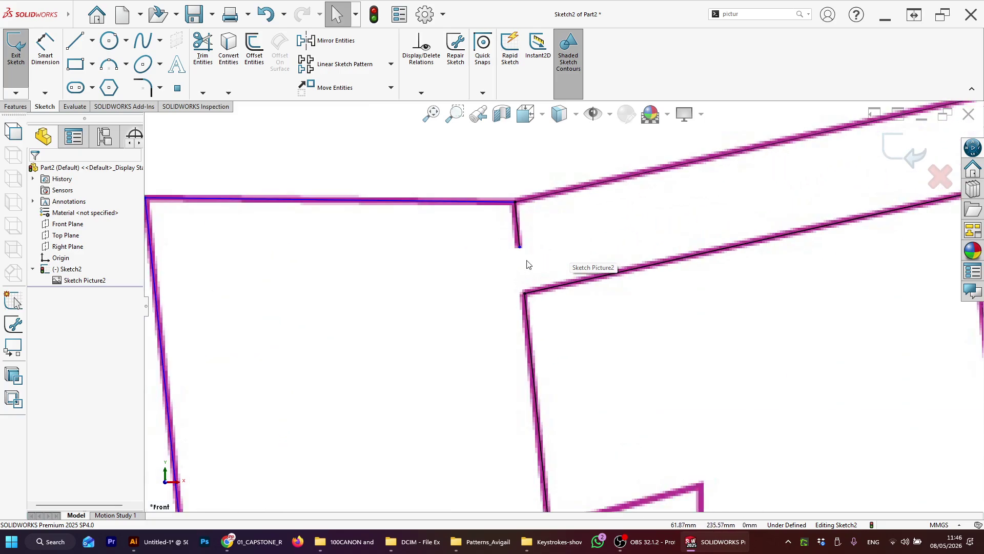
{"action": "left_click", "coordinate": [521, 235]}
{"action": "scroll", "coordinate": [580, 325], "scroll_direction": "up", "scroll_amount": 7}
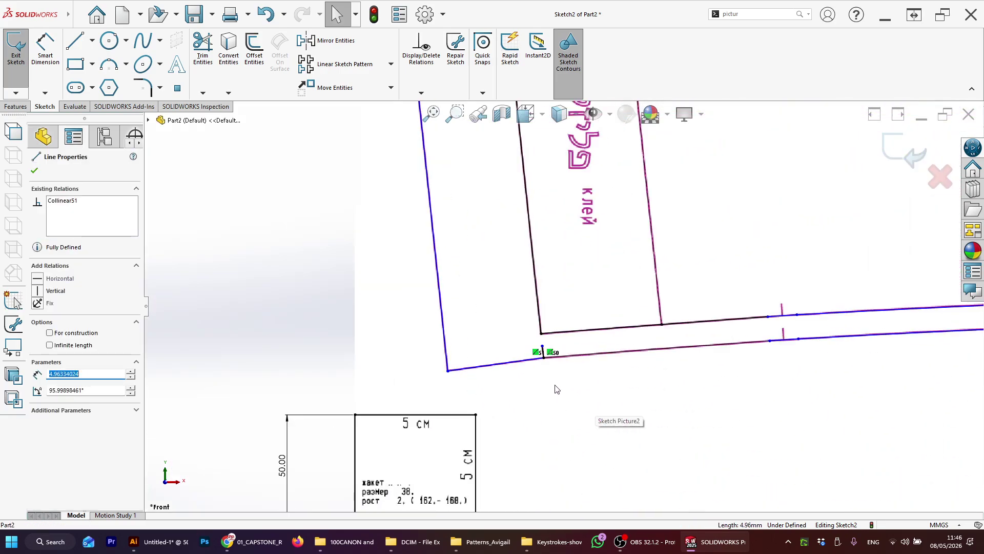
{"action": "left_click", "coordinate": [544, 354], "text": "ctrl"}
{"action": "scroll", "coordinate": [547, 206], "scroll_direction": "up", "scroll_amount": 6}
{"action": "scroll", "coordinate": [535, 184], "scroll_direction": "down", "scroll_amount": 5}
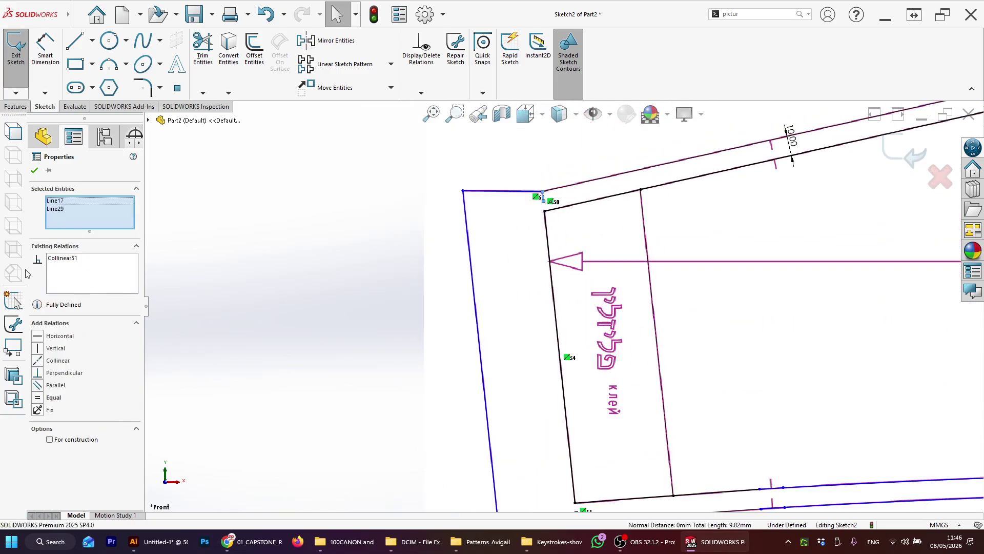
{"action": "left_click", "coordinate": [50, 439]}
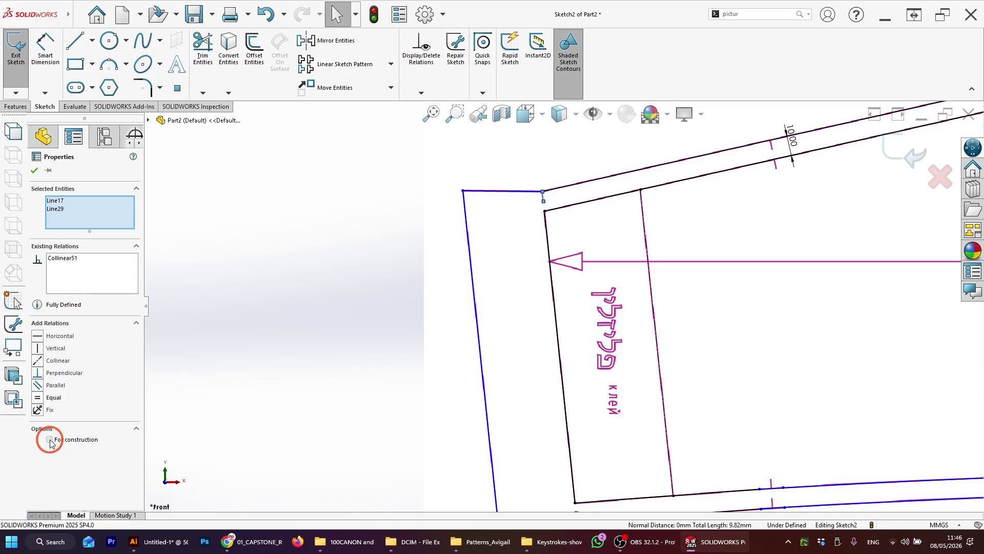
{"action": "left_click", "coordinate": [294, 238]}
Examine the upper and lower cuff notches and the hem allowance outline against the sleeve picture.
{"action": "scroll", "coordinate": [556, 191], "scroll_direction": "down", "scroll_amount": 1}
{"action": "scroll", "coordinate": [556, 217], "scroll_direction": "down", "scroll_amount": 10}
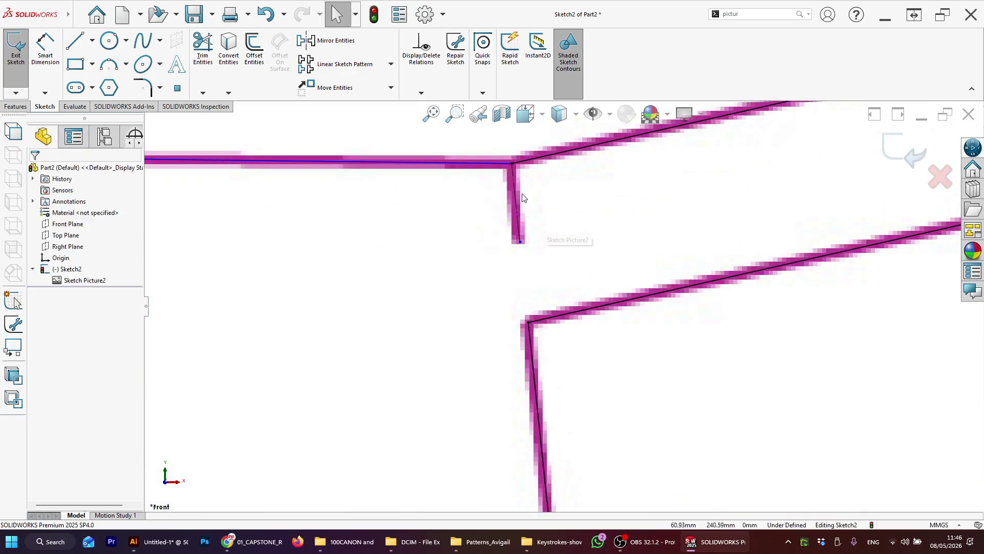
{"action": "scroll", "coordinate": [560, 329], "scroll_direction": "up", "scroll_amount": 5}
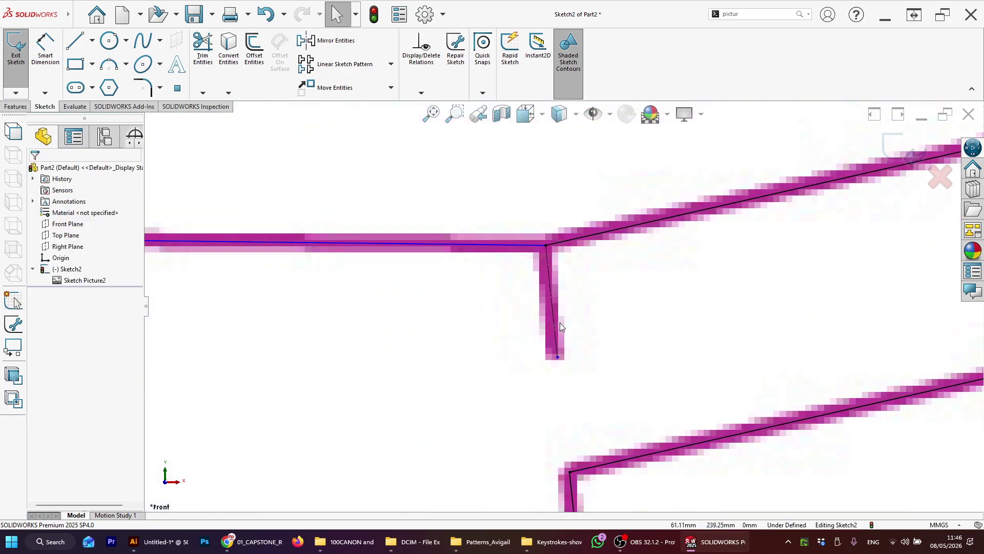
{"action": "scroll", "coordinate": [560, 343], "scroll_direction": "up", "scroll_amount": 4}
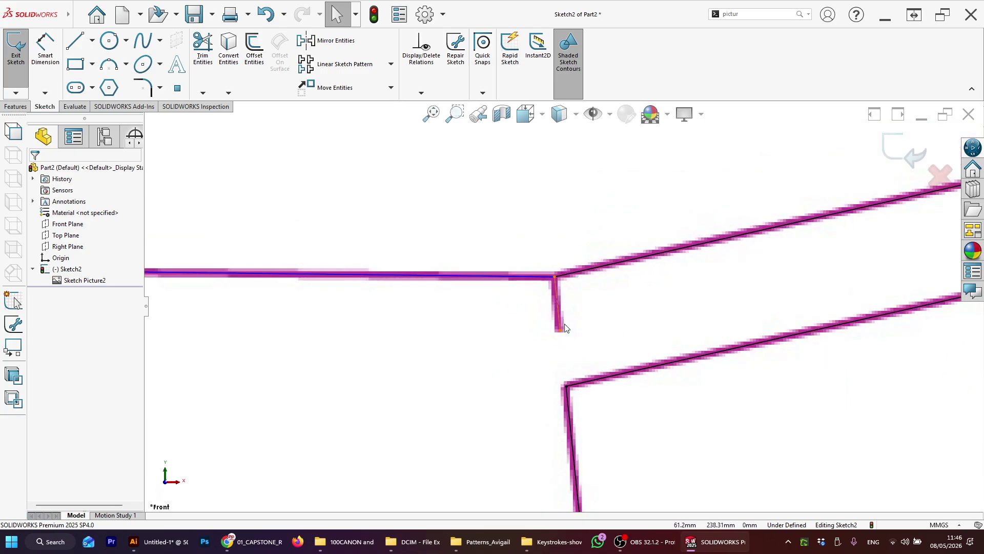
{"action": "scroll", "coordinate": [565, 327], "scroll_direction": "up", "scroll_amount": 5}
{"action": "scroll", "coordinate": [578, 369], "scroll_direction": "down", "scroll_amount": 4}
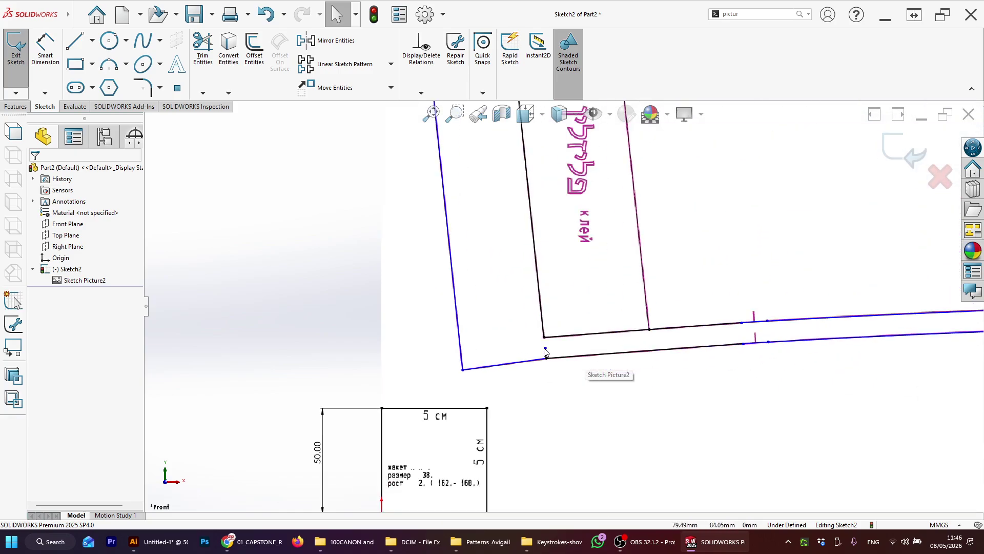
{"action": "scroll", "coordinate": [545, 352], "scroll_direction": "down", "scroll_amount": 2}
{"action": "scroll", "coordinate": [558, 354], "scroll_direction": "up", "scroll_amount": 6}
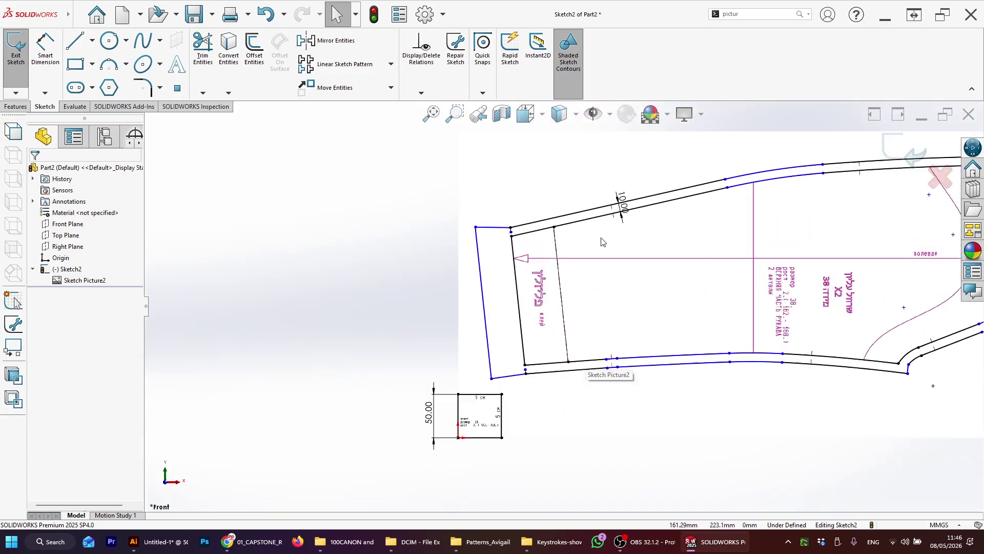
{"action": "scroll", "coordinate": [613, 211], "scroll_direction": "down", "scroll_amount": 1}
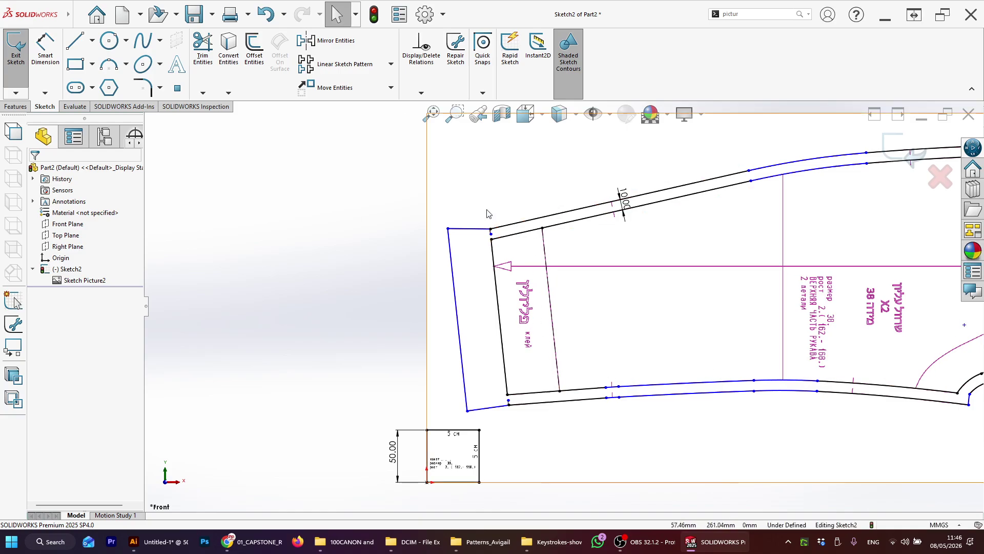
{"action": "scroll", "coordinate": [492, 328], "scroll_direction": "up", "scroll_amount": 1}
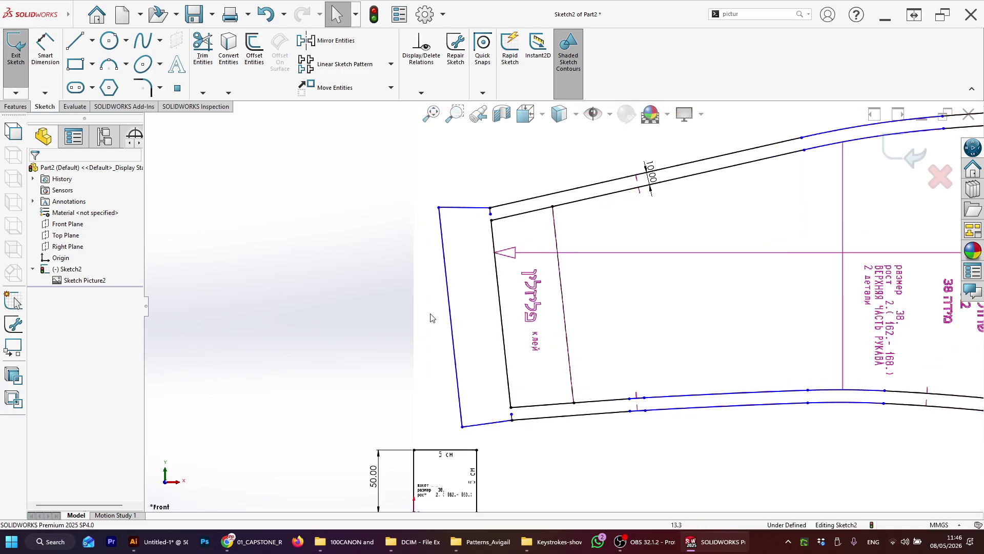
{"action": "scroll", "coordinate": [535, 304], "scroll_direction": "up", "scroll_amount": 5}
{"action": "scroll", "coordinate": [664, 319], "scroll_direction": "down", "scroll_amount": 4}
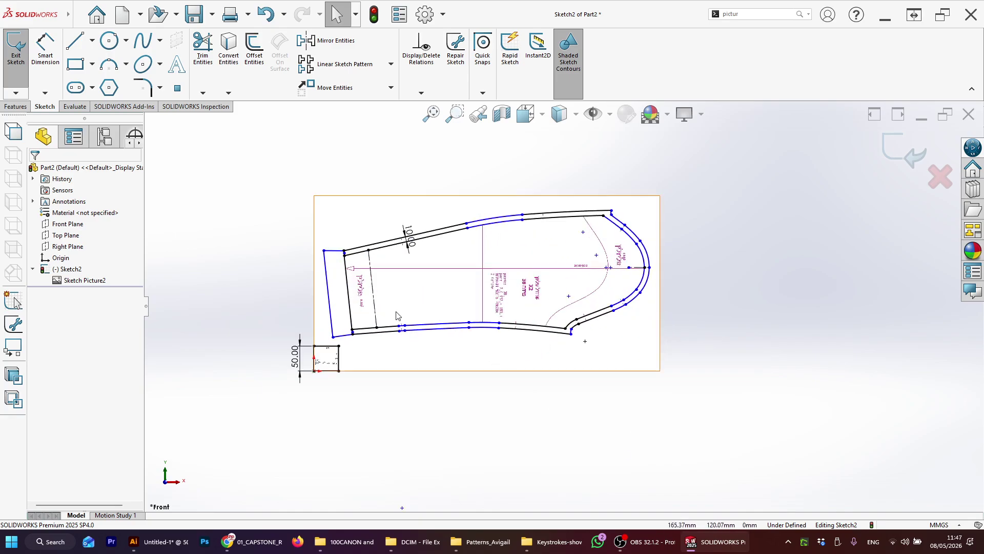
Sketch a line through the upper seam's two picture notches, from the outer offset line to the inner notch's end.
{"action": "scroll", "coordinate": [397, 315], "scroll_direction": "down", "scroll_amount": 10}
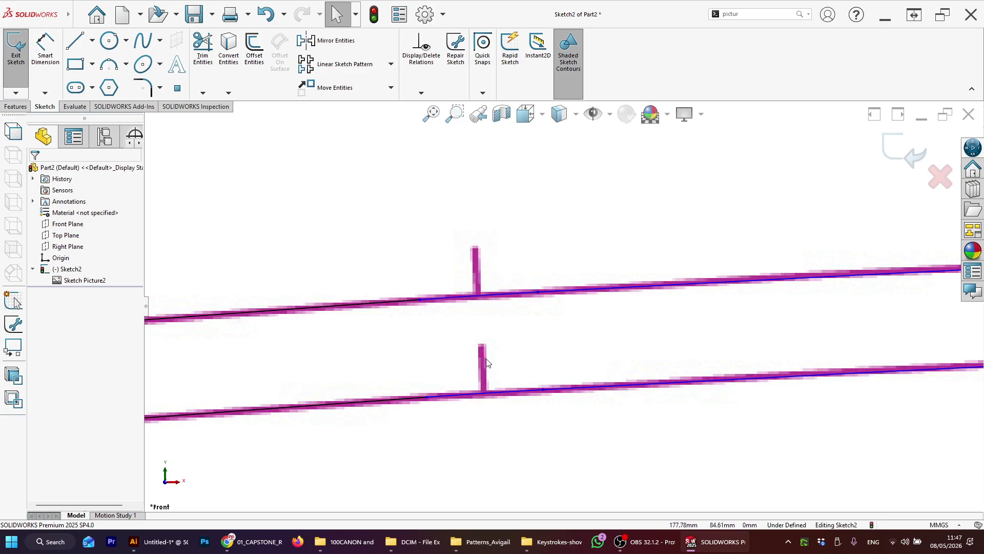
{"action": "scroll", "coordinate": [516, 233], "scroll_direction": "up", "scroll_amount": 8}
{"action": "scroll", "coordinate": [554, 222], "scroll_direction": "down", "scroll_amount": 10}
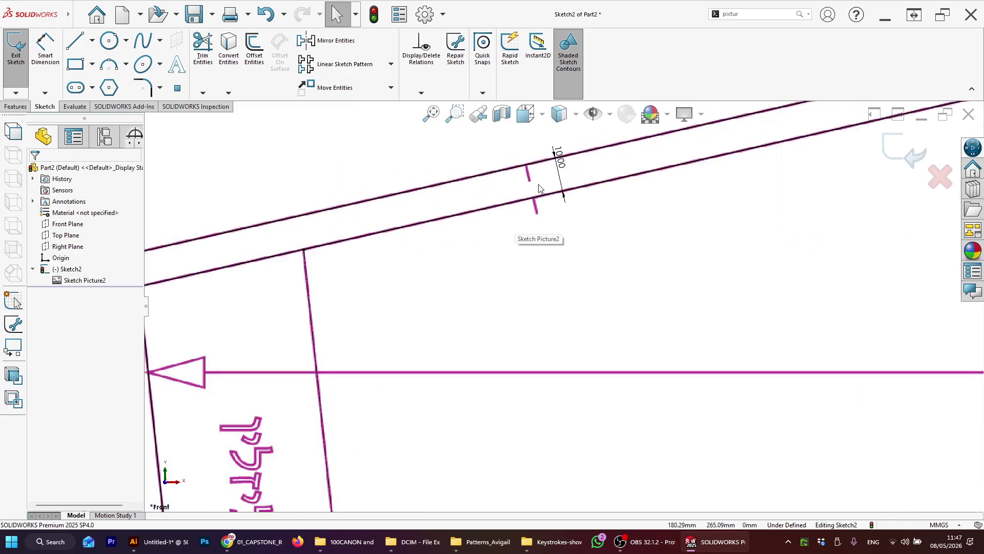
{"action": "scroll", "coordinate": [554, 179], "scroll_direction": "down", "scroll_amount": 3}
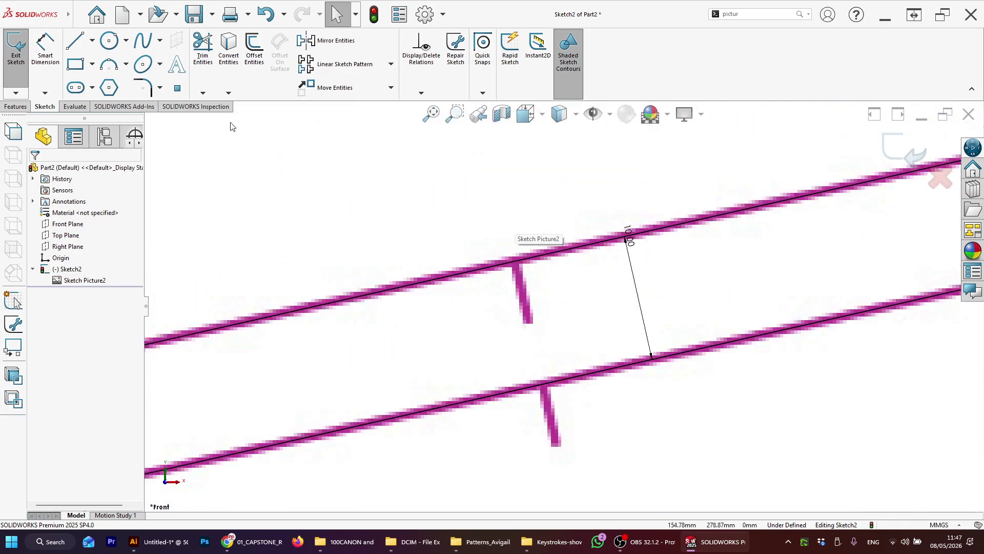
{"action": "left_click", "coordinate": [80, 49]}
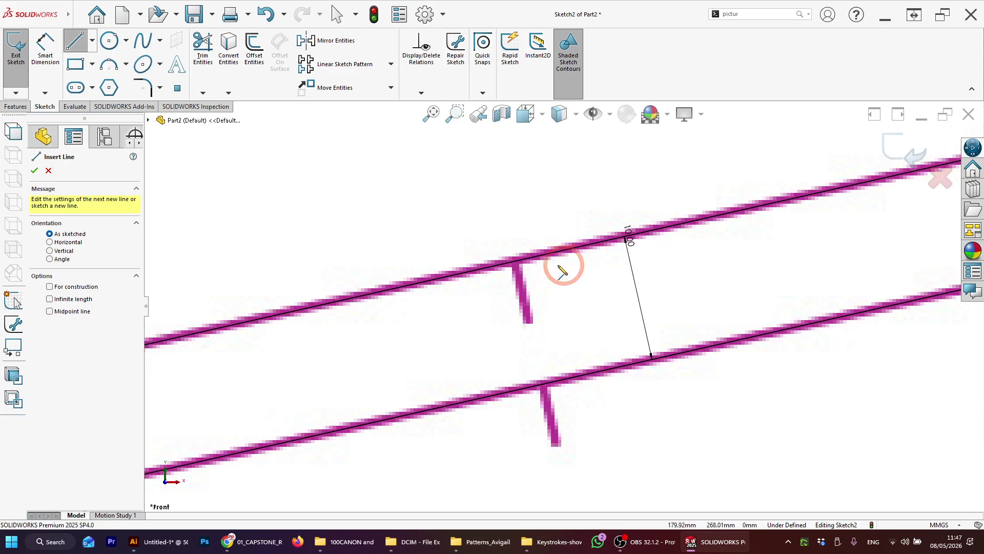
{"action": "left_click", "coordinate": [515, 263]}
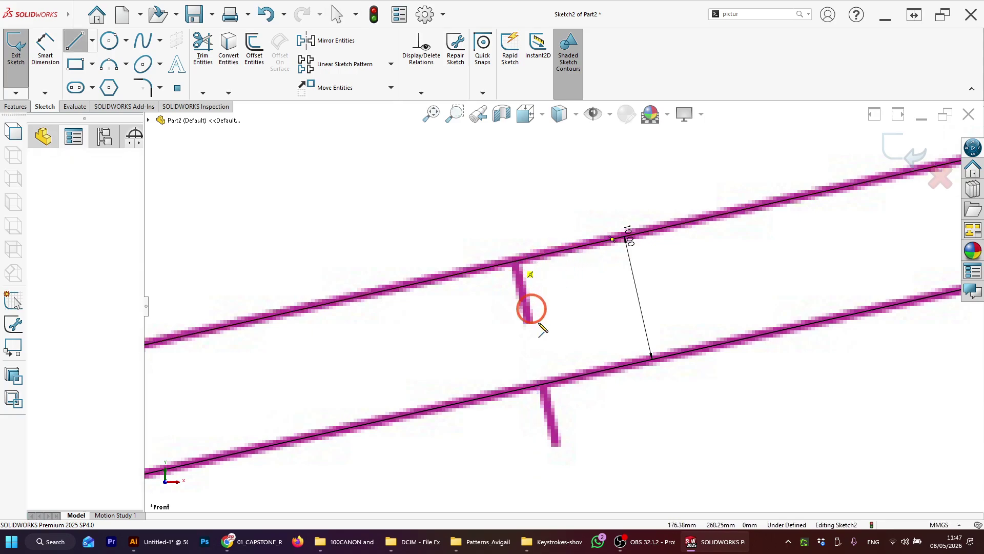
{"action": "left_click", "coordinate": [557, 446]}
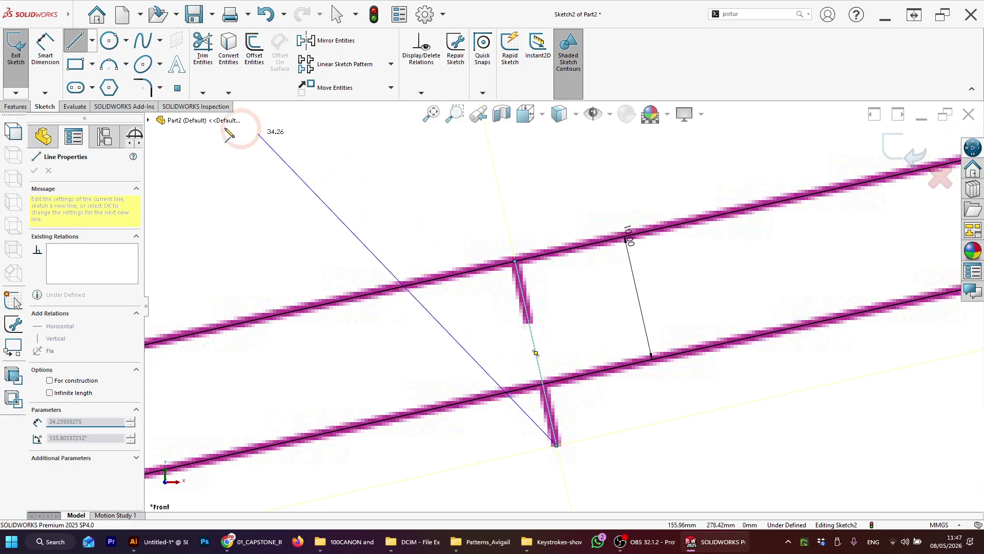
{"action": "key", "text": "Escape"}
{"action": "left_click", "coordinate": [82, 62]}
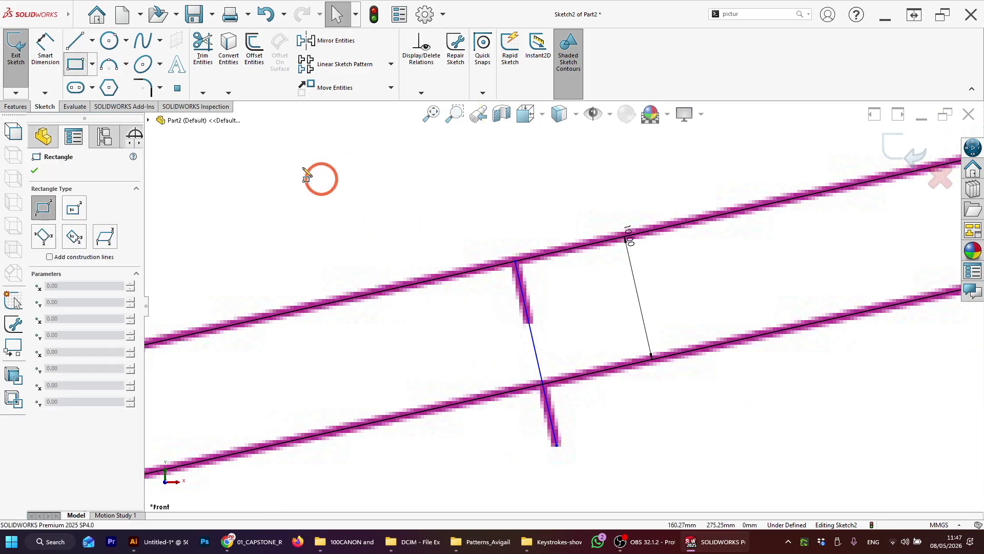
Sketch a short crossing line at the upper seam's outer notch end and trim away the stretch between the two notches.
{"action": "key", "text": "Escape"}
{"action": "left_click", "coordinate": [77, 40]}
{"action": "left_click", "coordinate": [546, 317]}
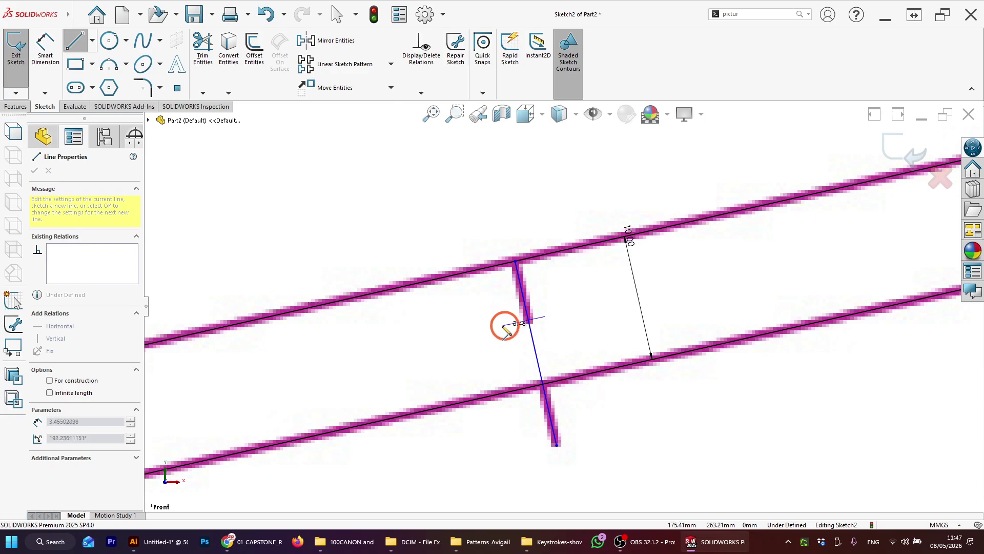
{"action": "left_click", "coordinate": [505, 330]}
{"action": "key", "text": "Escape"}
{"action": "left_click", "coordinate": [191, 49]}
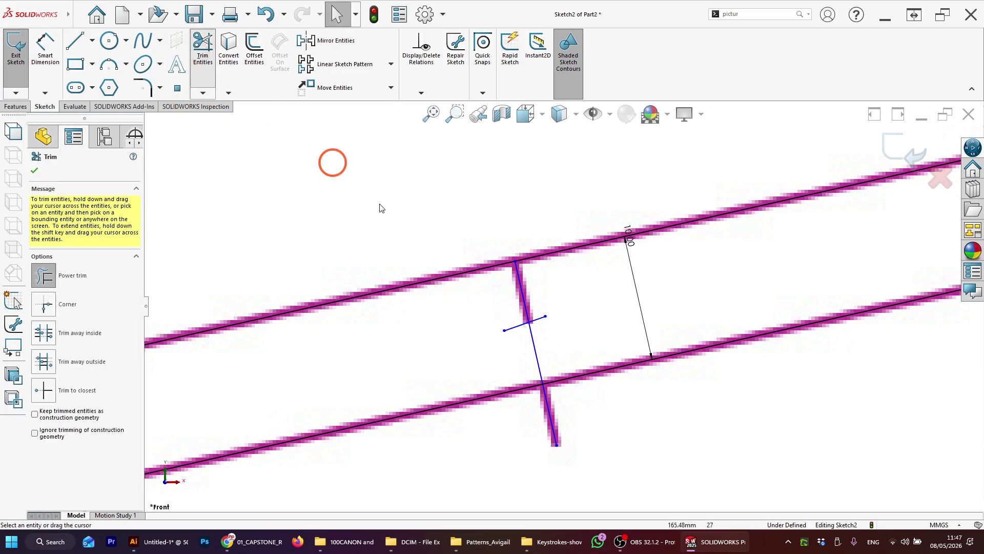
{"action": "left_click_drag", "start_coordinate": [522, 339], "coordinate": [545, 314]}
{"action": "key", "text": "Escape"}
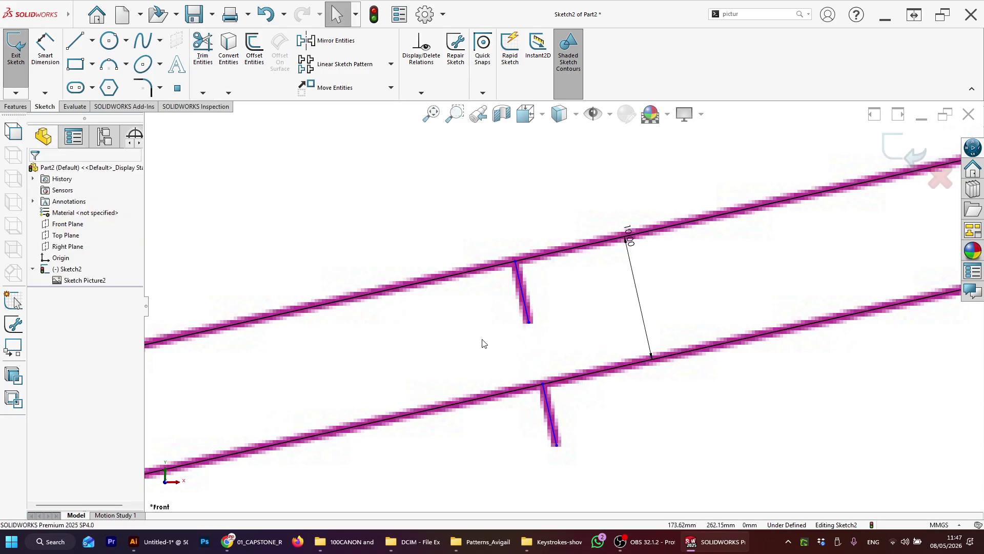
Sketch a line about 5 mm long from the lower seam's outer offset line up along the picture notch near the cuff.
{"action": "scroll", "coordinate": [566, 327], "scroll_direction": "up", "scroll_amount": 5}
{"action": "scroll", "coordinate": [564, 412], "scroll_direction": "down", "scroll_amount": 6}
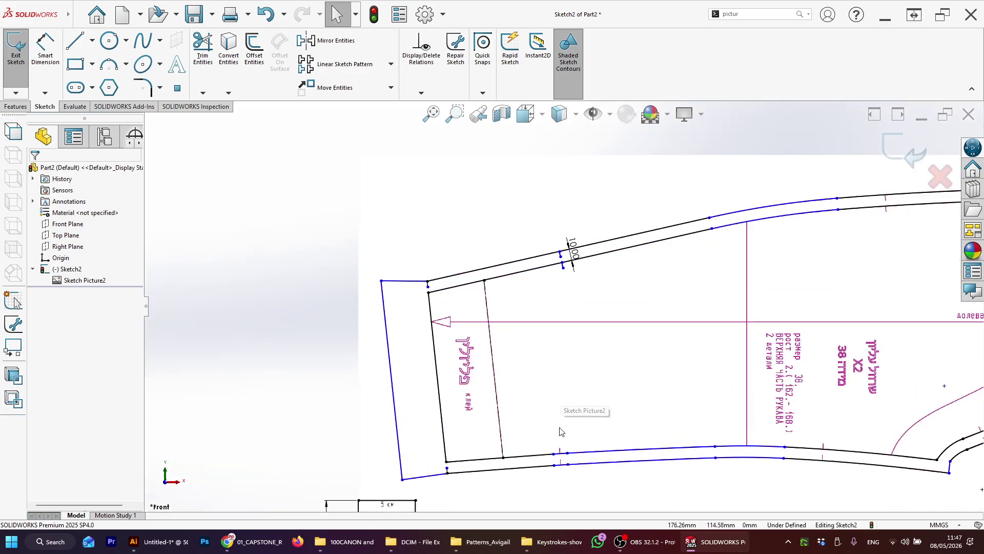
{"action": "scroll", "coordinate": [569, 405], "scroll_direction": "down", "scroll_amount": 4}
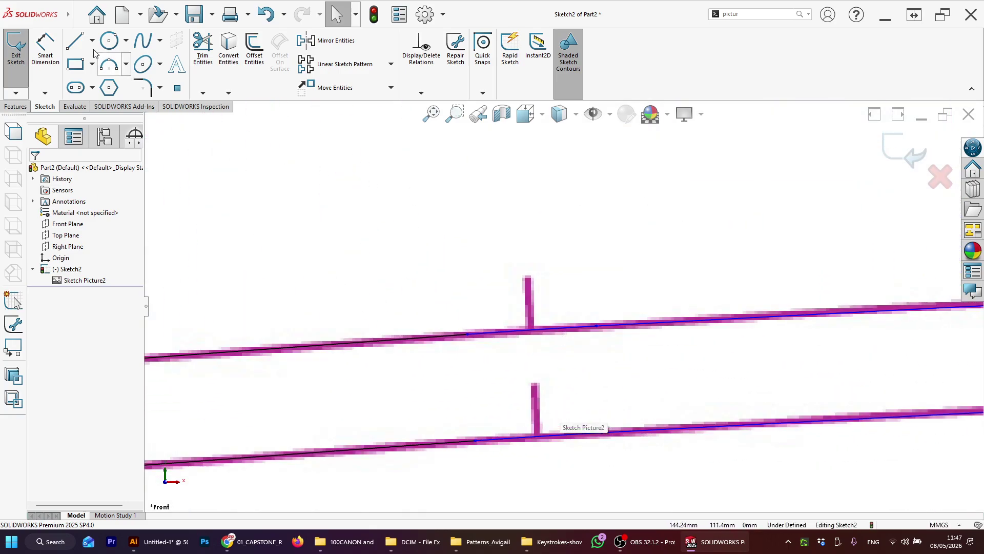
{"action": "left_click", "coordinate": [76, 40]}
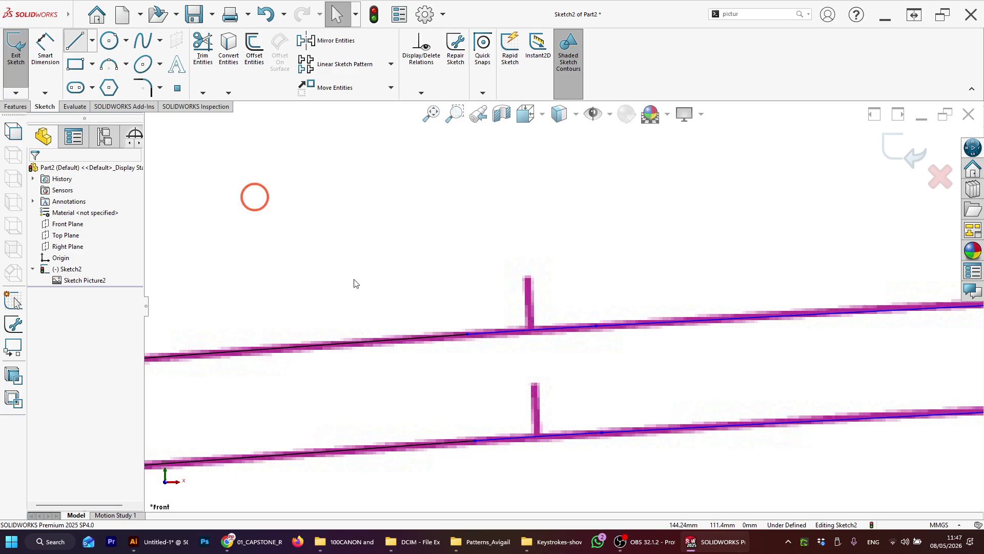
{"action": "left_click", "coordinate": [538, 436]}
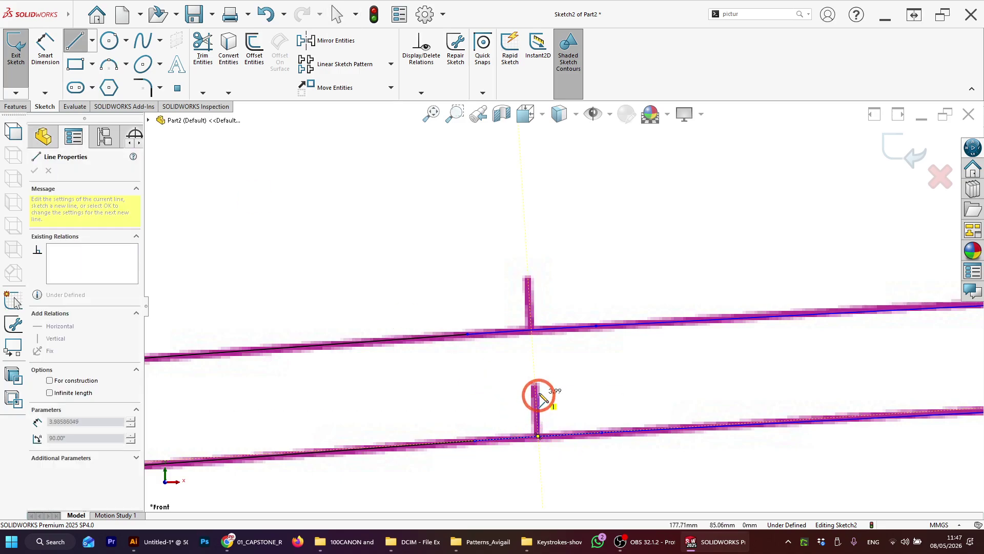
{"action": "left_click", "coordinate": [535, 383]}
{"action": "key", "text": "Escape"}
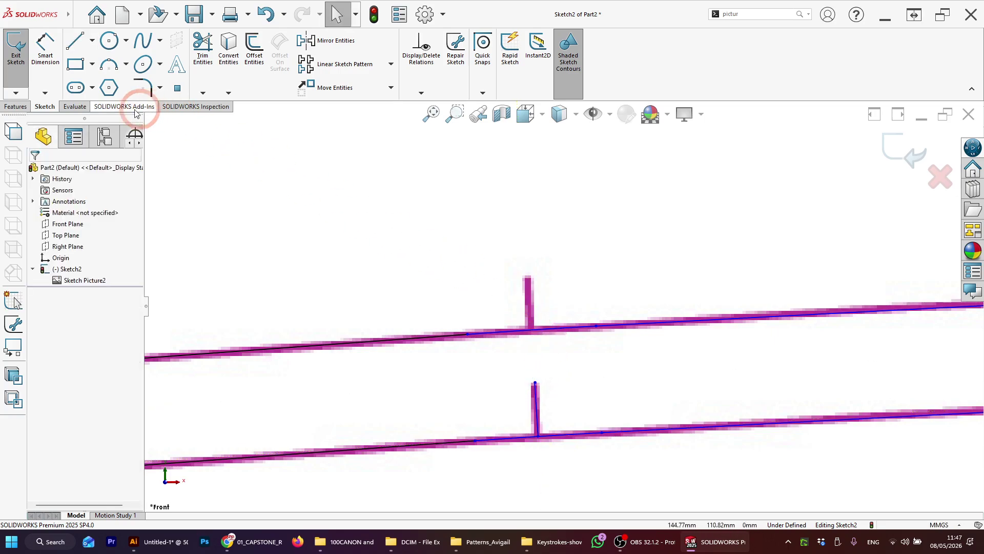
Sketch a vertical line along the lower seam's inner picture notch, running from the notch tip past the inner seam line.
{"action": "left_click", "coordinate": [77, 43]}
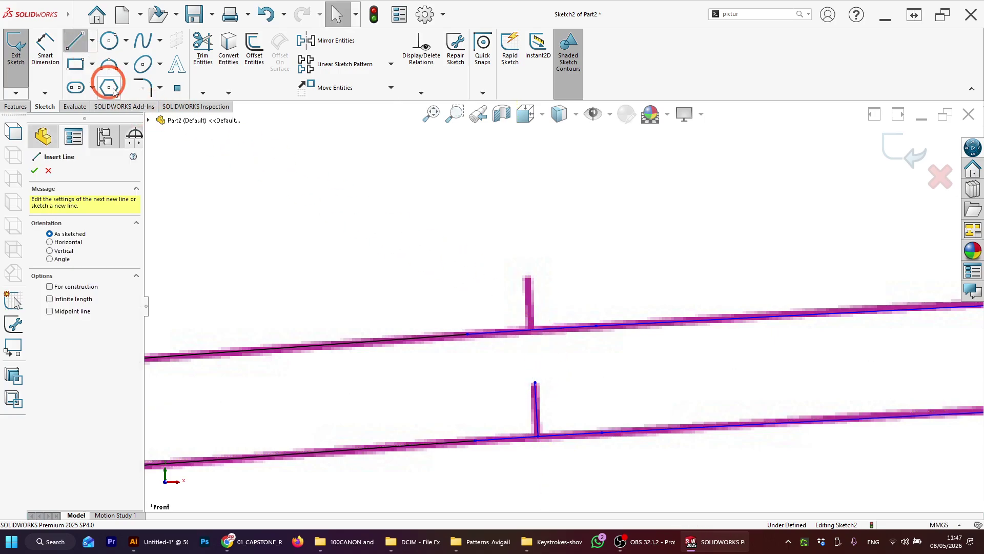
{"action": "left_click", "coordinate": [531, 331]}
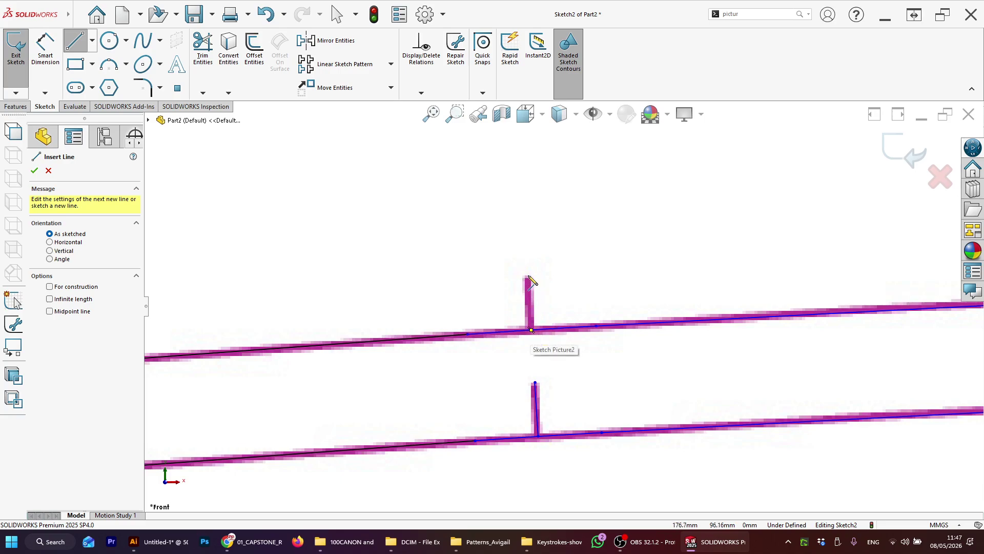
{"action": "left_click", "coordinate": [529, 278]}
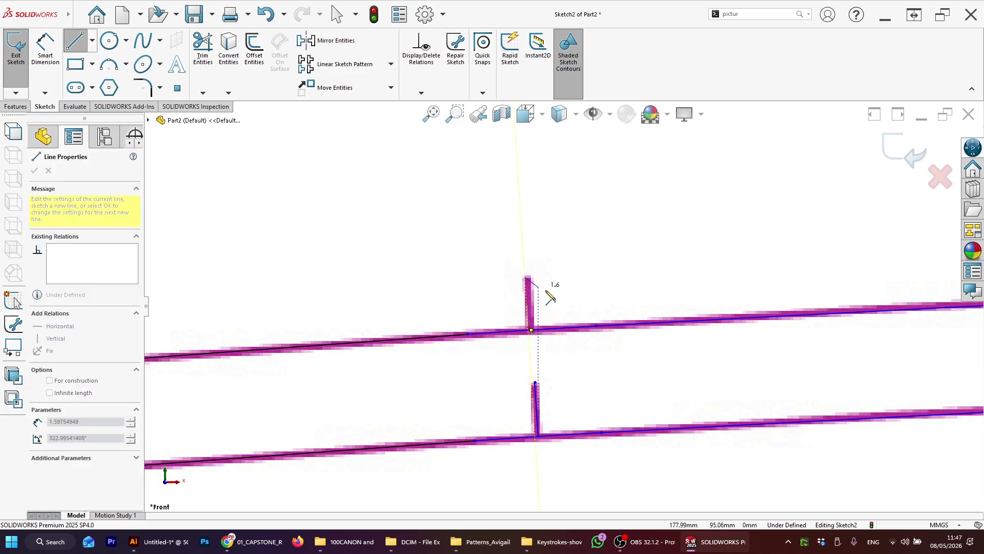
{"action": "left_click", "coordinate": [525, 351]}
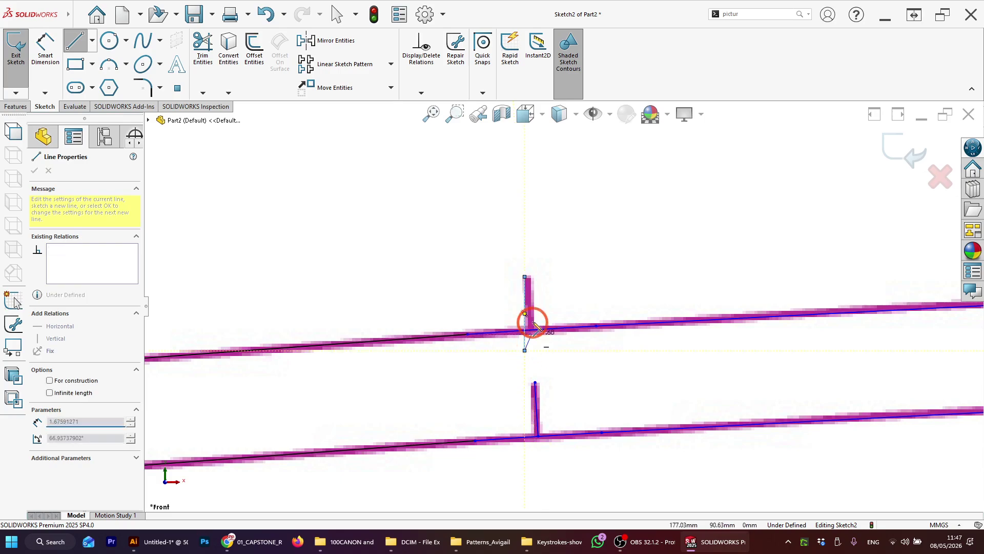
{"action": "key", "text": "Escape"}
Centre the vertical line on the inner picture notch and end it on the inner seam line.
{"action": "scroll", "coordinate": [534, 324], "scroll_direction": "down", "scroll_amount": 2}
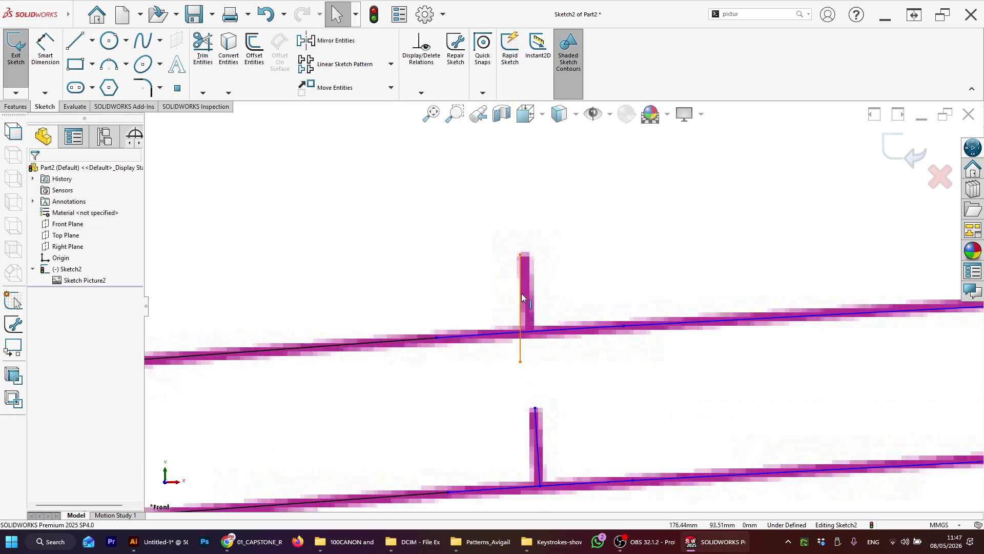
{"action": "left_click_drag", "start_coordinate": [520, 362], "coordinate": [449, 371]}
{"action": "left_click", "coordinate": [203, 50]}
{"action": "key", "text": "Escape"}
{"action": "key", "text": "Escape"}
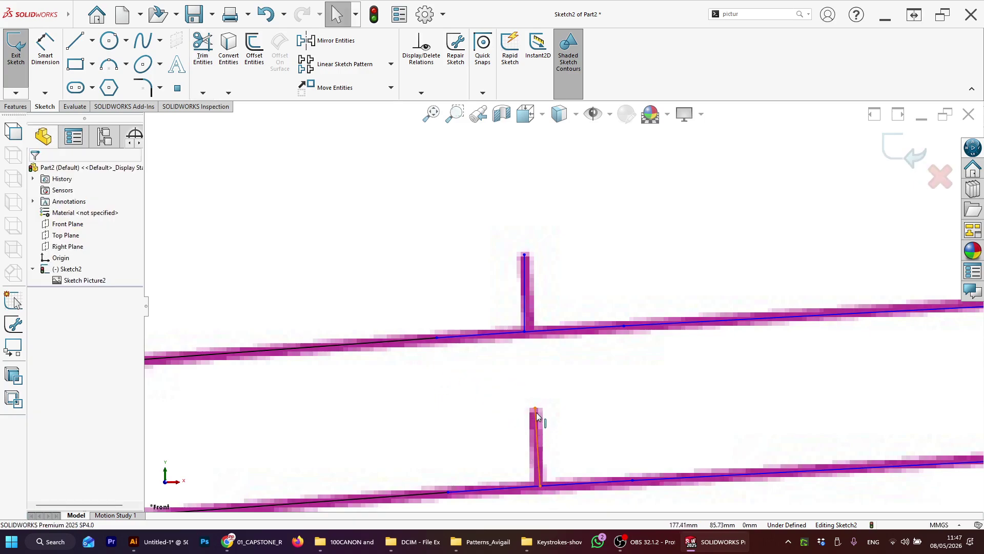
Adjust the free end of the lower seam's outer notch line to the picture and add a Fix relation to the line.
{"action": "mouse_move", "coordinate": [536, 408]}
{"action": "left_mouse_down"}
{"action": "mouse_move", "coordinate": [557, 403]}
{"action": "mouse_move", "coordinate": [534, 411]}
{"action": "left_mouse_up"}
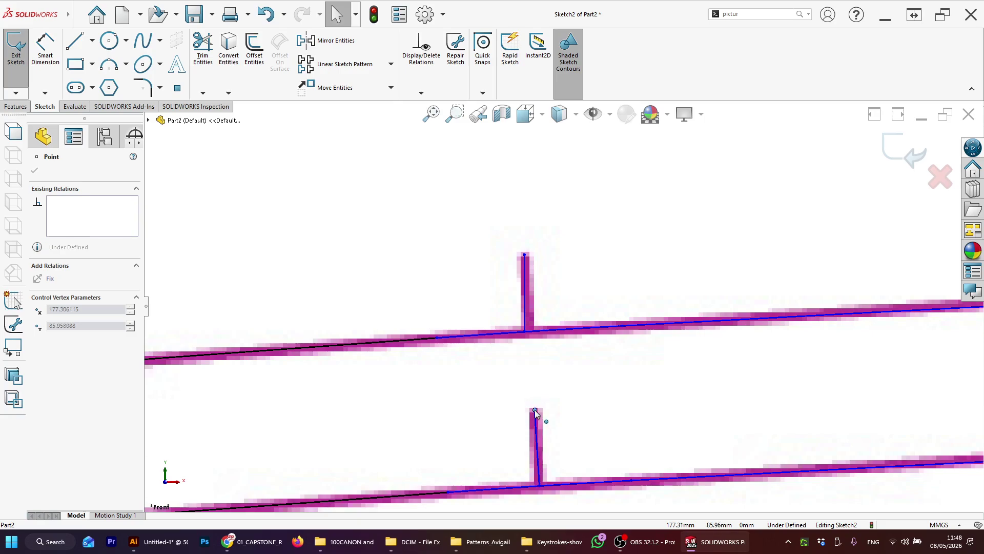
{"action": "left_click", "coordinate": [539, 440]}
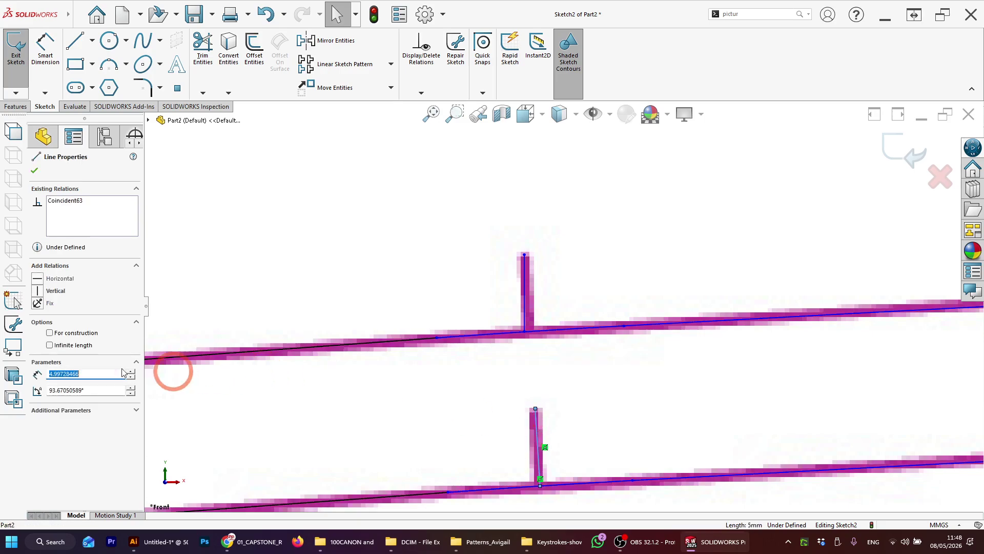
{"action": "left_click", "coordinate": [31, 303]}
{"action": "left_click", "coordinate": [490, 270]}
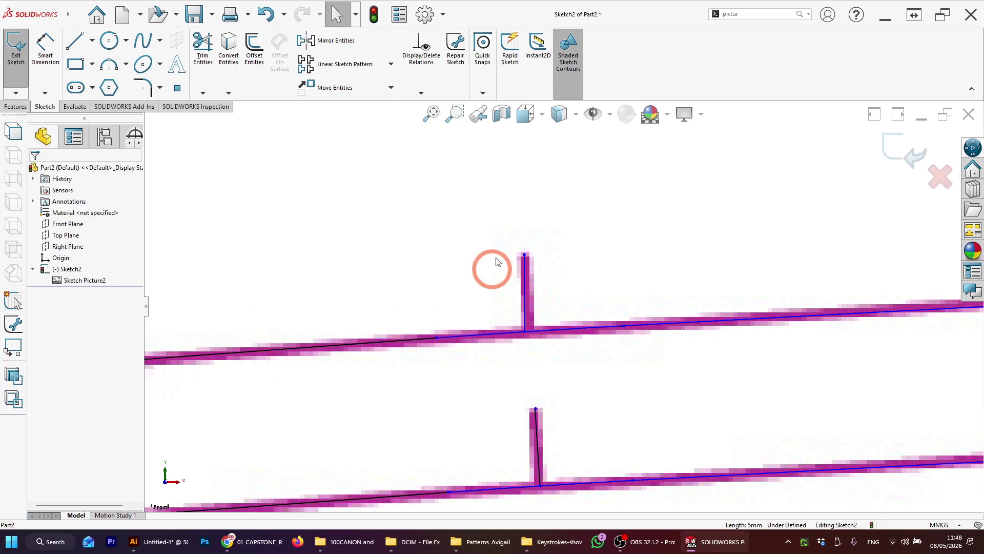
Make the lower seam's two notch lines collinear and delete the inner line's Vertical relation.
{"action": "left_click", "coordinate": [524, 270]}
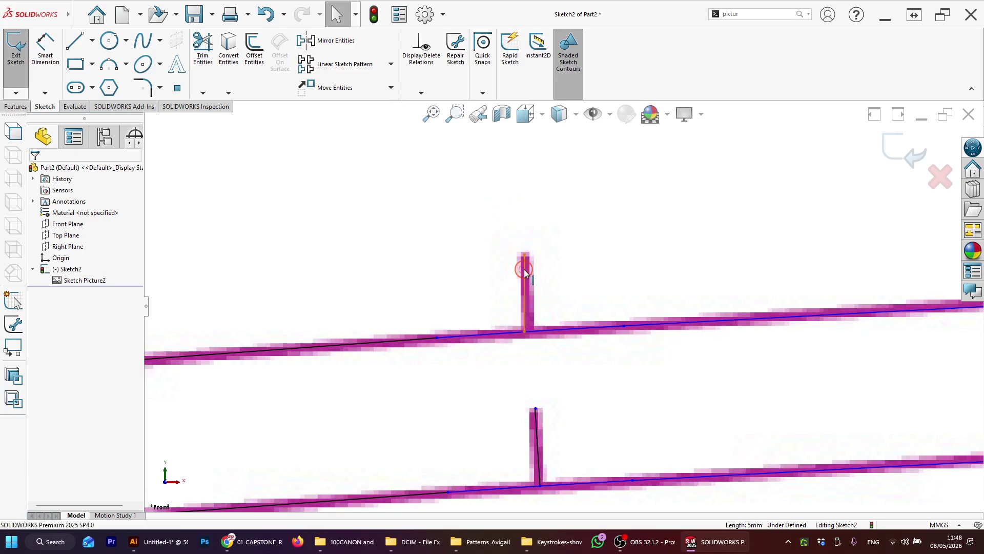
{"action": "left_click", "coordinate": [538, 435], "text": "ctrl"}
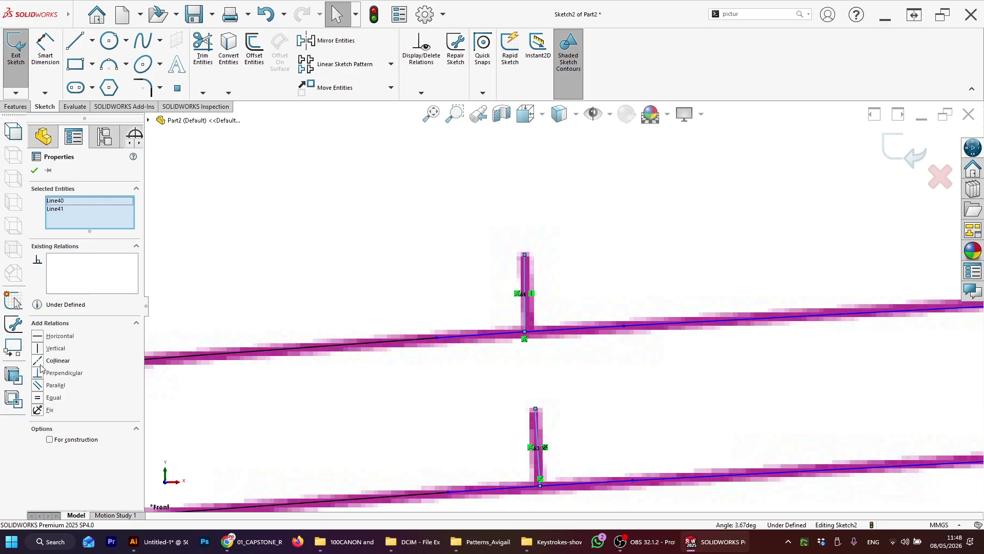
{"action": "left_click", "coordinate": [40, 360]}
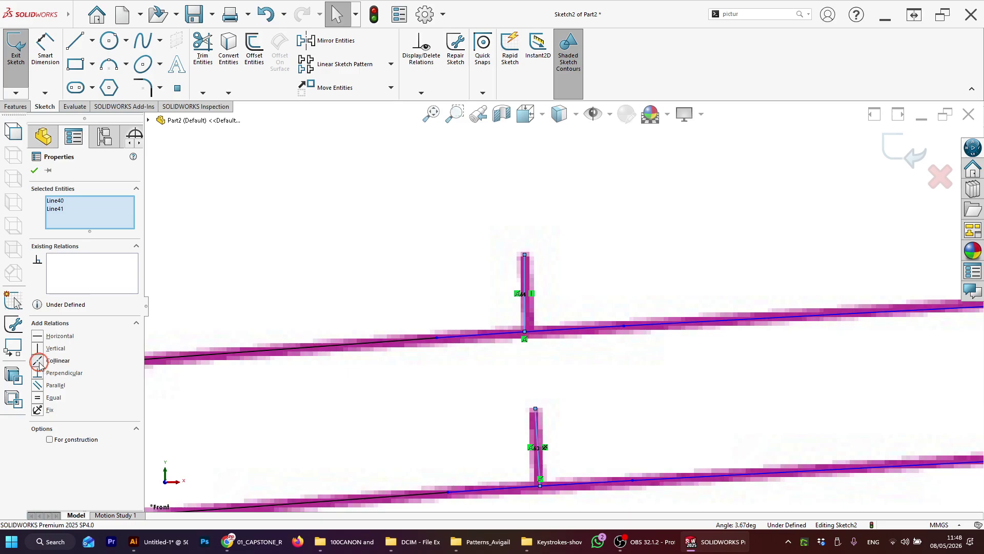
{"action": "left_click", "coordinate": [526, 320]}
{"action": "left_click", "coordinate": [522, 314]}
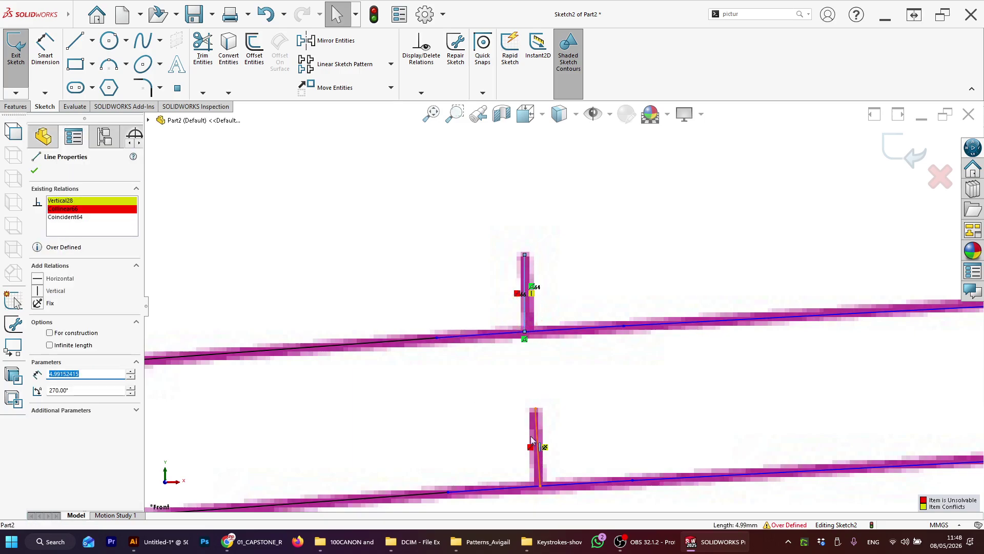
{"action": "left_click", "coordinate": [64, 201]}
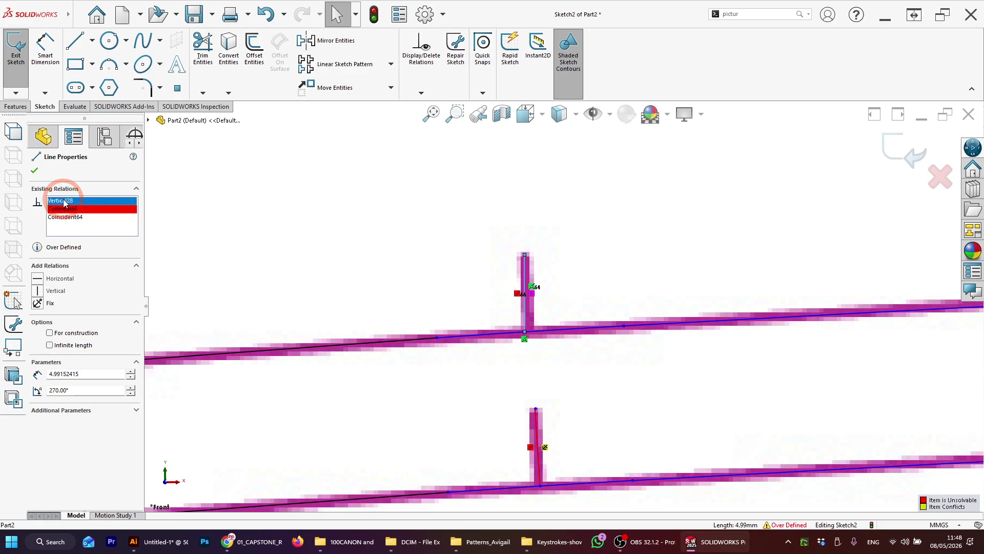
{"action": "key", "text": "Delete"}
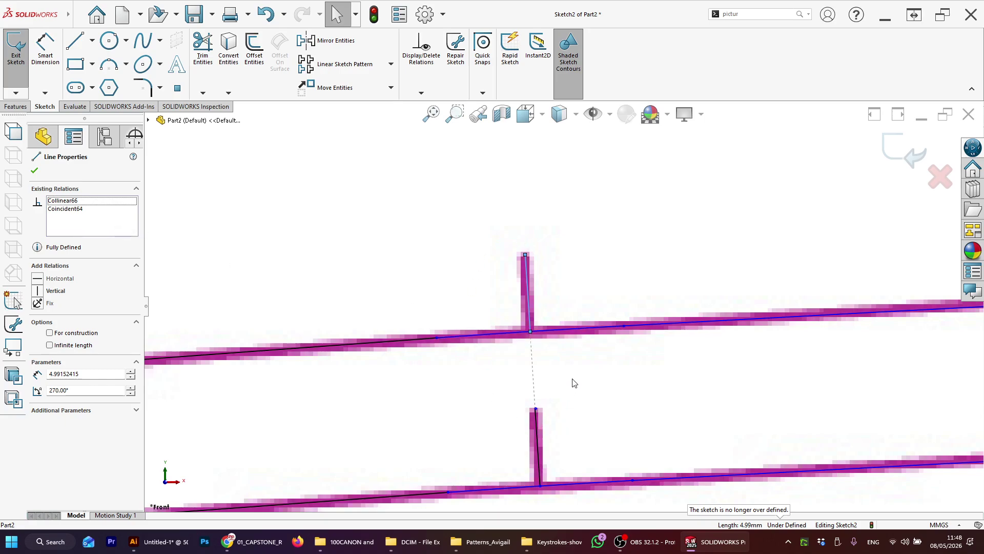
{"action": "left_click", "coordinate": [508, 242]}
{"action": "left_click", "coordinate": [580, 392]}
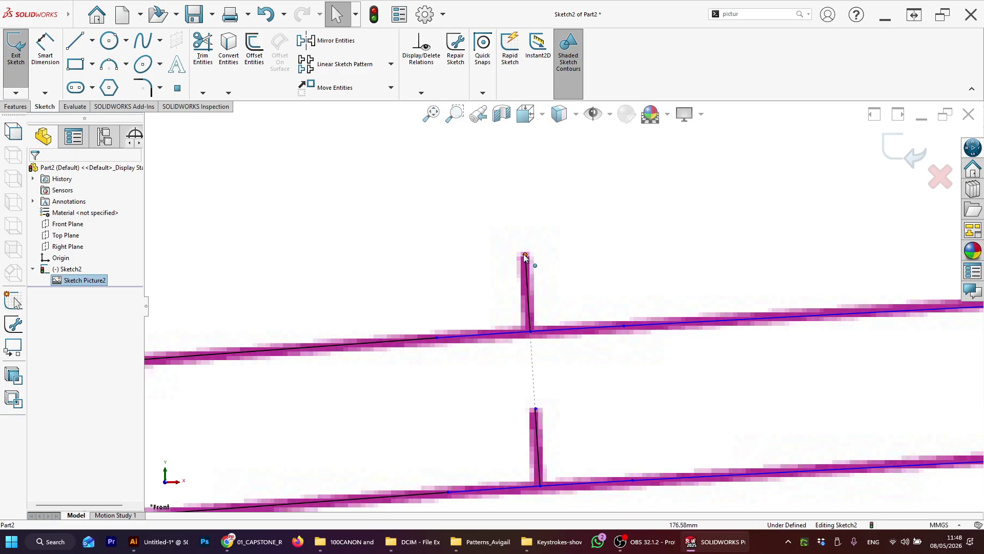
Delete the Fixed relation from the lower seam's outer notch line and shift the collinear notch lines slightly along the seam.
{"action": "left_click_drag", "start_coordinate": [524, 254], "coordinate": [471, 262]}
{"action": "key", "text": "Escape"}
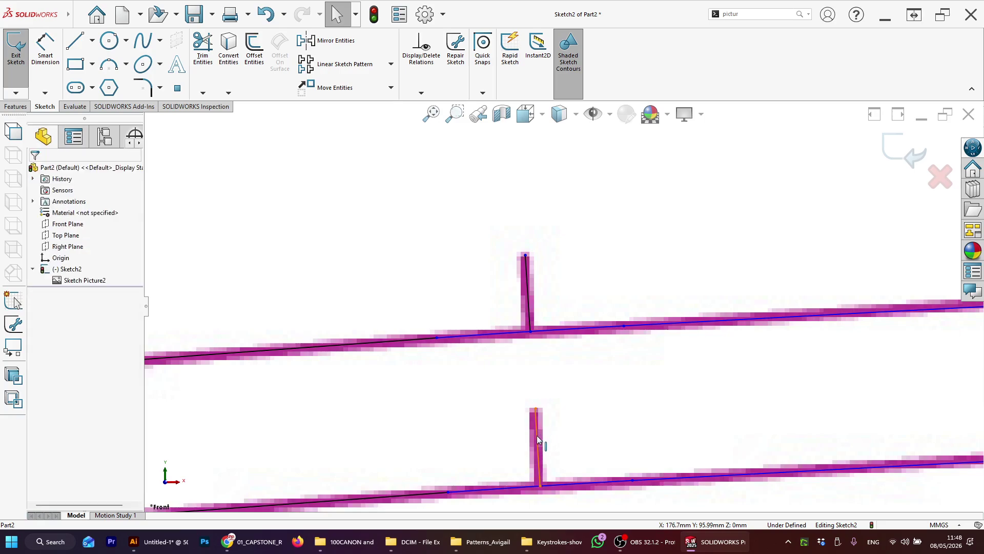
{"action": "left_click", "coordinate": [537, 436]}
{"action": "left_click", "coordinate": [61, 217]}
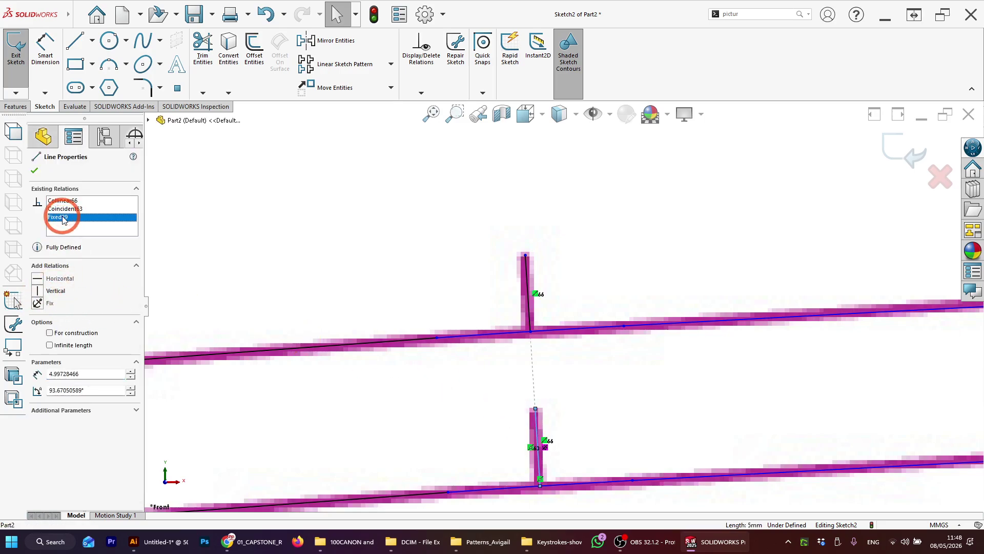
{"action": "key", "text": "Delete"}
{"action": "left_click", "coordinate": [419, 424]}
{"action": "mouse_move", "coordinate": [537, 429]}
{"action": "left_mouse_down"}
{"action": "mouse_move", "coordinate": [604, 430]}
{"action": "mouse_move", "coordinate": [495, 429]}
{"action": "mouse_move", "coordinate": [610, 431]}
{"action": "mouse_move", "coordinate": [539, 442]}
{"action": "left_mouse_up"}
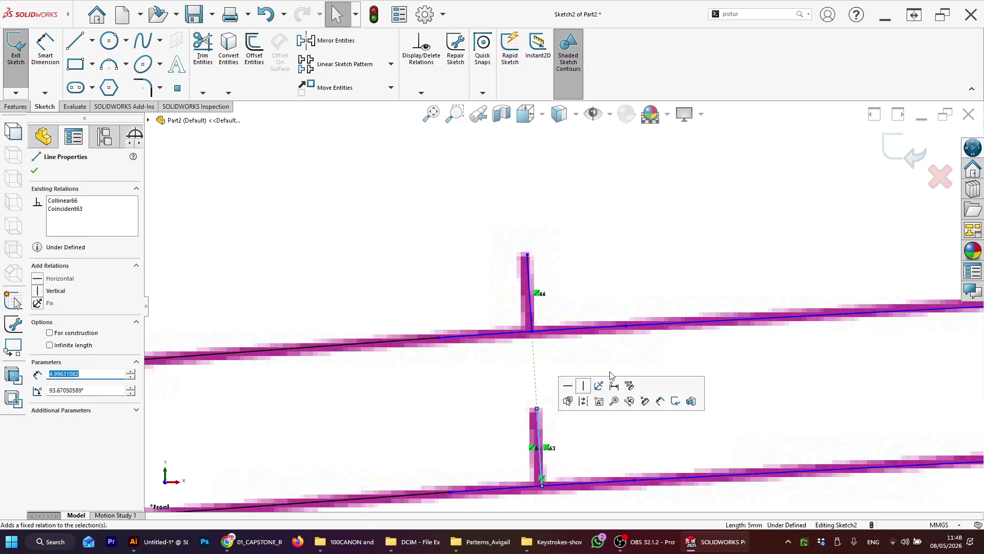
Examine the whole sleeve outline and its notches against the picture.
{"action": "scroll", "coordinate": [554, 333], "scroll_direction": "up", "scroll_amount": 6}
{"action": "left_click", "coordinate": [741, 286]}
{"action": "scroll", "coordinate": [744, 286], "scroll_direction": "up", "scroll_amount": 5}
{"action": "scroll", "coordinate": [681, 237], "scroll_direction": "down", "scroll_amount": 2}
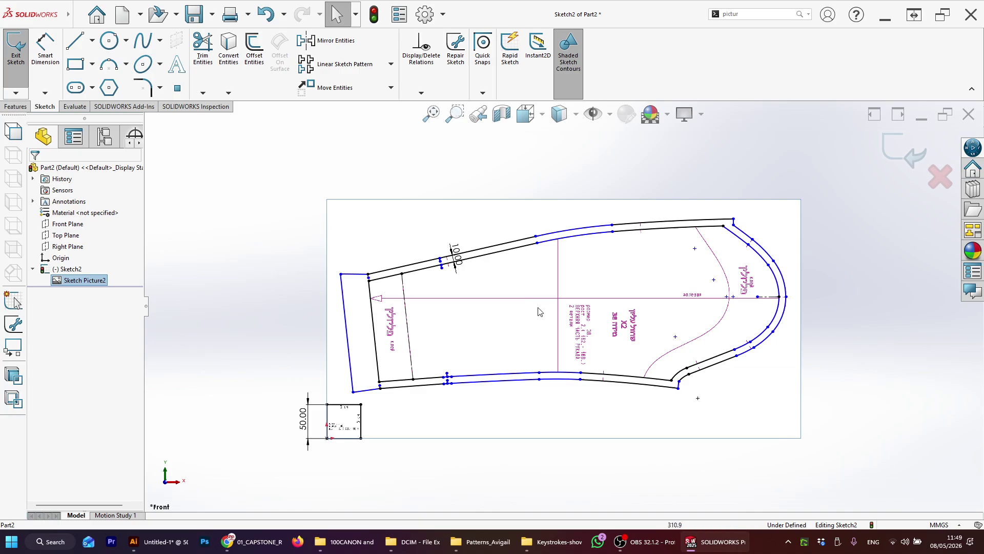
{"action": "scroll", "coordinate": [539, 311], "scroll_direction": "down", "scroll_amount": 3}
{"action": "scroll", "coordinate": [534, 308], "scroll_direction": "up", "scroll_amount": 4}
{"action": "scroll", "coordinate": [594, 319], "scroll_direction": "down", "scroll_amount": 2}
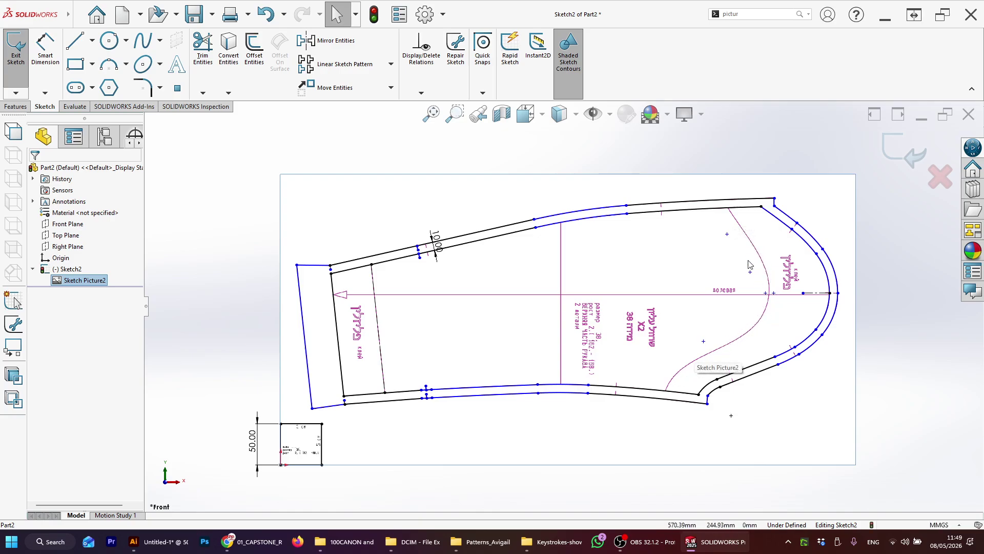
{"action": "scroll", "coordinate": [658, 324], "scroll_direction": "down", "scroll_amount": 2}
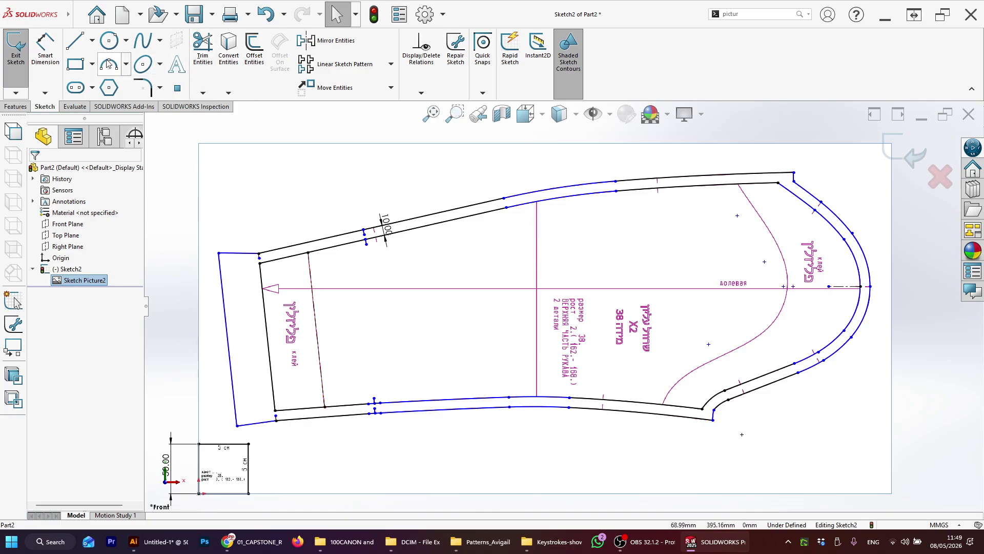
Sketch a centerline about 195 mm long between the inner upper and lower seam lines, following the picture's cross line at mid-sleeve.
{"action": "left_click", "coordinate": [92, 41]}
{"action": "left_click", "coordinate": [83, 71]}
{"action": "scroll", "coordinate": [505, 213], "scroll_direction": "down", "scroll_amount": 6}
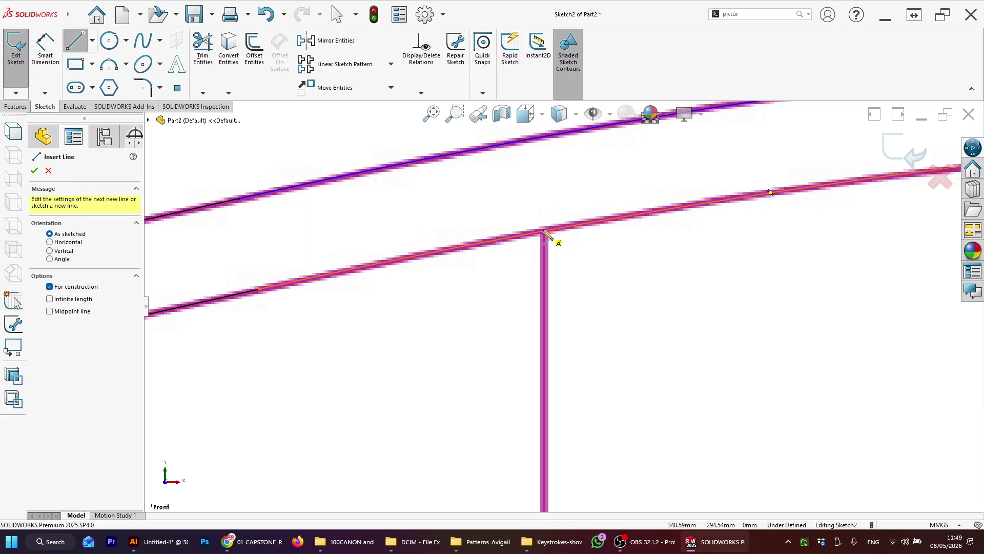
{"action": "left_click", "coordinate": [546, 235]}
{"action": "scroll", "coordinate": [540, 310], "scroll_direction": "up", "scroll_amount": 5}
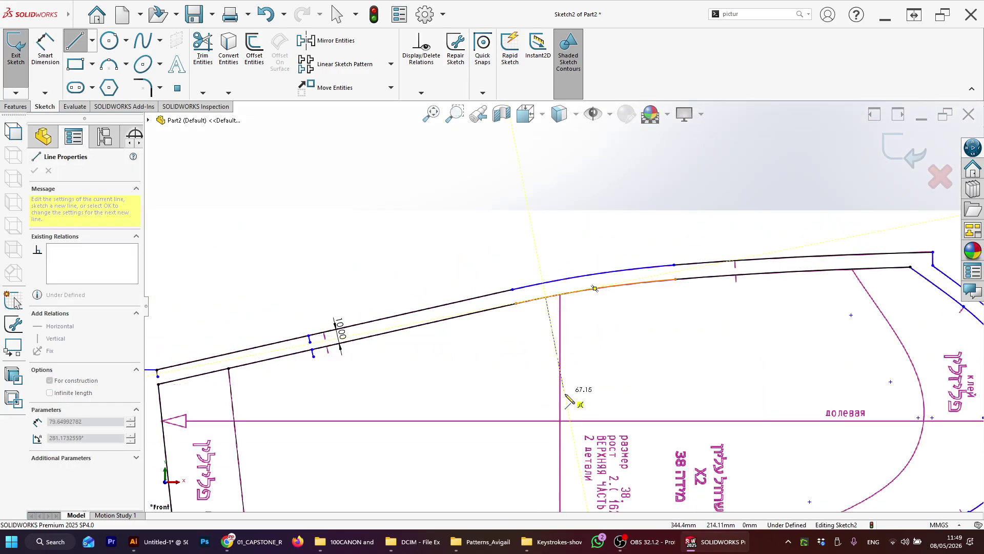
{"action": "scroll", "coordinate": [566, 396], "scroll_direction": "up", "scroll_amount": 4}
{"action": "scroll", "coordinate": [563, 461], "scroll_direction": "down", "scroll_amount": 5}
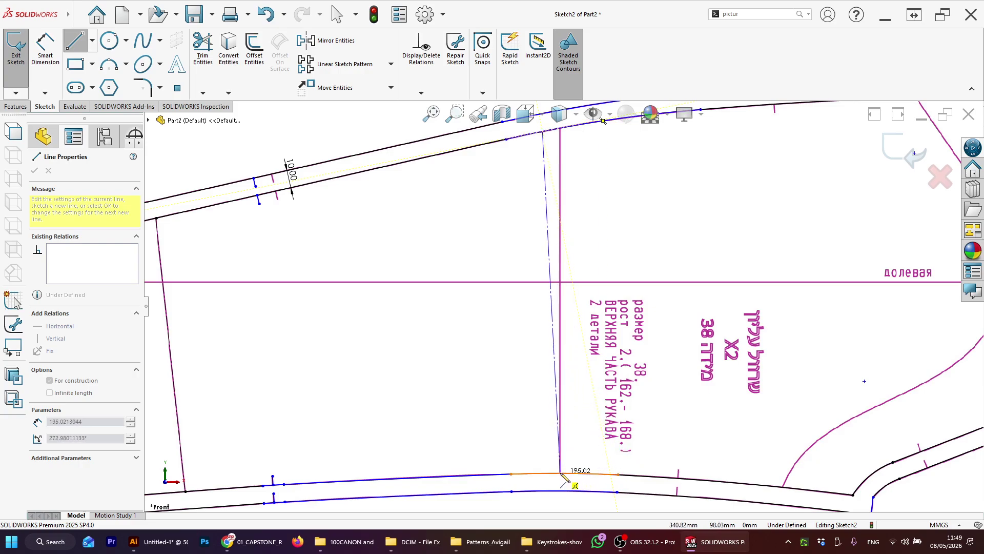
{"action": "left_click", "coordinate": [561, 471]}
{"action": "scroll", "coordinate": [561, 472], "scroll_direction": "down", "scroll_amount": 6}
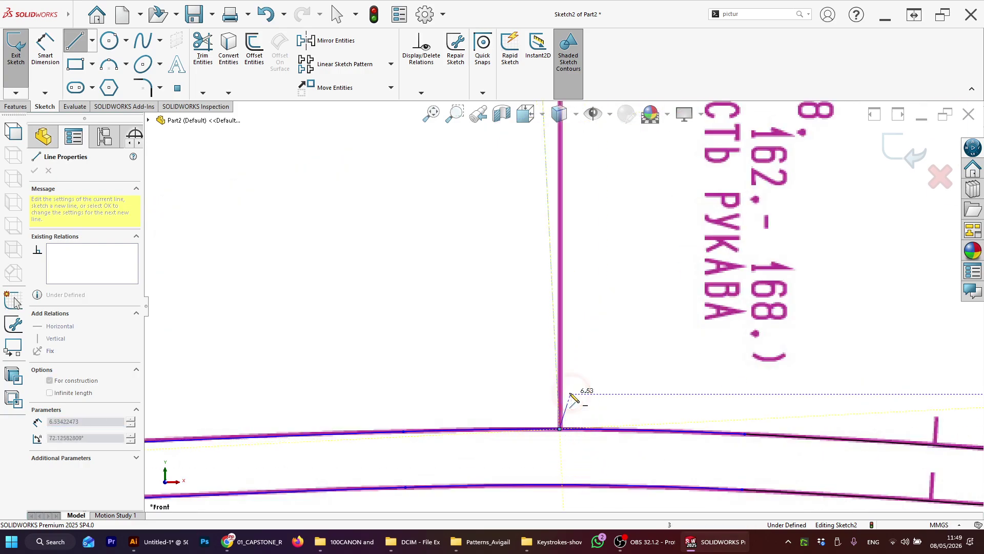
{"action": "scroll", "coordinate": [569, 402], "scroll_direction": "down", "scroll_amount": 5}
{"action": "key", "text": "Escape"}
{"action": "scroll", "coordinate": [584, 287], "scroll_direction": "up", "scroll_amount": 1}
{"action": "scroll", "coordinate": [590, 246], "scroll_direction": "up", "scroll_amount": 8}
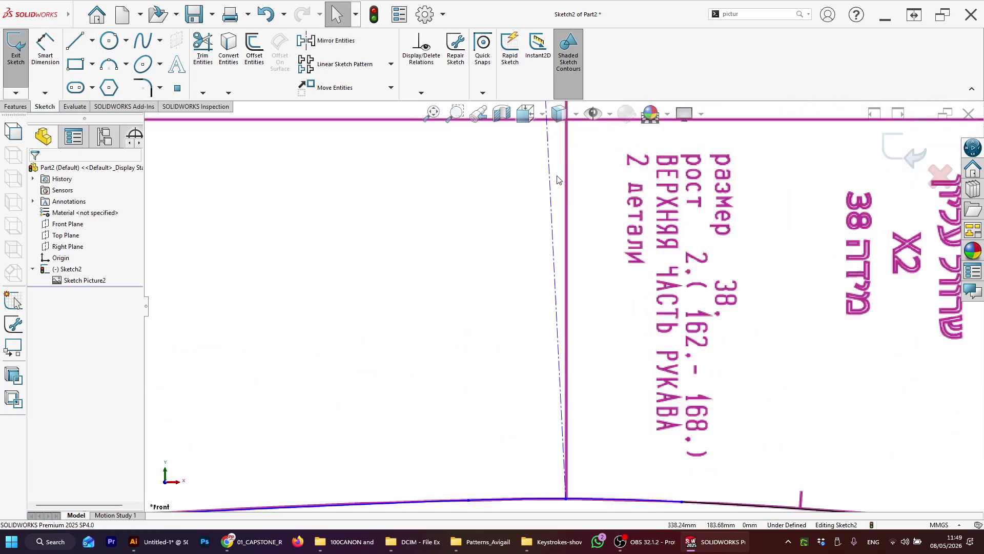
Shift the mid-sleeve centerline's upper endpoint along the inner upper seam onto the picture's vertical cross line.
{"action": "scroll", "coordinate": [554, 221], "scroll_direction": "down", "scroll_amount": 8}
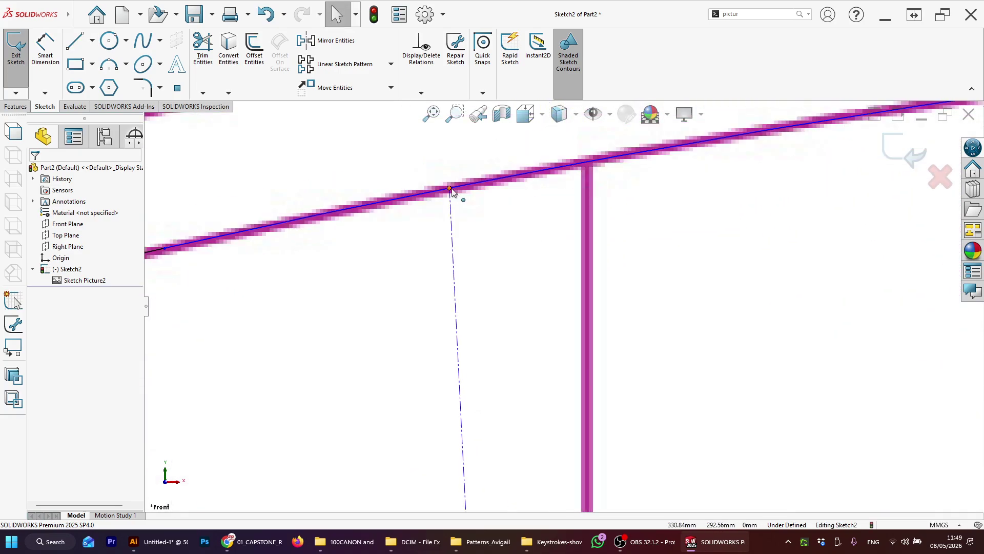
{"action": "mouse_move", "coordinate": [473, 182]}
{"action": "left_mouse_down"}
{"action": "mouse_move", "coordinate": [592, 169]}
{"action": "mouse_move", "coordinate": [581, 146]}
{"action": "mouse_move", "coordinate": [588, 197]}
{"action": "mouse_move", "coordinate": [584, 145]}
{"action": "mouse_move", "coordinate": [589, 158]}
{"action": "left_mouse_up"}
{"action": "scroll", "coordinate": [592, 241], "scroll_direction": "up", "scroll_amount": 3}
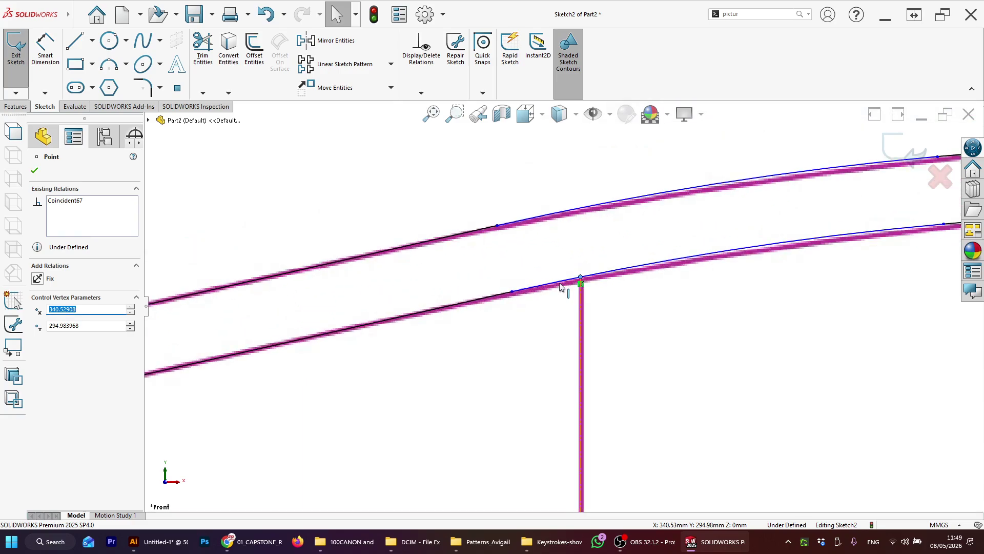
{"action": "mouse_move", "coordinate": [580, 277]}
{"action": "left_mouse_down"}
{"action": "mouse_move", "coordinate": [593, 325]}
{"action": "mouse_move", "coordinate": [581, 276]}
{"action": "mouse_move", "coordinate": [525, 303]}
{"action": "mouse_move", "coordinate": [400, 309]}
{"action": "mouse_move", "coordinate": [704, 250]}
{"action": "mouse_move", "coordinate": [644, 267]}
{"action": "mouse_move", "coordinate": [765, 248]}
{"action": "mouse_move", "coordinate": [591, 288]}
{"action": "mouse_move", "coordinate": [582, 279]}
{"action": "mouse_move", "coordinate": [588, 287]}
{"action": "mouse_move", "coordinate": [575, 285]}
{"action": "mouse_move", "coordinate": [592, 286]}
{"action": "mouse_move", "coordinate": [584, 280]}
{"action": "mouse_move", "coordinate": [584, 291]}
{"action": "mouse_move", "coordinate": [583, 280]}
{"action": "left_mouse_up"}
{"action": "scroll", "coordinate": [593, 315], "scroll_direction": "up", "scroll_amount": 9}
{"action": "left_click", "coordinate": [576, 325]}
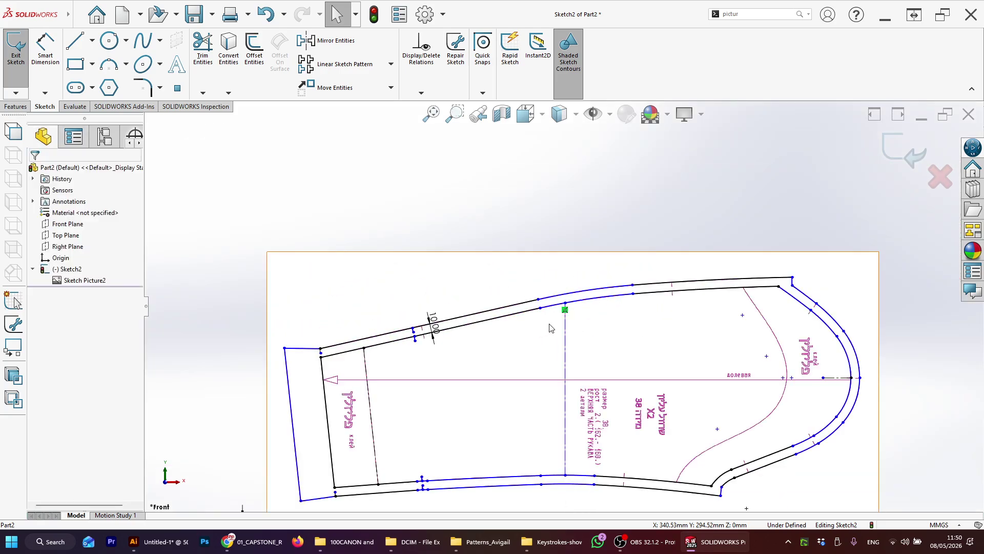
{"action": "scroll", "coordinate": [576, 329], "scroll_direction": "up", "scroll_amount": 4}
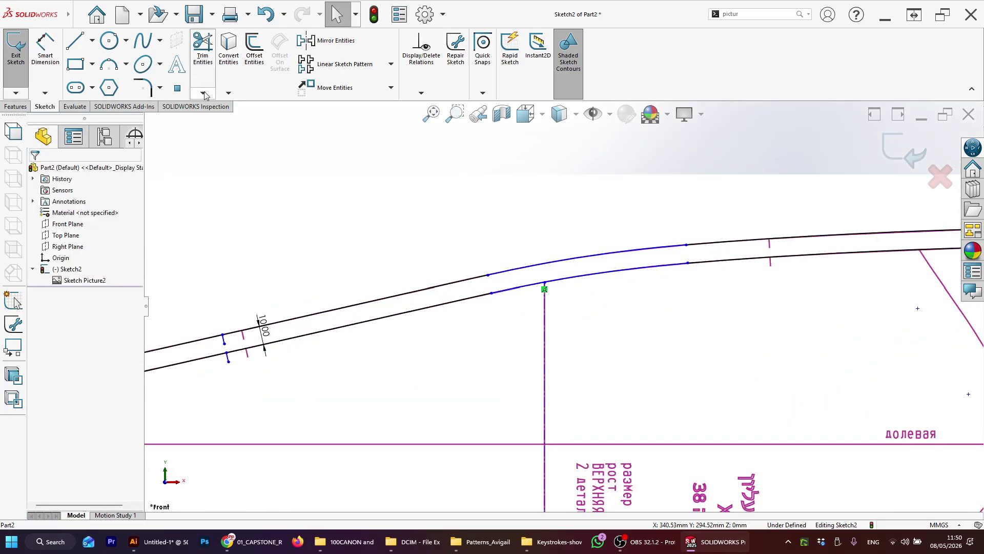
{"action": "key", "text": "f"}
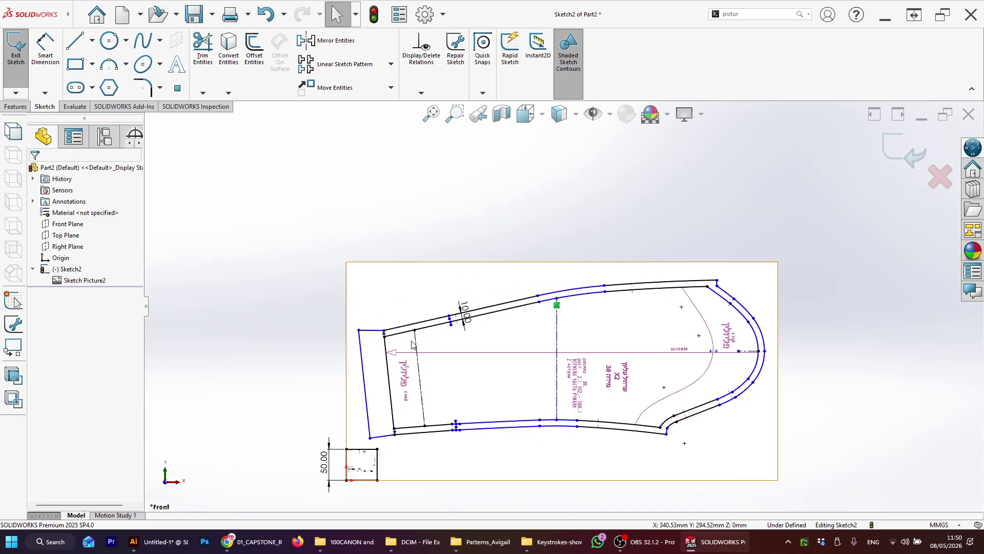
{"action": "left_click", "coordinate": [589, 297]}
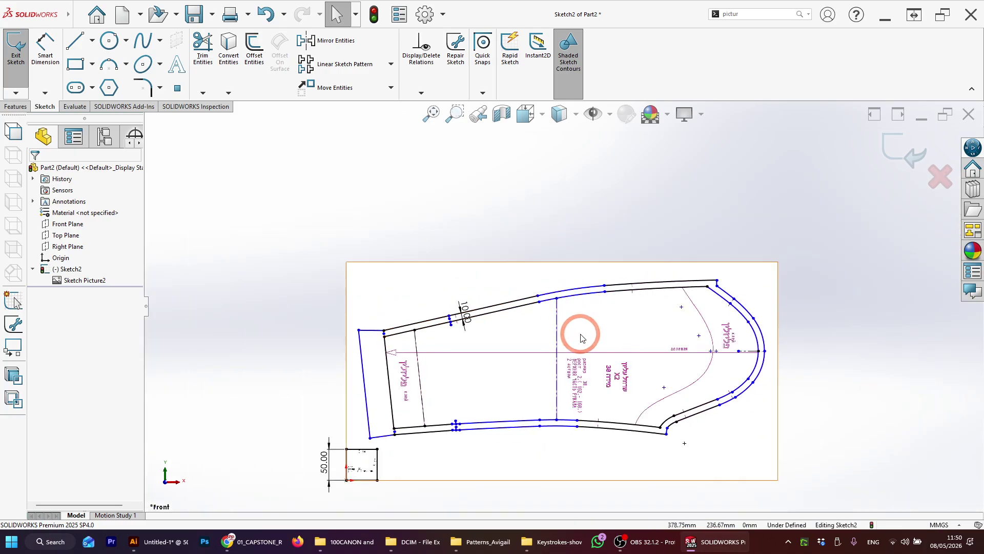
{"action": "scroll", "coordinate": [564, 345], "scroll_direction": "down", "scroll_amount": 3}
{"action": "scroll", "coordinate": [564, 348], "scroll_direction": "up", "scroll_amount": 3}
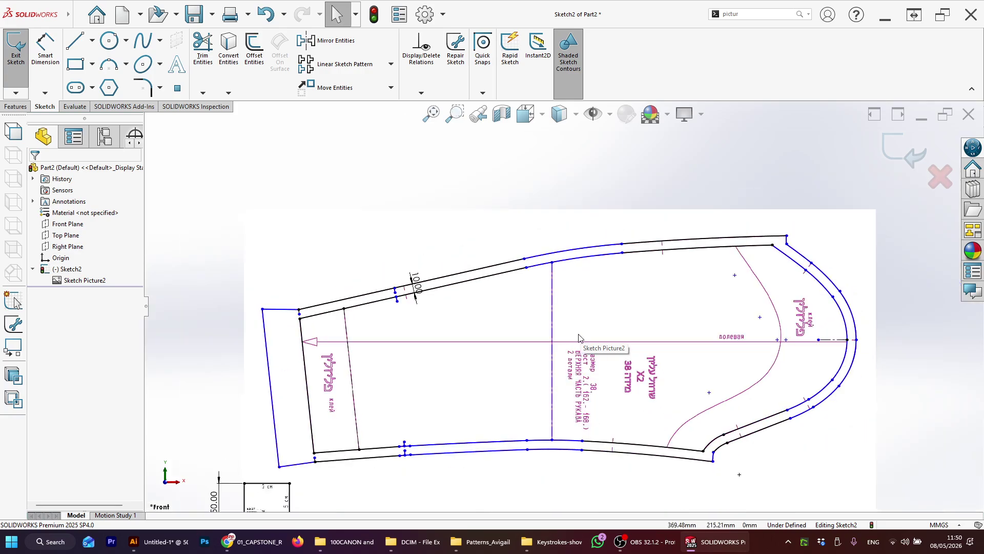
{"action": "scroll", "coordinate": [579, 338], "scroll_direction": "up", "scroll_amount": 2}
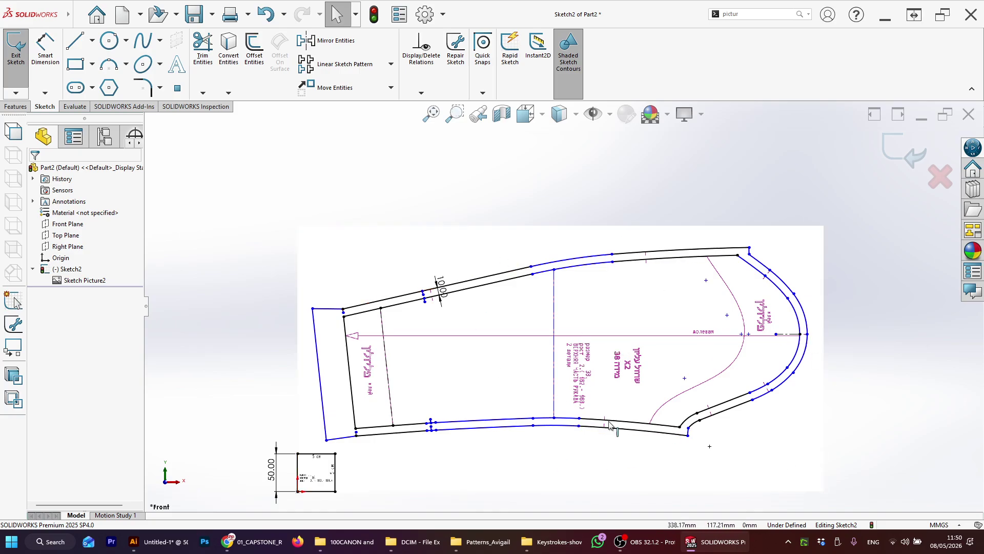
Switch to Illustrator and examine the pattern pieces on the full jacket pattern sheet.
{"action": "left_click", "coordinate": [134, 542]}
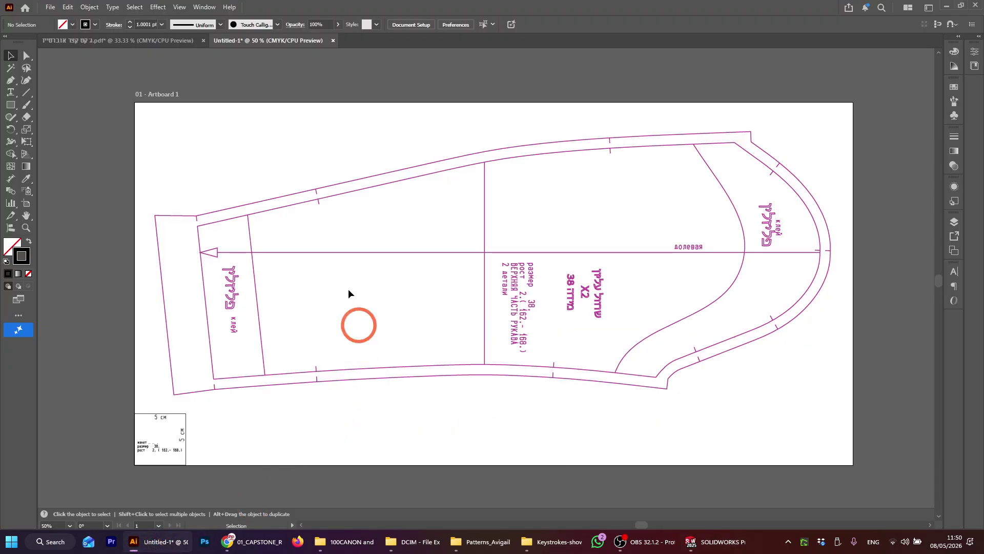
{"action": "left_click", "coordinate": [164, 45]}
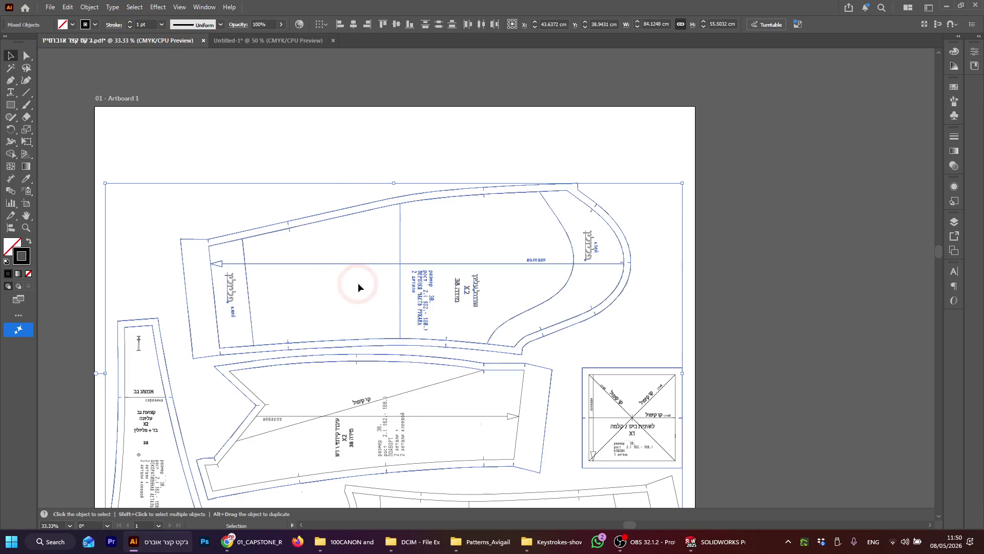
{"action": "scroll", "coordinate": [359, 286], "scroll_direction": "down", "scroll_amount": 2}
{"action": "scroll", "coordinate": [364, 438], "scroll_direction": "down", "scroll_amount": 2}
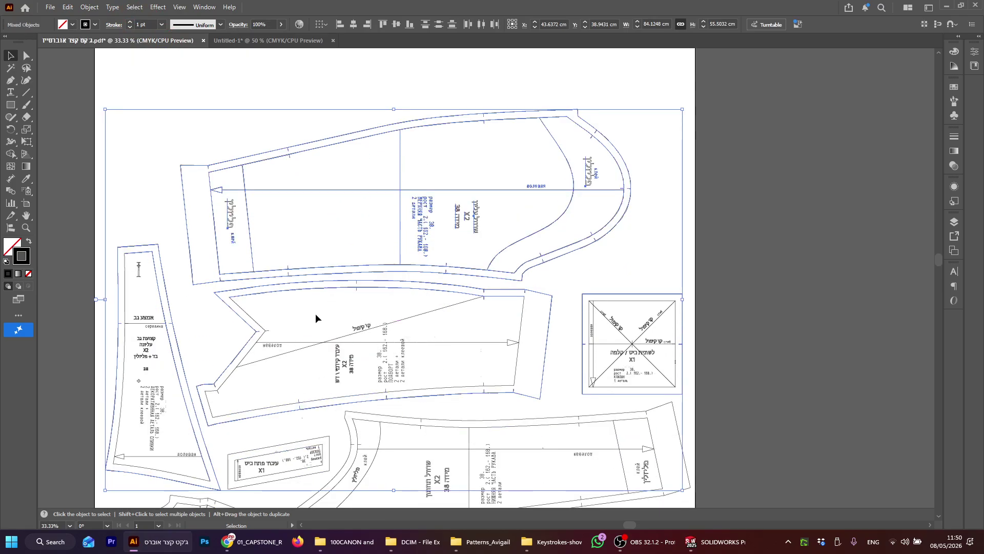
{"action": "scroll", "coordinate": [453, 301], "scroll_direction": "down", "scroll_amount": 6}
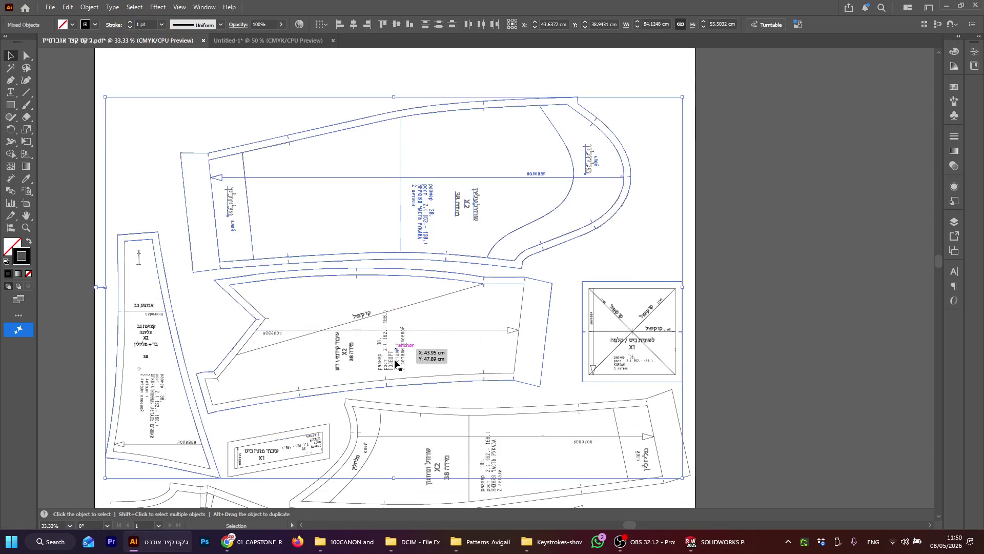
{"action": "scroll", "coordinate": [423, 257], "scroll_direction": "down", "scroll_amount": 2}
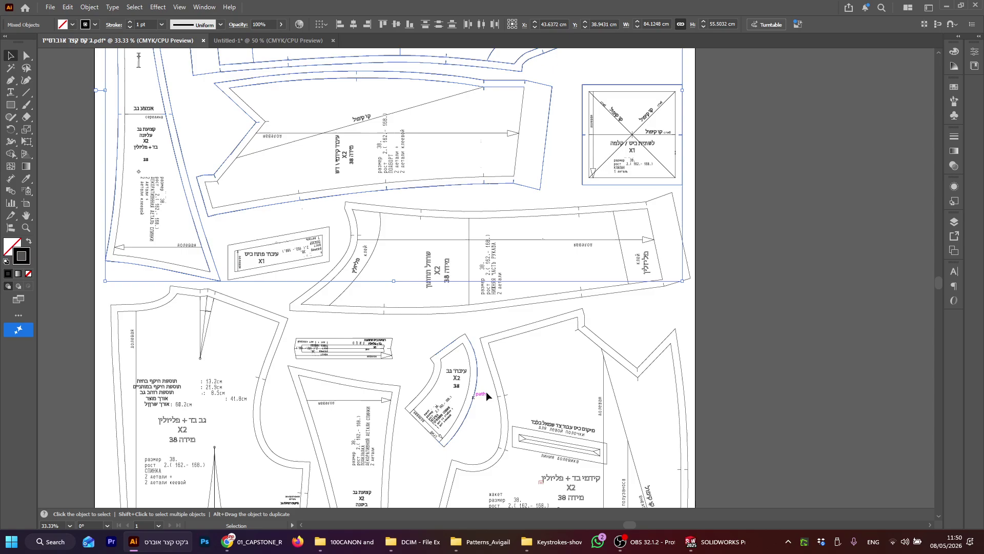
{"action": "scroll", "coordinate": [464, 382], "scroll_direction": "down", "scroll_amount": 2}
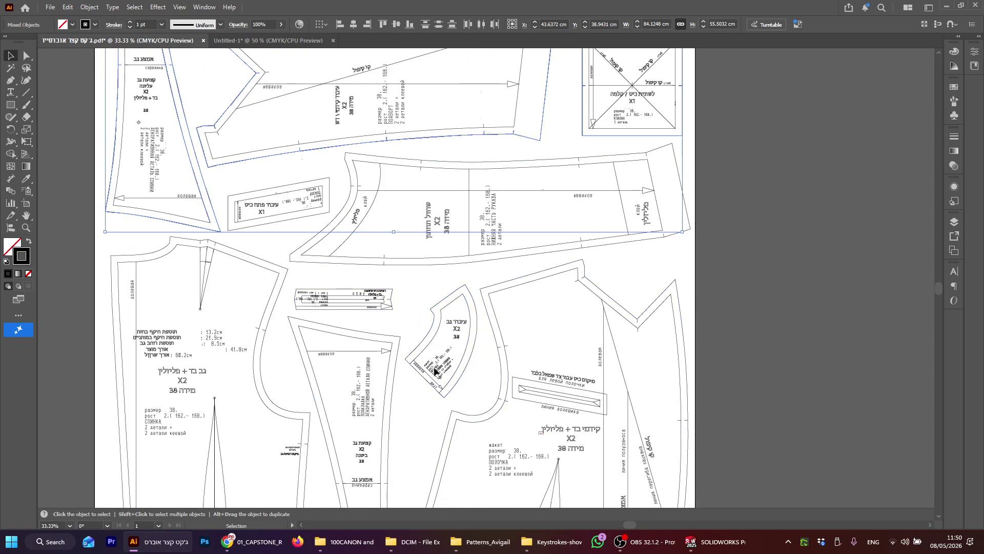
{"action": "scroll", "coordinate": [314, 385], "scroll_direction": "down", "scroll_amount": 2}
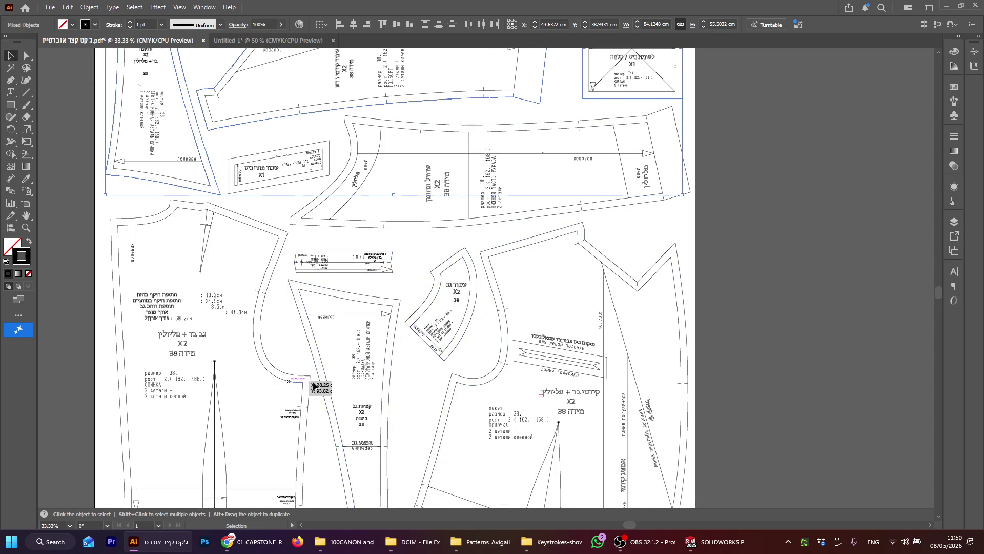
{"action": "scroll", "coordinate": [314, 385], "scroll_direction": "down", "scroll_amount": 8}
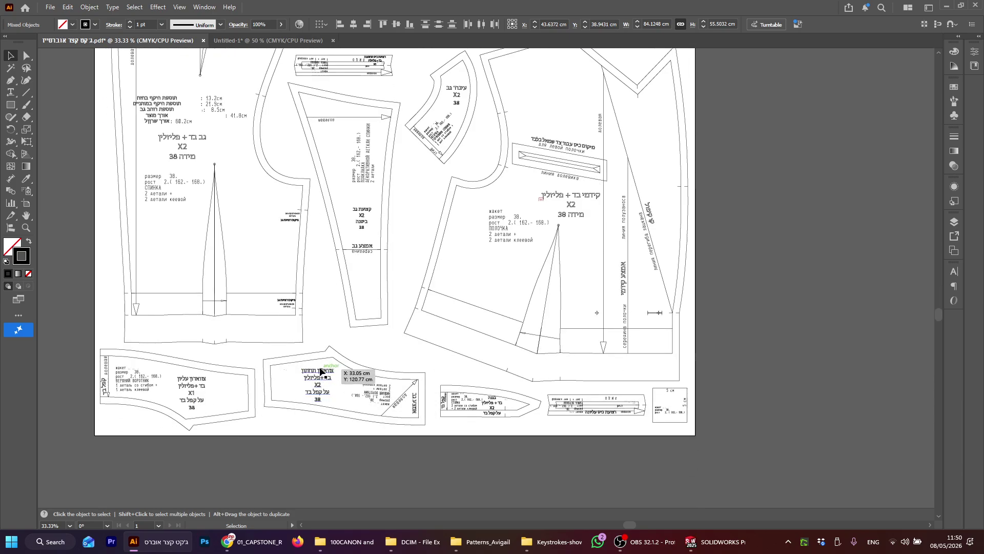
{"action": "scroll", "coordinate": [320, 344], "scroll_direction": "up", "scroll_amount": 13}
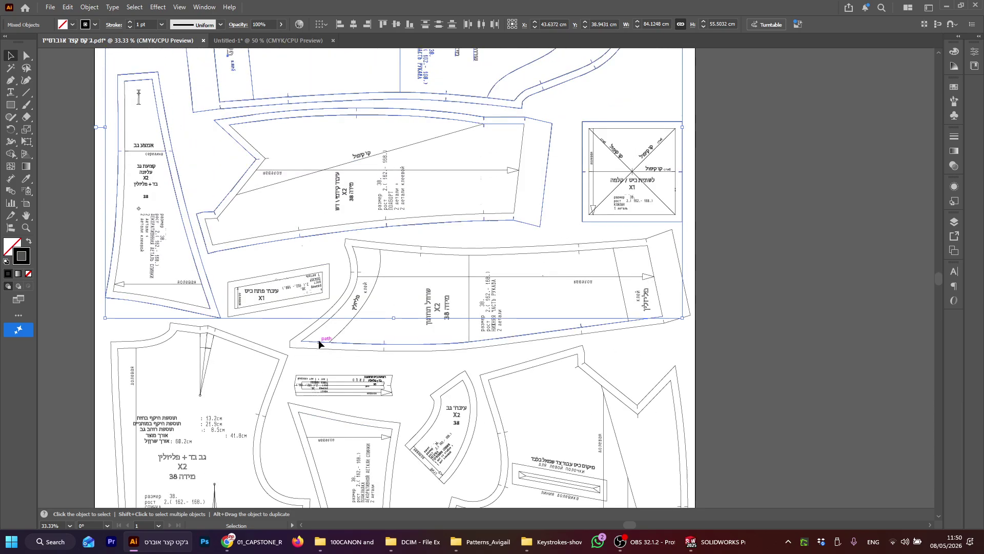
{"action": "scroll", "coordinate": [319, 343], "scroll_direction": "up", "scroll_amount": 8}
{"action": "scroll", "coordinate": [501, 427], "scroll_direction": "down", "scroll_amount": 4}
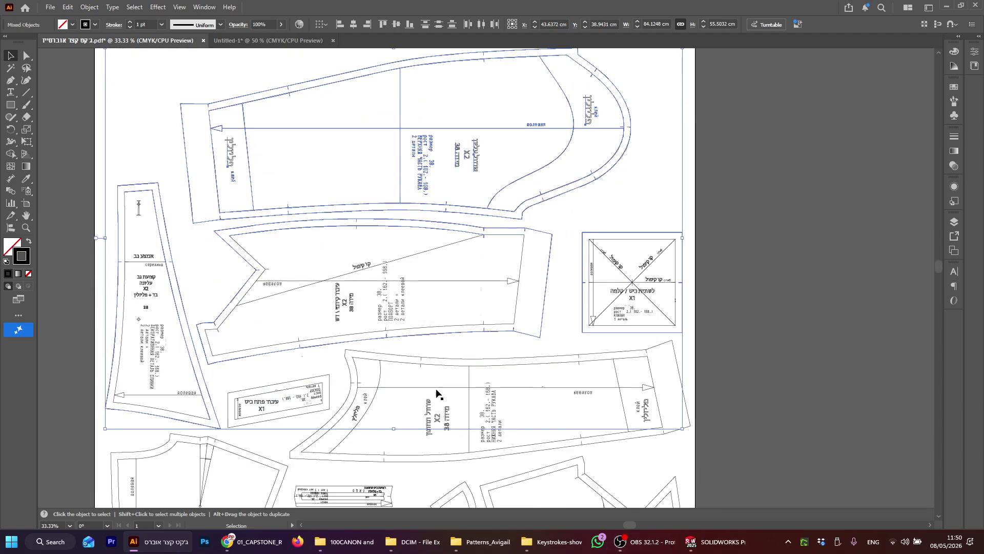
Switch back to SOLIDWORKS and round the cuff hem allowance's upper outer corner with a 10 mm sketch fillet.
{"action": "left_click", "coordinate": [716, 541]}
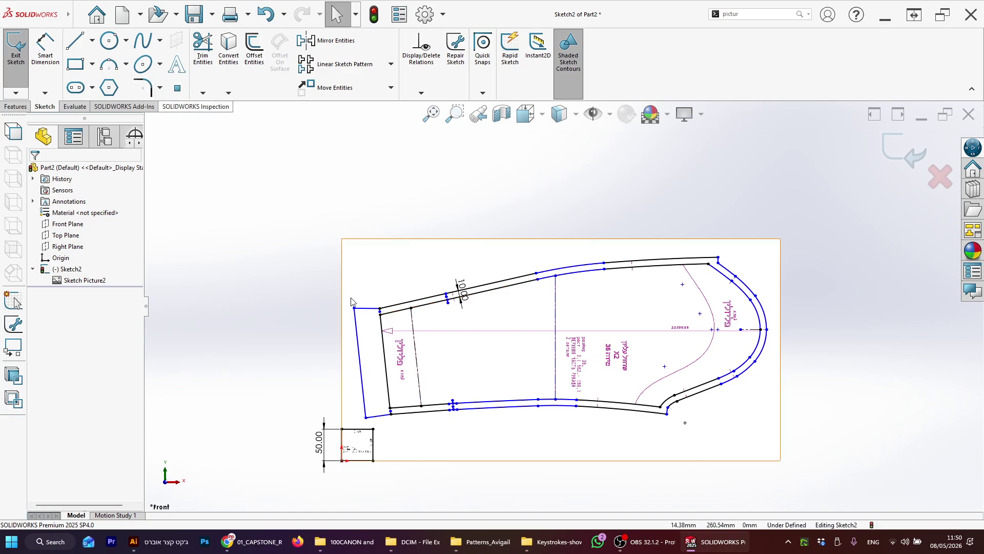
{"action": "scroll", "coordinate": [349, 317], "scroll_direction": "down", "scroll_amount": 3}
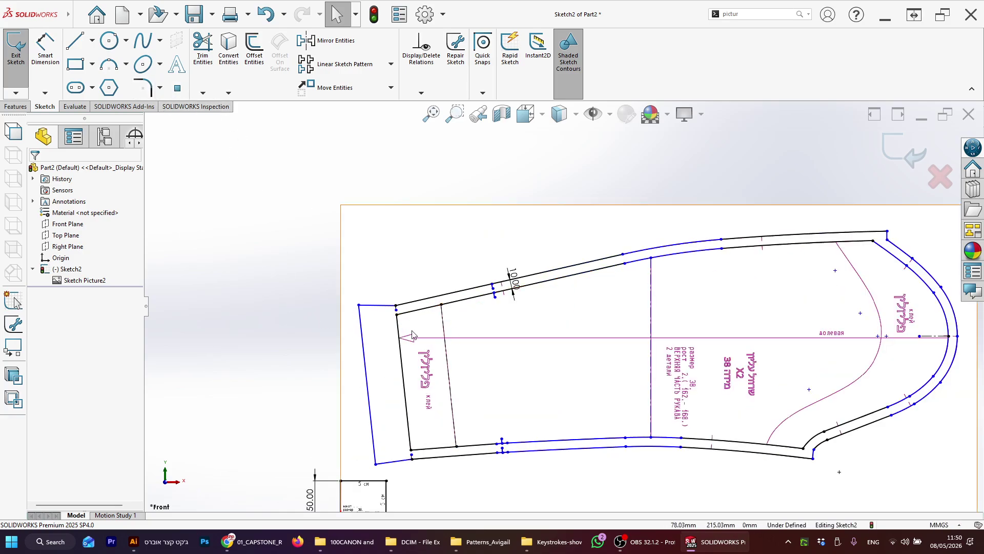
{"action": "scroll", "coordinate": [406, 286], "scroll_direction": "down", "scroll_amount": 6}
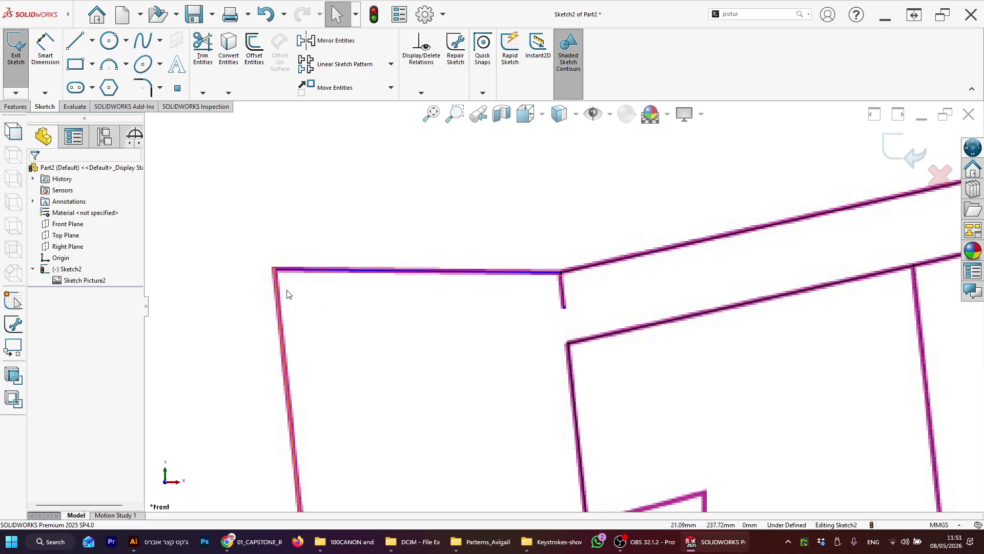
{"action": "left_click", "coordinate": [146, 88]}
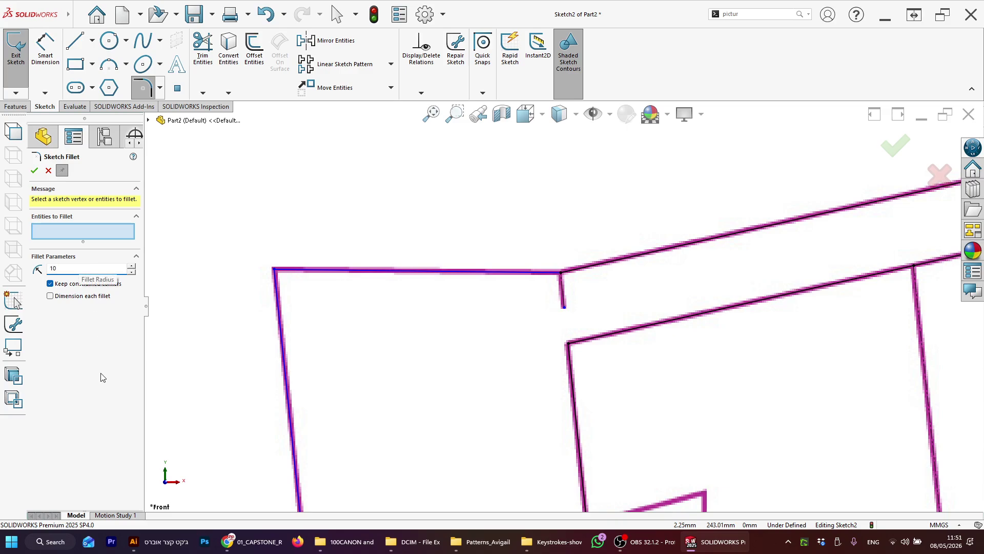
{"action": "left_click", "coordinate": [44, 237]}
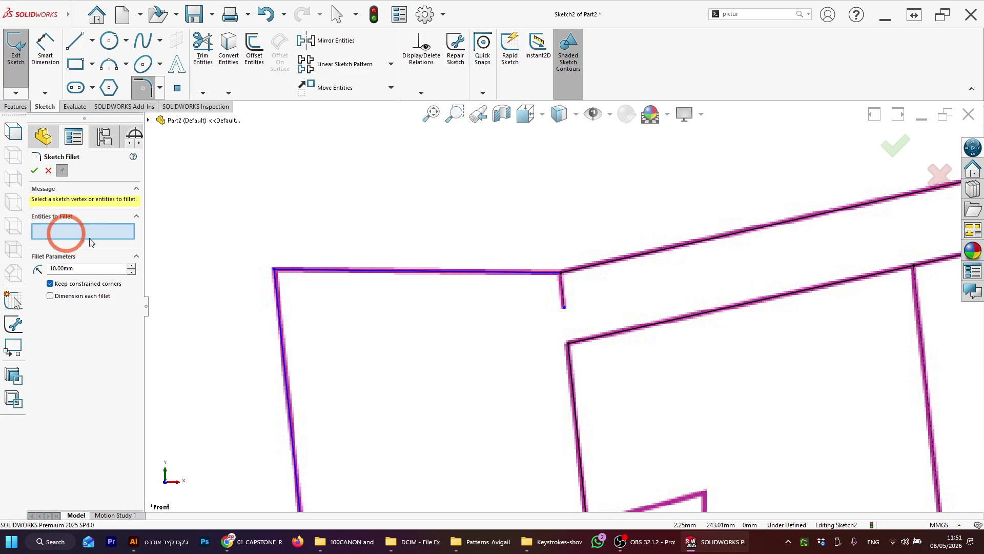
{"action": "left_click", "coordinate": [275, 269]}
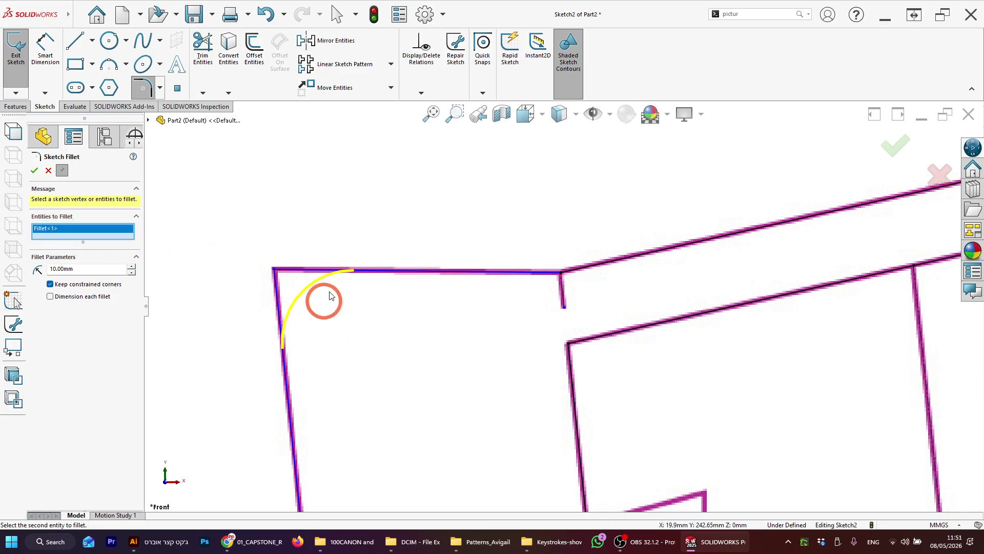
{"action": "left_click", "coordinate": [38, 171]}
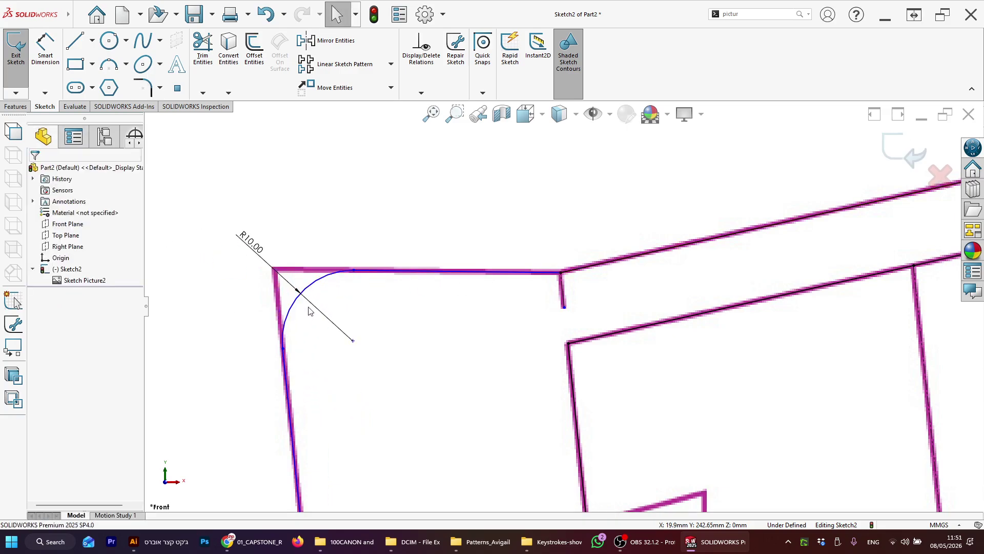
Try a 20 mm radius on the hem corner fillet and undo the change.
{"action": "double_click", "coordinate": [255, 248]}
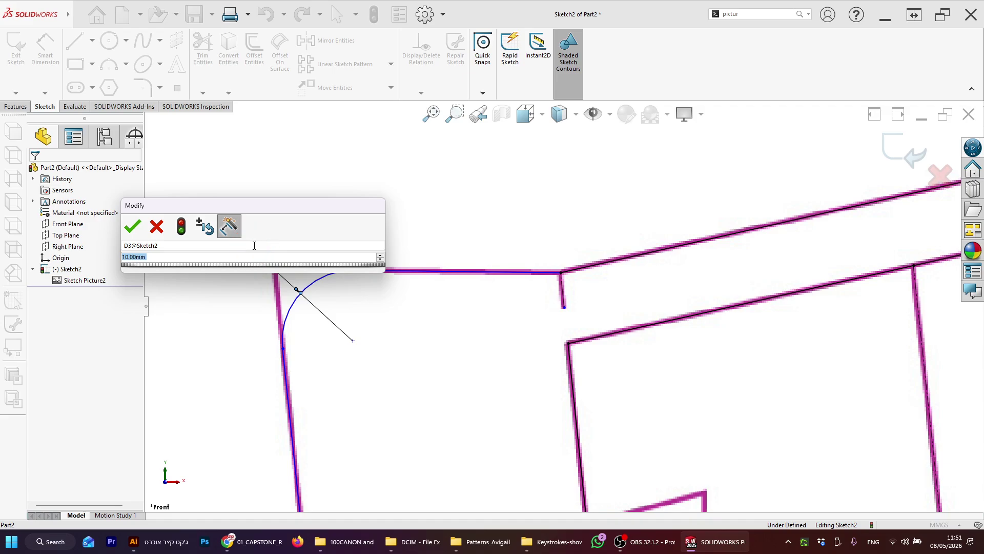
{"action": "type", "text": "20"}
{"action": "key", "text": "Return"}
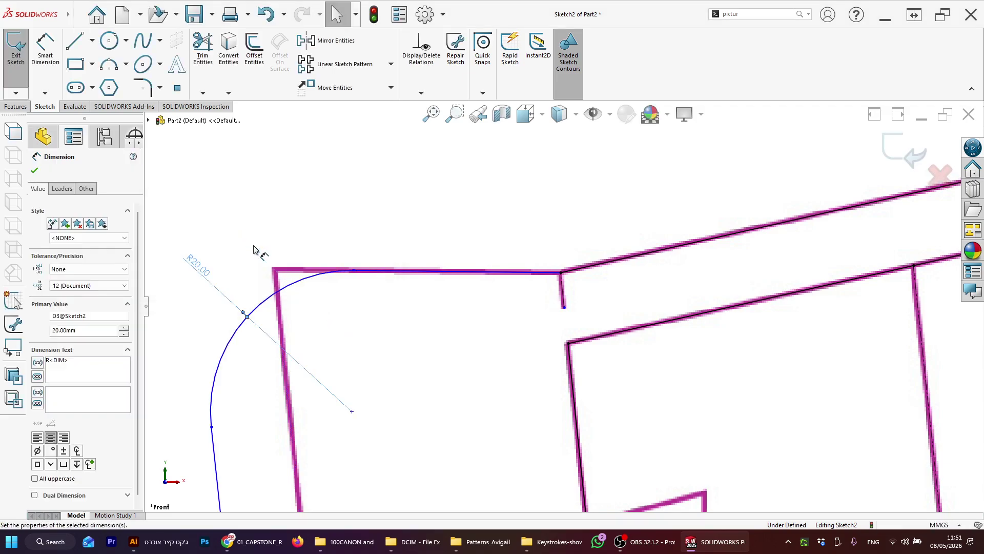
{"action": "scroll", "coordinate": [311, 335], "scroll_direction": "up", "scroll_amount": 5}
{"action": "scroll", "coordinate": [495, 337], "scroll_direction": "up", "scroll_amount": 4}
{"action": "scroll", "coordinate": [499, 337], "scroll_direction": "down", "scroll_amount": 4}
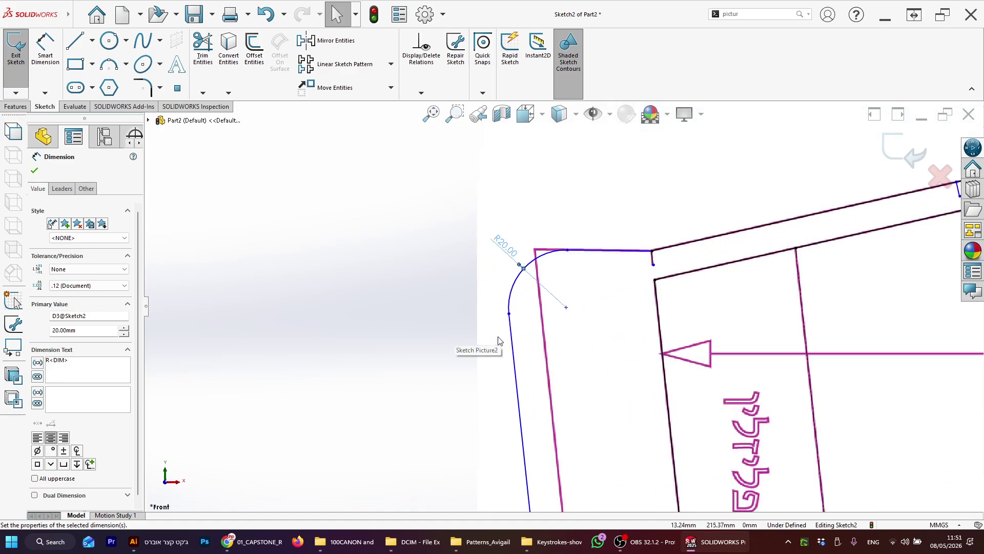
{"action": "key", "text": "ctrl+z"}
{"action": "scroll", "coordinate": [567, 301], "scroll_direction": "down", "scroll_amount": 4}
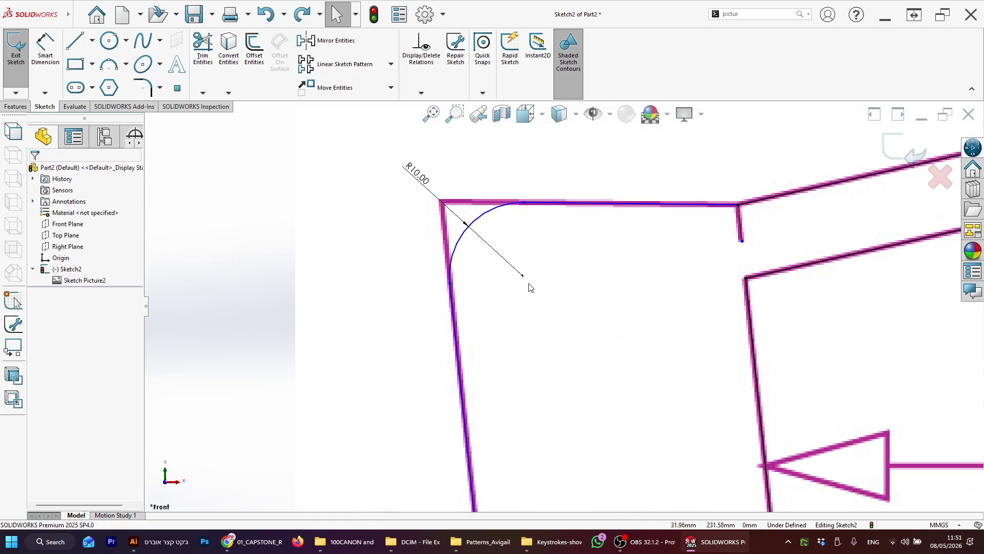
Fix the hem allowance's outer cuff edge and upper edge, the two lines adjoining the corner fillet.
{"action": "left_click", "coordinate": [460, 303]}
{"action": "left_click", "coordinate": [39, 304]}
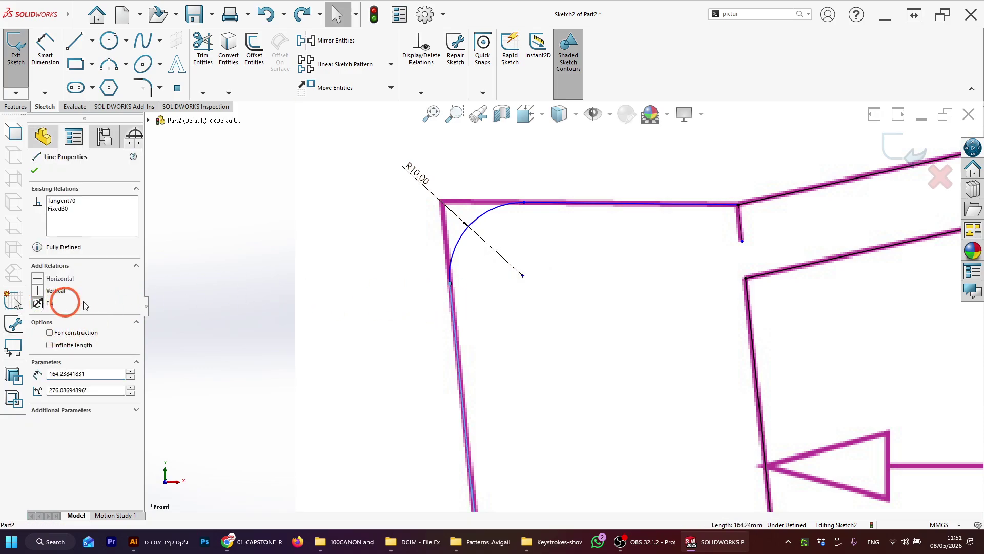
{"action": "left_click", "coordinate": [562, 204]}
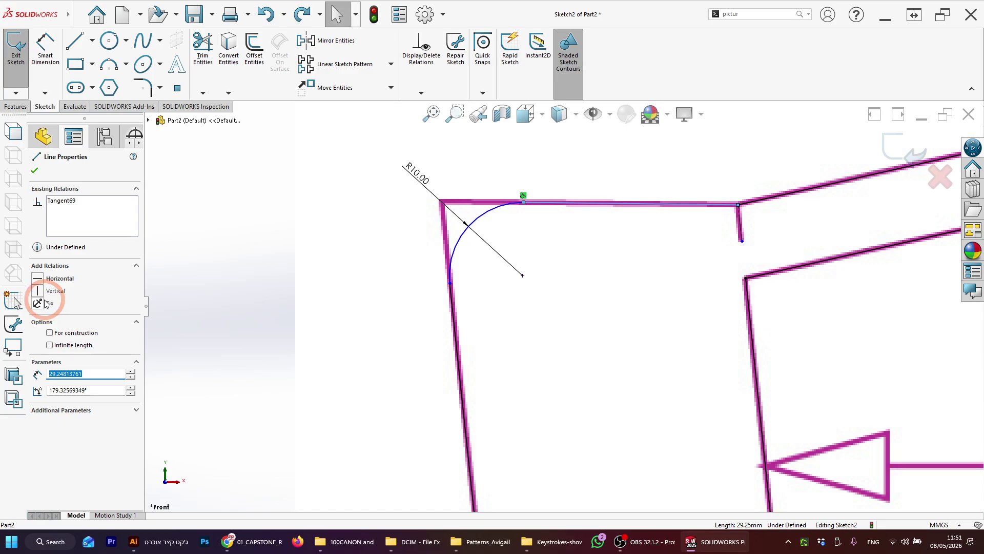
{"action": "left_click", "coordinate": [39, 303]}
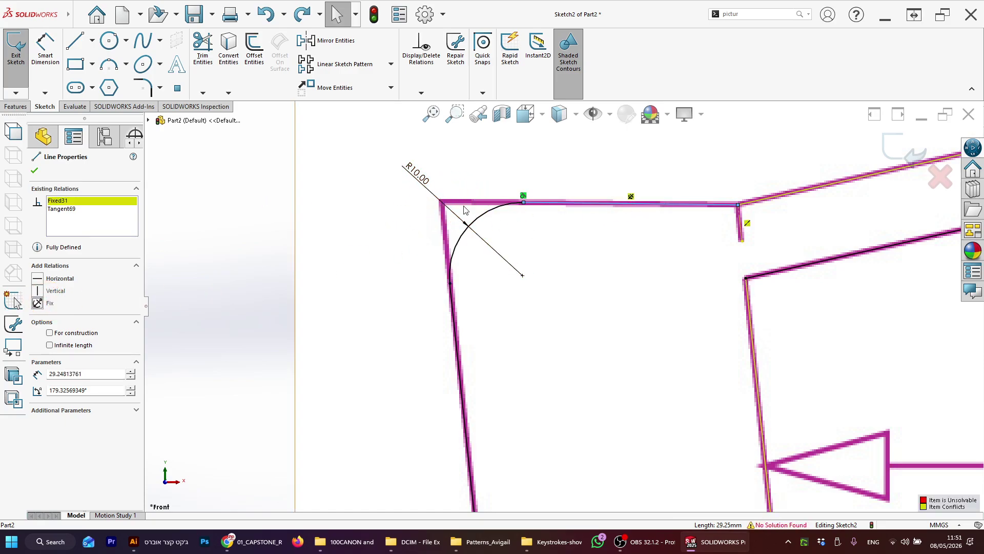
Try to set the hem corner fillet's radius to 15 mm and dismiss the message.
{"action": "double_click", "coordinate": [416, 175]}
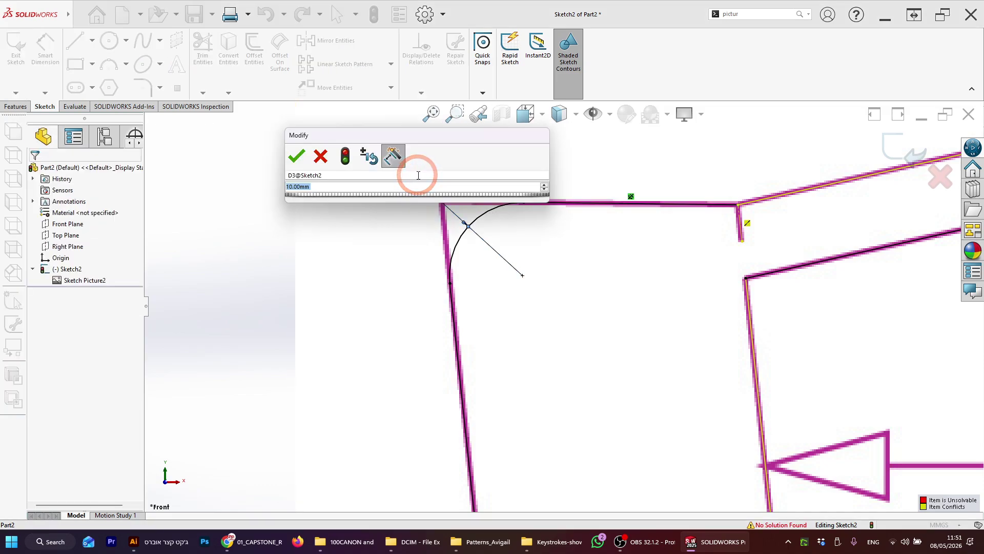
{"action": "type", "text": "15"}
{"action": "key", "text": "Return"}
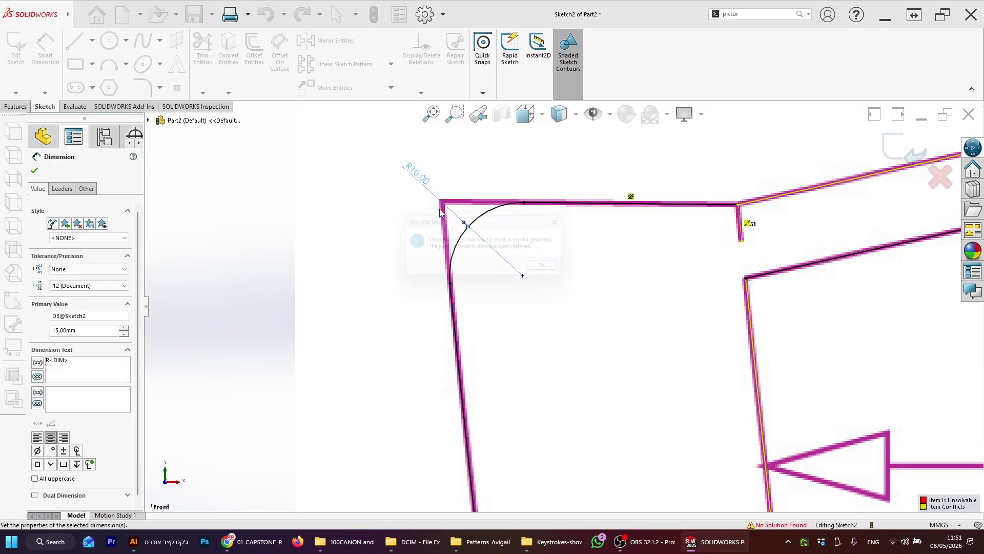
{"action": "left_click", "coordinate": [553, 270]}
{"action": "left_click", "coordinate": [475, 236]}
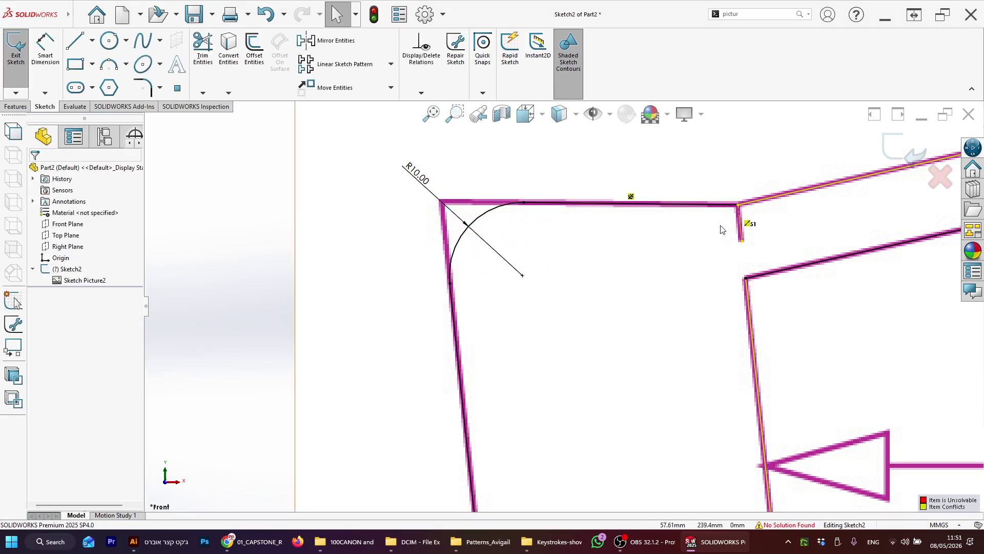
Retry a 15 mm radius on the hem corner fillet and dismiss the message.
{"action": "scroll", "coordinate": [614, 265], "scroll_direction": "up", "scroll_amount": 3}
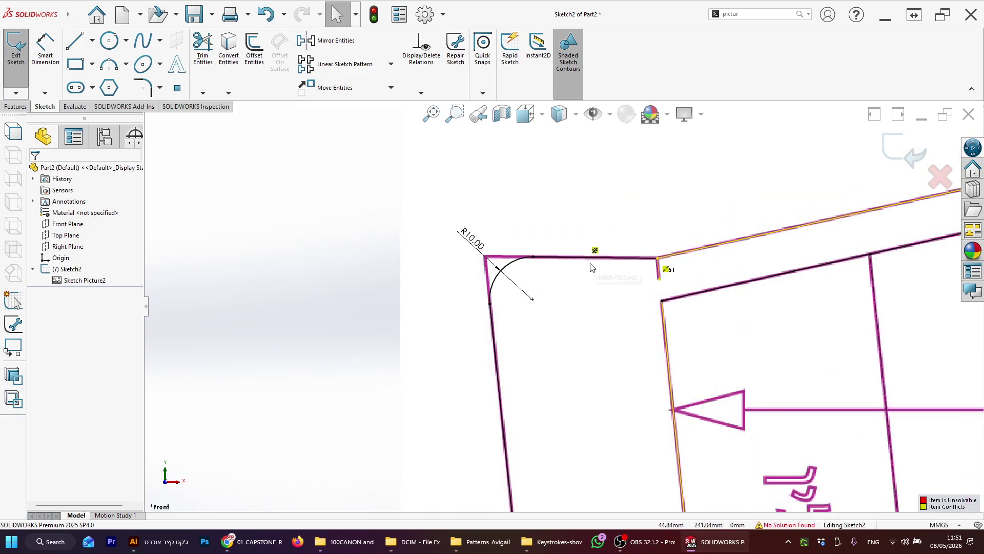
{"action": "scroll", "coordinate": [588, 268], "scroll_direction": "down", "scroll_amount": 2}
{"action": "left_click", "coordinate": [418, 235]}
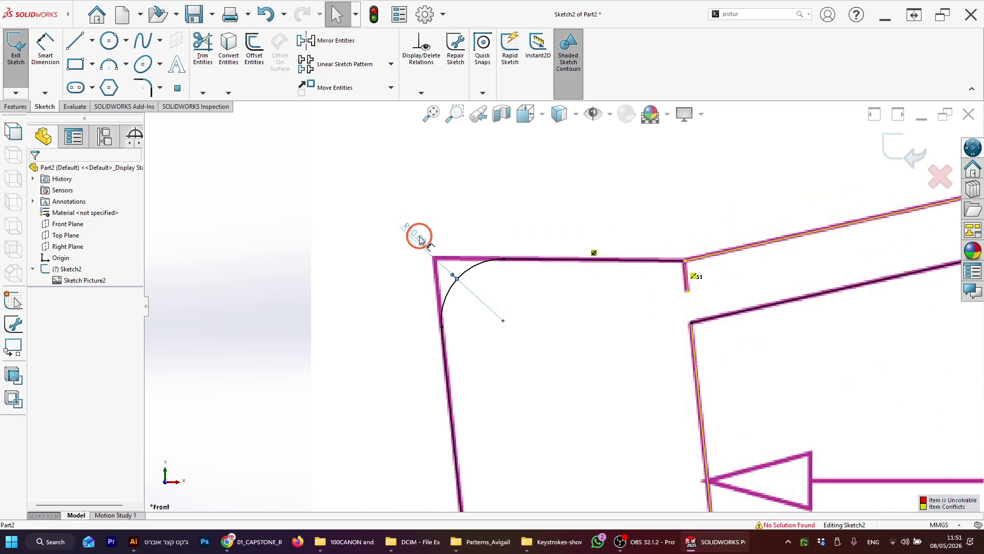
{"action": "double_click", "coordinate": [421, 235]}
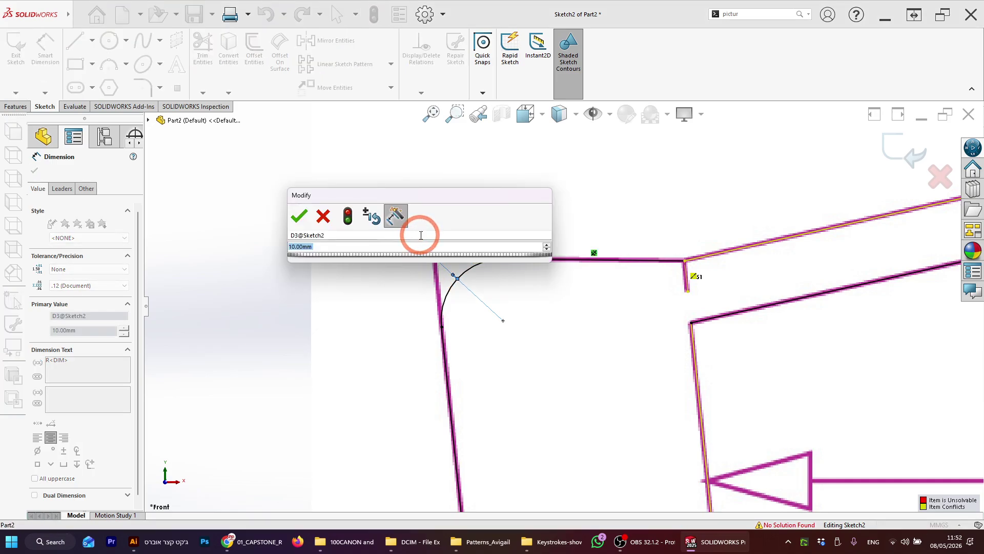
{"action": "type", "text": "15"}
{"action": "key", "text": "Return"}
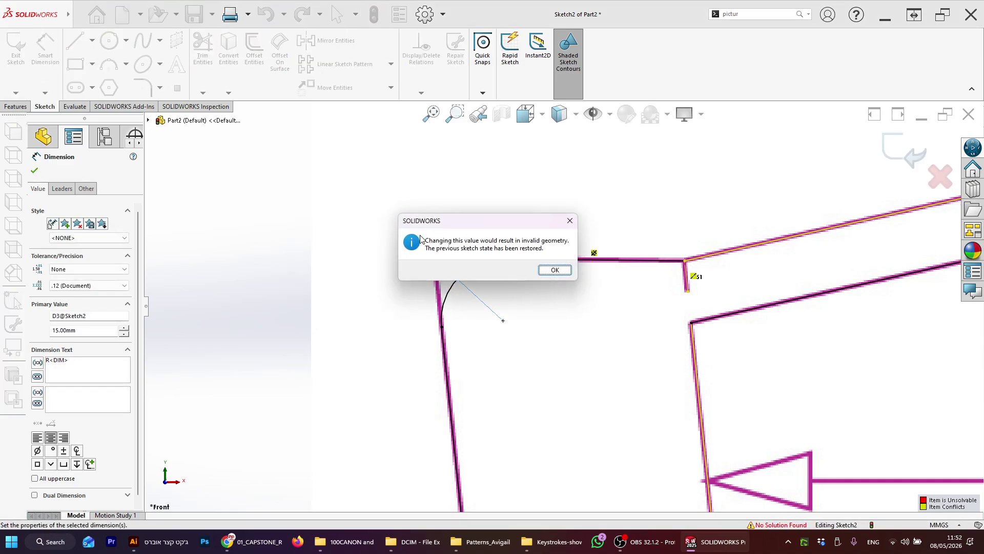
{"action": "left_click", "coordinate": [554, 270]}
{"action": "left_click", "coordinate": [461, 264]}
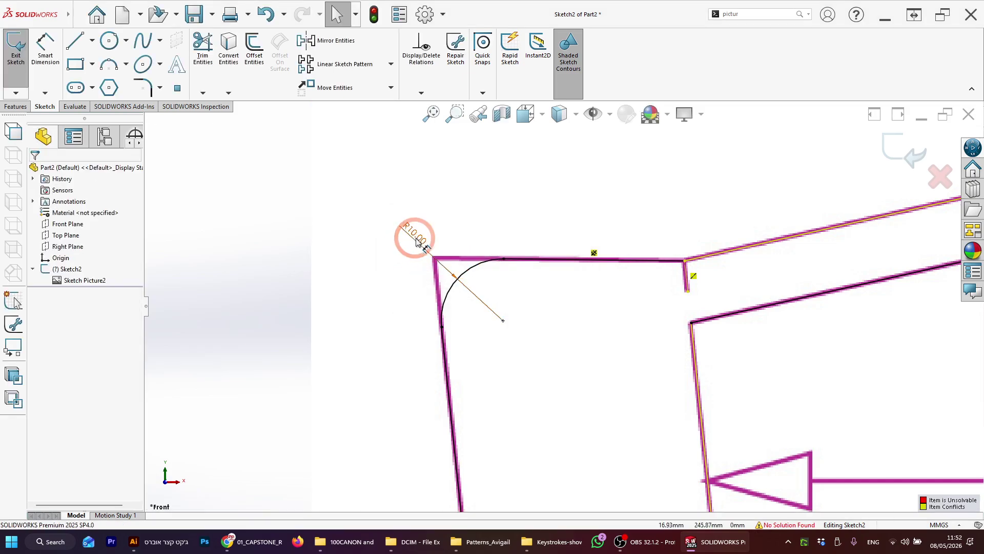
Try radii of 20 mm and 5 mm on the hem allowance's corner fillet.
{"action": "double_click", "coordinate": [416, 237]}
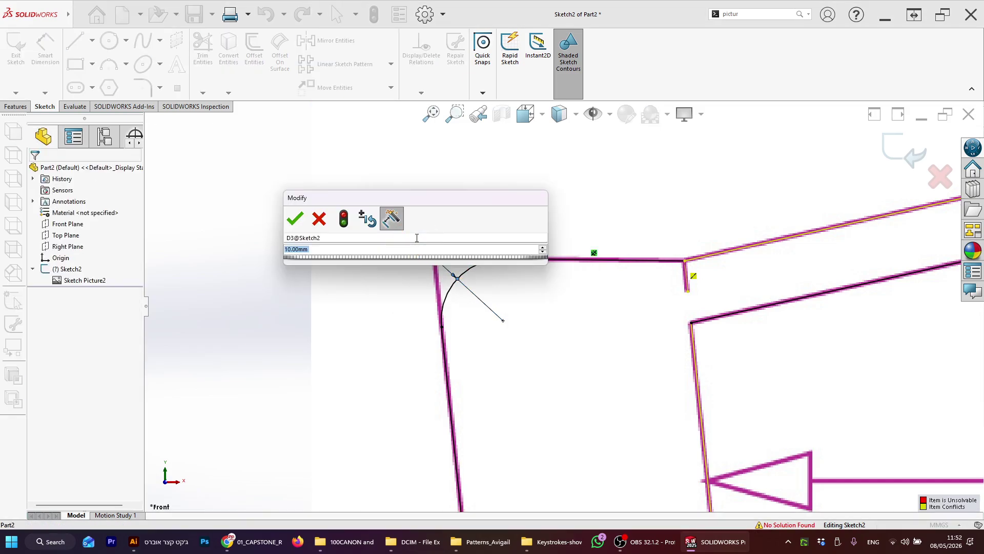
{"action": "type", "text": "20"}
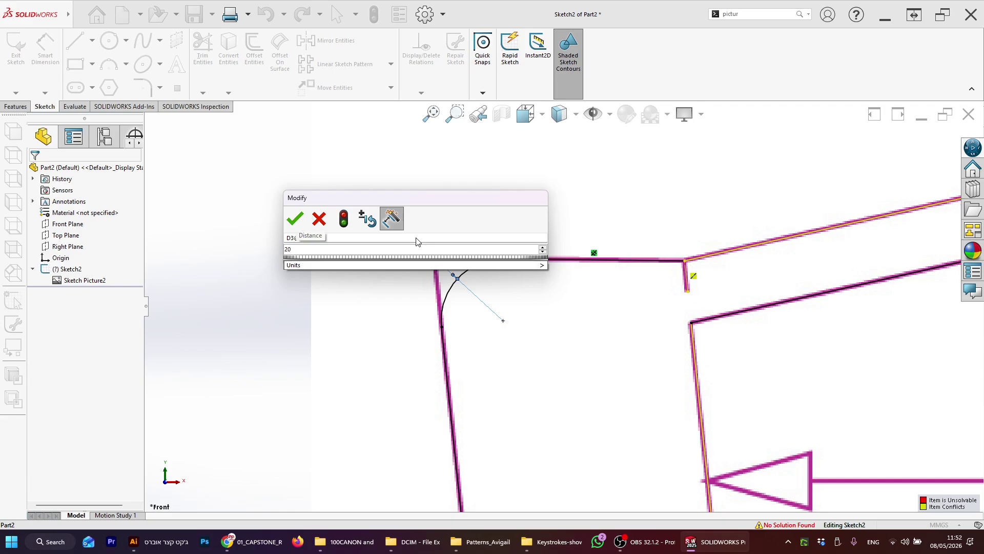
{"action": "key", "text": "Return"}
{"action": "key", "text": "Return"}
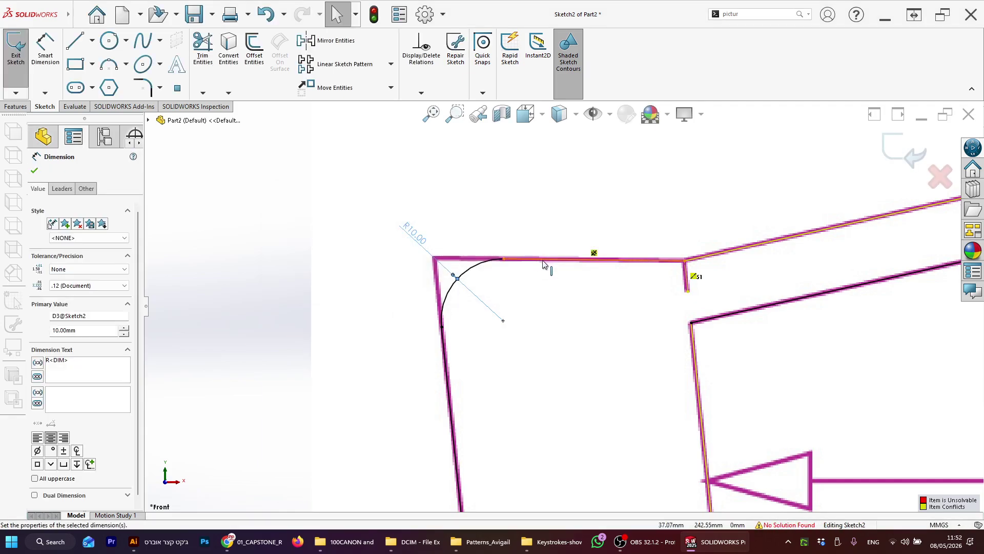
{"action": "double_click", "coordinate": [417, 234]}
{"action": "type", "text": "5"}
{"action": "key", "text": "Return"}
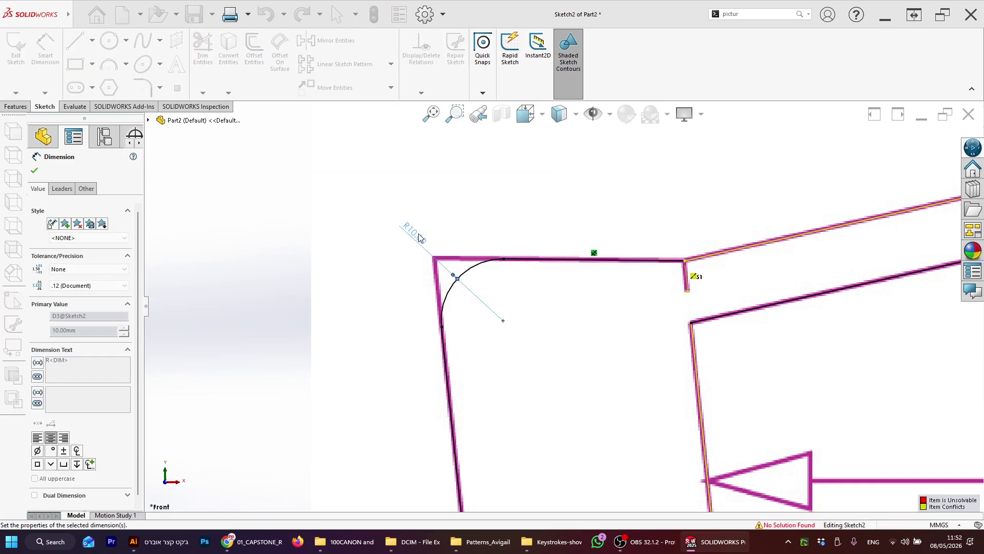
{"action": "left_click", "coordinate": [556, 269]}
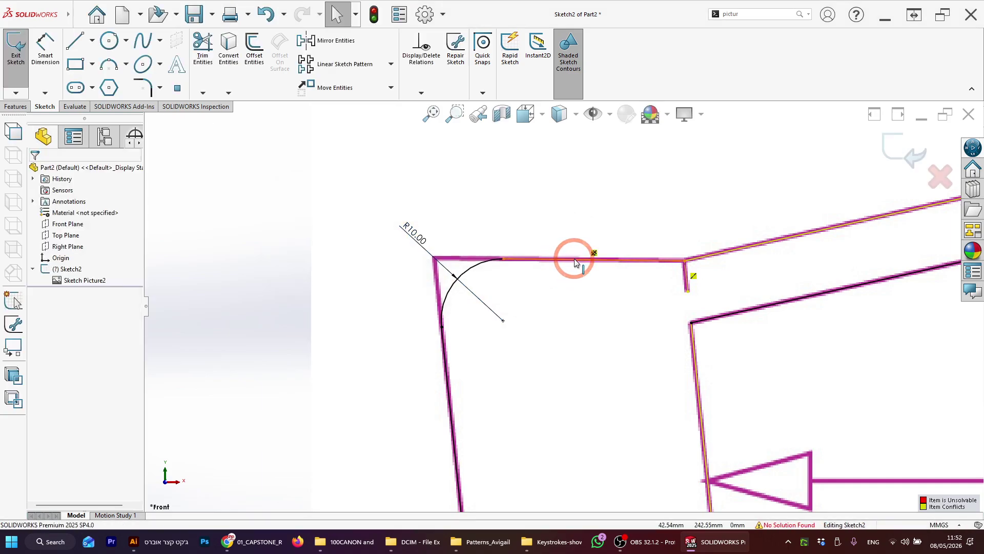
Delete the Fixed relation from the hem allowance's upper edge next to the corner fillet.
{"action": "left_click", "coordinate": [572, 259]}
{"action": "left_click", "coordinate": [62, 200]}
{"action": "left_click", "coordinate": [61, 201]}
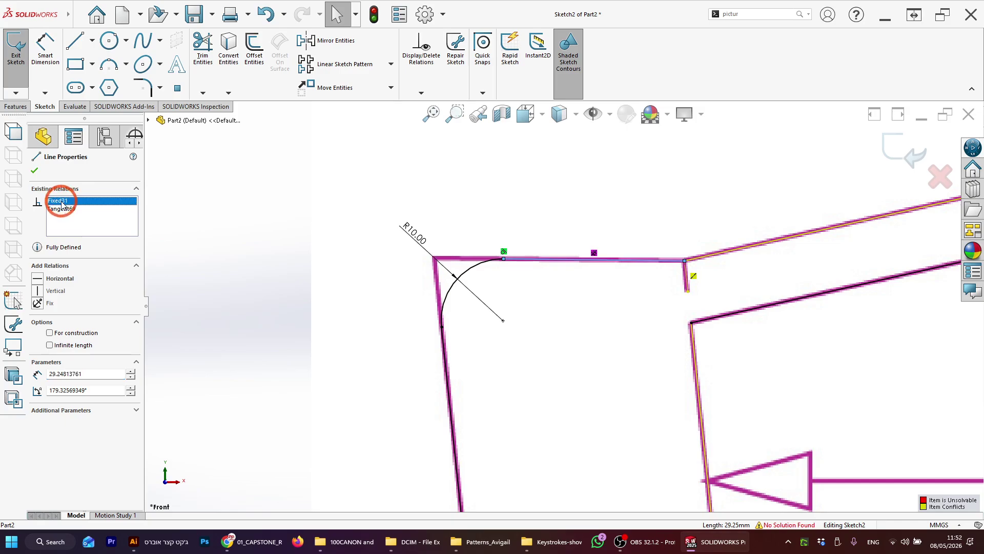
{"action": "key", "text": "Delete"}
{"action": "left_click", "coordinate": [358, 221]}
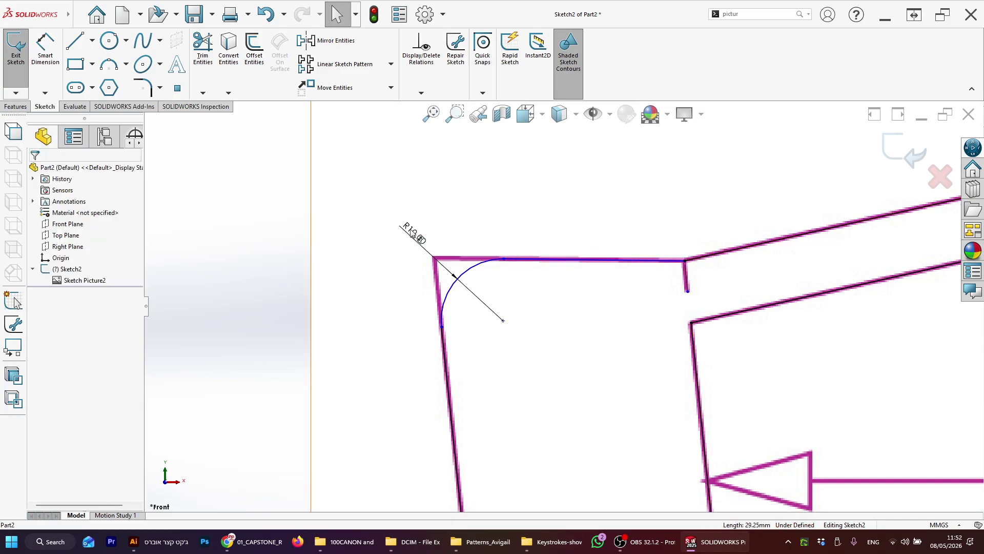
Set the hem corner fillet's radius to 15 mm.
{"action": "double_click", "coordinate": [417, 236]}
{"action": "type", "text": "15"}
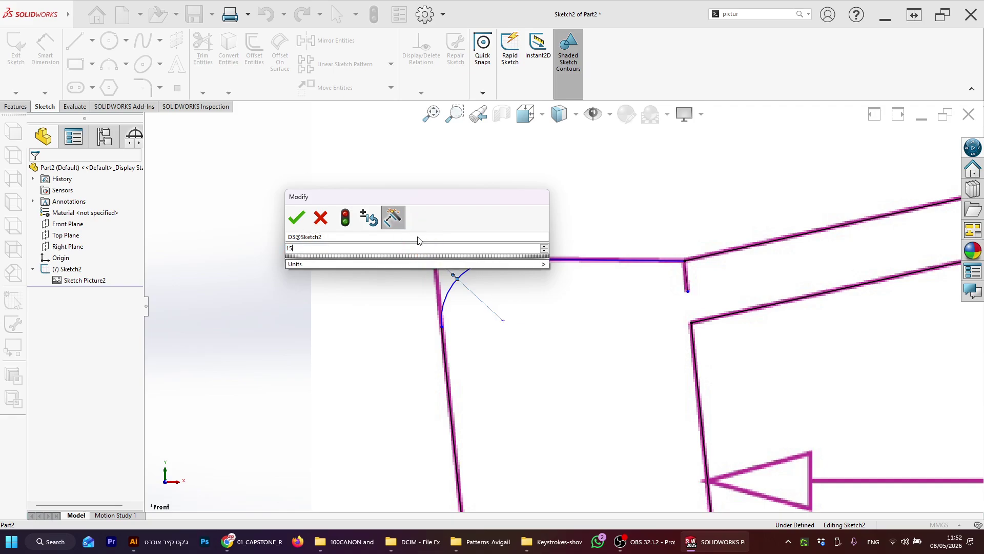
{"action": "key", "text": "Return"}
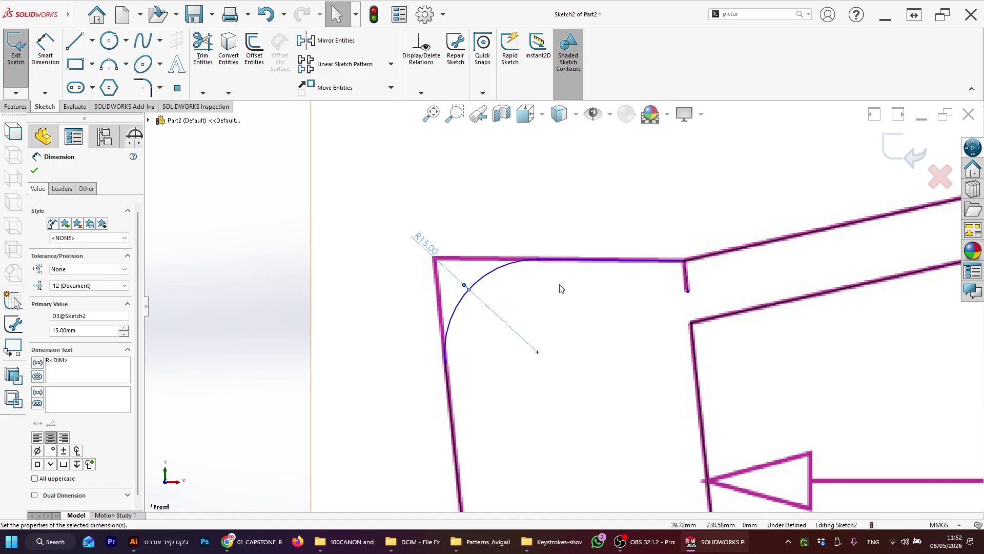
{"action": "scroll", "coordinate": [566, 290], "scroll_direction": "down", "scroll_amount": 1}
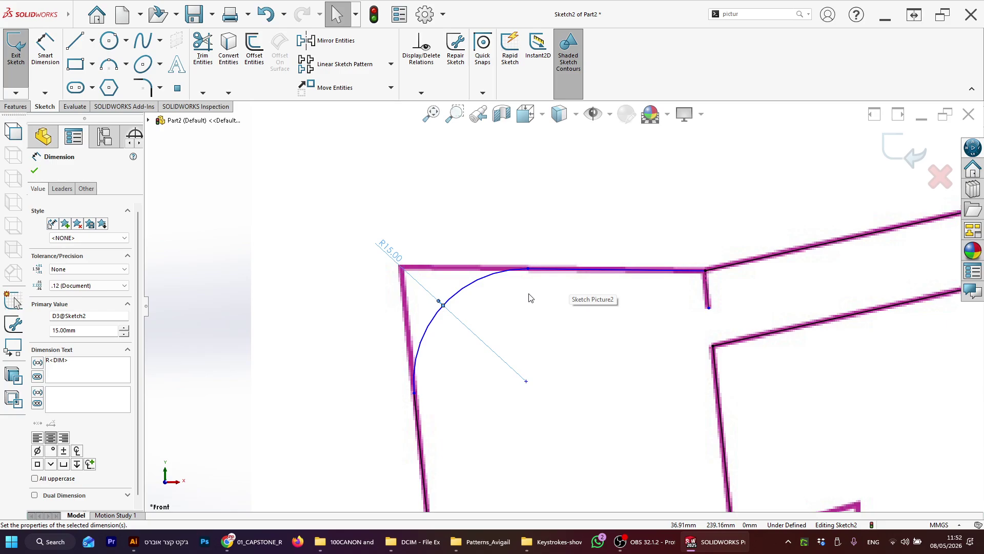
{"action": "key", "text": "Escape"}
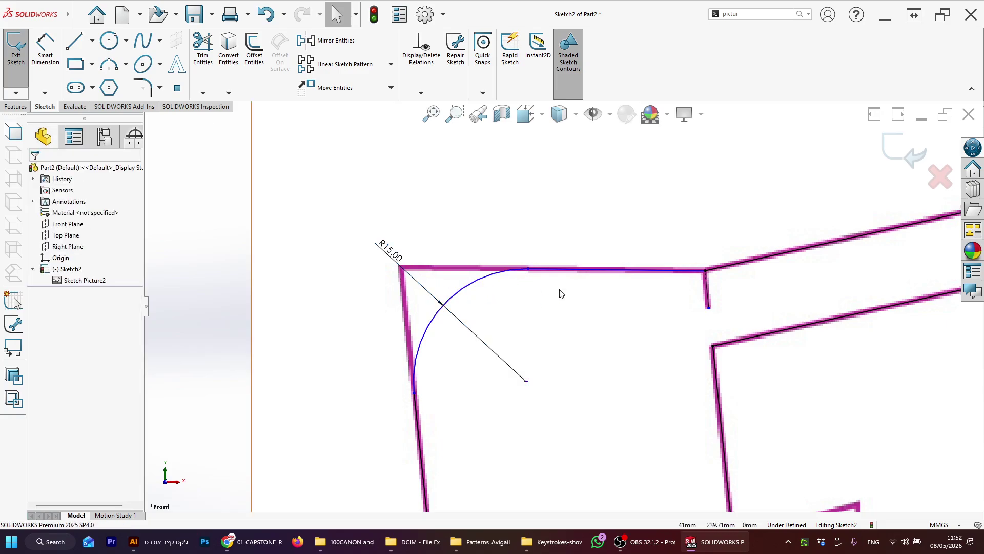
Enlarge the hem corner fillet's radius to 20 mm and again to 30 mm.
{"action": "double_click", "coordinate": [393, 256]}
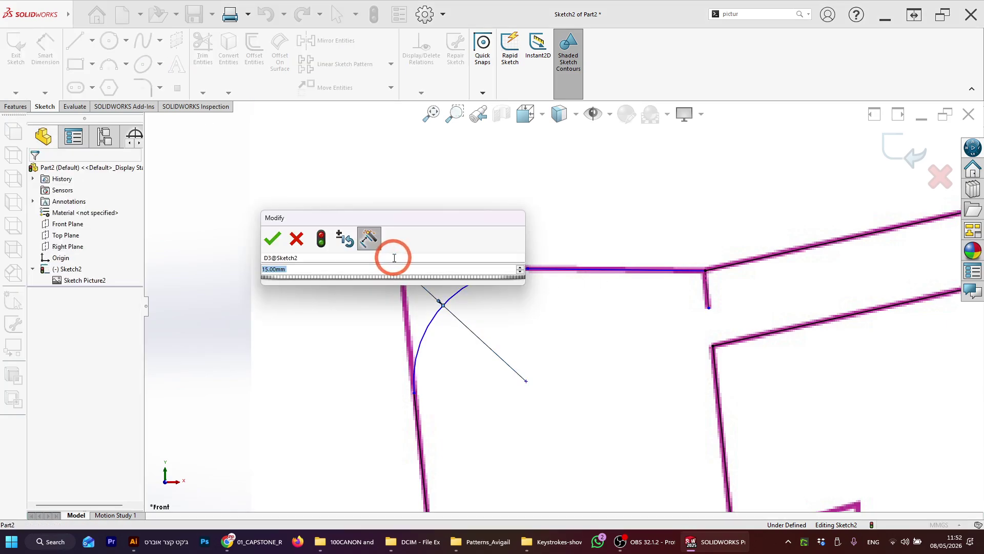
{"action": "type", "text": "20"}
{"action": "key", "text": "Return"}
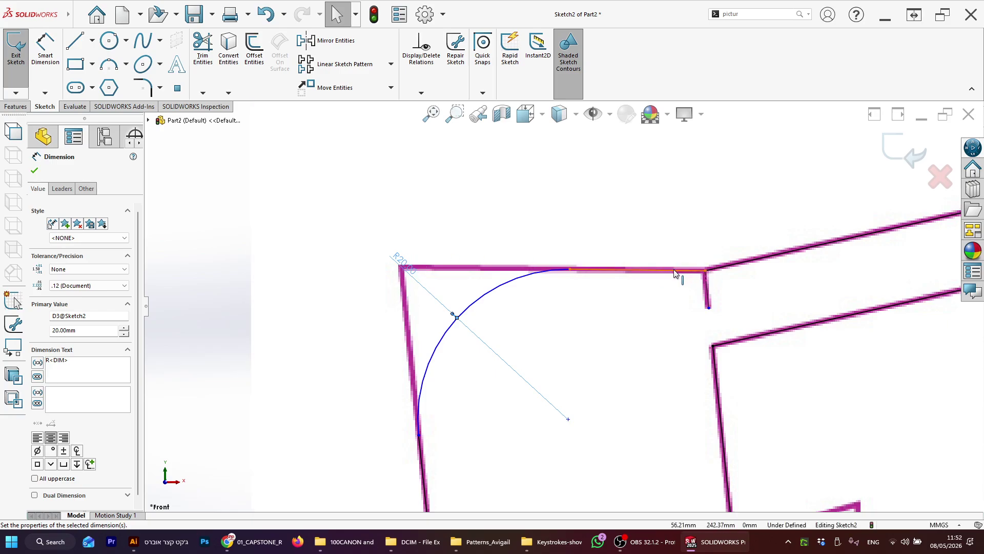
{"action": "scroll", "coordinate": [675, 273], "scroll_direction": "up", "scroll_amount": 3}
{"action": "left_click", "coordinate": [473, 277]}
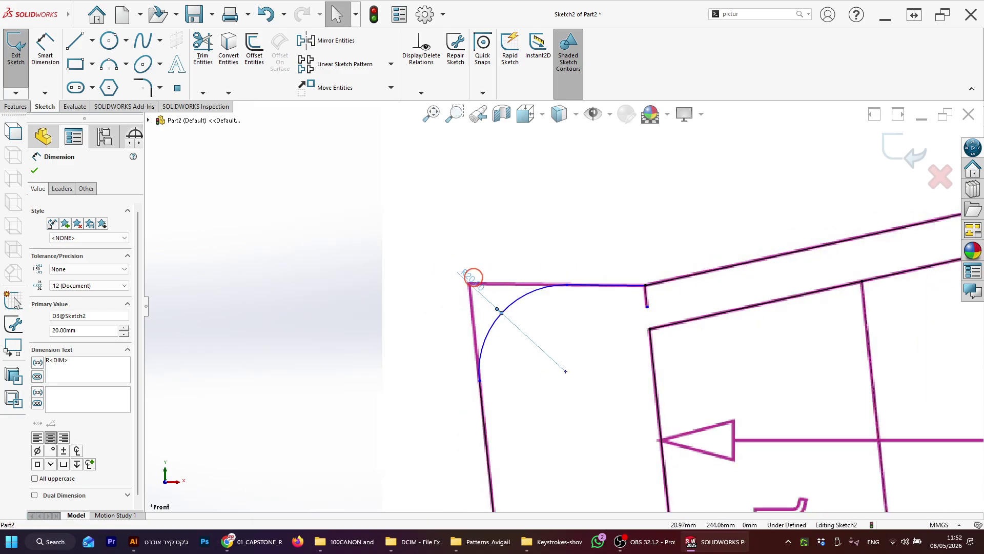
{"action": "left_click", "coordinate": [474, 278]}
{"action": "type", "text": "30"}
{"action": "key", "text": "Return"}
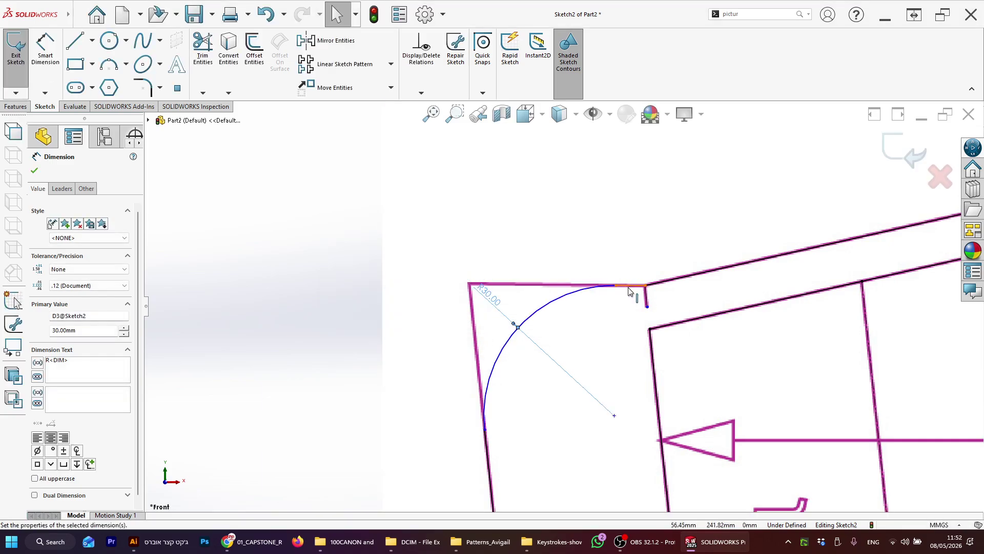
Try a 40 mm radius on the hem corner fillet and undo the last three radius changes.
{"action": "left_click", "coordinate": [493, 297]}
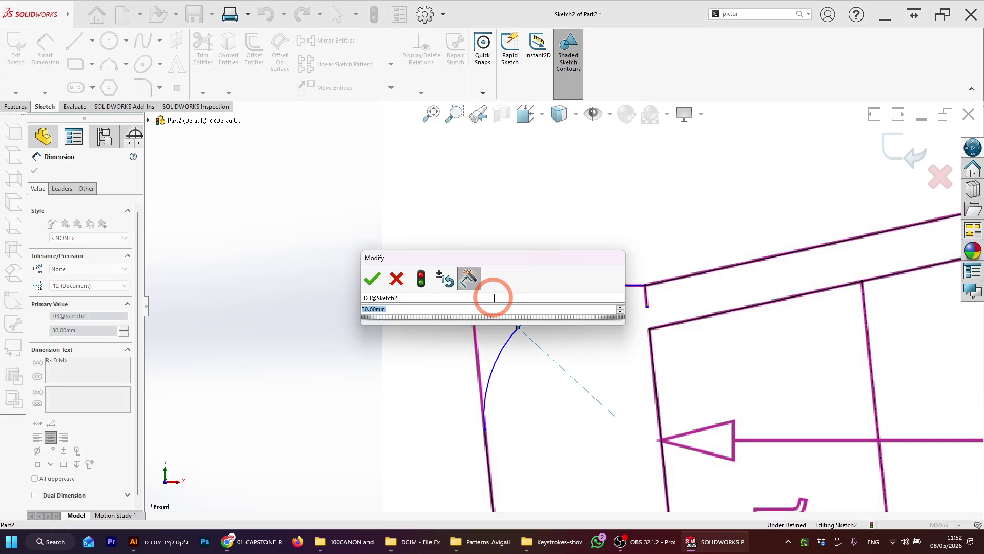
{"action": "type", "text": "40"}
{"action": "key", "text": "Return"}
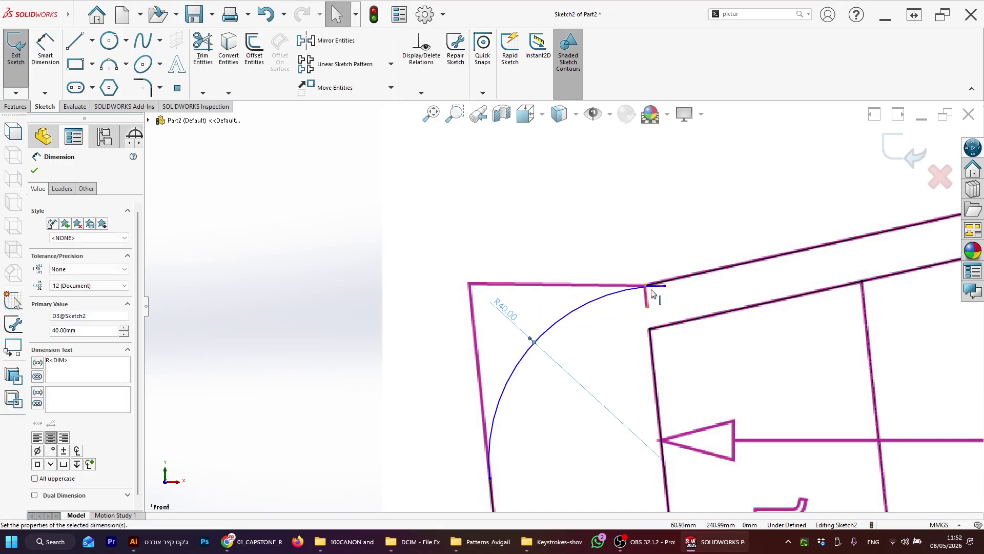
{"action": "scroll", "coordinate": [652, 294], "scroll_direction": "down", "scroll_amount": 5}
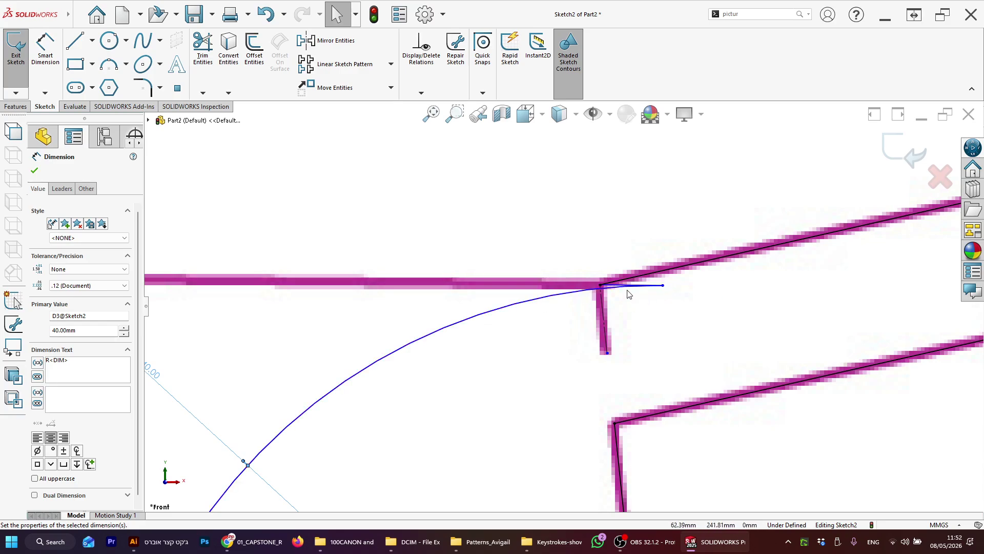
{"action": "key", "text": "ctrl+z"}
{"action": "scroll", "coordinate": [589, 295], "scroll_direction": "up", "scroll_amount": 5}
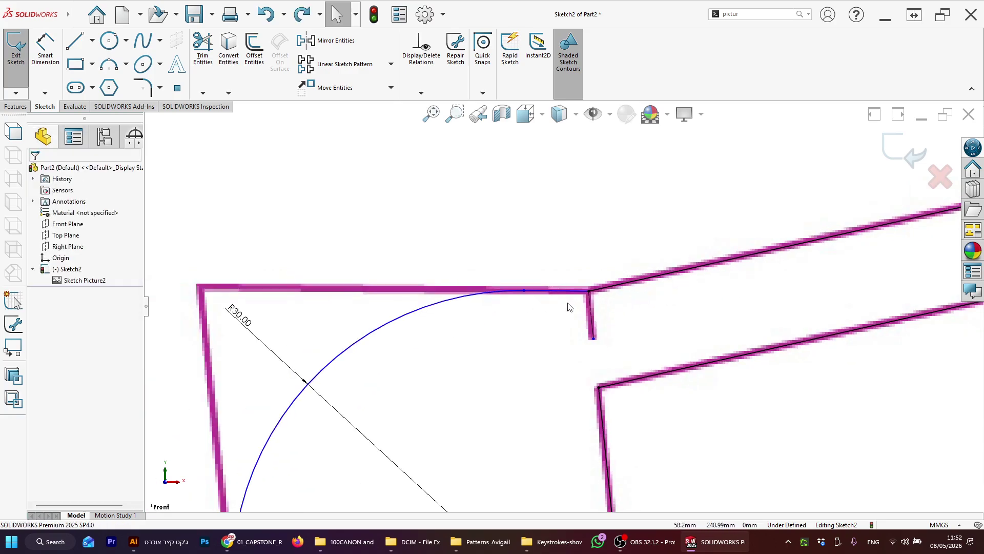
{"action": "scroll", "coordinate": [563, 307], "scroll_direction": "up", "scroll_amount": 2}
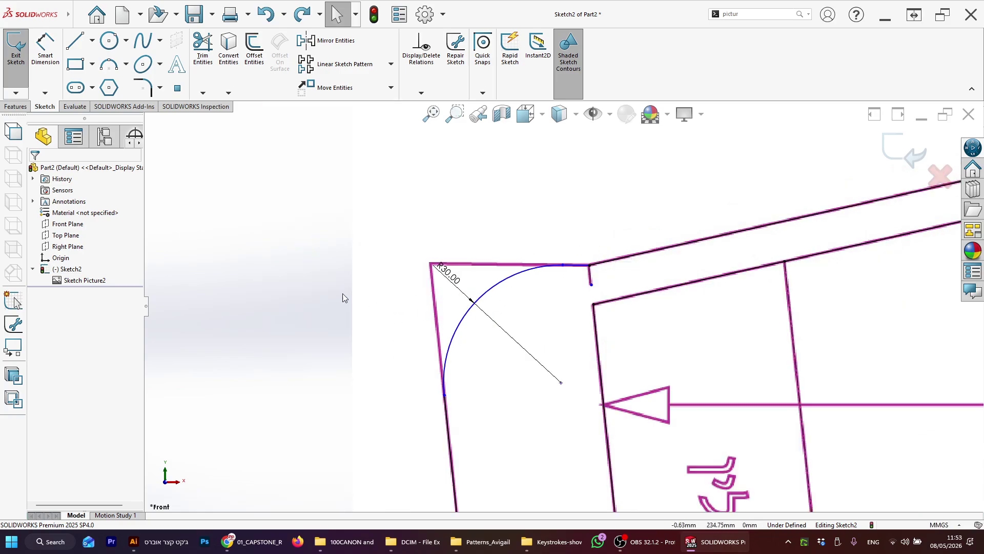
{"action": "key", "text": "ctrl+y"}
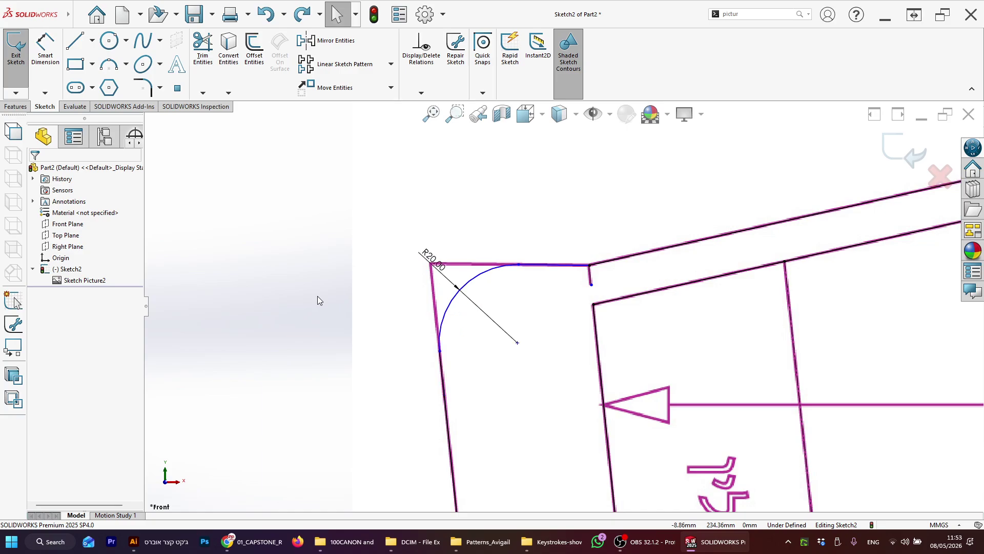
{"action": "key", "text": "ctrl+y"}
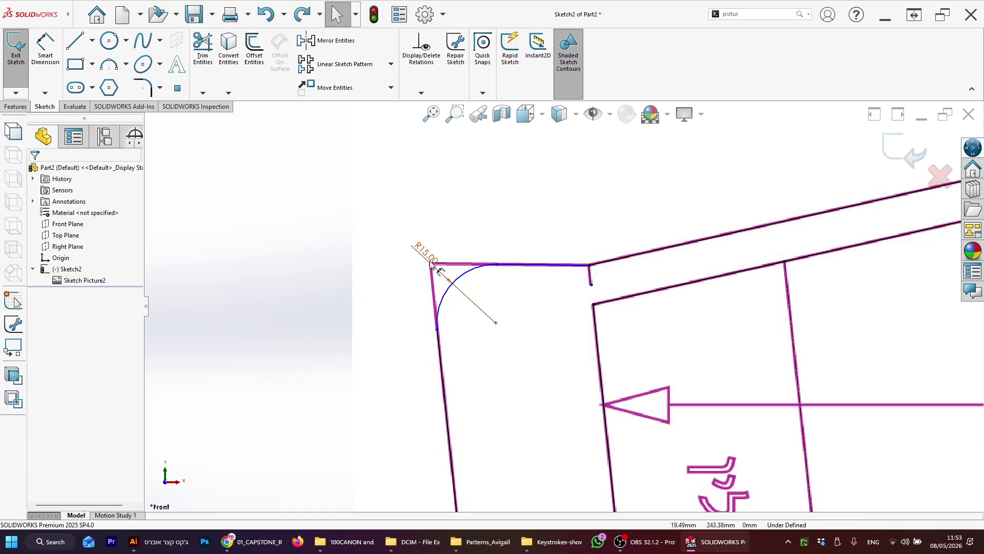
Delete the fillet arc at the hem allowance's upper outer corner.
{"action": "scroll", "coordinate": [478, 282], "scroll_direction": "down", "scroll_amount": 2}
{"action": "left_click", "coordinate": [463, 277]}
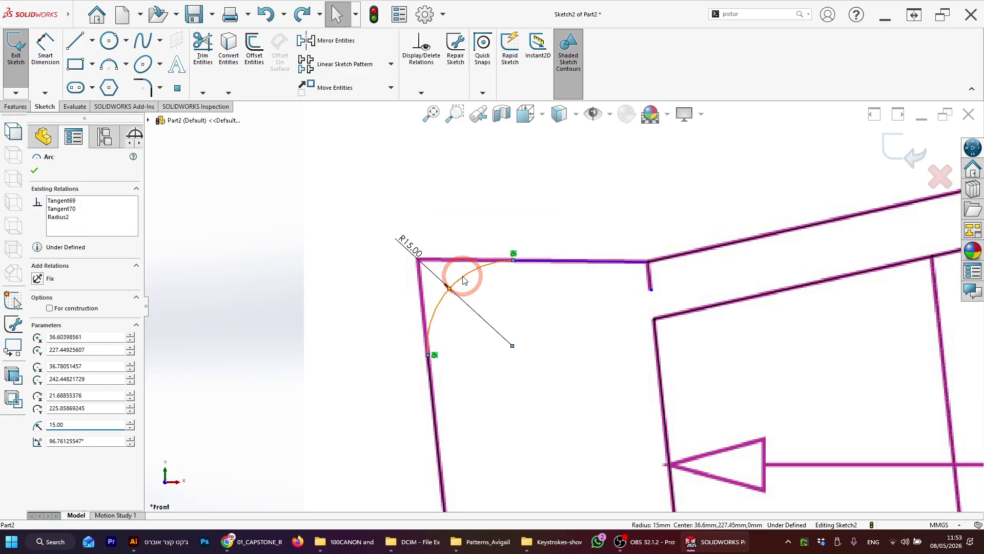
{"action": "key", "text": "Delete"}
{"action": "left_click", "coordinate": [435, 270]}
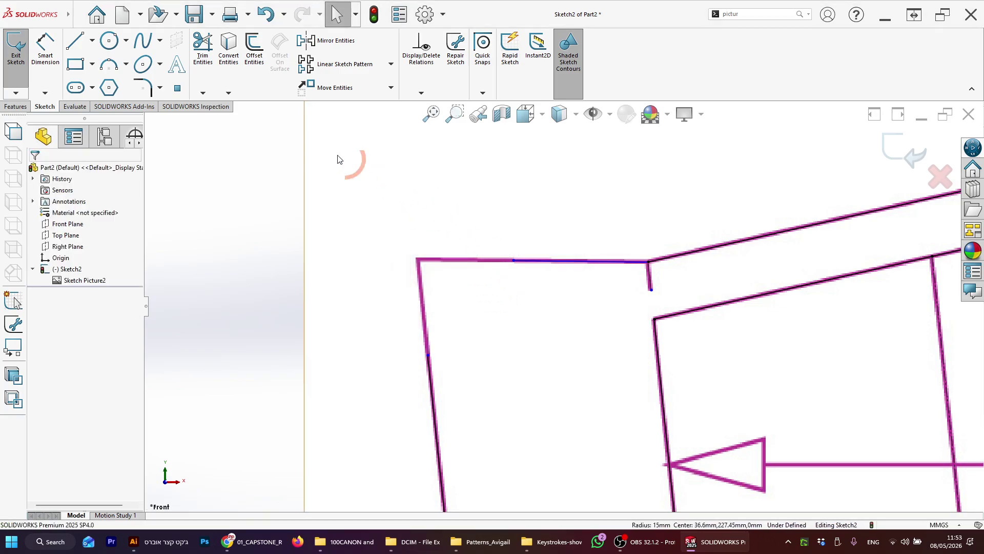
Extend the hem allowance's outer cuff edge and upper edge until they meet in a sharp corner.
{"action": "left_click", "coordinate": [203, 93]}
{"action": "left_click", "coordinate": [217, 123]}
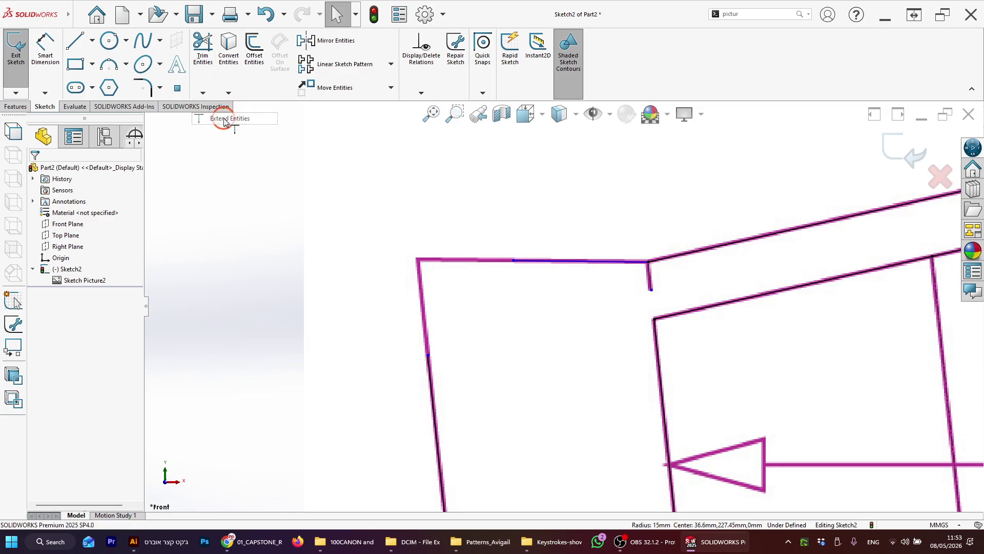
{"action": "left_click", "coordinate": [428, 363]}
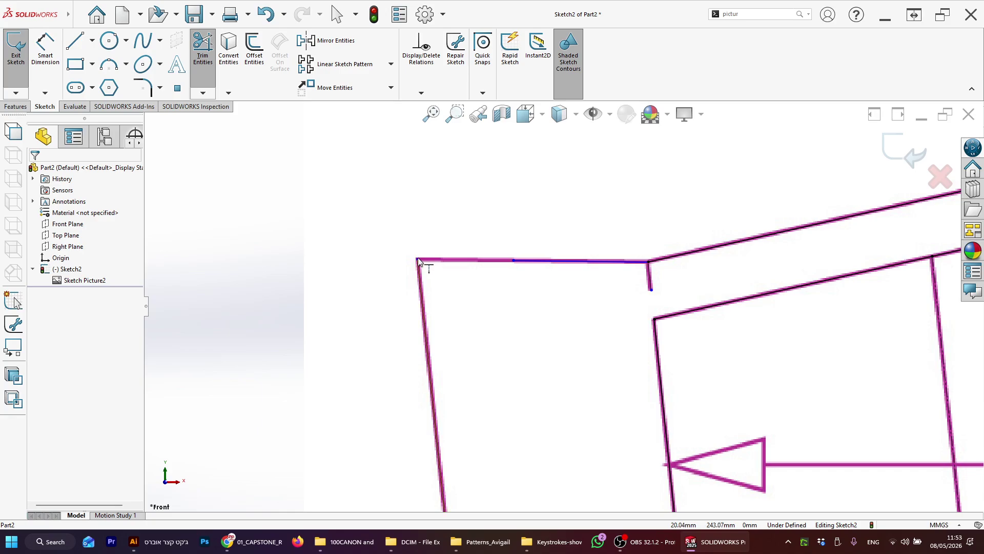
{"action": "left_click", "coordinate": [525, 261]}
{"action": "key", "text": "Escape"}
Sketch two separate lines in the empty area outside the pattern, one steeply slanted and one nearly horizontal above it.
{"action": "scroll", "coordinate": [487, 302], "scroll_direction": "up", "scroll_amount": 5}
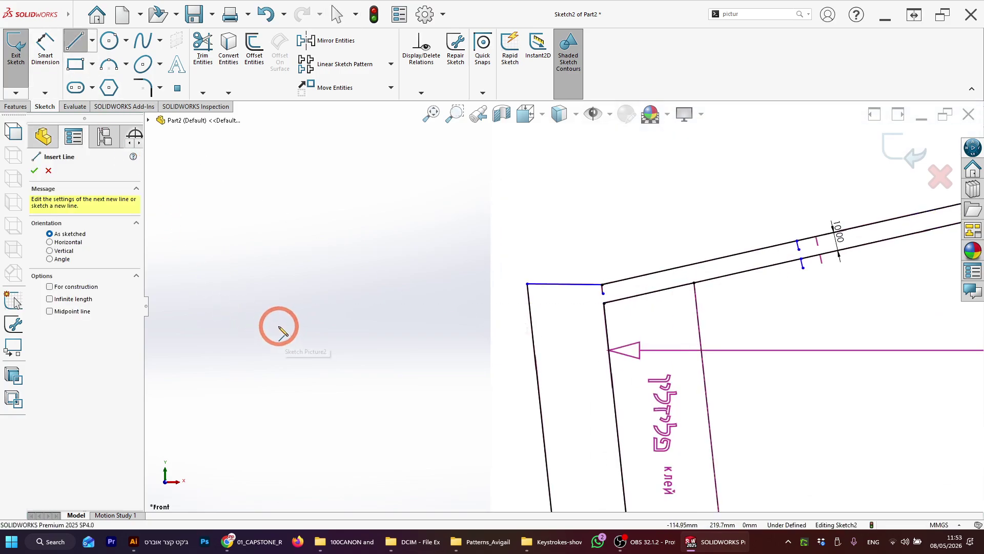
{"action": "left_click", "coordinate": [279, 326]}
{"action": "left_click", "coordinate": [316, 439]}
{"action": "key", "text": "Escape"}
{"action": "left_click", "coordinate": [60, 12]}
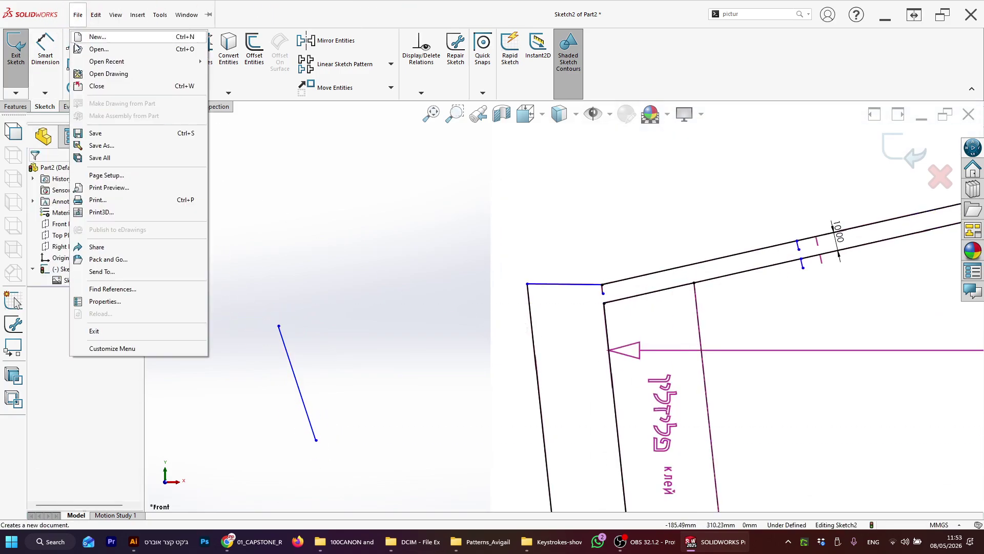
{"action": "left_click", "coordinate": [75, 40]}
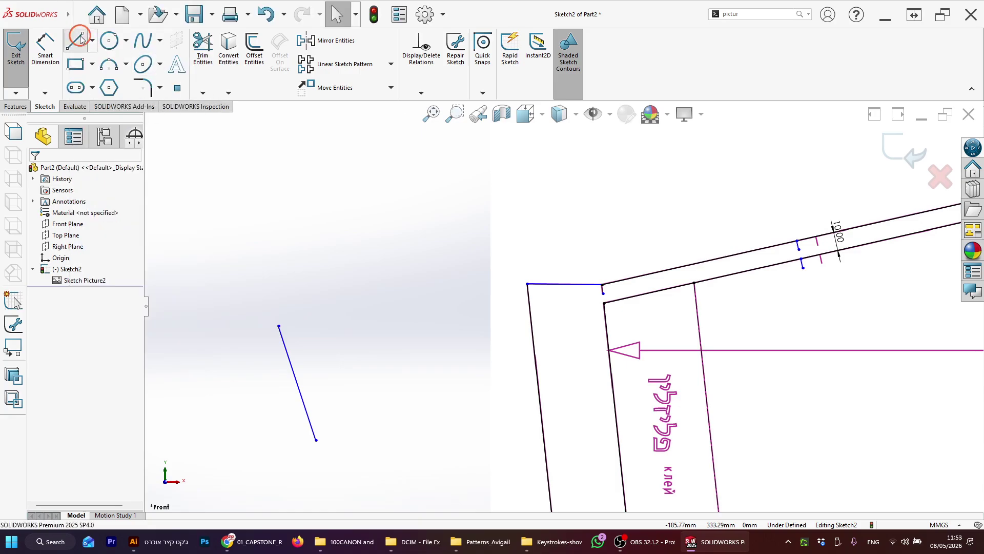
{"action": "left_click", "coordinate": [301, 283]}
{"action": "left_click", "coordinate": [397, 277]}
{"action": "key", "text": "Escape"}
{"action": "key", "text": "Escape"}
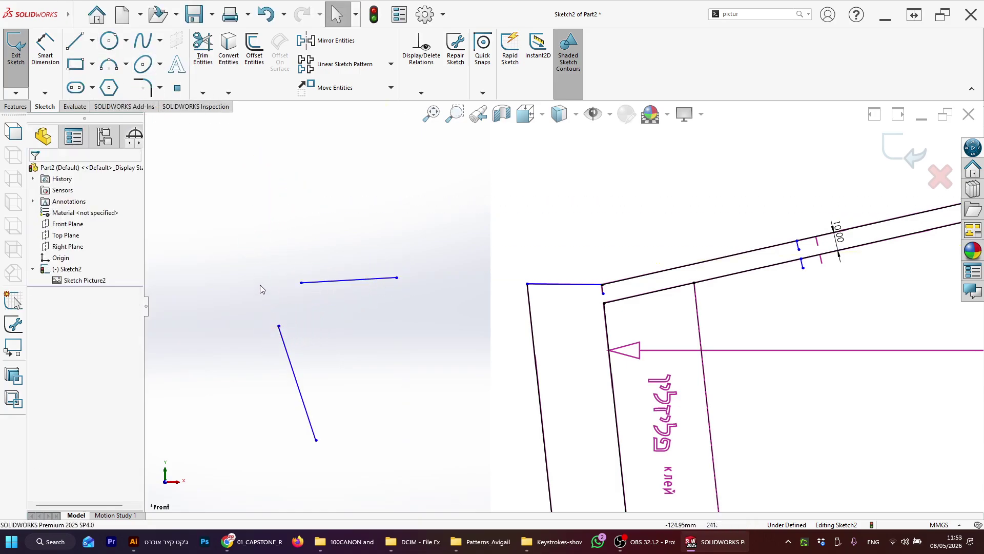
Extend the steep line and the nearly horizontal line beside the pattern until they meet in a corner, and undo the extensions.
{"action": "left_click", "coordinate": [199, 94]}
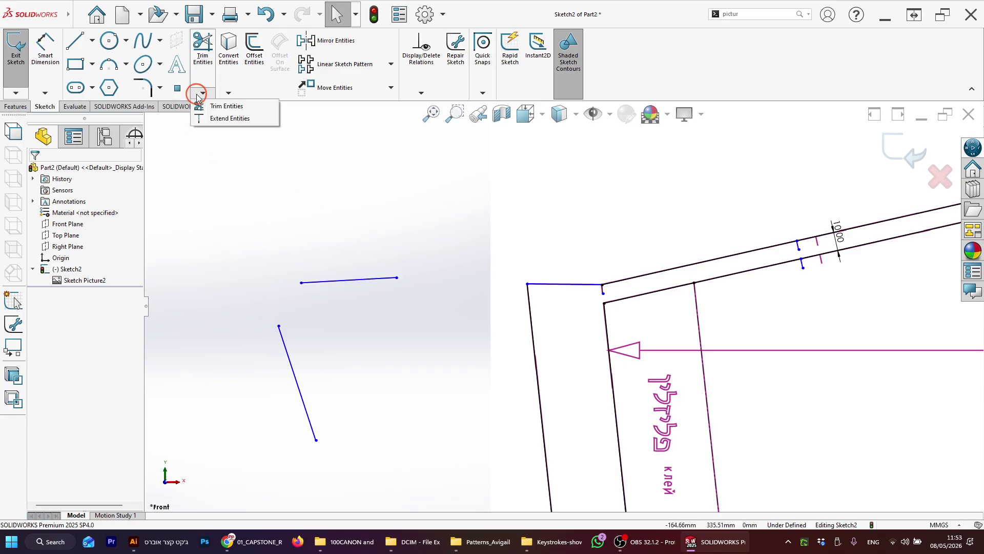
{"action": "left_click", "coordinate": [201, 117]}
{"action": "left_click", "coordinate": [293, 336]}
{"action": "left_click", "coordinate": [290, 349]}
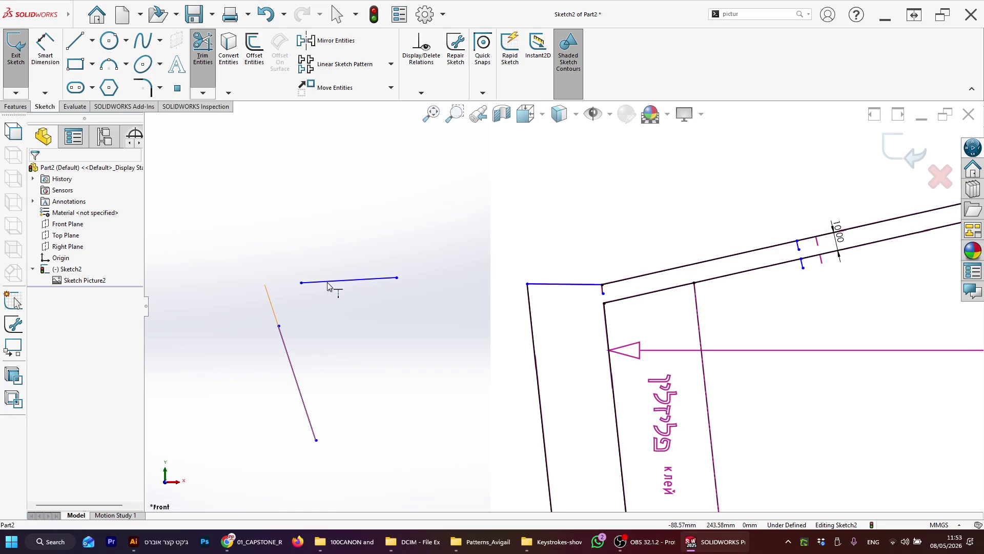
{"action": "left_click", "coordinate": [328, 282]}
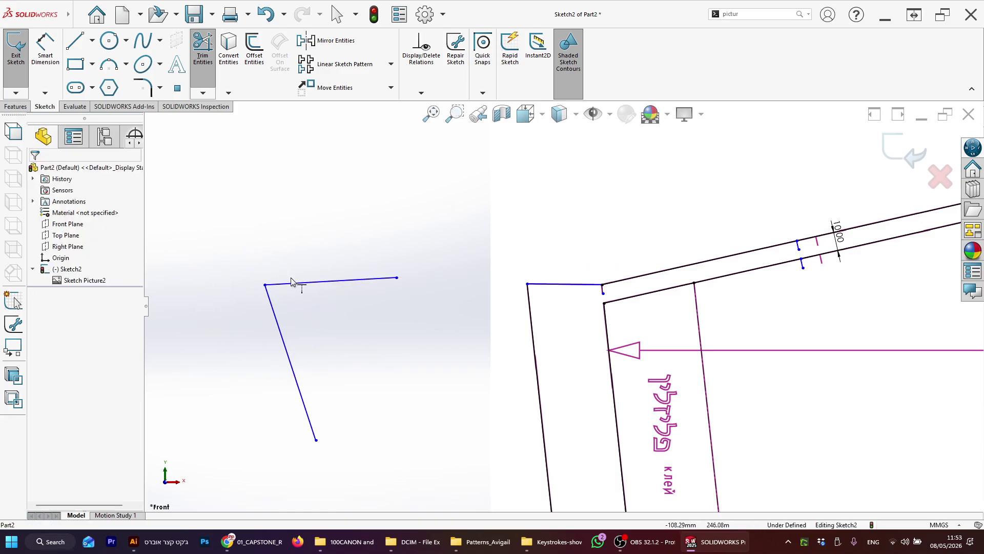
{"action": "key", "text": "Escape"}
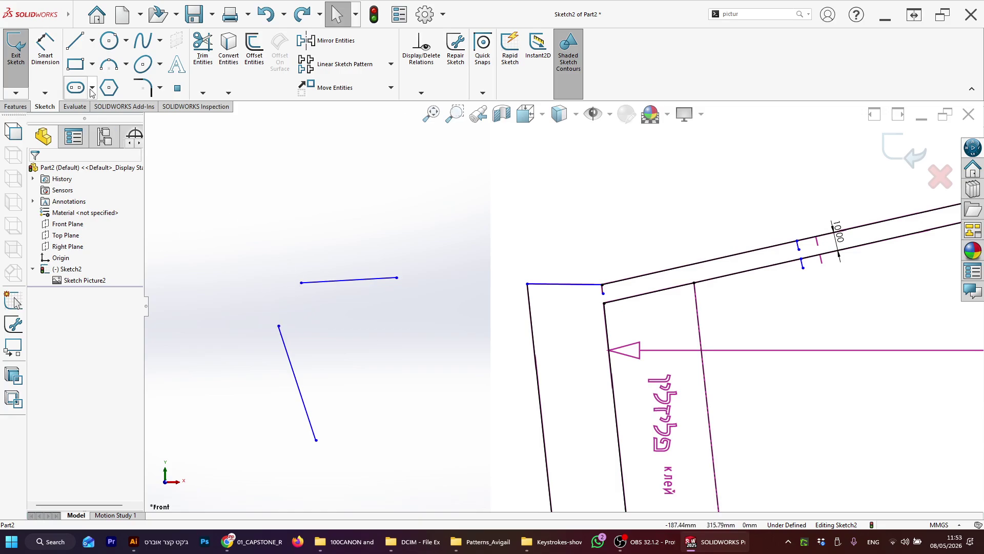
Sketch a third loose line beside the pattern, sloping down to the left across the upper end of the other two.
{"action": "left_click", "coordinate": [75, 41]}
{"action": "left_click", "coordinate": [293, 225]}
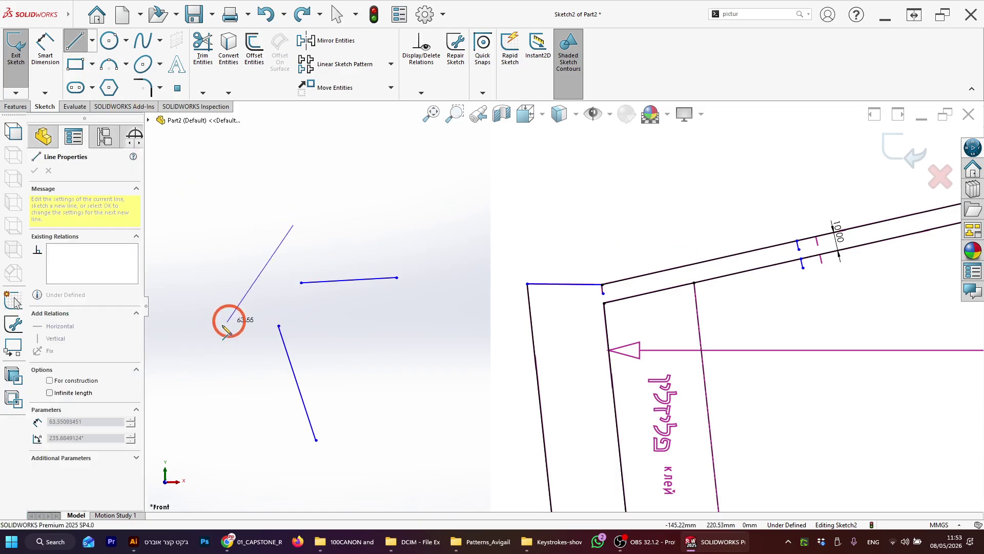
{"action": "left_click", "coordinate": [189, 318]}
{"action": "key", "text": "Escape"}
Extend the steep line up to the new diagonal line, and extend the nearly horizontal line to the steep line.
{"action": "left_click", "coordinate": [203, 92]}
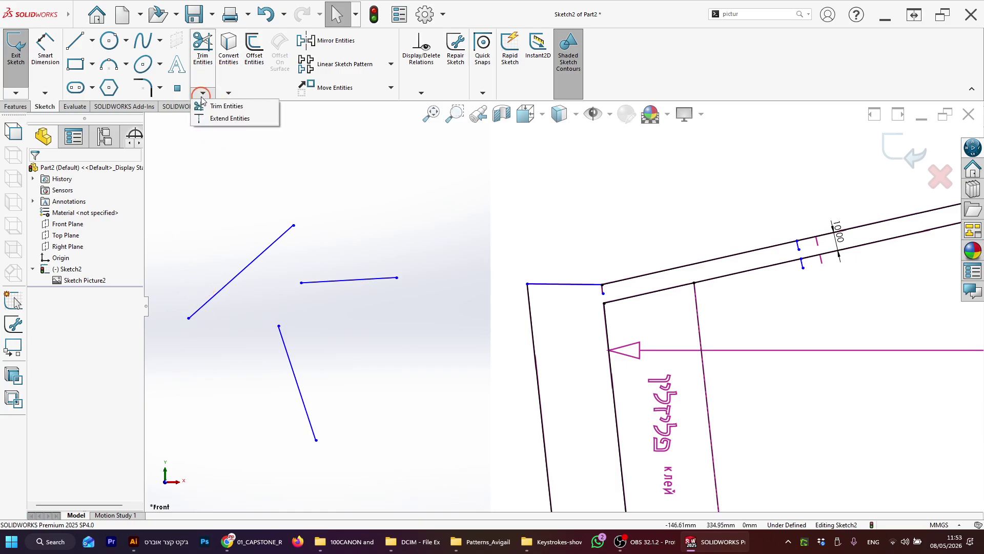
{"action": "left_click", "coordinate": [227, 119]}
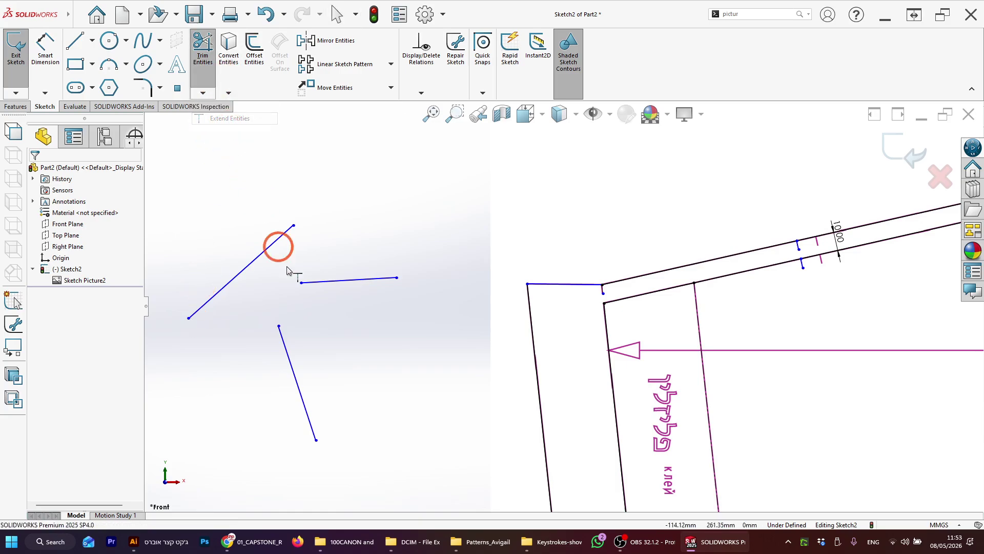
{"action": "left_click", "coordinate": [281, 334]}
{"action": "left_click", "coordinate": [314, 280]}
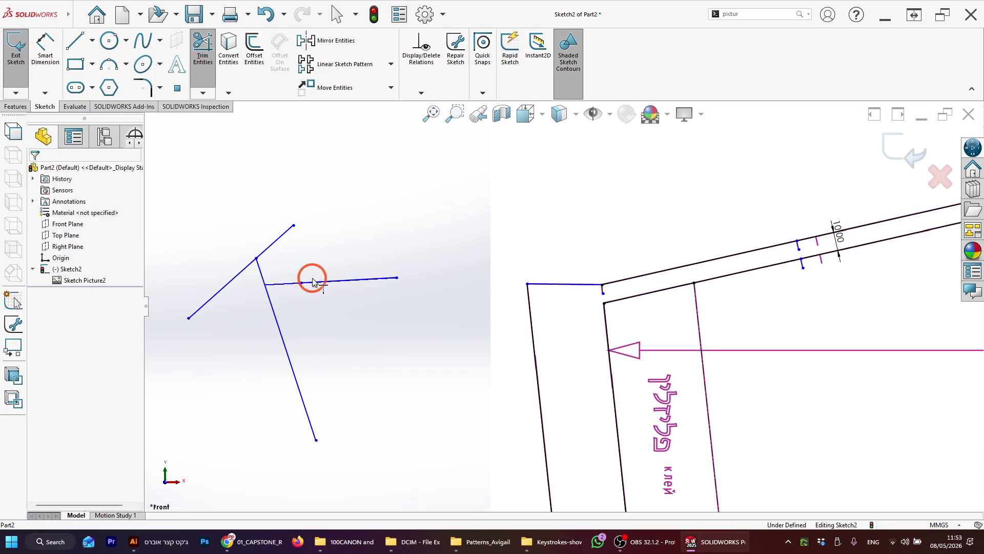
Try trimming the upper diagonal line and delete all the loose practice lines beside the pattern.
{"action": "left_click", "coordinate": [203, 49]}
{"action": "mouse_move", "coordinate": [266, 222]}
{"action": "left_mouse_down"}
{"action": "mouse_move", "coordinate": [262, 279]}
{"action": "mouse_move", "coordinate": [211, 270]}
{"action": "left_mouse_up"}
{"action": "key", "text": "Escape"}
{"action": "left_click_drag", "start_coordinate": [238, 229], "coordinate": [441, 445]}
{"action": "key", "text": "Delete"}
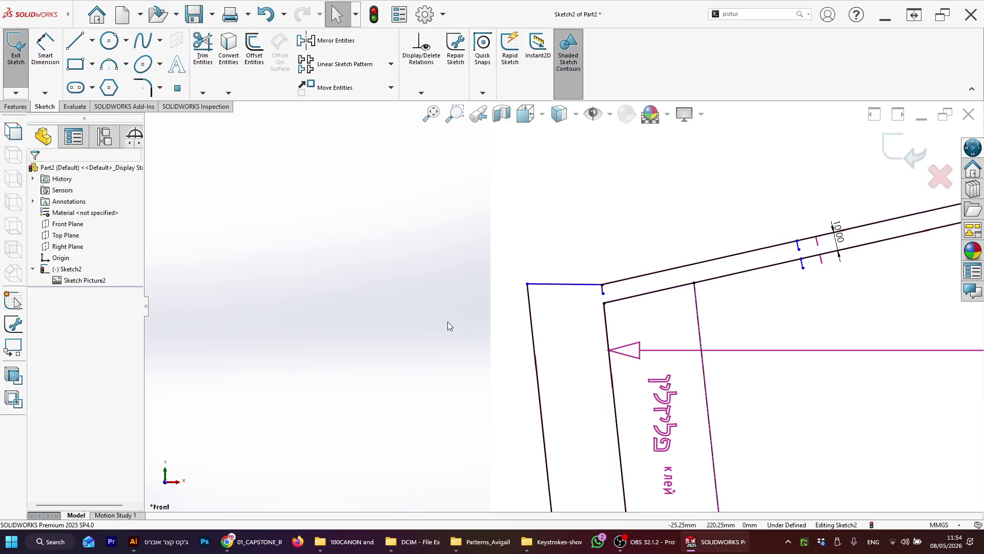
{"action": "scroll", "coordinate": [577, 297], "scroll_direction": "down", "scroll_amount": 5}
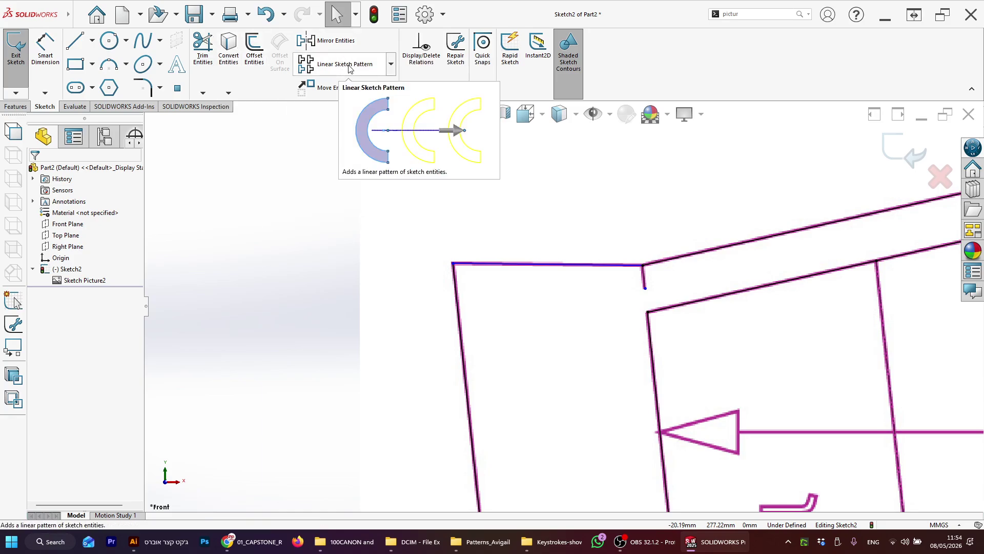
{"action": "left_click", "coordinate": [336, 212]}
{"action": "left_click", "coordinate": [335, 99]}
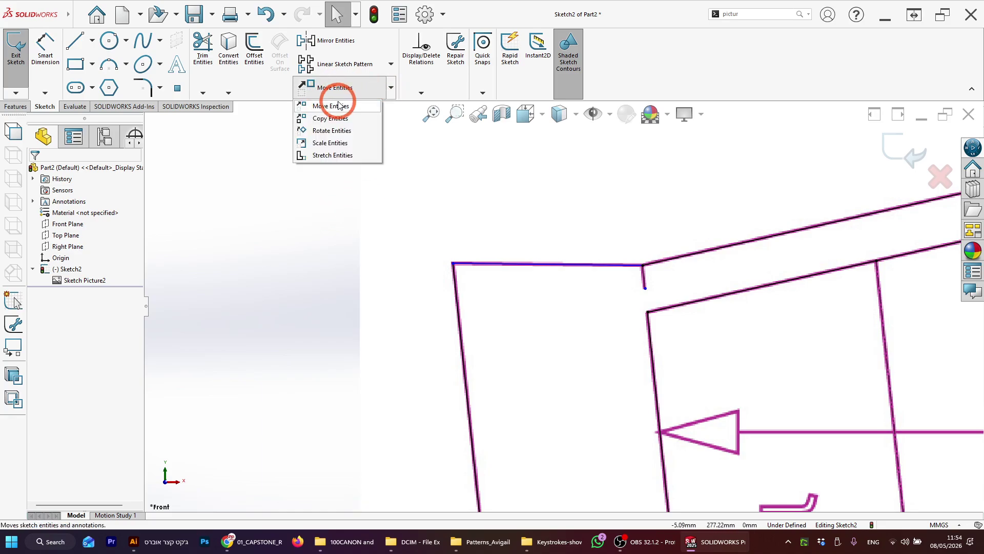
{"action": "left_click", "coordinate": [325, 232]}
Examine the whole traced sleeve pattern with its allowances and notches, from the cuff hem to the sleeve cap.
{"action": "scroll", "coordinate": [544, 317], "scroll_direction": "down", "scroll_amount": 14}
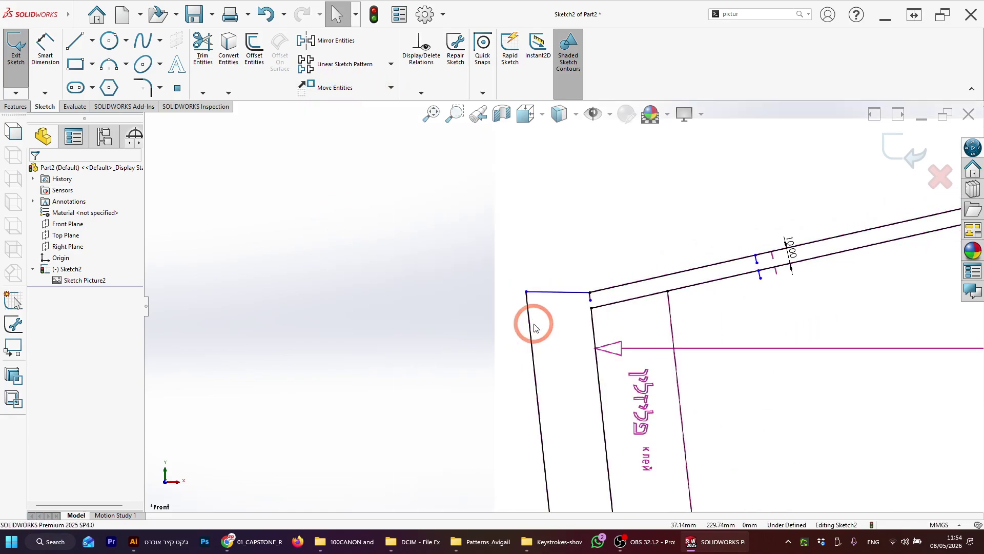
{"action": "scroll", "coordinate": [576, 326], "scroll_direction": "up", "scroll_amount": 4}
{"action": "scroll", "coordinate": [597, 282], "scroll_direction": "up", "scroll_amount": 3}
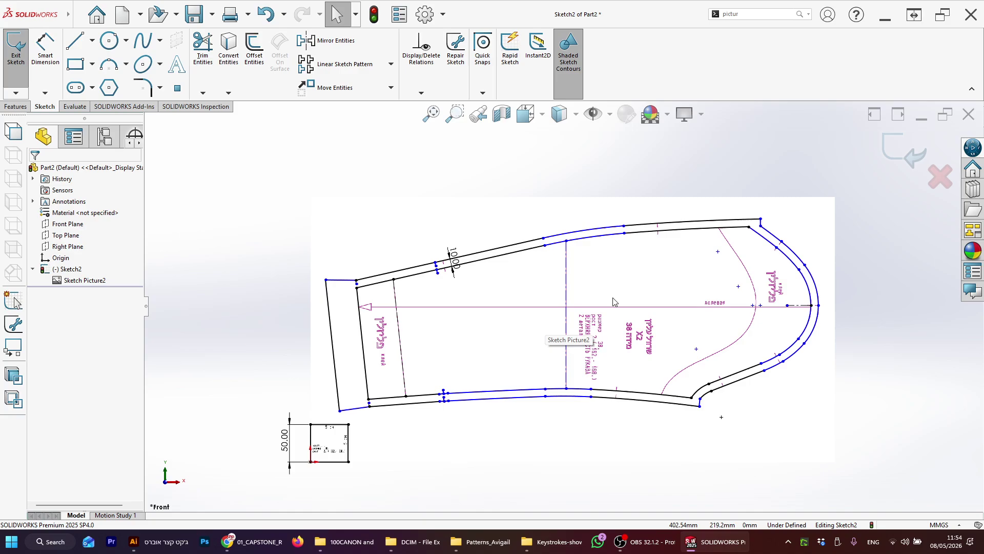
{"action": "left_click", "coordinate": [284, 321]}
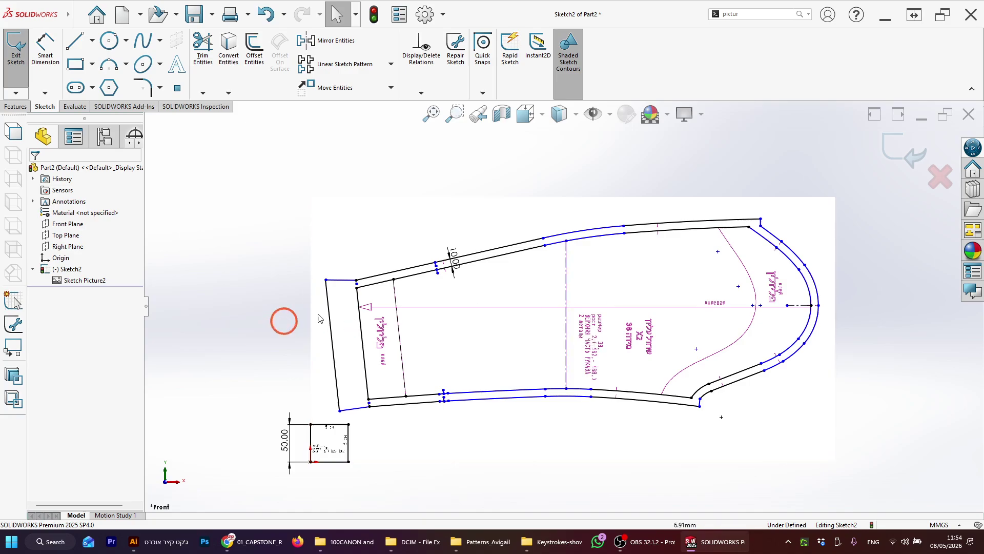
{"action": "left_click", "coordinate": [571, 432]}
{"action": "scroll", "coordinate": [602, 306], "scroll_direction": "up", "scroll_amount": 3}
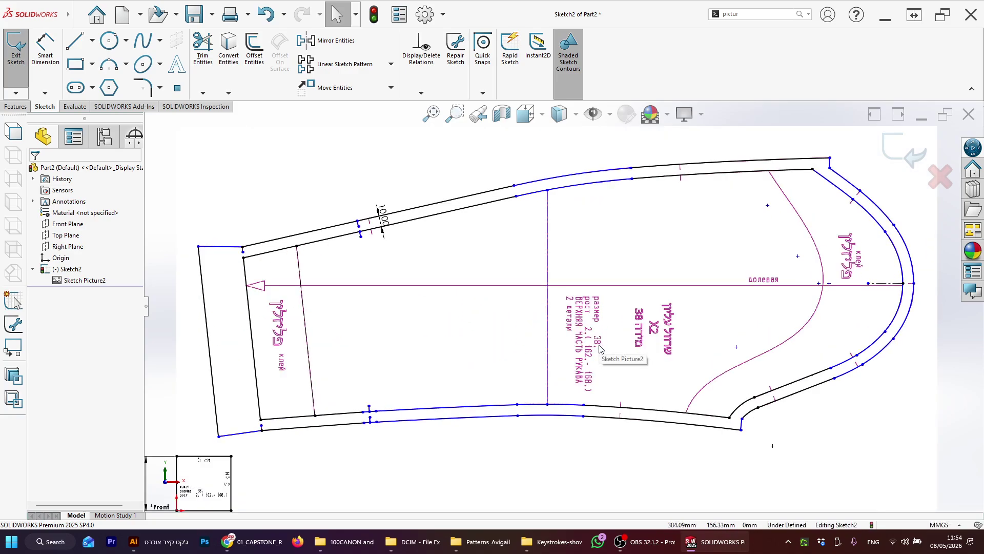
{"action": "scroll", "coordinate": [602, 306], "scroll_direction": "down", "scroll_amount": 2}
{"action": "scroll", "coordinate": [495, 316], "scroll_direction": "up", "scroll_amount": 2}
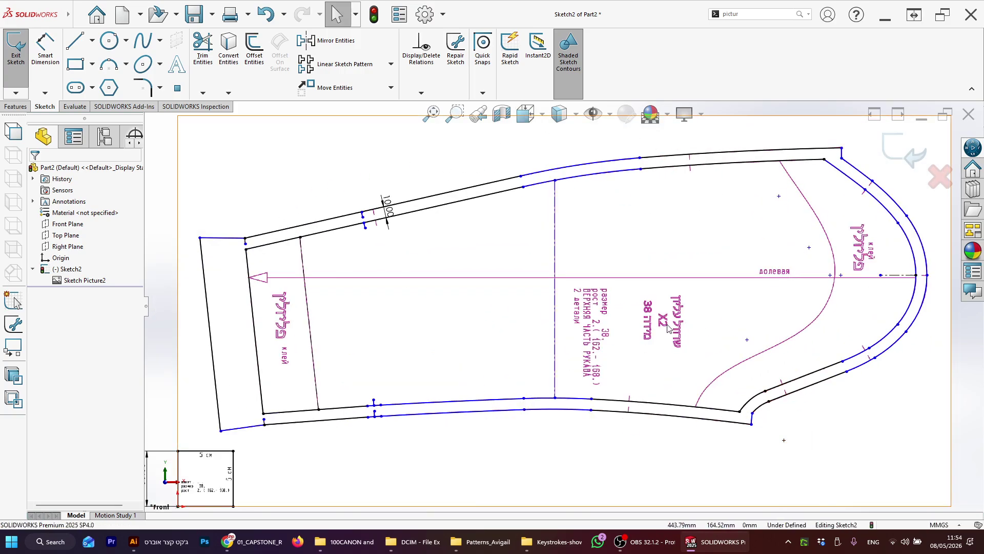
{"action": "scroll", "coordinate": [617, 325], "scroll_direction": "up", "scroll_amount": 2}
{"action": "scroll", "coordinate": [608, 285], "scroll_direction": "down", "scroll_amount": 1}
{"action": "scroll", "coordinate": [544, 331], "scroll_direction": "up", "scroll_amount": 2}
{"action": "scroll", "coordinate": [517, 341], "scroll_direction": "down", "scroll_amount": 1}
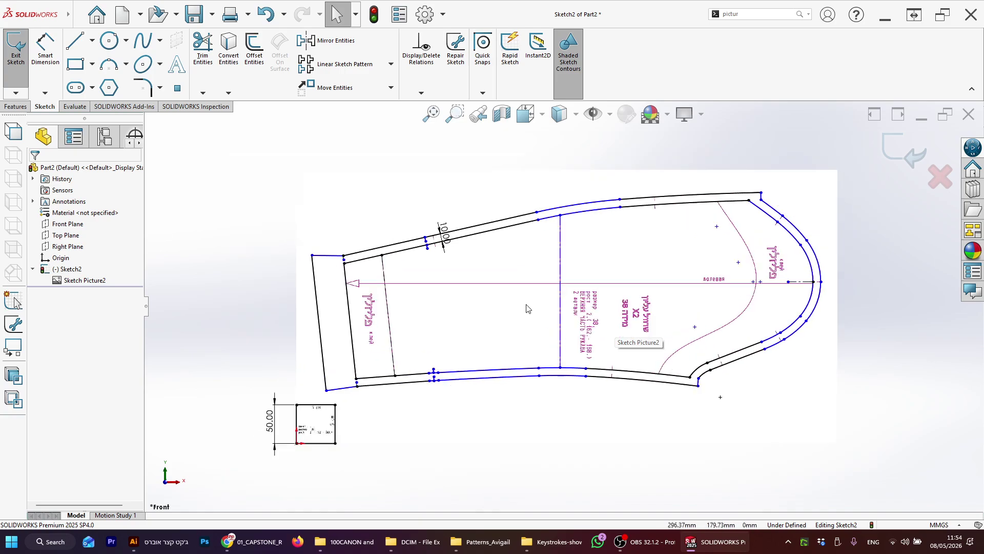
{"action": "scroll", "coordinate": [494, 338], "scroll_direction": "down", "scroll_amount": 1}
{"action": "scroll", "coordinate": [589, 328], "scroll_direction": "up", "scroll_amount": 2}
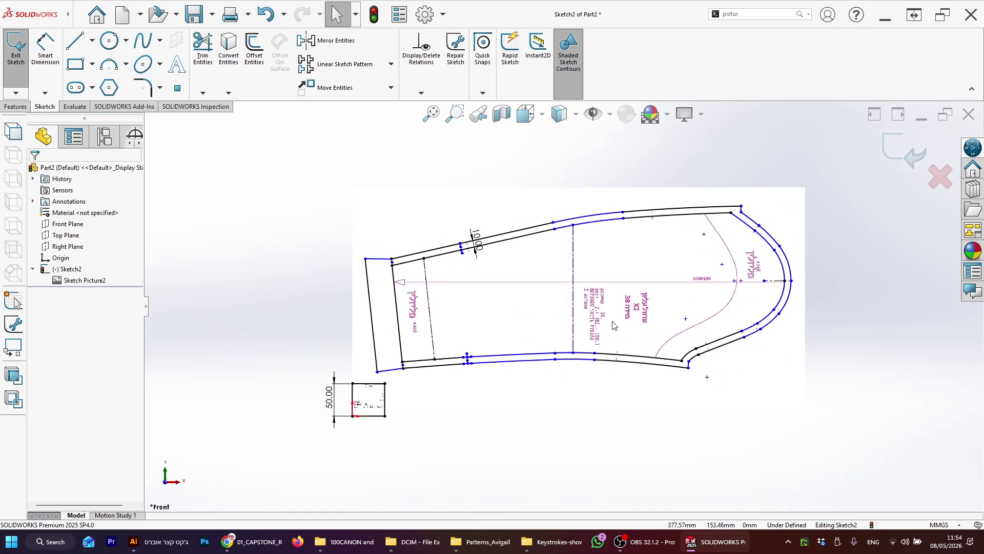
{"action": "scroll", "coordinate": [574, 336], "scroll_direction": "down", "scroll_amount": 2}
{"action": "scroll", "coordinate": [553, 324], "scroll_direction": "up", "scroll_amount": 2}
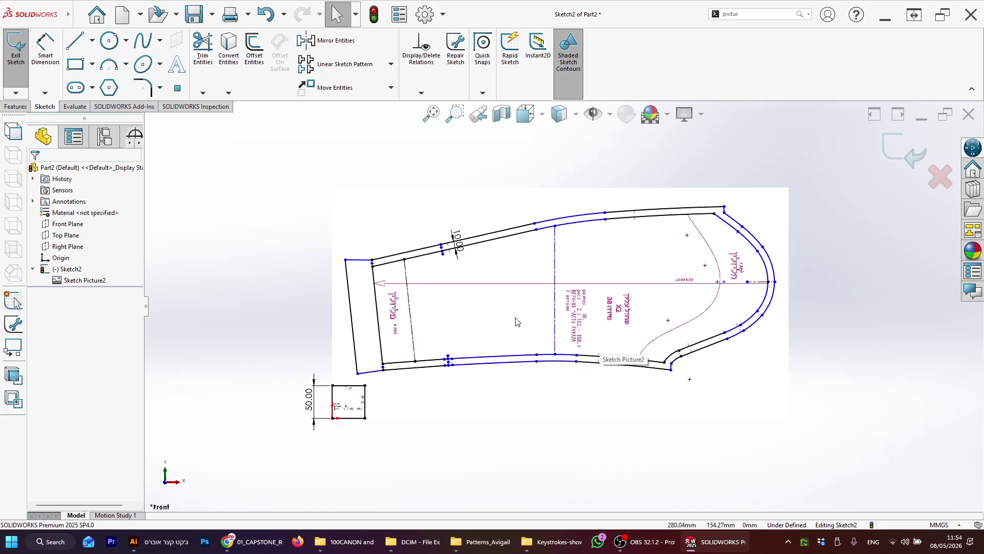
{"action": "scroll", "coordinate": [517, 322], "scroll_direction": "down", "scroll_amount": 1}
{"action": "scroll", "coordinate": [518, 320], "scroll_direction": "down", "scroll_amount": 1}
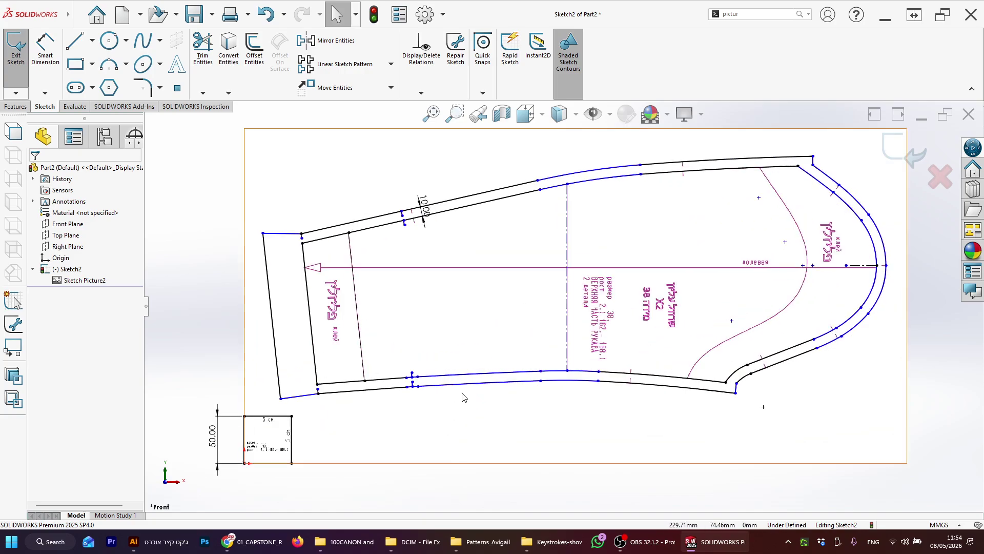
{"action": "scroll", "coordinate": [564, 308], "scroll_direction": "up", "scroll_amount": 2}
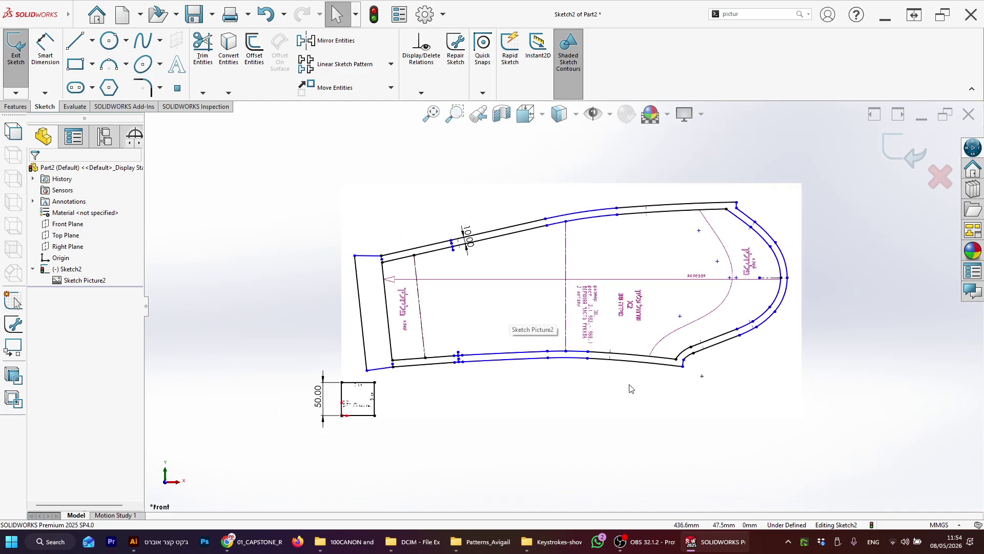